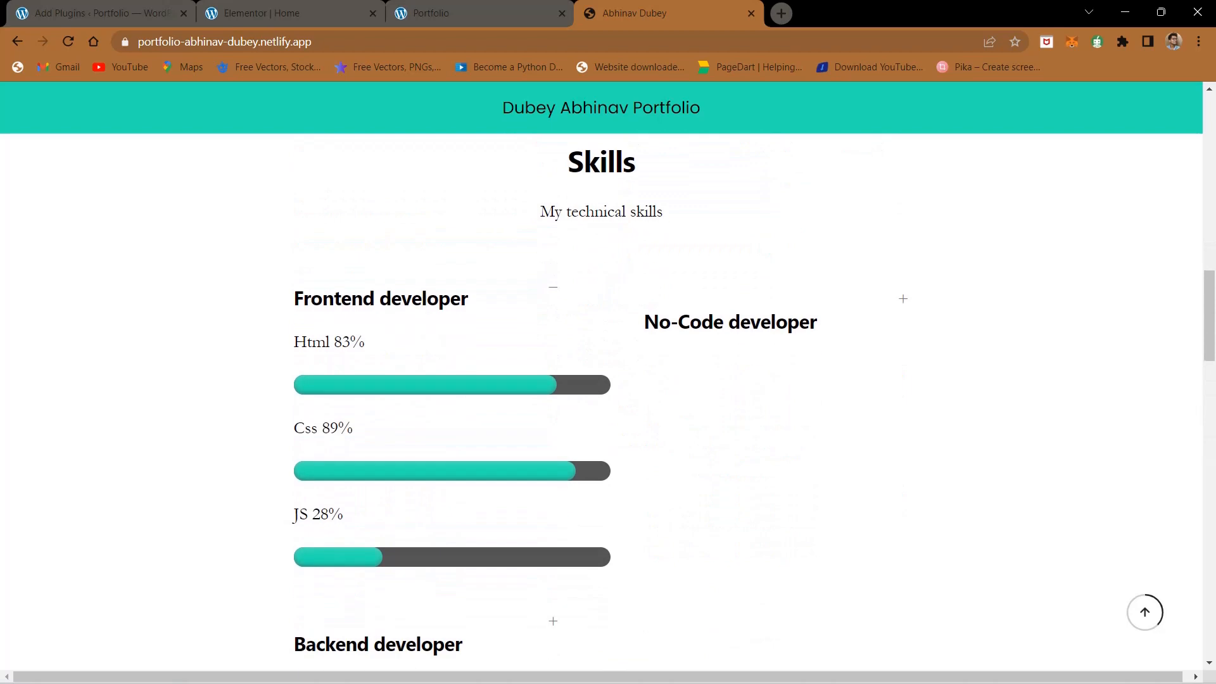
- Examine the Skills, Qualification, Projects and Contact Me sections of the reference portfolio page
scroll(602, 380, "down", 15)
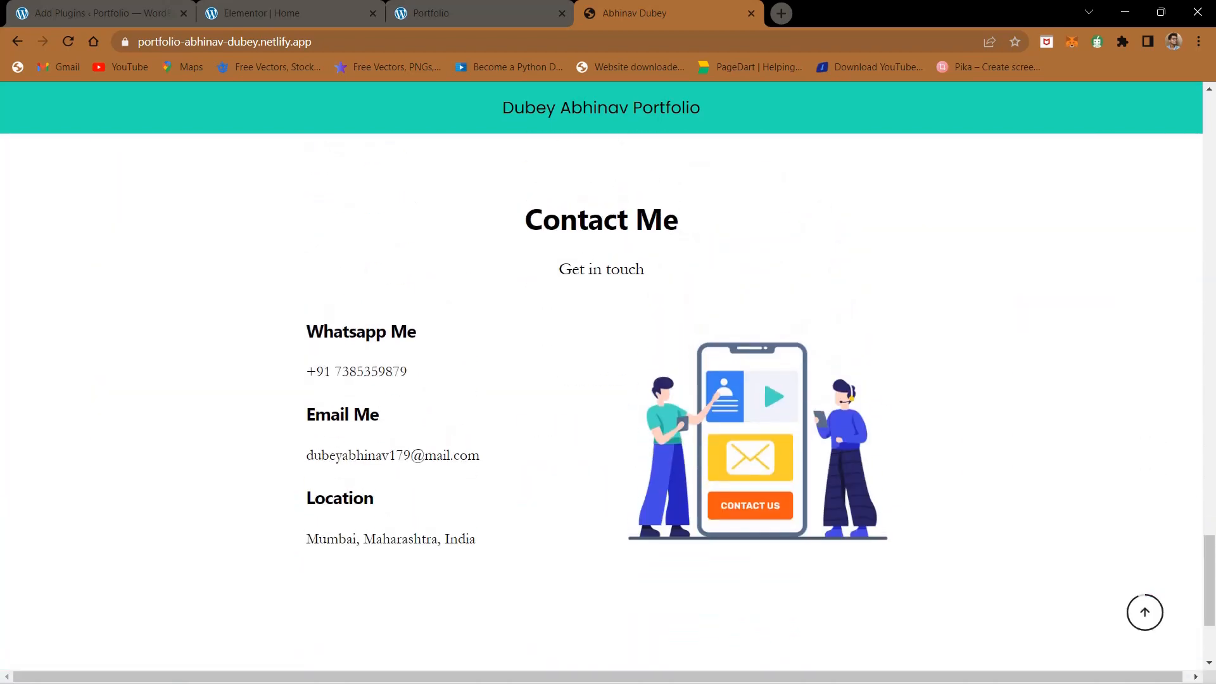
scroll(602, 380, "down", 3)
left_click_drag(257, 518, 500, 552)
left_click(501, 552)
scroll(537, 481, "up", 15)
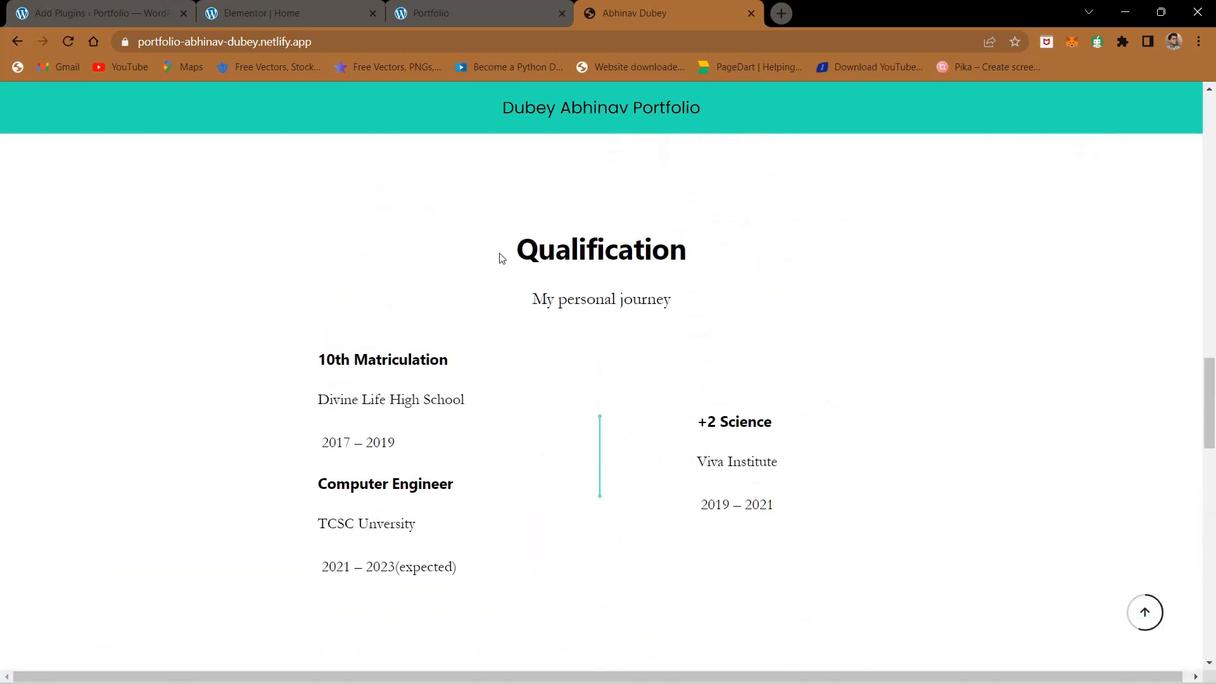
scroll(482, 349, "down", 8)
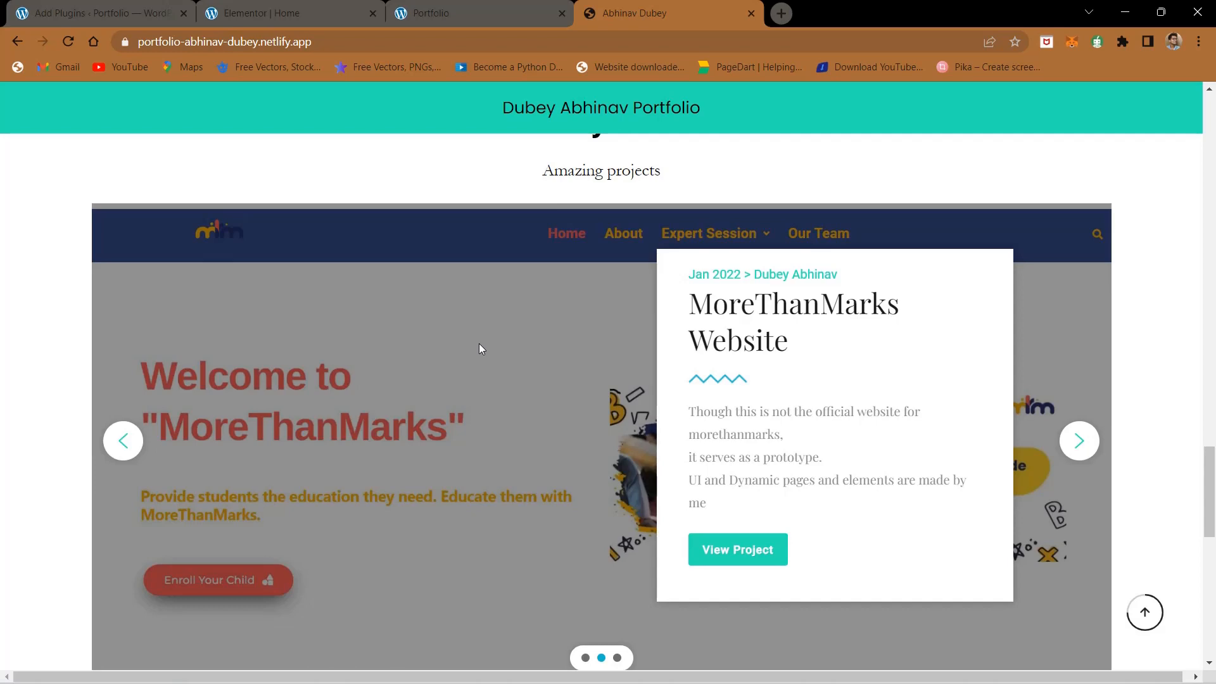
scroll(480, 349, "up", 2)
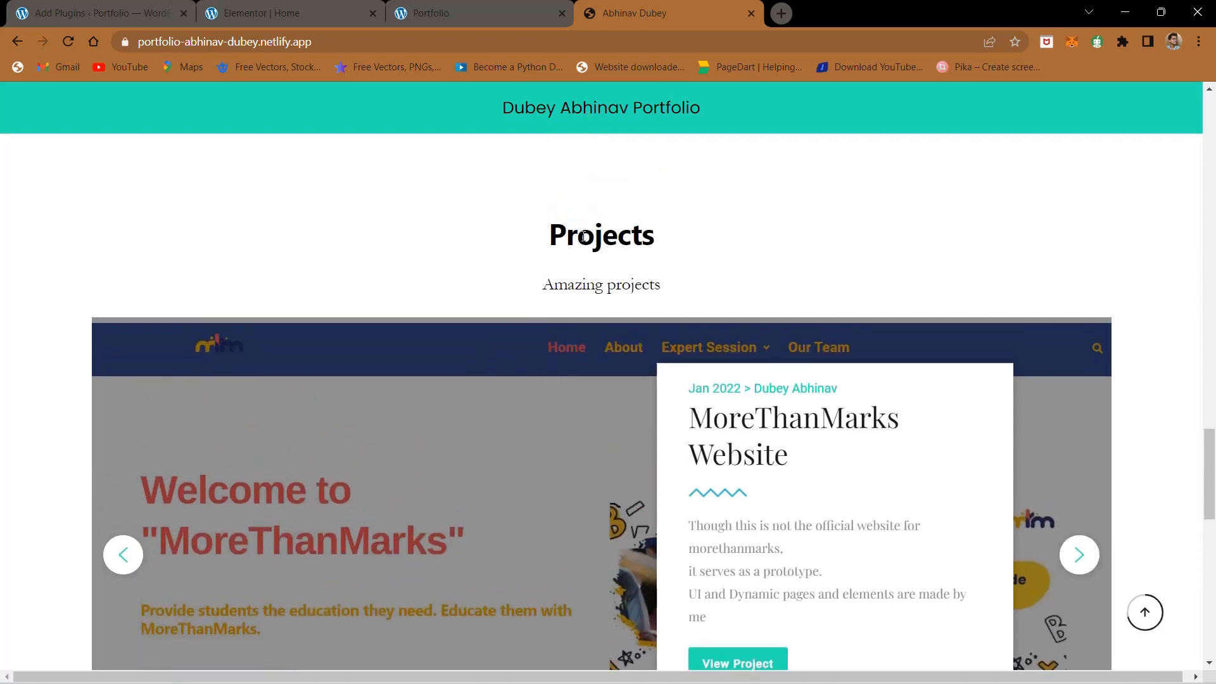
scroll(481, 270, "down", 3)
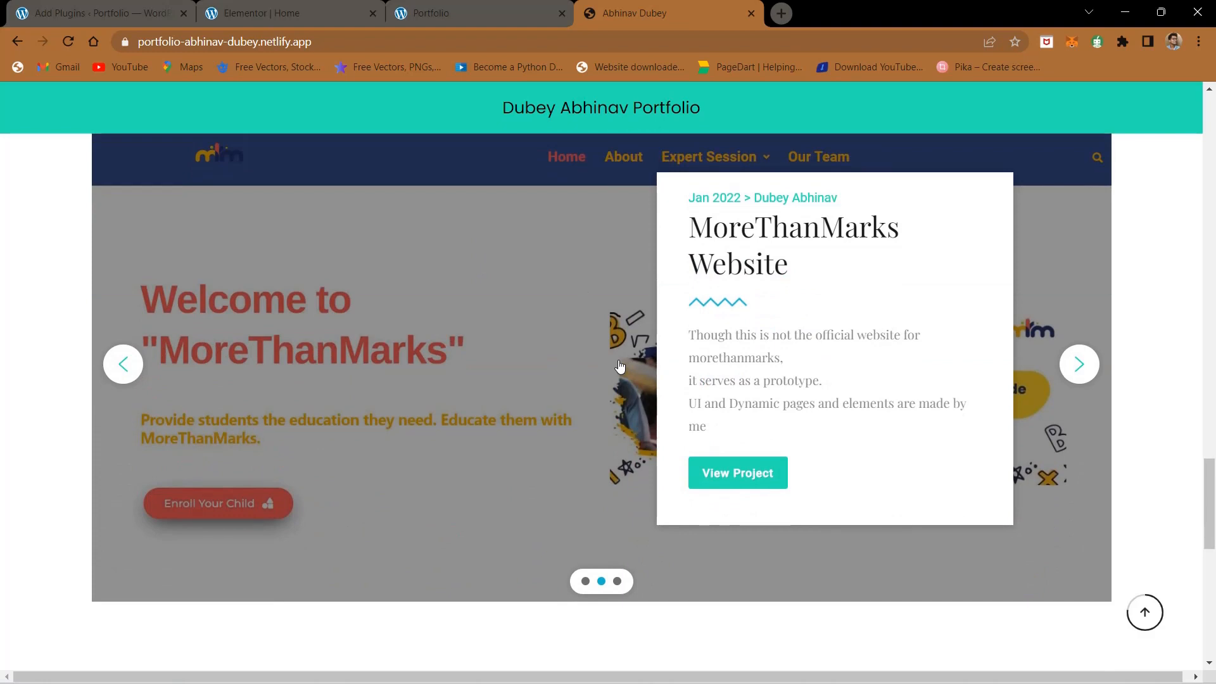
scroll(38, 311, "up", 1)
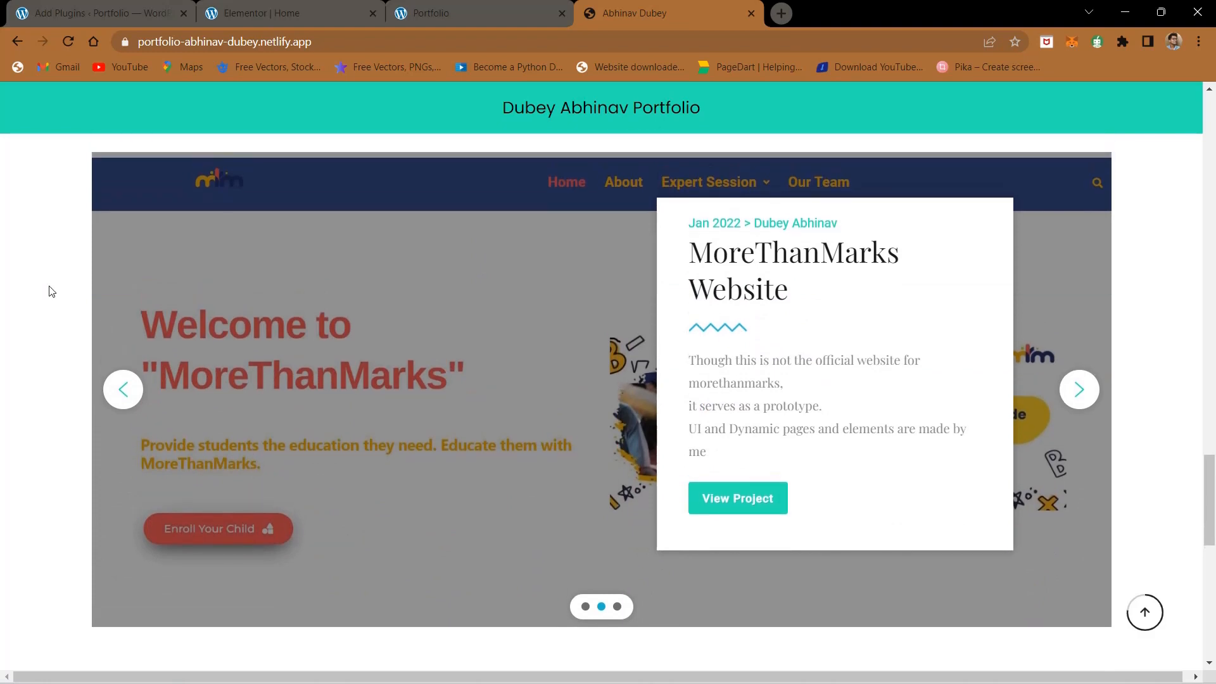
- In the Elementor editor, duplicate the blank spacer section above Skills and move the copy below the skill bars
left_click(299, 6)
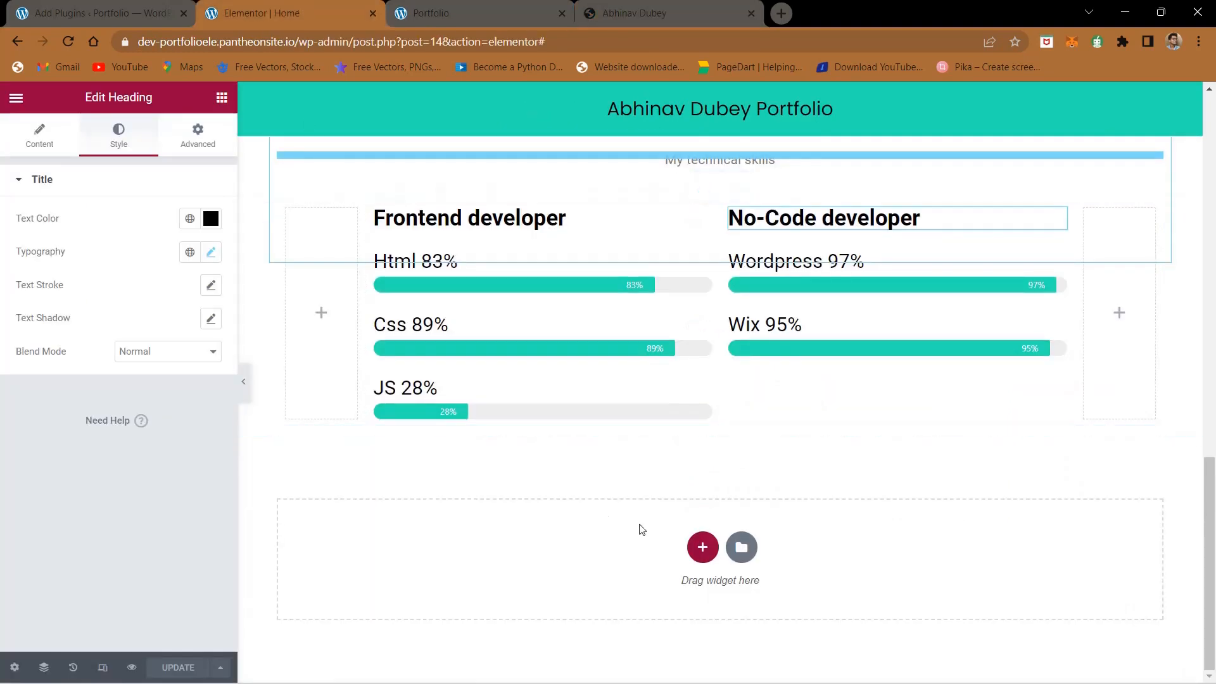
scroll(724, 409, "up", 3)
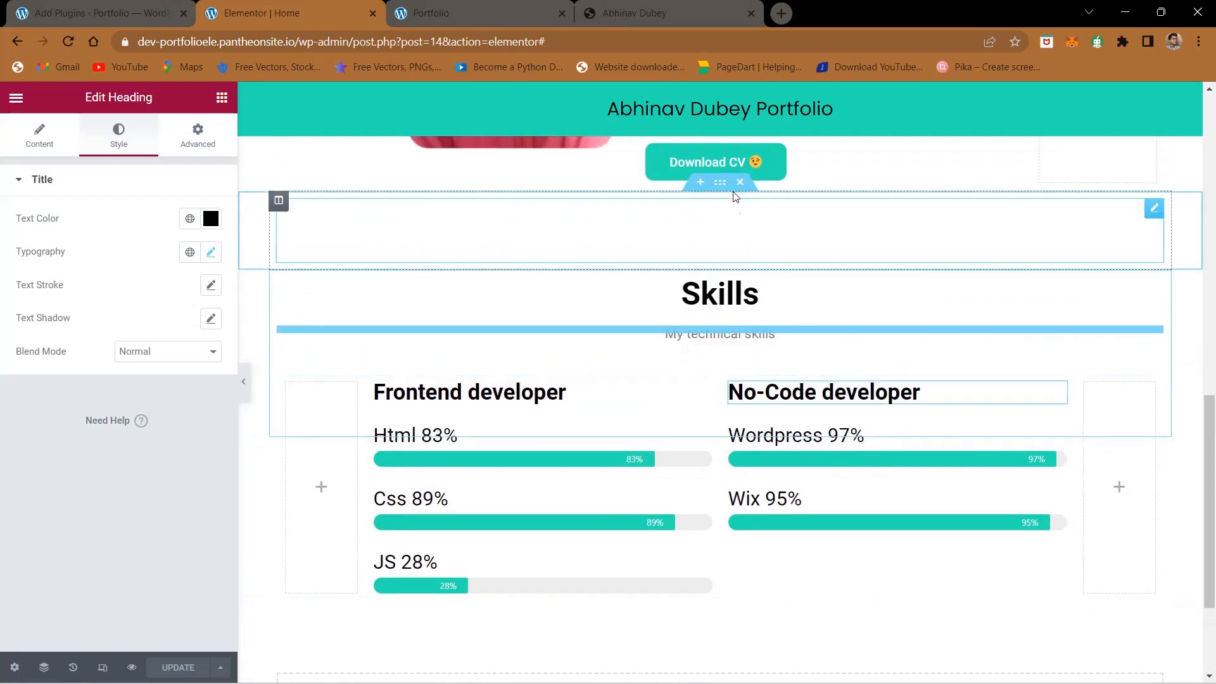
right_click(727, 185)
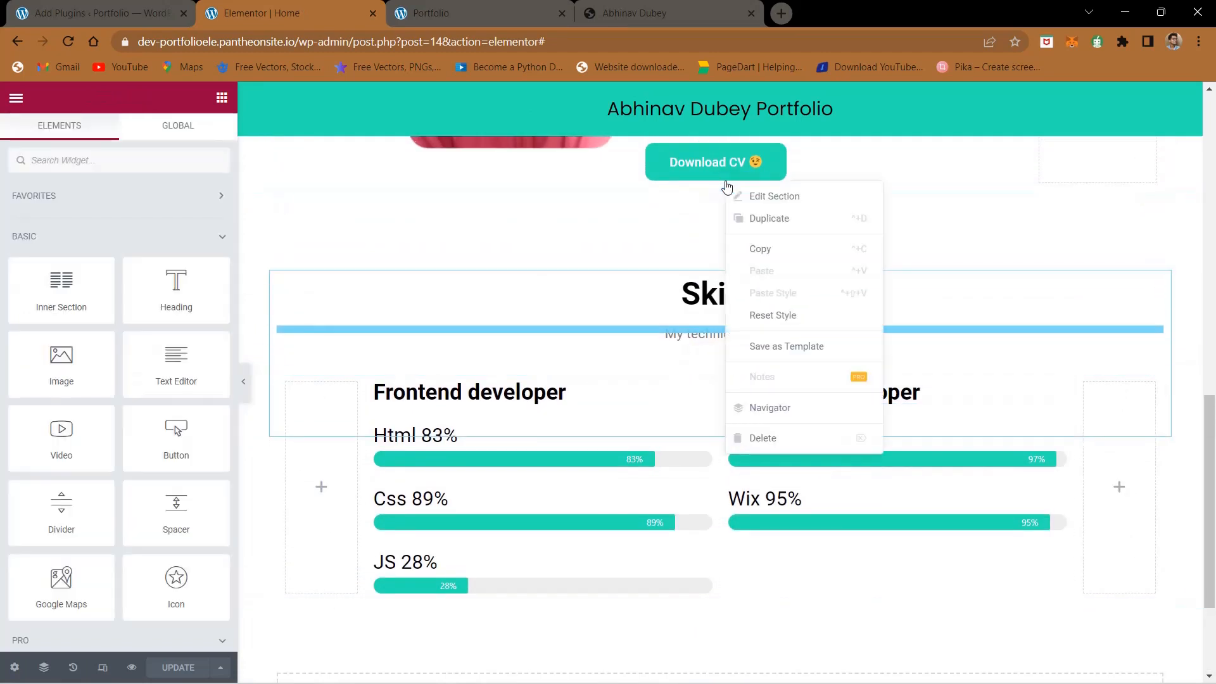
left_click(742, 219)
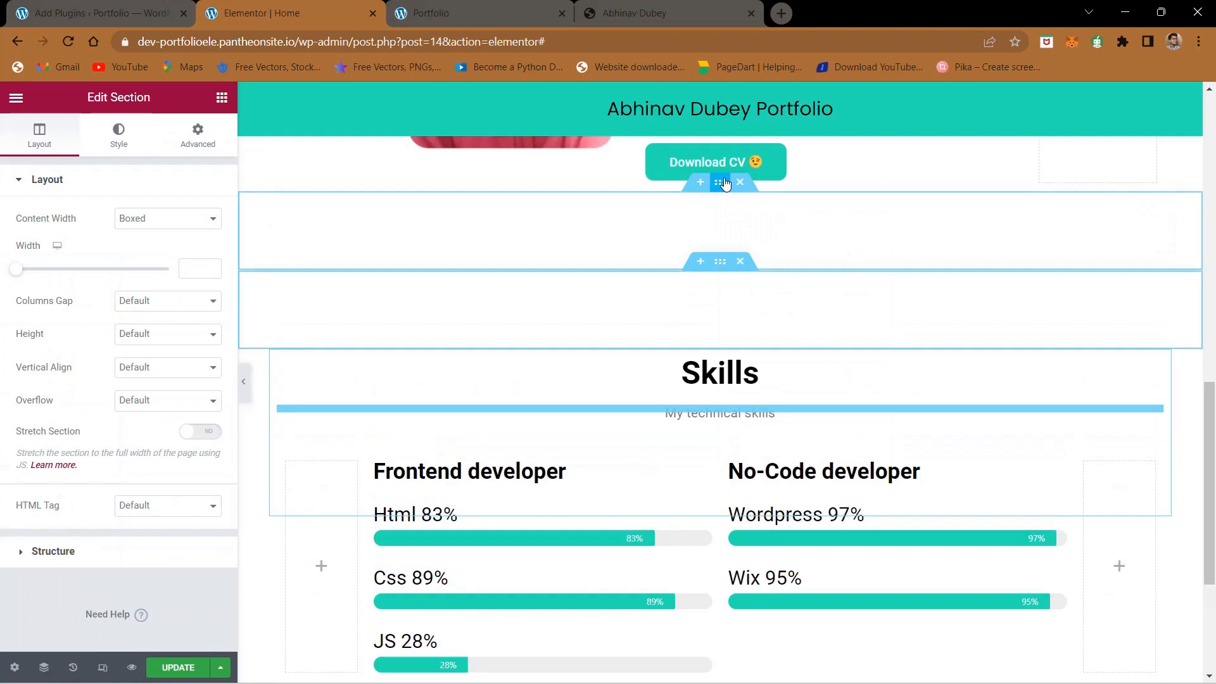
left_click_drag(725, 183, 716, 634)
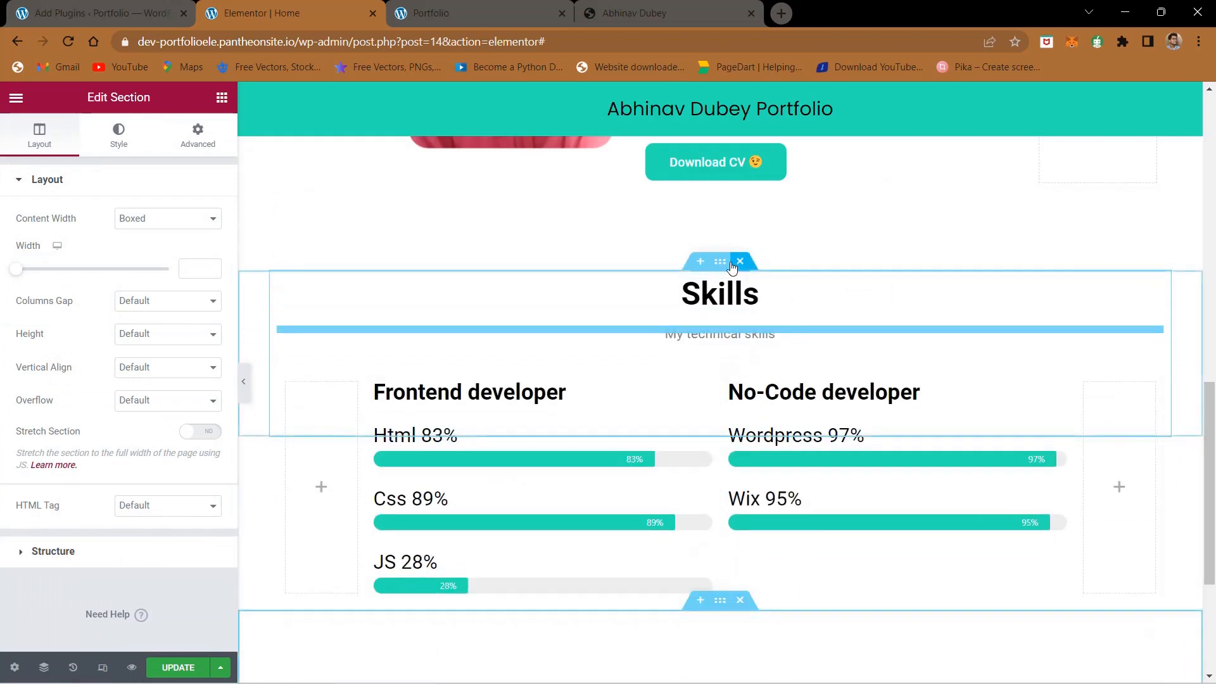
- Duplicate the Skills heading section and place the copy at the end of the page, below the new spacer section
right_click(722, 264)
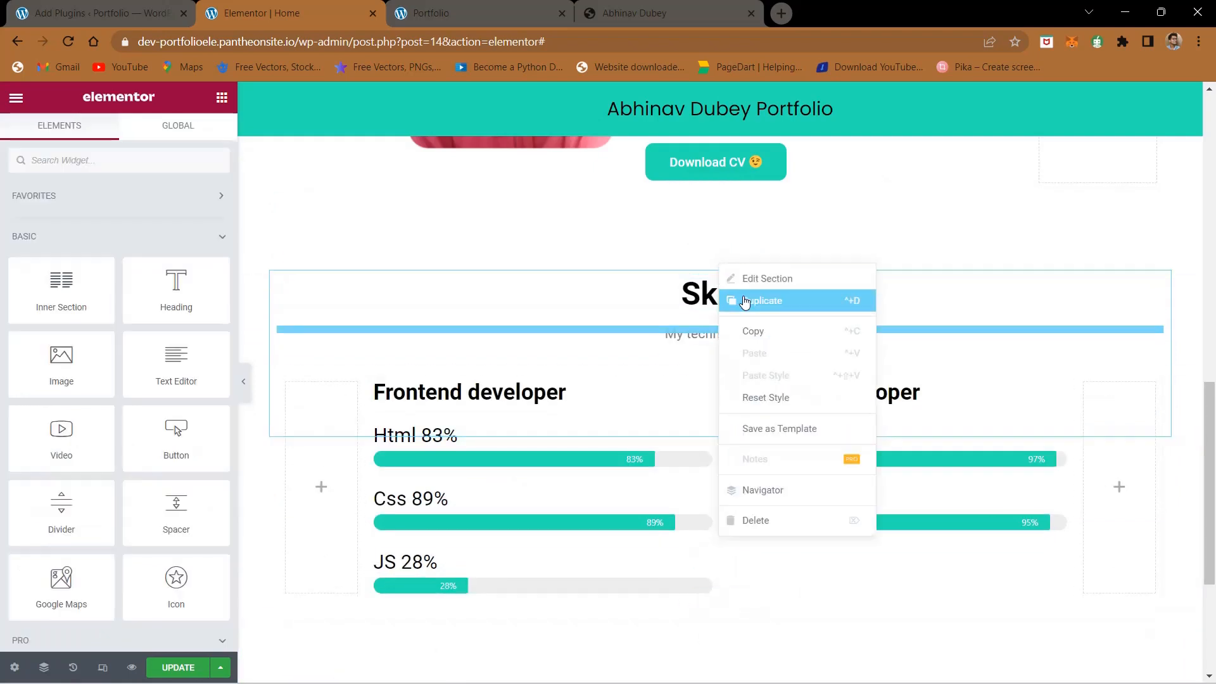
left_click(749, 302)
left_click_drag(720, 262, 700, 636)
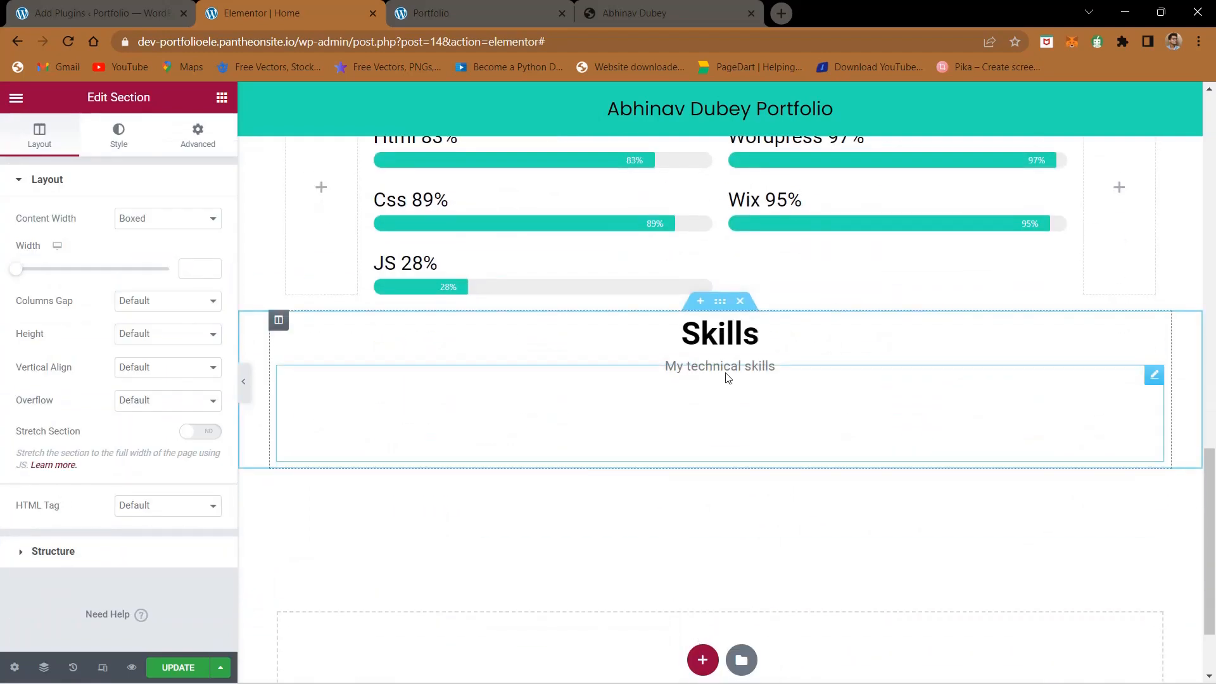
left_click_drag(718, 336, 687, 322)
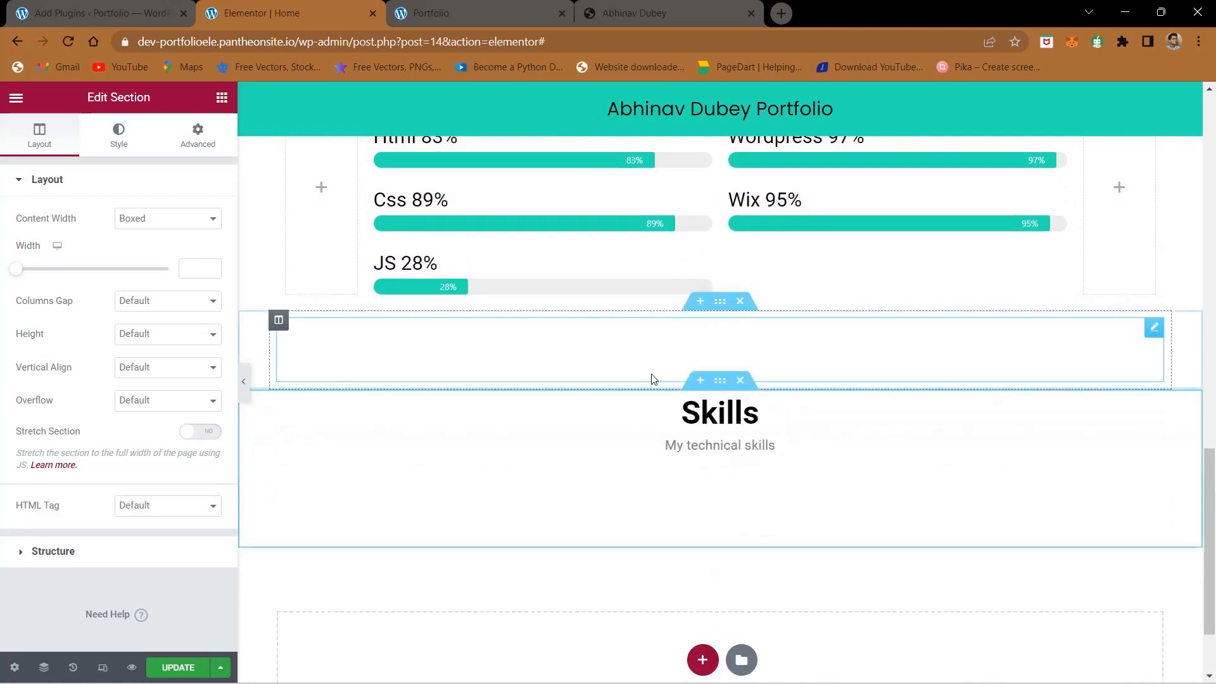
- Copy the "Qualification" title from the reference page and use it to replace the duplicated Skills heading's text in Elementor
left_click(642, 5)
scroll(580, 430, "up", 10)
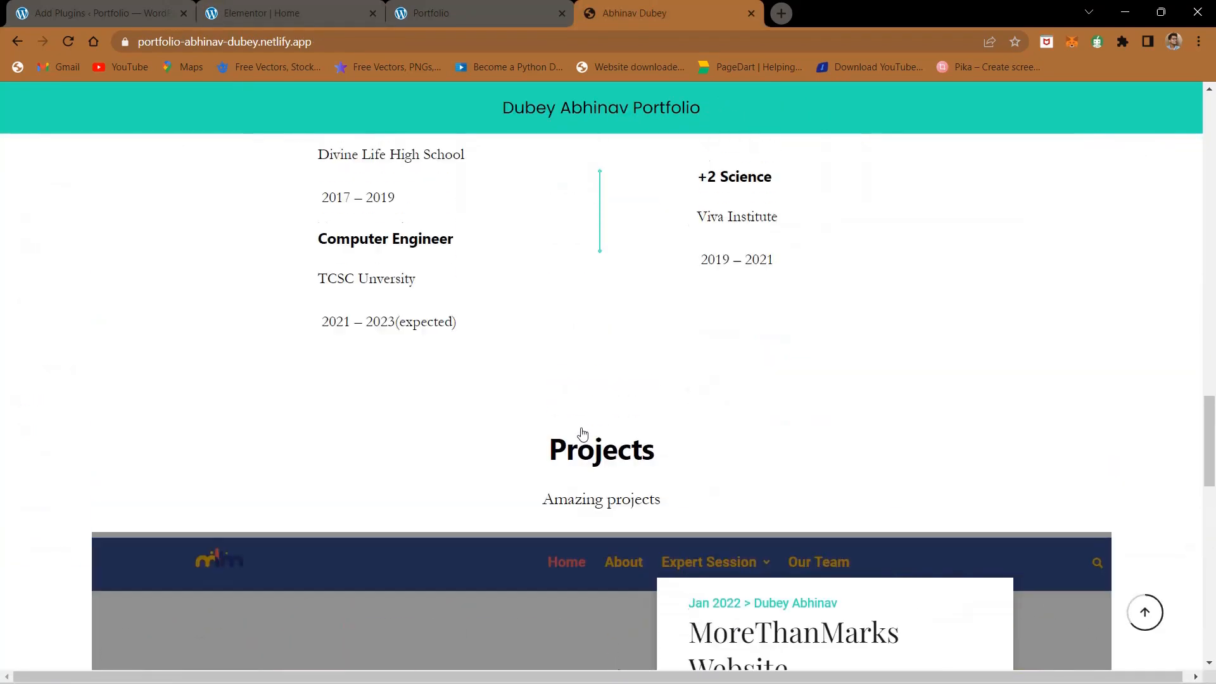
scroll(582, 433, "down", 3)
double_click(583, 352)
key("ctrl+c")
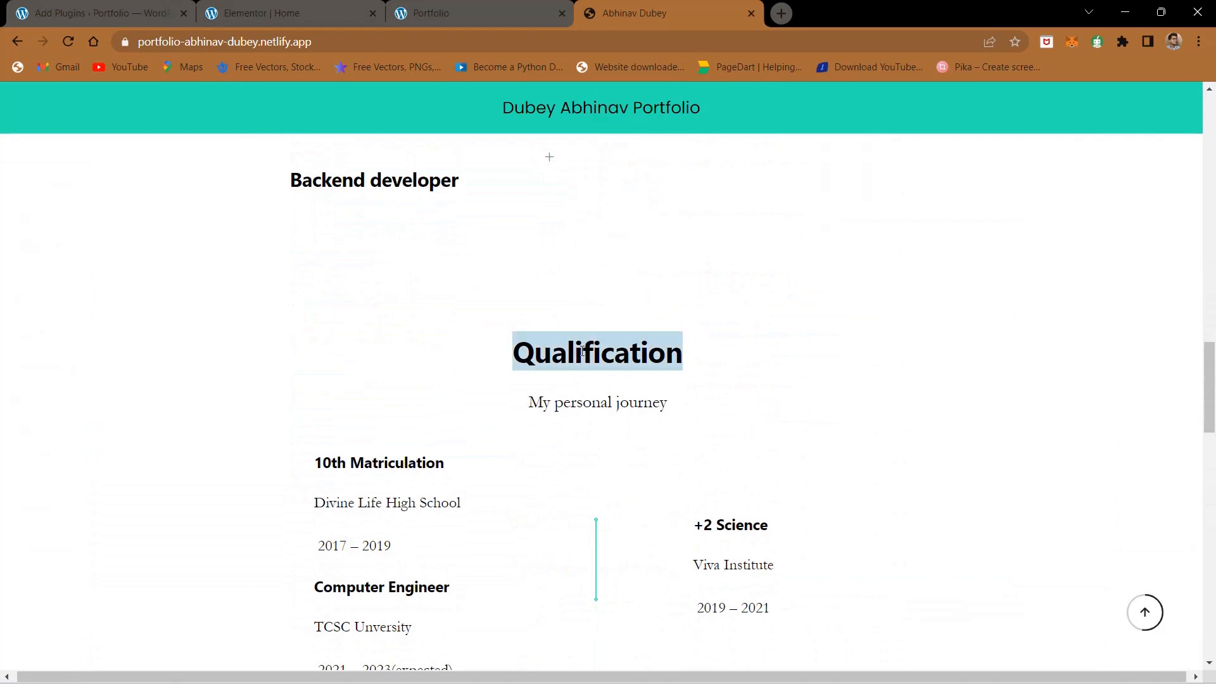
left_click(272, 8)
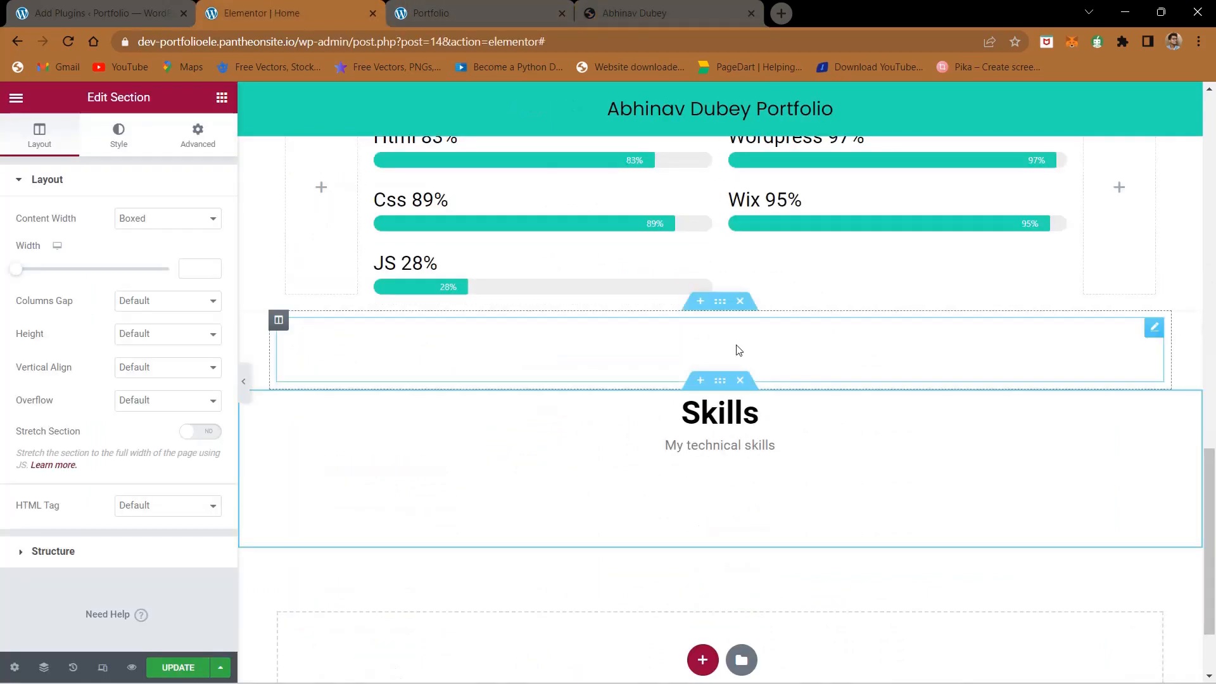
double_click(712, 425)
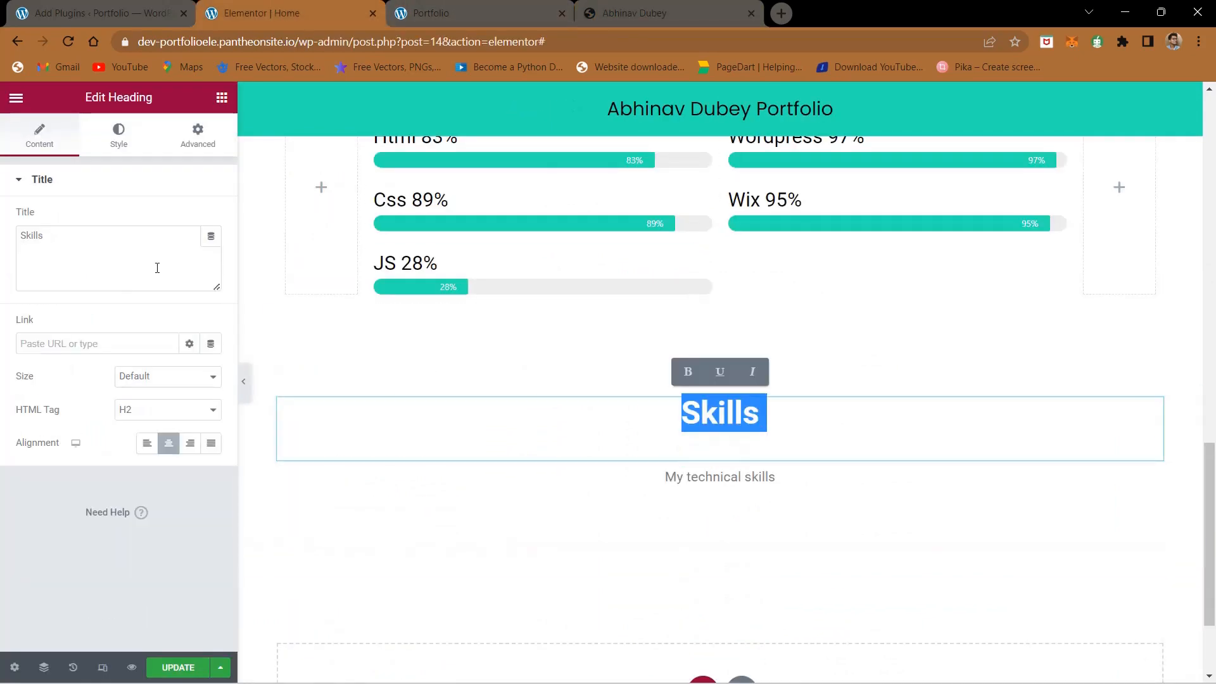
triple_click(70, 237)
key("ctrl+v")
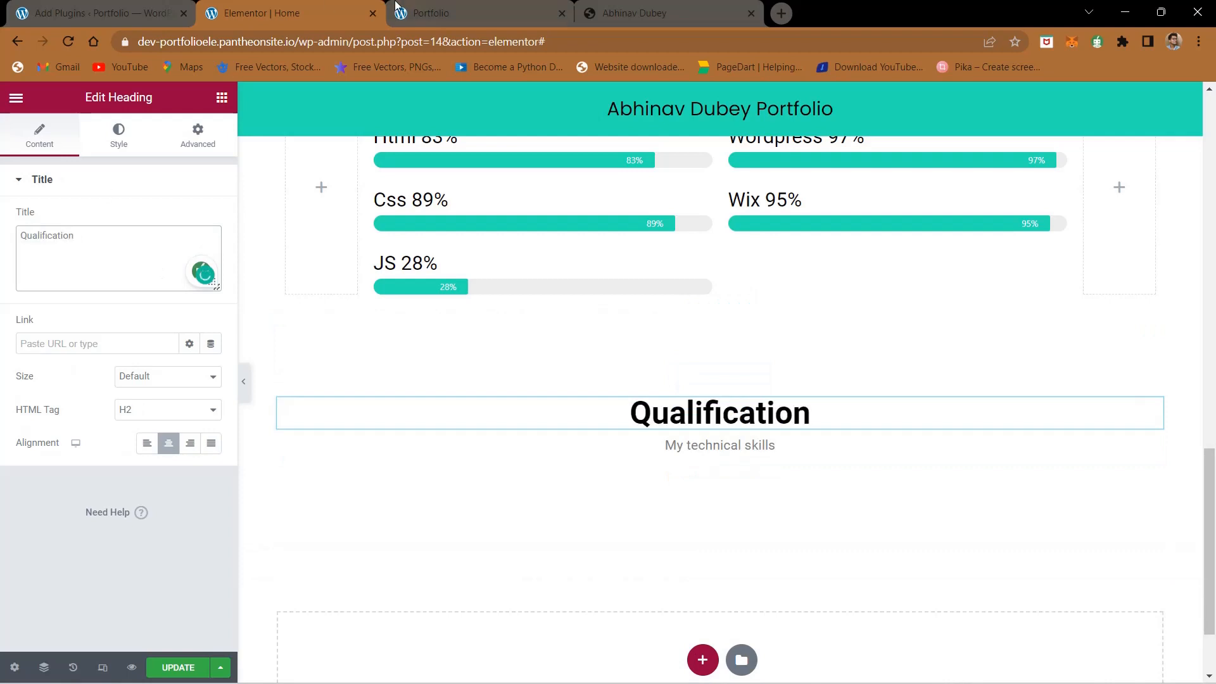
- Copy the subtitle under Qualification on the reference page and replace the duplicated section's subtitle in Elementor with "My personal journey"
left_click(695, 6)
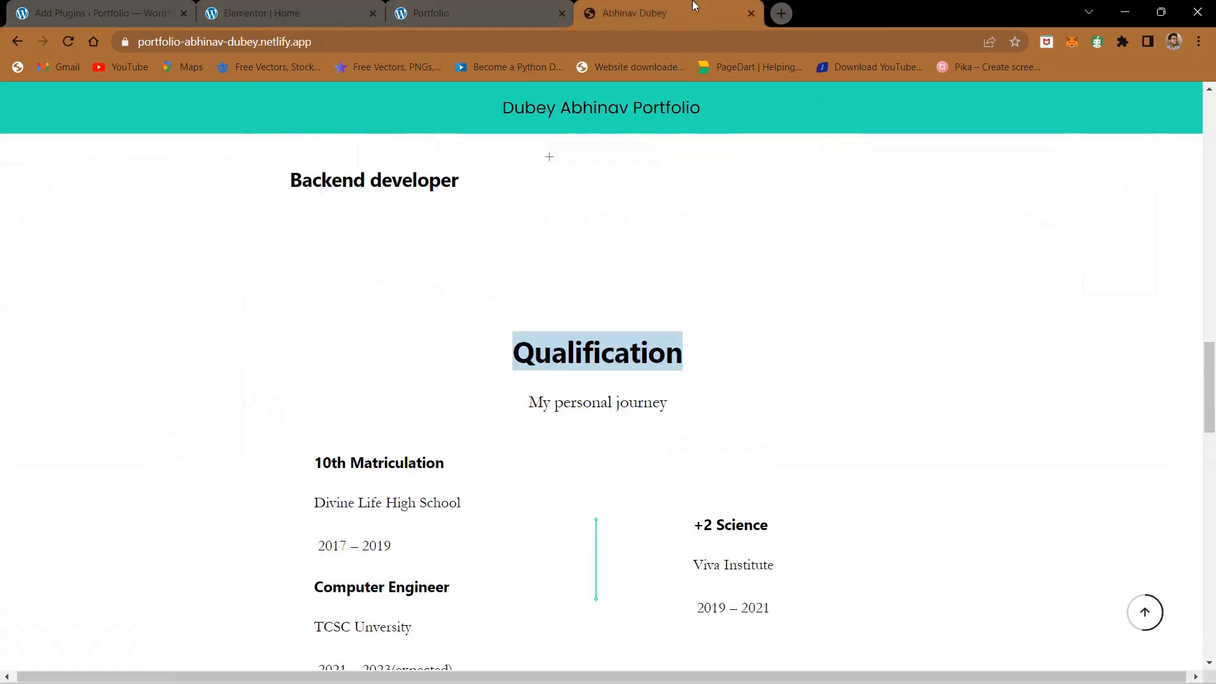
triple_click(598, 393)
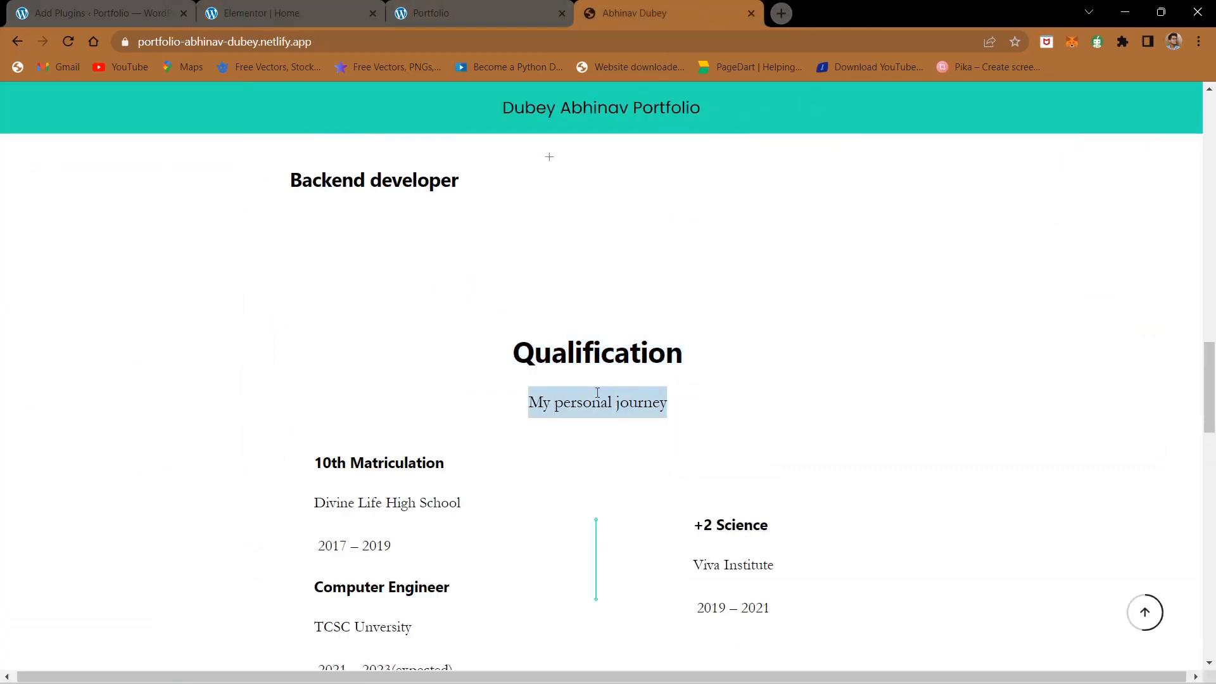
left_click(252, 5)
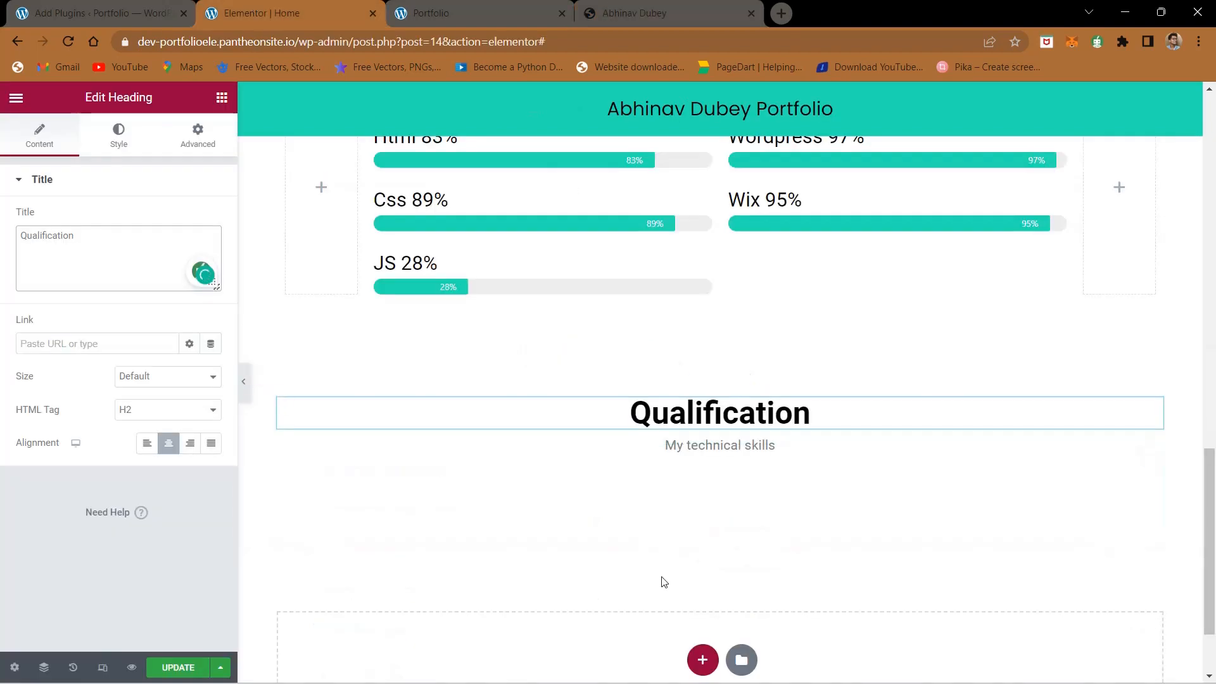
left_click(730, 445)
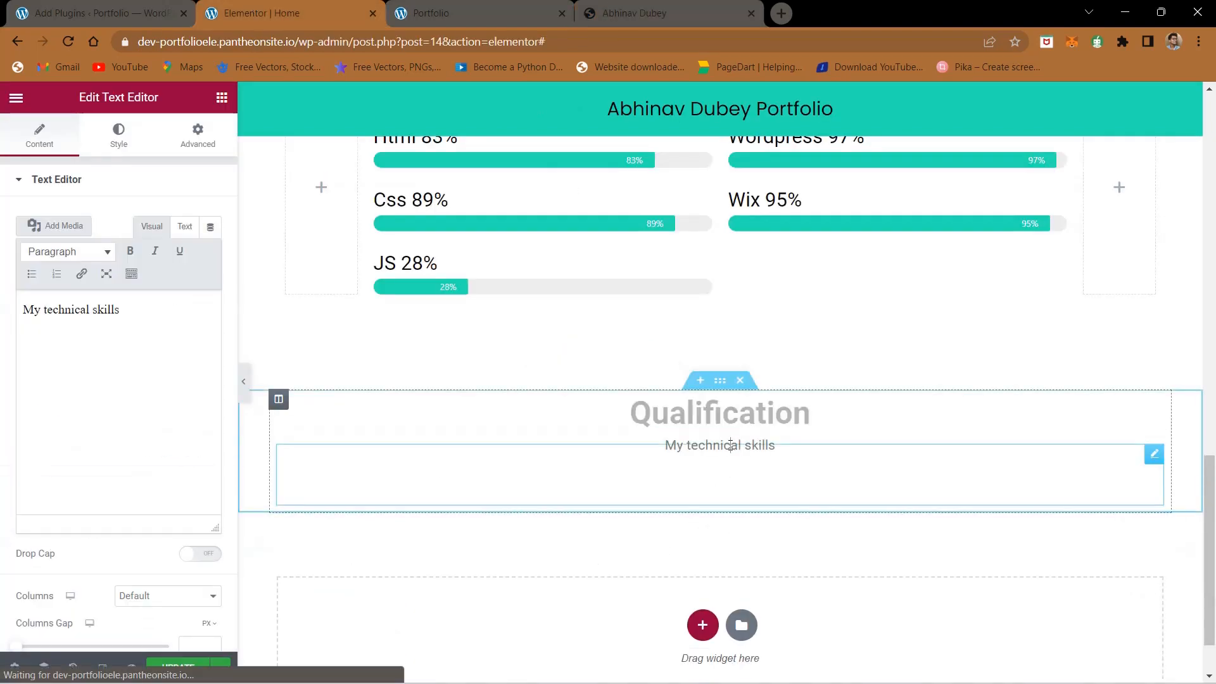
double_click(730, 445)
double_click(50, 311)
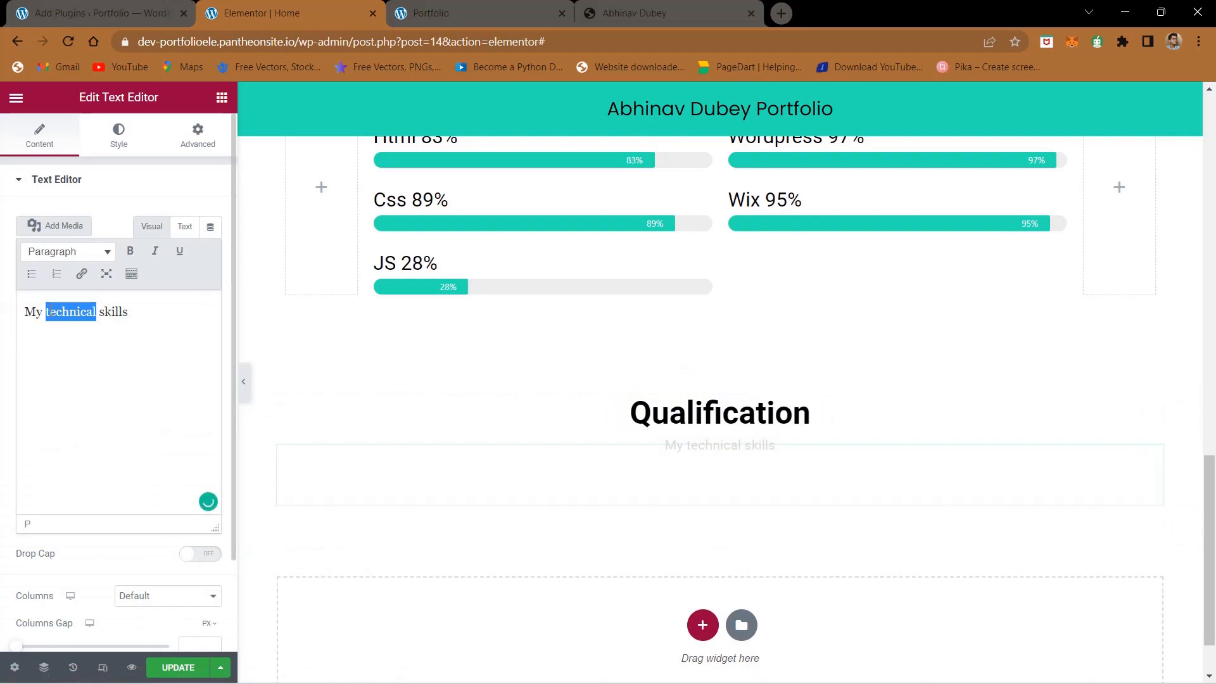
triple_click(51, 311)
type("My personal journey")
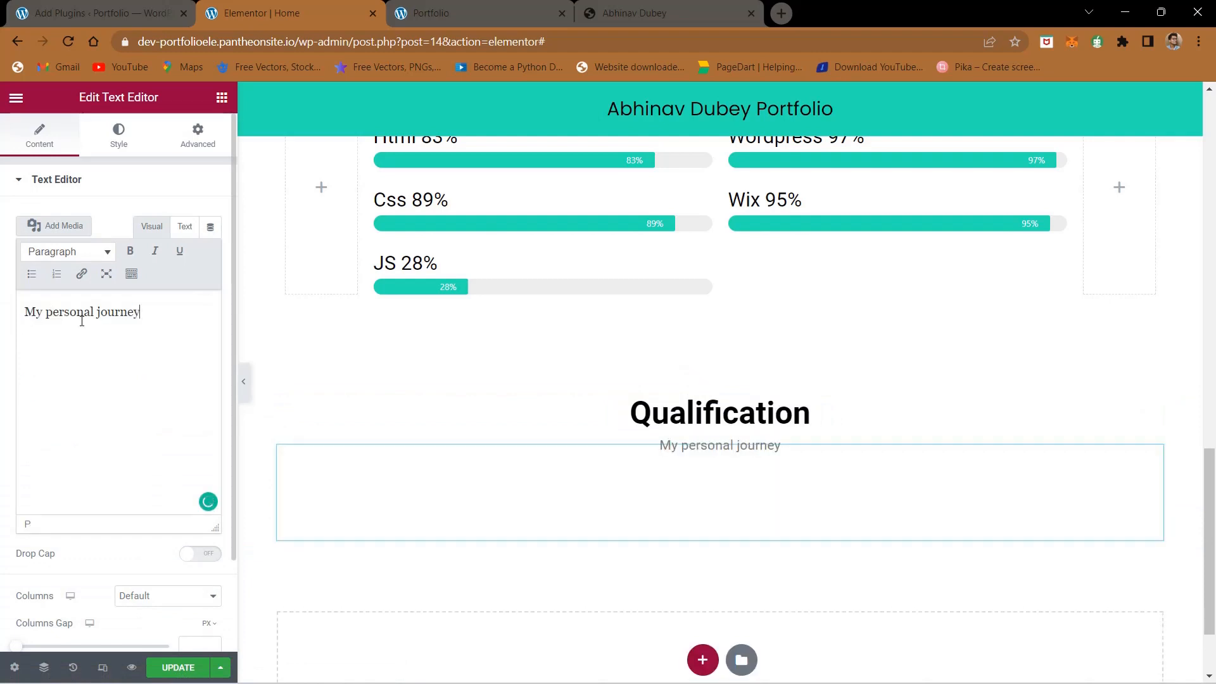
- Examine how the education entries and dividing line are arranged in the reference page's Qualification section
left_click(597, 10)
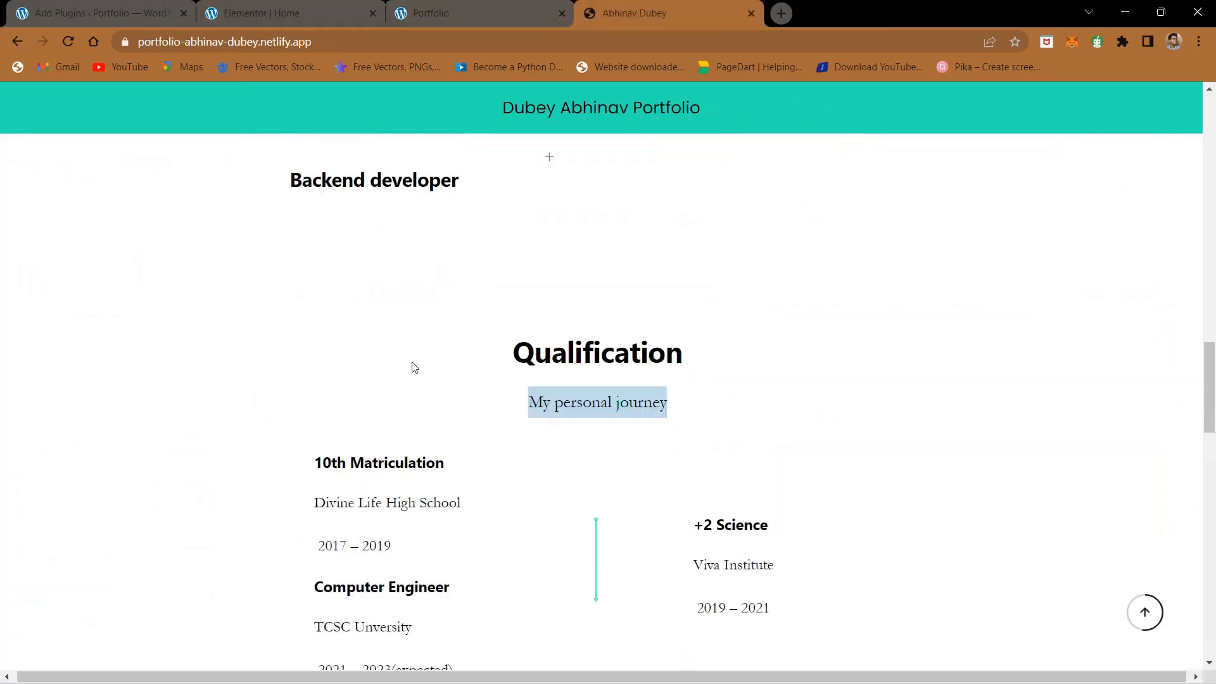
scroll(415, 367, "down", 3)
left_click_drag(308, 315, 918, 502)
left_click(925, 508)
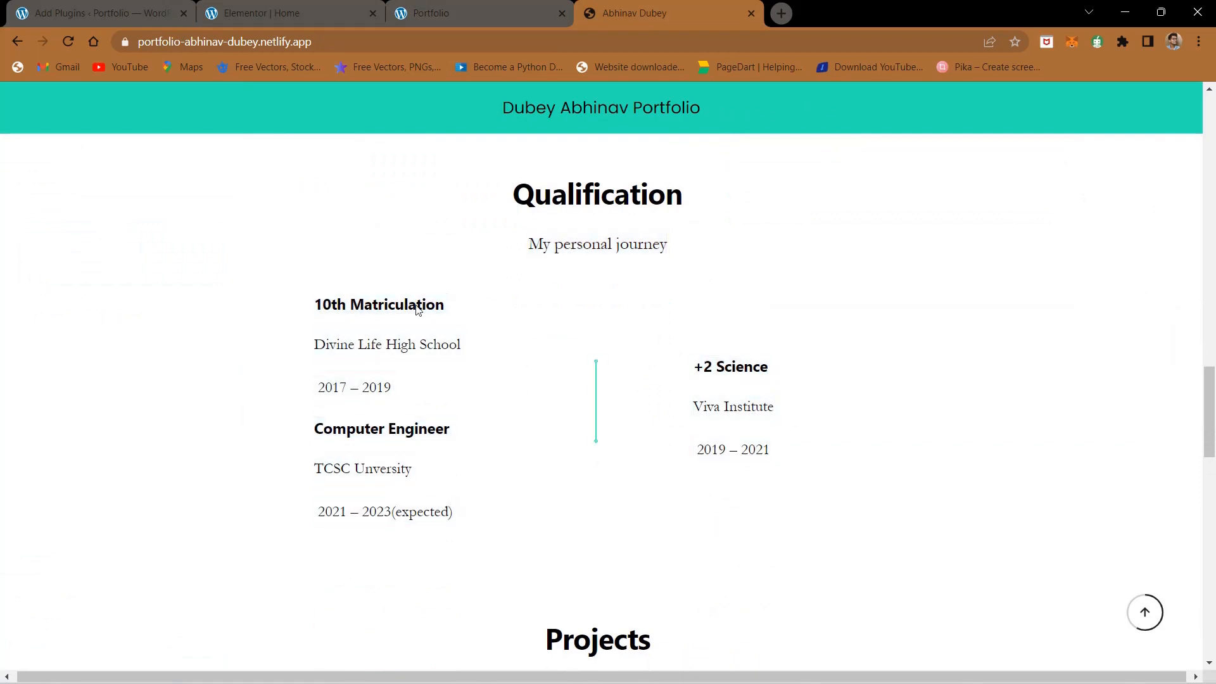
left_click(335, 9)
left_click(636, 10)
left_click(168, 10)
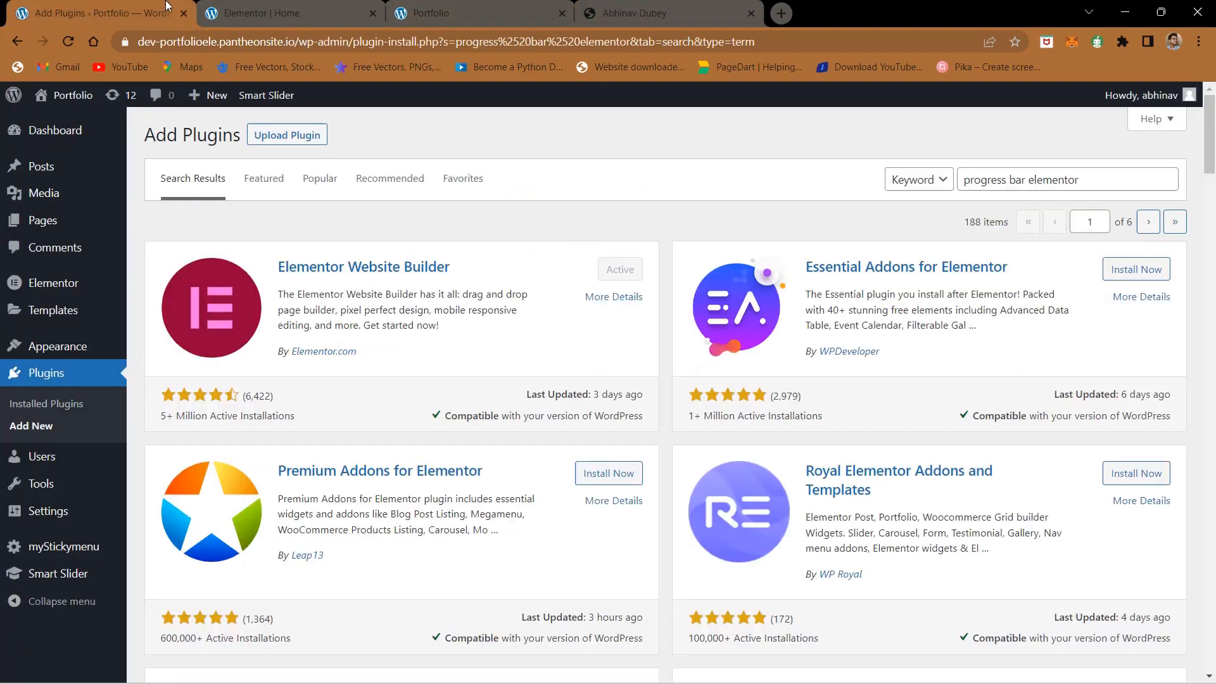
- Return to the Elementor editor and add a section with four equal columns below the Qualification heading
left_click(285, 10)
left_click(701, 658)
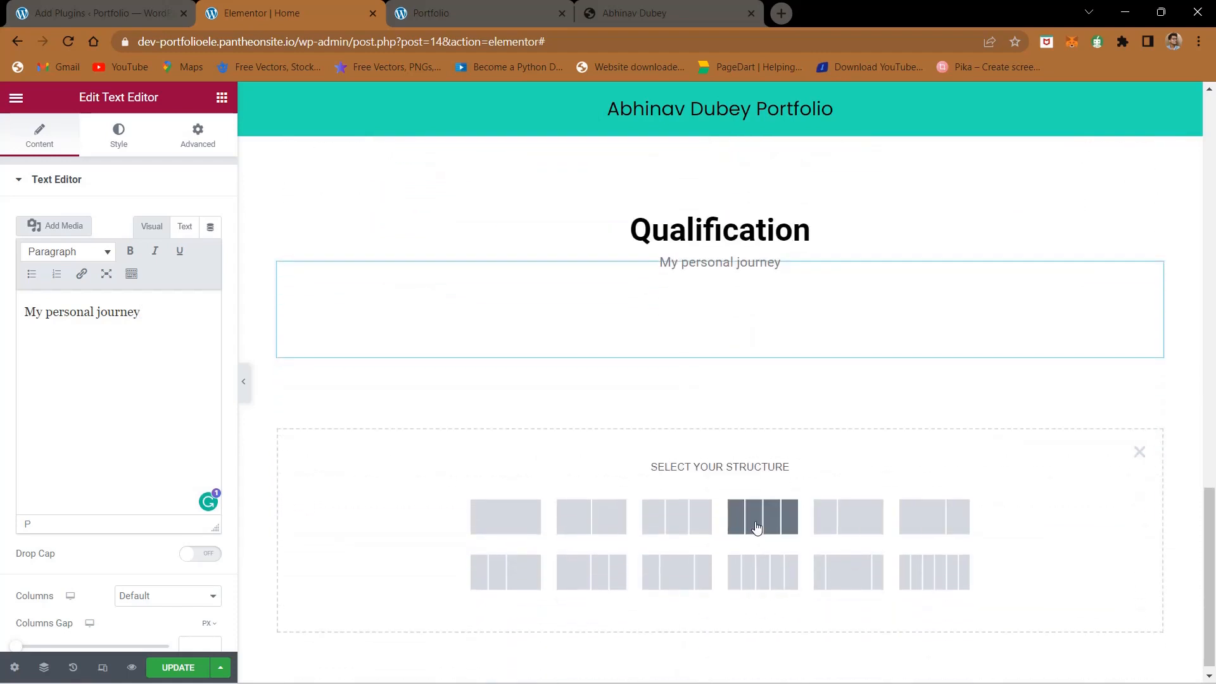
left_click(756, 527)
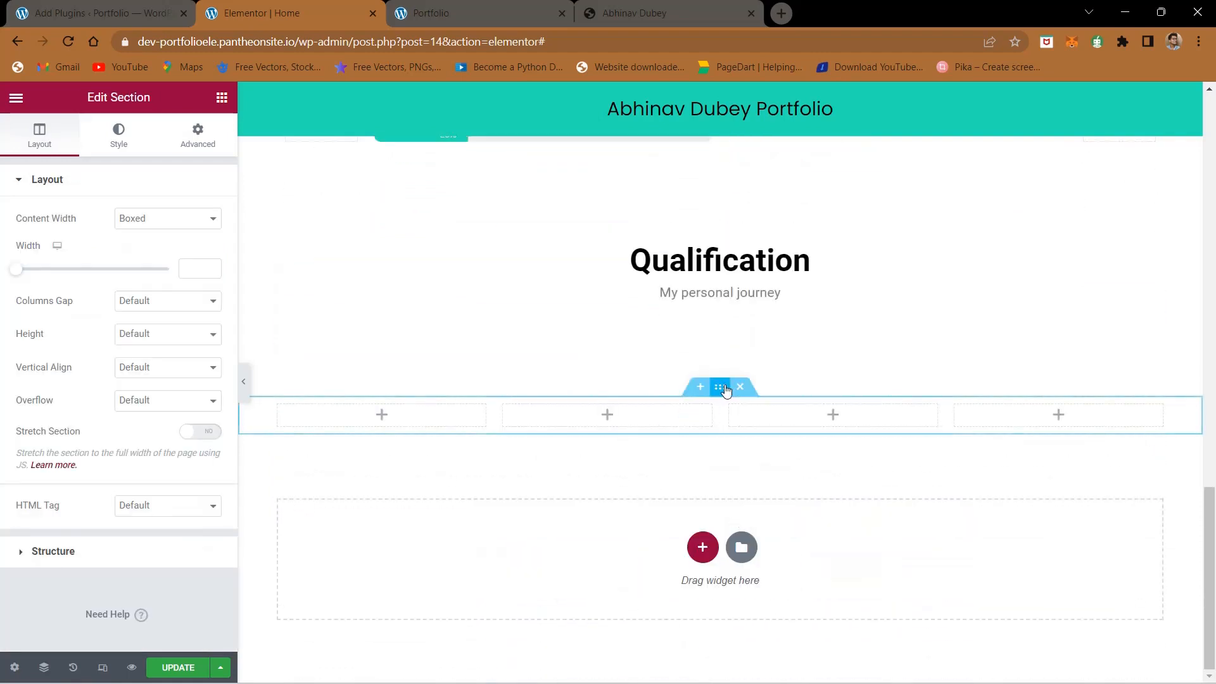
left_click(222, 98)
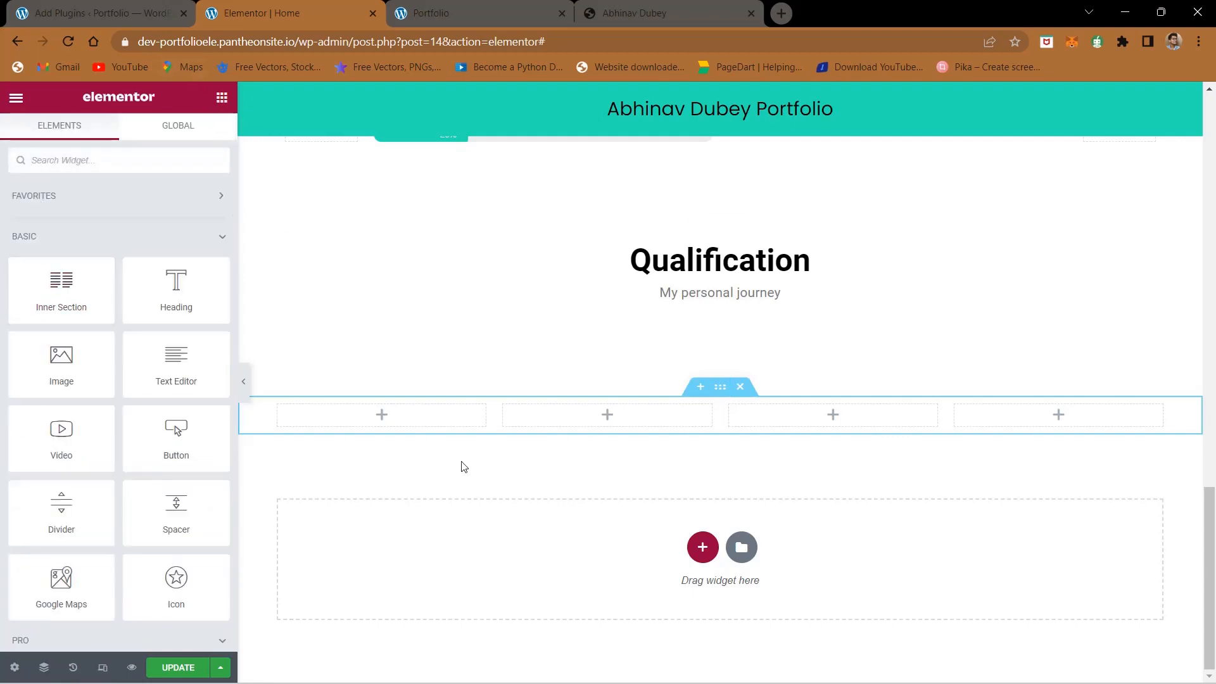
- Unlink the four-column section's margins, set its top margin to -90 px, and update the page
left_click(719, 389)
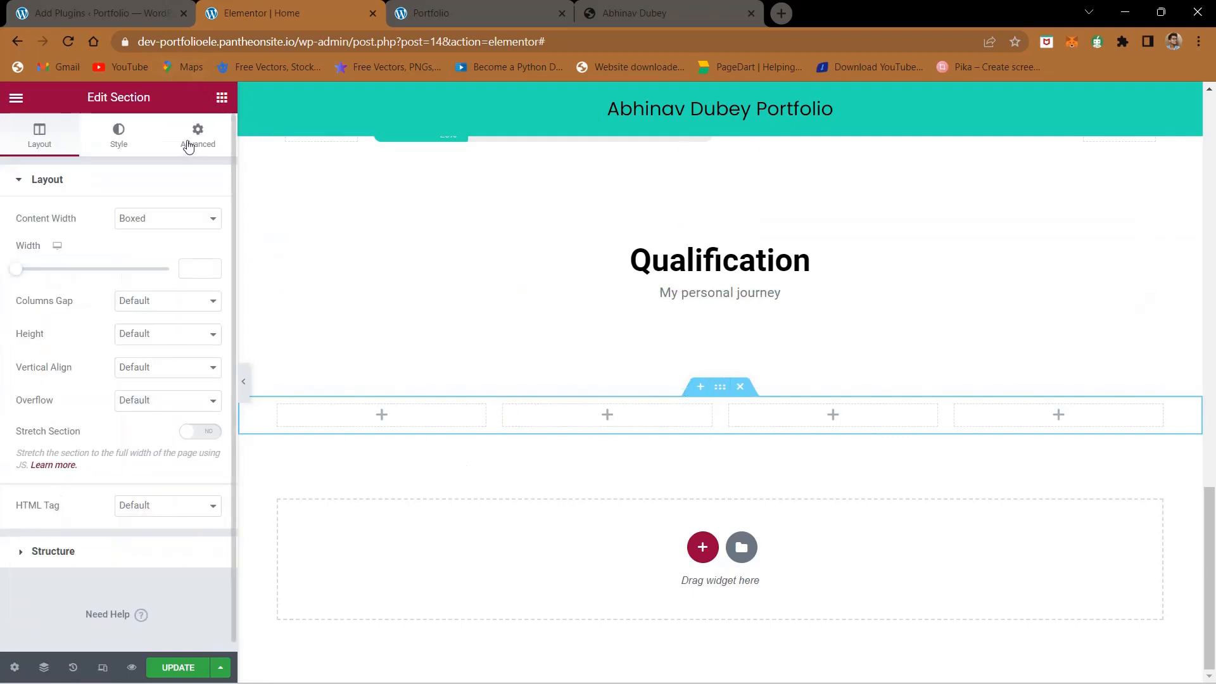
left_click(194, 137)
left_click(33, 228)
type("0")
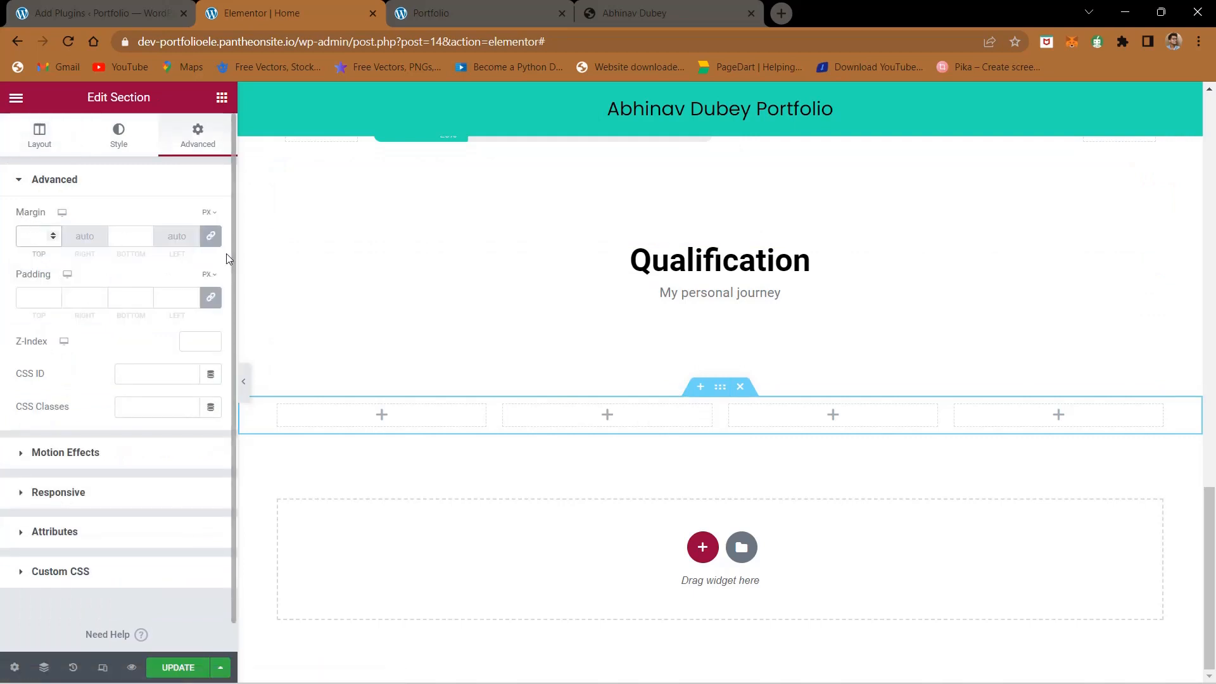
left_click(211, 236)
left_click(33, 236)
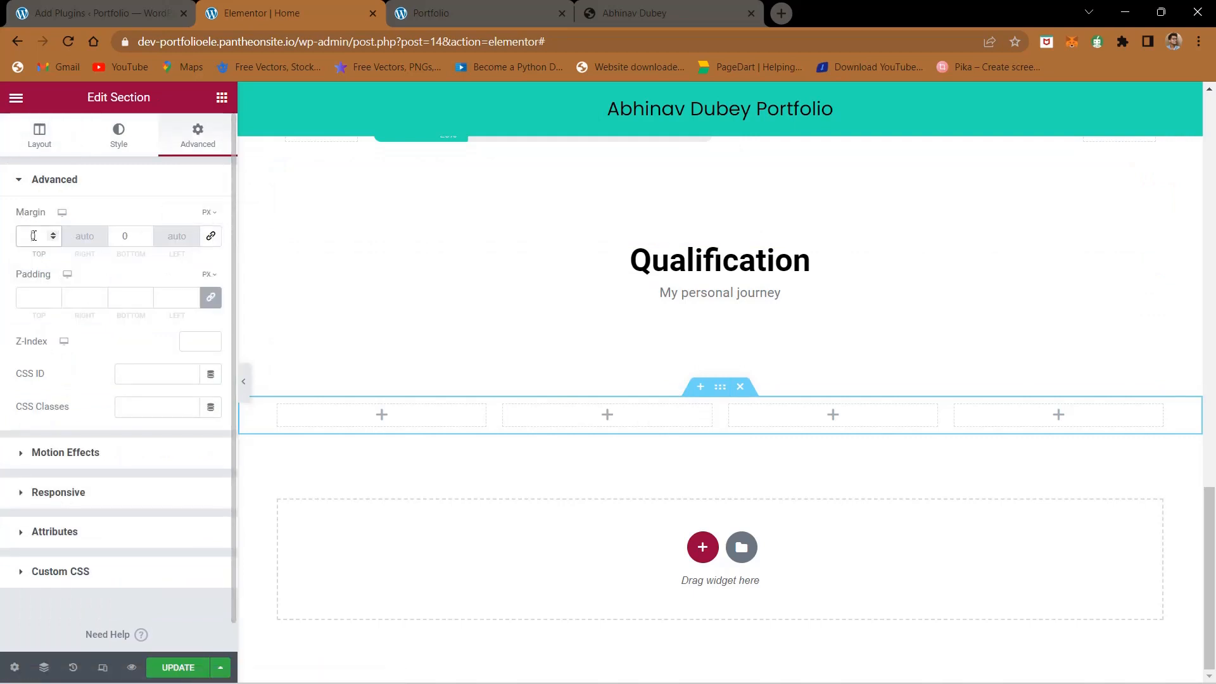
type("-800")
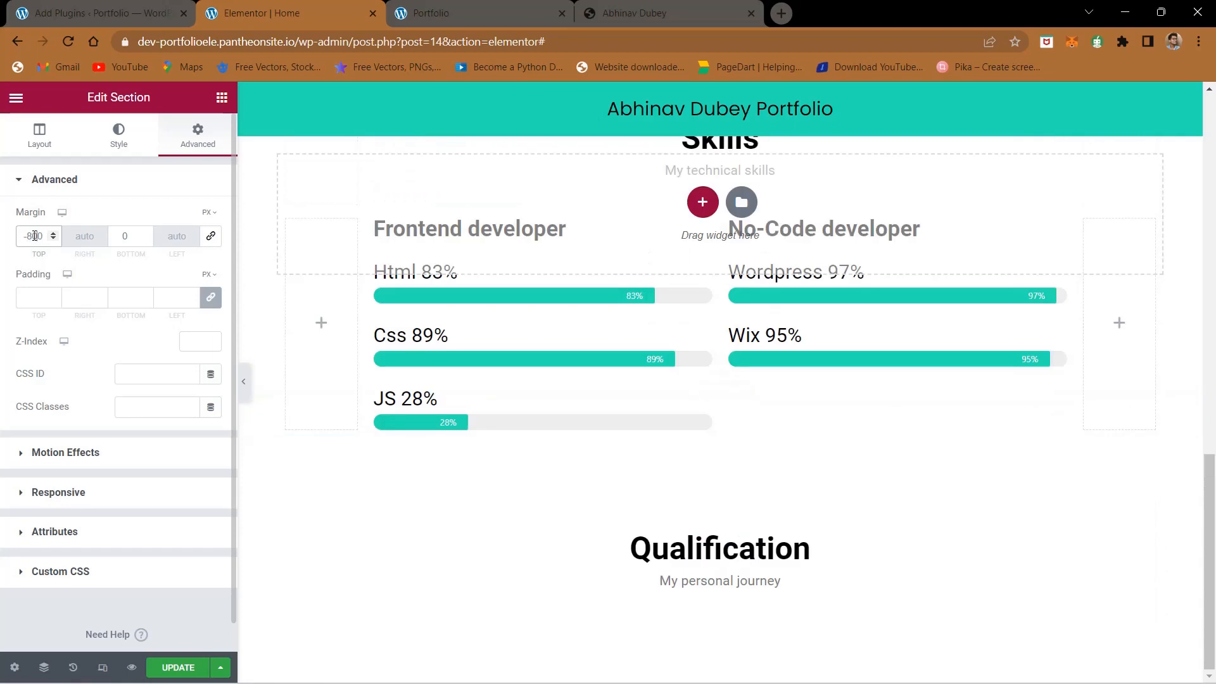
key("BackSpace")
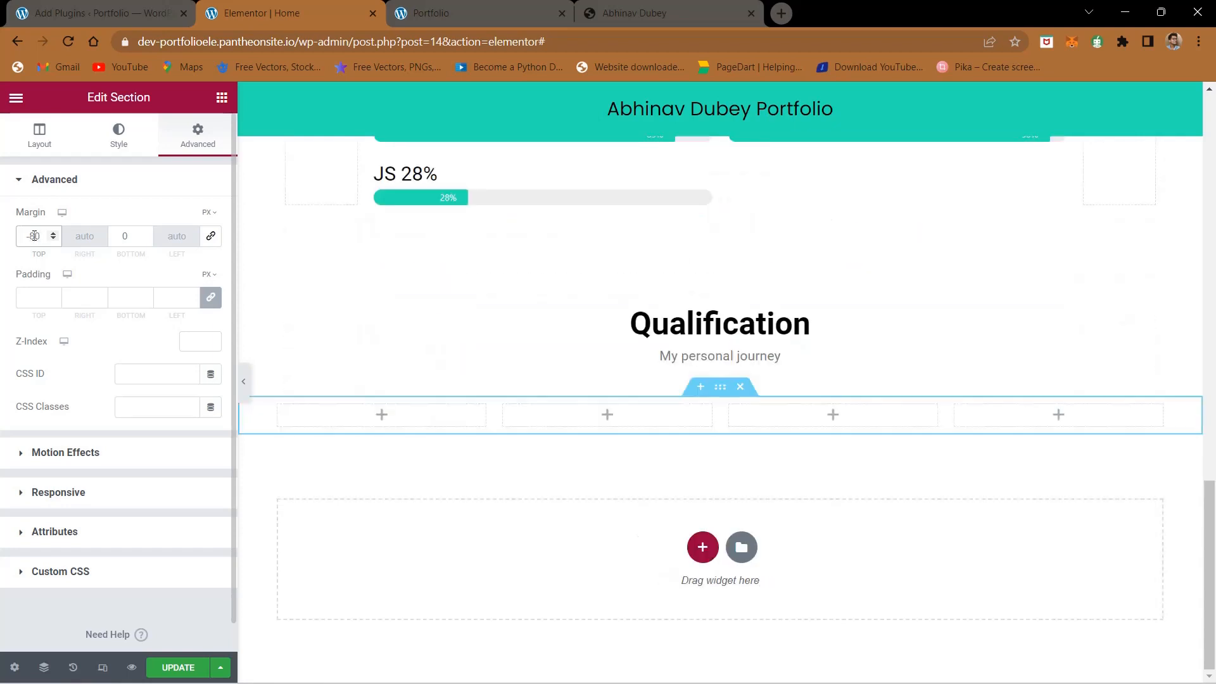
key("BackSpace")
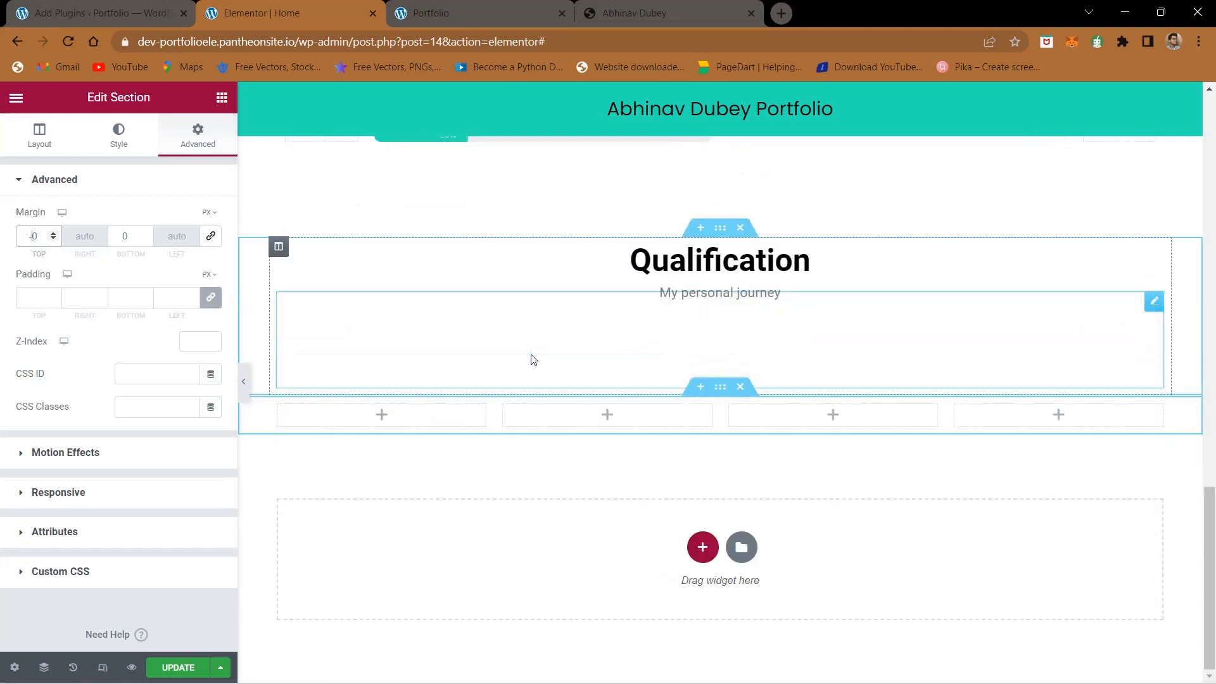
type("9")
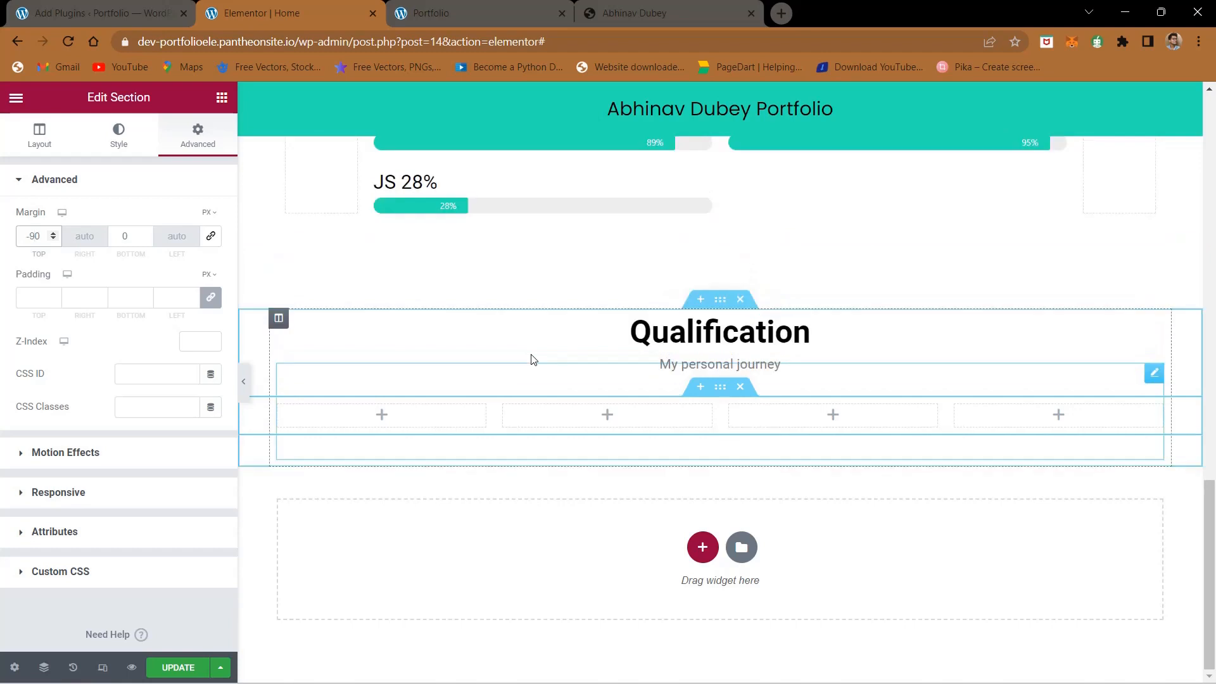
left_click(190, 665)
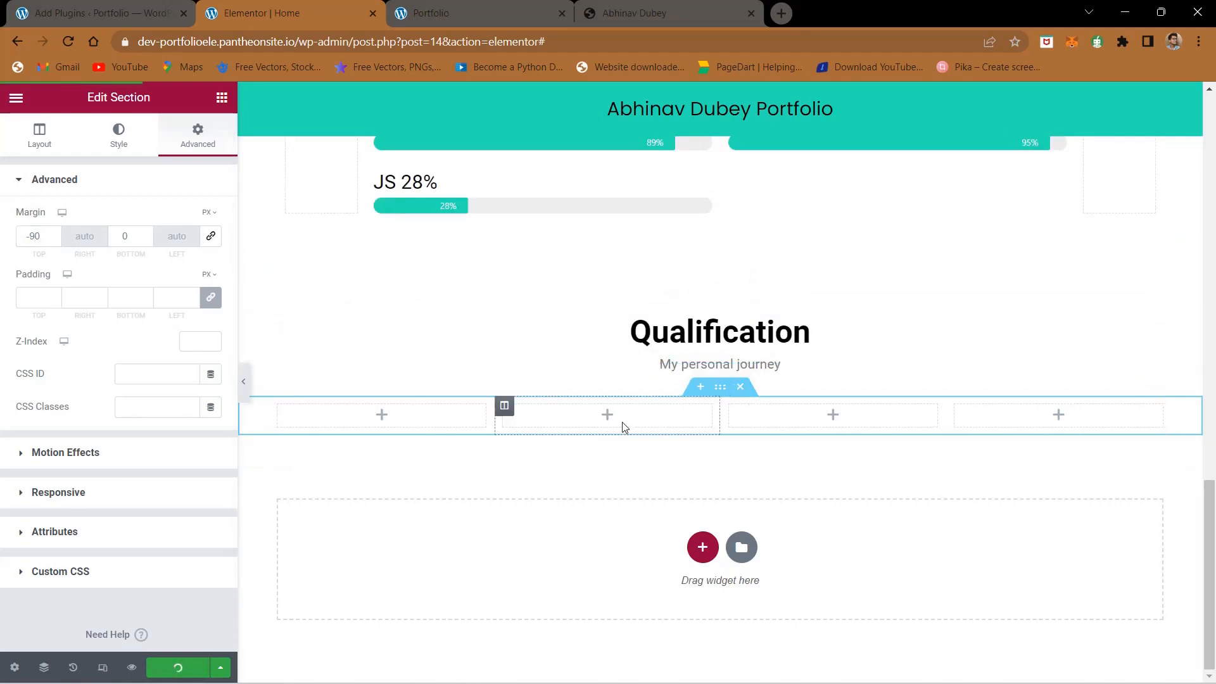
- Check the reference Qualification layout, then add a Heading widget with a Text Editor widget beneath it in the second column
left_click(656, 8)
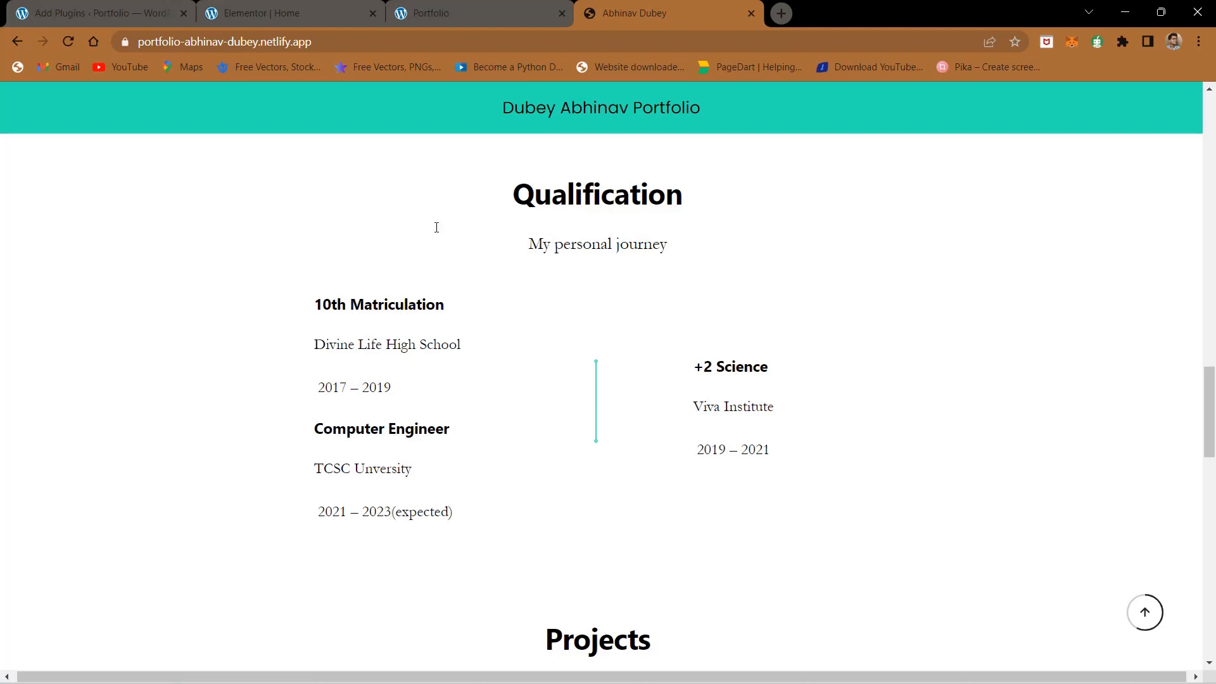
left_click(465, 12)
left_click(285, 12)
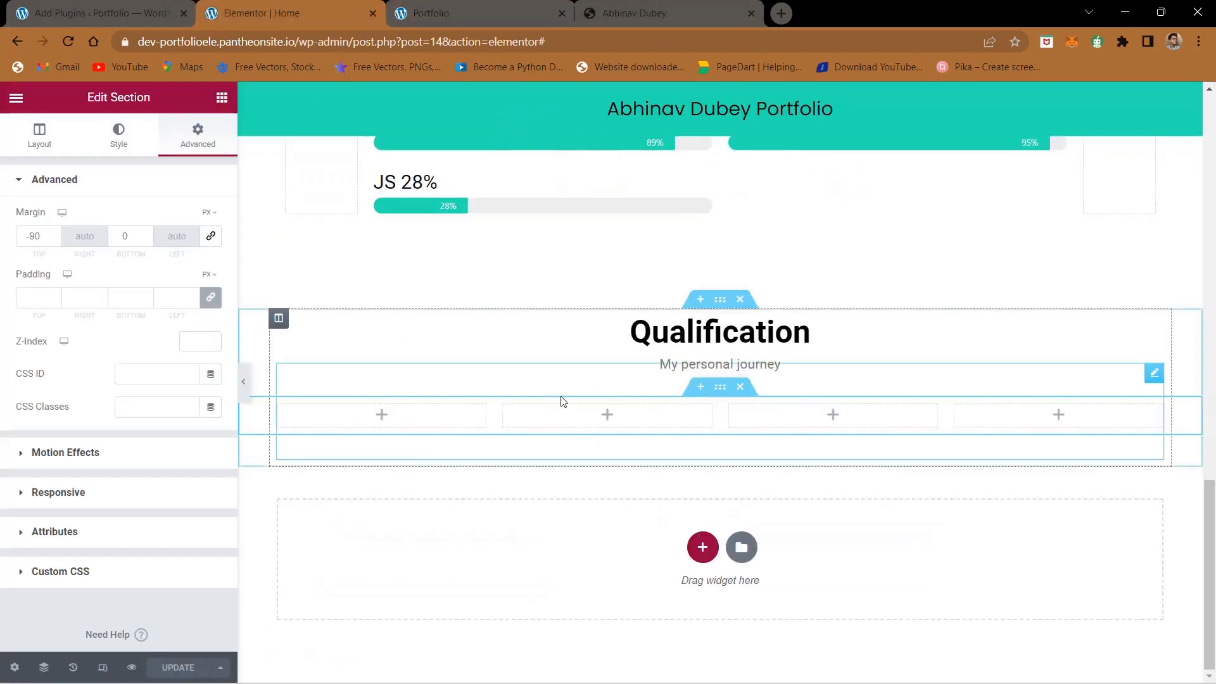
left_click(610, 416)
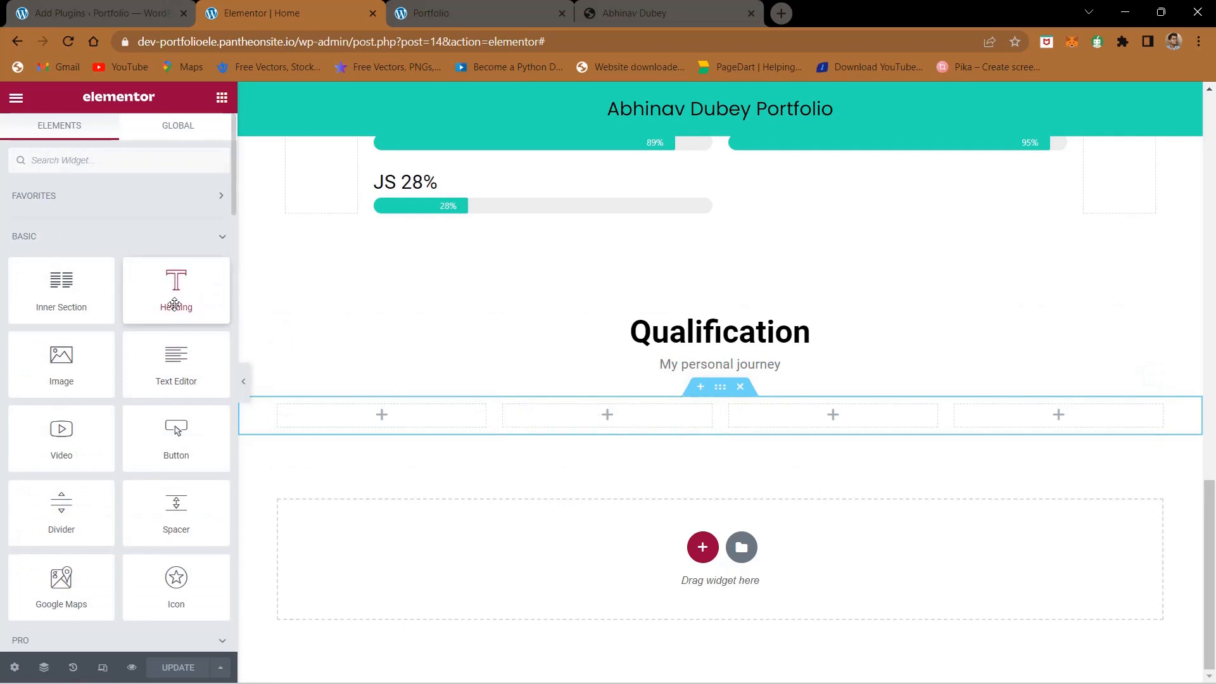
left_click_drag(171, 288, 586, 421)
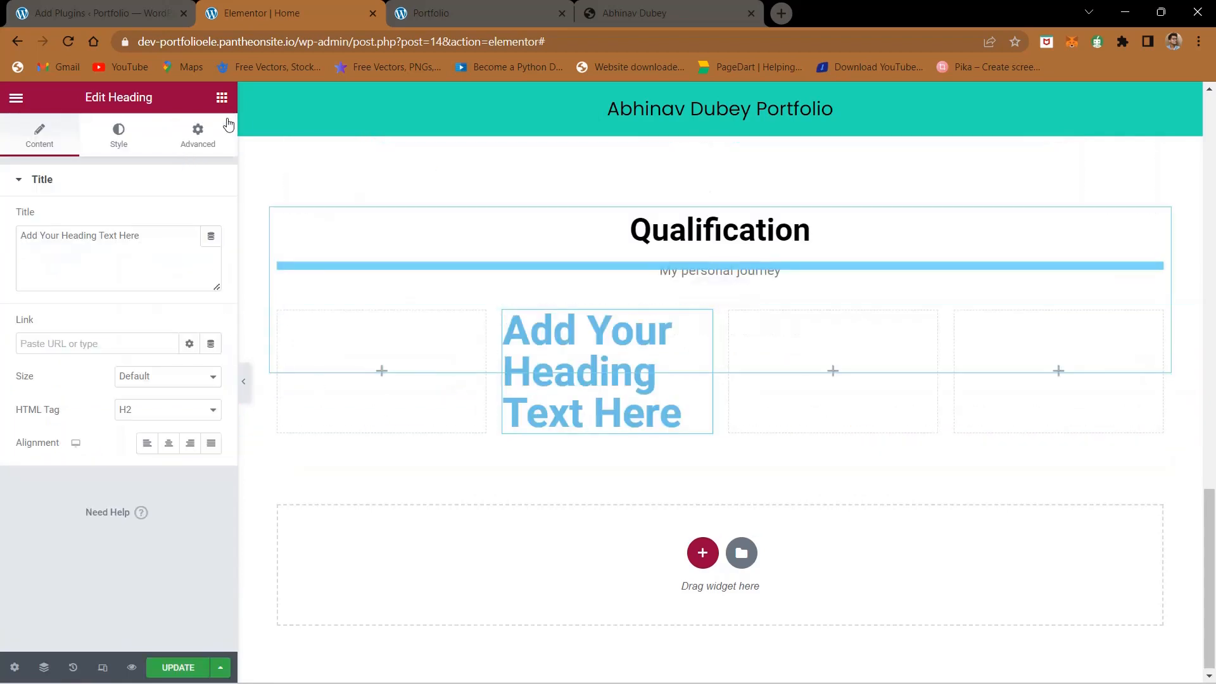
left_click(222, 97)
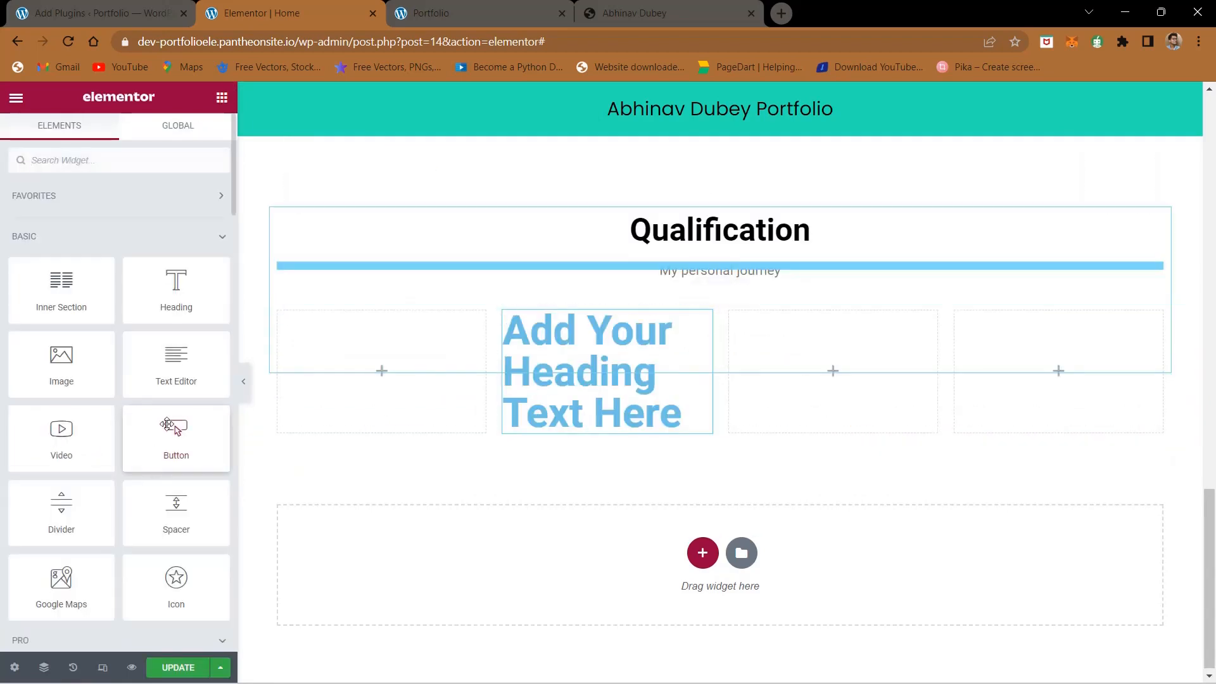
left_click_drag(176, 358, 605, 433)
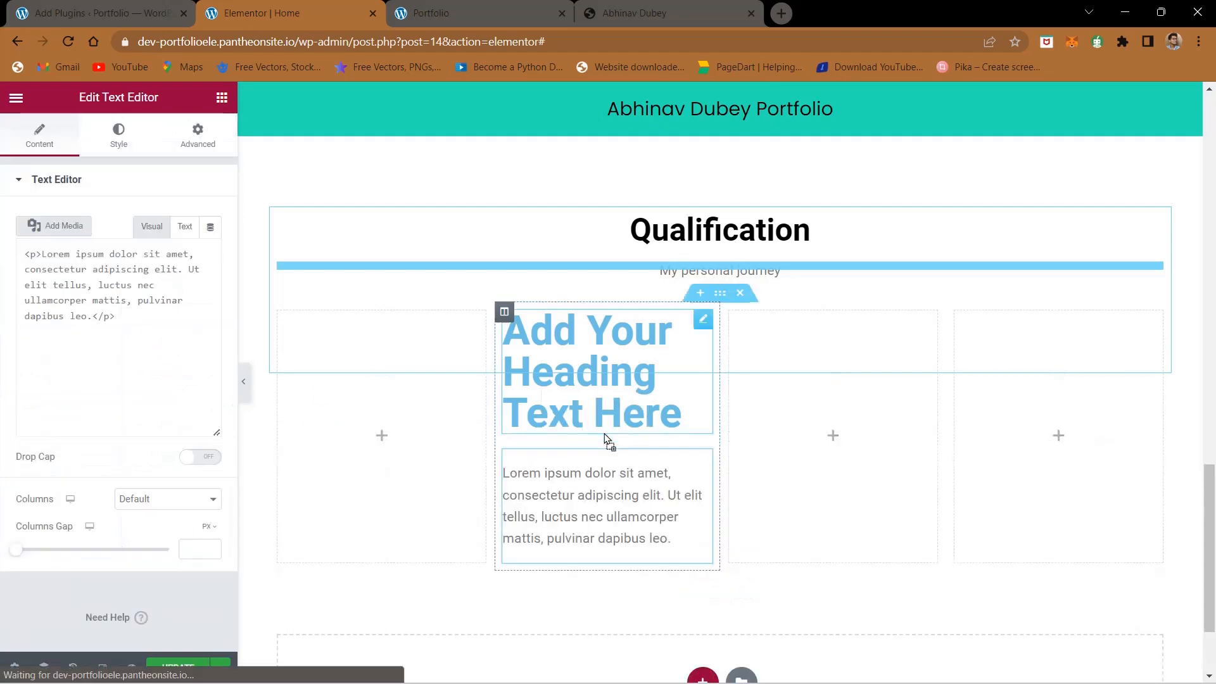
- Copy "10th Matriculation" from the reference page and use it as the new heading's title in Elementor
left_click(624, 11)
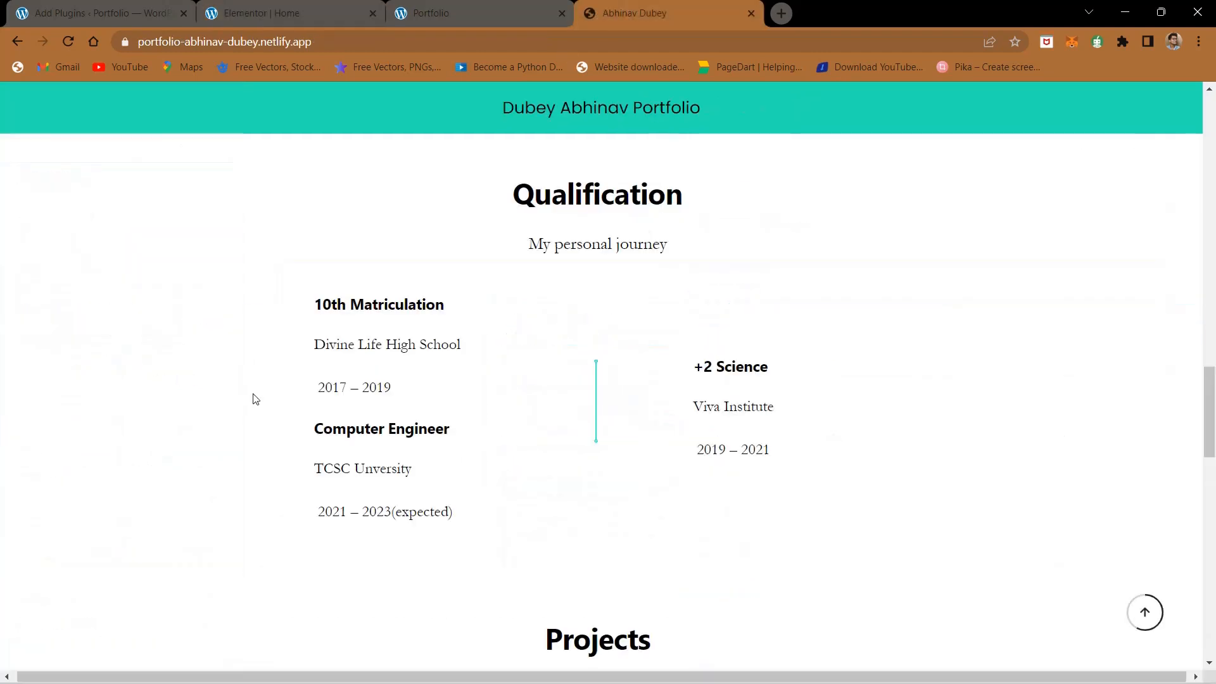
triple_click(328, 297)
key("ctrl+c")
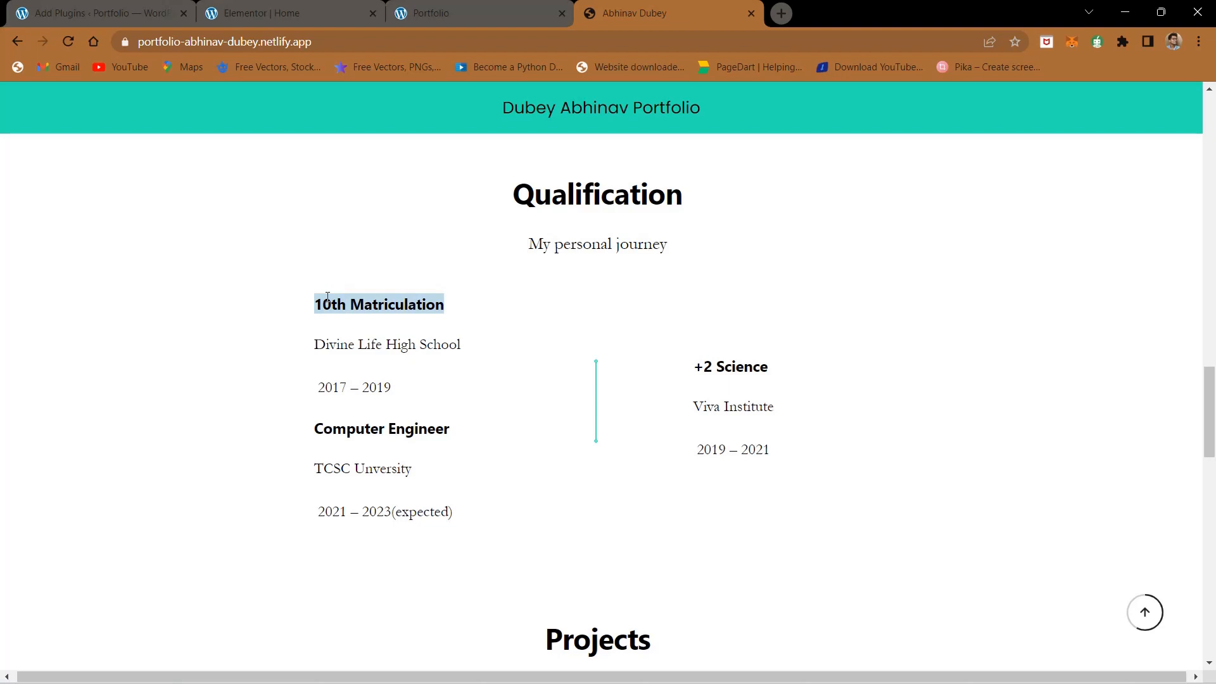
left_click(293, 5)
left_click(682, 412)
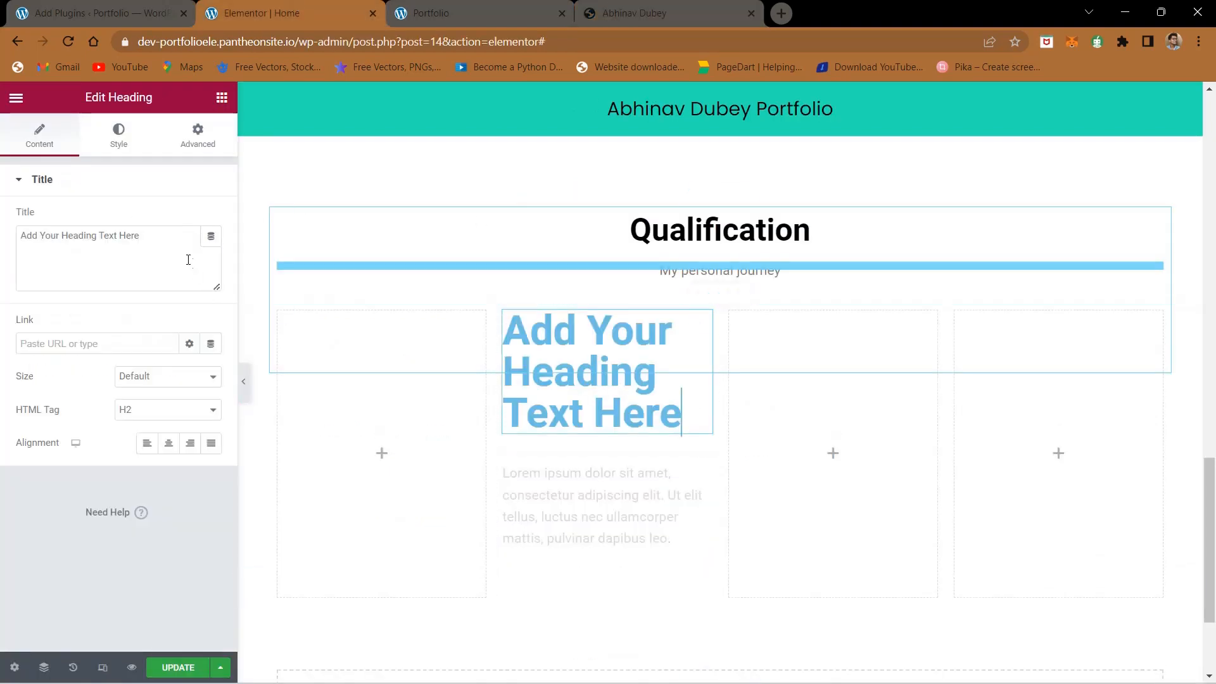
triple_click(150, 236)
key("ctrl+v")
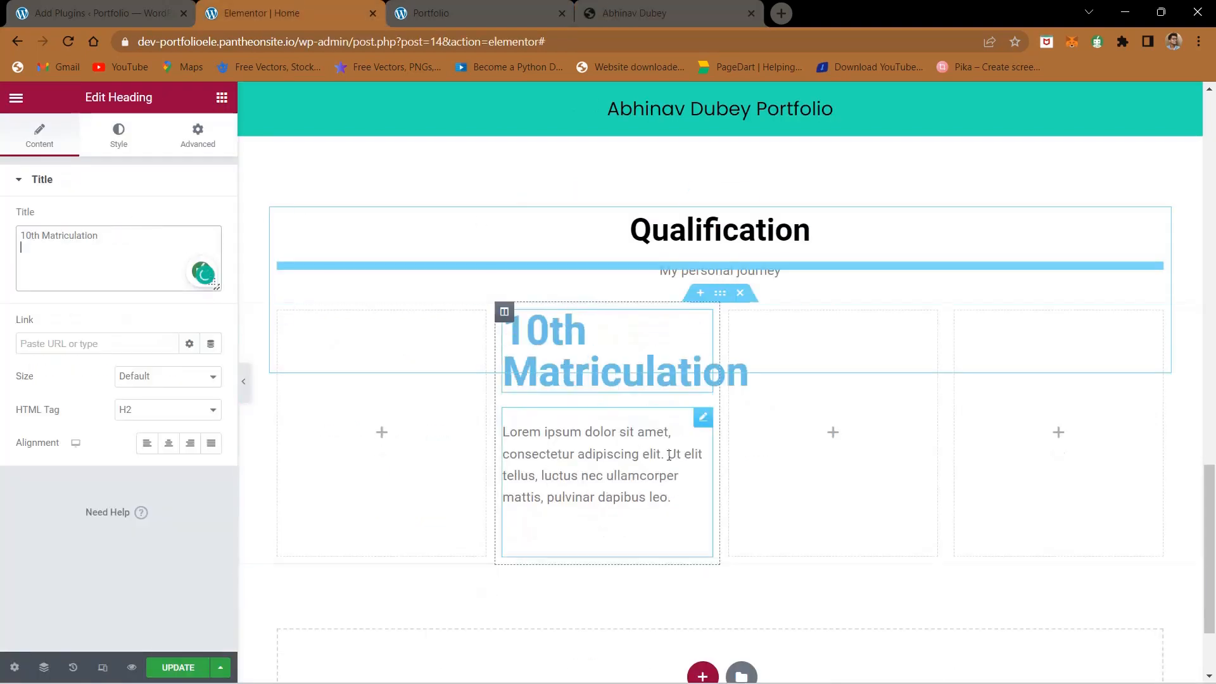
- Copy "Divine Life High School" and "2017 – 2019" from the reference page and replace the Text Editor widget's placeholder text in Elementor
left_click(697, 5)
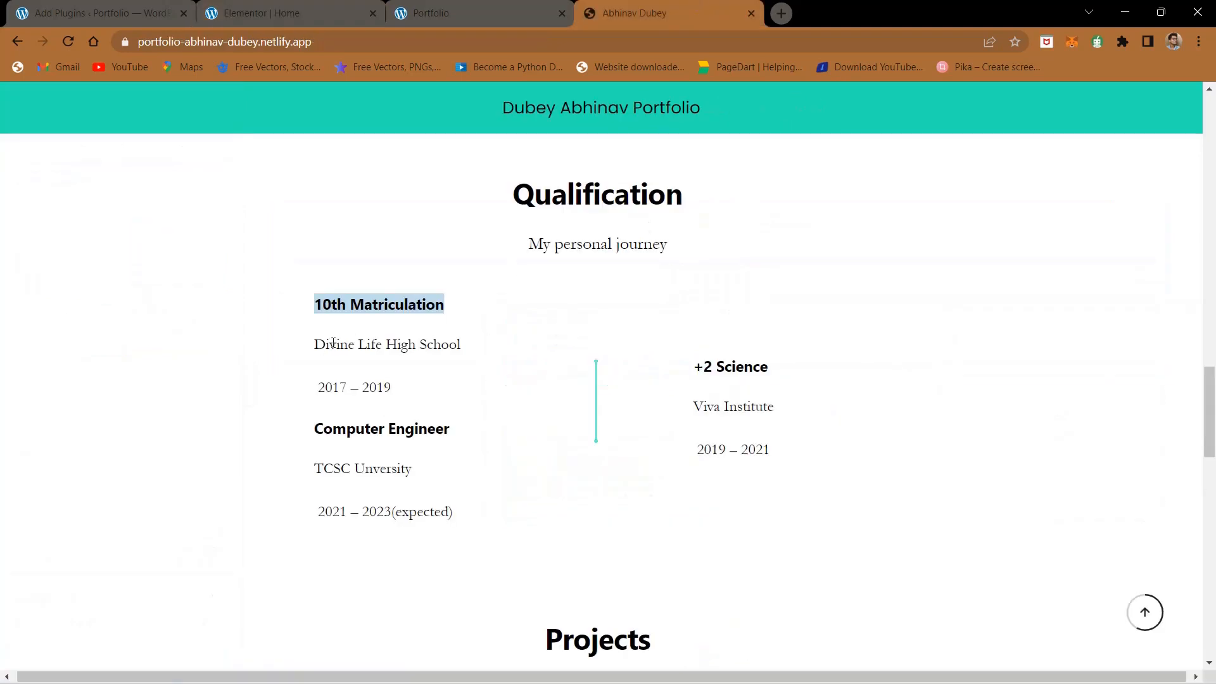
left_click_drag(313, 348, 390, 374)
left_click_drag(315, 344, 375, 372)
mouse_move(321, 342)
left_mouse_down()
mouse_move(388, 379)
mouse_move(287, 380)
mouse_move(310, 346)
left_mouse_up()
key("ctrl+c")
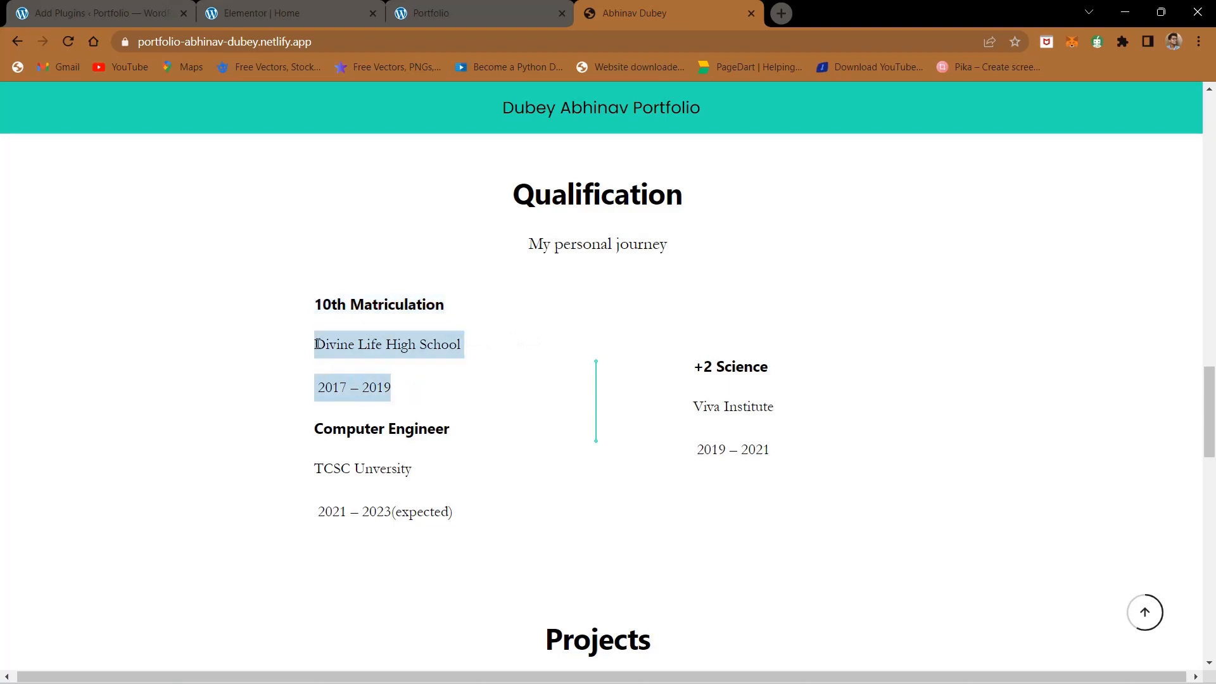
left_click(253, 13)
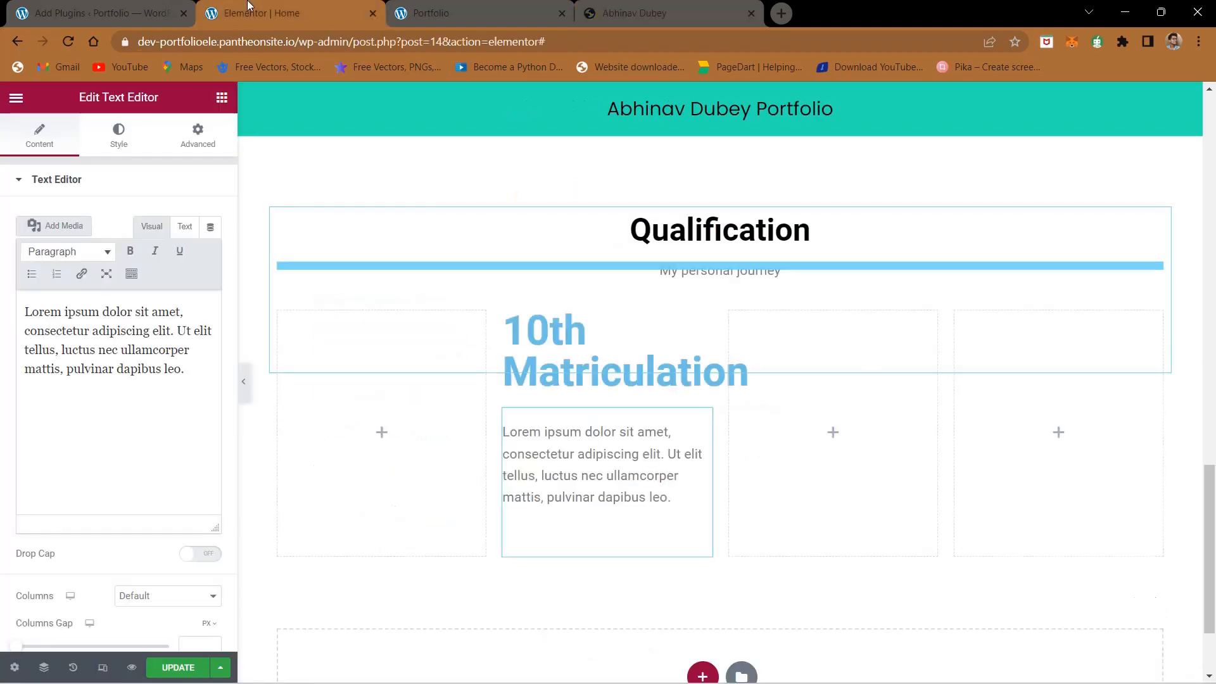
left_click(140, 375)
key("ctrl+a")
key("ctrl+v")
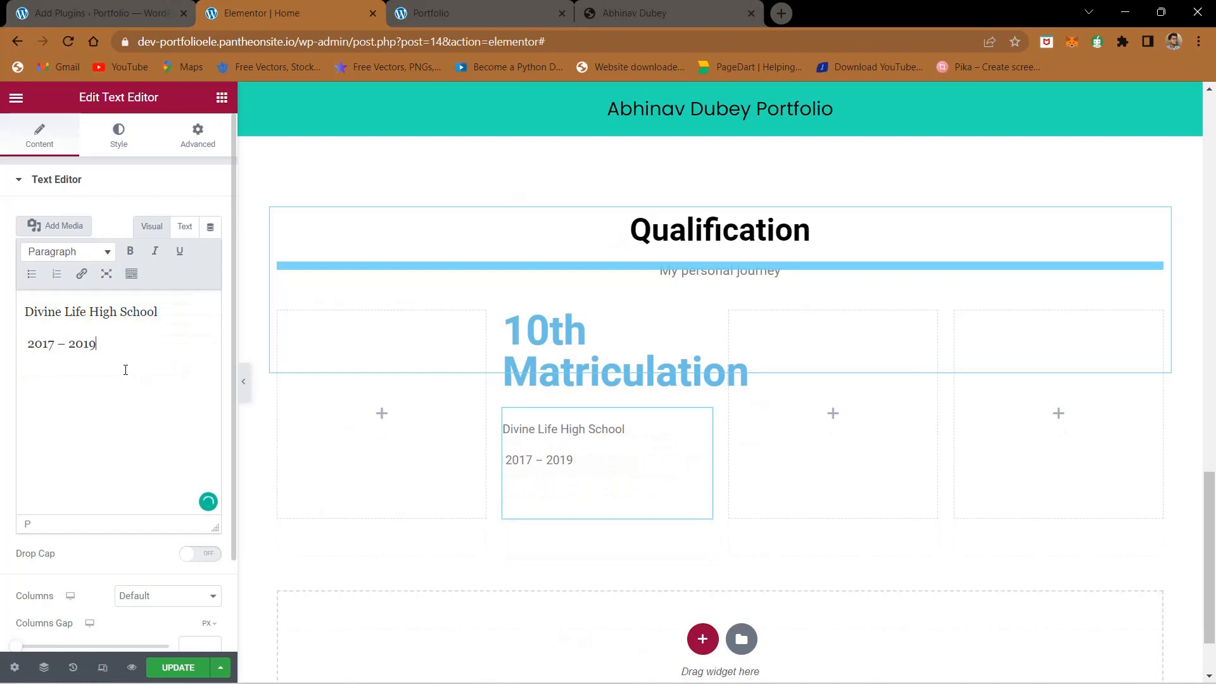
- Change the text color of the 10th Matriculation heading to black
left_click(563, 334)
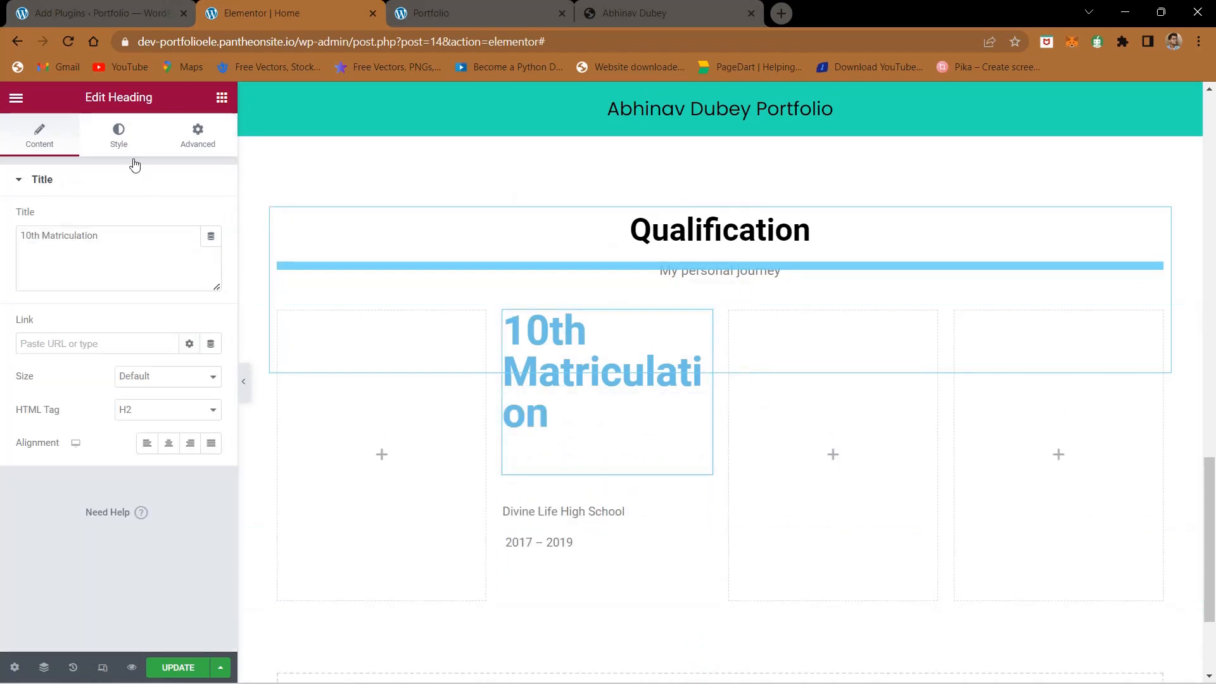
left_click(120, 137)
left_click(211, 219)
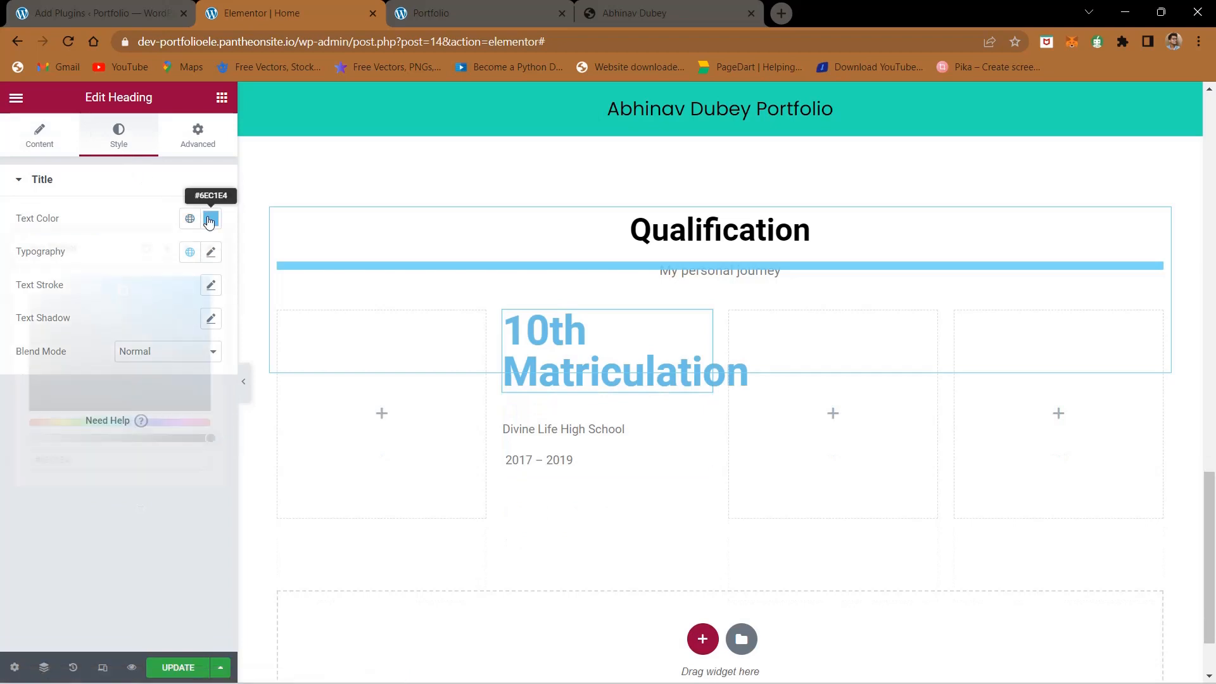
left_click(101, 332)
left_click_drag(101, 333, 3, 488)
left_click(9, 556)
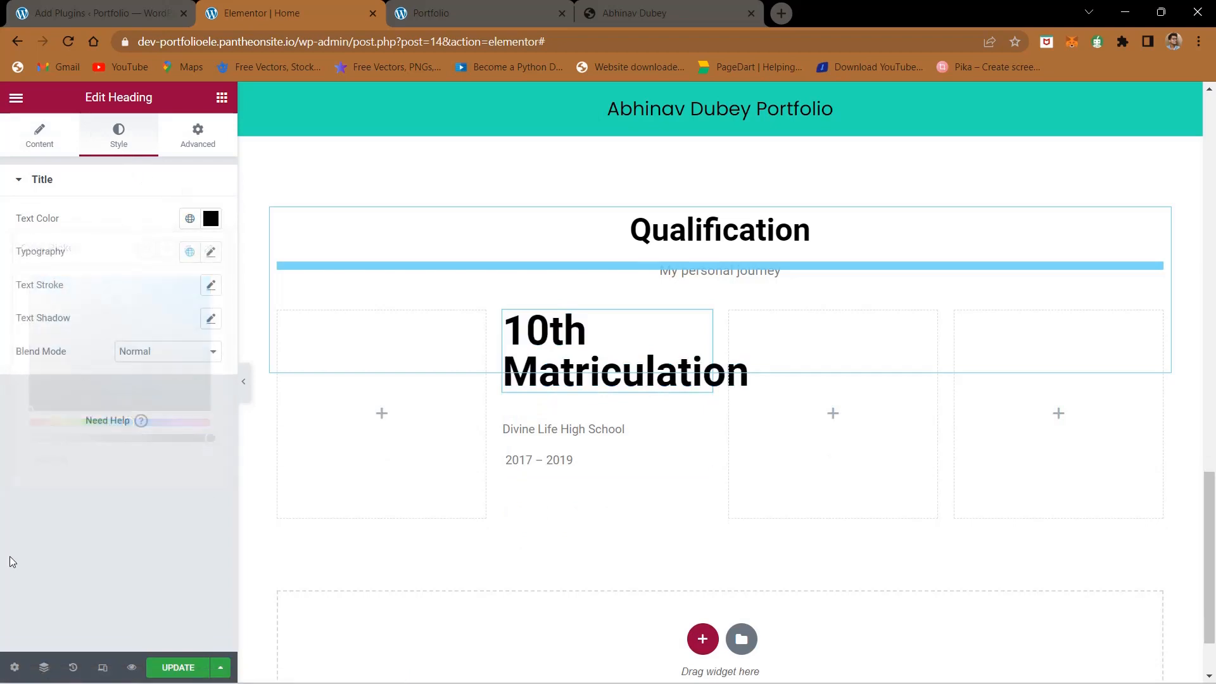
- Set the typography size of the 10th Matriculation heading to 20 px
left_click(212, 253)
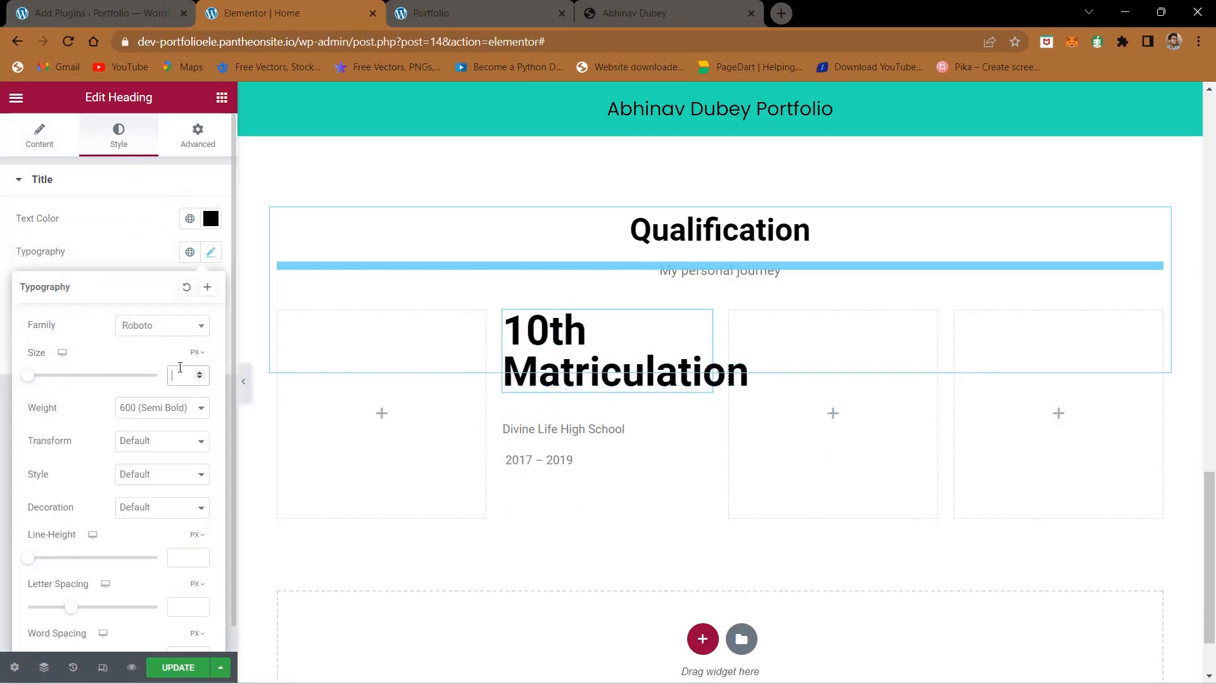
type("12")
key("BackSpace")
key("BackSpace")
type("20")
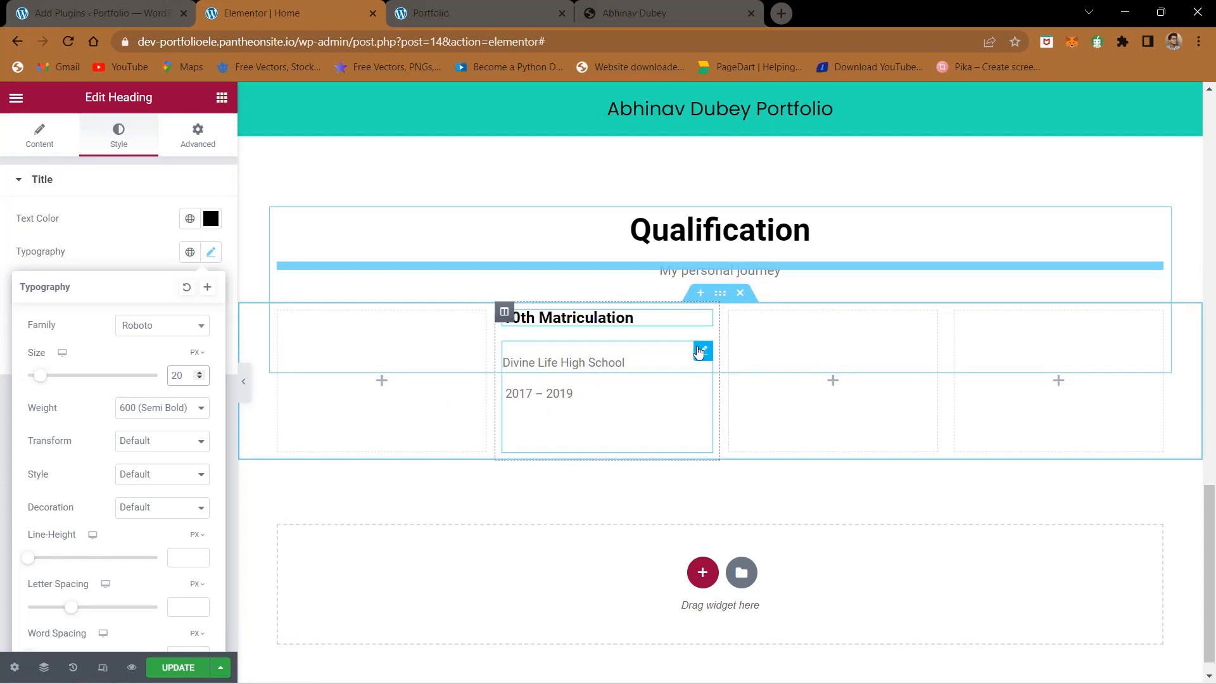
- Unlink the school and dates text widget's margins, set its top margin to -20 px, and update the page
left_click(701, 351)
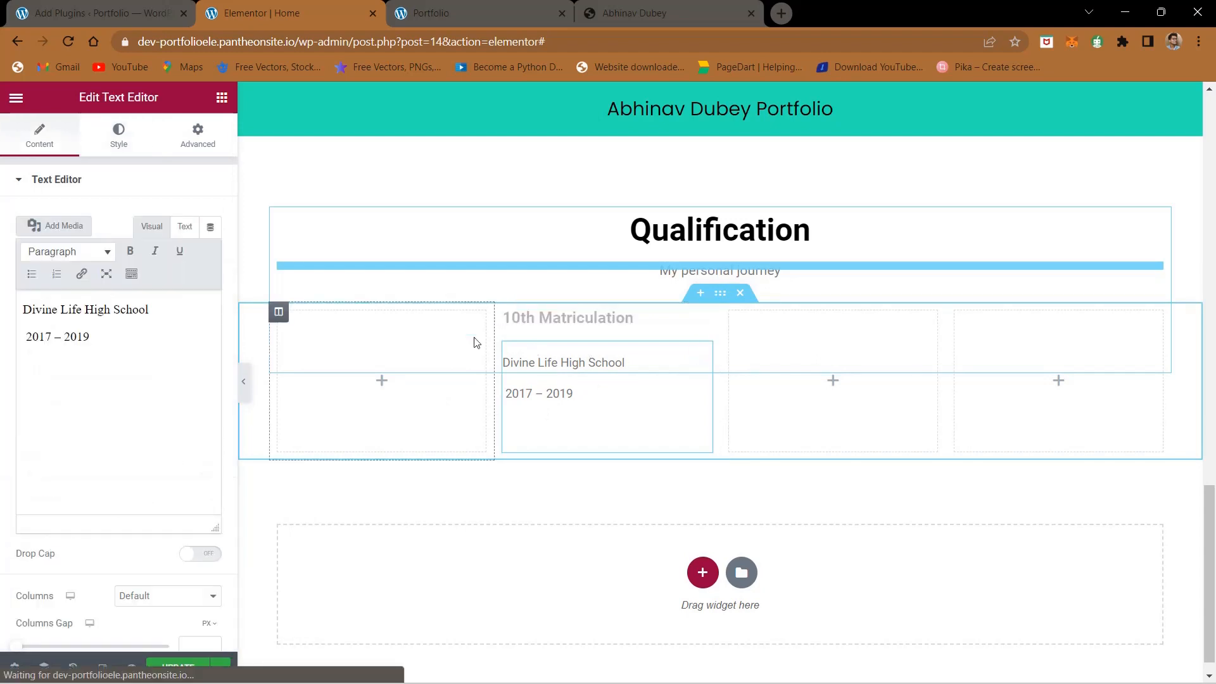
left_click(197, 143)
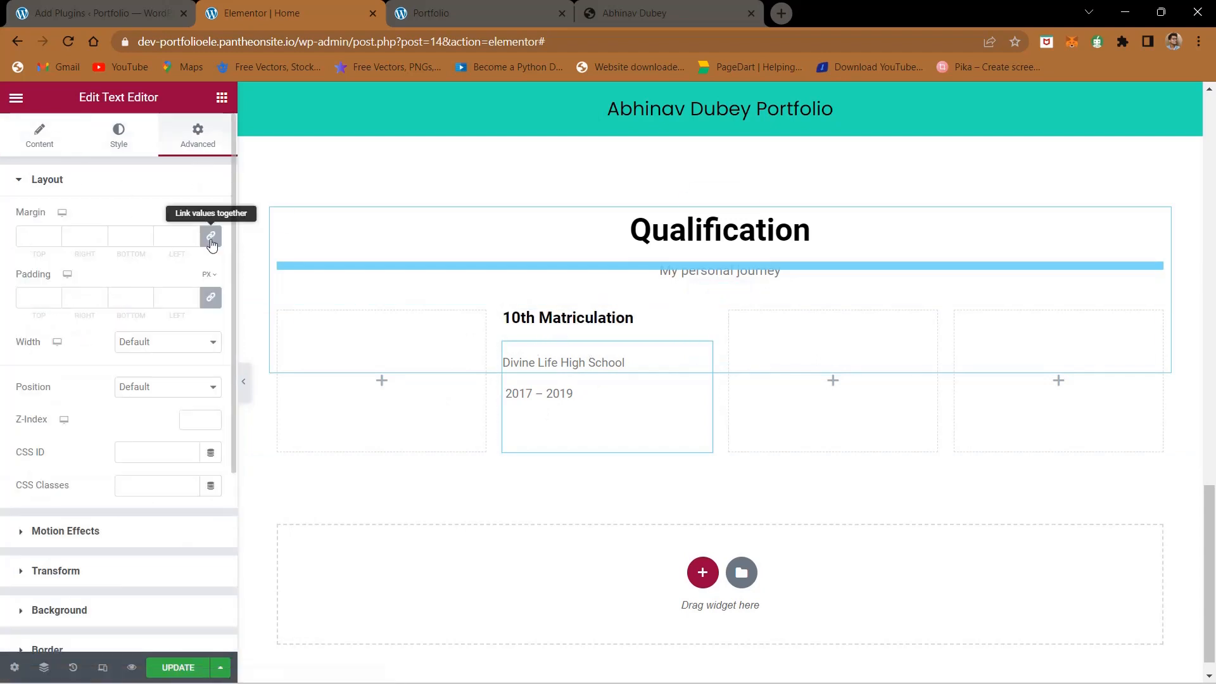
left_click(31, 233)
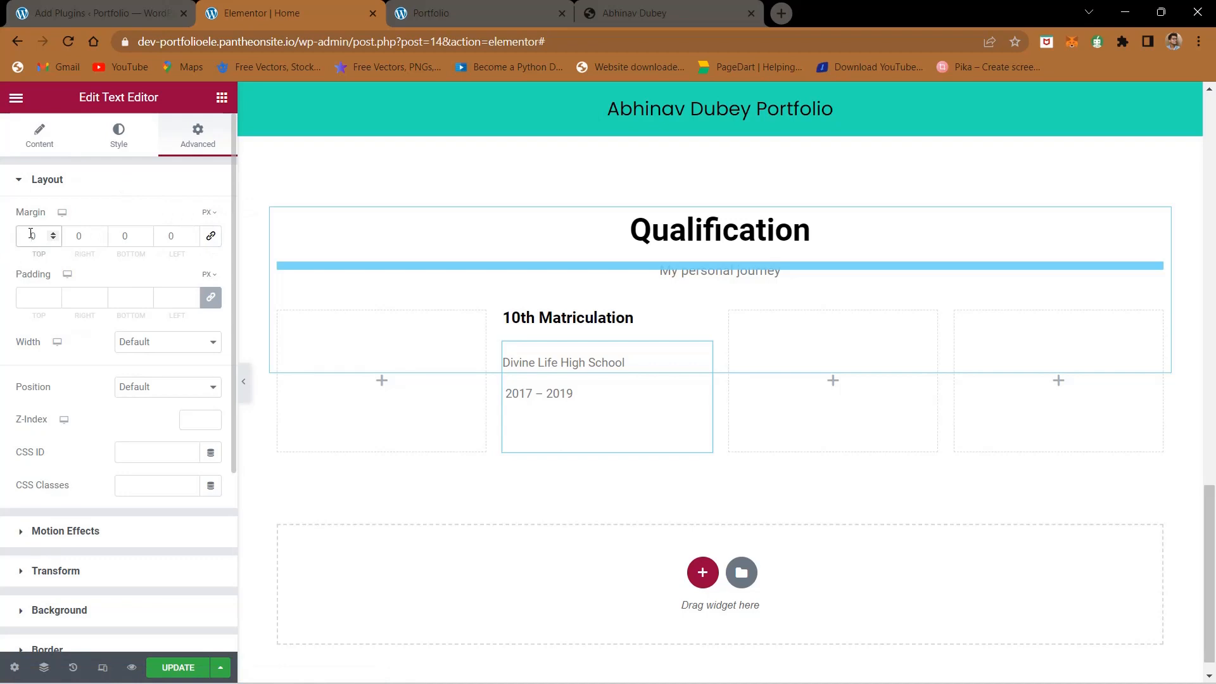
type("-3")
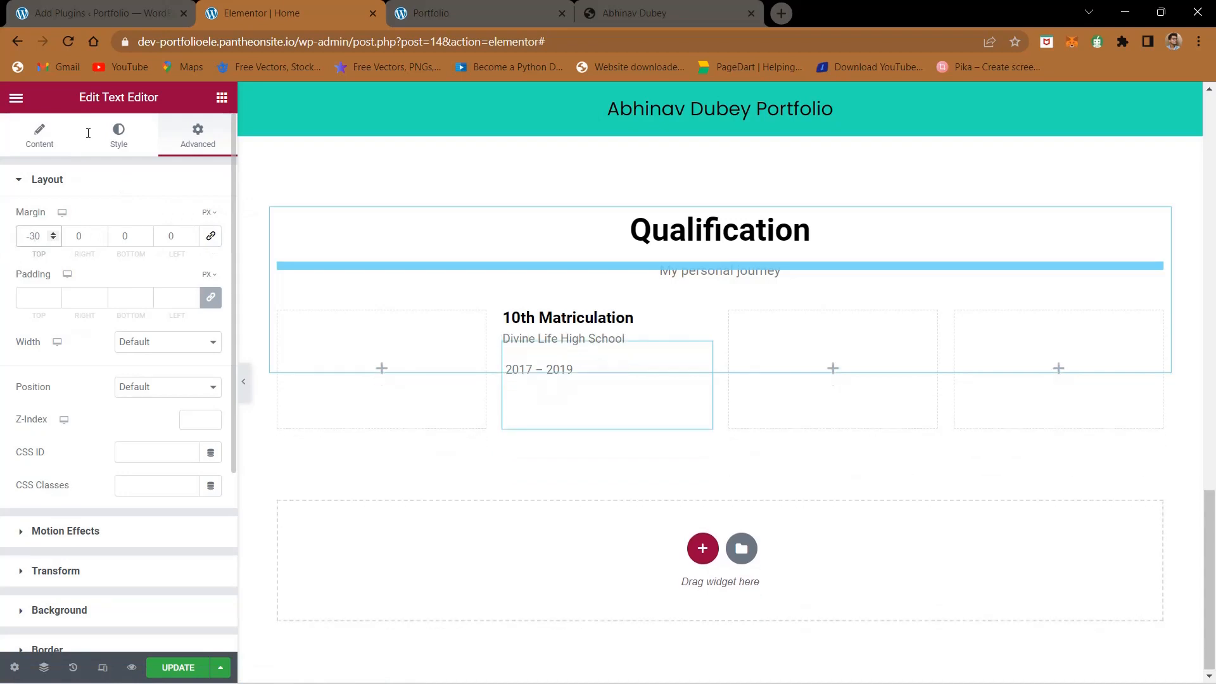
left_click(608, 13)
left_click(336, 5)
key("BackSpace")
type("2")
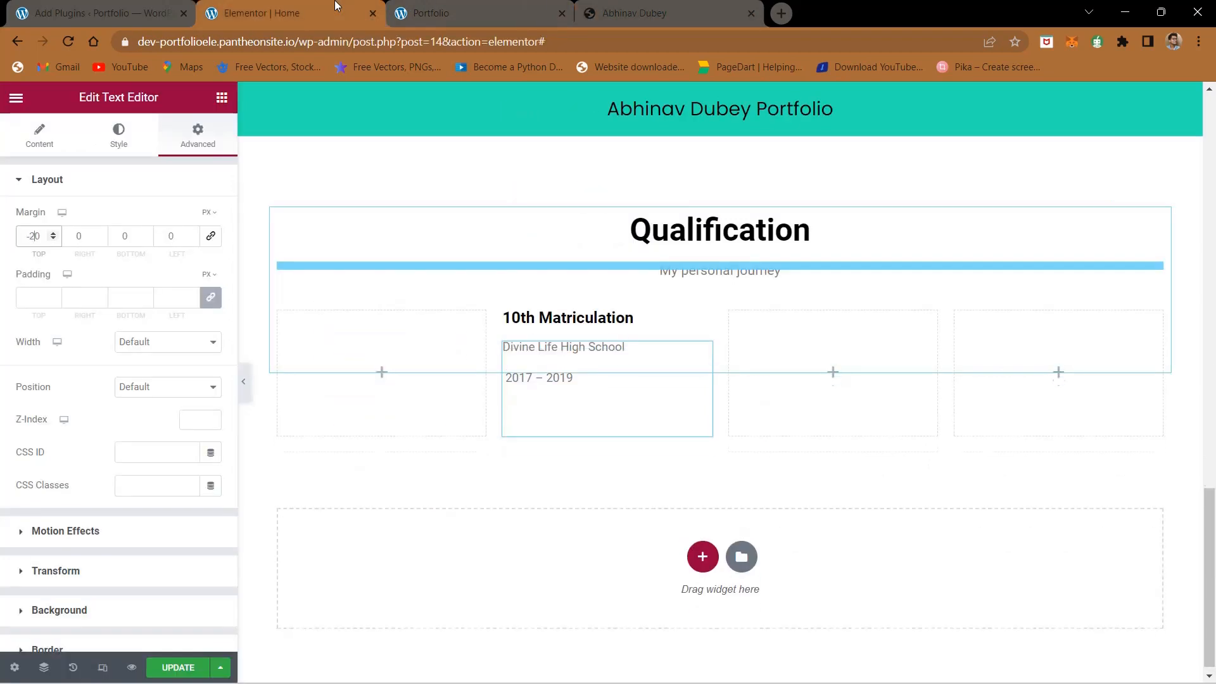
left_click(187, 665)
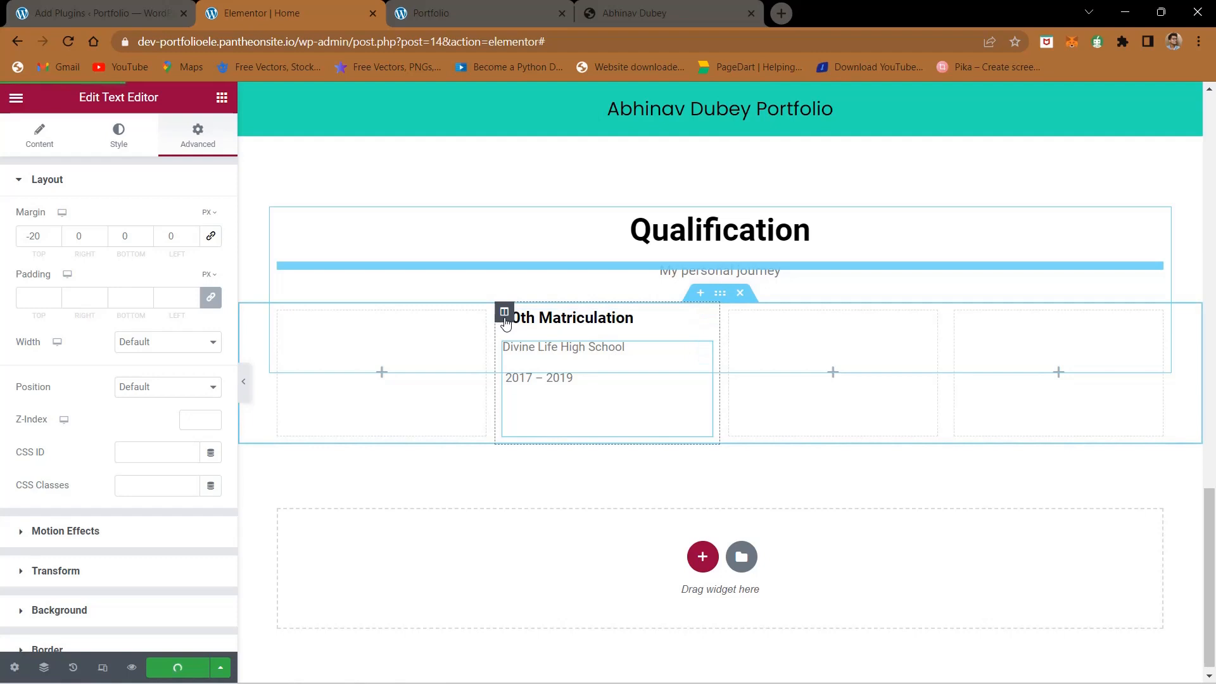
- Duplicate the 10th Matriculation heading and its school and dates text, and move the copies into the empty third column
left_click(505, 320)
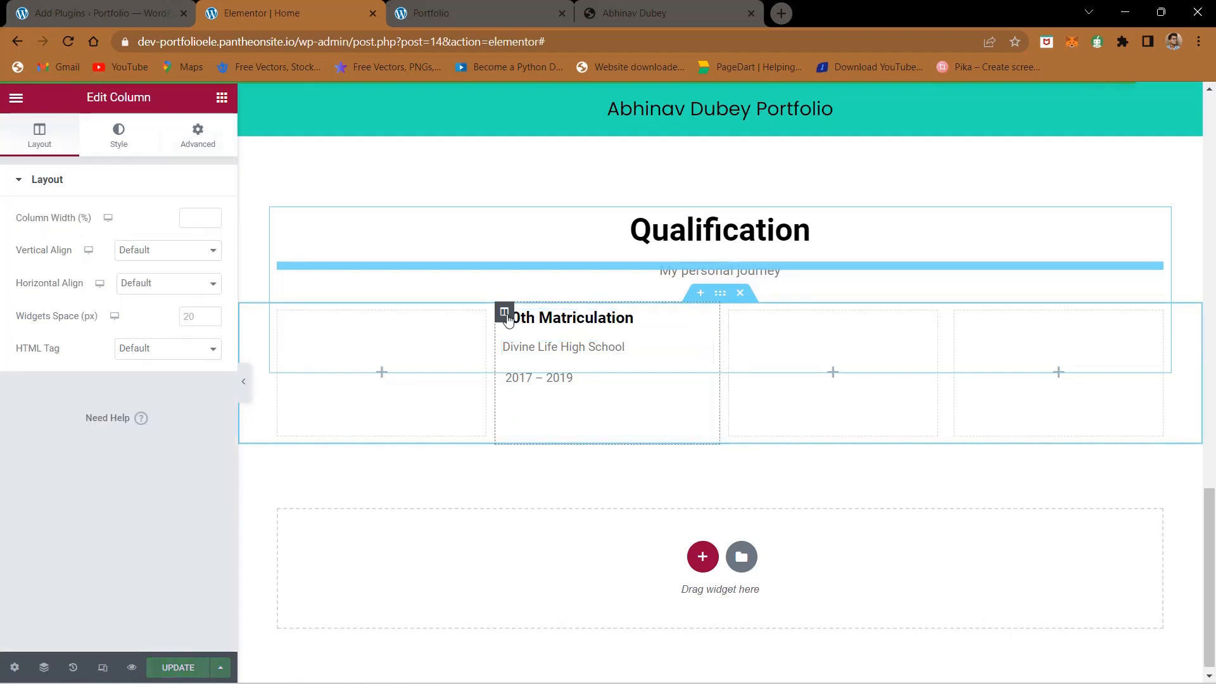
right_click(707, 321)
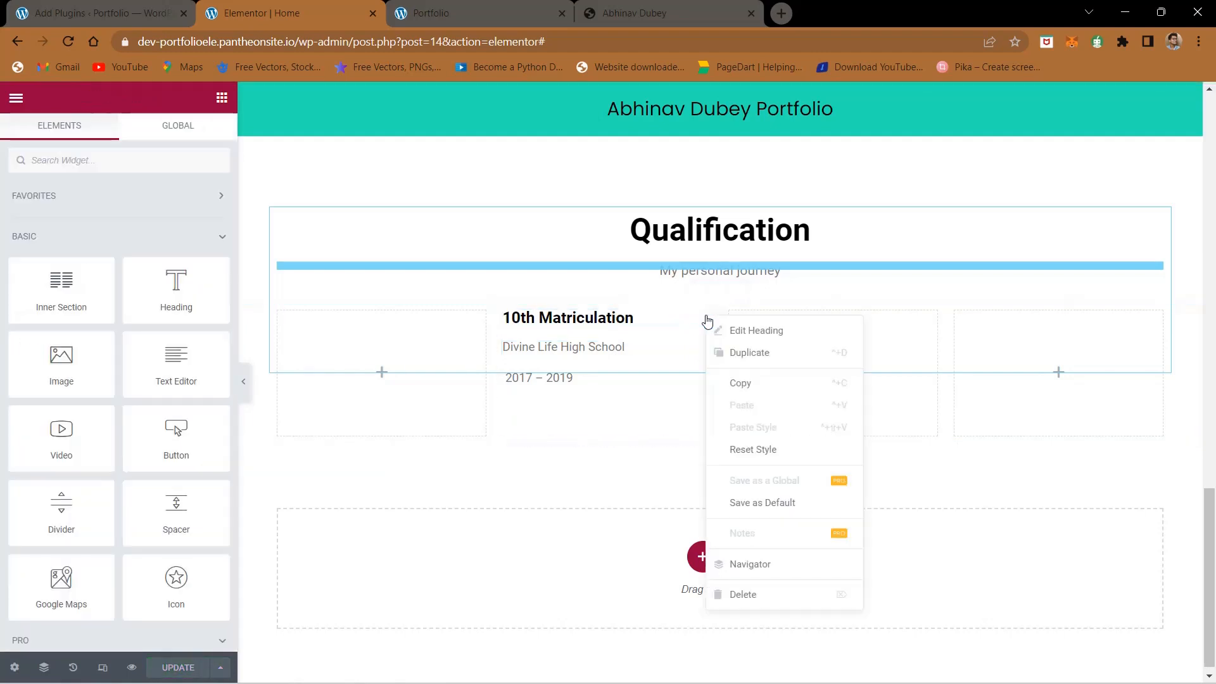
left_click(715, 351)
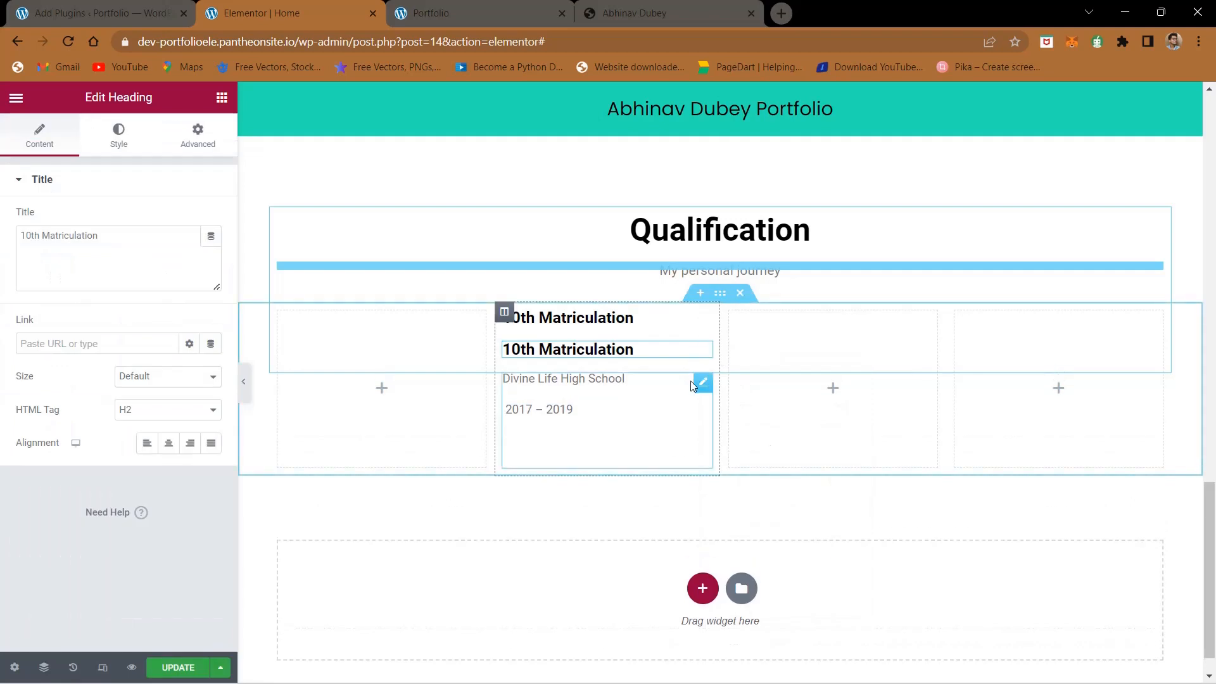
right_click(697, 384)
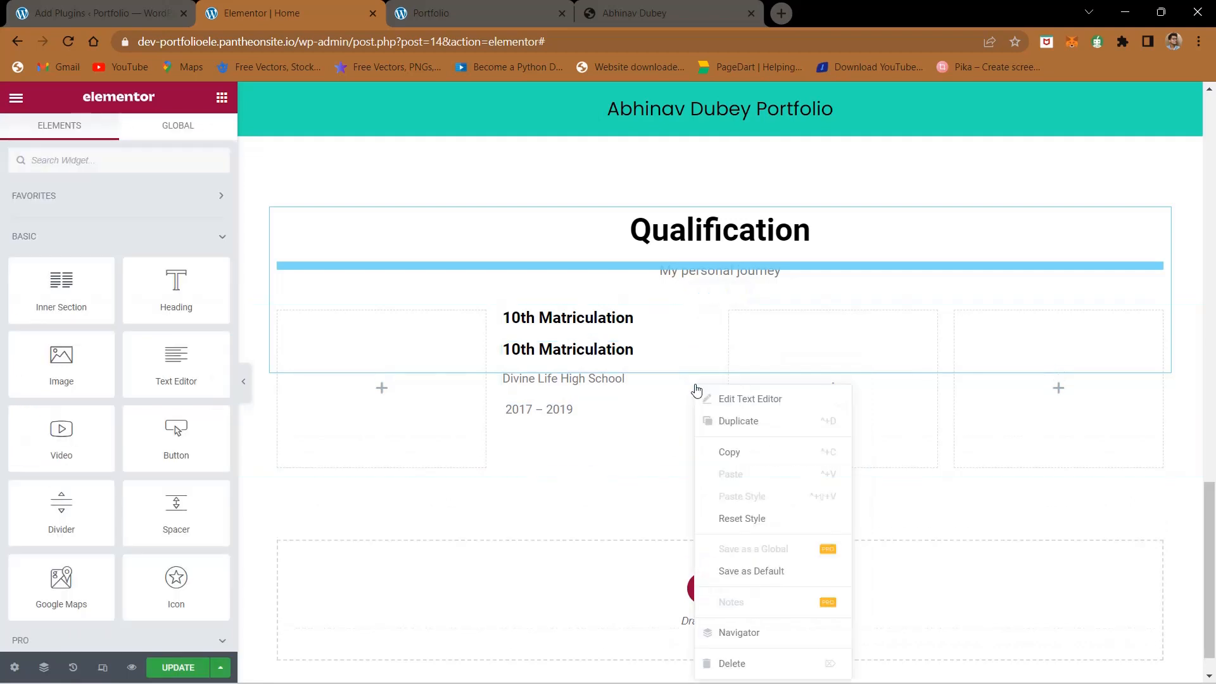
left_click(733, 422)
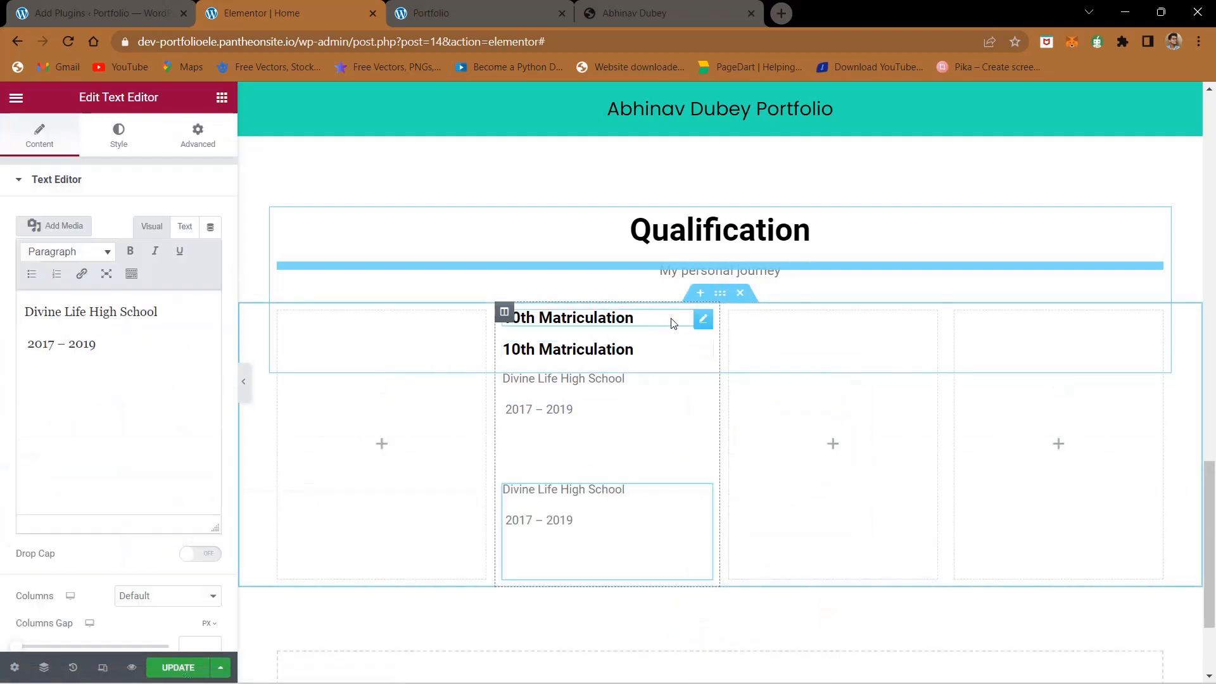
left_click_drag(702, 326, 787, 320)
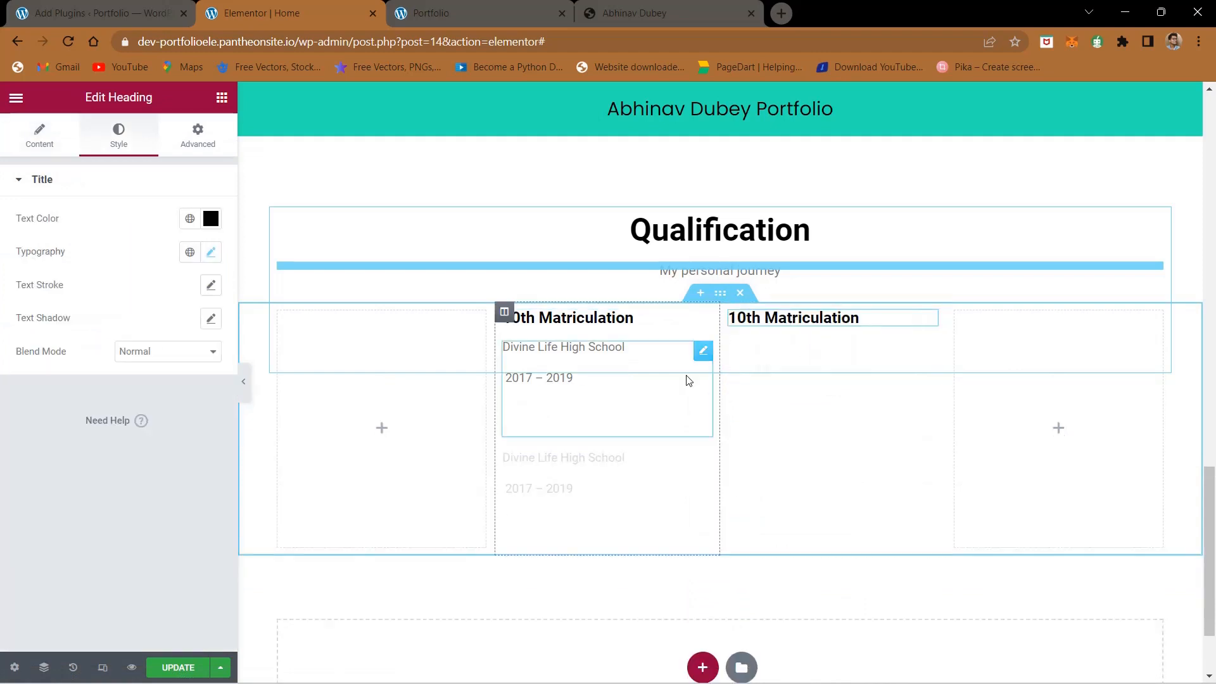
left_click_drag(700, 472, 829, 358)
- Copy "+2 Science" from the reference page and replace the title of the third column's heading in Elementor with it
left_click(652, 5)
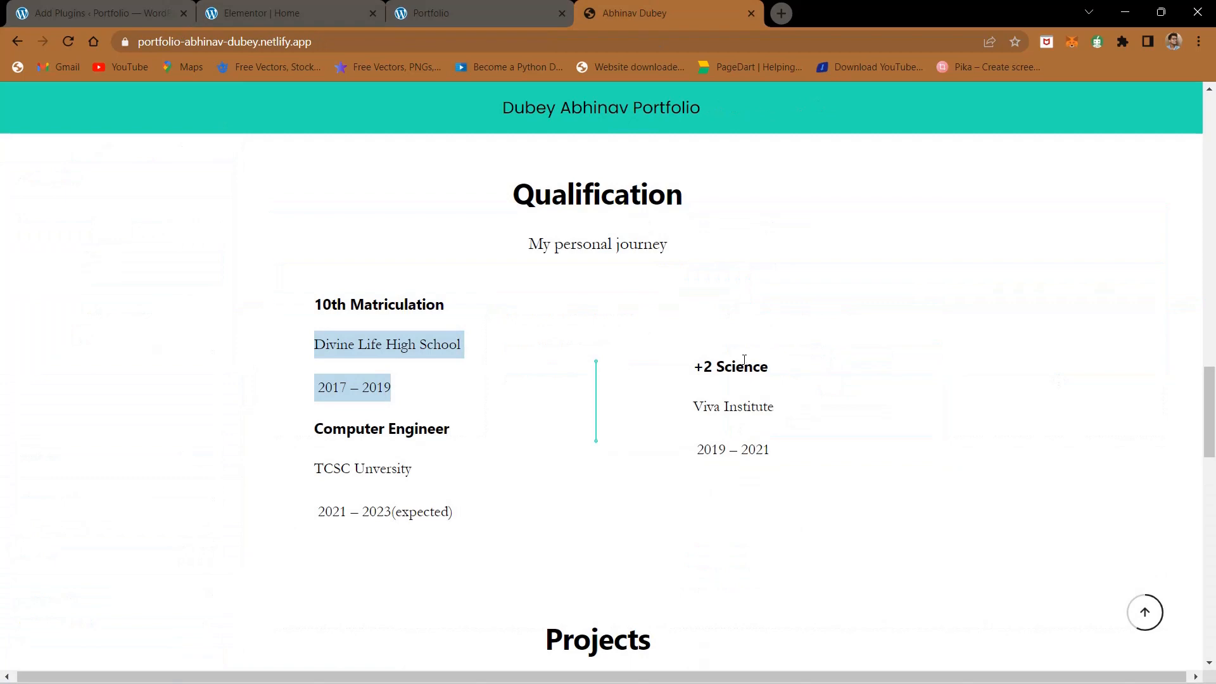
triple_click(744, 361)
key("ctrl+c")
left_click(282, 12)
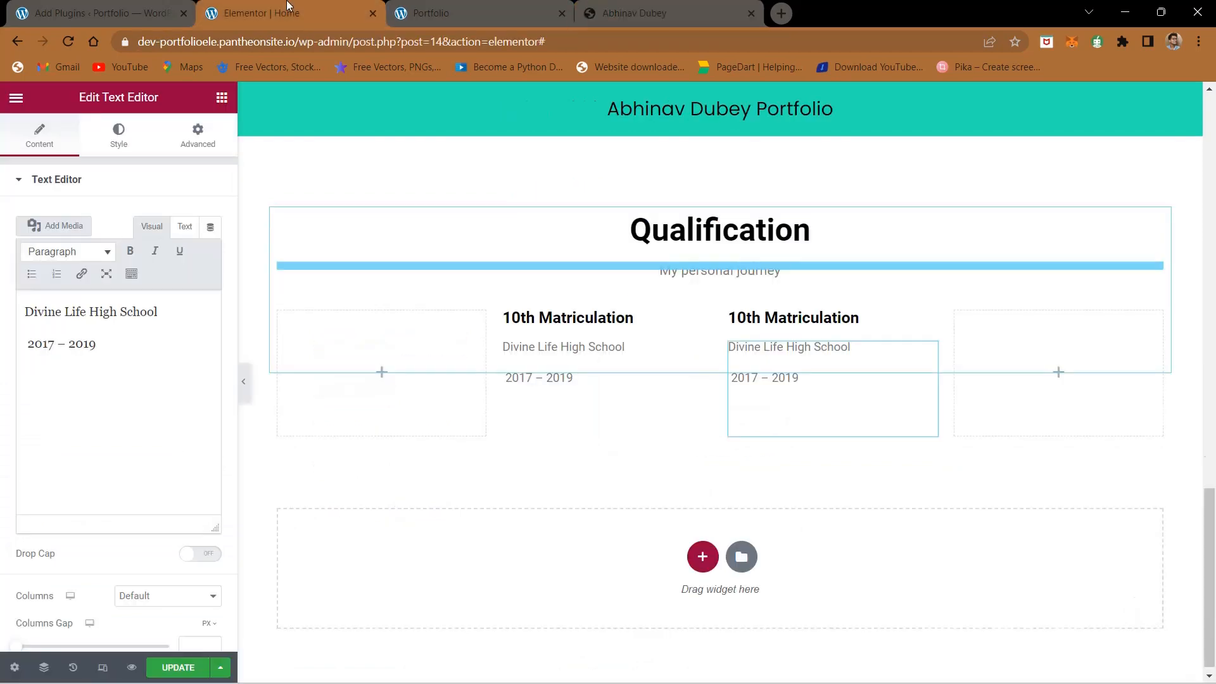
left_click(863, 317)
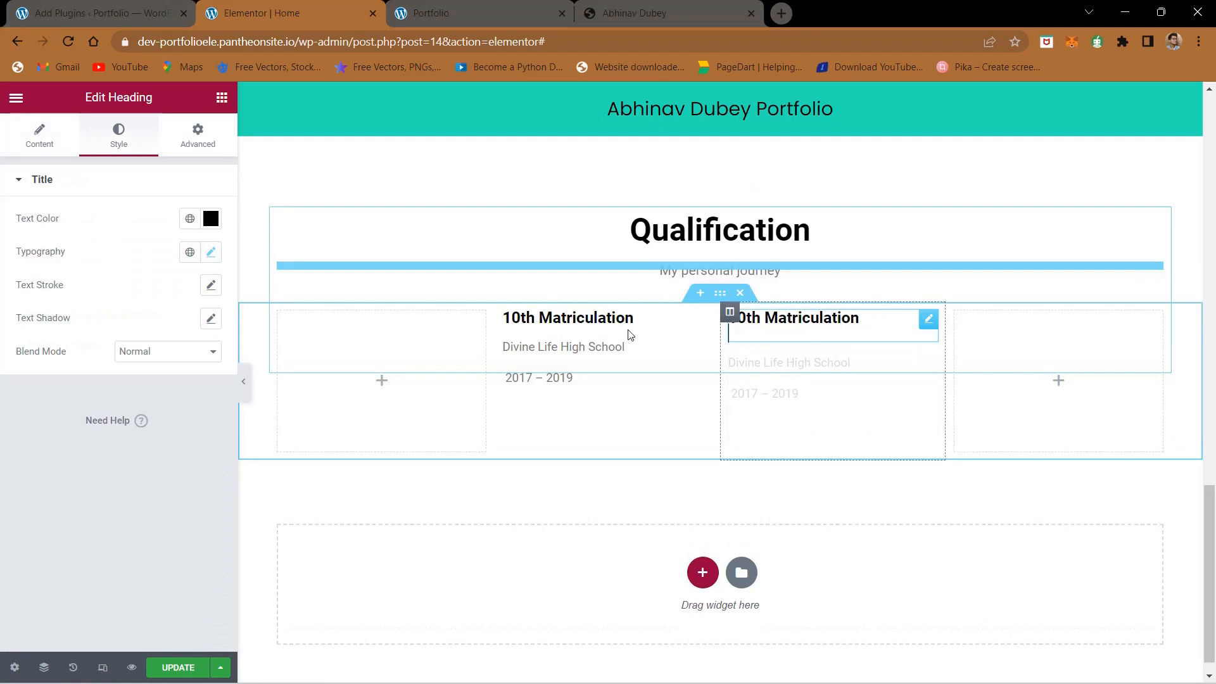
left_click(37, 129)
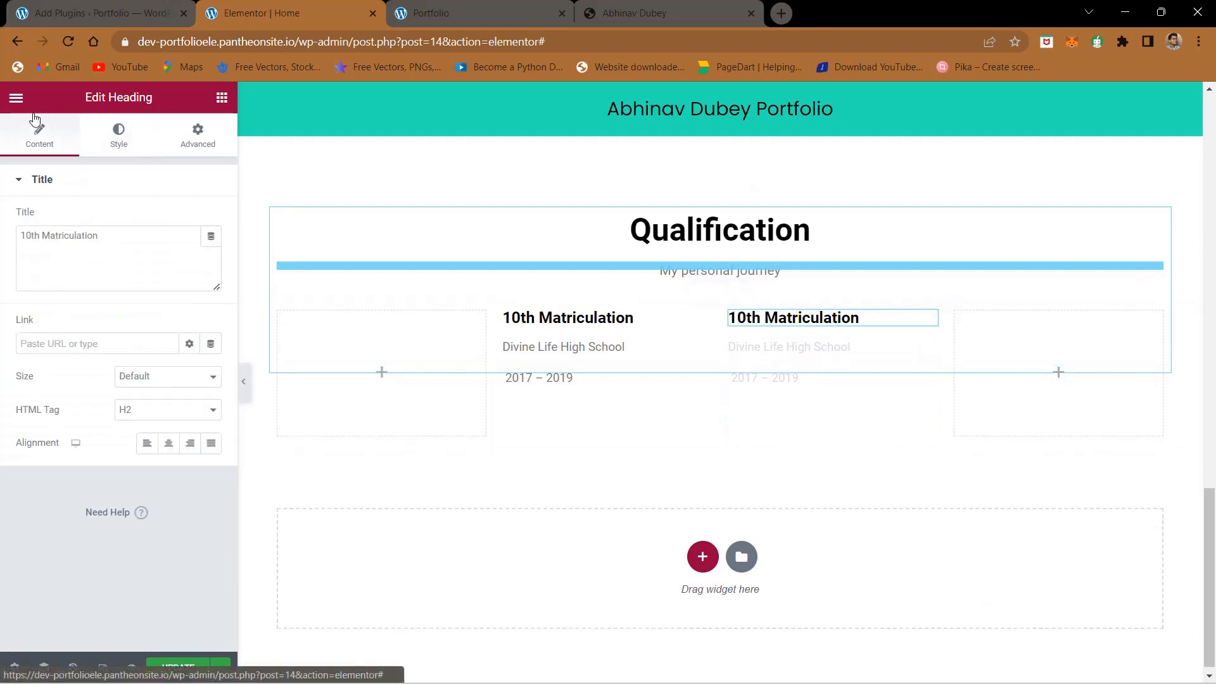
triple_click(104, 226)
key("ctrl+v")
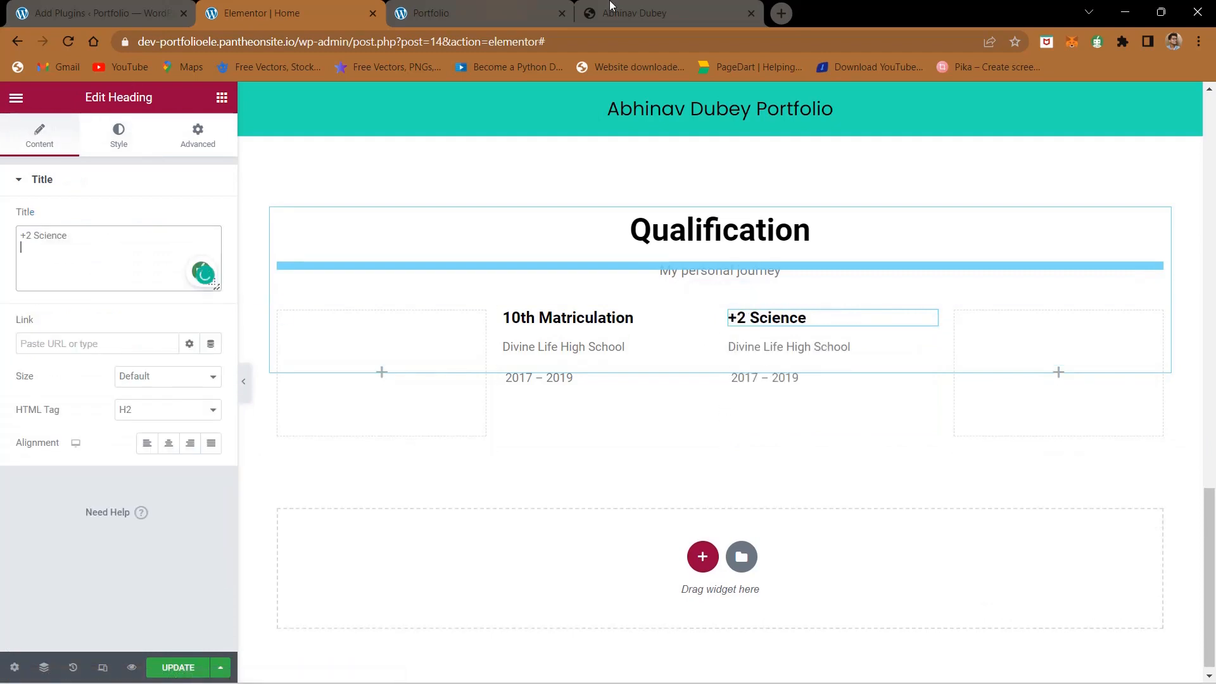
- Copy "Viva Institute" and "2019 – 2021" from the reference page and replace the text below the +2 Science heading in Elementor
left_click(648, 5)
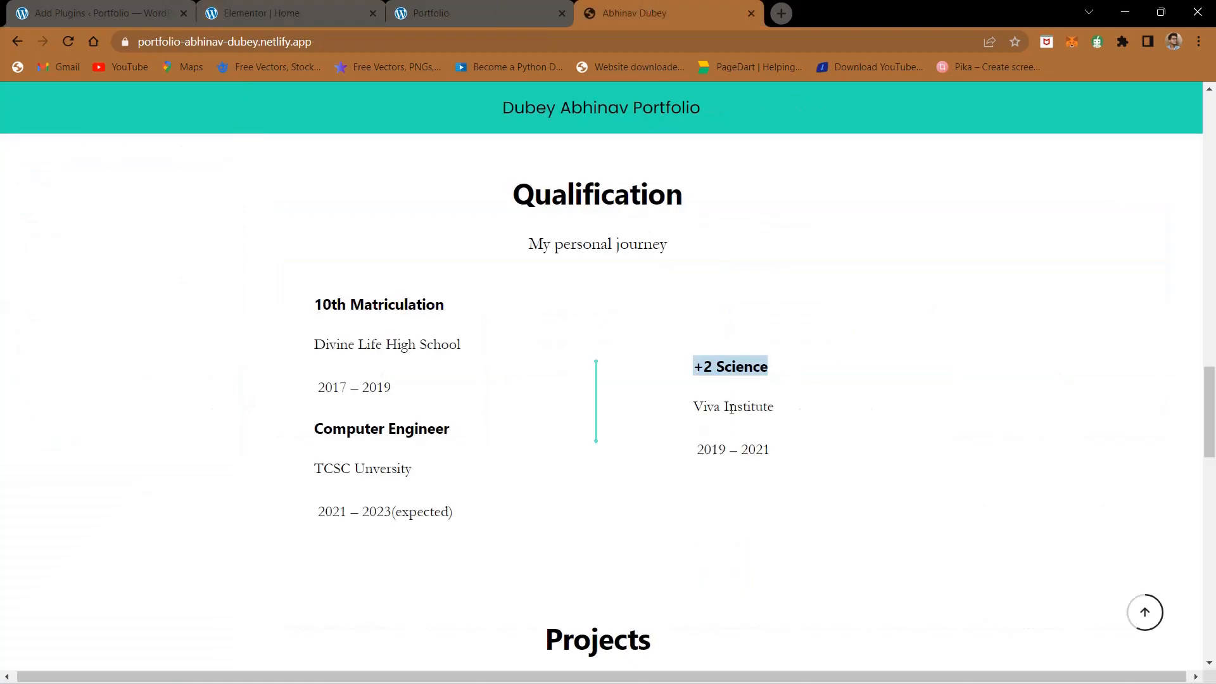
left_click_drag(804, 451, 696, 403)
key("ctrl+c")
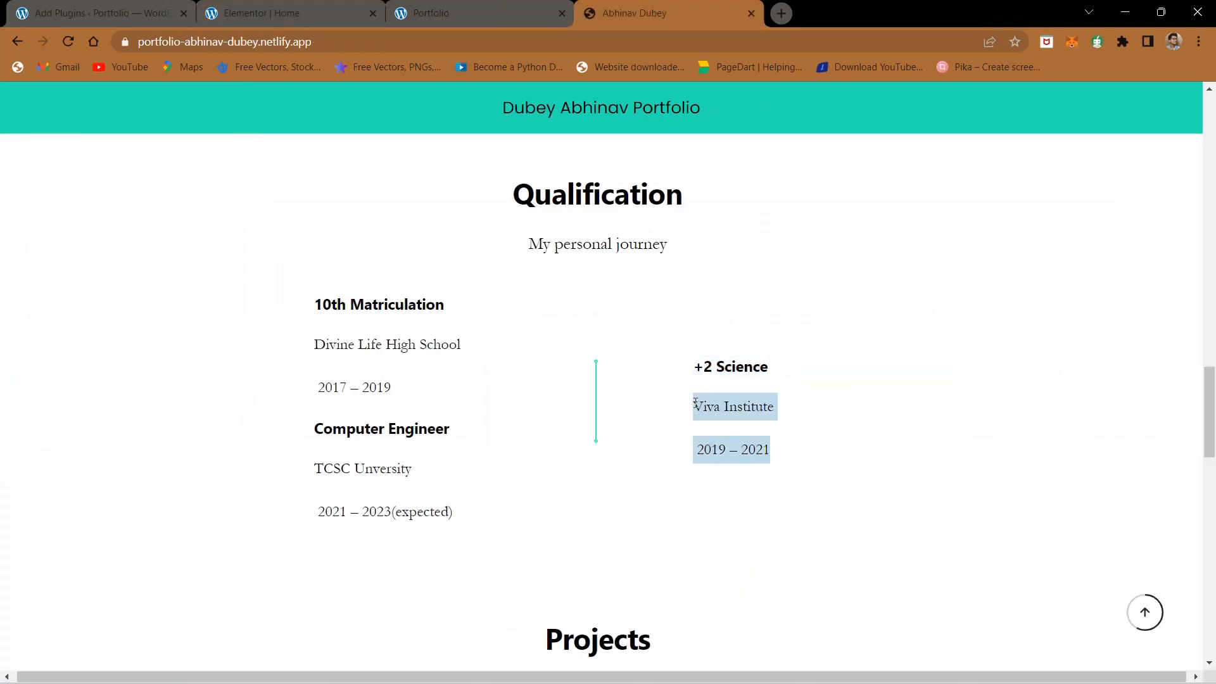
left_click(369, 5)
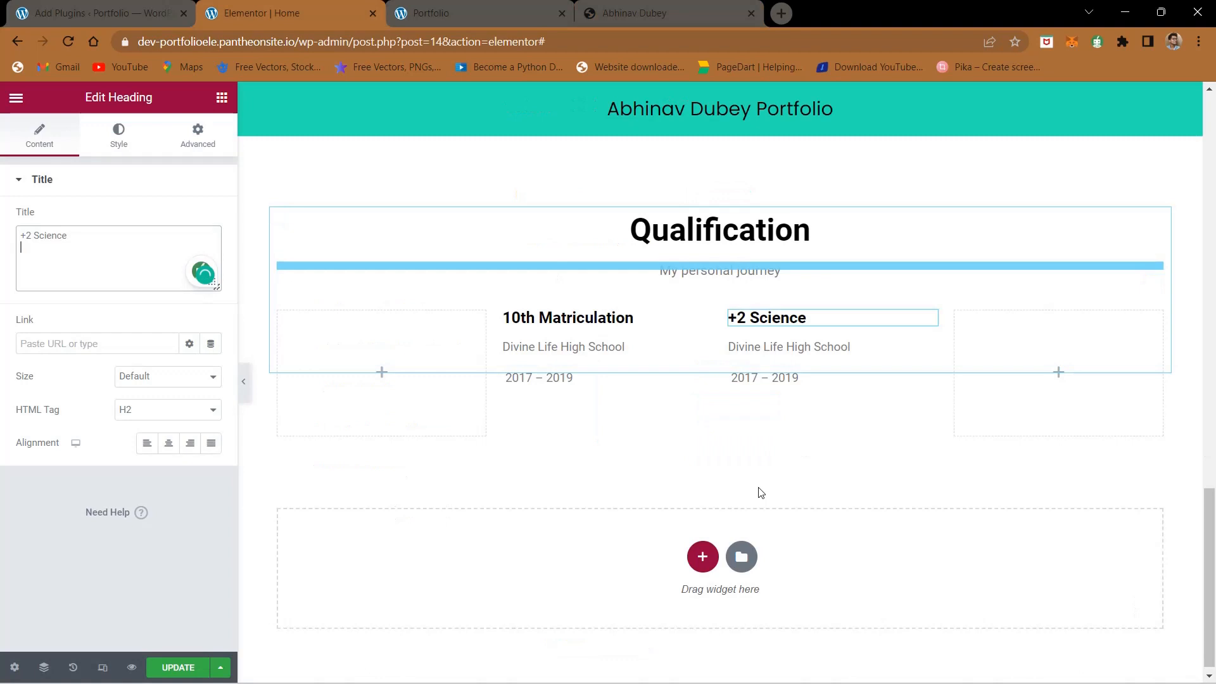
left_click(803, 374)
left_click(125, 335)
key("ctrl+a")
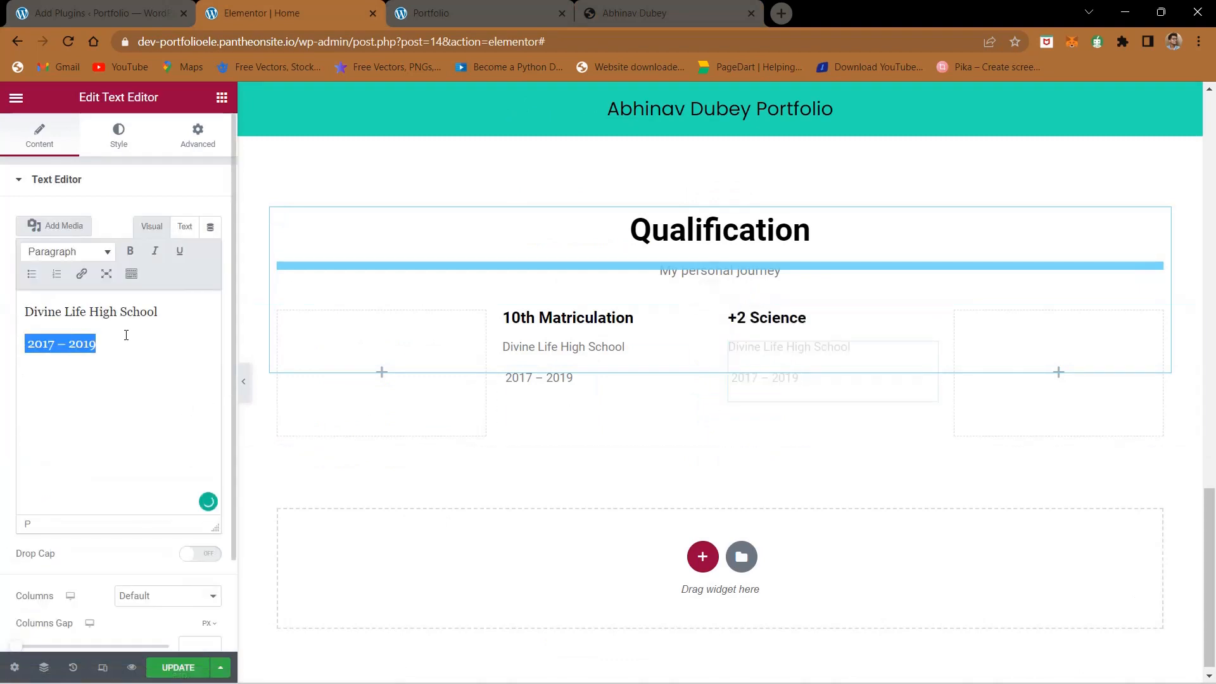
key("ctrl+v")
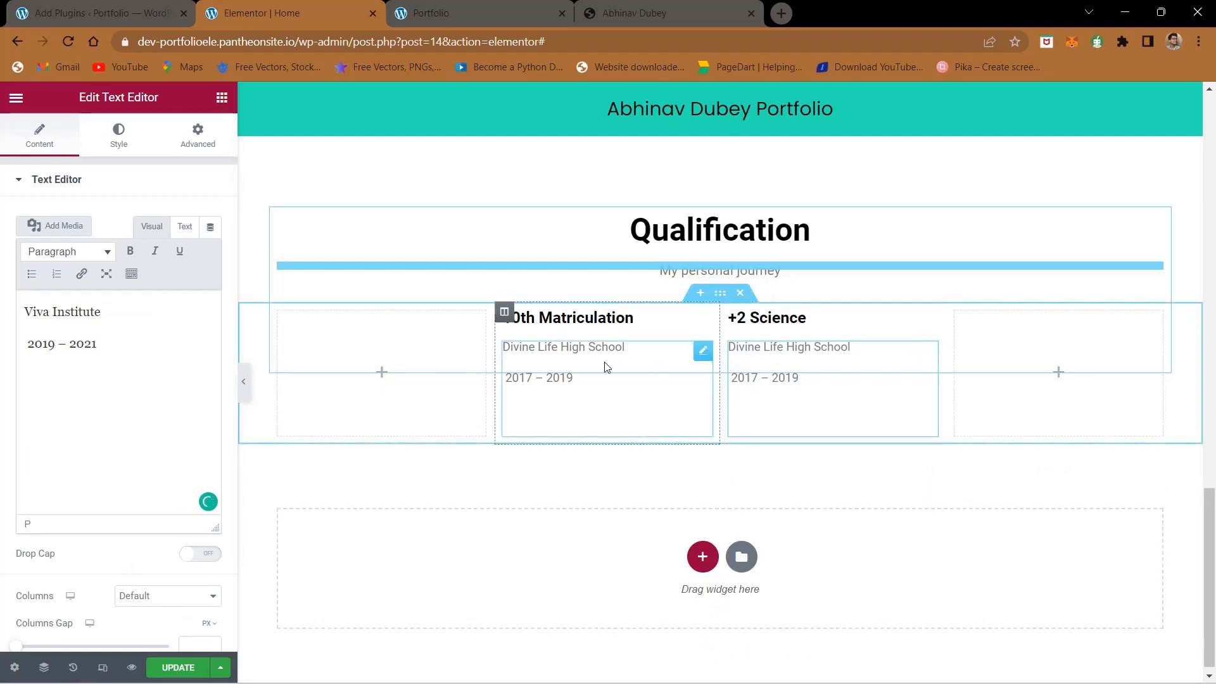
- Duplicate the 10th Matriculation heading and its text within the second column, placing the heading copy between the two text widgets
left_click(665, 13)
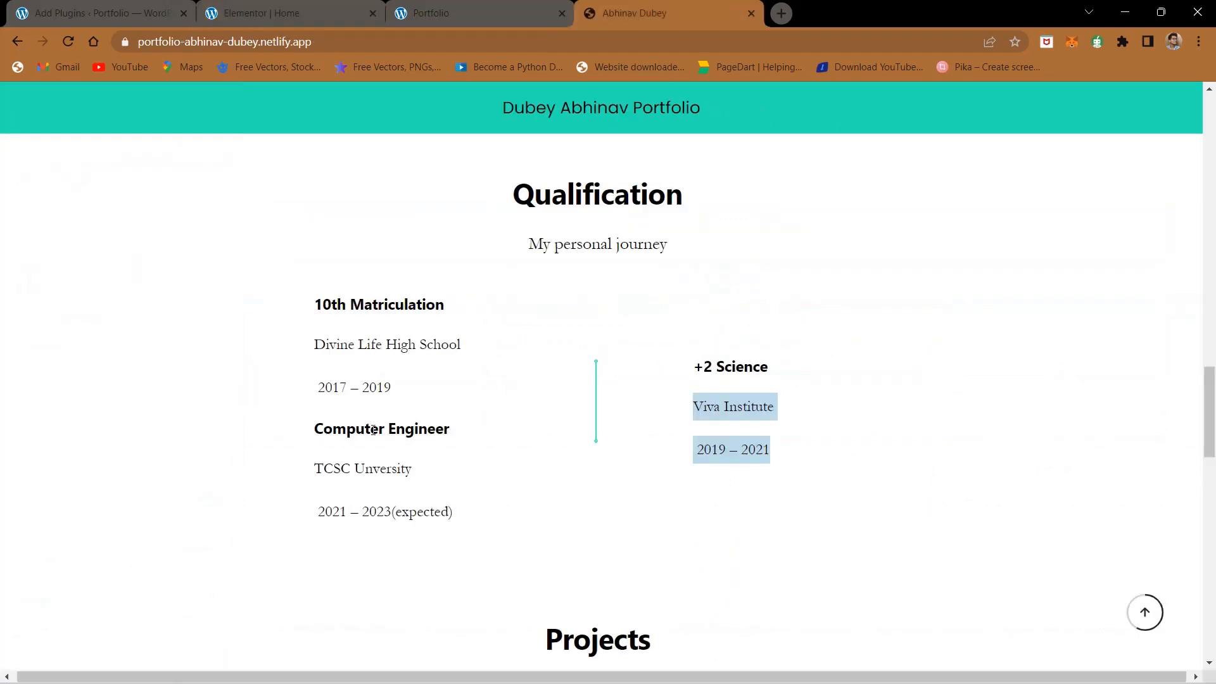
left_click(410, 8)
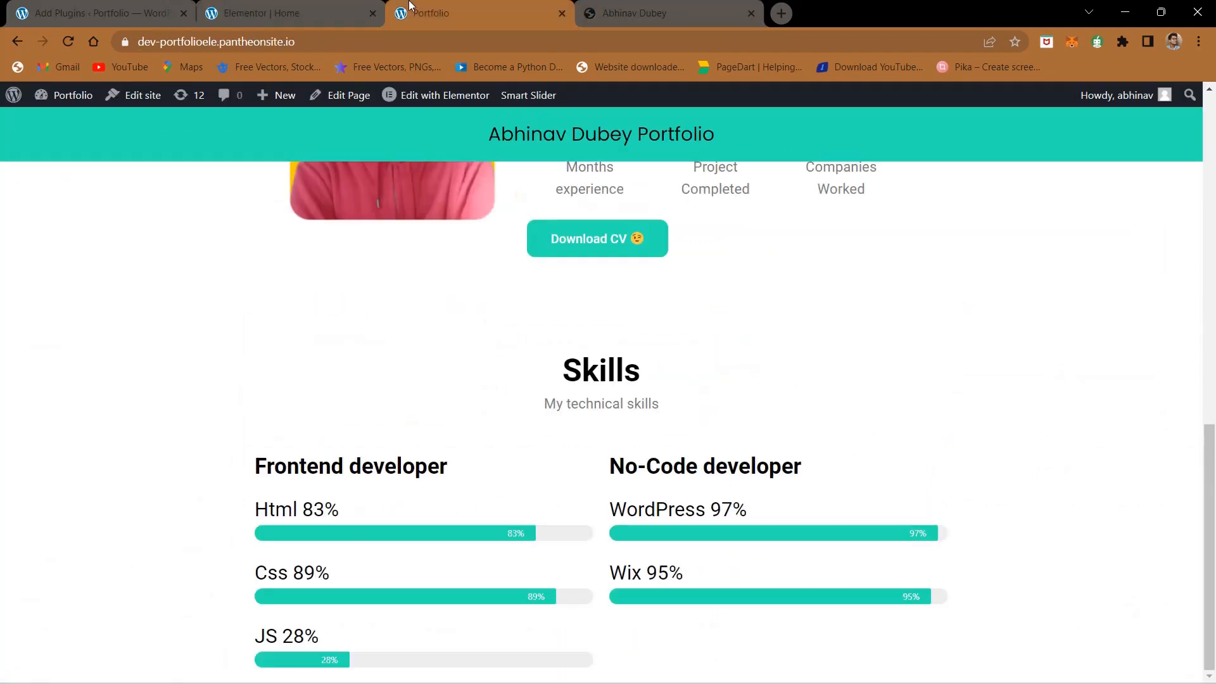
left_click(342, 13)
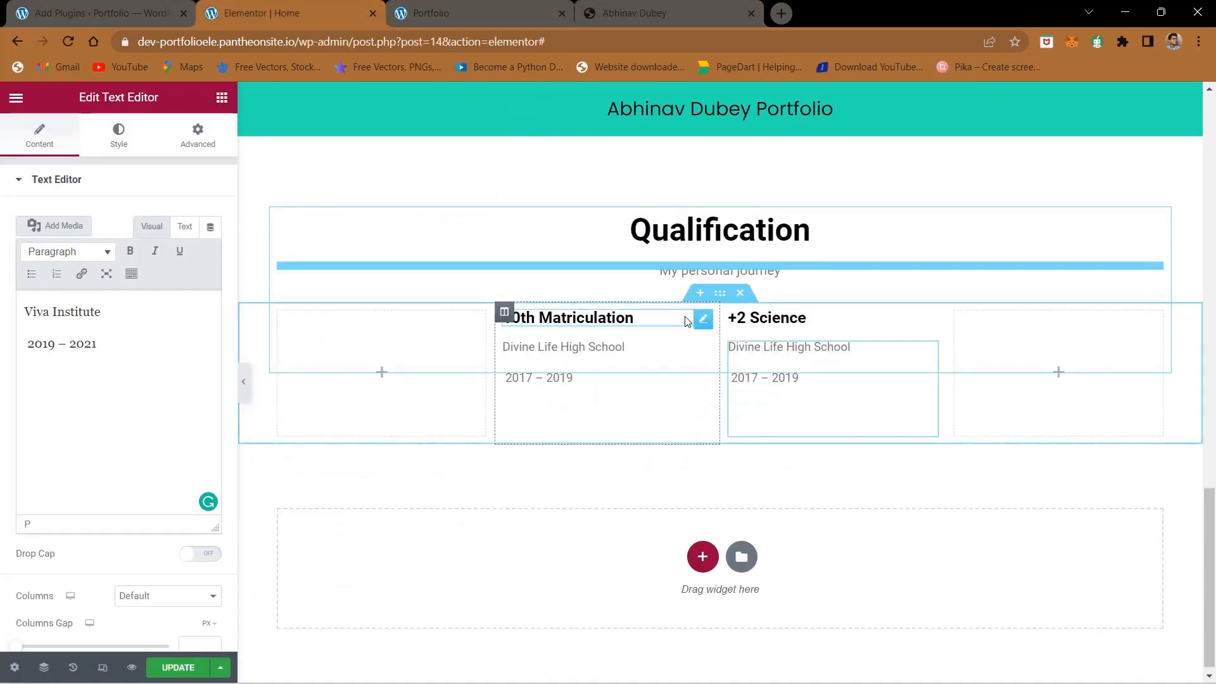
right_click(700, 324)
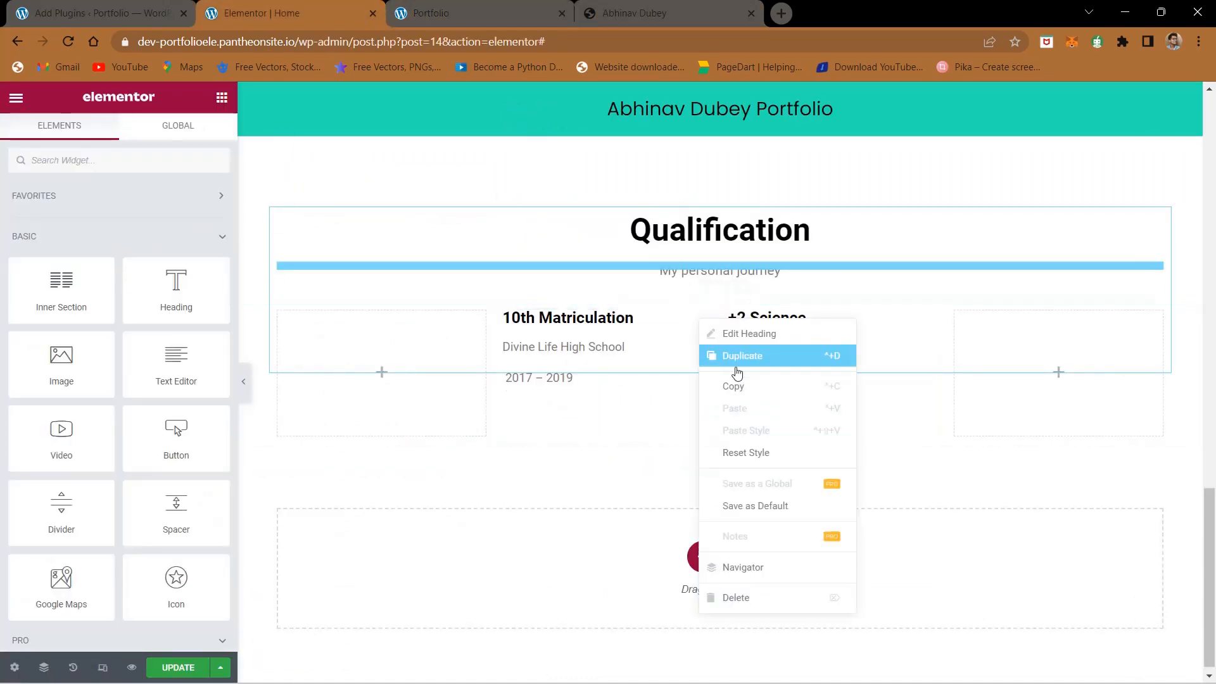
left_click(736, 357)
right_click(703, 379)
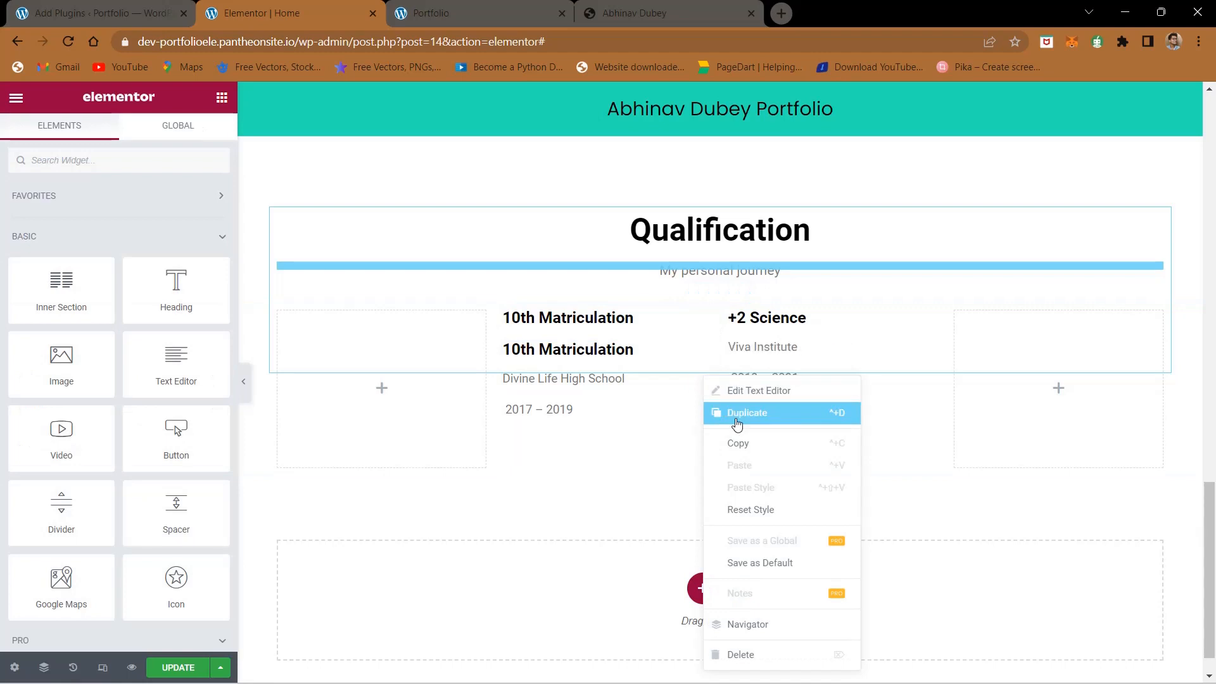
left_click(736, 423)
left_click_drag(568, 349, 658, 428)
- Copy "Computer Engineer" from the reference page and replace the title of the second column's lower heading in Elementor with it
left_click(710, 5)
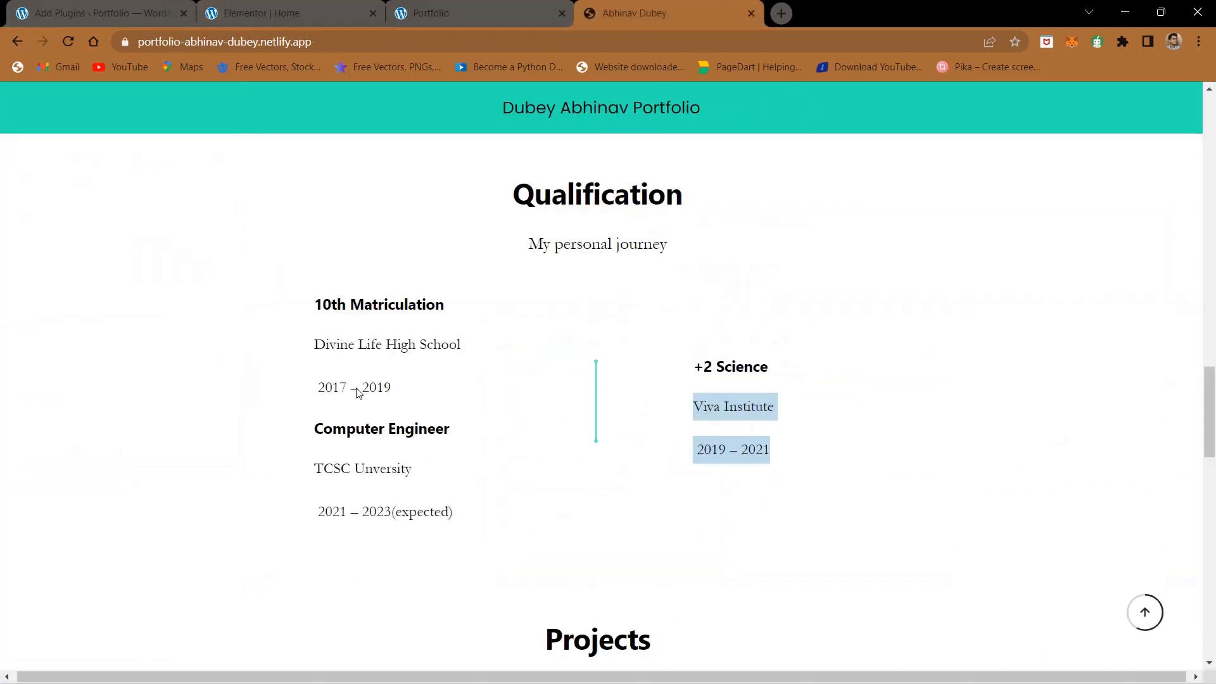
triple_click(359, 436)
key("ctrl+c")
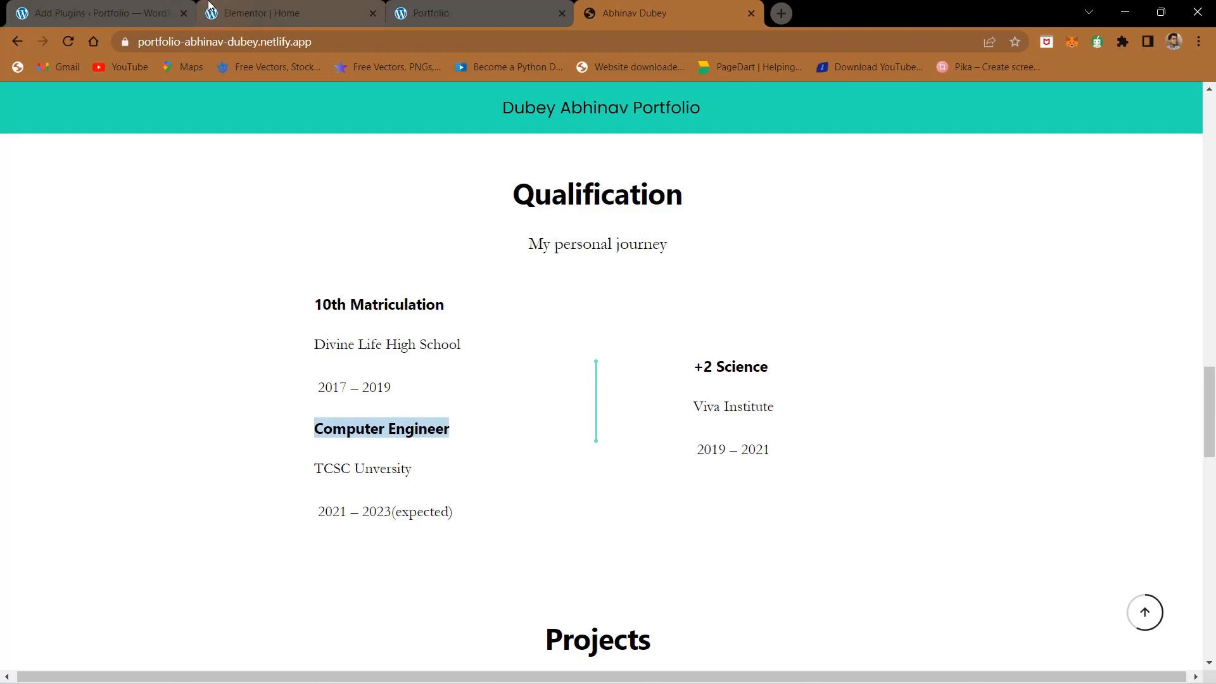
left_click(210, 6)
triple_click(92, 234)
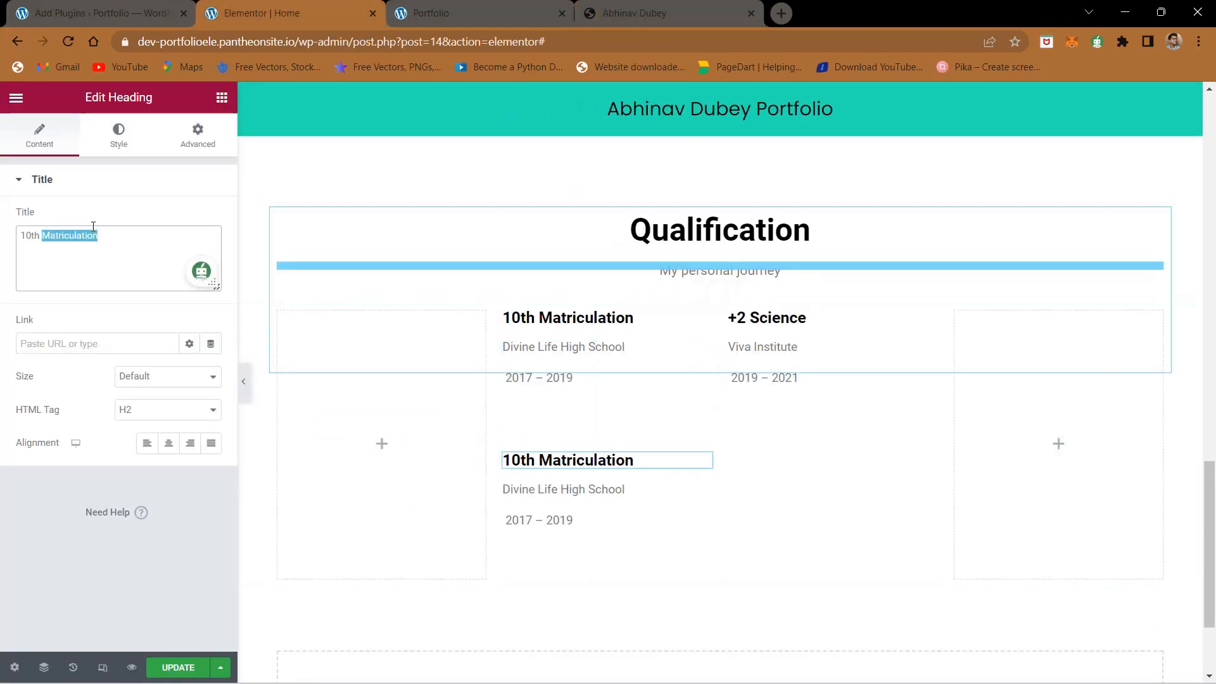
key("ctrl+v")
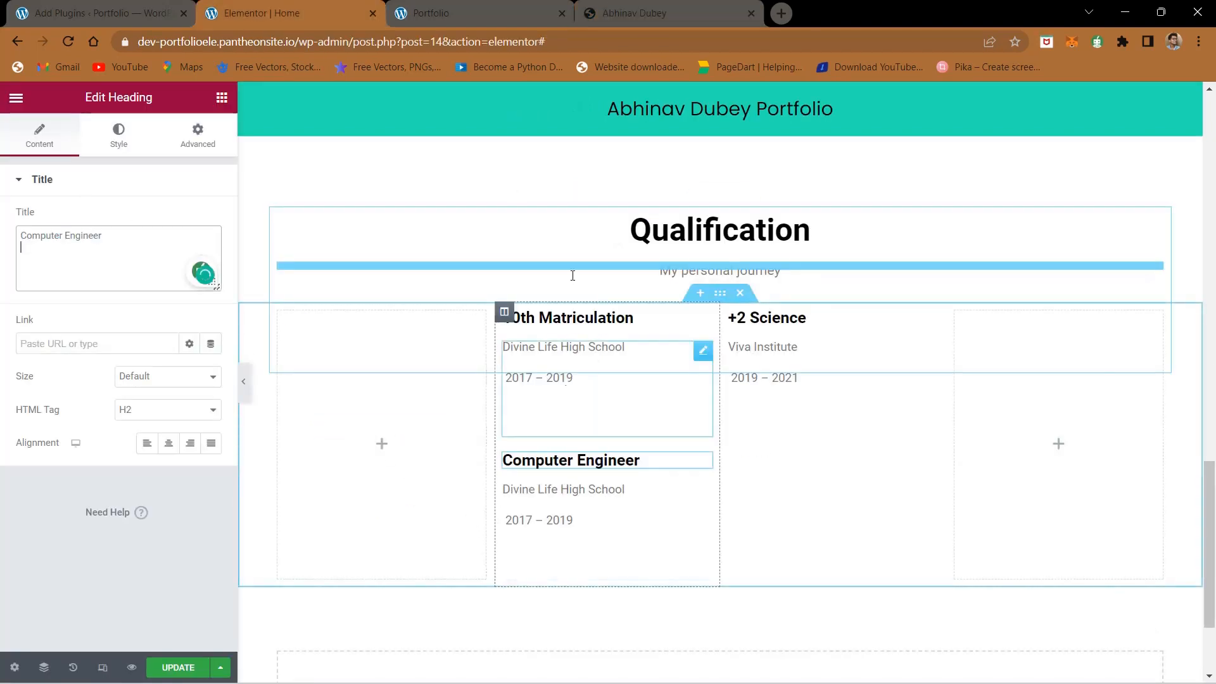
- Copy "TCSC Unversity" and "2021 – 2023(expected)" from the reference page and replace the text below the Computer Engineer heading in Elementor
left_click(622, 4)
left_click_drag(324, 429, 310, 464)
key("ctrl+c")
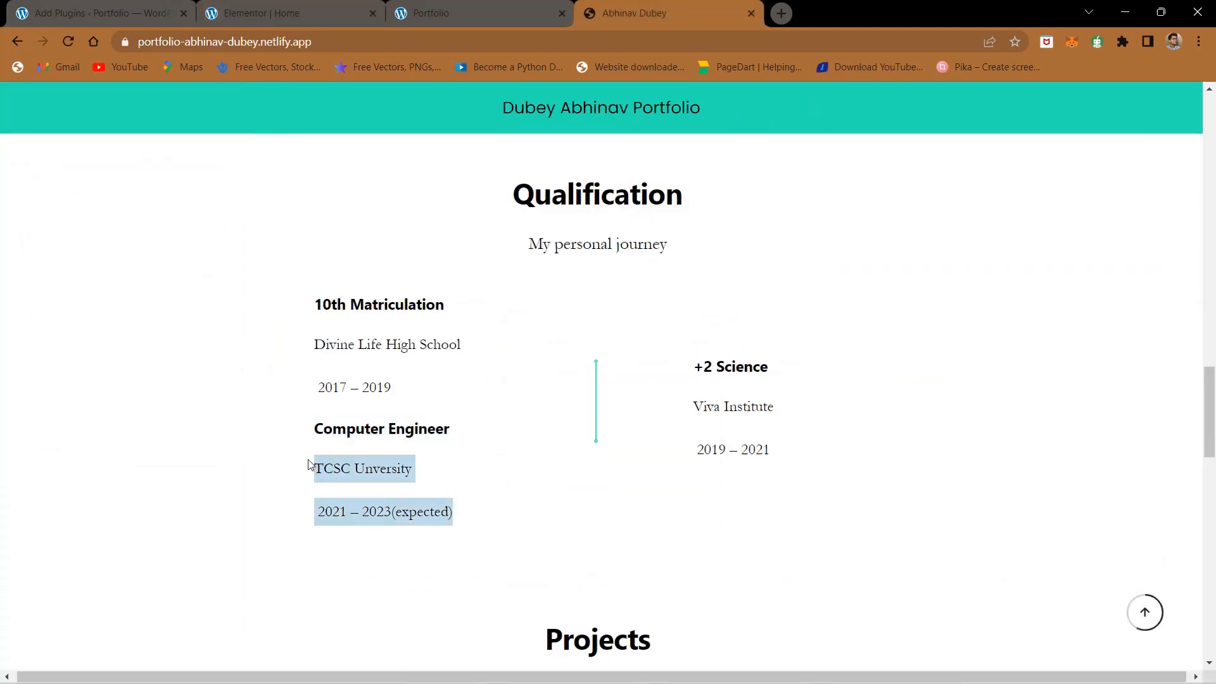
left_click(246, 5)
left_click(614, 489)
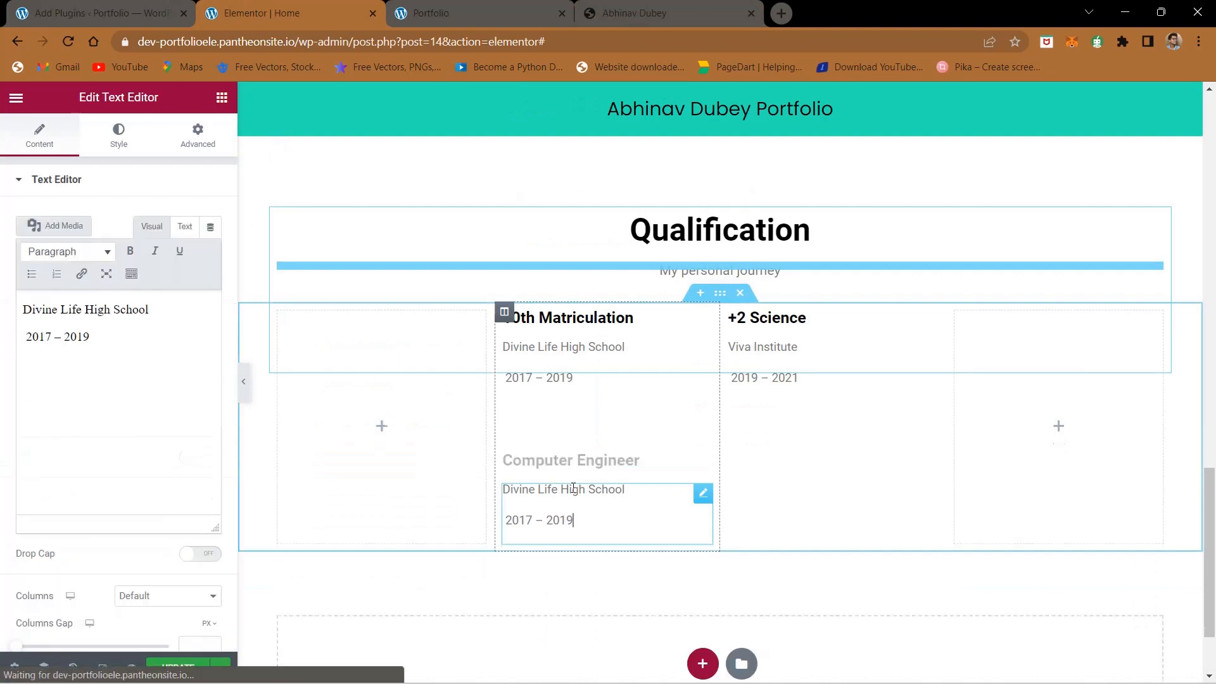
key("ctrl+a")
key("ctrl+v")
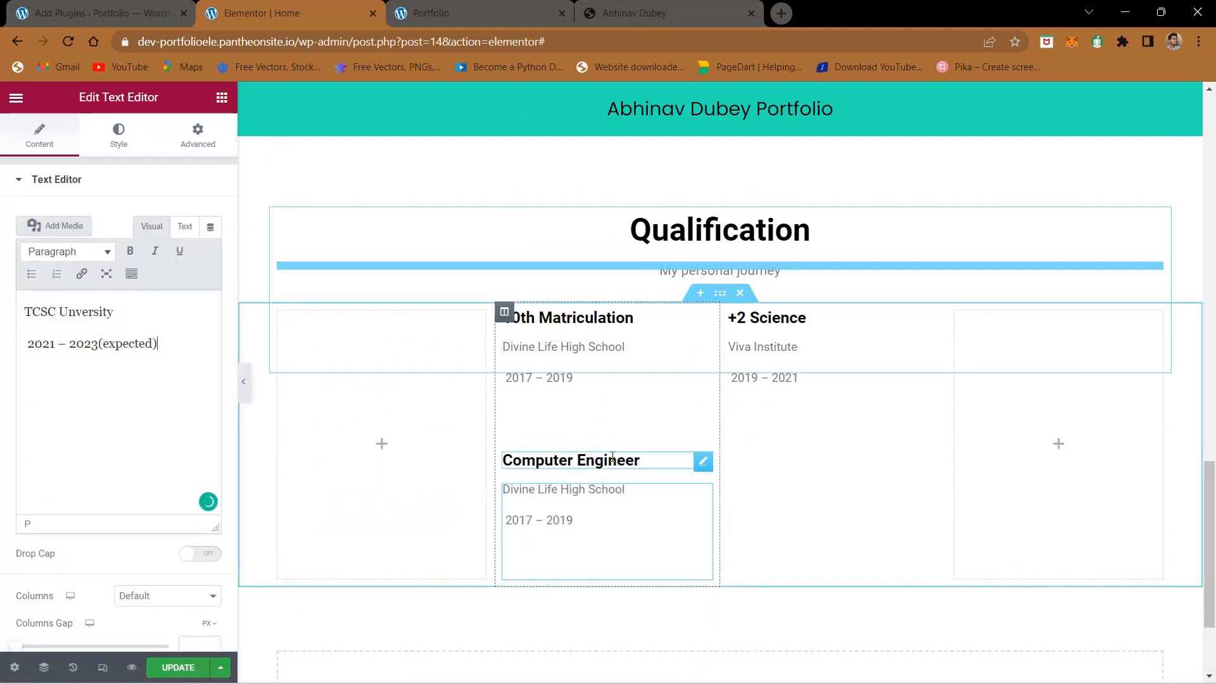
- Unlink the Computer Engineer heading's margins, set its top margin to -40 px, and update the page
left_click(675, 460)
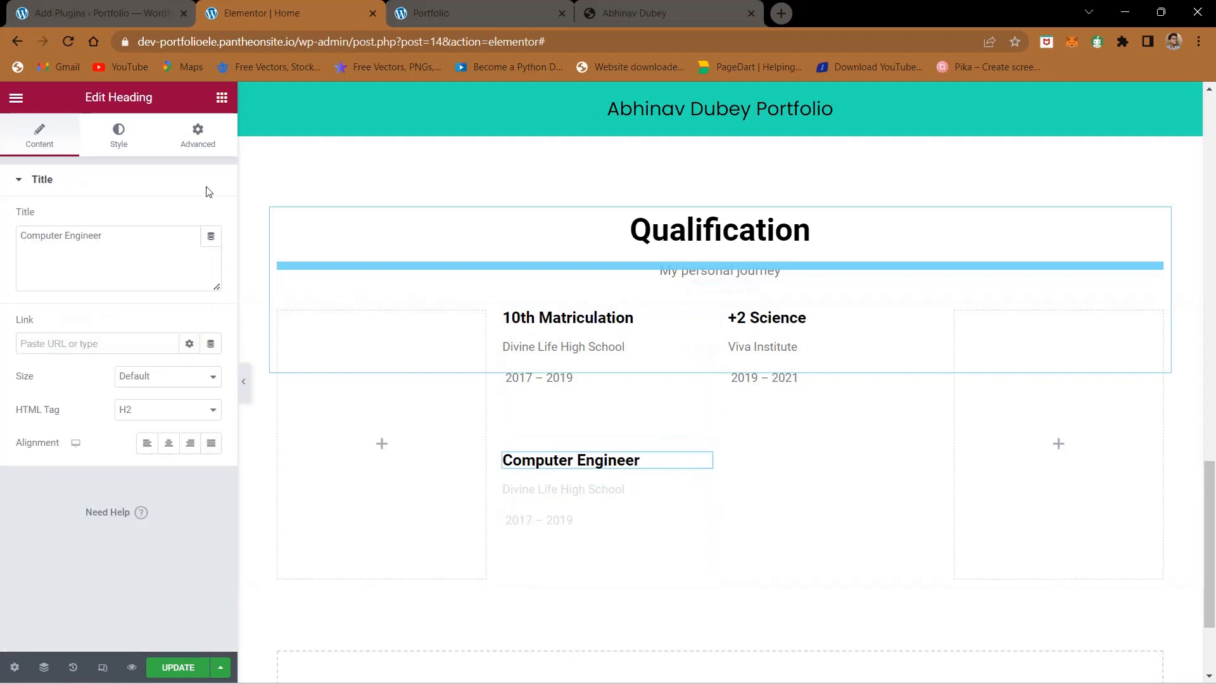
left_click(198, 133)
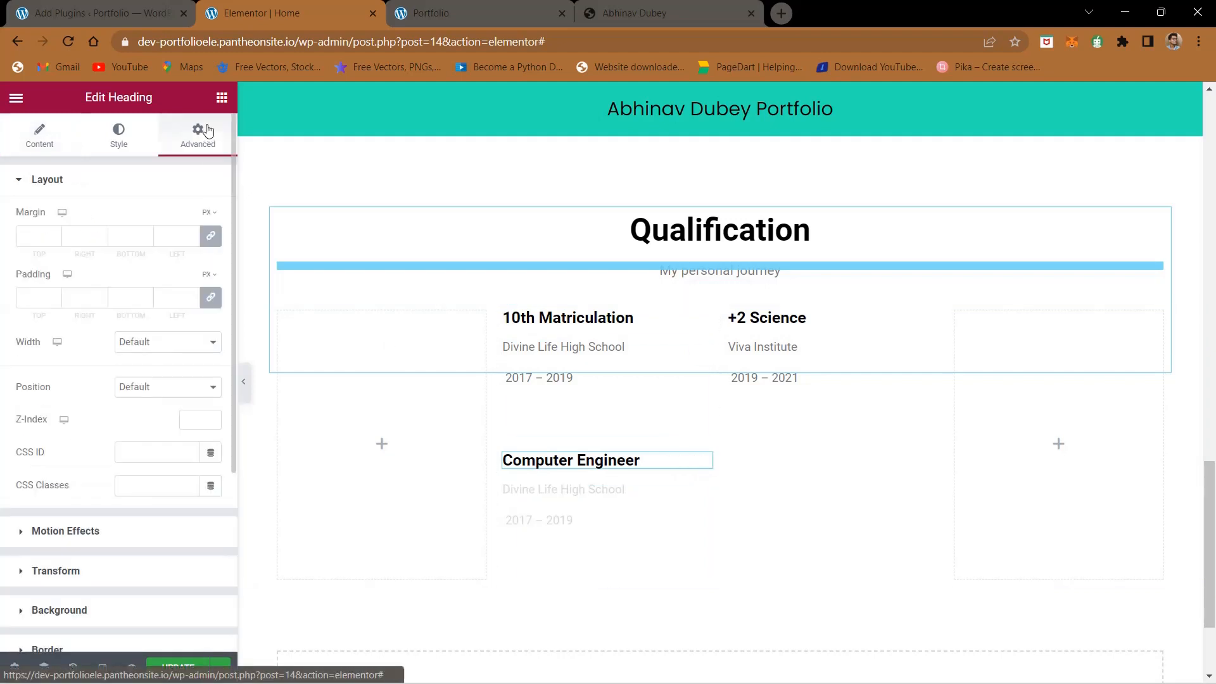
left_click(211, 237)
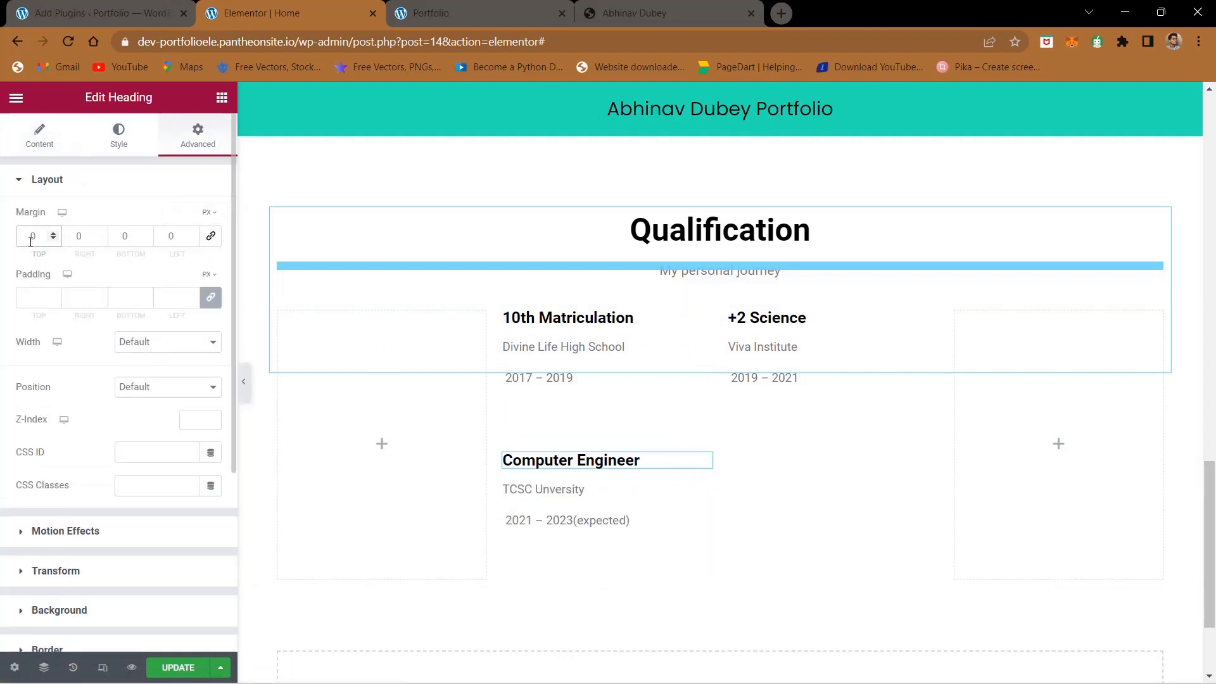
left_click(30, 241)
type("-4")
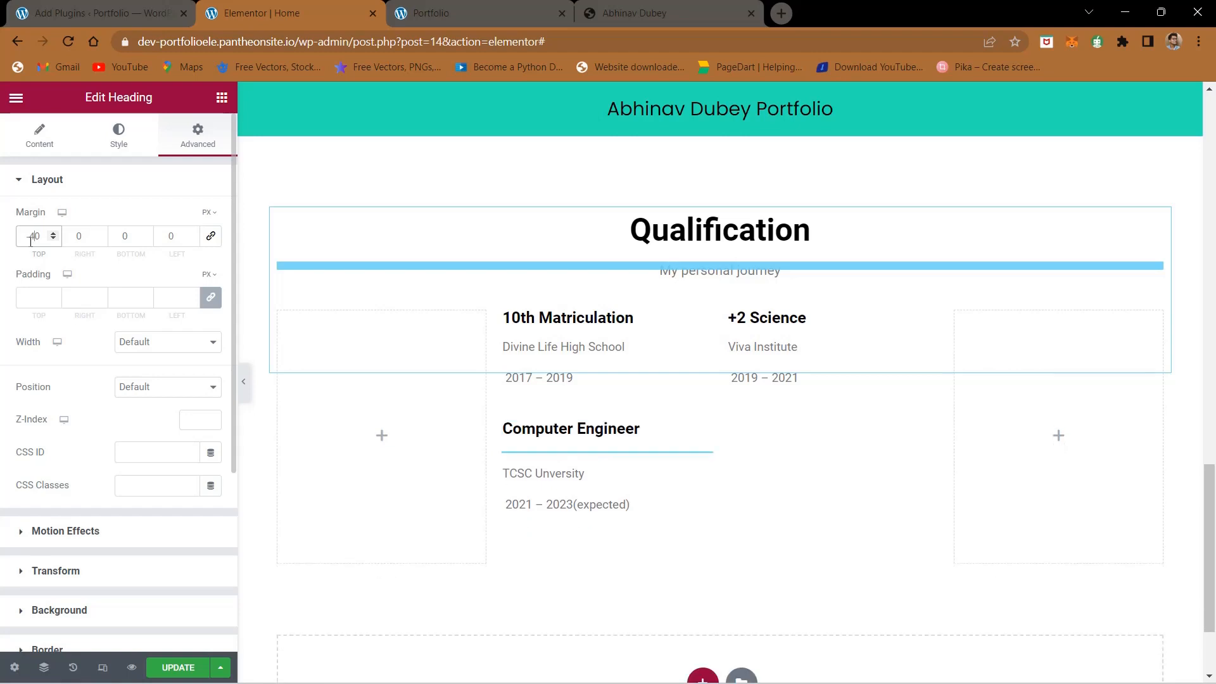
left_click(182, 669)
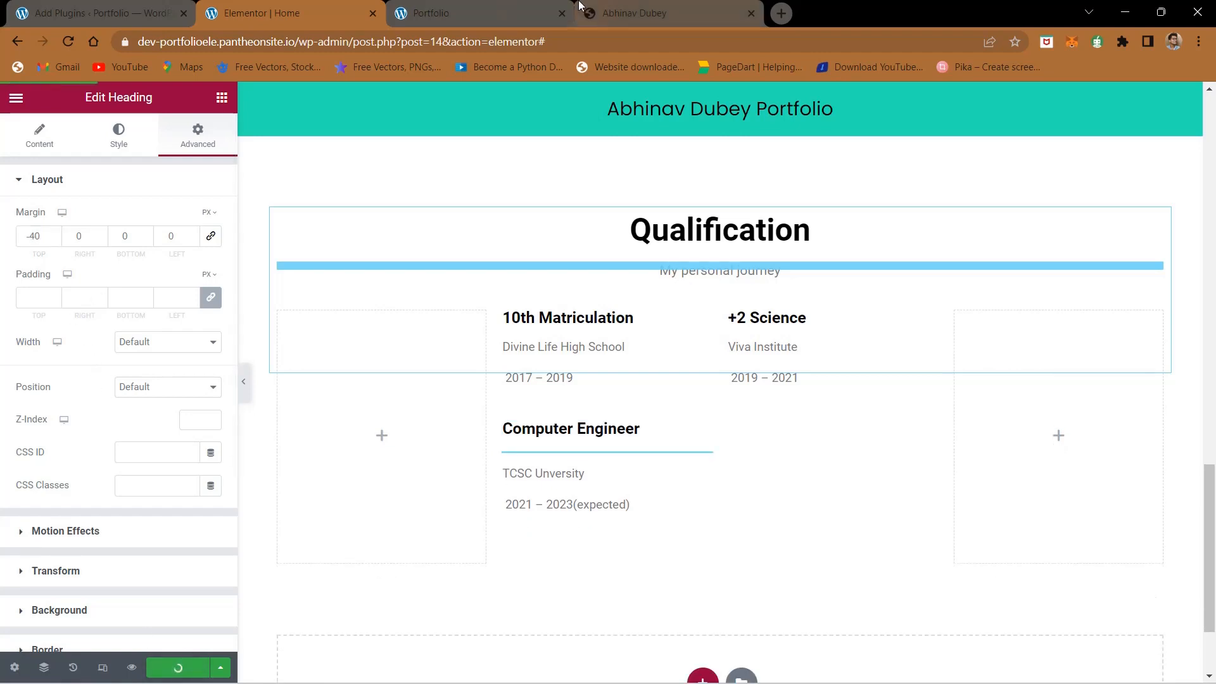
- Open the teal vertical line image from the reference page's Qualification section on its own, save it to the computer, and close it
left_click(579, 3)
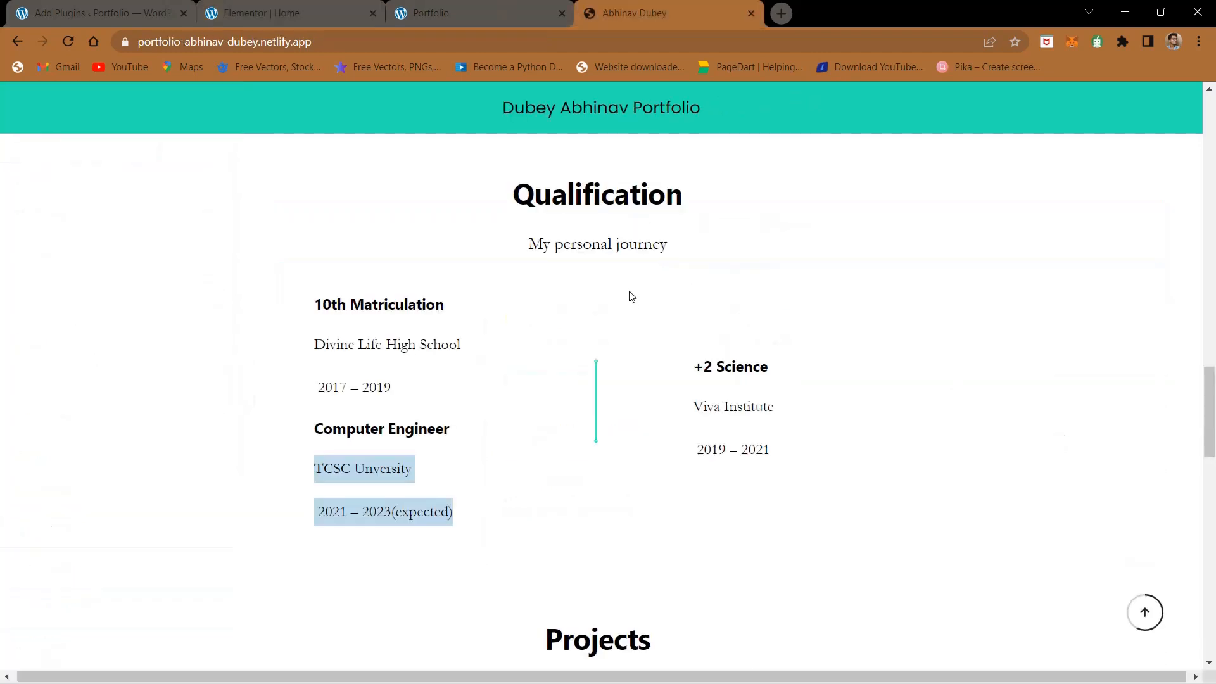
right_click(597, 392)
right_click(595, 393)
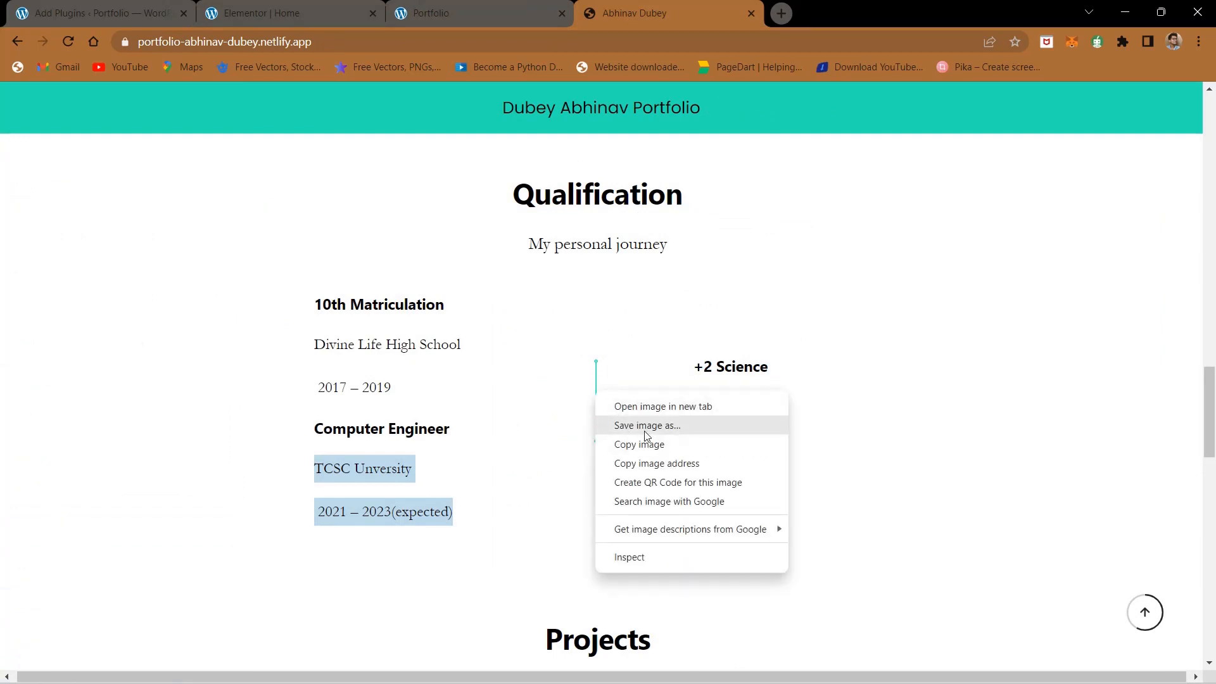
left_click(658, 406)
left_click(814, 8)
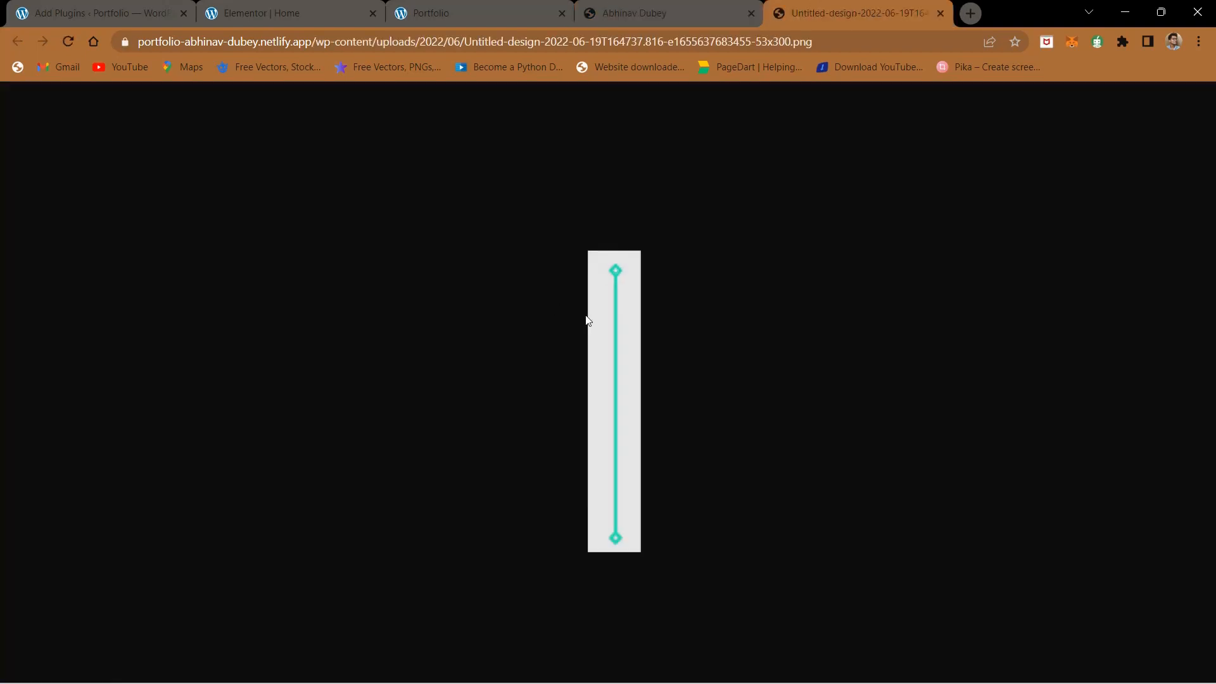
scroll(586, 320, "down", 2)
right_click(636, 310)
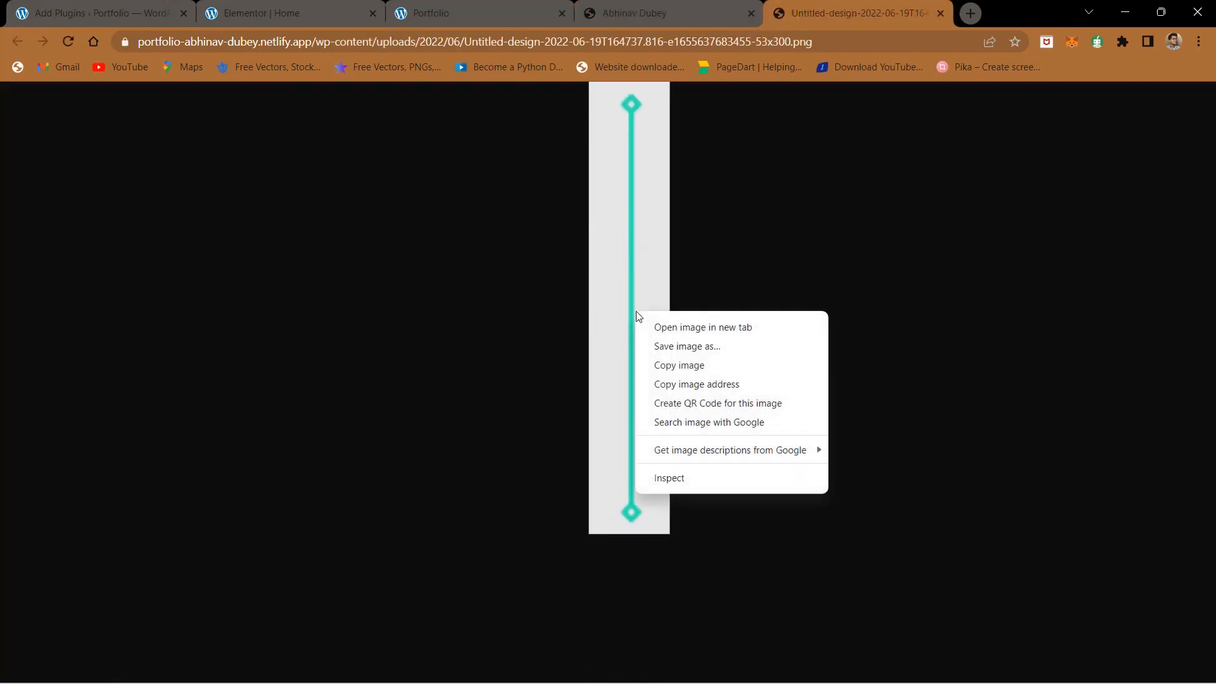
left_click(683, 345)
key("Return")
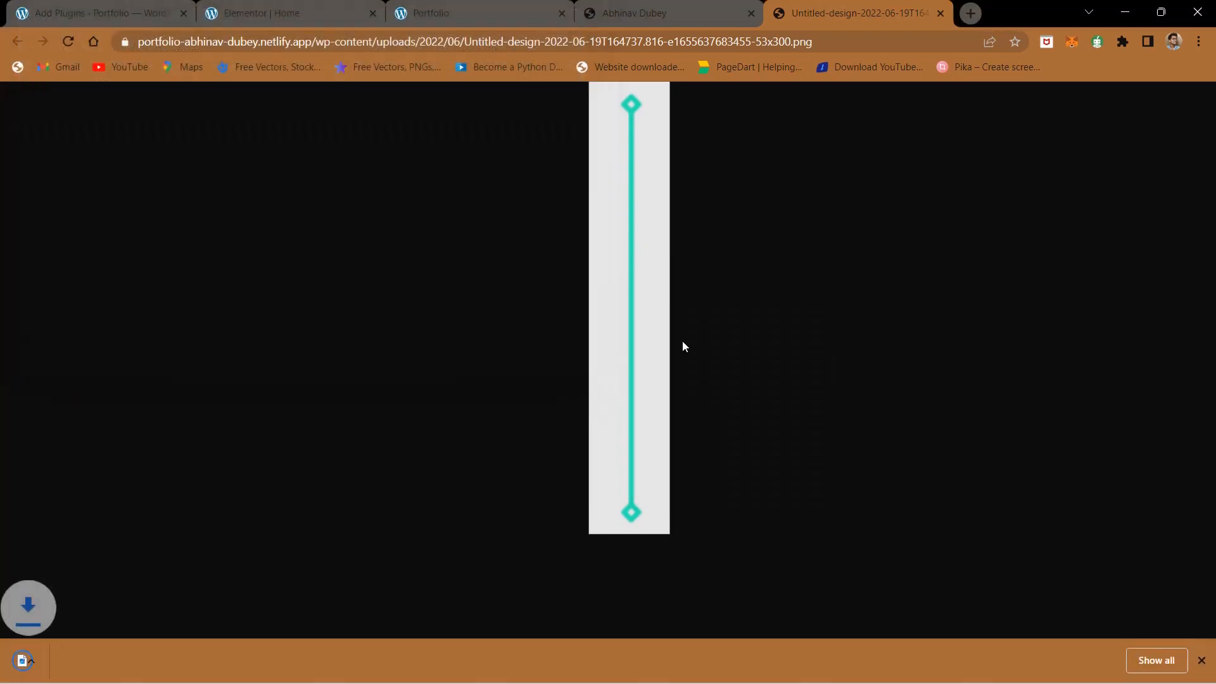
left_click(942, 13)
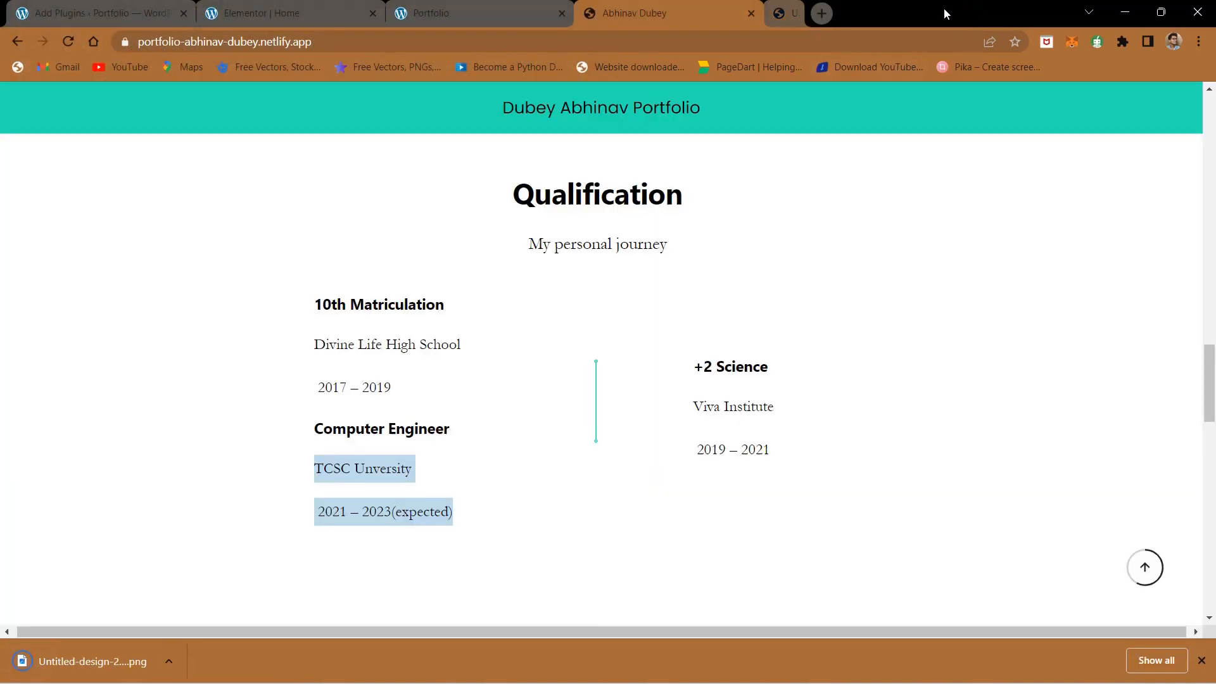
left_click(454, 3)
left_click(622, 6)
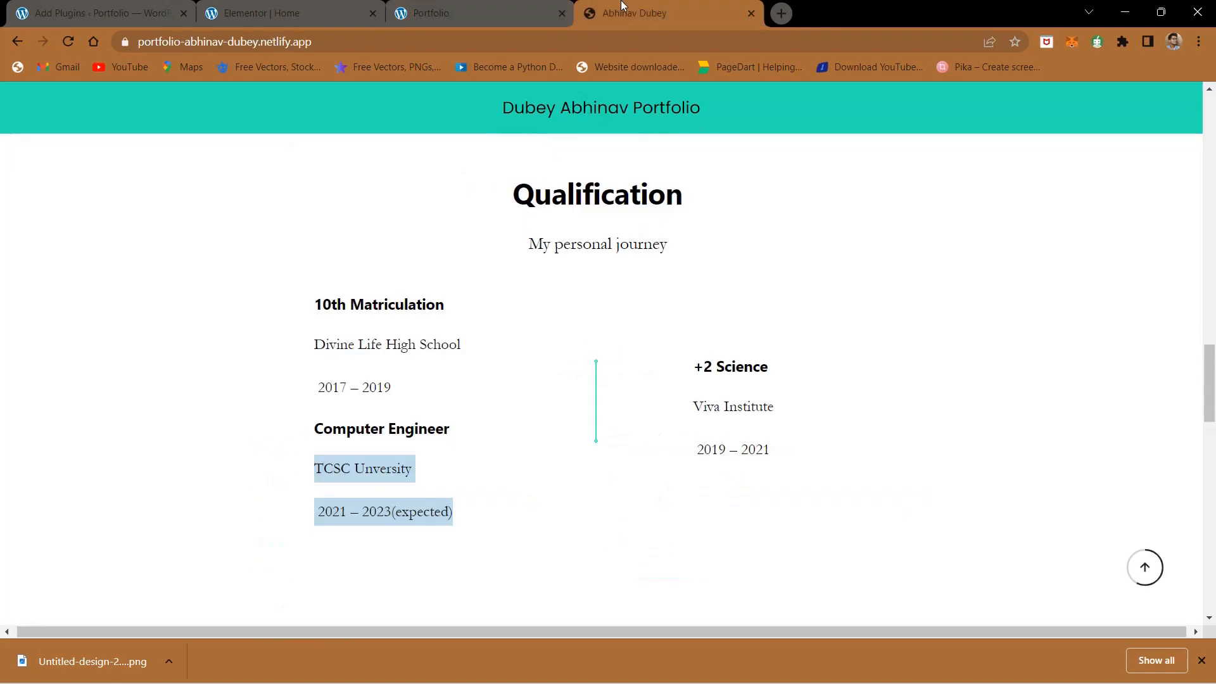
scroll(601, 358, "down", 1)
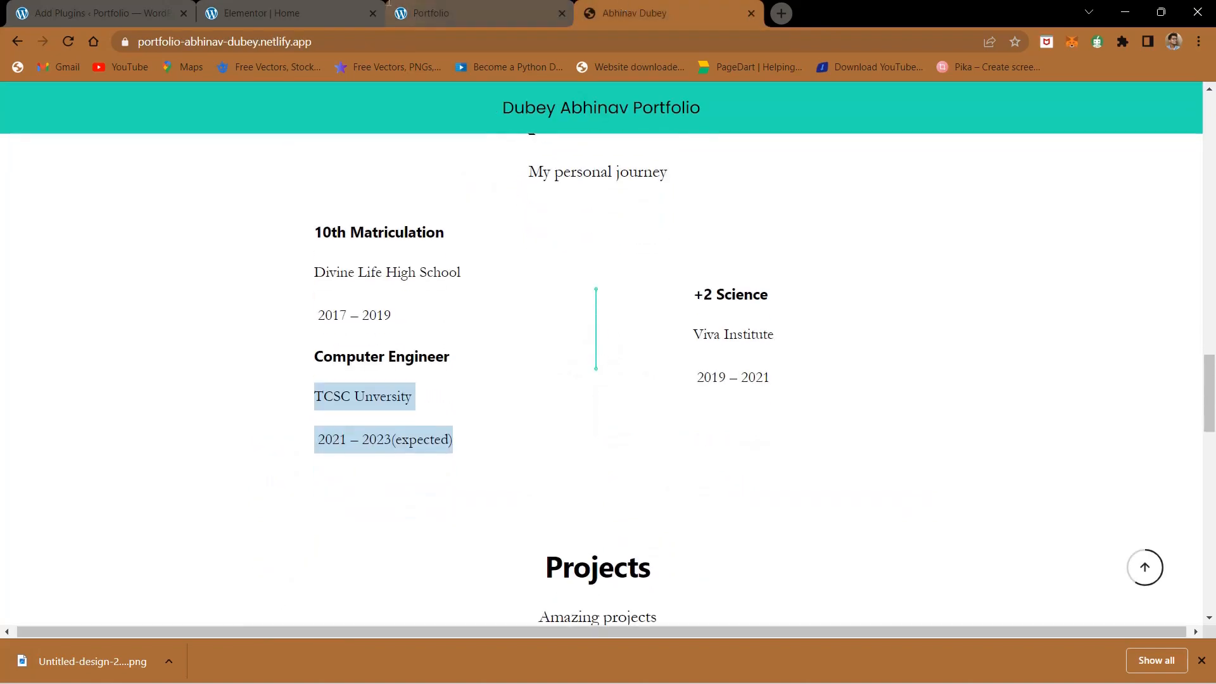
- In Elementor, set the width of the empty first and last columns in the Qualification section to 20% each
left_click(324, 3)
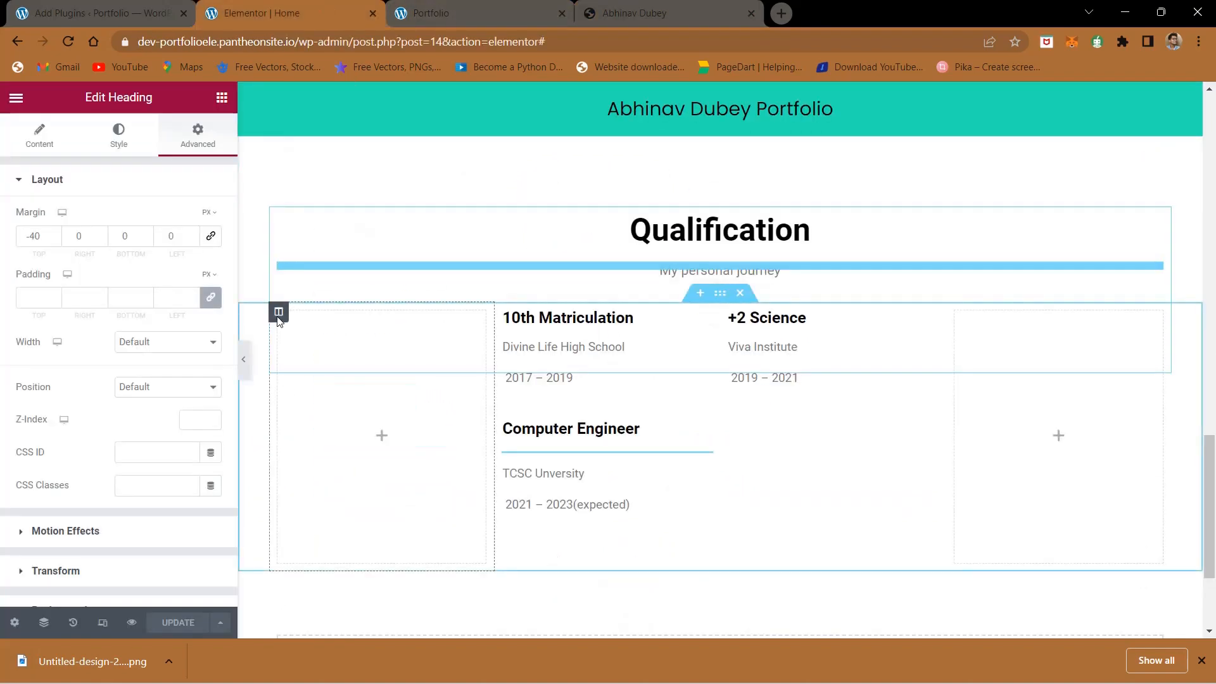
left_click(279, 314)
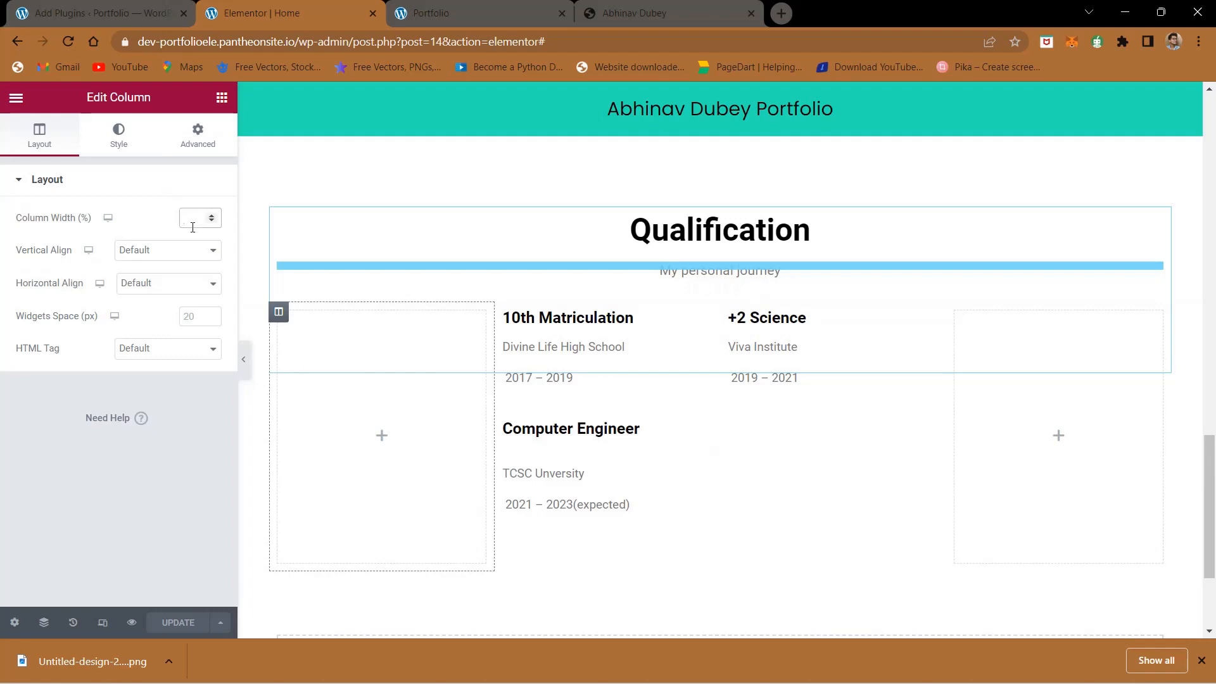
type("20")
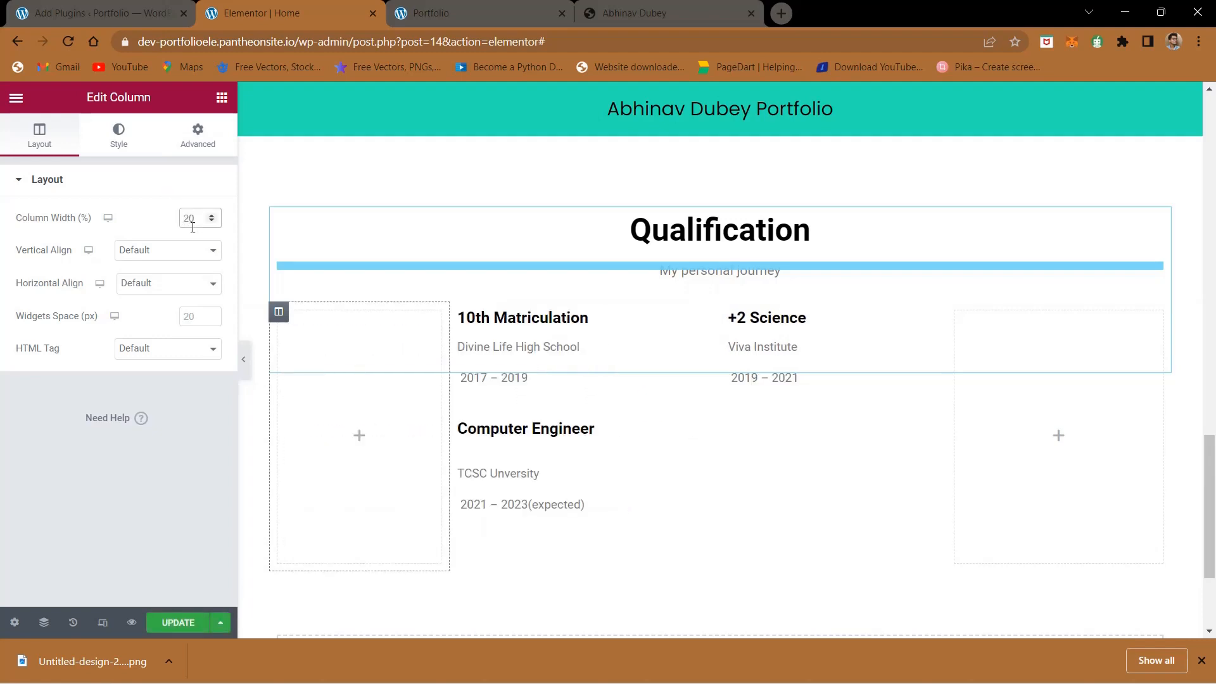
left_click(955, 313)
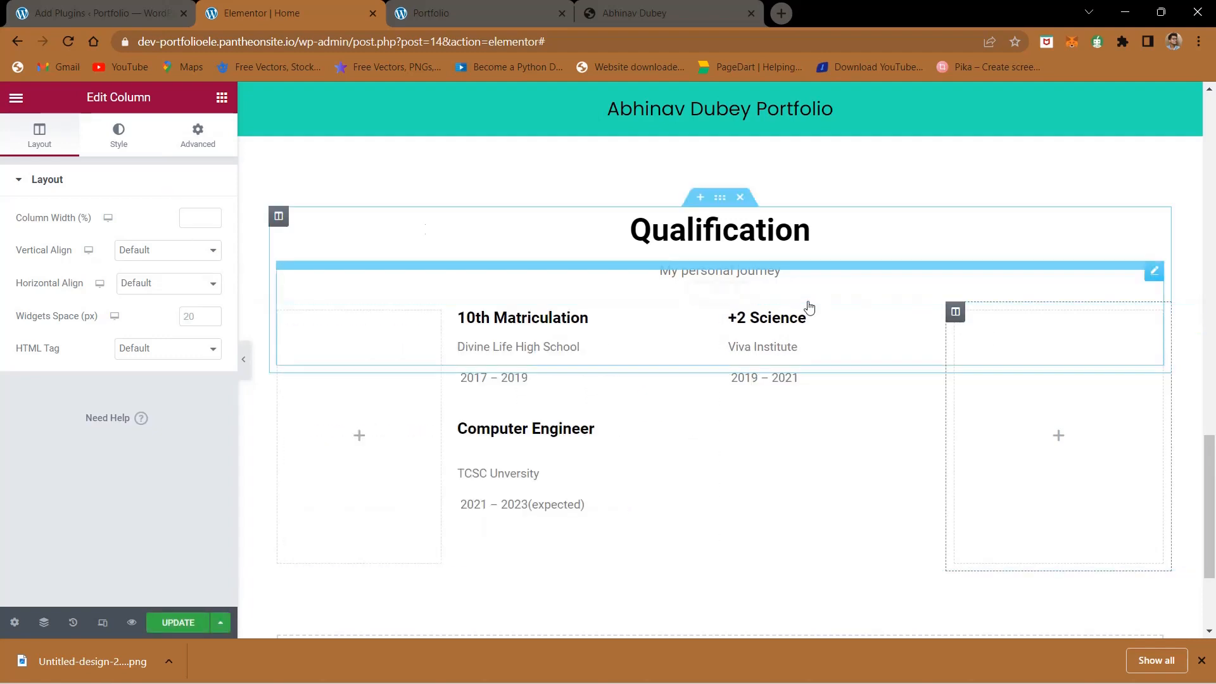
left_click(196, 220)
type("30")
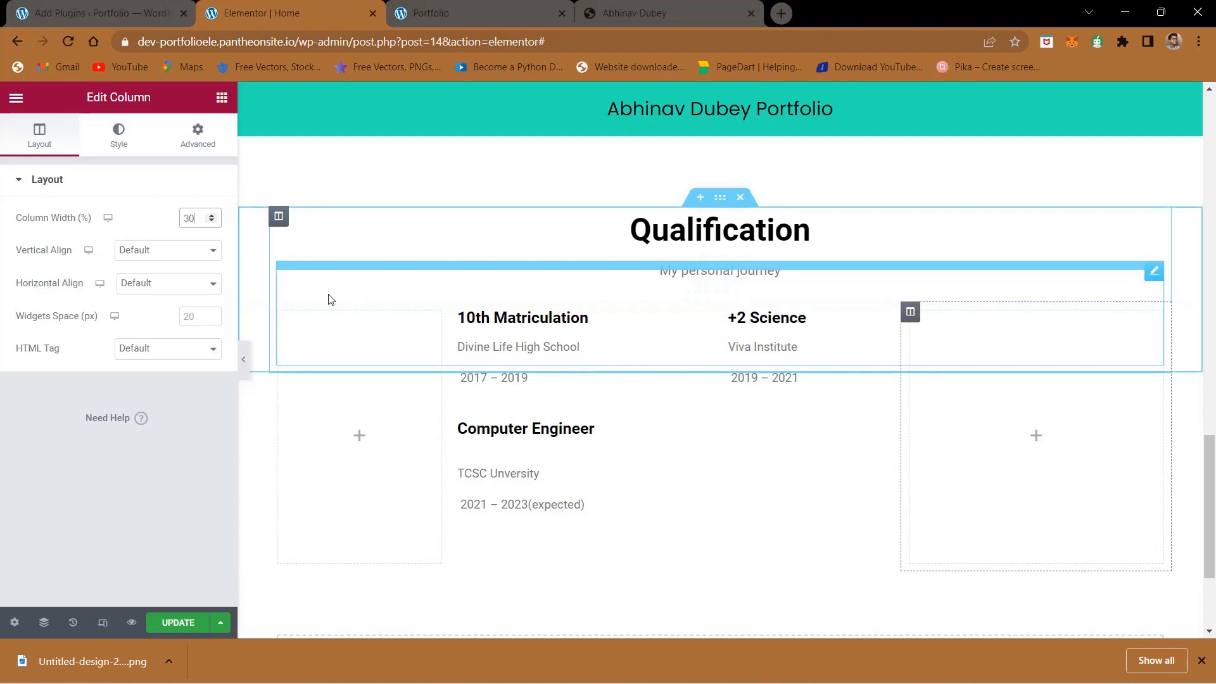
key("BackSpace")
type("2")
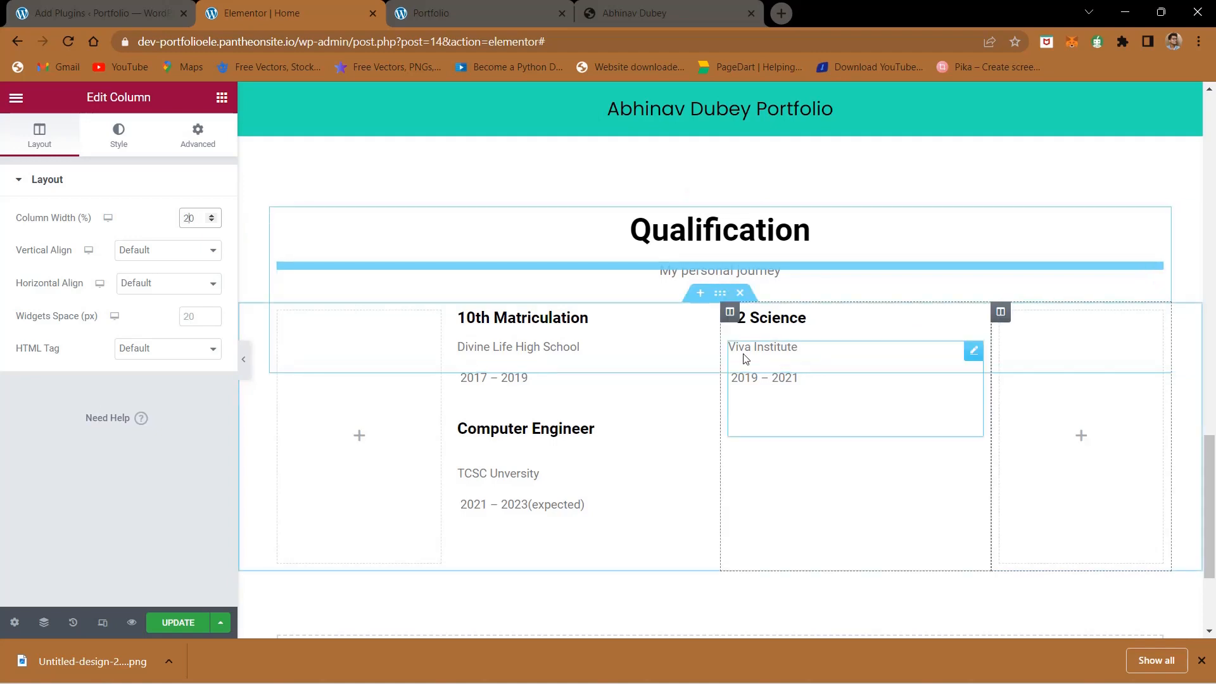
- Add a new column, place it between the 10th Matriculation and +2 Science columns, and set its width to 10%
right_click(1004, 312)
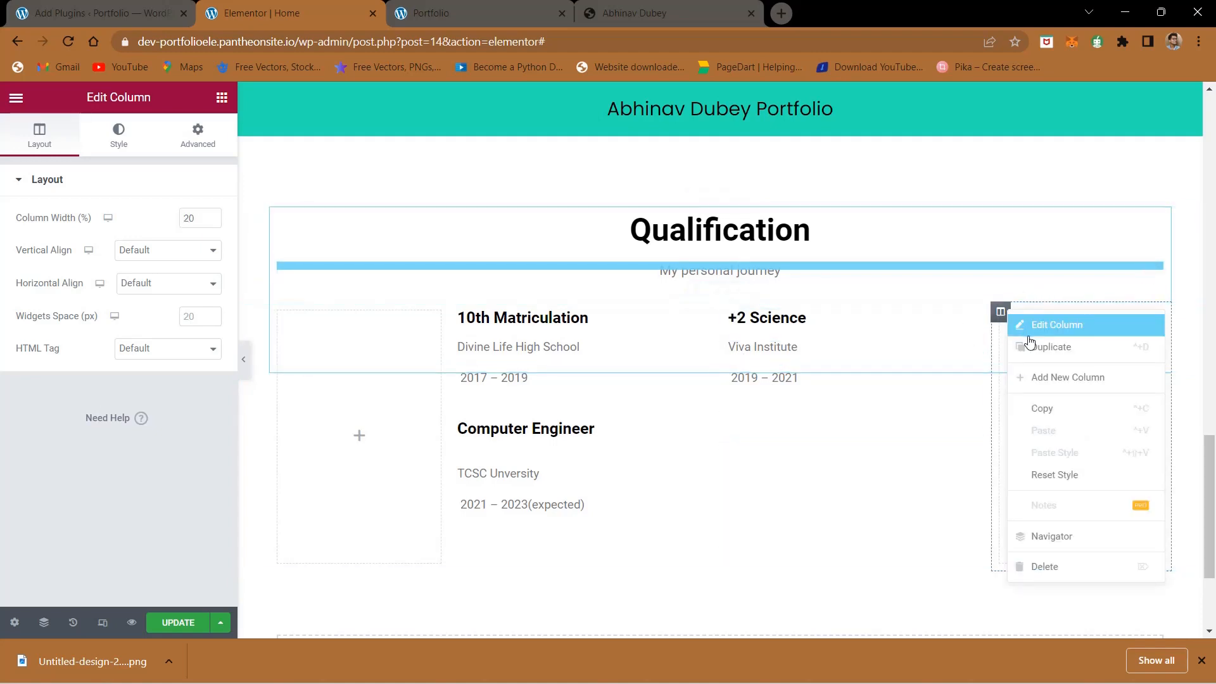
left_click(1041, 377)
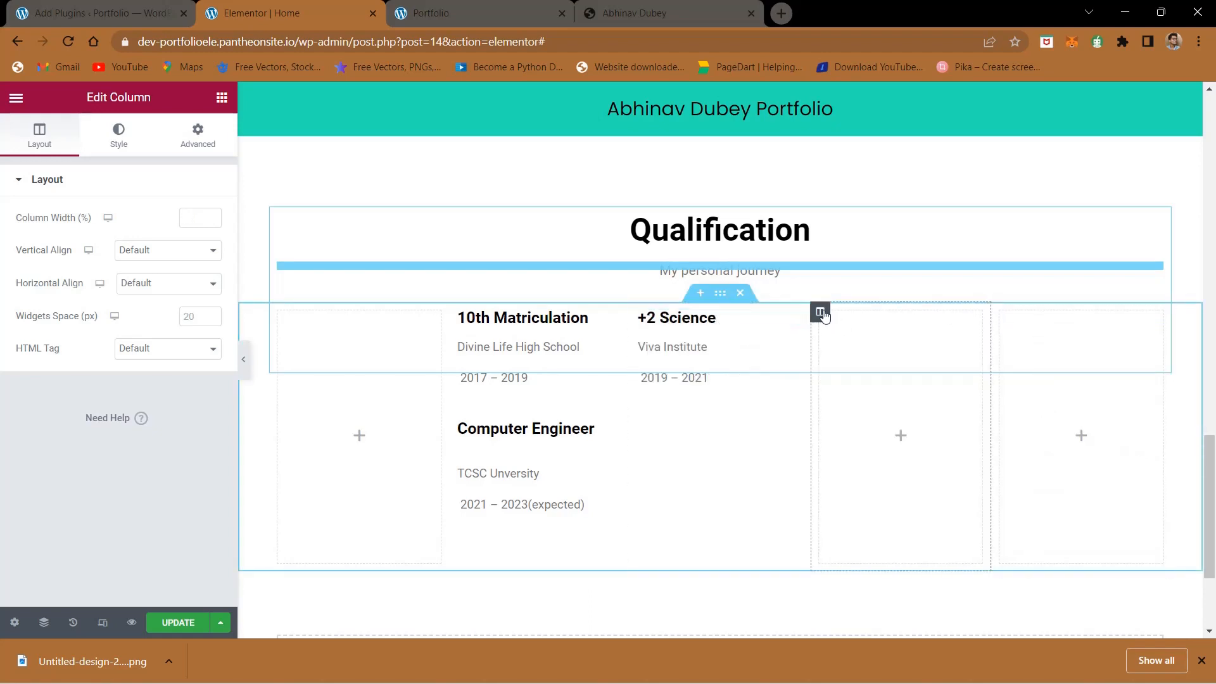
left_click_drag(819, 311, 680, 367)
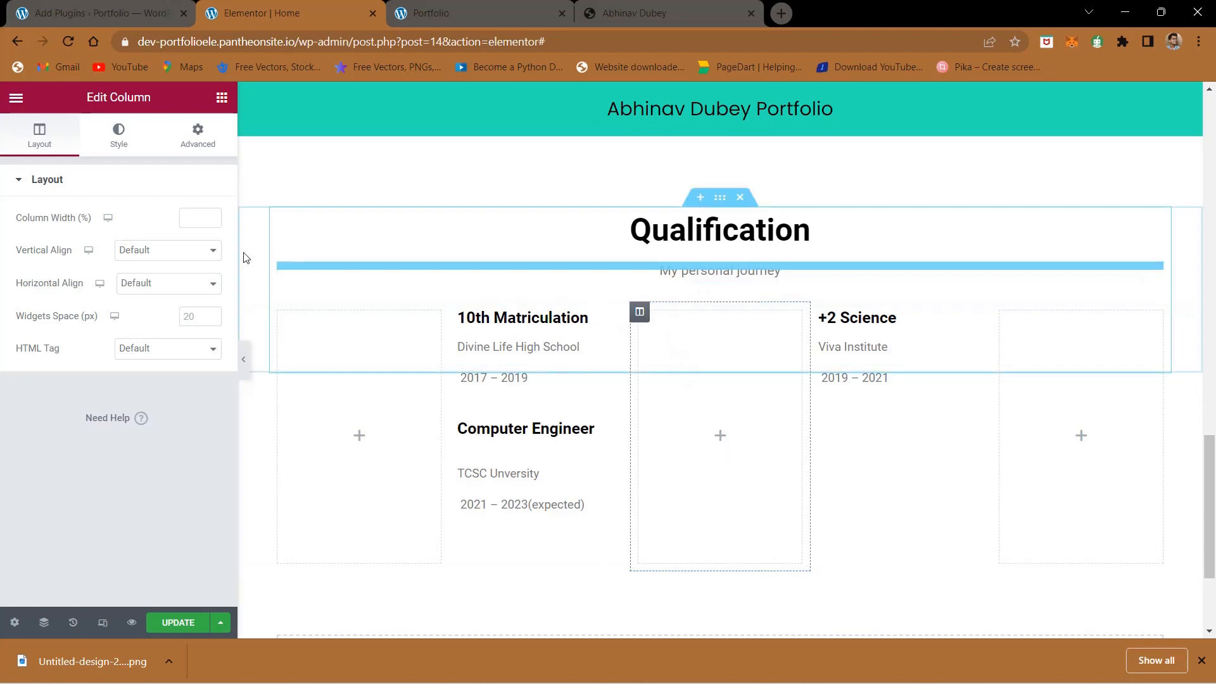
left_click(194, 222)
type("10")
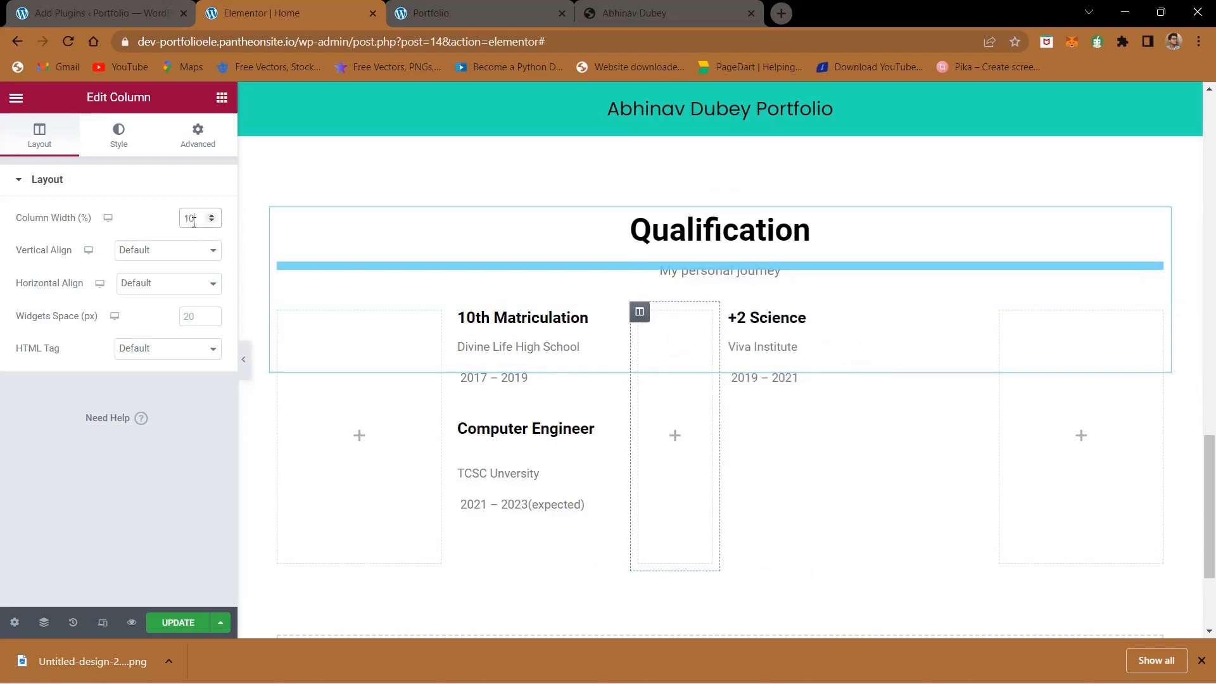
- Add an Image widget to the narrow middle column and upload the downloaded Untitled-design-2022-06-19T164737.816 vertical line image into it
left_click(674, 437)
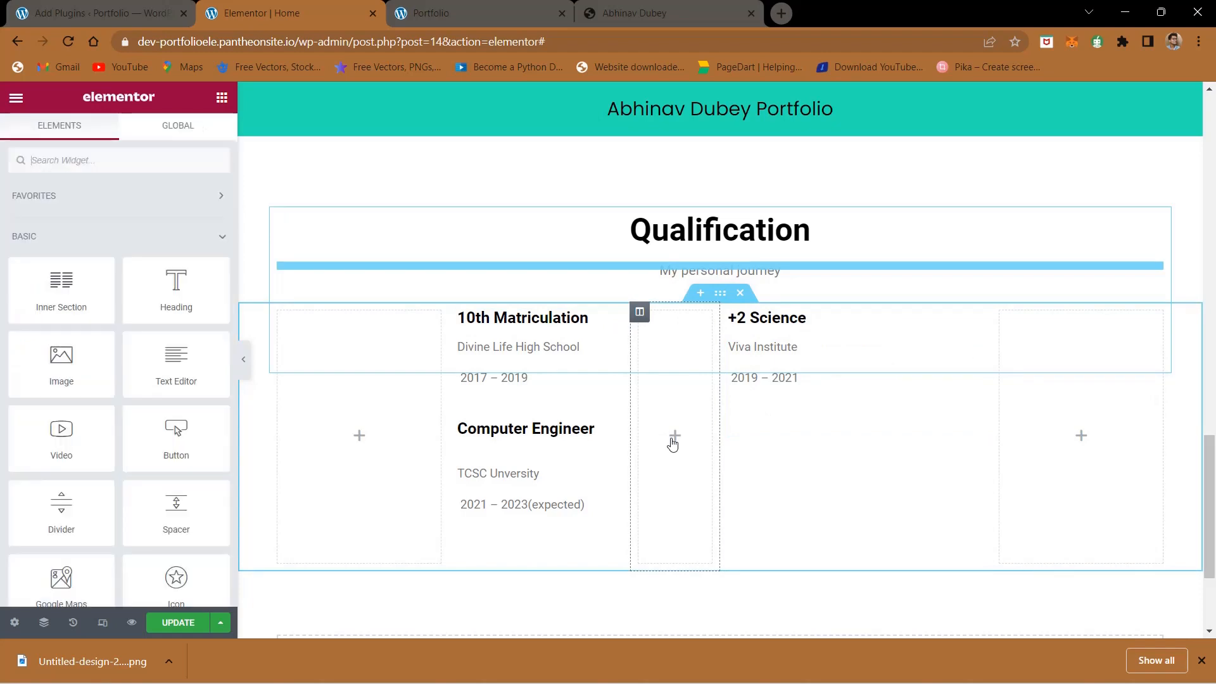
left_click_drag(54, 351, 685, 426)
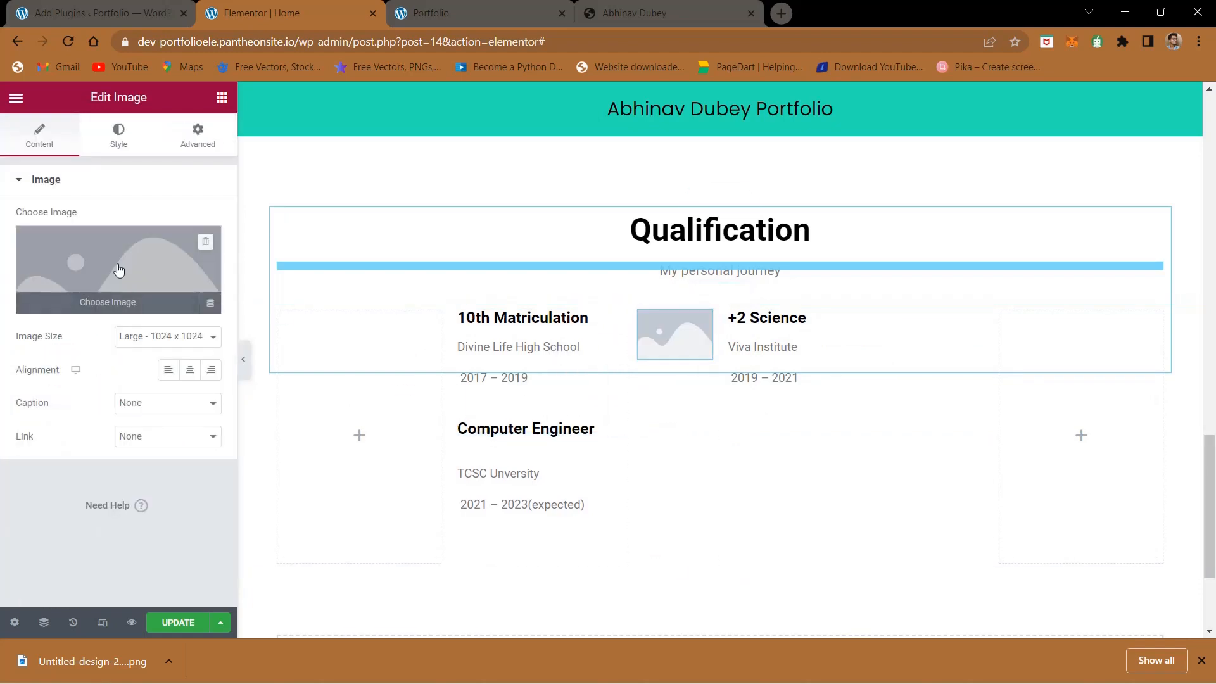
left_click(118, 269)
left_click(219, 164)
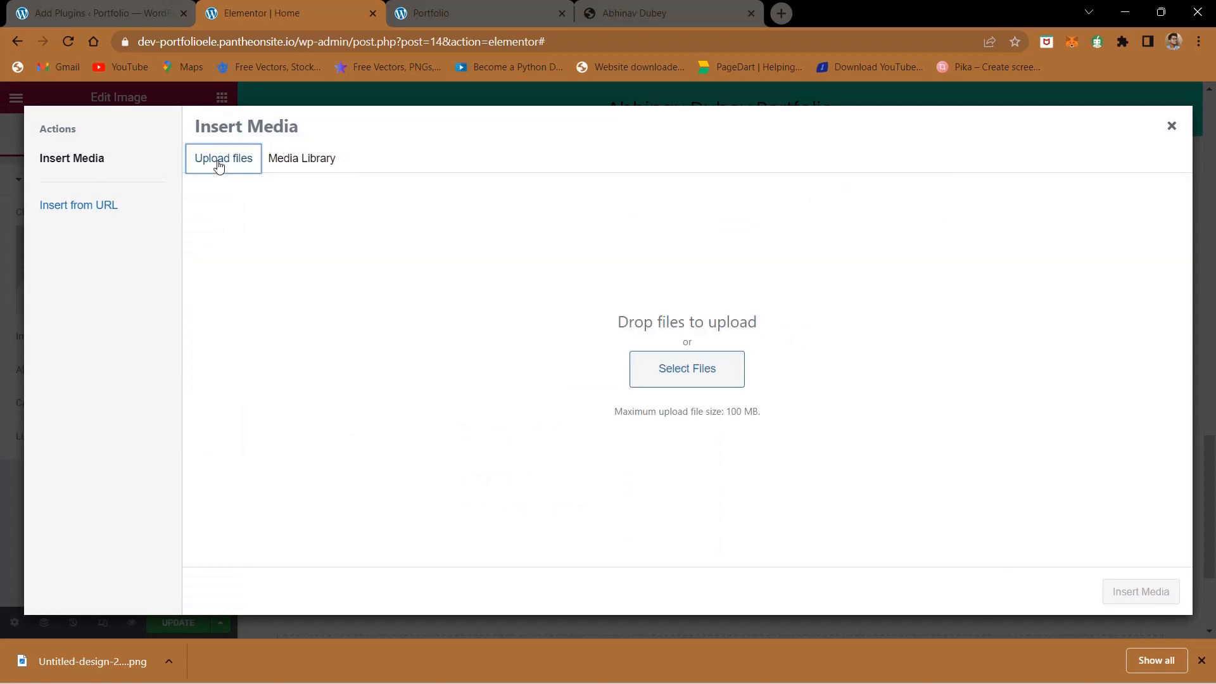
left_click(692, 369)
left_click(190, 190)
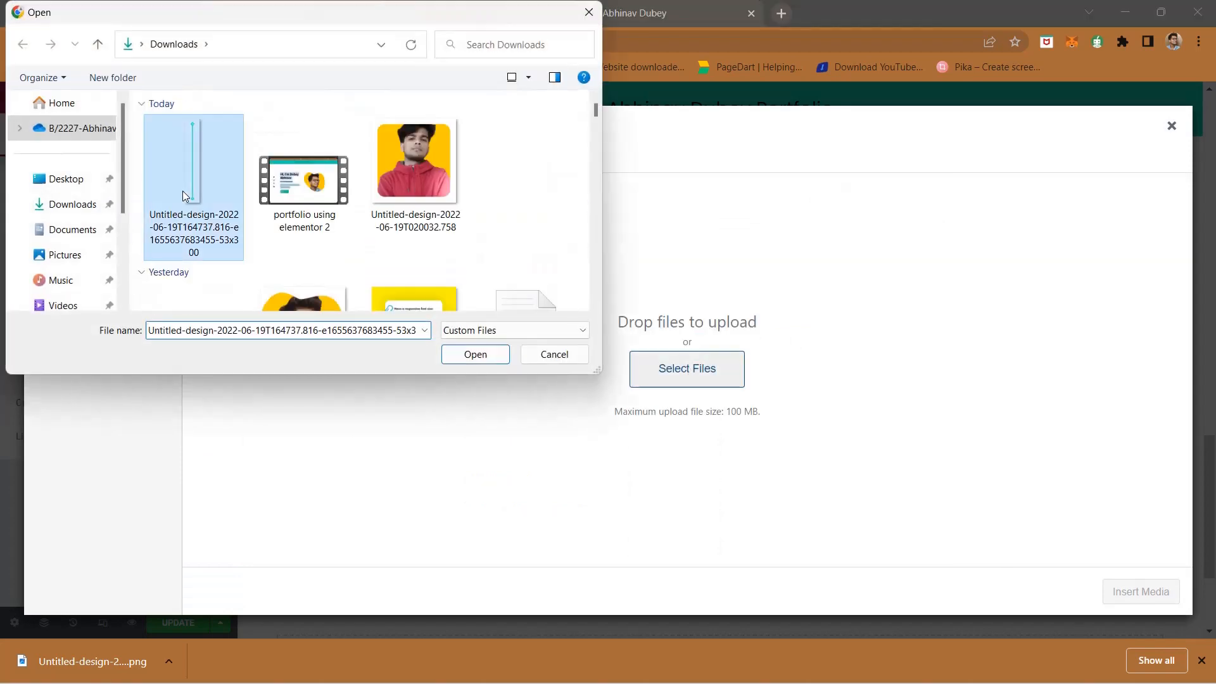
left_click(475, 353)
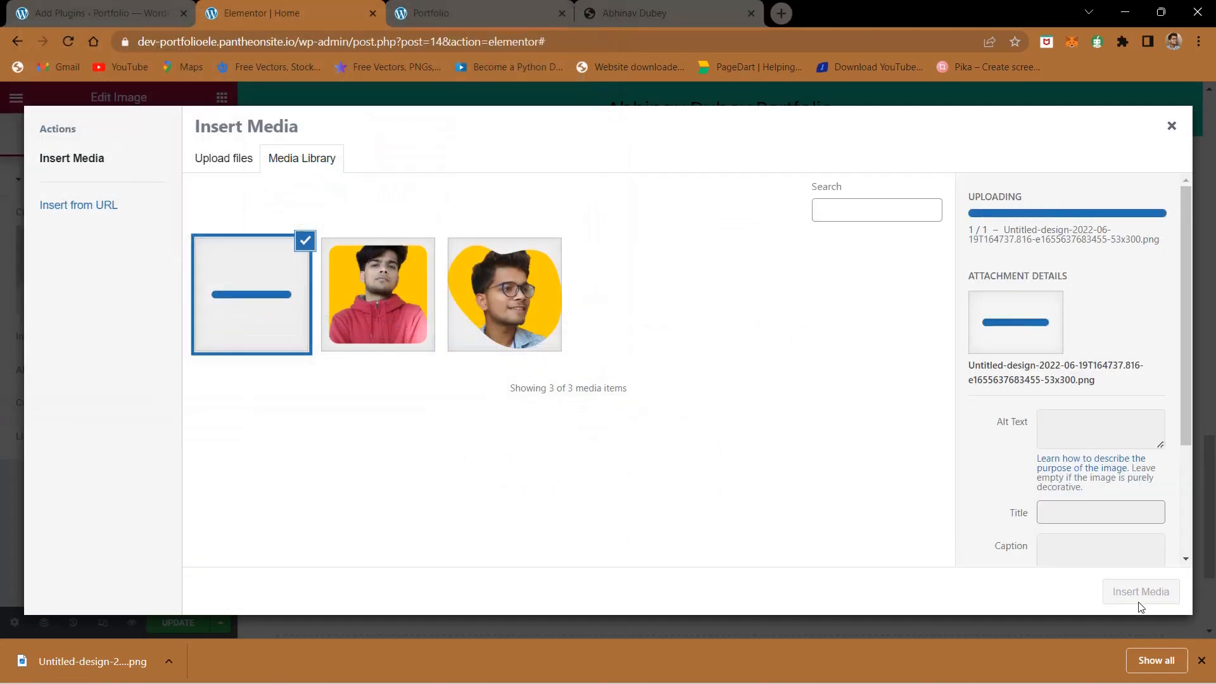
left_click(1201, 660)
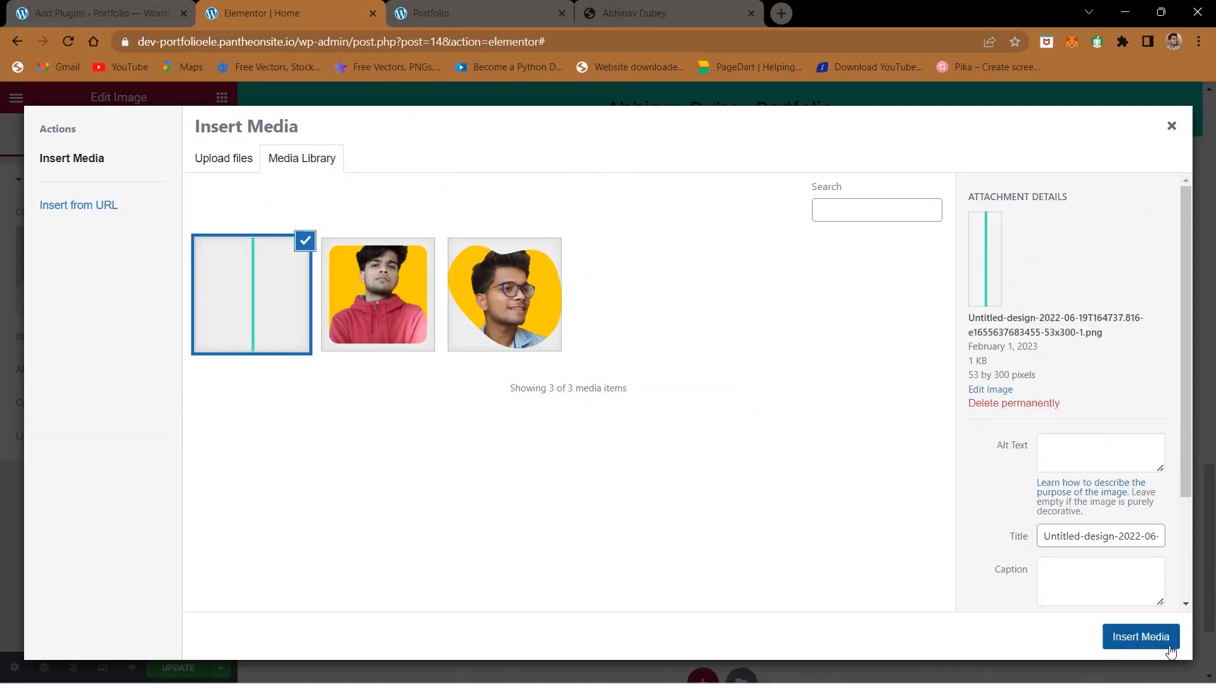
left_click(1169, 652)
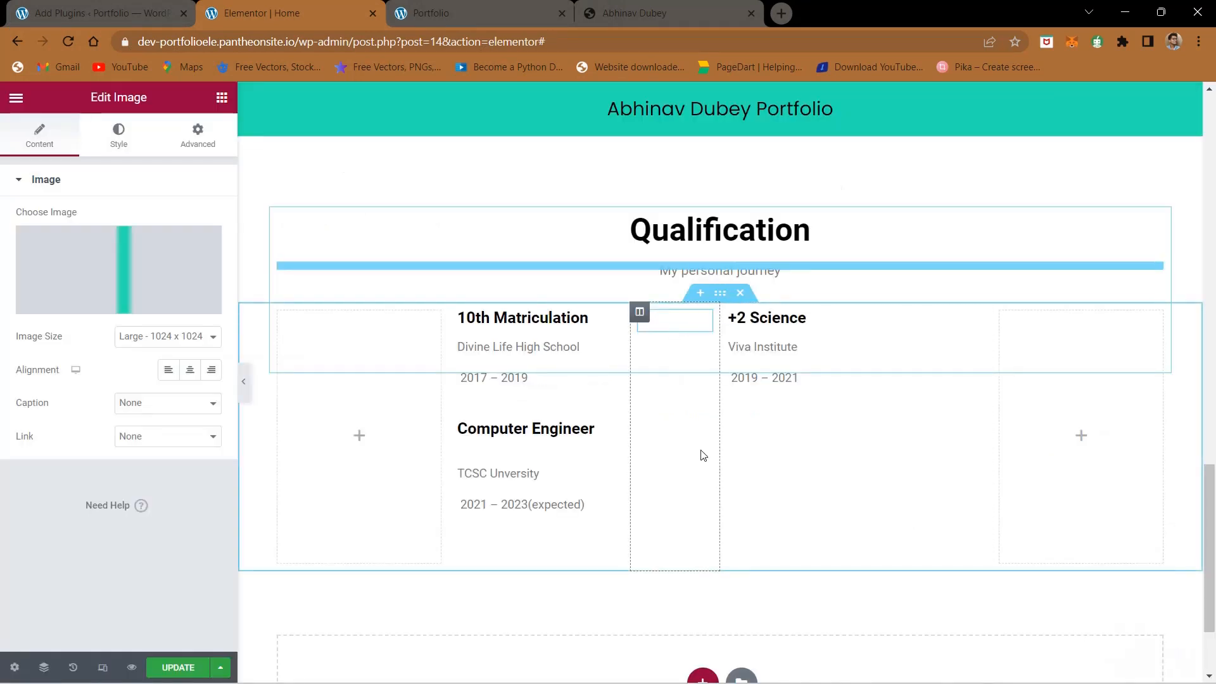
- Set the line image's size to Medium - 300 x 300 and its alignment to center
left_click(141, 337)
left_click(139, 378)
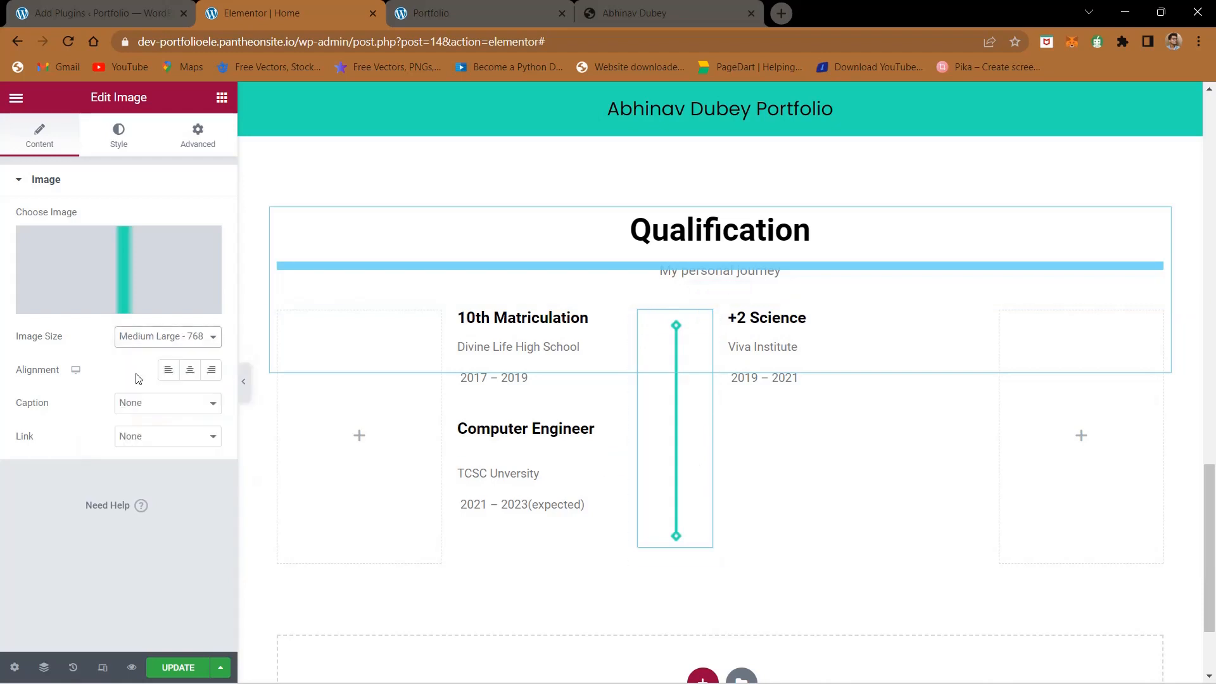
left_click(158, 342)
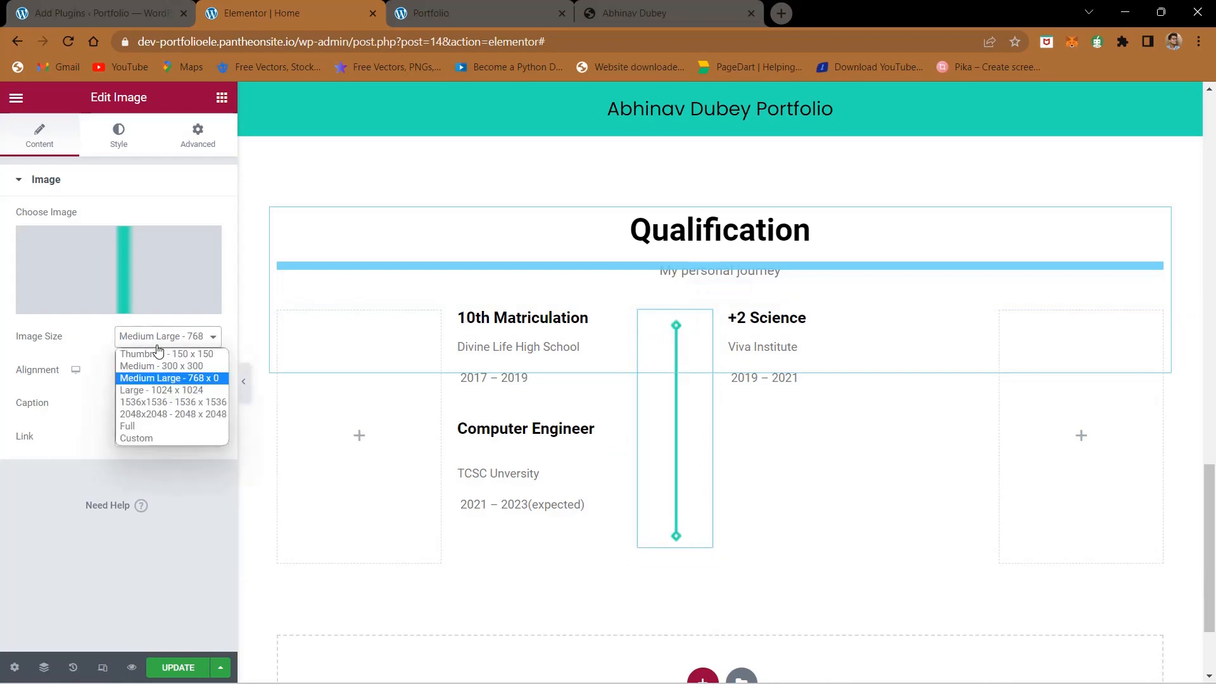
left_click(153, 366)
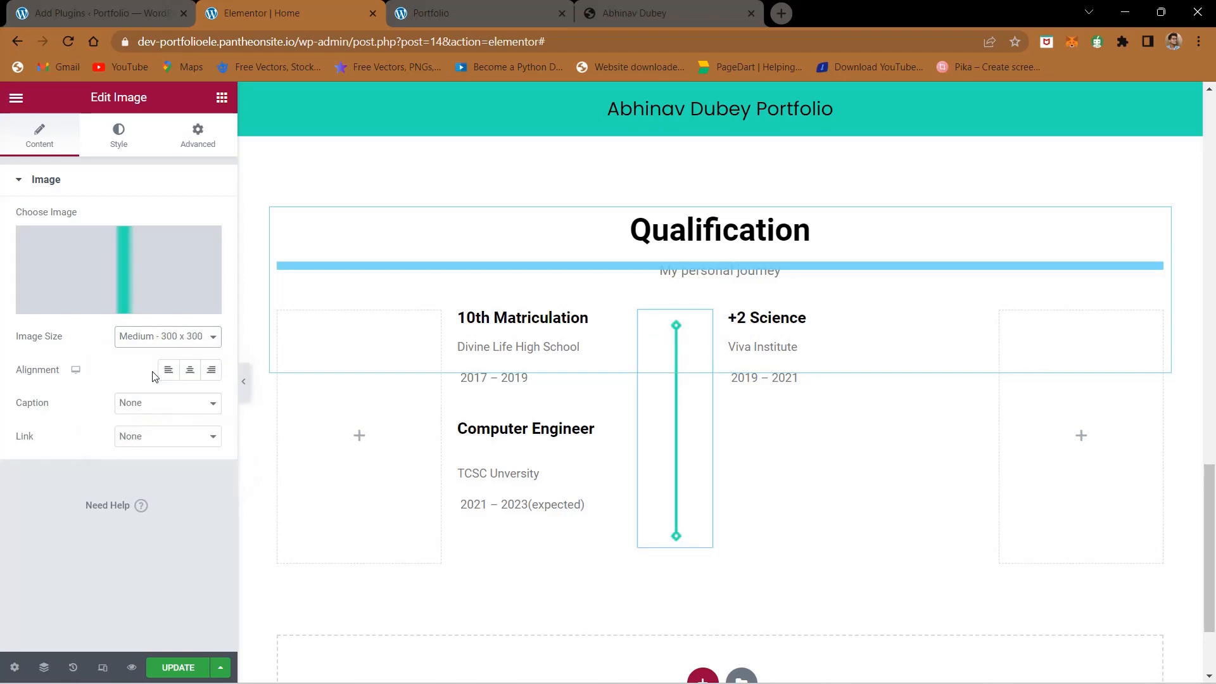
left_click(189, 371)
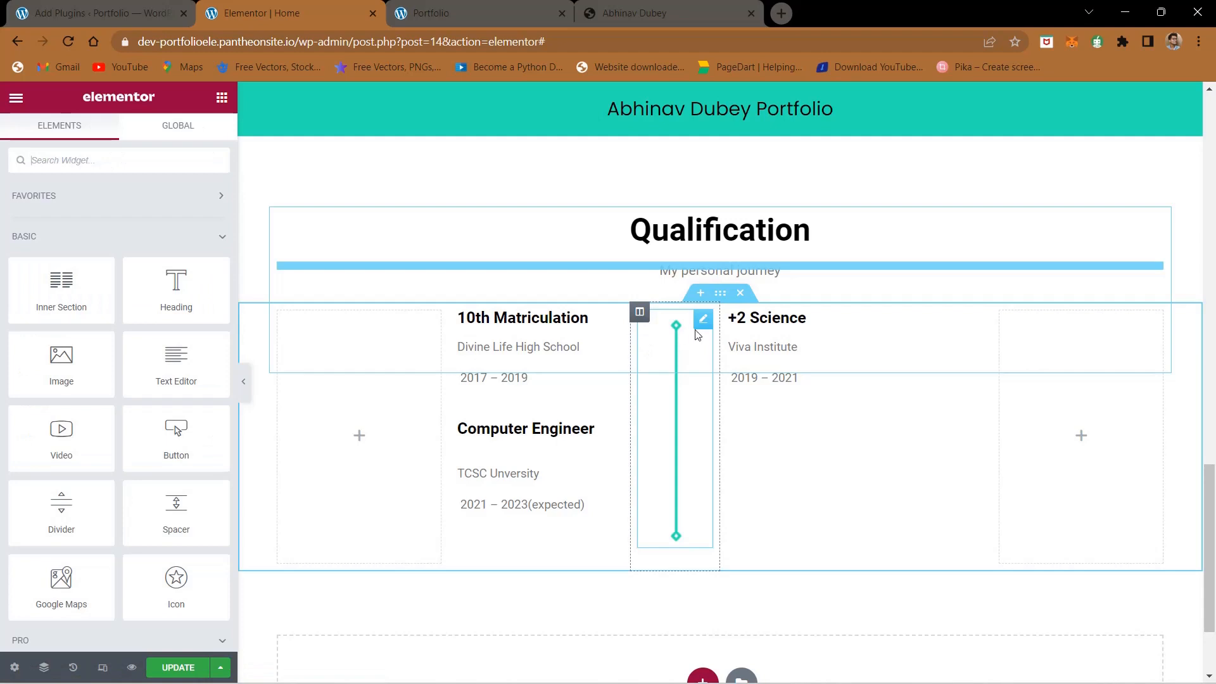
- Set the line image's width to 35% in its style settings and return to its content settings
left_click(702, 320)
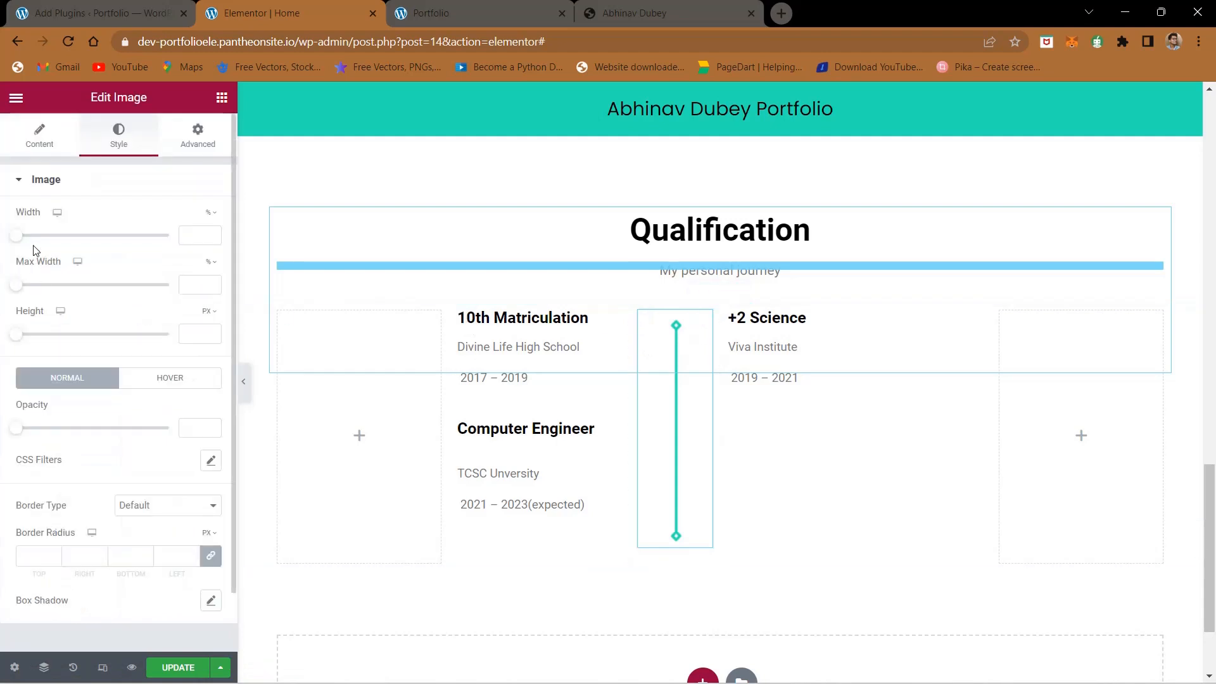
left_click_drag(16, 239, 71, 248)
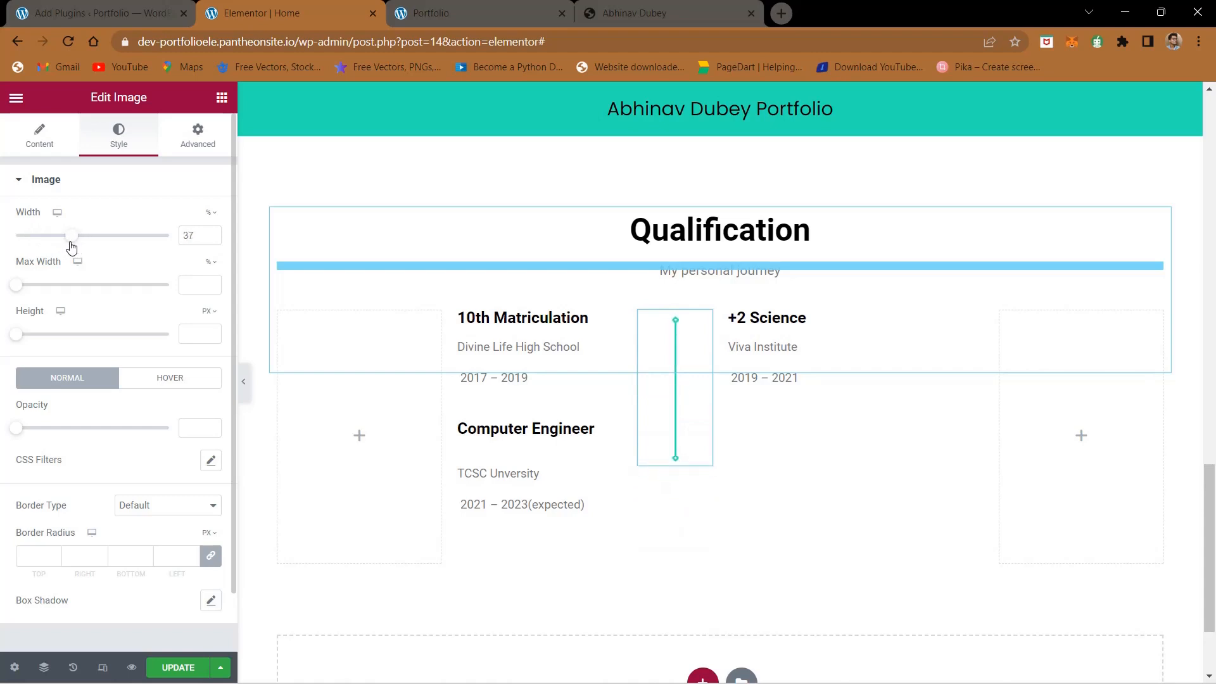
left_click_drag(70, 247, 69, 247)
scroll(116, 380, "down", 1)
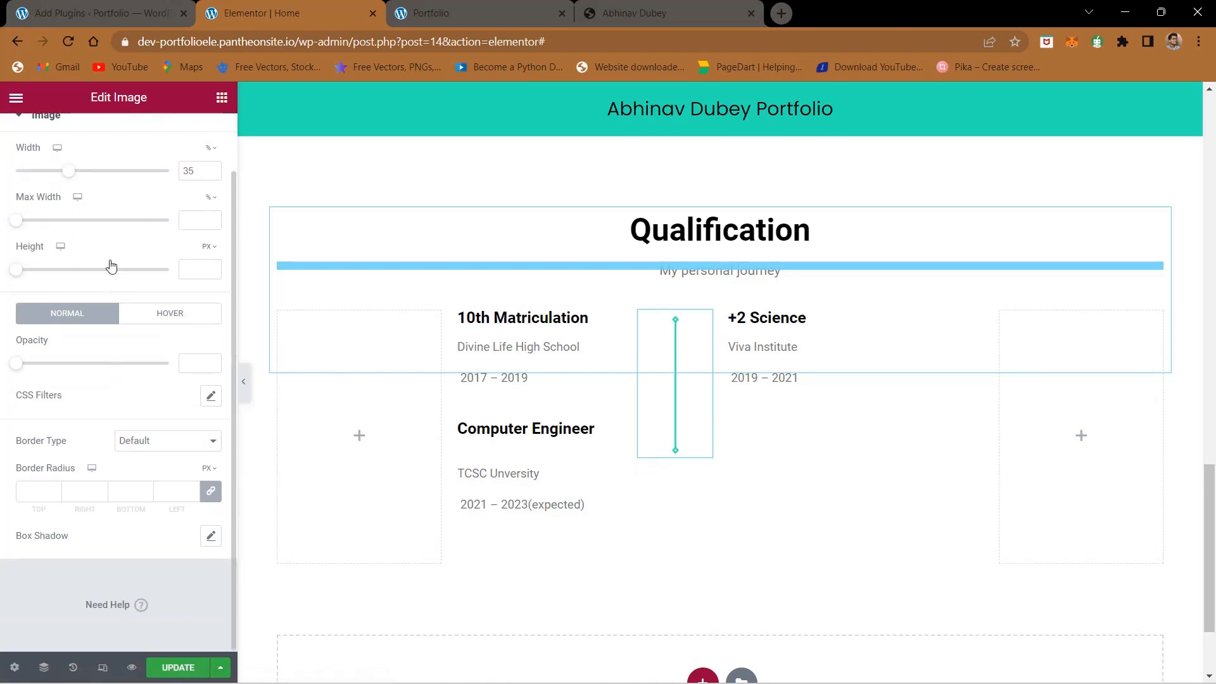
scroll(111, 265, "up", 1)
left_click(46, 143)
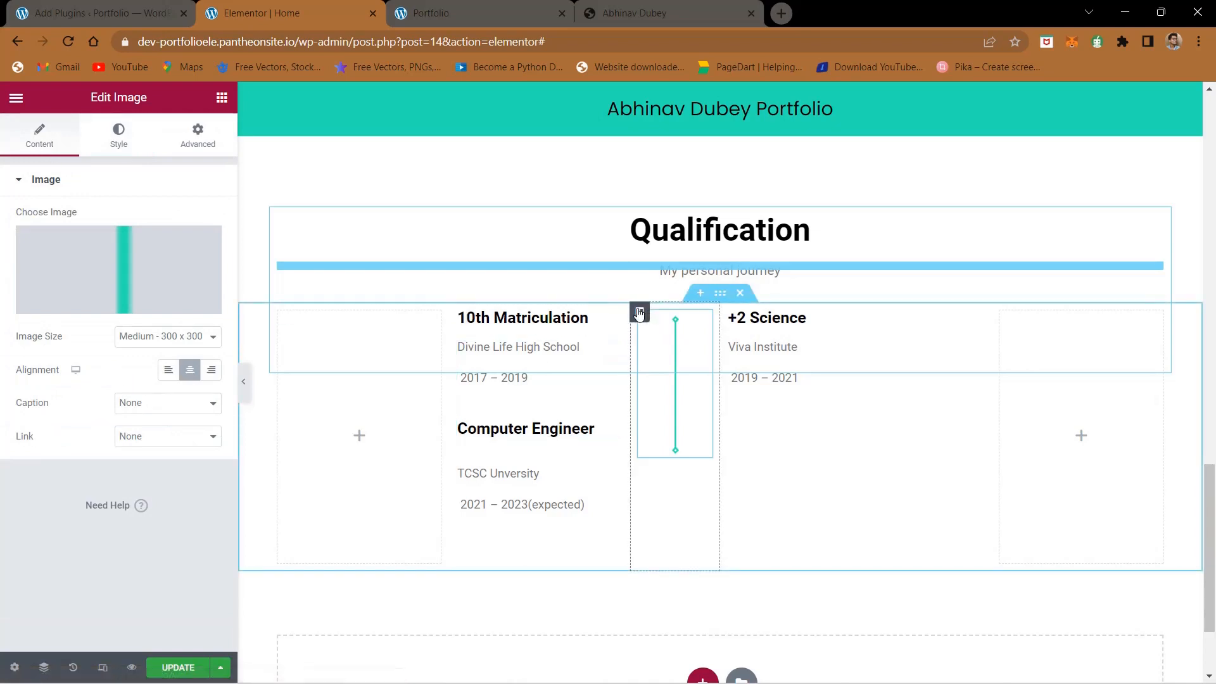
- Set the line image column's vertical alignment to Middle and horizontal alignment to Center, and save the page
left_click(639, 311)
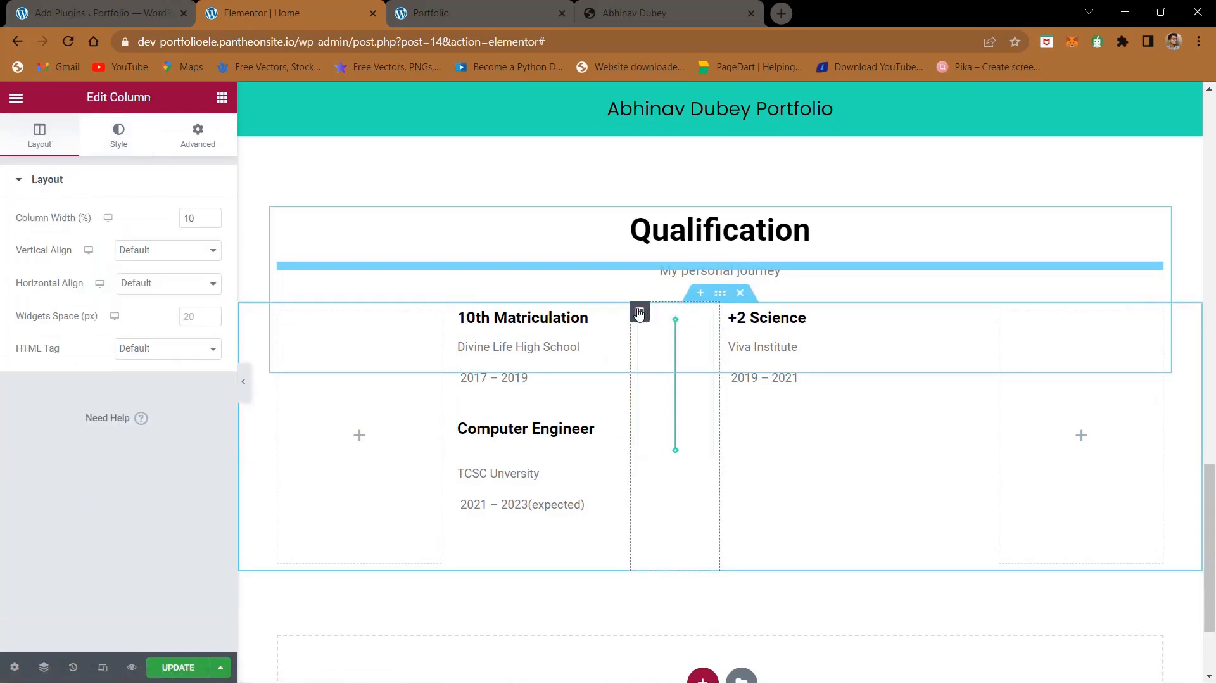
left_click(148, 254)
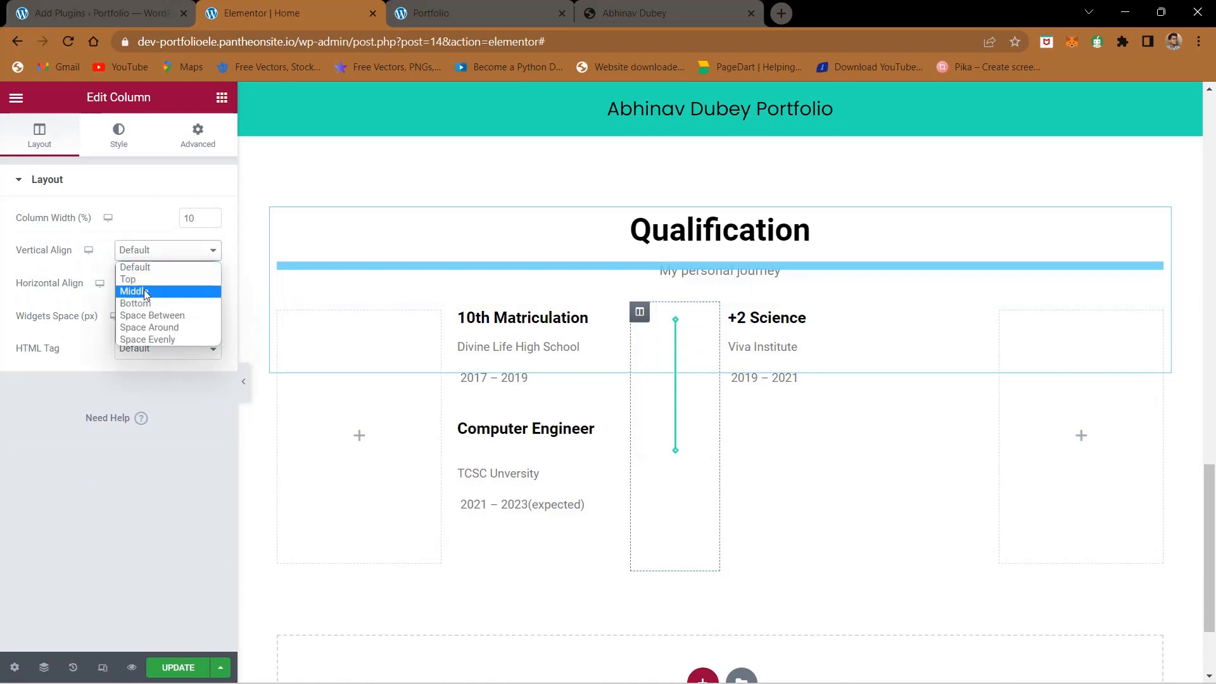
left_click(143, 291)
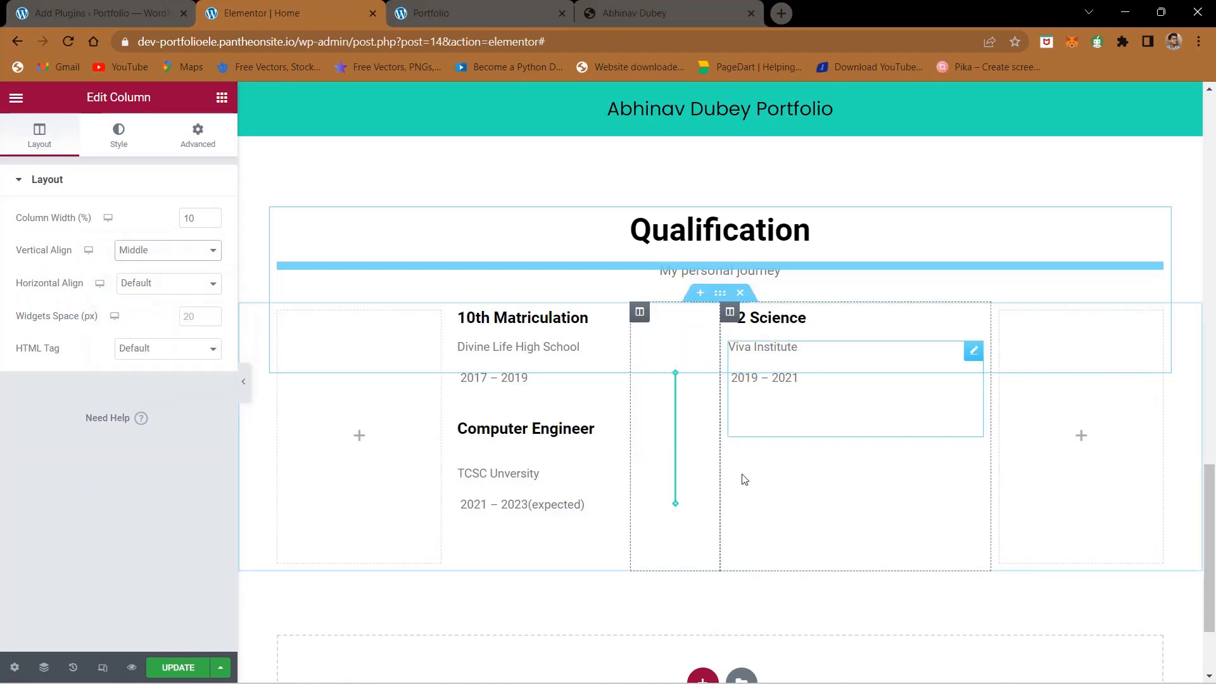
left_click(145, 284)
left_click(145, 325)
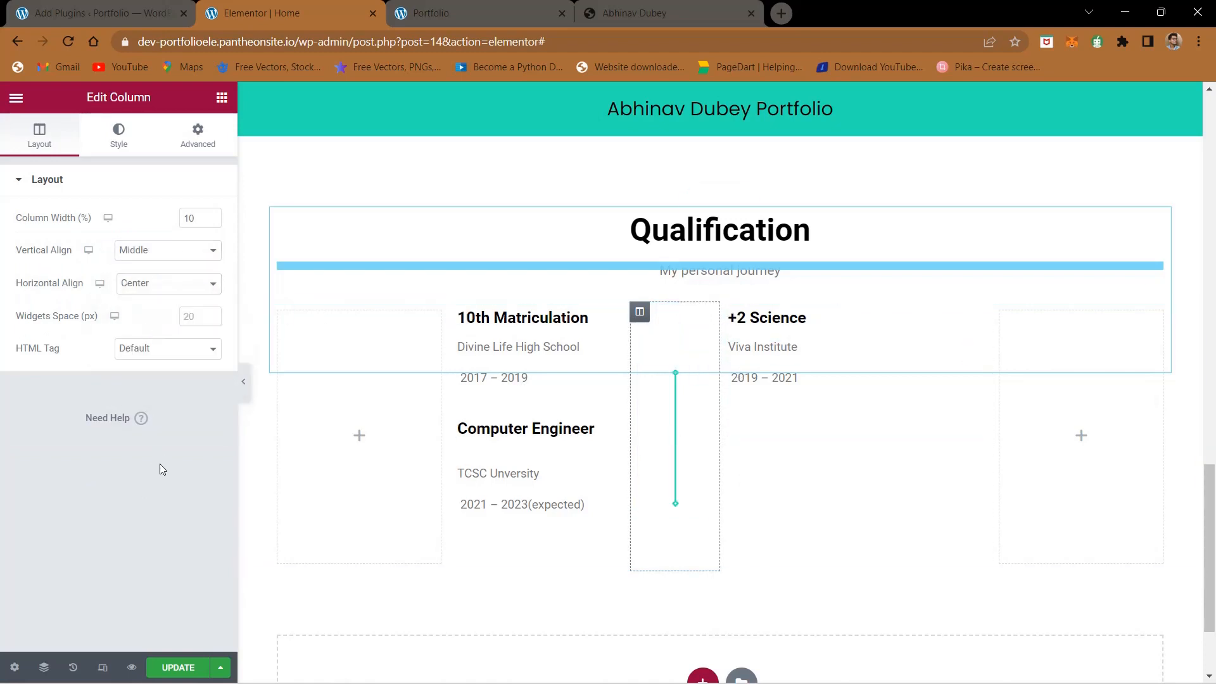
left_click(180, 668)
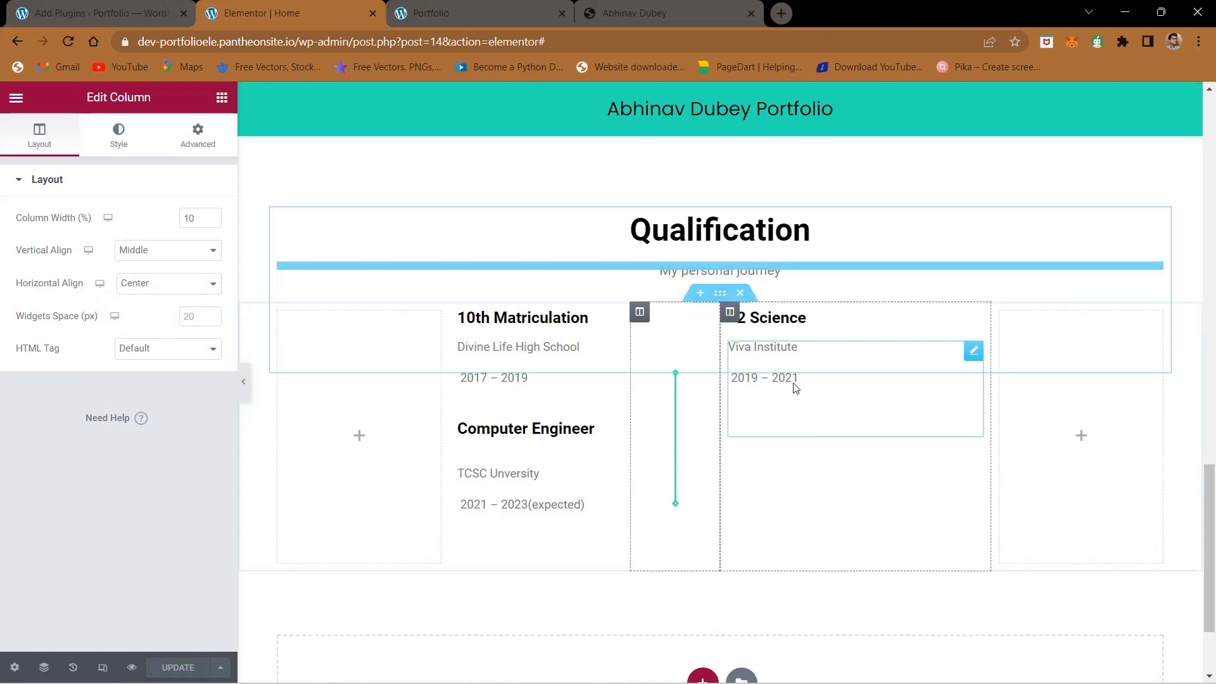
- Set the +2 Science column's vertical alignment to Middle and horizontal alignment to Center, and save the page
left_click(732, 316)
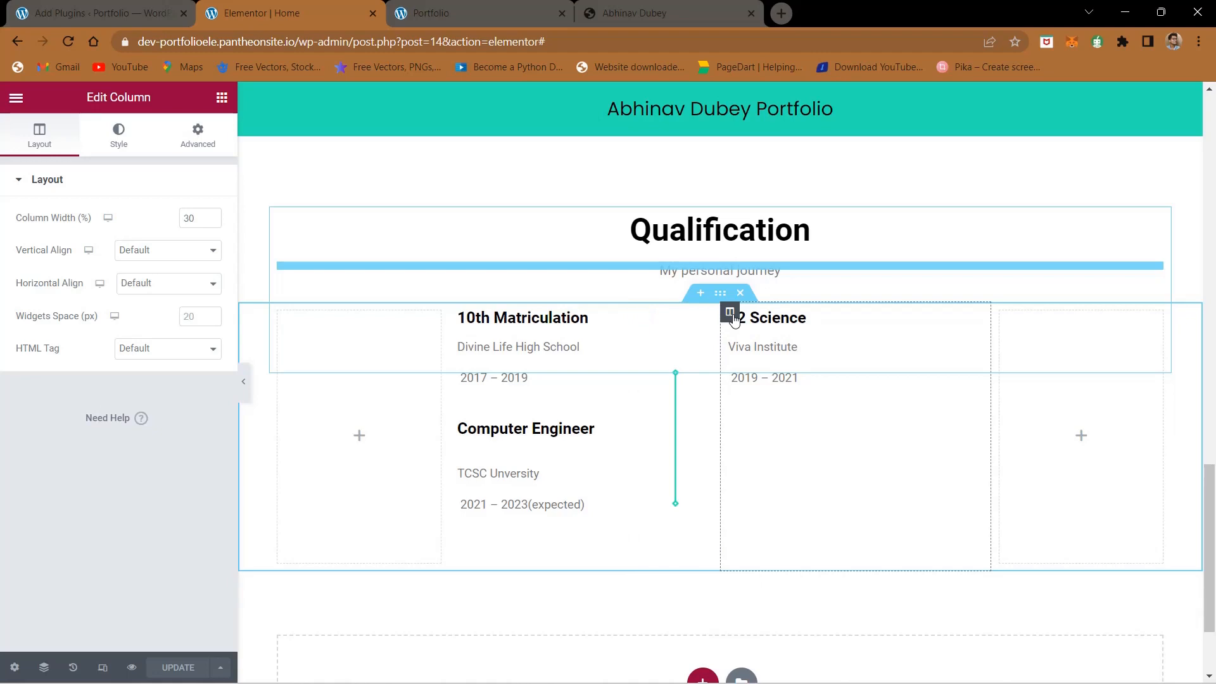
left_click(130, 285)
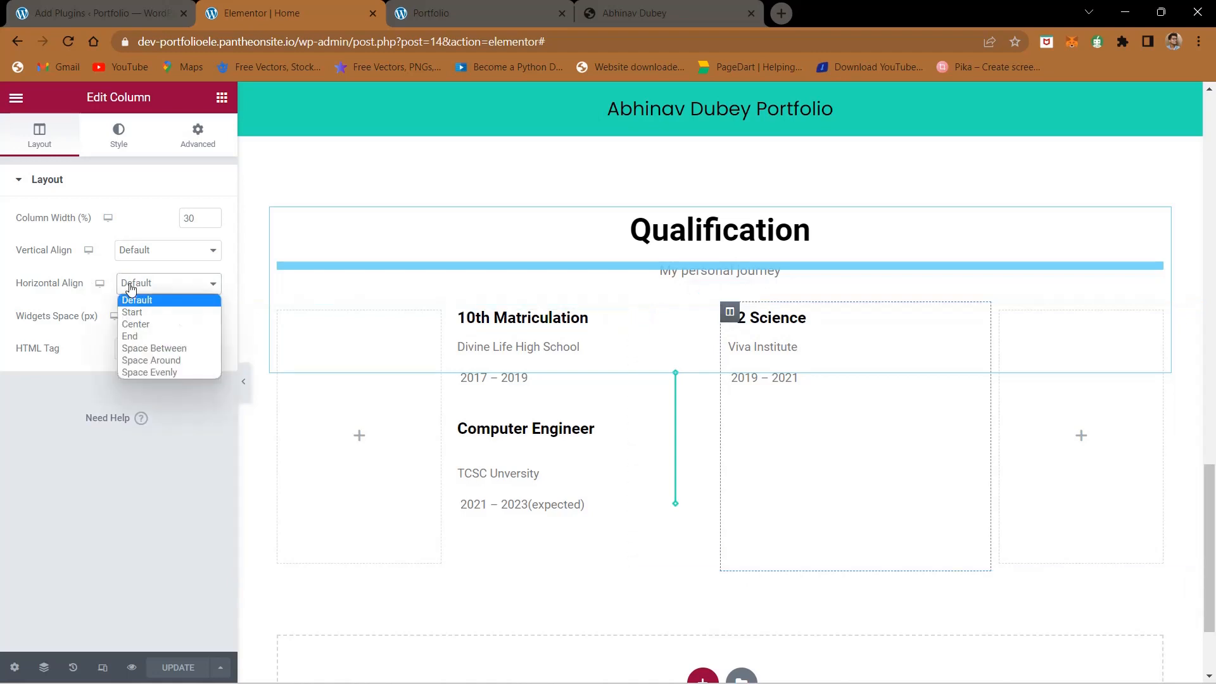
left_click(131, 326)
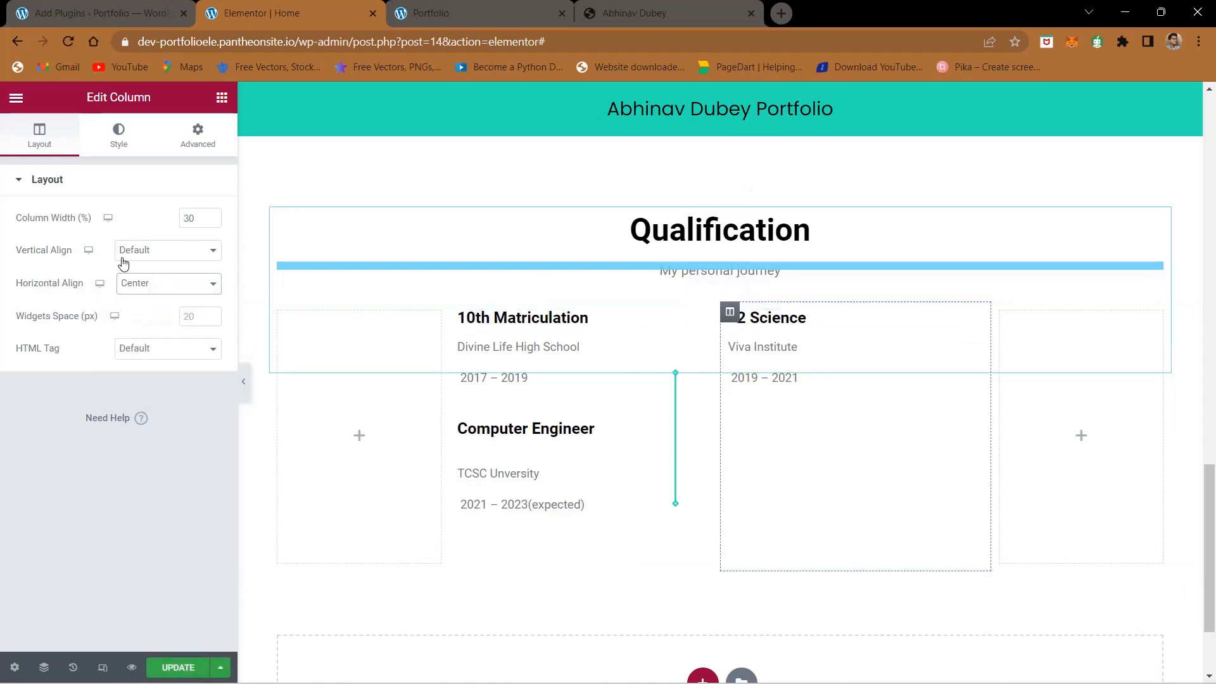
left_click(124, 259)
left_click(131, 287)
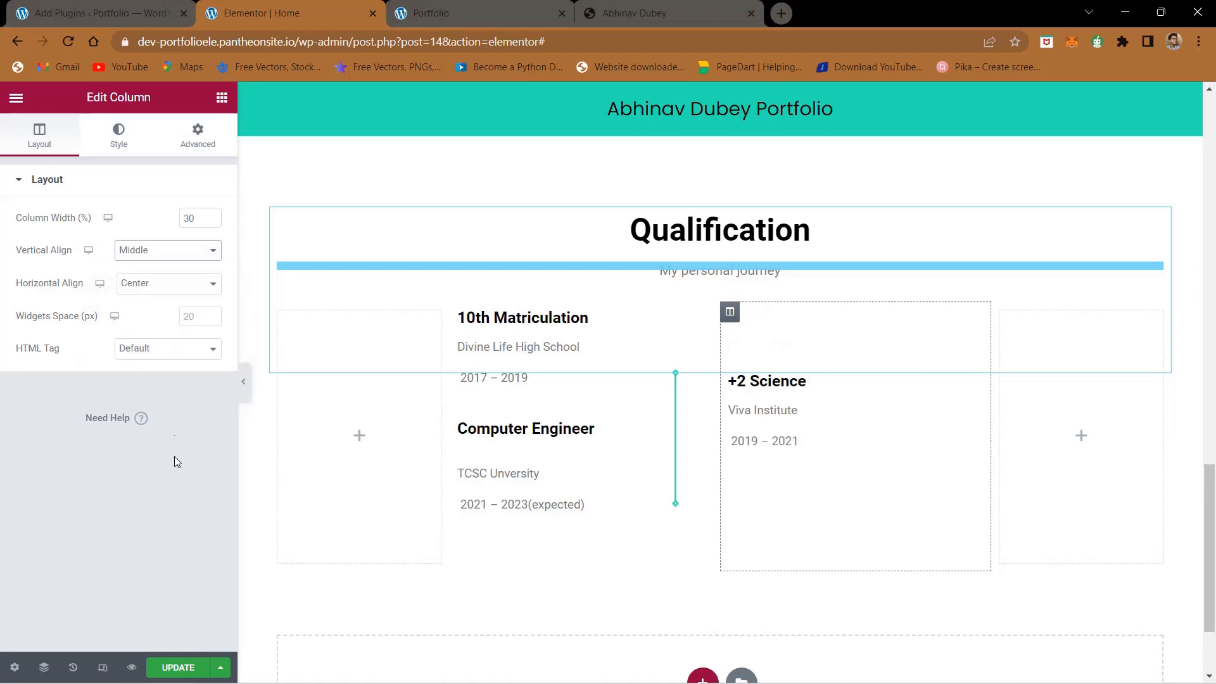
left_click(178, 668)
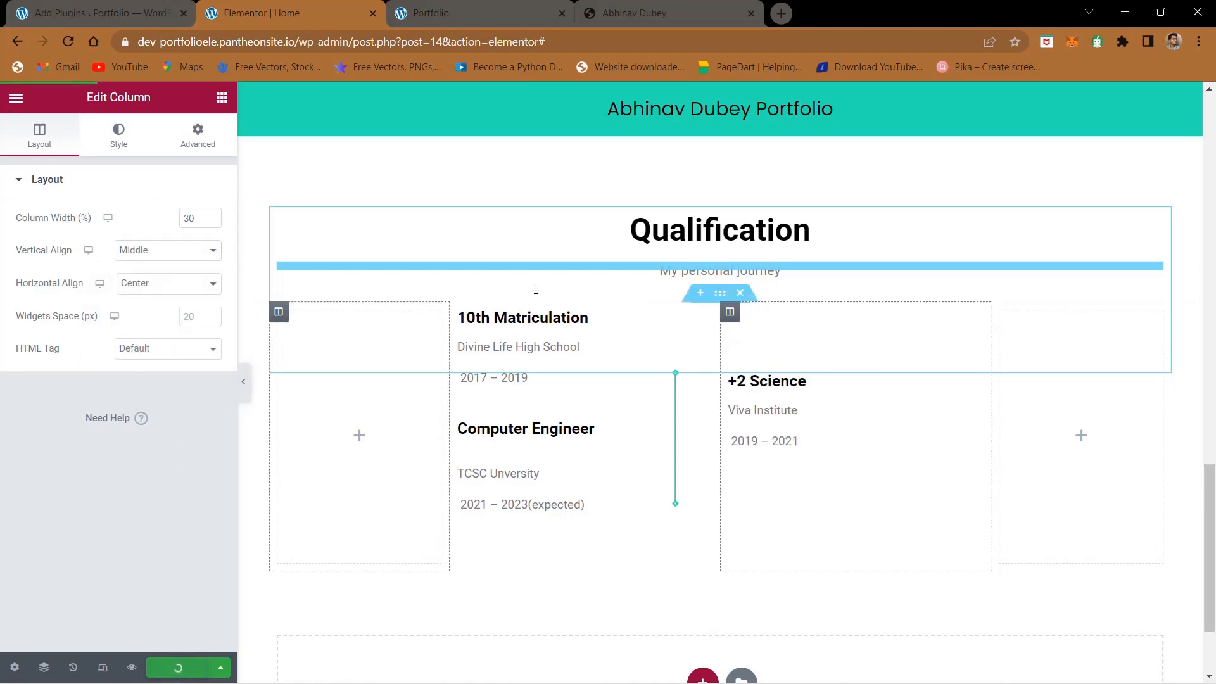
- Set the 10th Matriculation column's vertical alignment to Middle and horizontal alignment to Center, and save the page
left_click(459, 312)
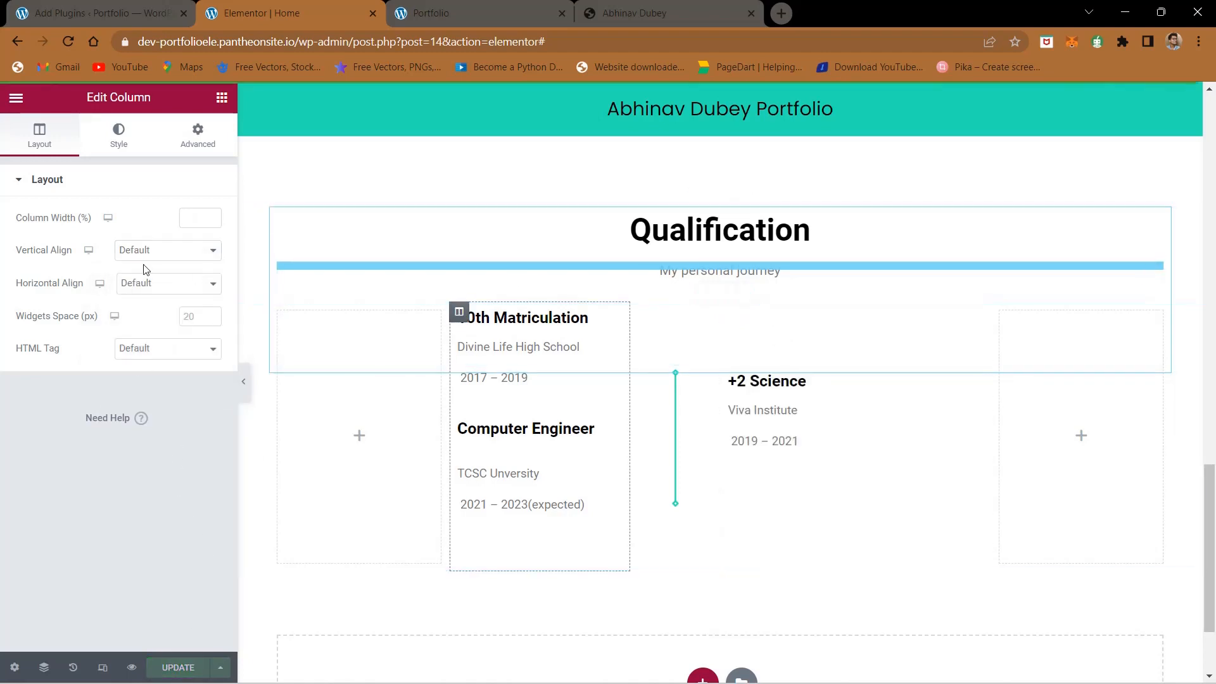
left_click(152, 250)
left_click(140, 291)
left_click(151, 284)
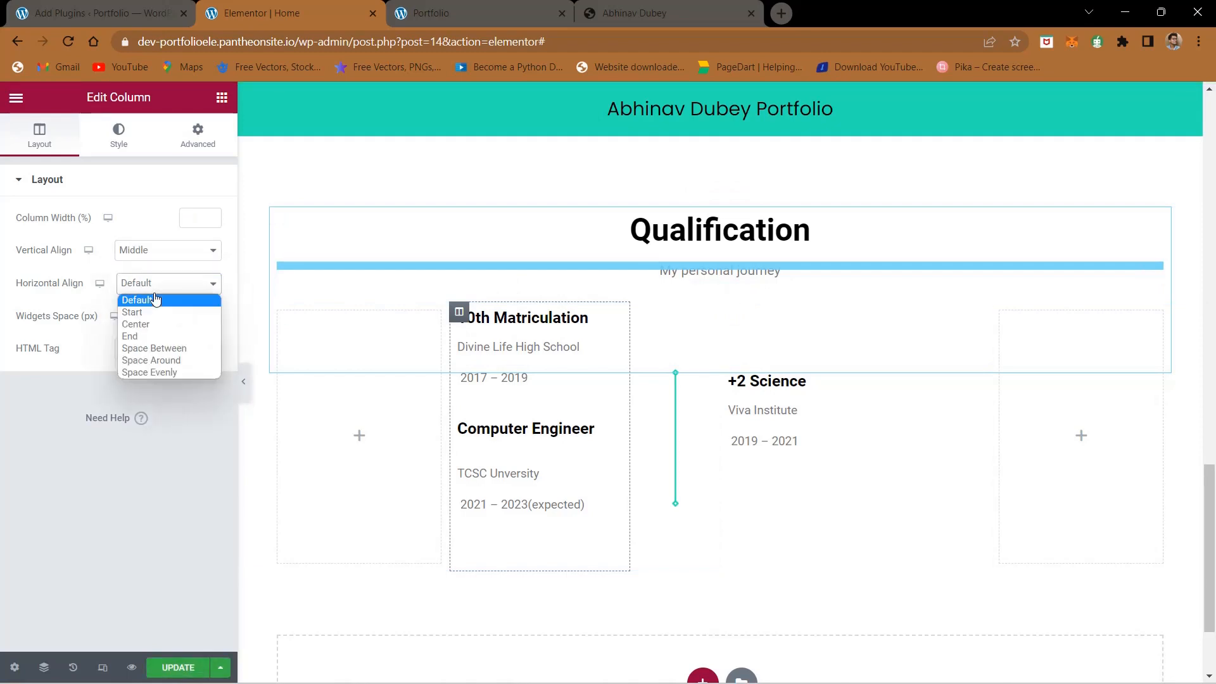
left_click(152, 318)
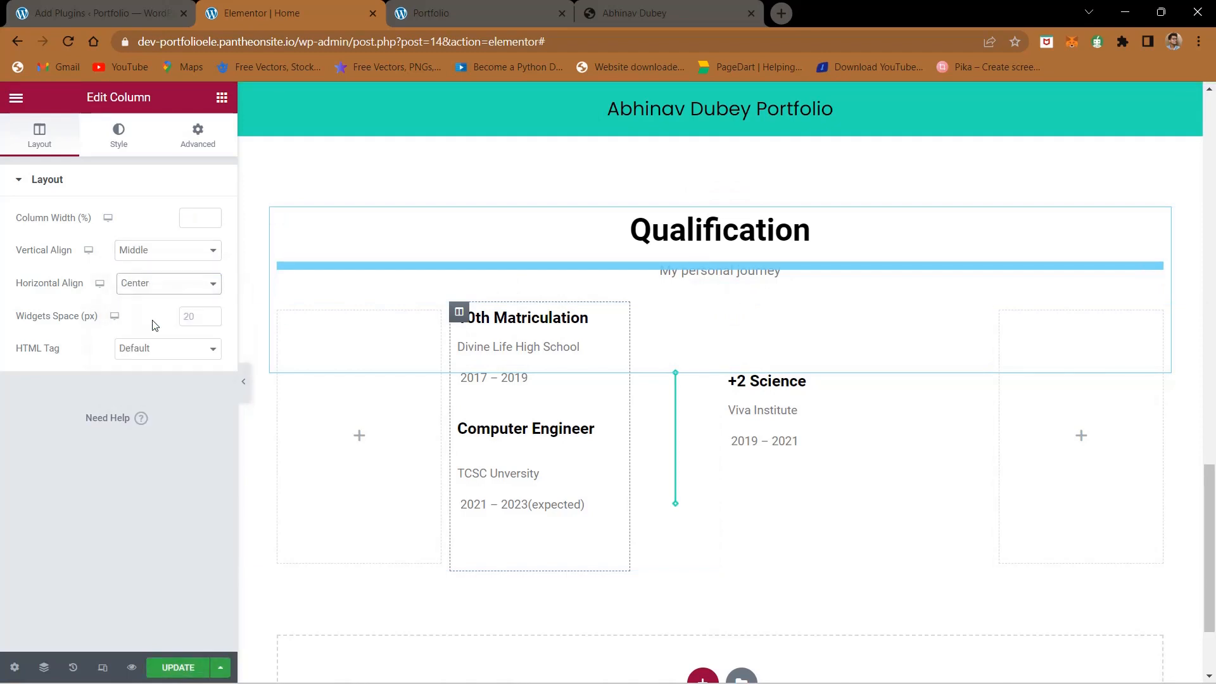
left_click(180, 667)
- Compare the live page's Qualification section with the reference portfolio, examine the reference's Contact Me section, and return to the page editor
left_click(464, 5)
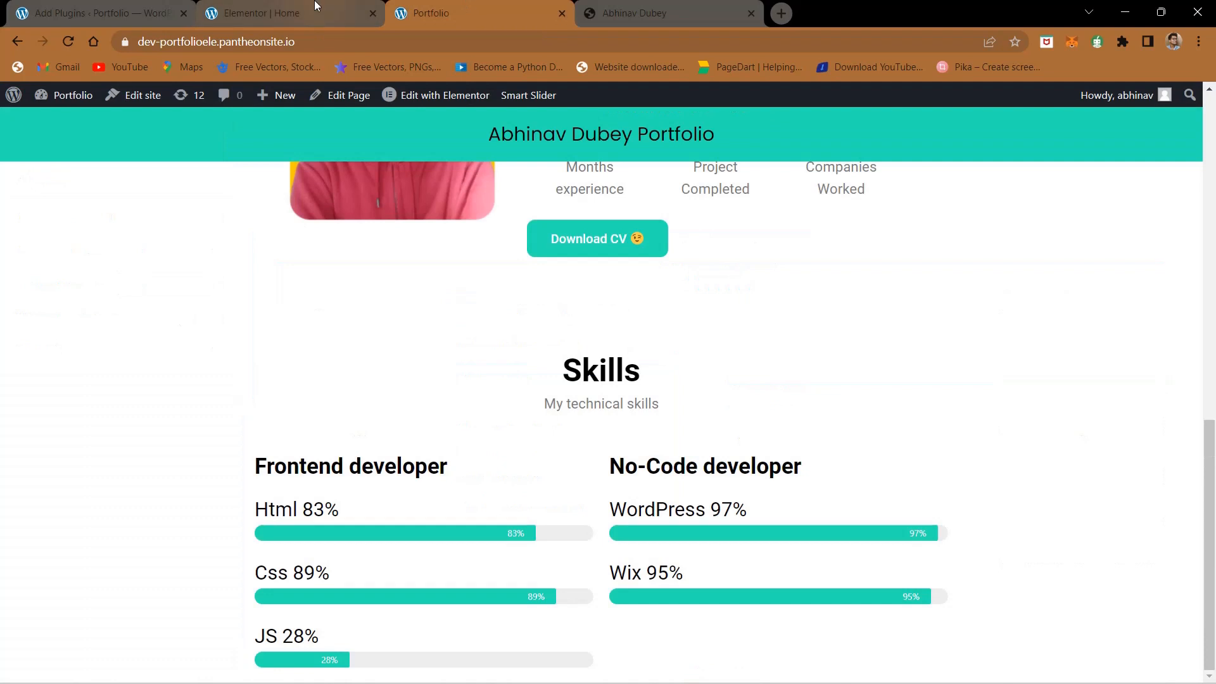
scroll(566, 346, "down", 7)
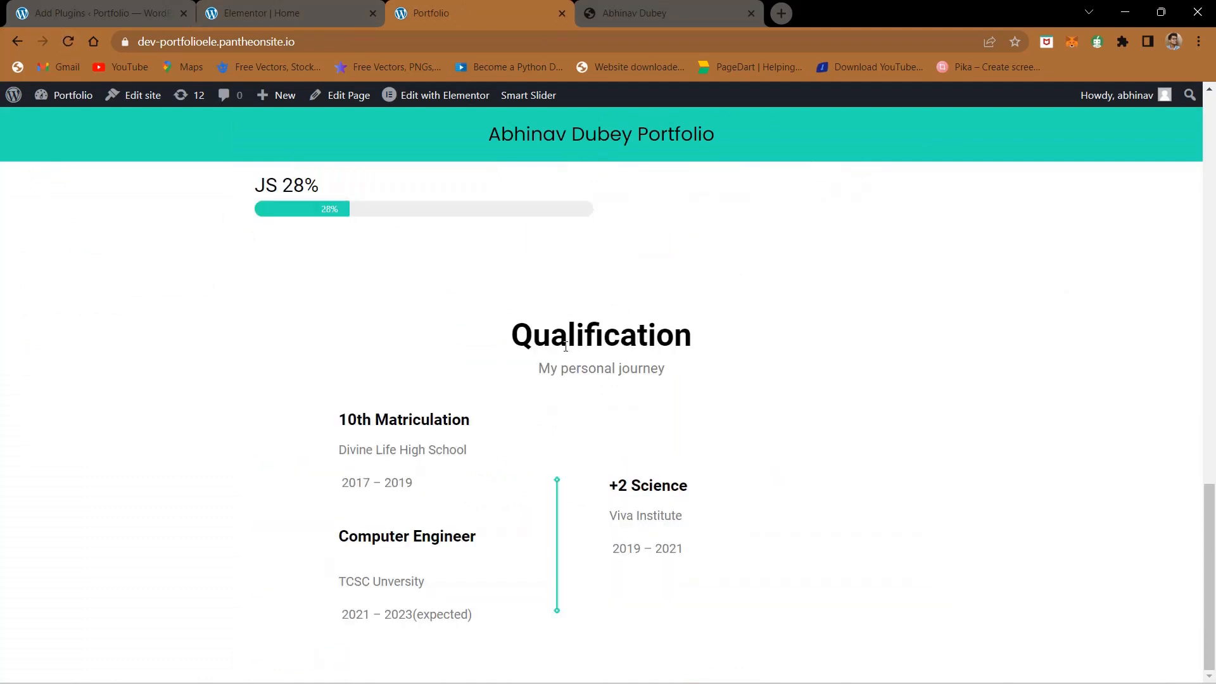
left_click(596, 4)
scroll(551, 346, "up", 2)
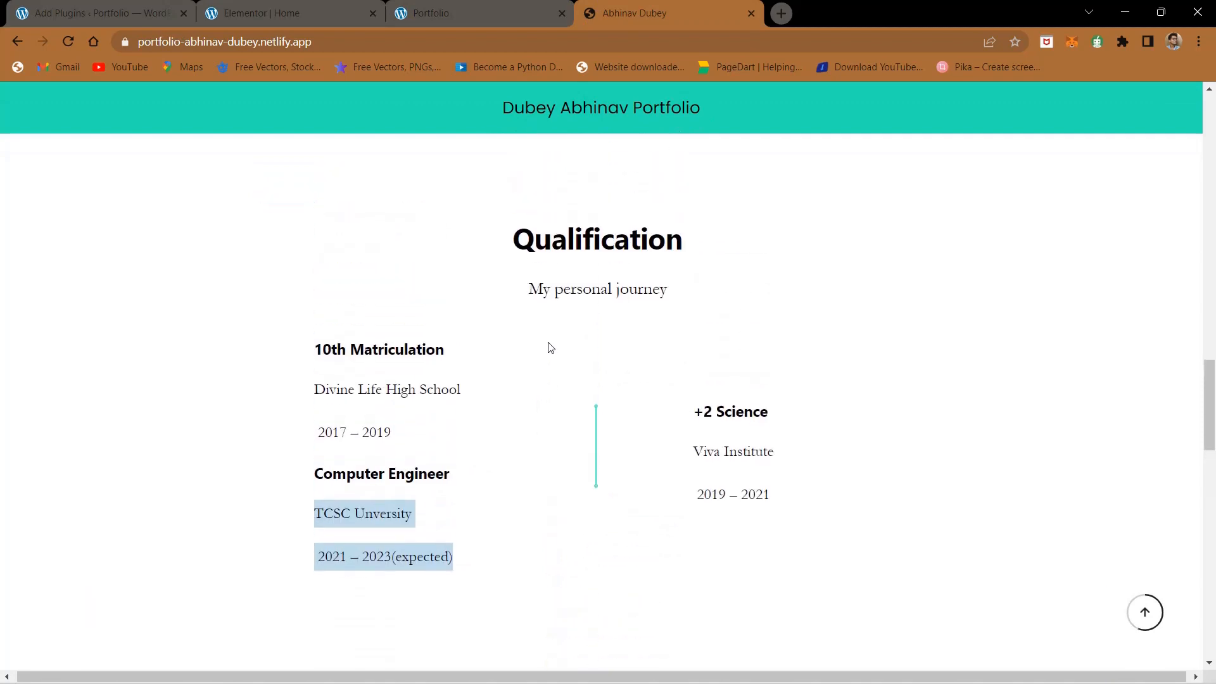
left_click(475, 5)
left_click(629, 5)
scroll(578, 348, "down", 10)
scroll(578, 345, "up", 2)
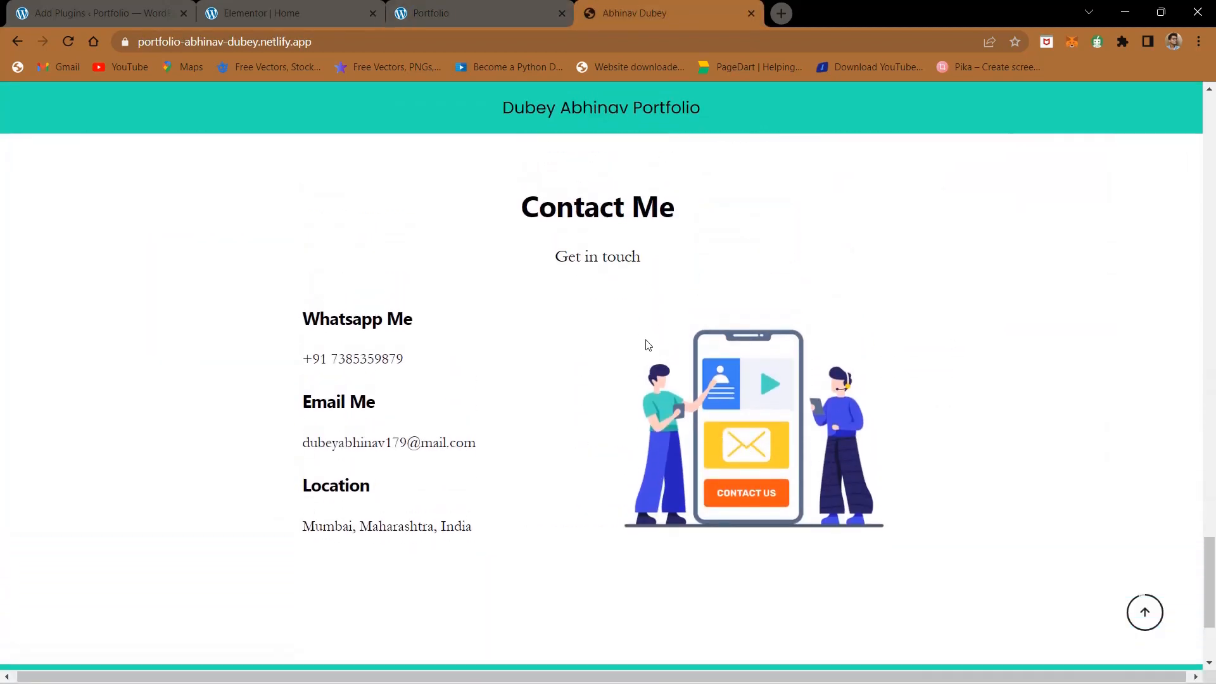
left_click(391, 6)
left_click(330, 3)
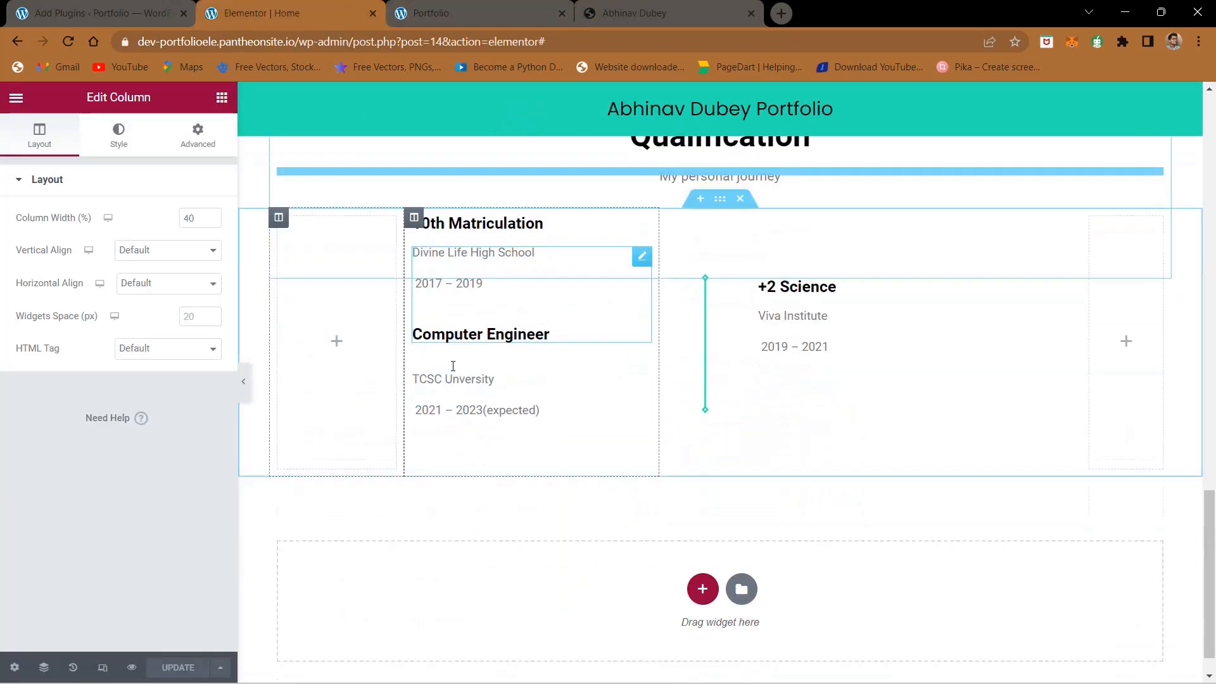
- Duplicate the empty spacer section above the Qualification heading, and duplicate the Qualification heading section
scroll(502, 545, "down", 2)
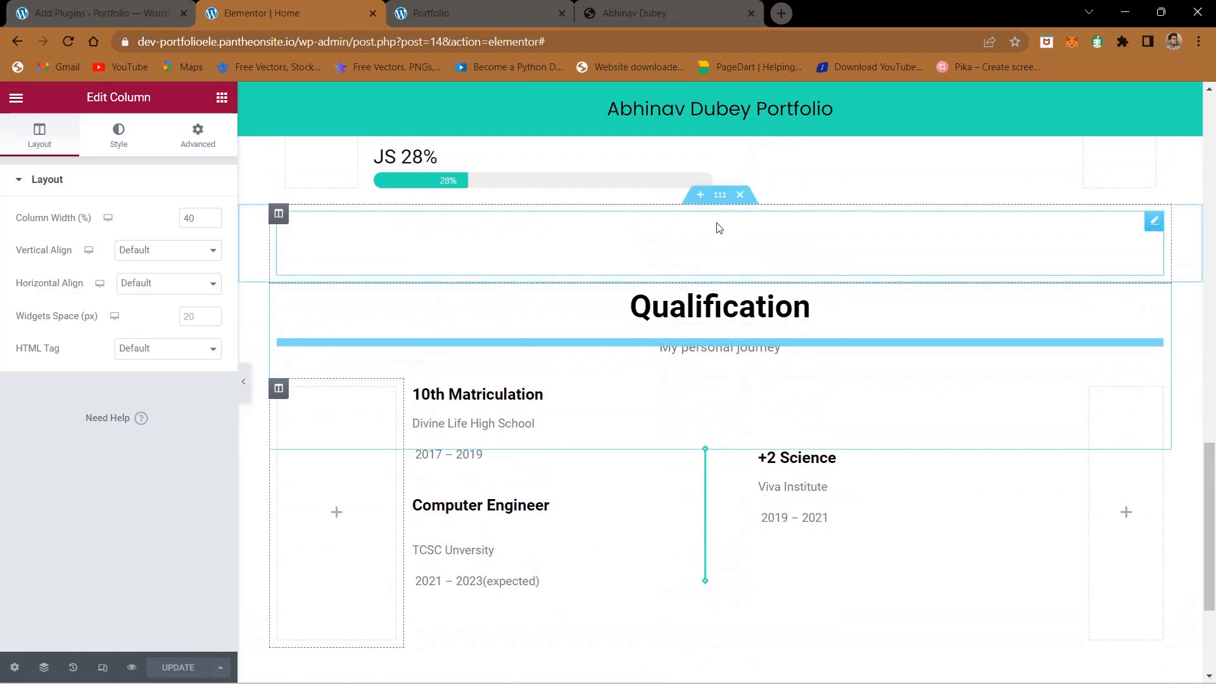
right_click(724, 200)
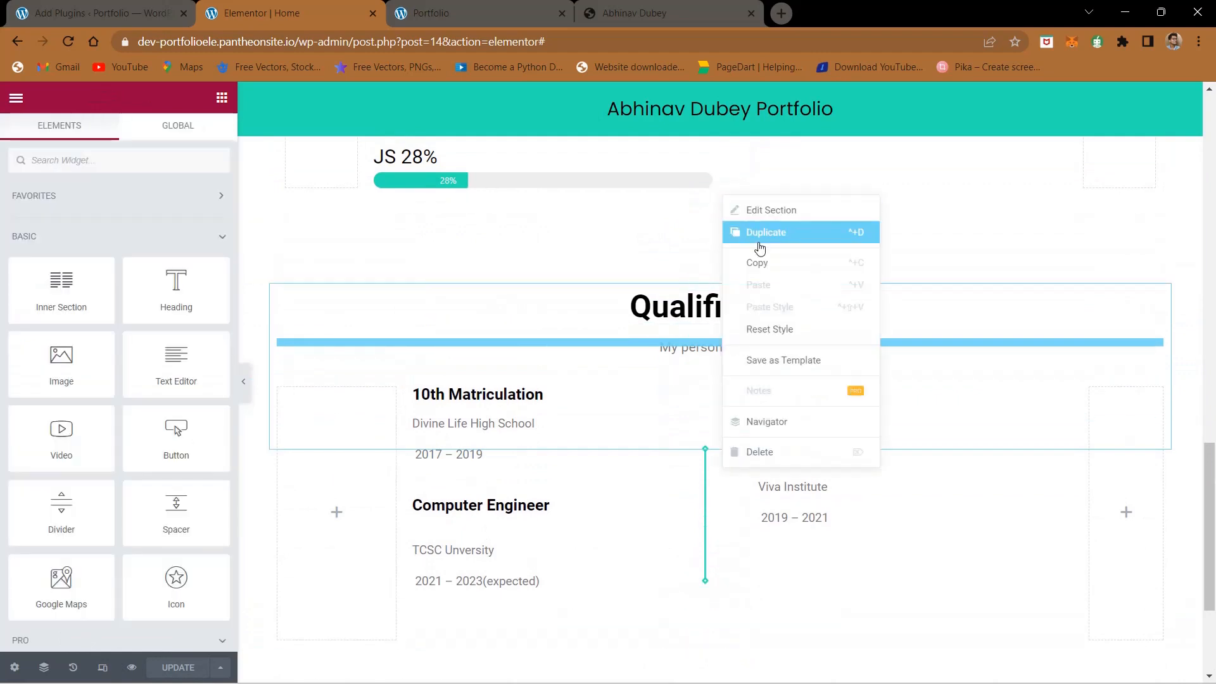
left_click(756, 239)
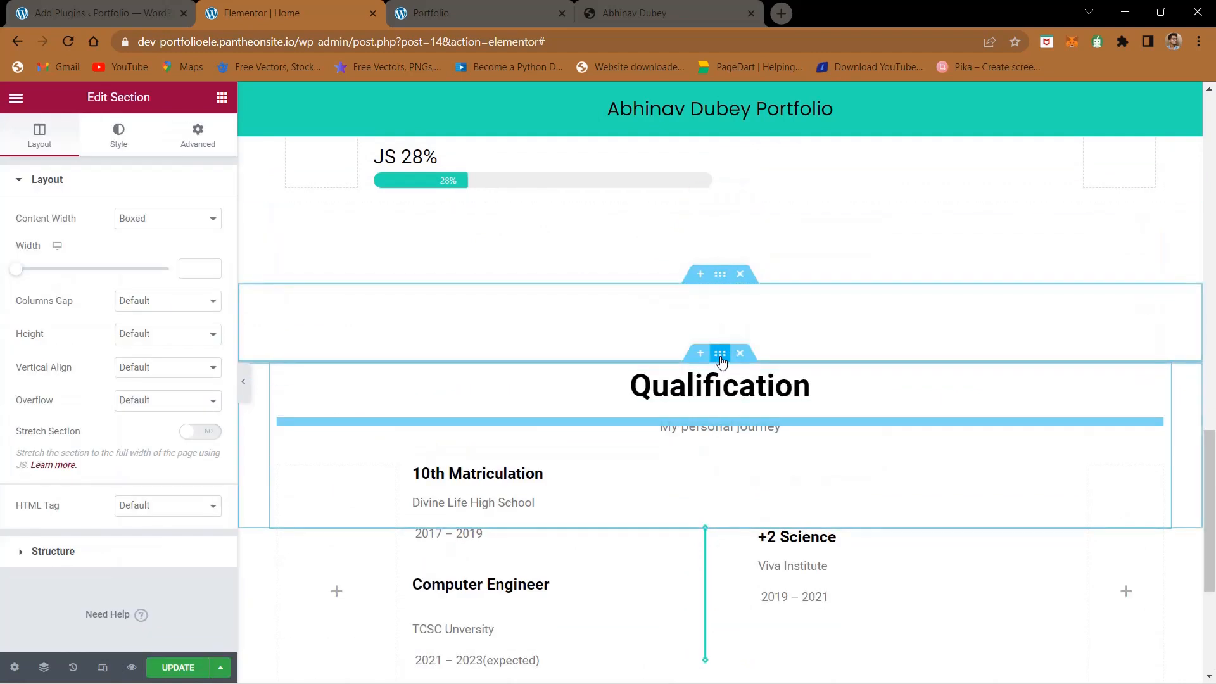
right_click(722, 361)
left_click(735, 394)
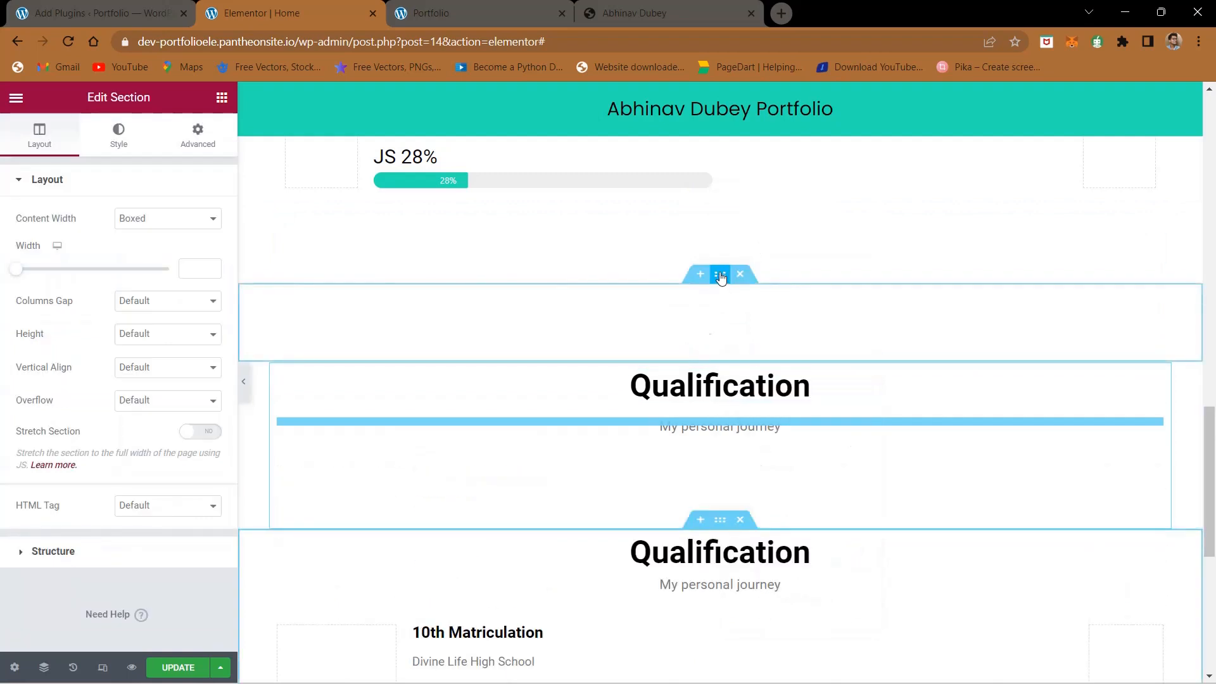
- Move one spacer section and one Qualification heading section below the education entries at the end of the page
left_click_drag(720, 277, 712, 630)
scroll(712, 630, "down", 3)
scroll(713, 630, "up", 4)
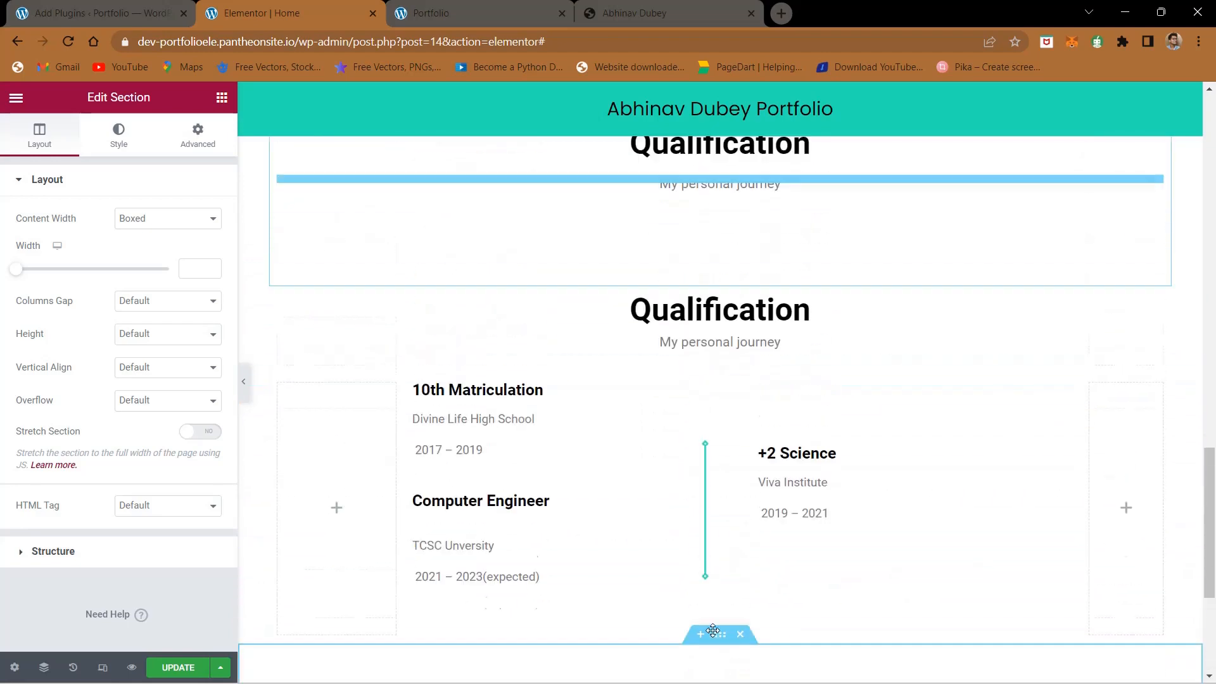
scroll(713, 631, "up", 2)
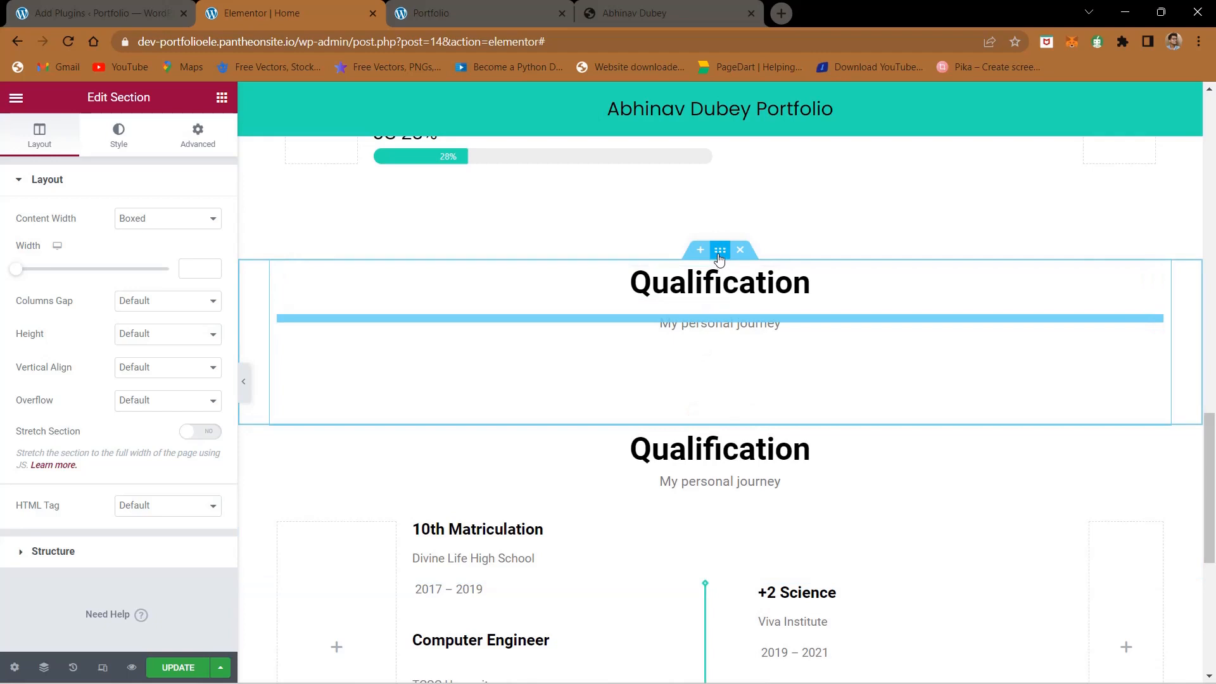
left_click_drag(719, 257, 692, 444)
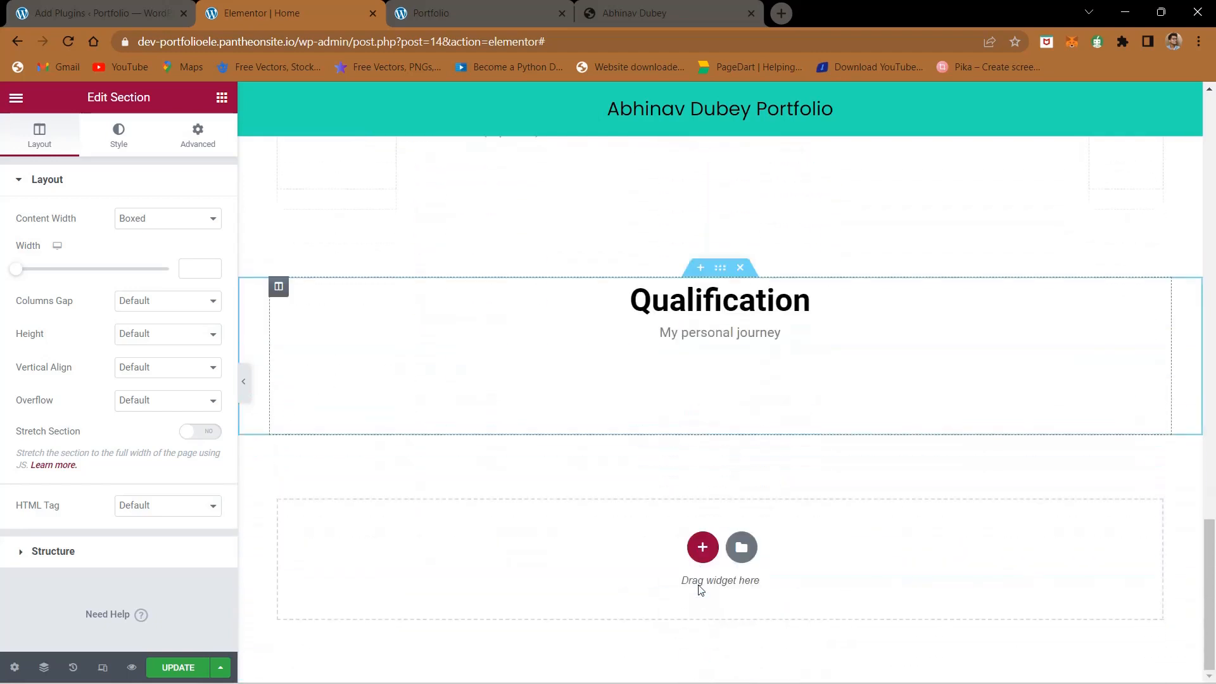
- Open the structure choices for a new section and check the layout of the reference site's Contact Me section
left_click(701, 546)
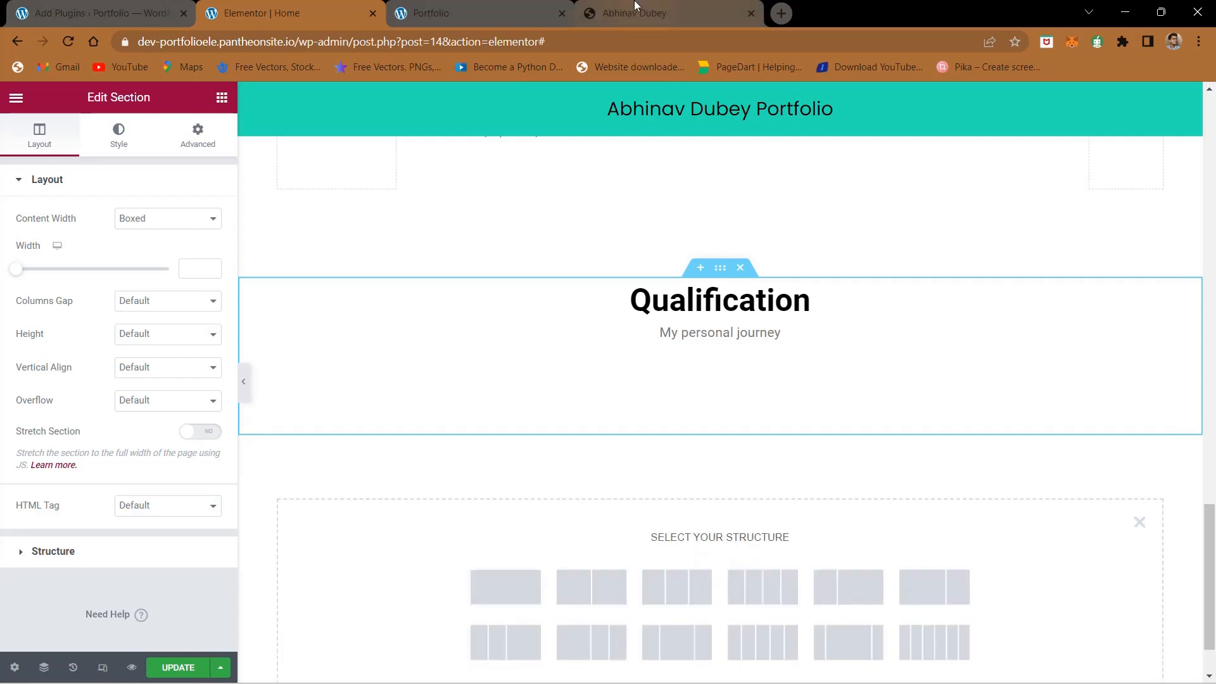
scroll(605, 260, "up", 6)
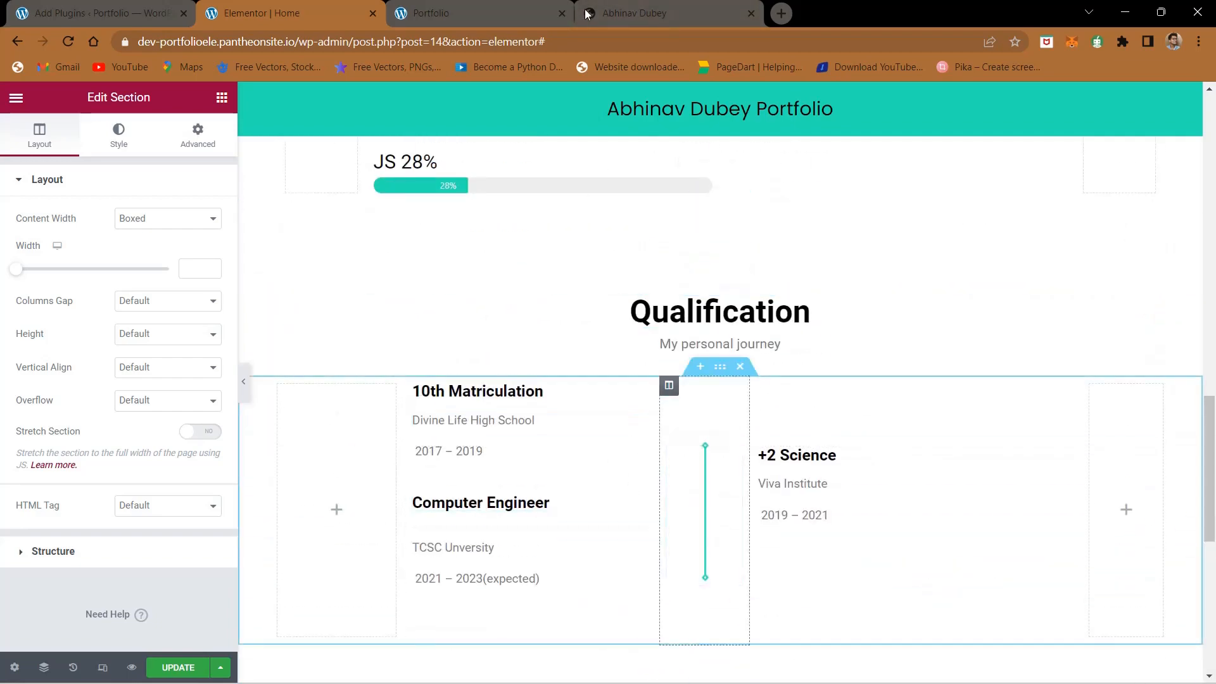
left_click(621, 5)
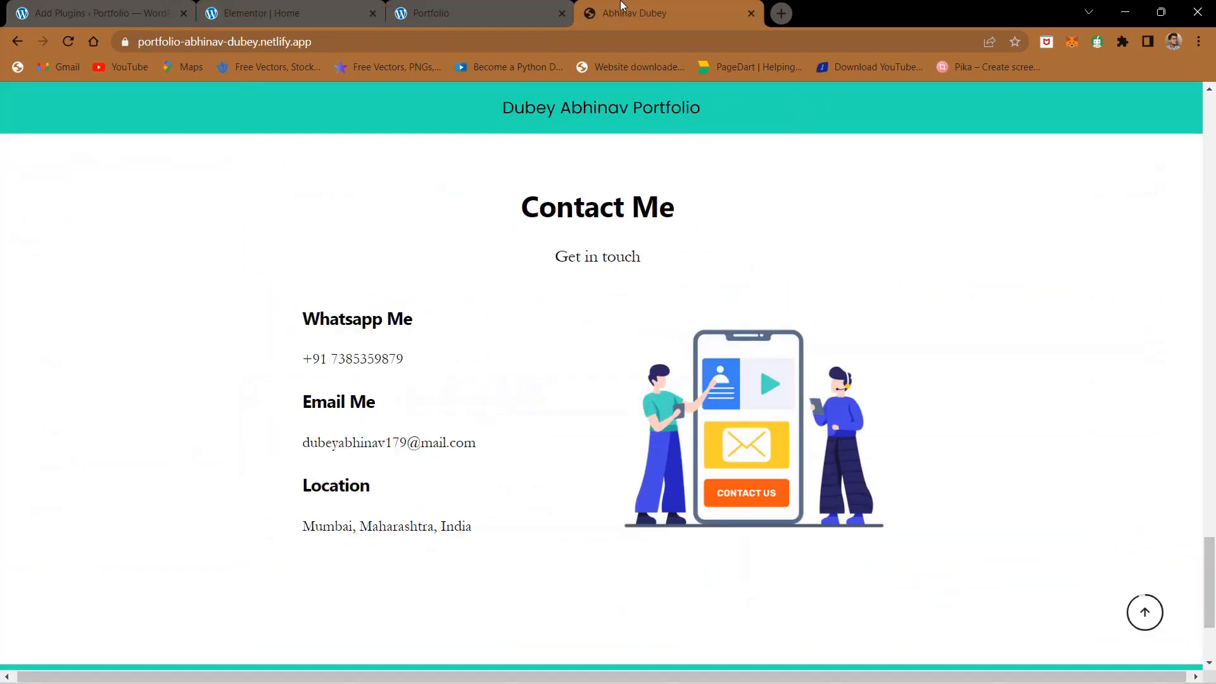
left_click(467, 5)
left_click(378, 6)
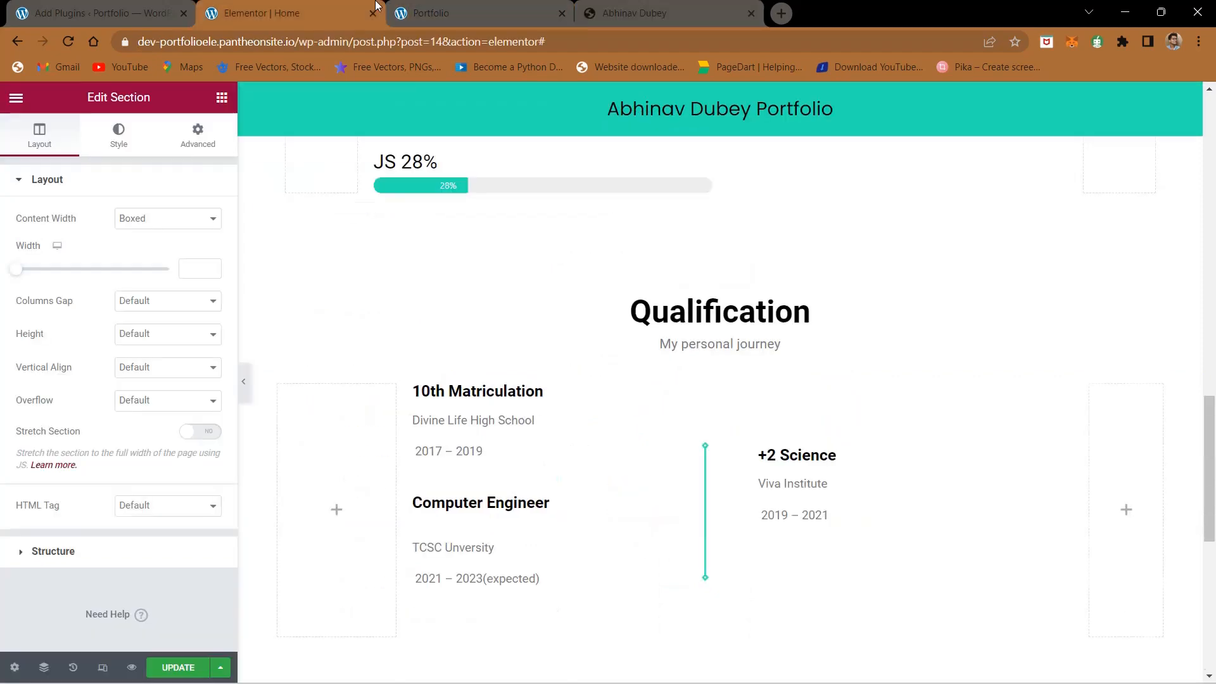
- Duplicate the education entries section and place the copy beneath the second Qualification heading
right_click(719, 372)
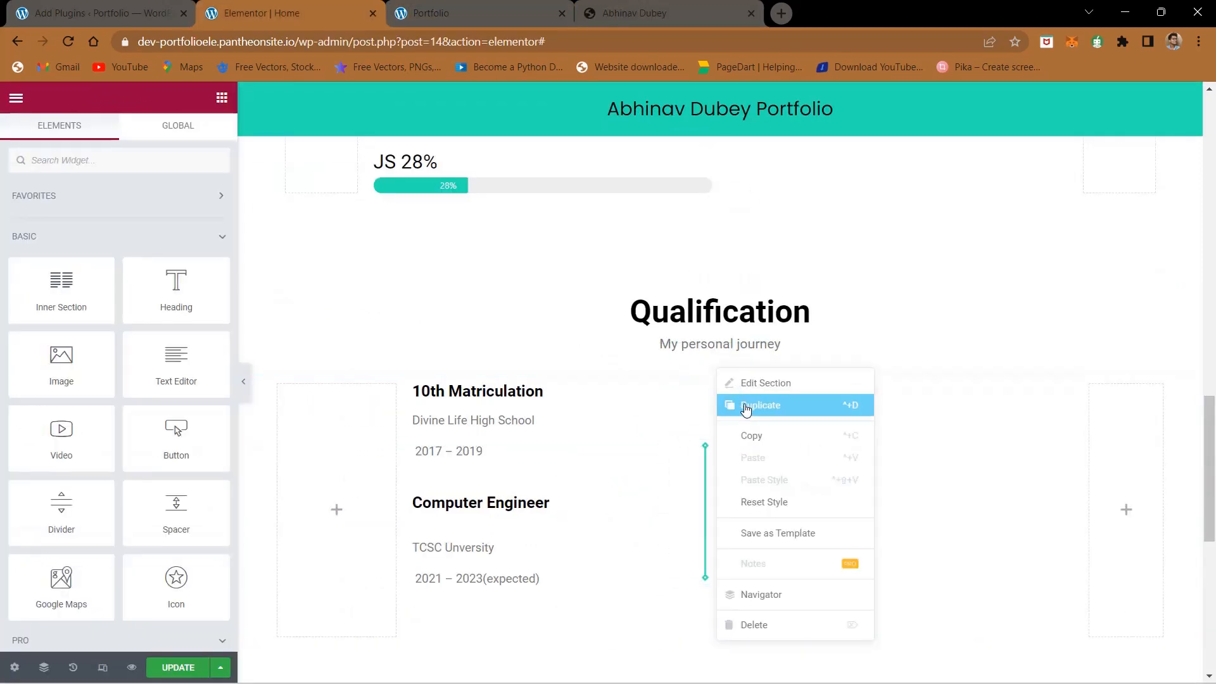
left_click(748, 408)
scroll(747, 412, "down", 6)
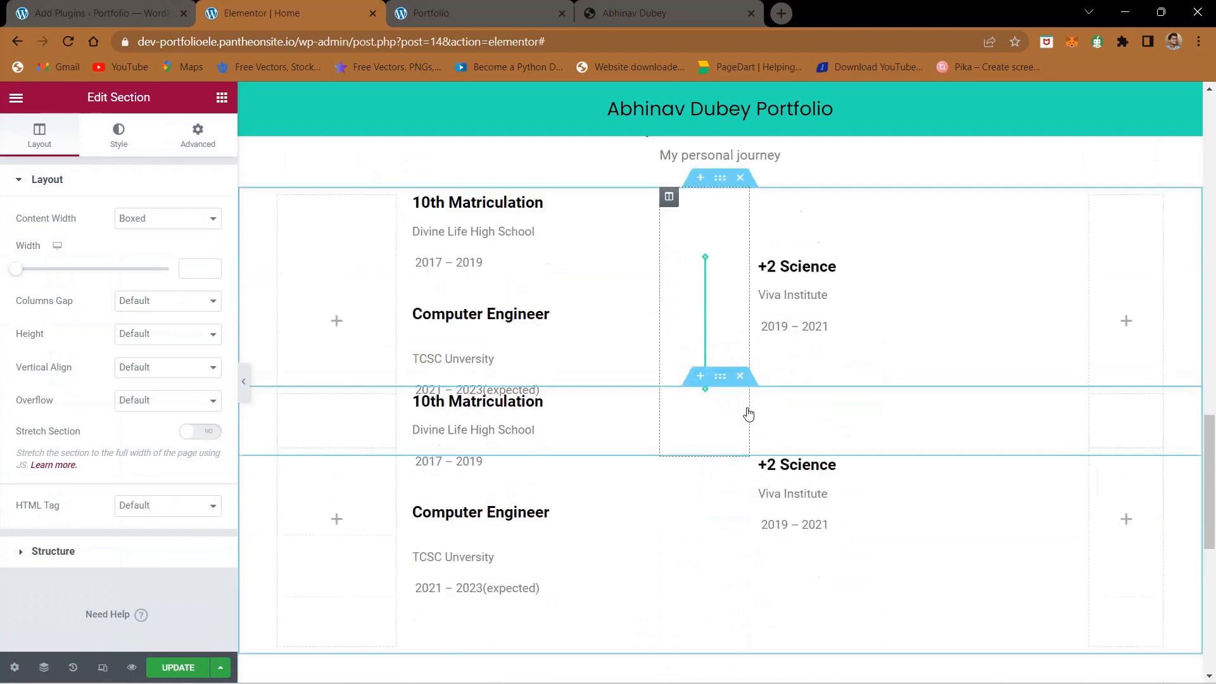
left_click_drag(719, 265, 711, 562)
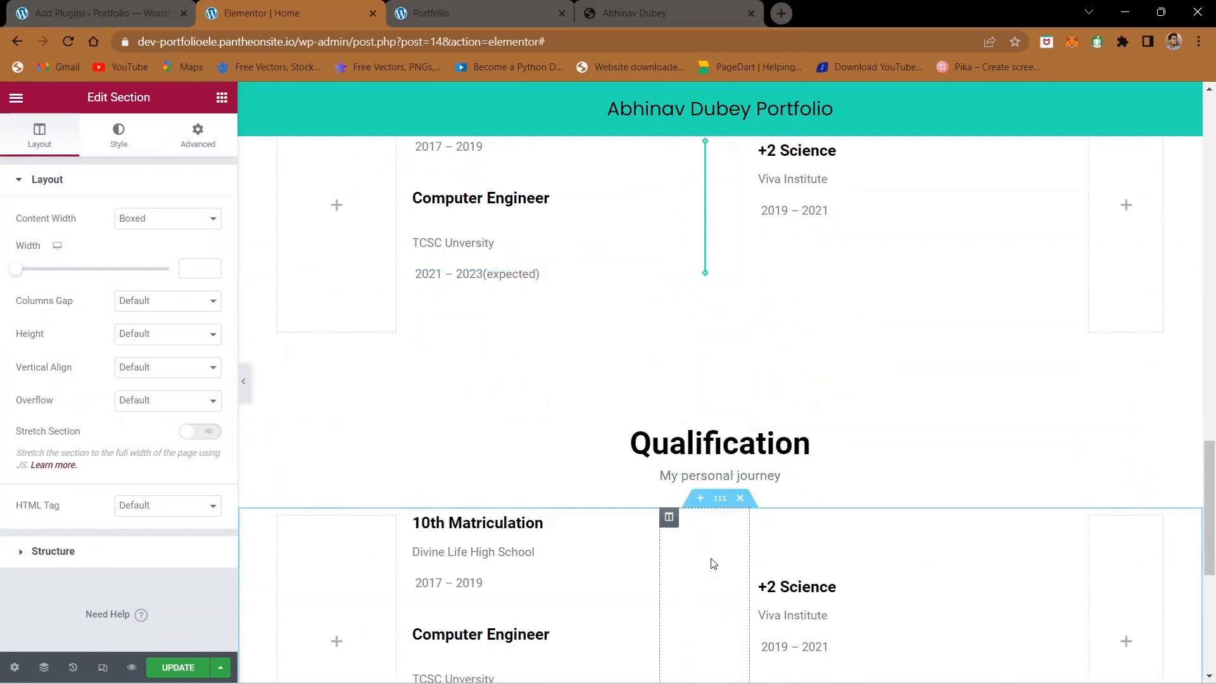
- Delete the +2 Science column from the duplicated education entries section
scroll(711, 562, "down", 4)
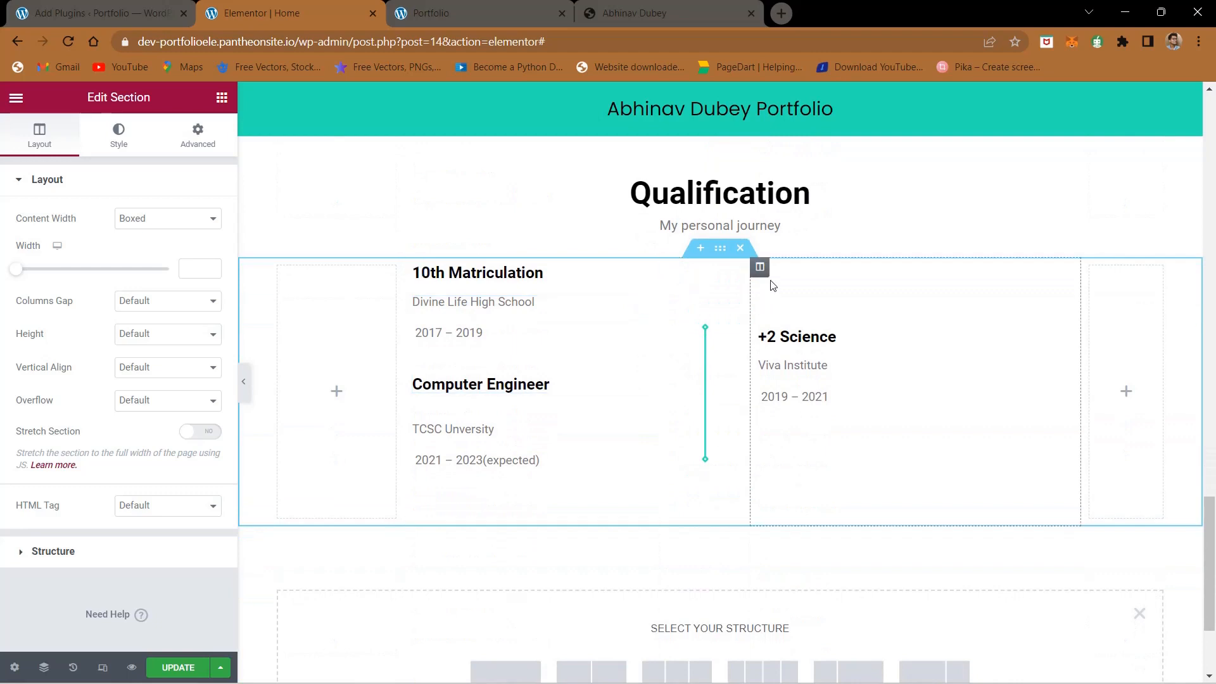
right_click(762, 273)
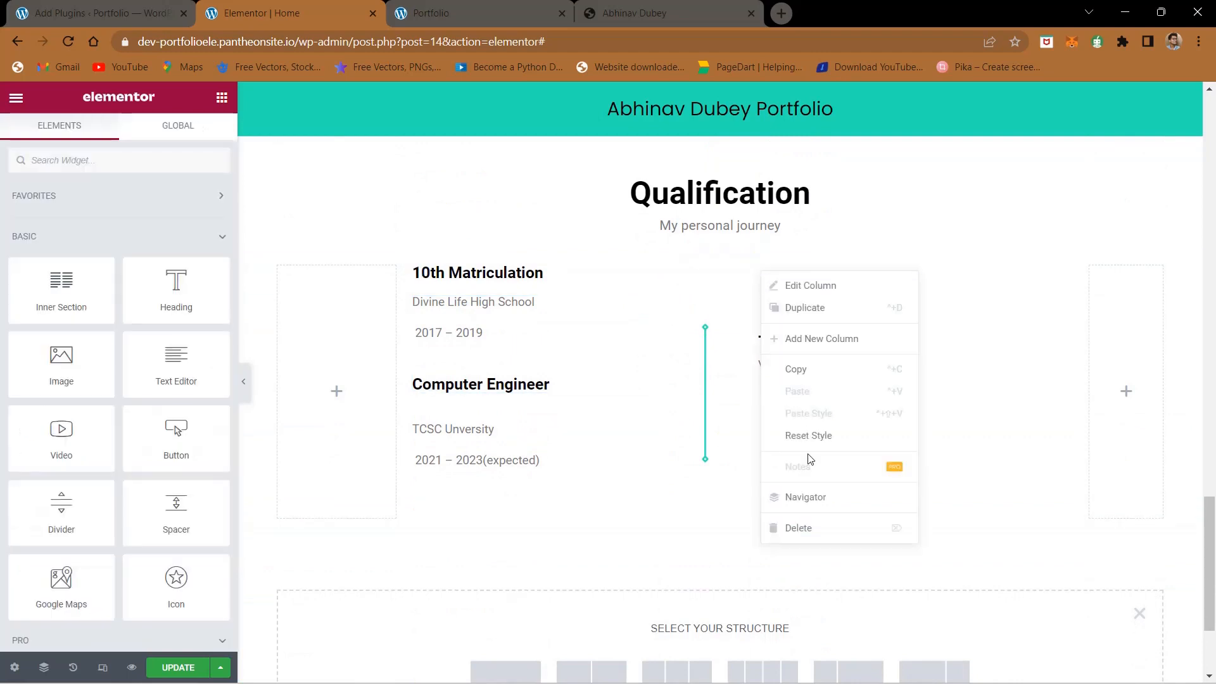
left_click(817, 528)
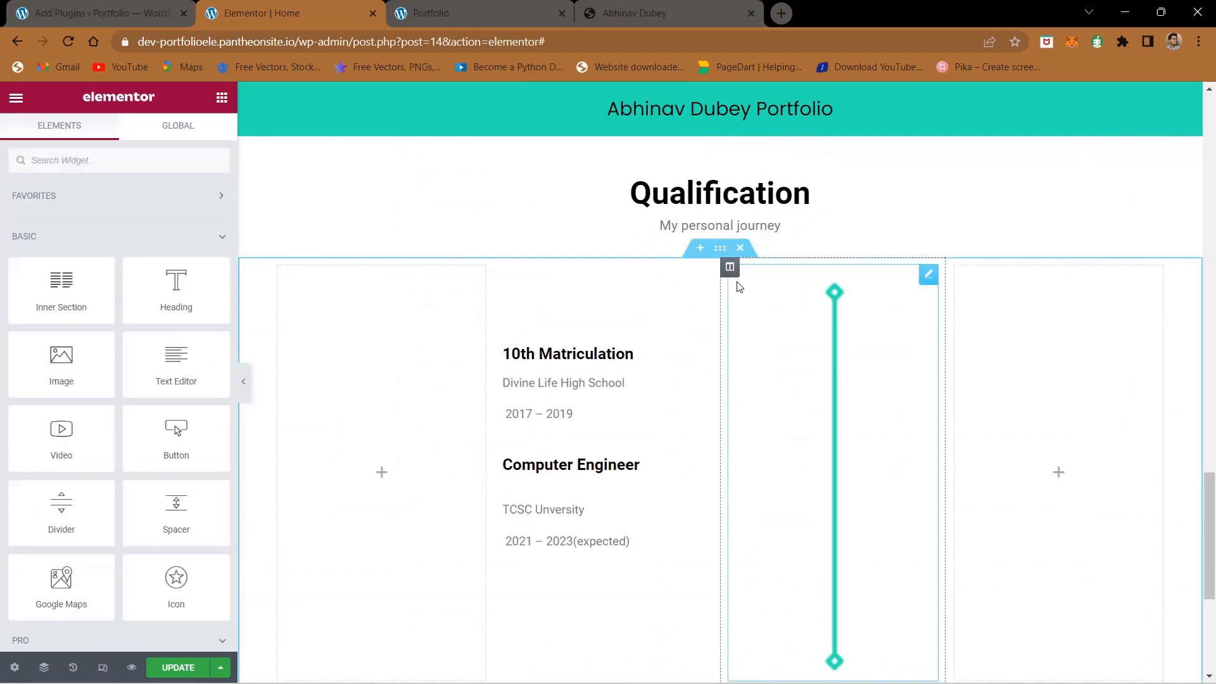
left_click(869, 468)
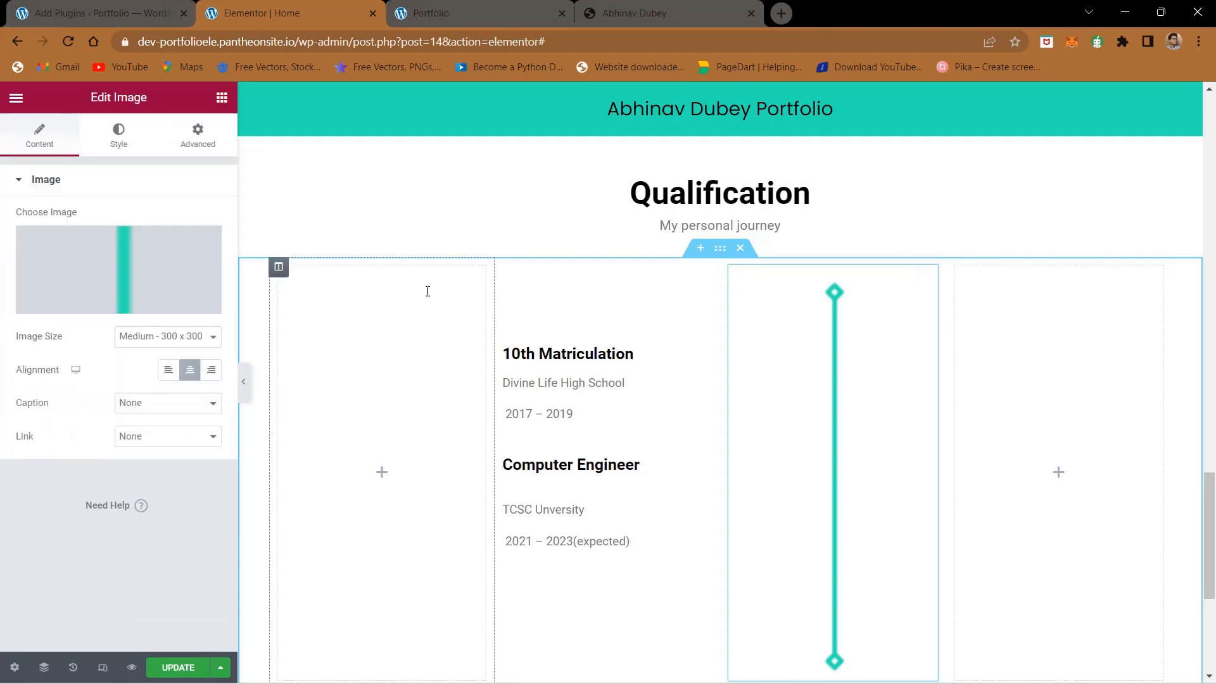
left_click(149, 268)
left_click(642, 6)
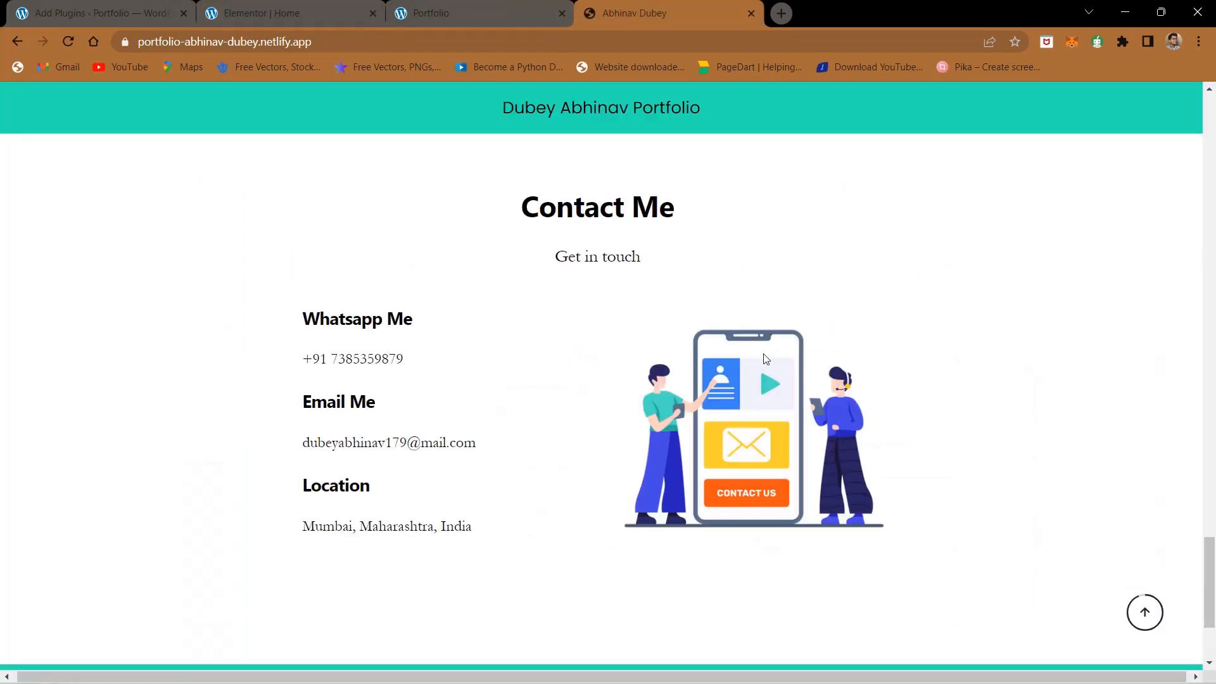
right_click(765, 359)
left_click(791, 389)
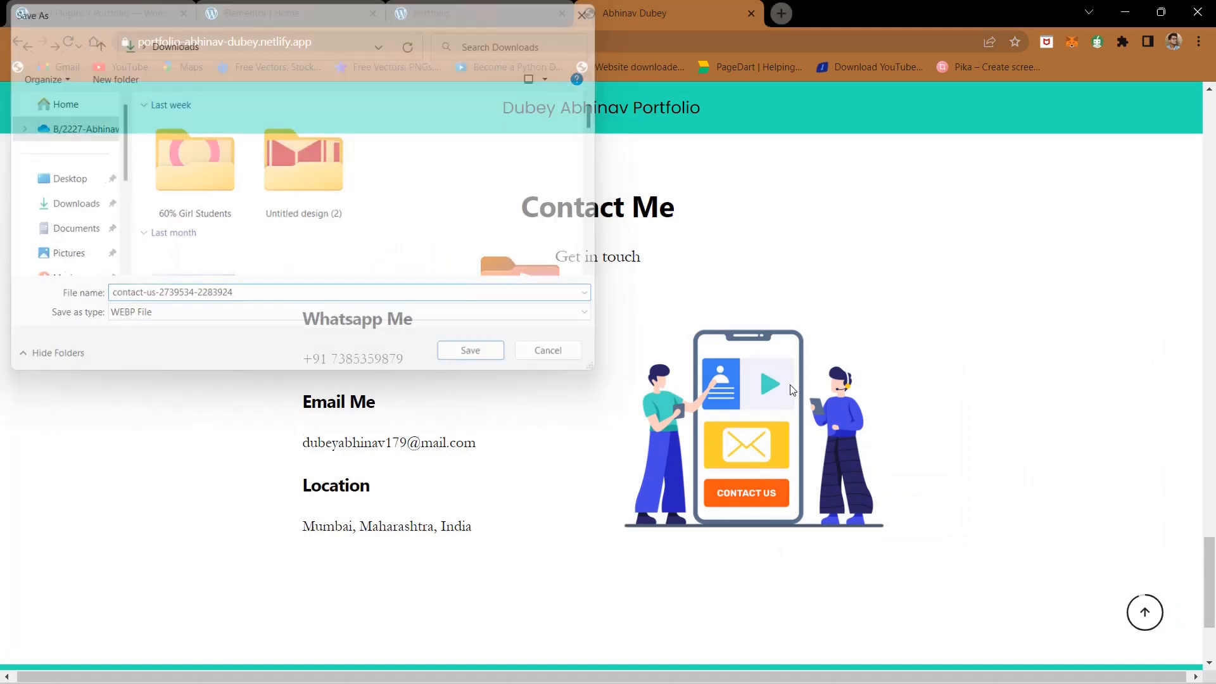
key("Return")
left_click(264, 8)
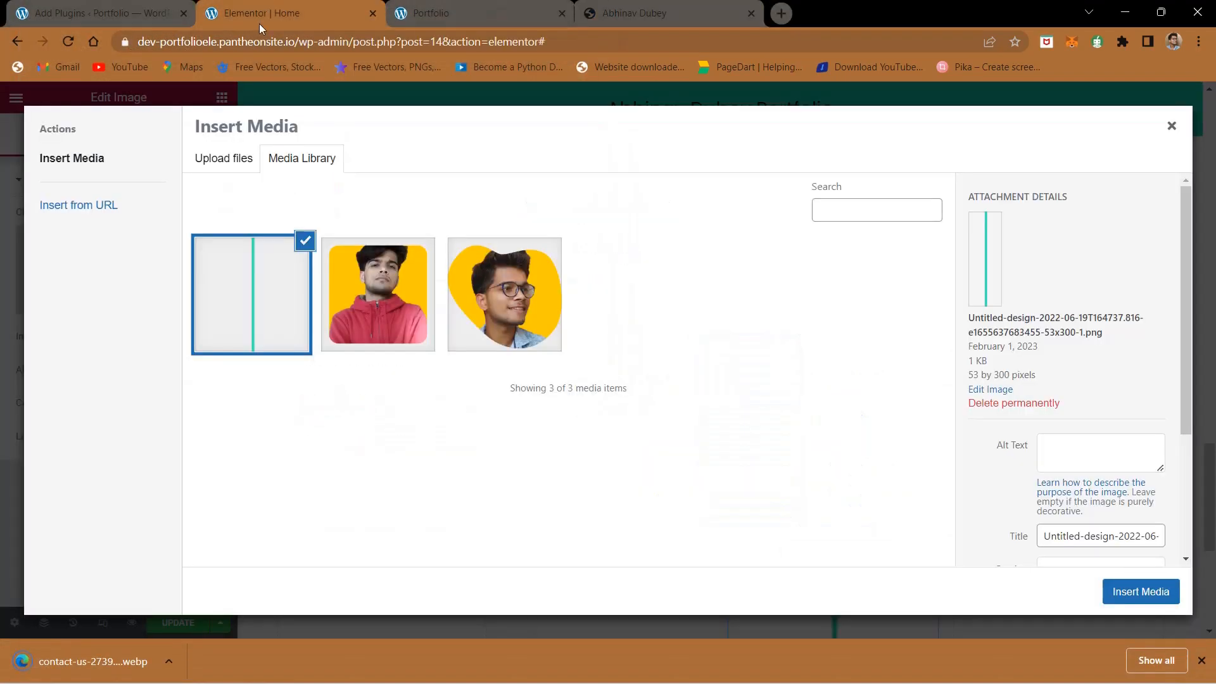
left_click(225, 160)
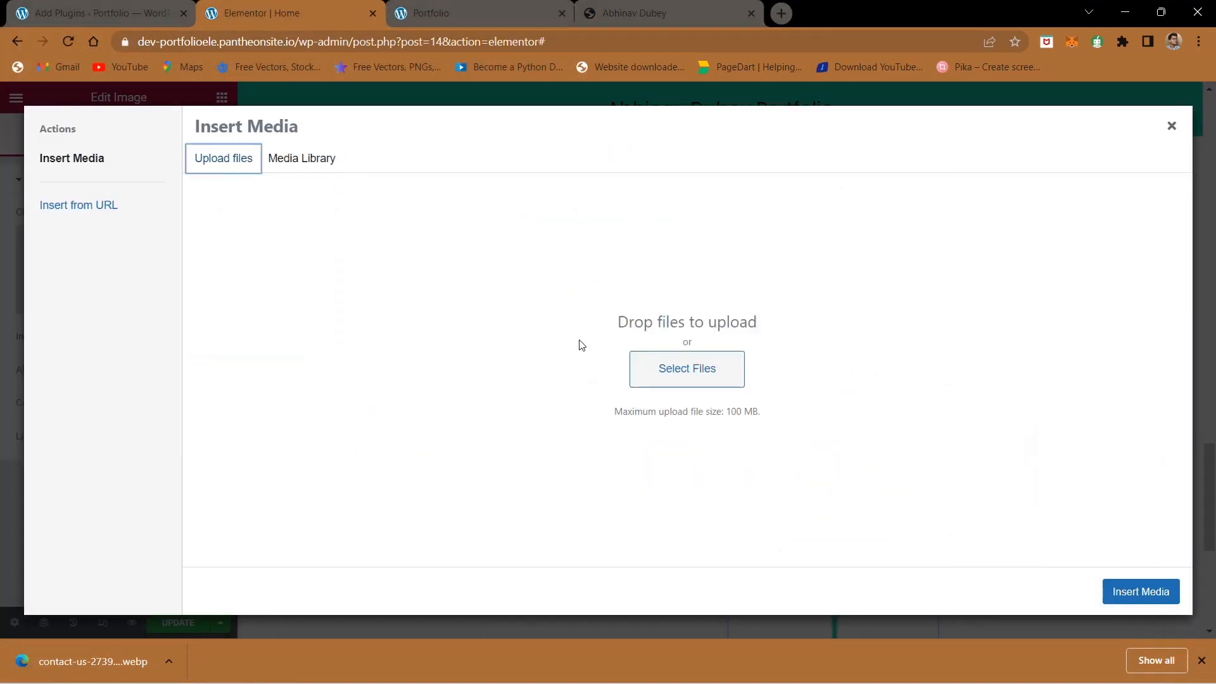
left_click(649, 368)
left_click(204, 153)
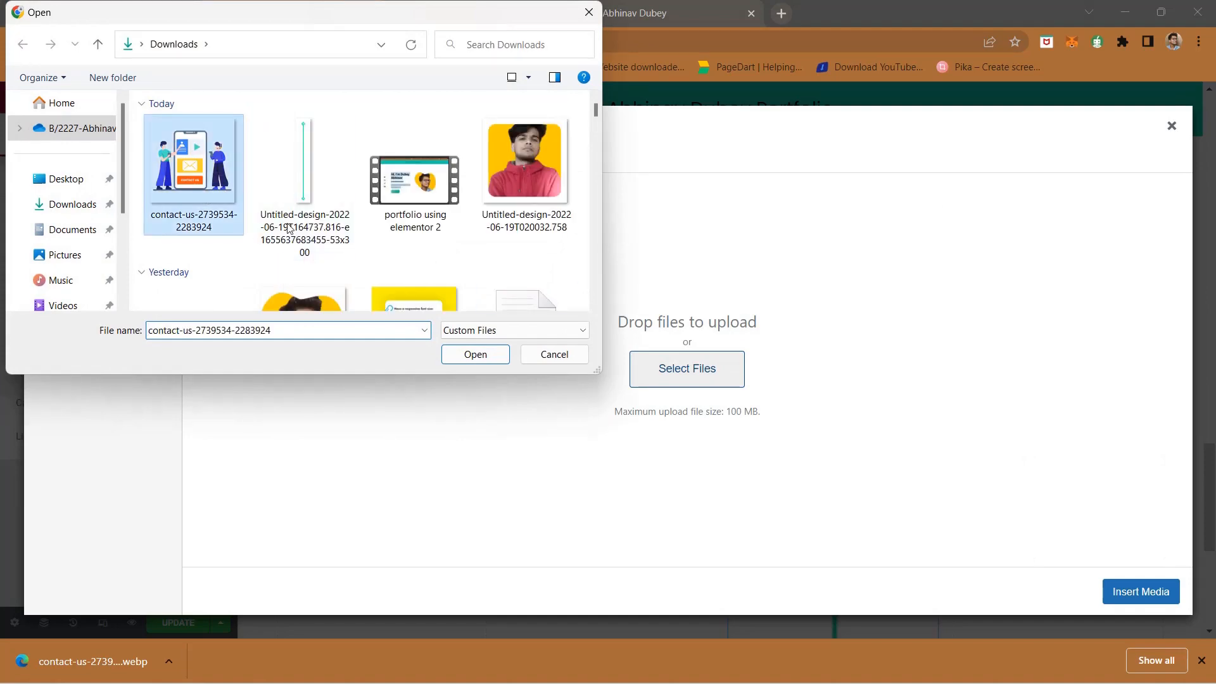
left_click(493, 360)
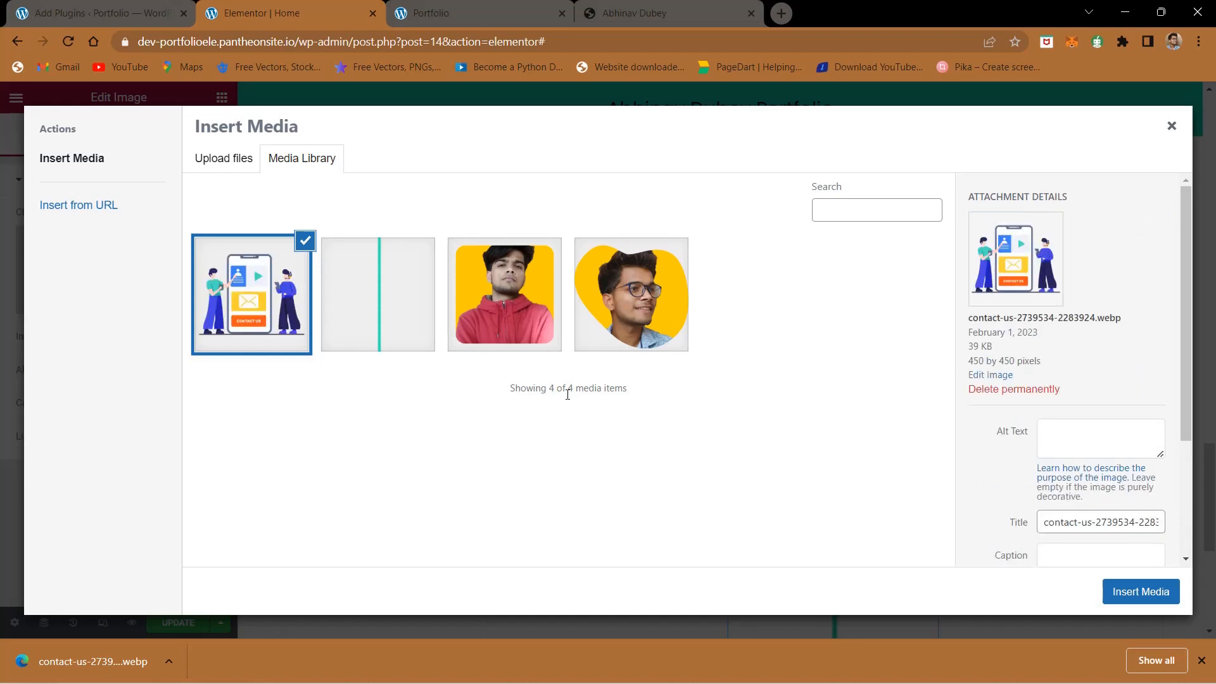
left_click(1116, 595)
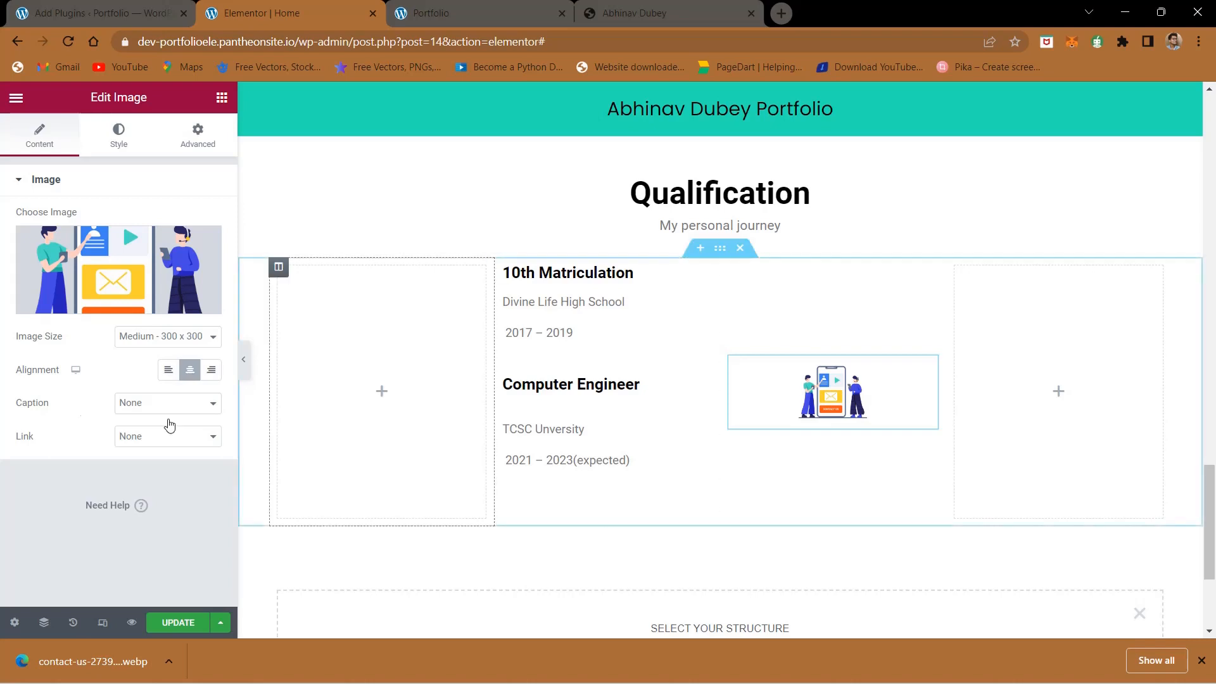
- Clear the custom width of the contact illustration and update the page
left_click(143, 339)
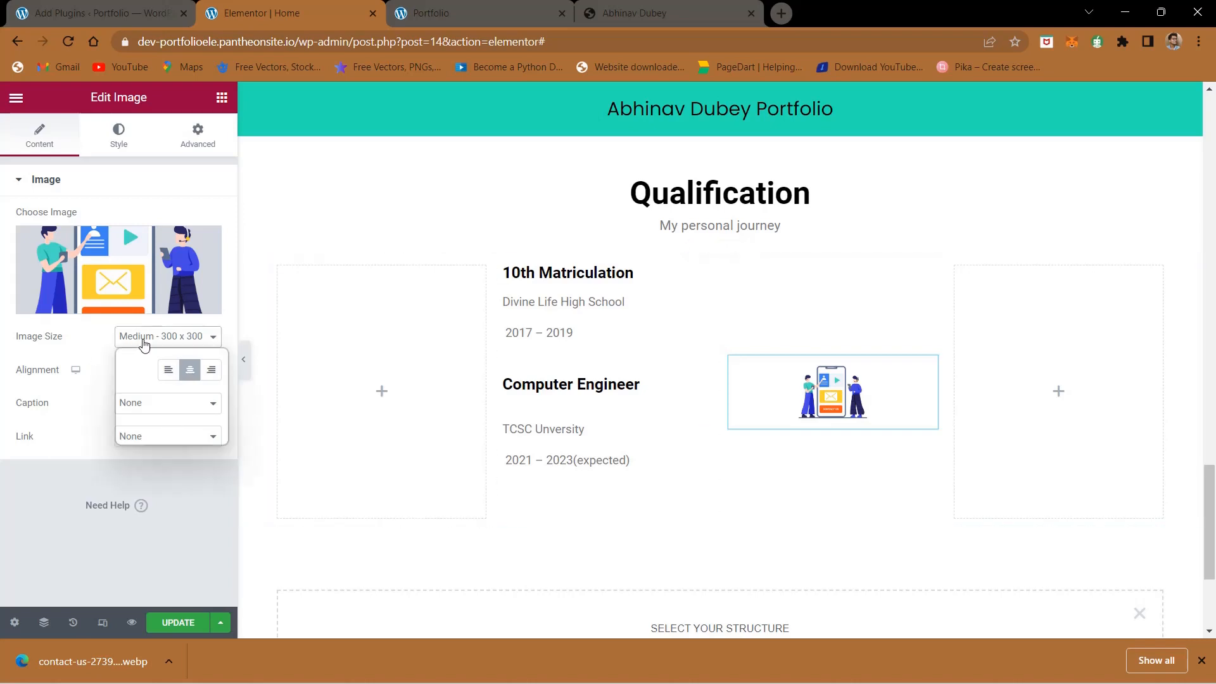
left_click(118, 136)
left_click(119, 137)
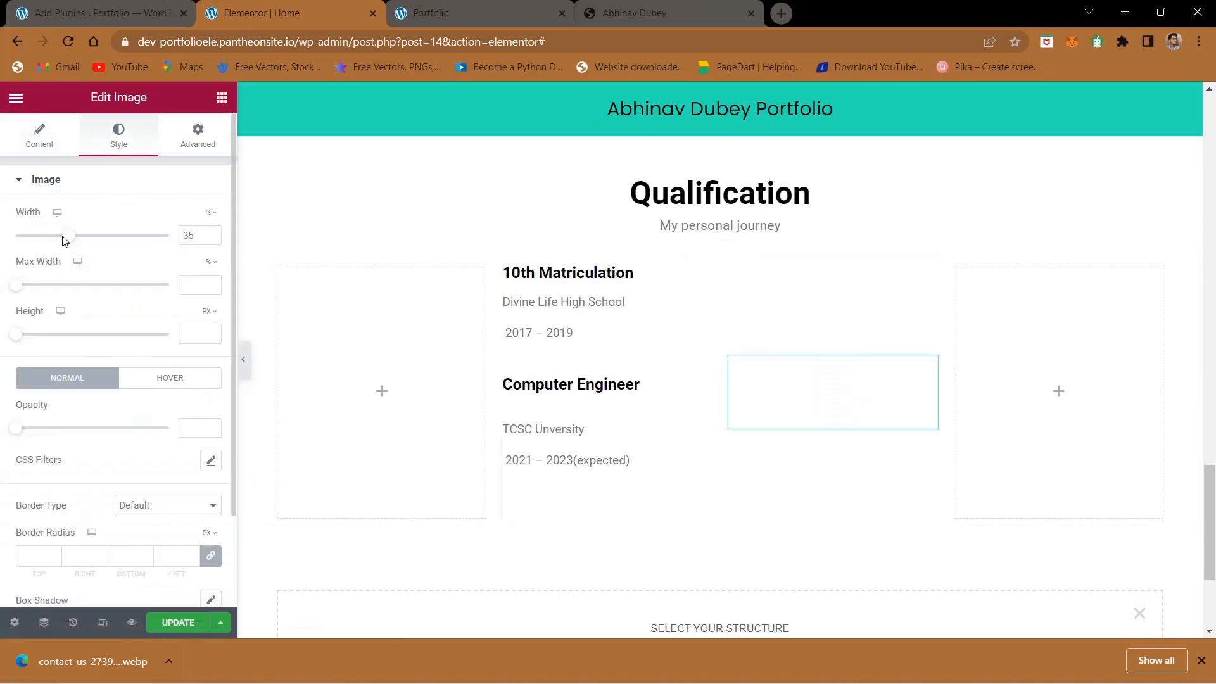
left_click_drag(69, 239, 3, 230)
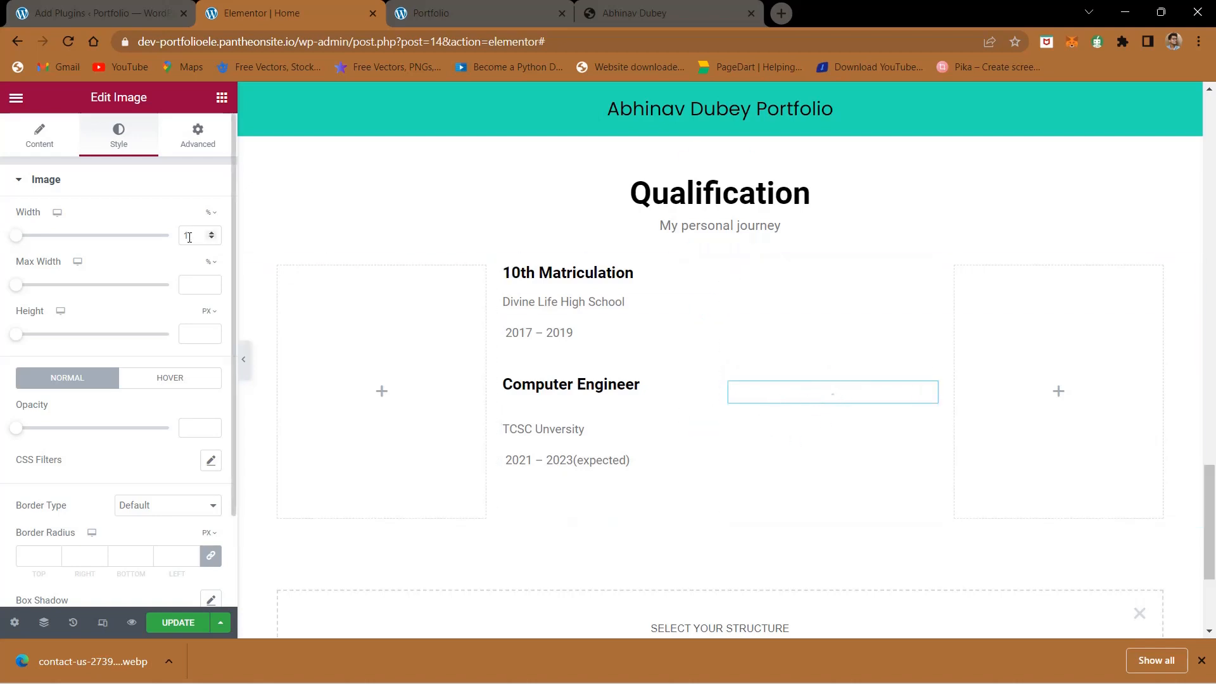
key("BackSpace")
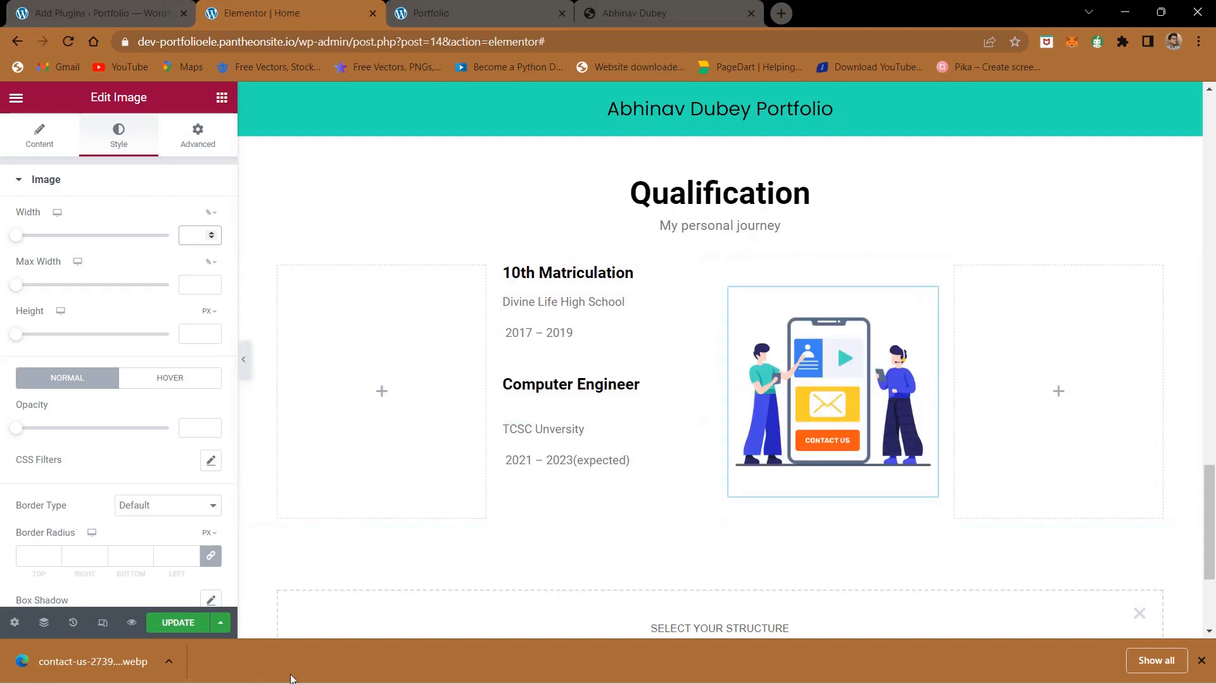
- Replace the 10th Matriculation heading in the duplicated section with "Whatsapp Me" copied from the reference site
left_click(633, 5)
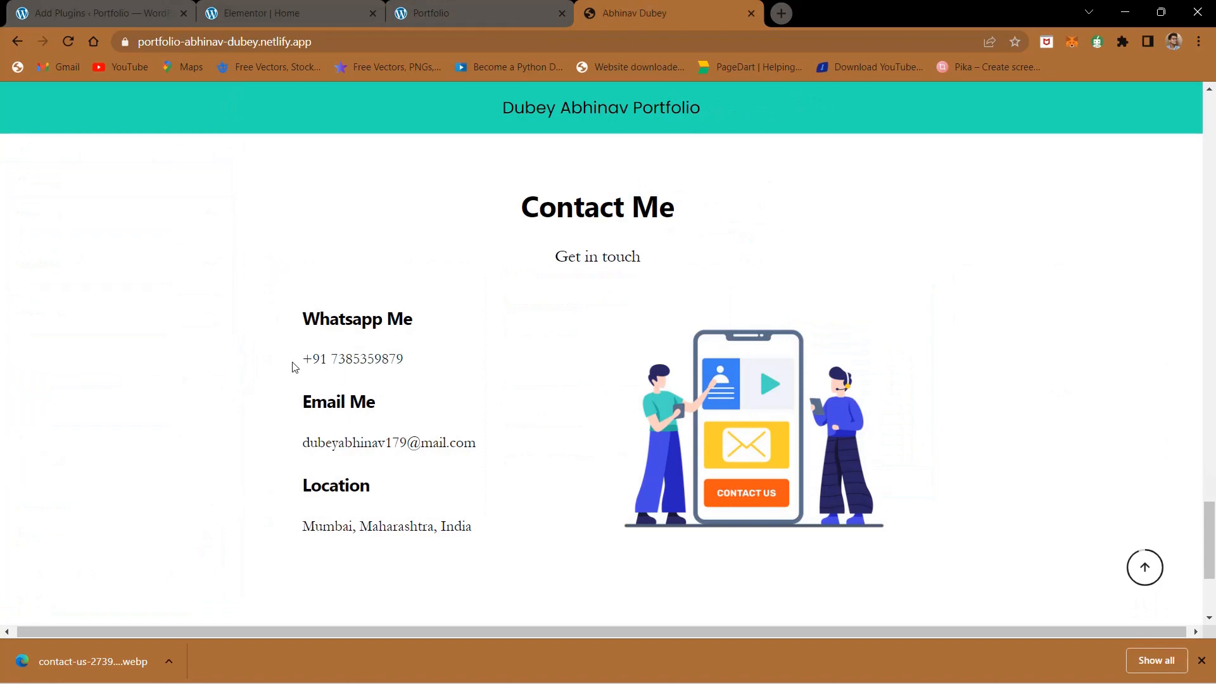
triple_click(316, 323)
key("ctrl+c")
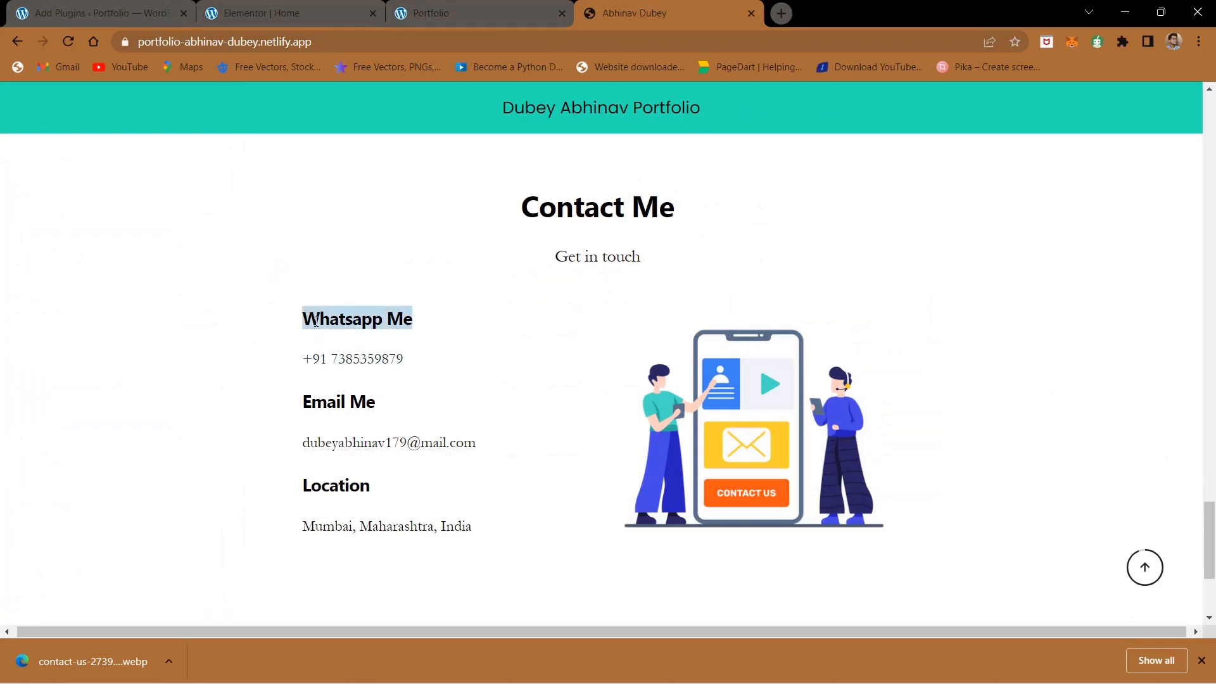
left_click(320, 11)
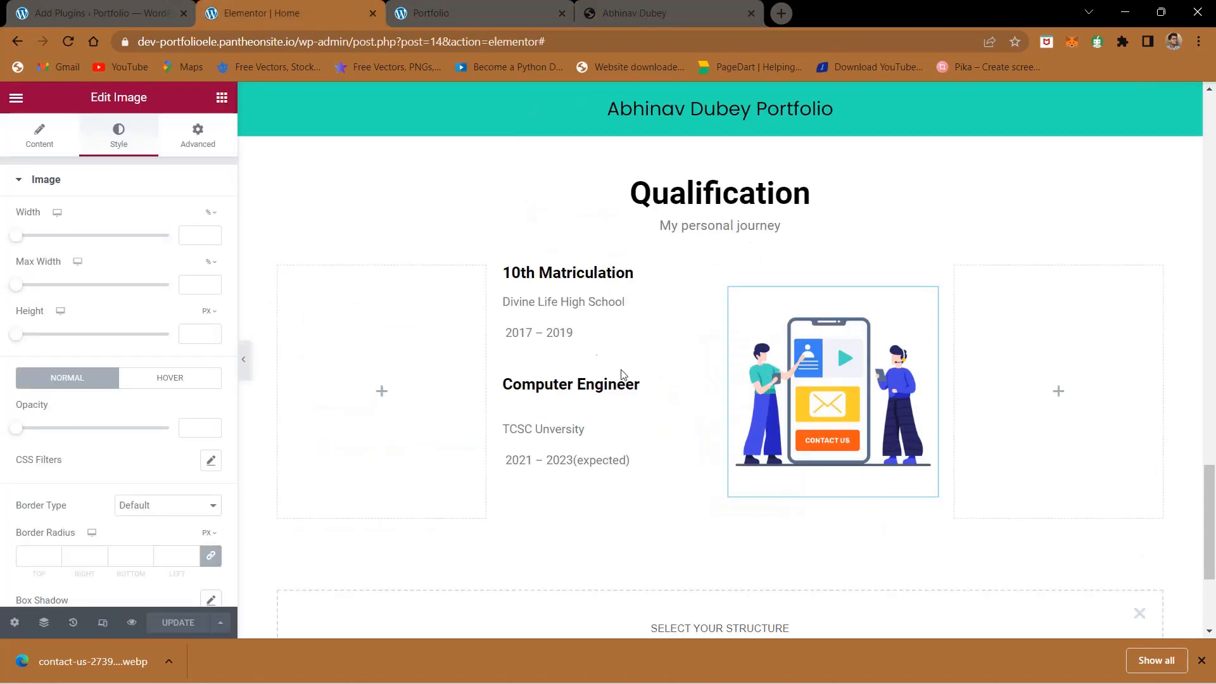
left_click(582, 275)
triple_click(79, 240)
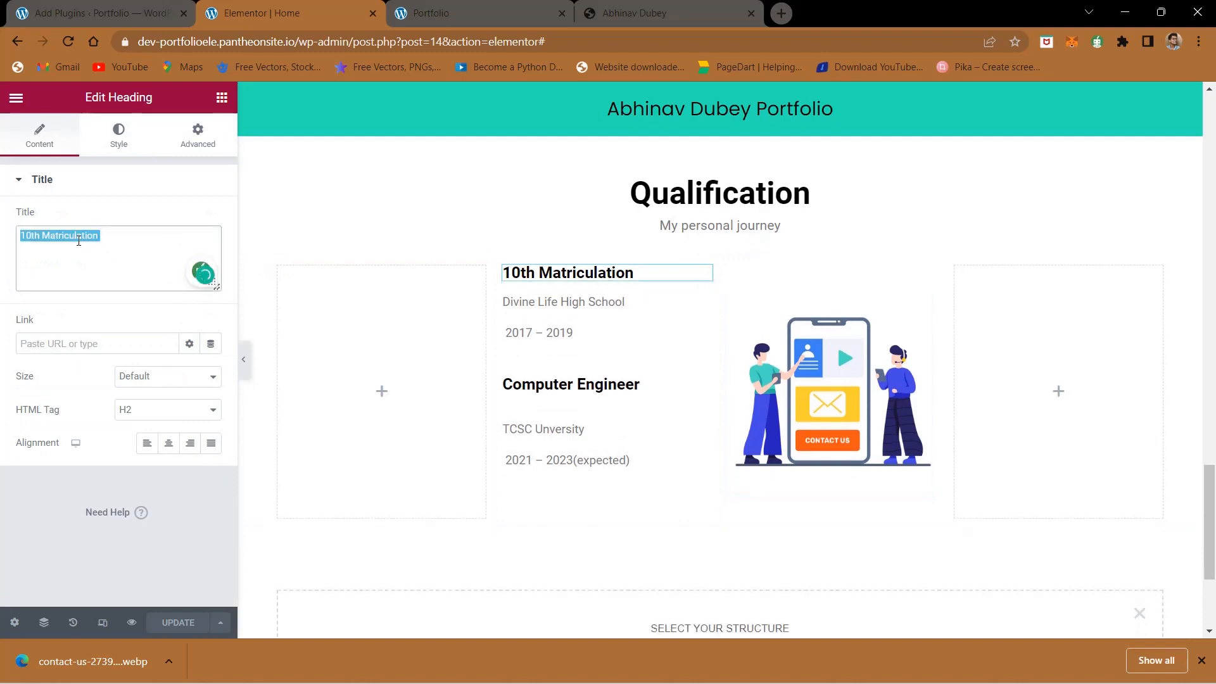
key("ctrl+v")
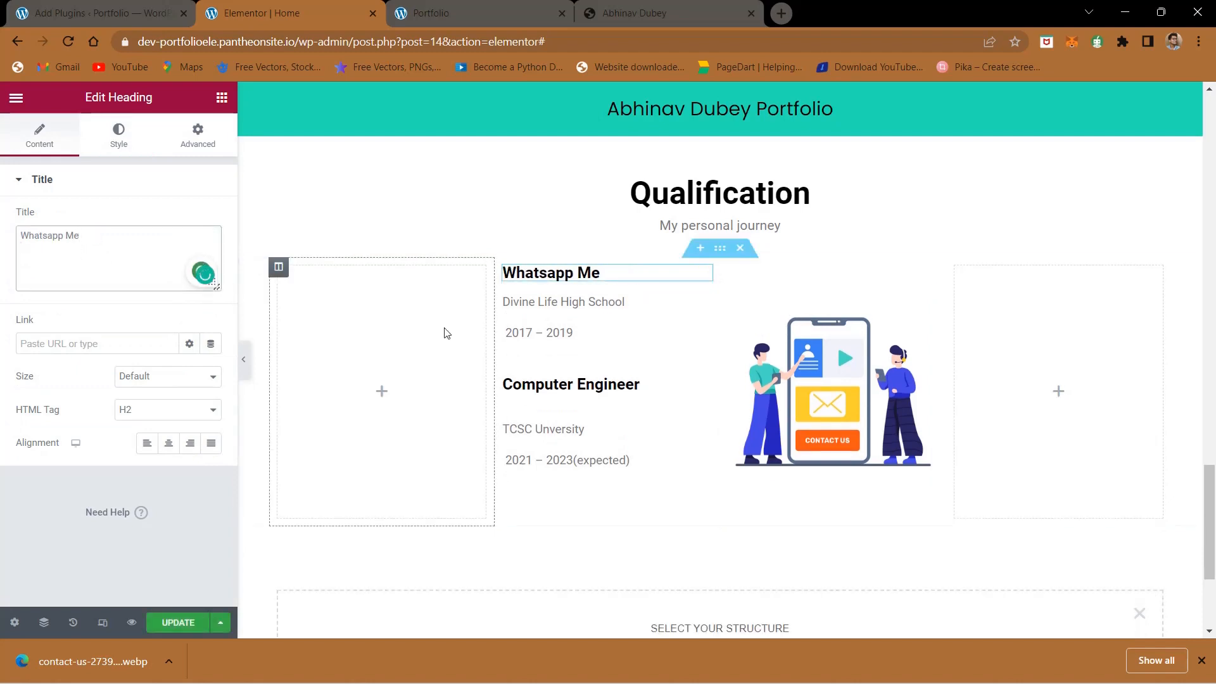
- Replace the school and years text under the Whatsapp Me heading with the phone number copied from the reference site
left_click(560, 310)
left_click(670, 5)
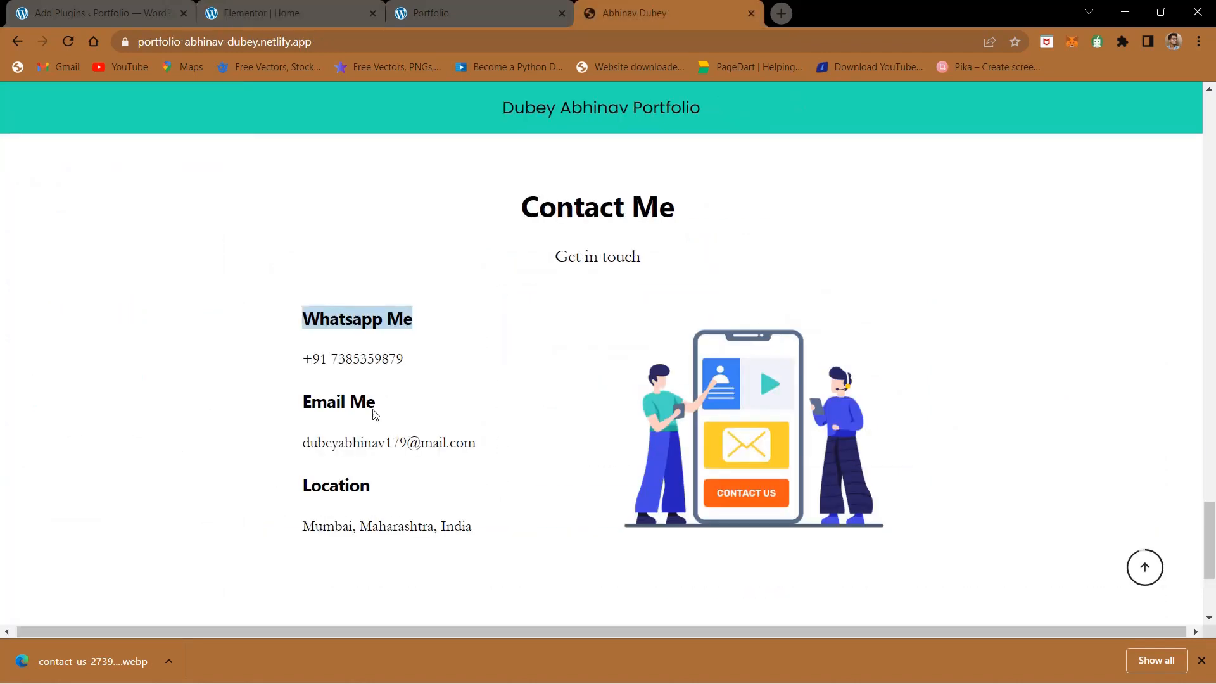
left_click_drag(427, 369, 298, 375)
key("ctrl+c")
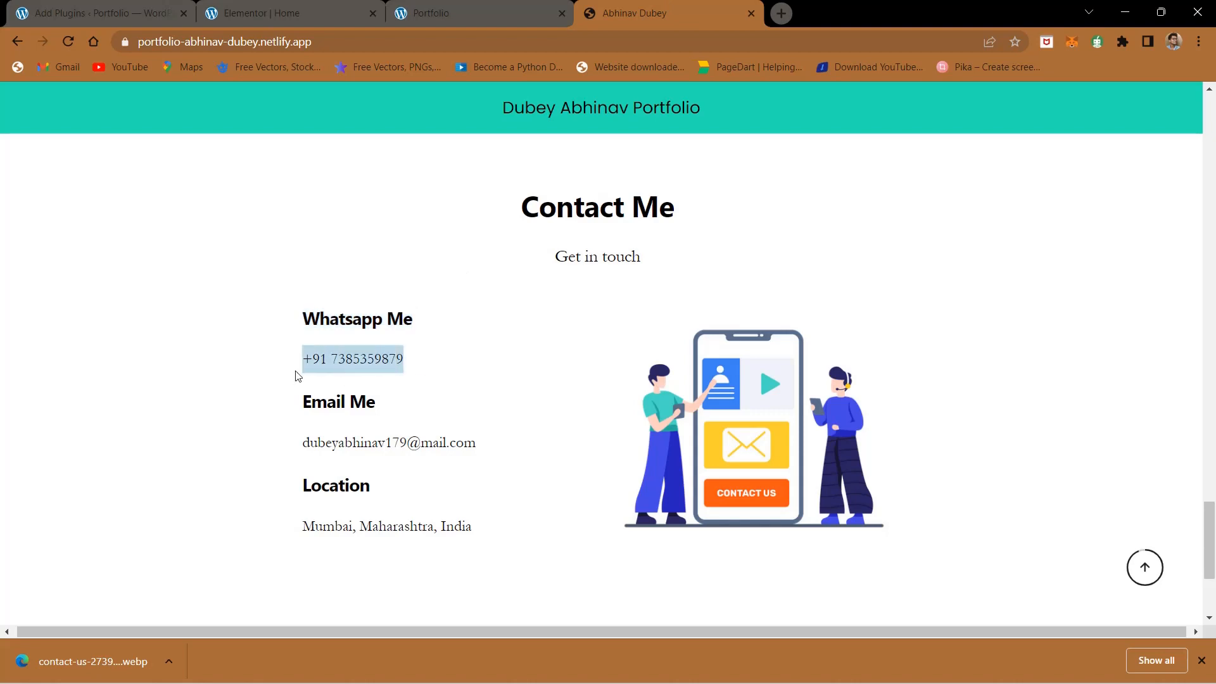
left_click(380, 8)
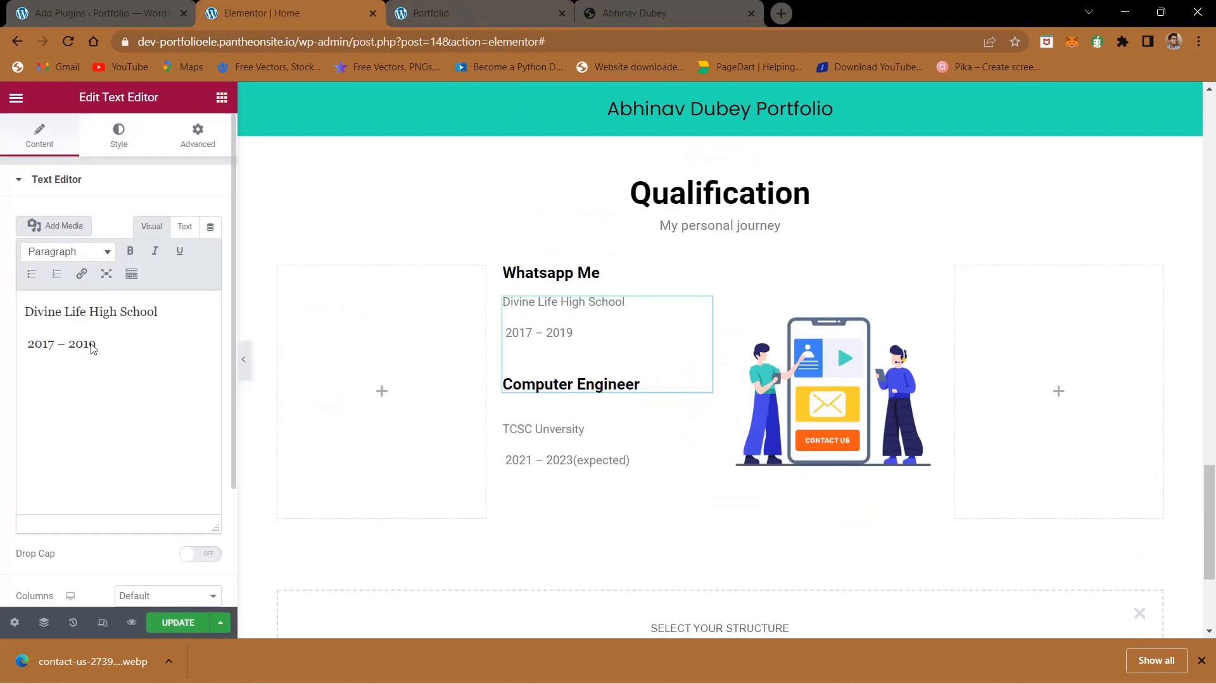
key("ctrl+a")
key("ctrl+v")
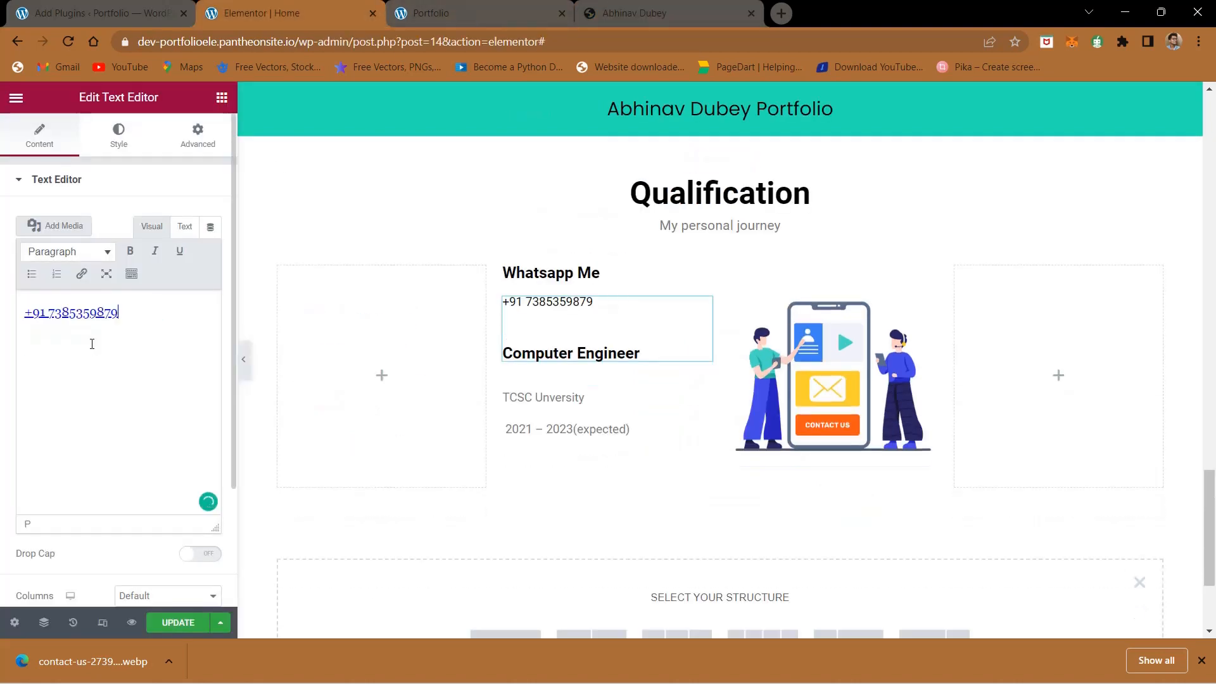
- Replace the Computer Engineer heading in the duplicated section with "Email Me" copied from the reference site
left_click(638, 6)
triple_click(331, 402)
key("ctrl+c")
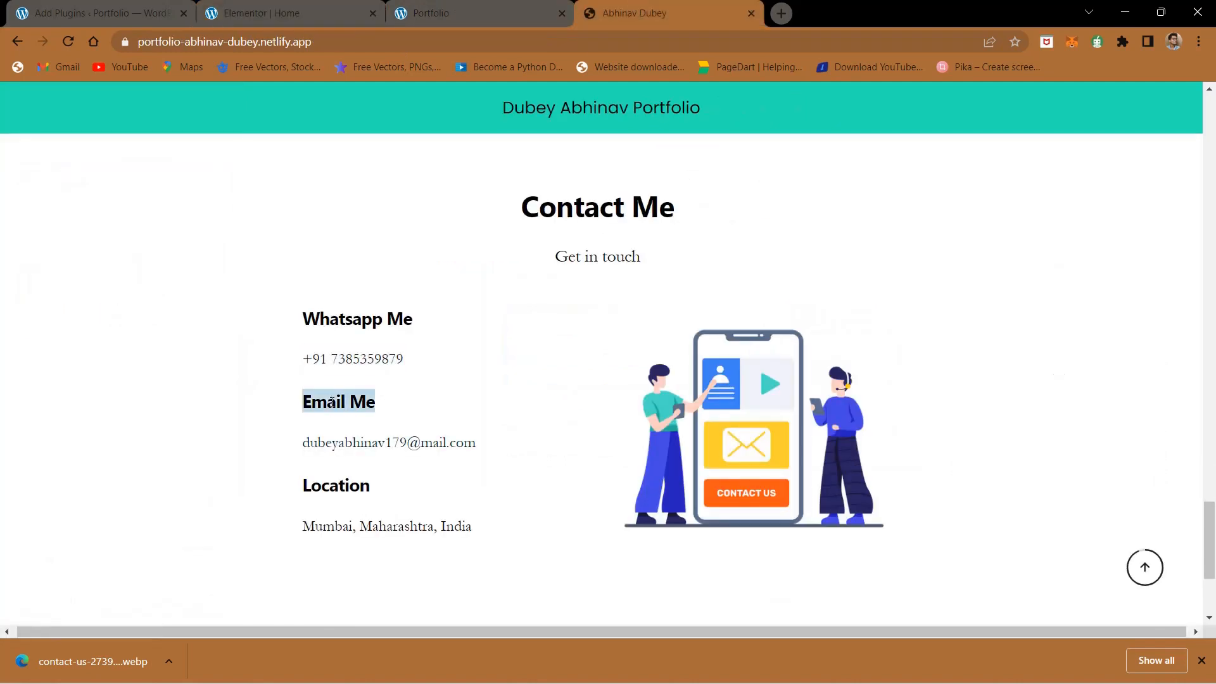
left_click(359, 8)
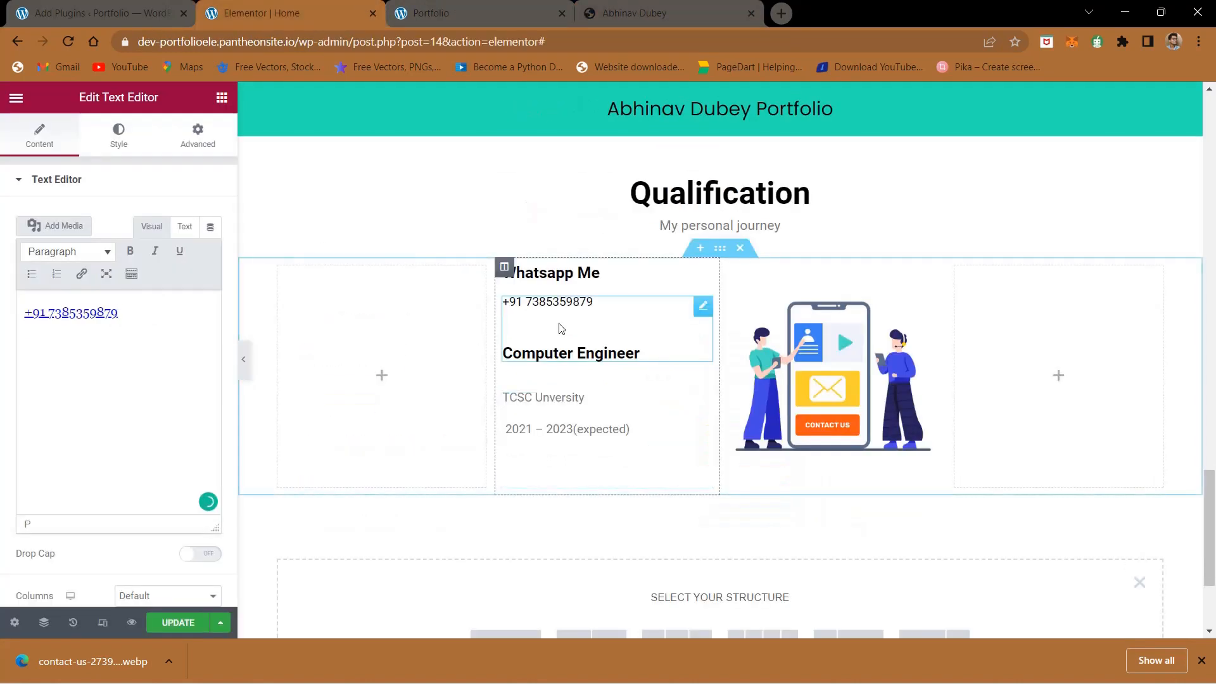
left_click(567, 348)
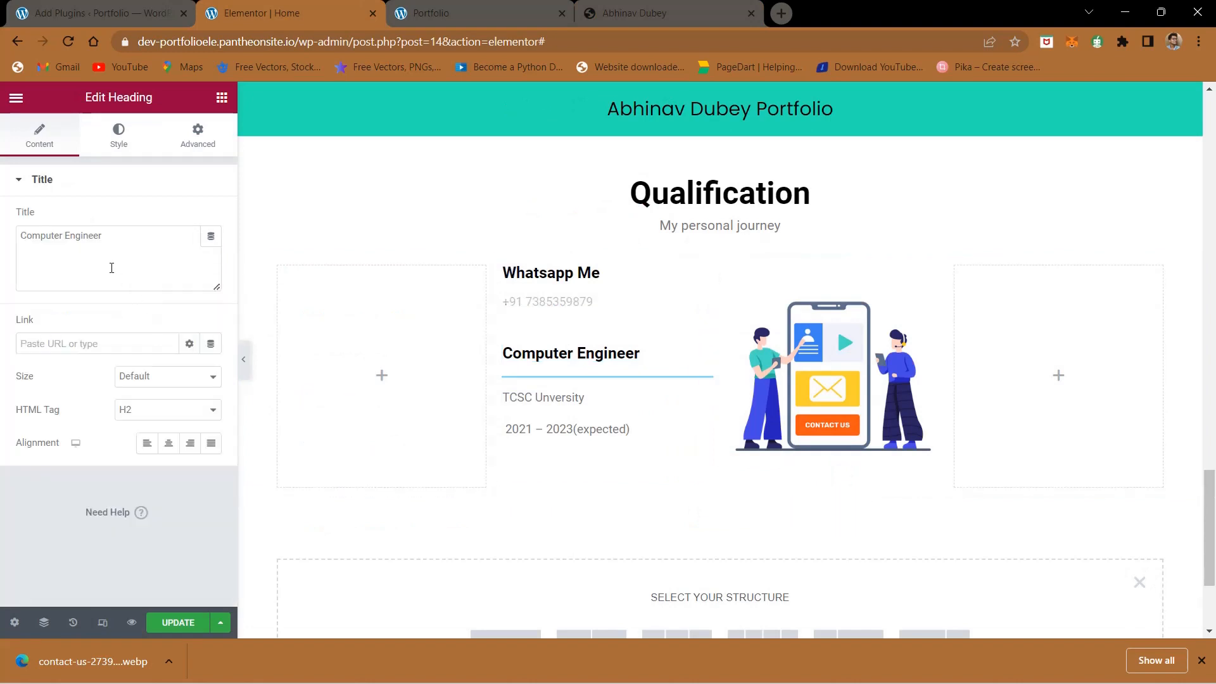
triple_click(103, 241)
key("ctrl+v")
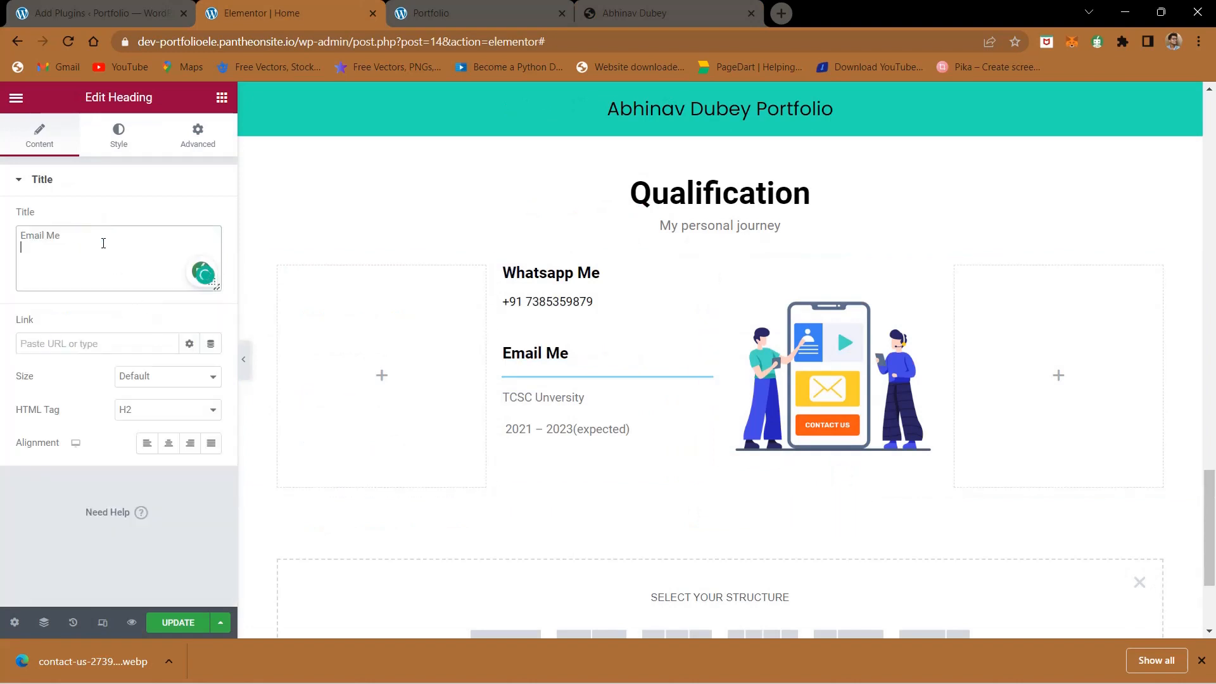
- Replace the university and years text under the Email Me heading with the reference site's e-mail address and update the page
left_click(633, 12)
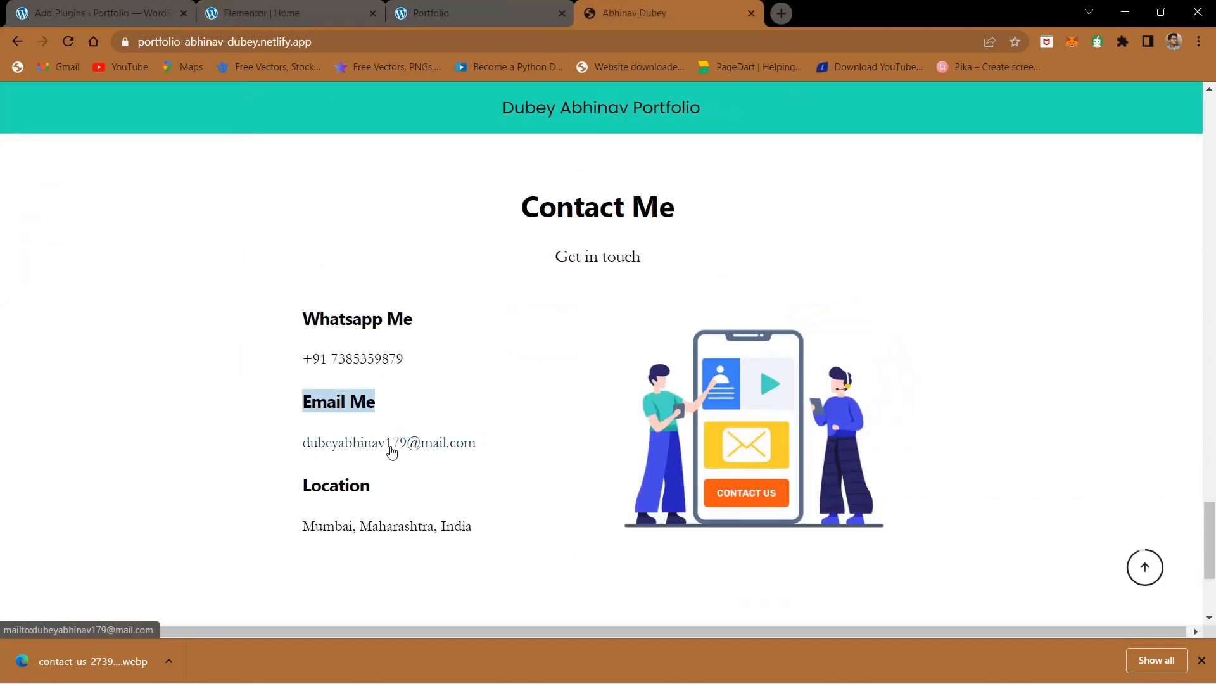
mouse_move(483, 454)
left_mouse_down()
mouse_move(274, 459)
mouse_move(408, 439)
mouse_move(489, 445)
left_mouse_up()
triple_click(314, 440)
key("ctrl+c")
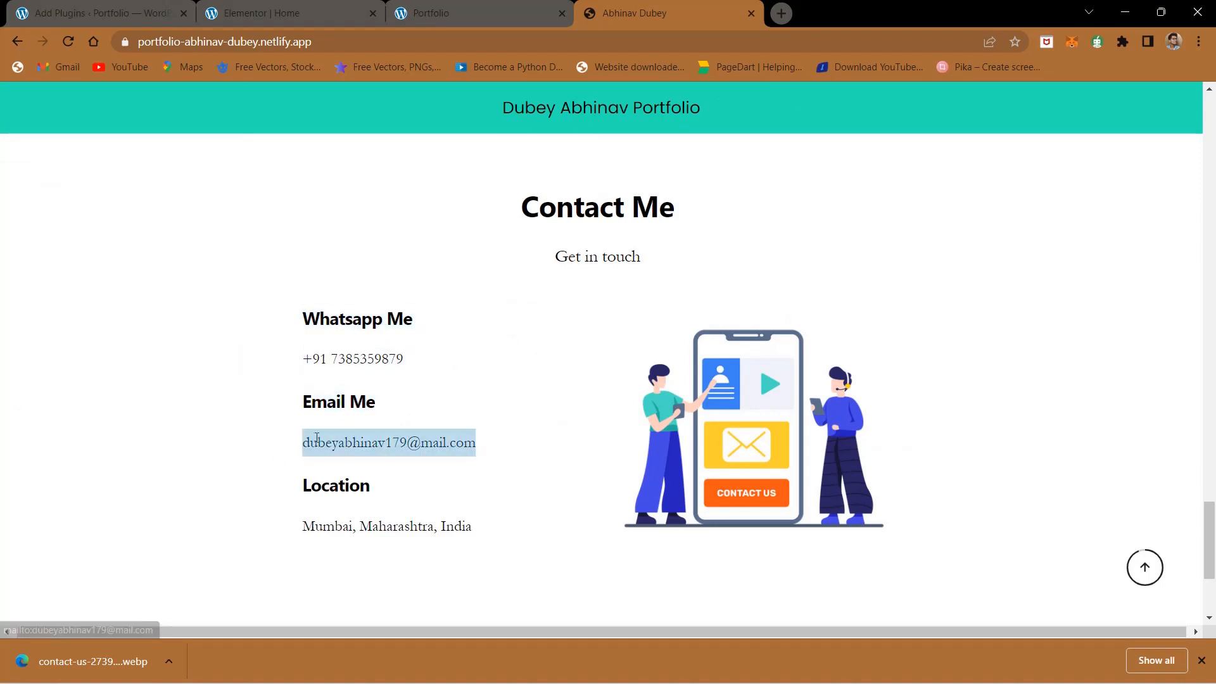
left_click(211, 9)
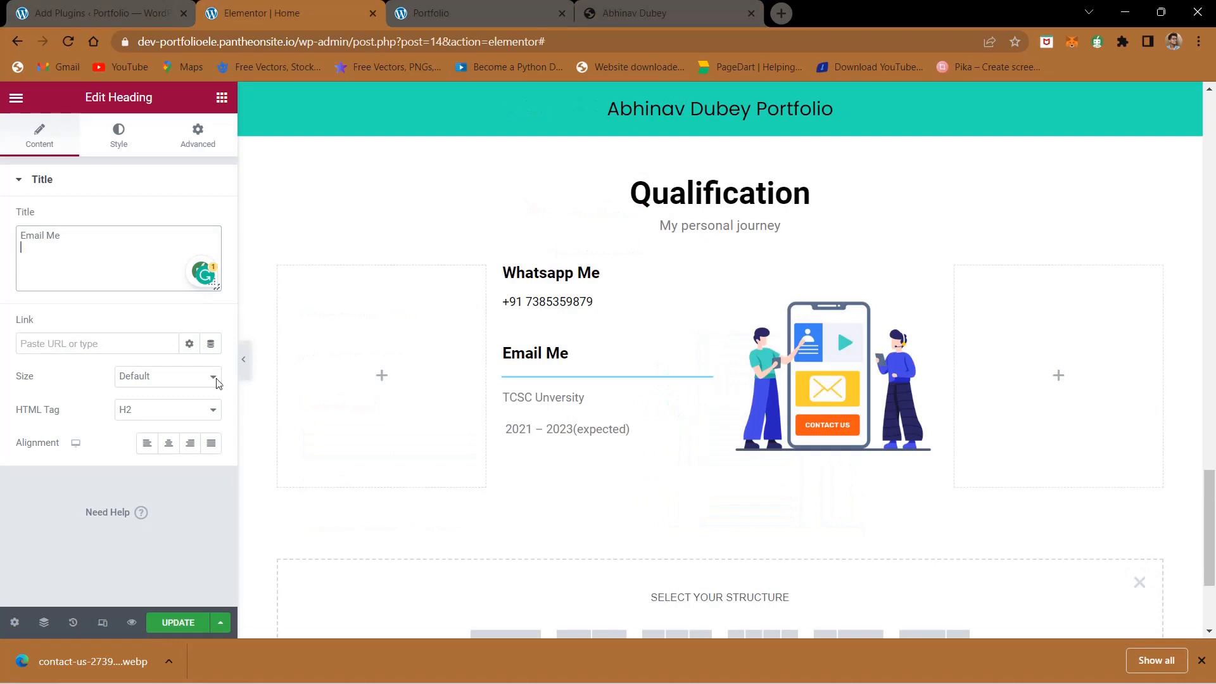
left_click(544, 411)
left_click(67, 339)
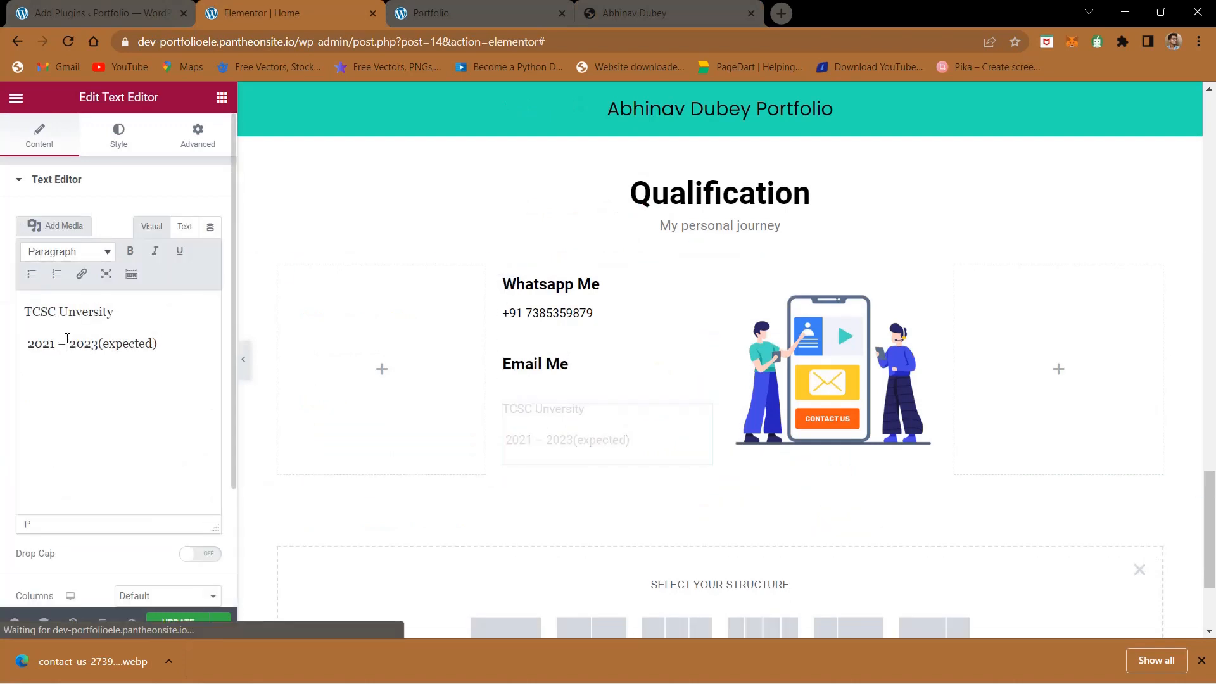
key("ctrl+a")
key("ctrl+v")
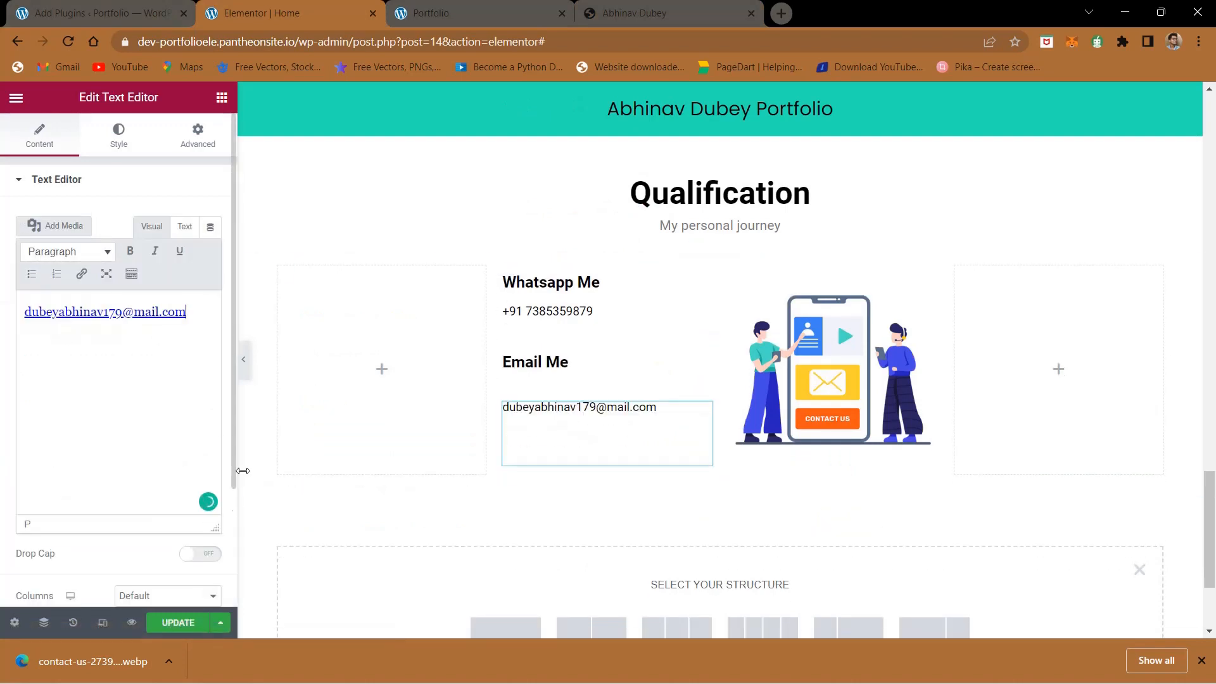
left_click(169, 630)
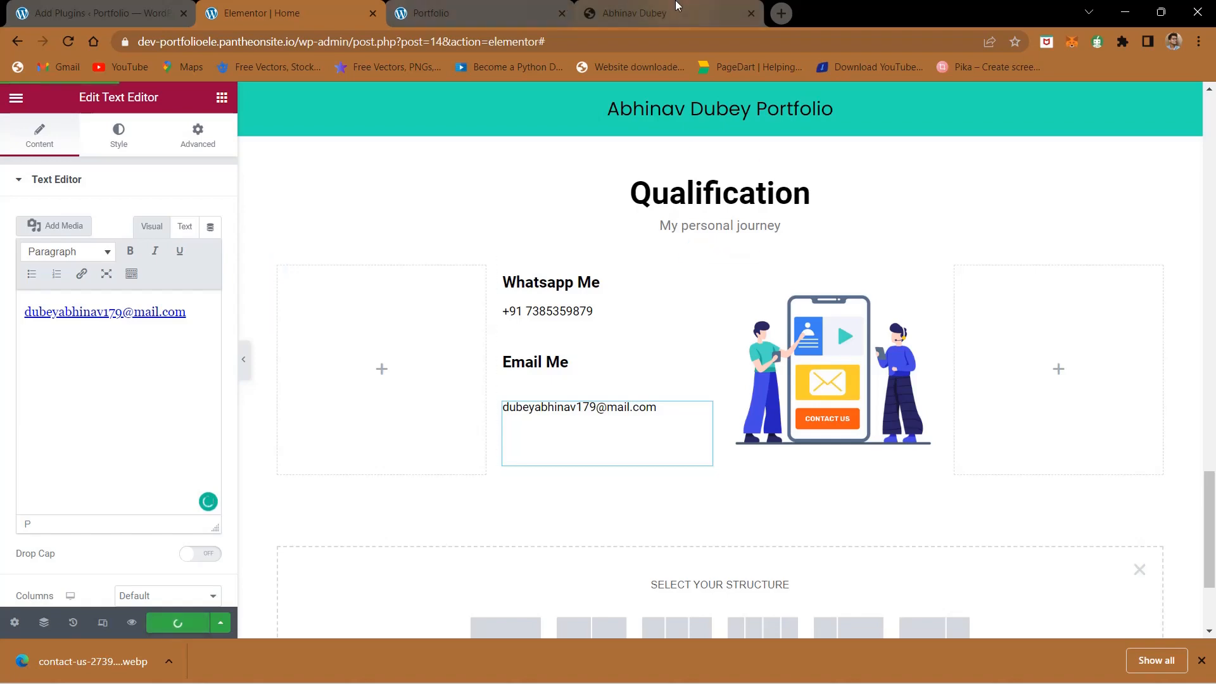
- Examine the Location entry and footer on the reference site and compare with the live portfolio page
left_click(665, 13)
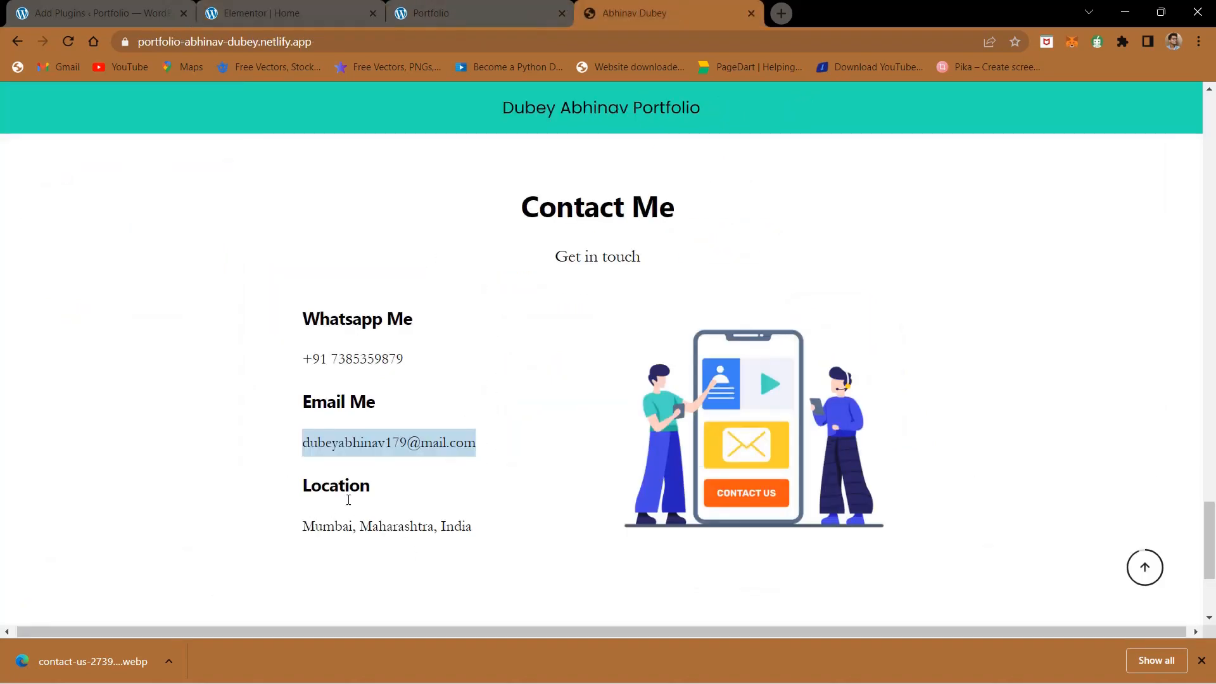
left_click(521, 516)
scroll(521, 516, "down", 3)
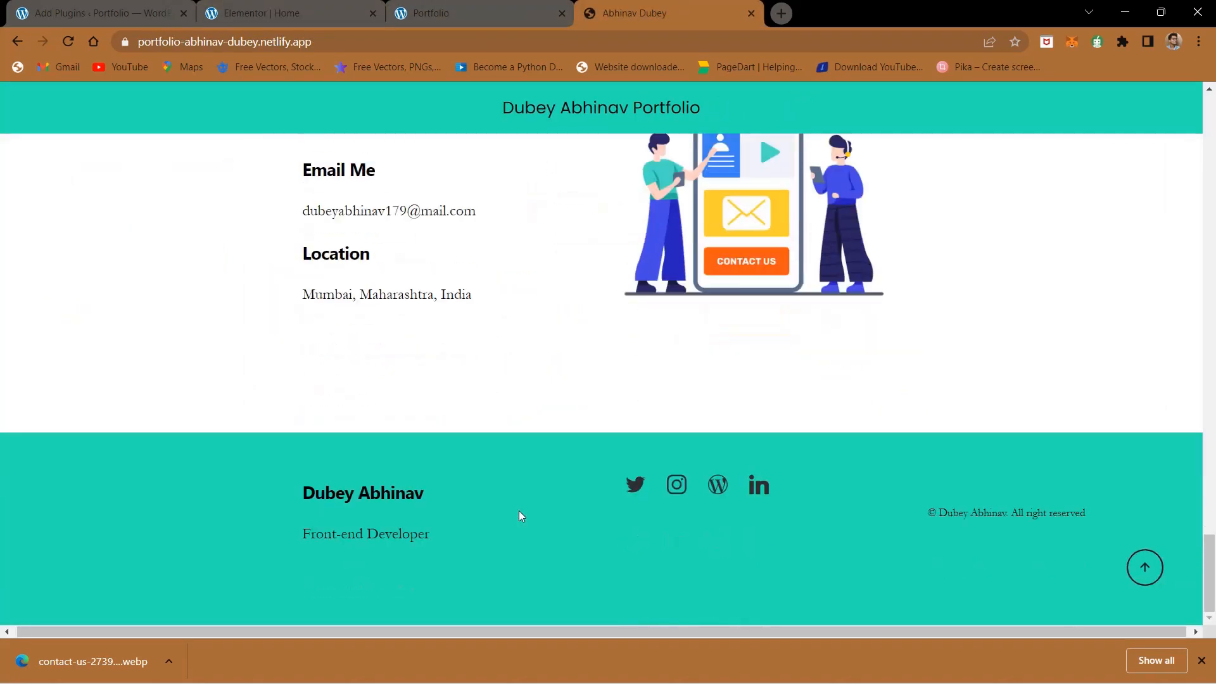
left_click(303, 5)
left_click(569, 5)
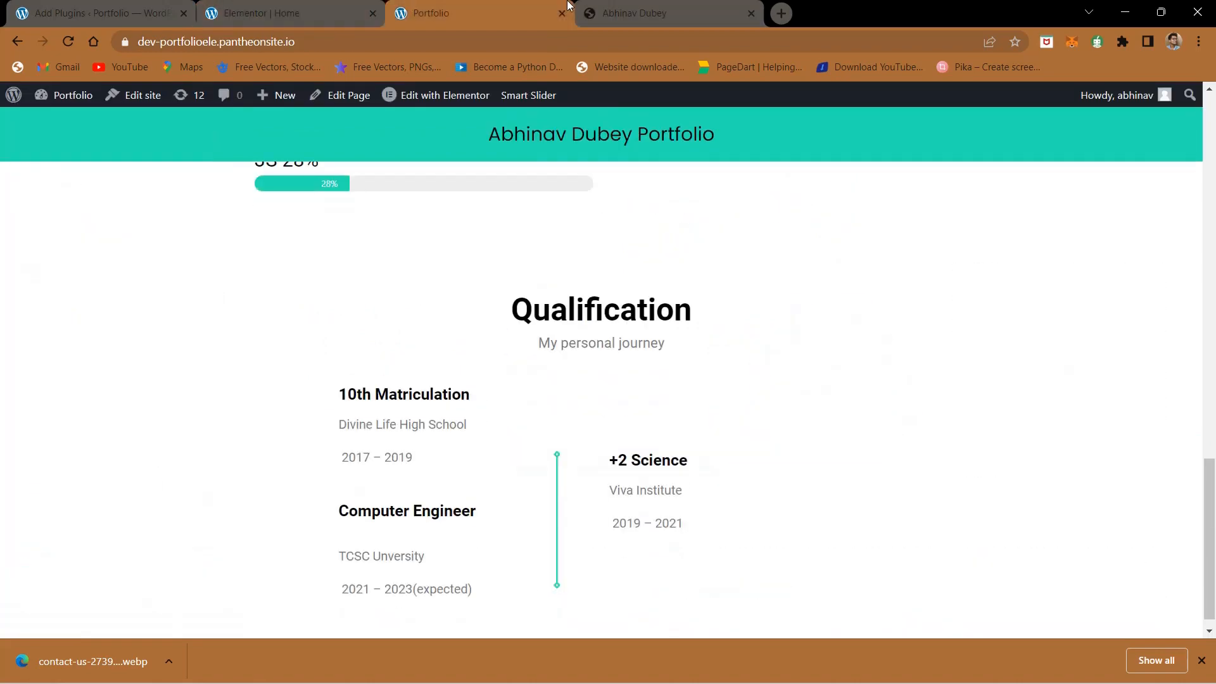
left_click(621, 5)
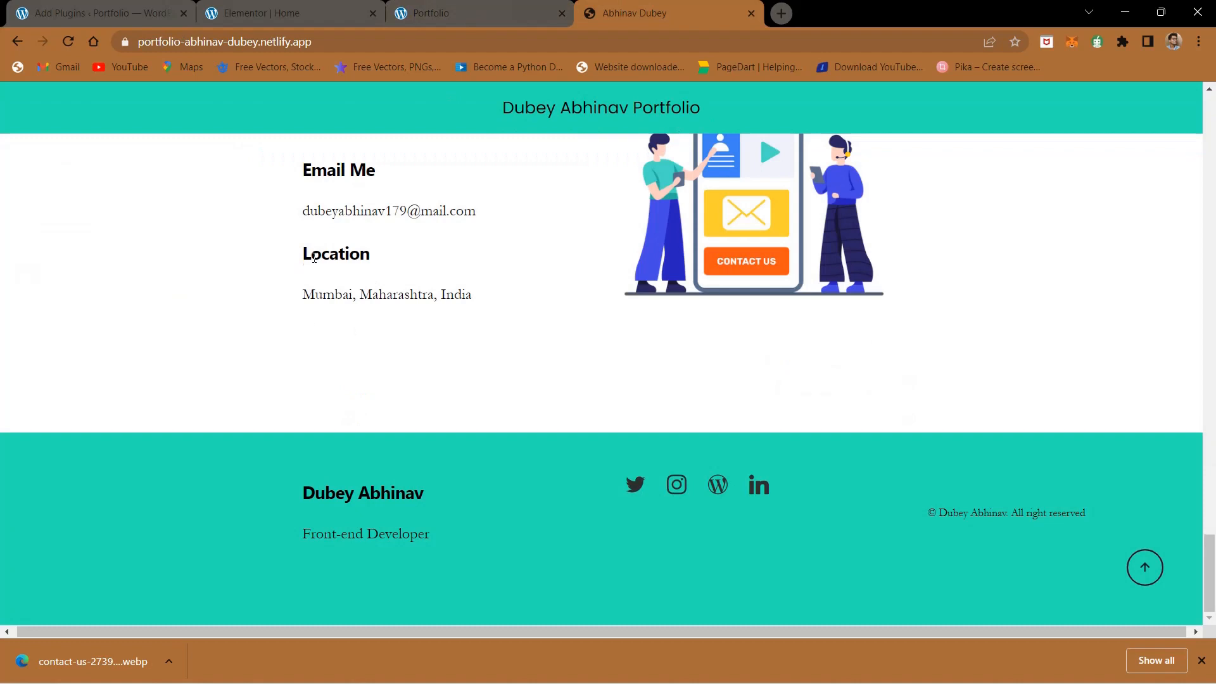
- Review the reference site's contact section, then reload the live portfolio page to check its updated contact section
scroll(314, 257, "up", 1)
scroll(393, 310, "up", 1)
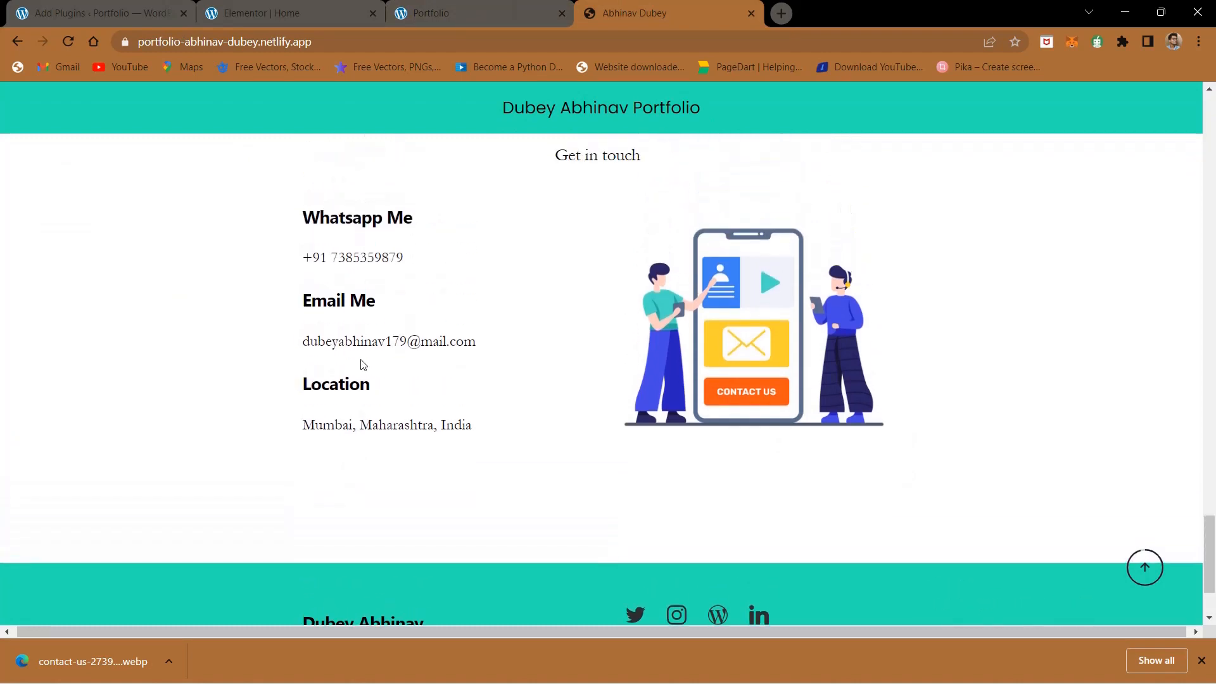
left_click(240, 5)
left_click(493, 5)
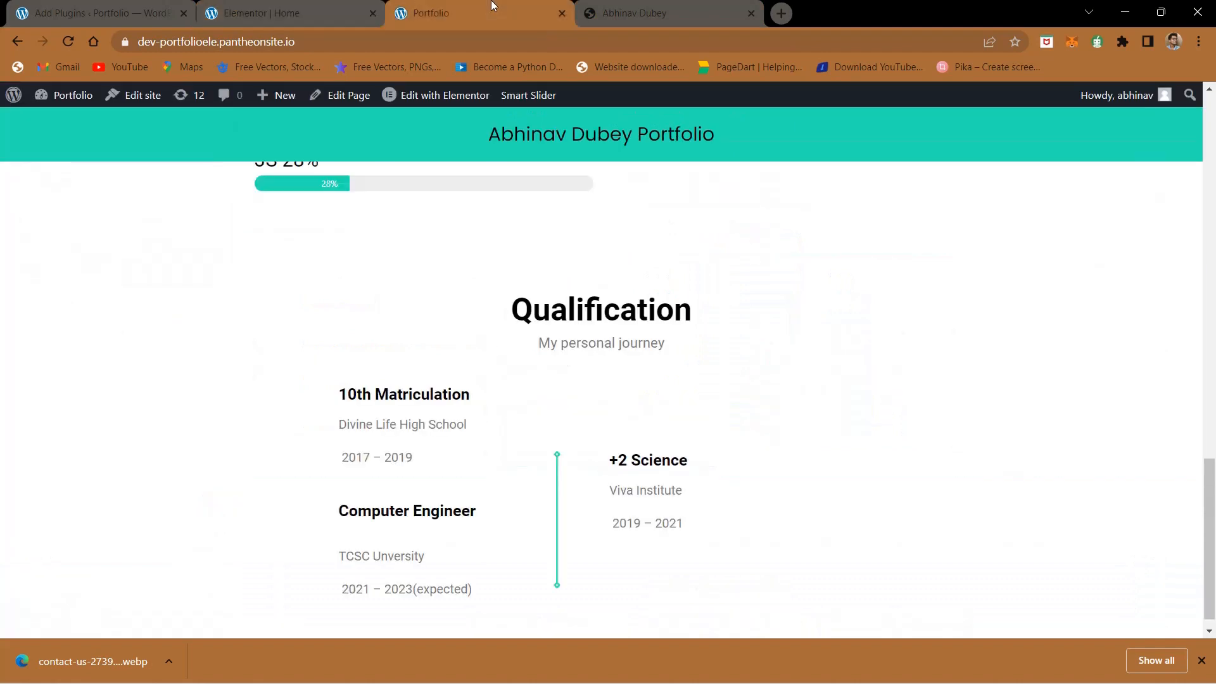
left_click(62, 41)
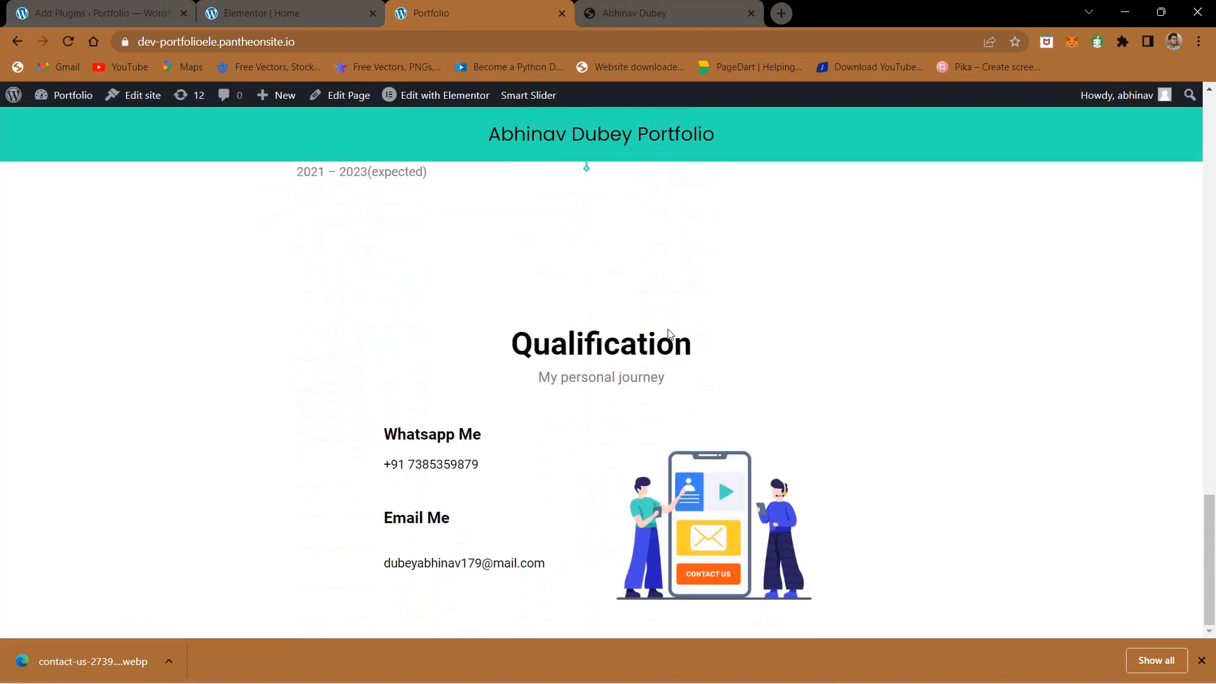
- Replace the Qualification heading above the Whatsapp Me and Email Me entries with "Contact Me" copied from the reference site
left_click(705, 5)
scroll(556, 316, "up", 3)
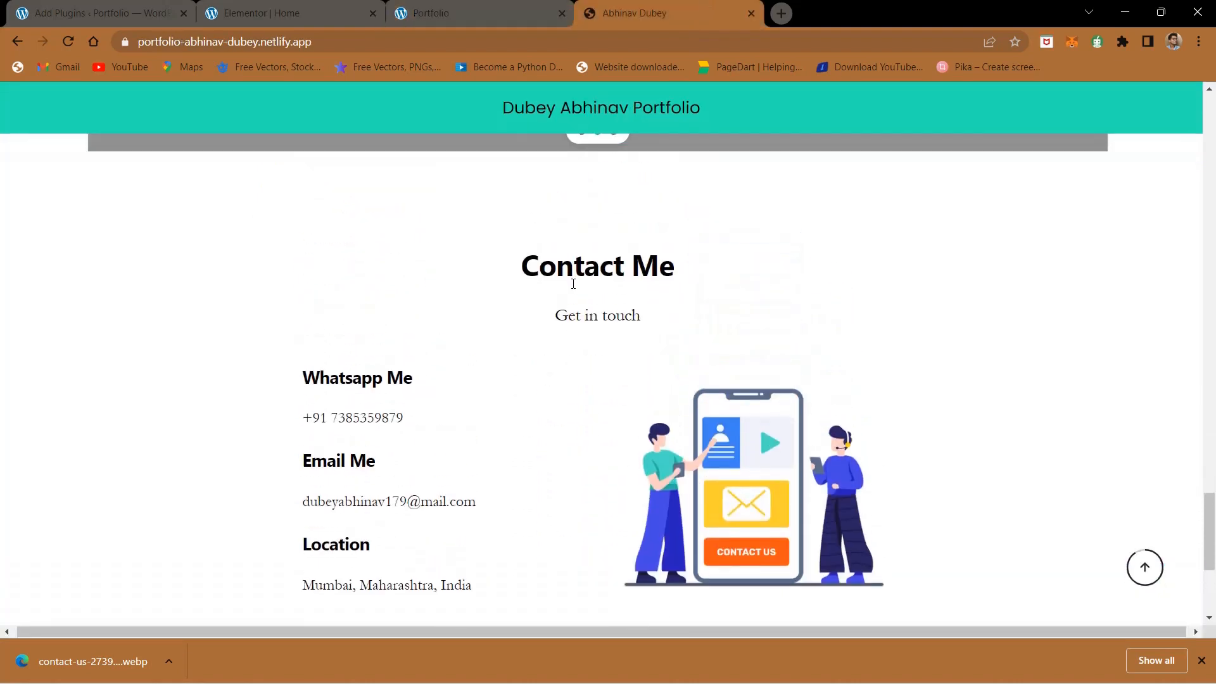
triple_click(573, 284)
key("ctrl+c")
left_click(297, 13)
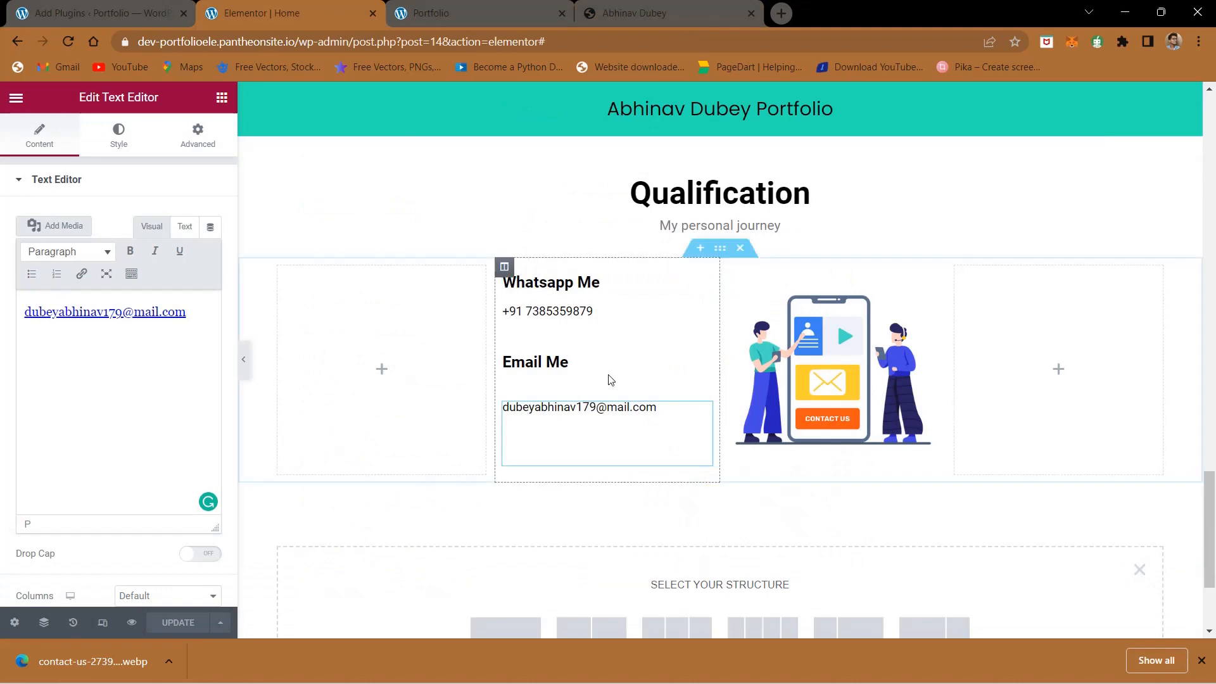
scroll(712, 256, "up", 1)
left_click(712, 256)
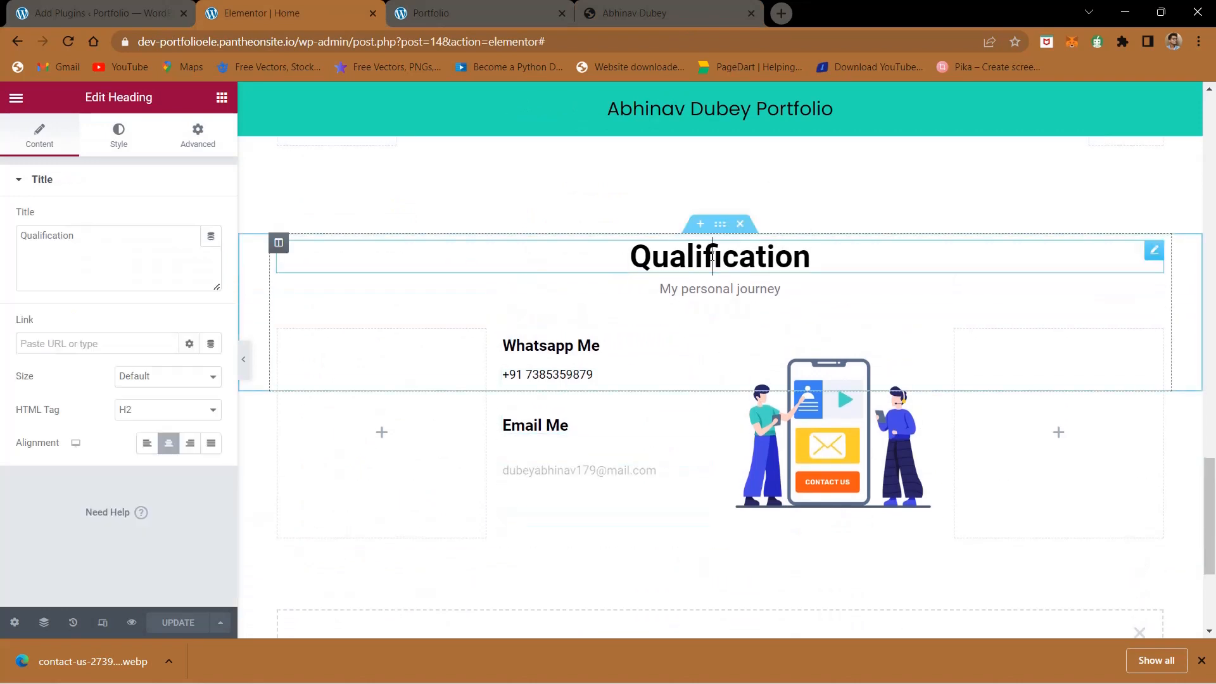
triple_click(149, 232)
key("ctrl+v")
- Replace the "My personal journey" text under the Contact Me heading with "Get in touch" from the reference site and update the page
left_click(591, 7)
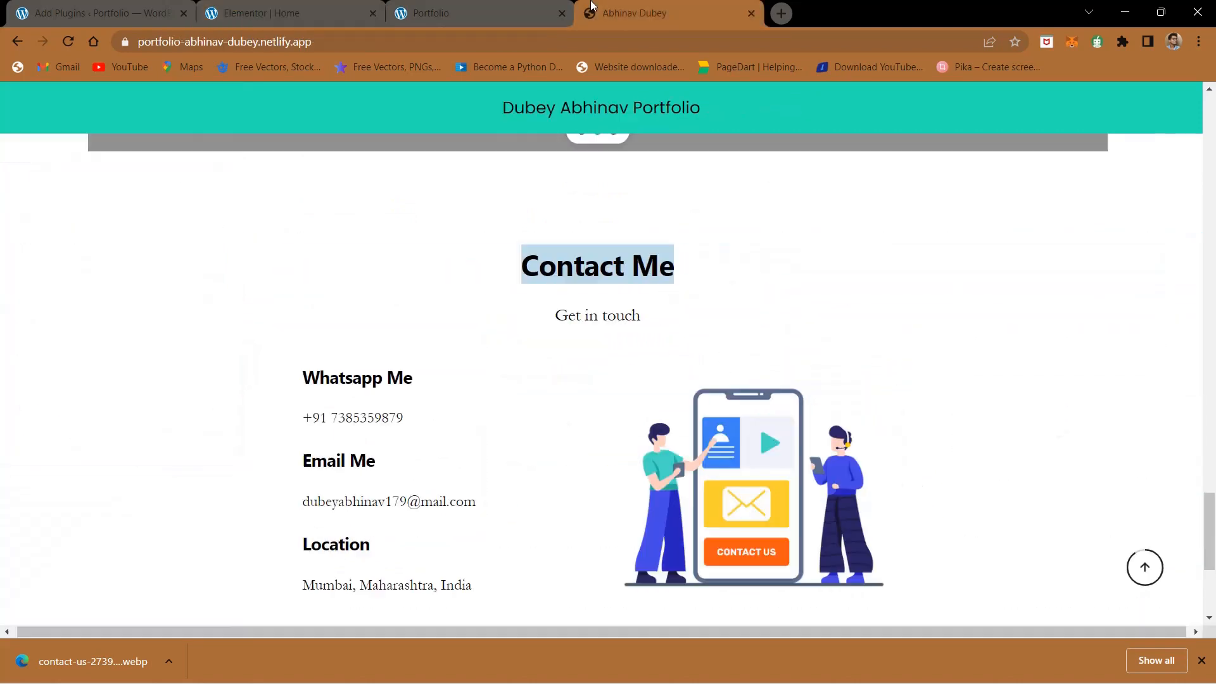
triple_click(603, 311)
key("ctrl+c")
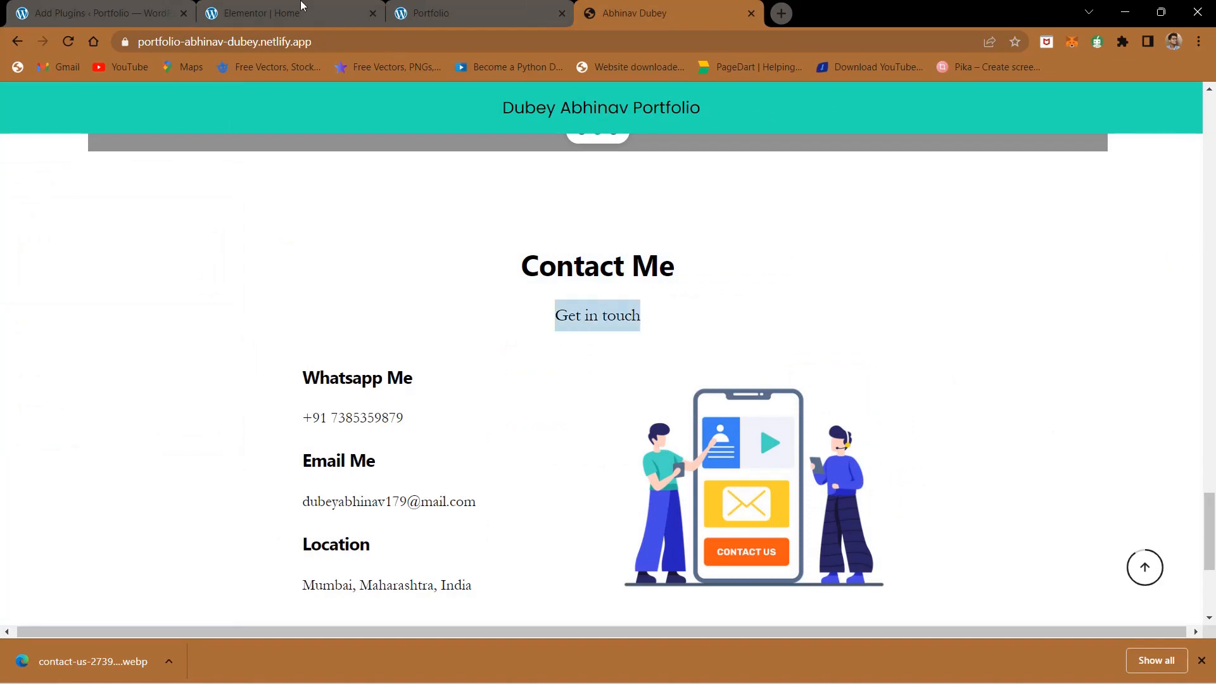
left_click(301, 6)
left_click(720, 289)
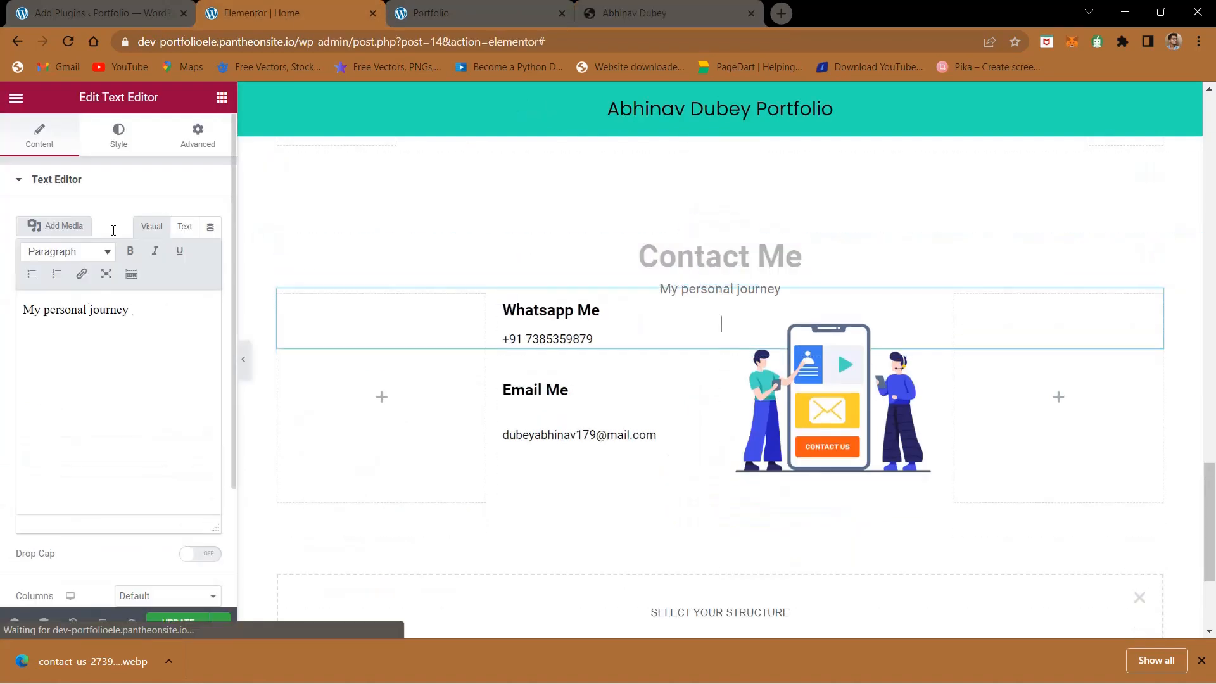
triple_click(129, 310)
key("ctrl+v")
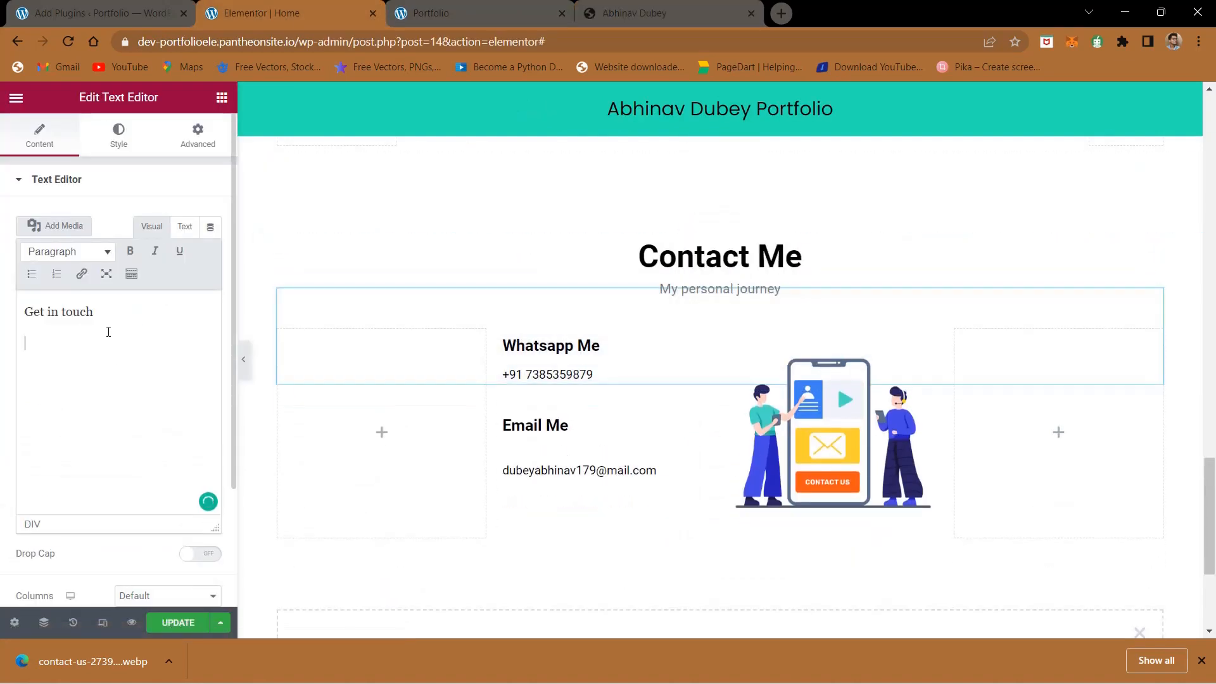
left_click(178, 623)
- Reload the live portfolio page, check the Contact Me section's heading and subtitle, and dismiss the downloads bar
left_click(468, 9)
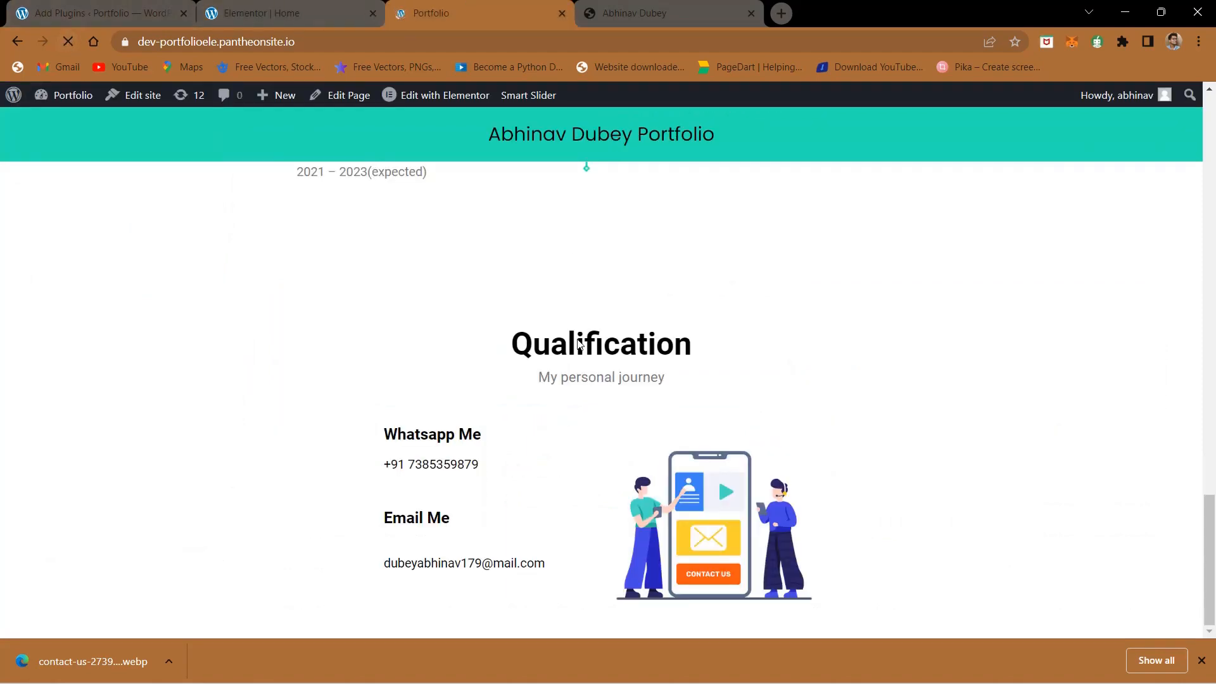
scroll(573, 336, "up", 5)
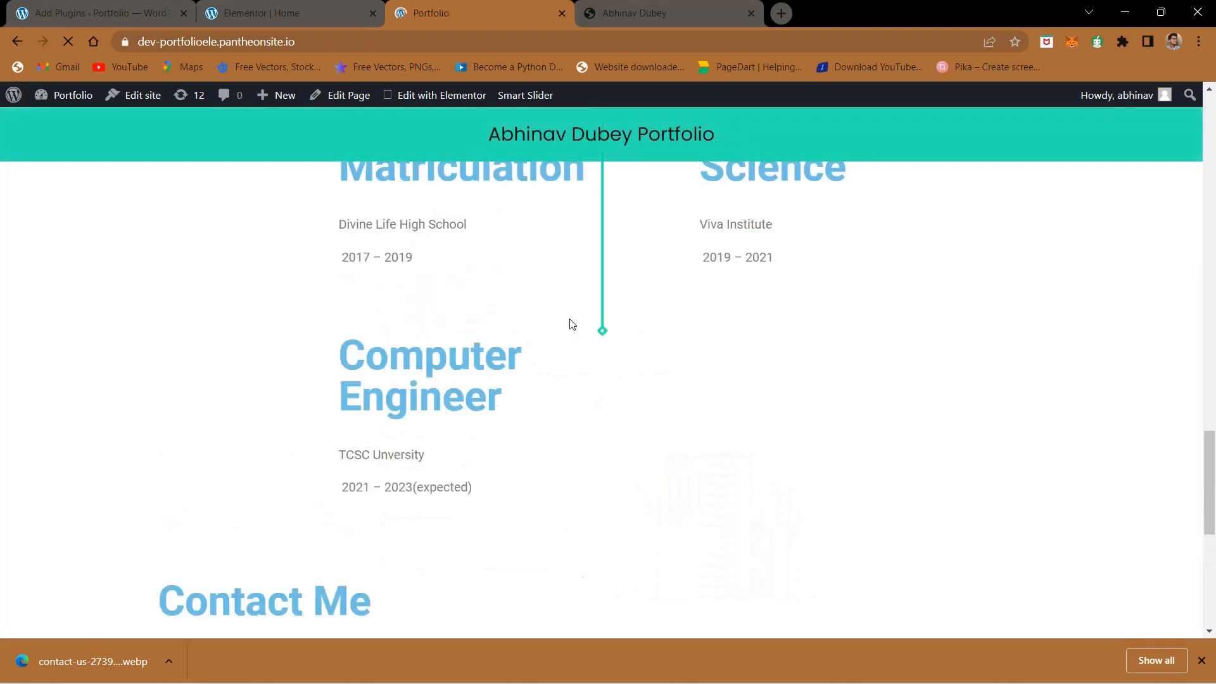
scroll(572, 324, "up", 2)
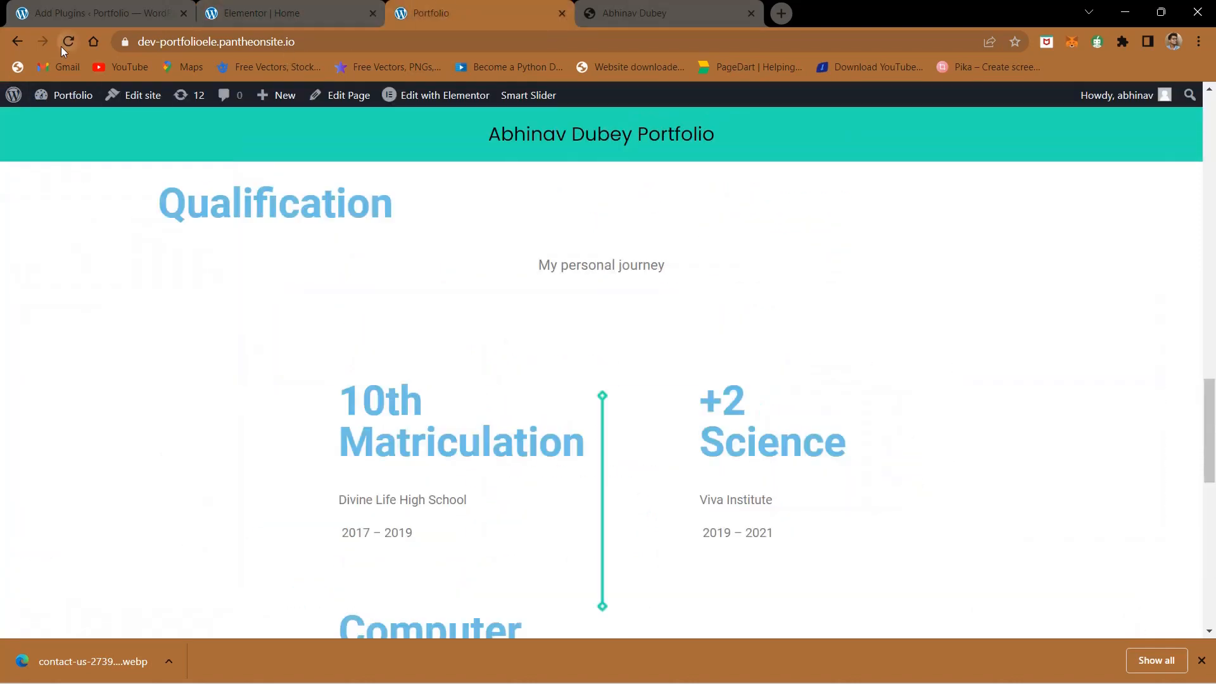
left_click(61, 48)
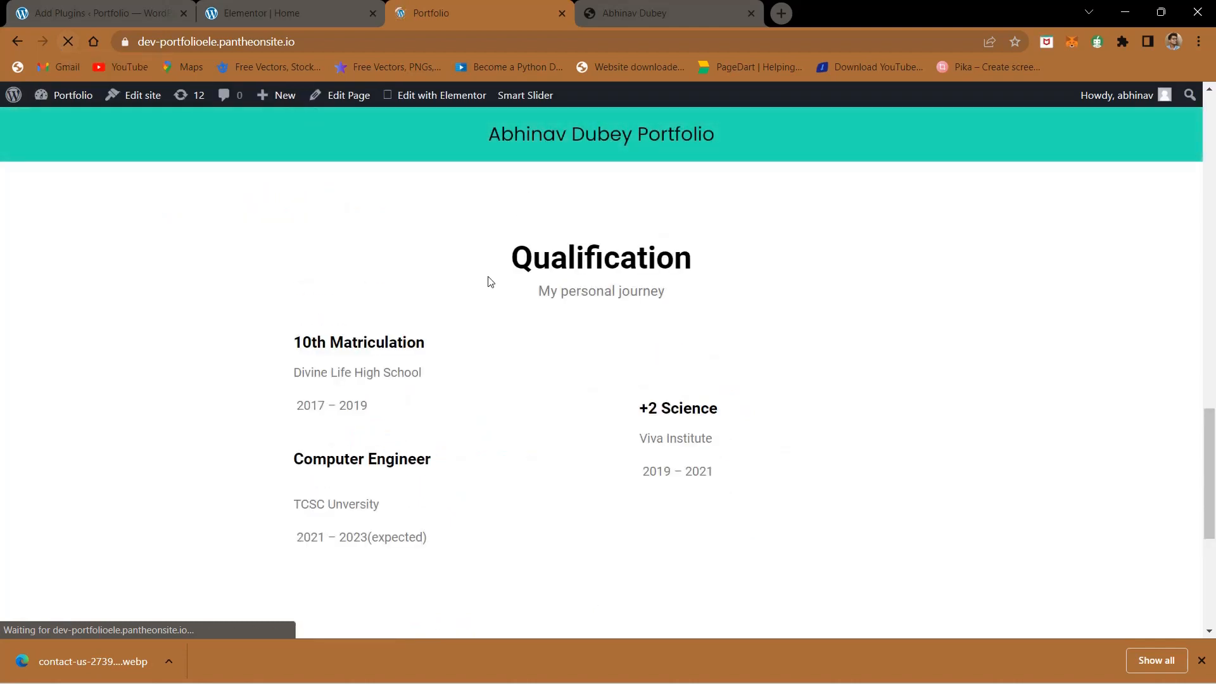
scroll(488, 279, "down", 5)
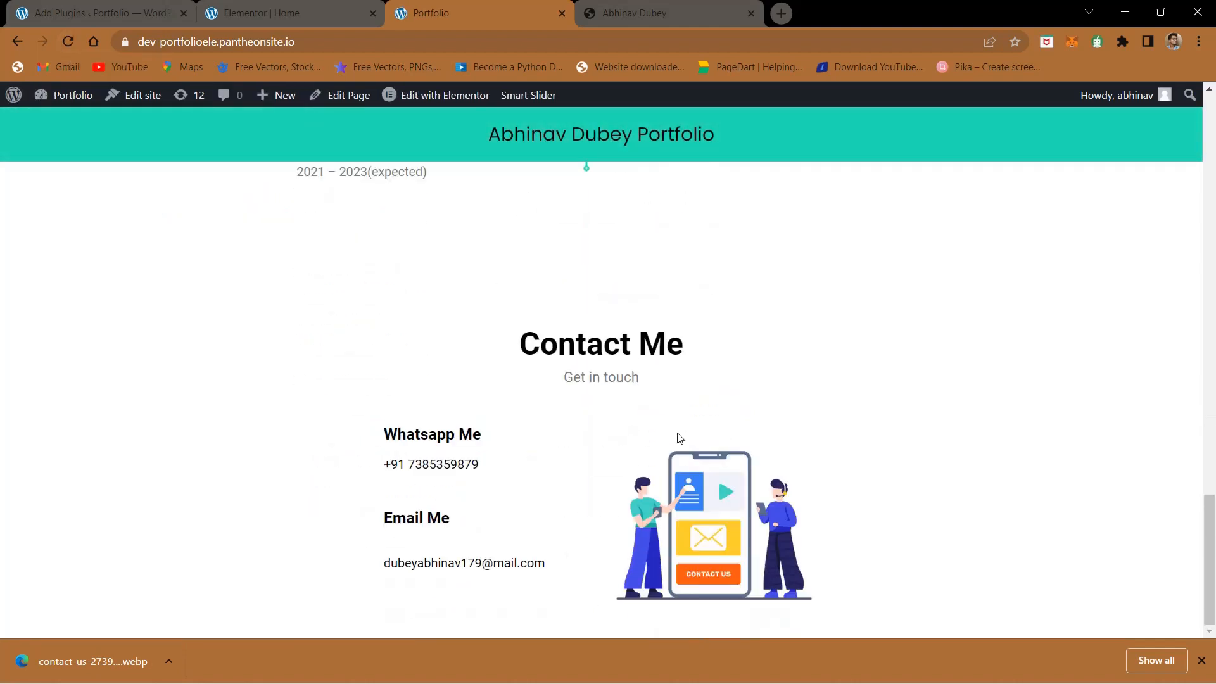
left_click(1200, 662)
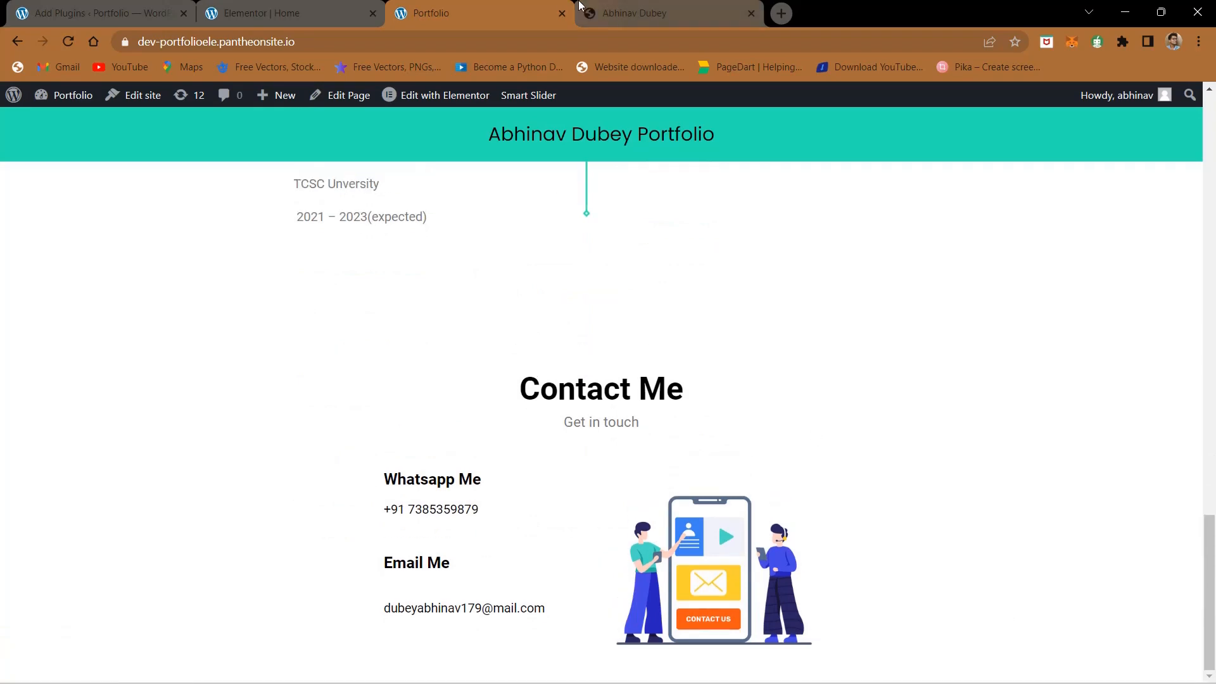
- Examine the reference site's footer for its name and role text, social icons and copyright line, then return to the Elementor editor
left_click(606, 7)
scroll(530, 361, "down", 4)
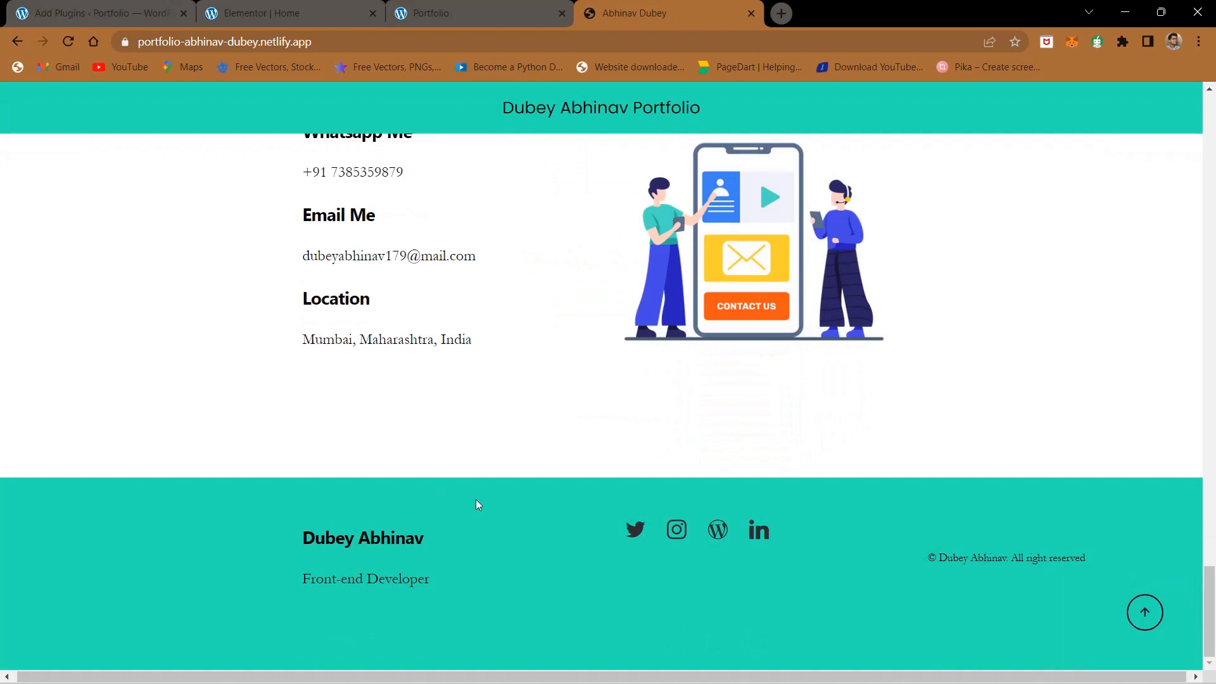
scroll(525, 511, "up", 10)
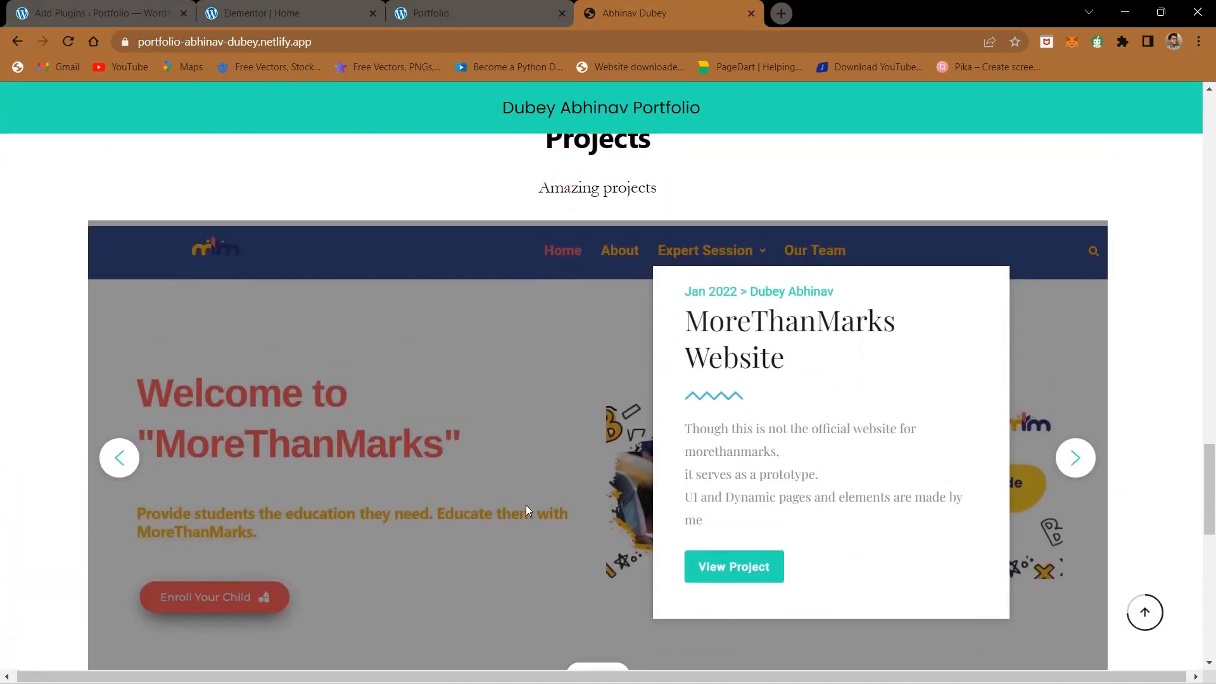
left_click(358, 6)
scroll(412, 317, "down", 3)
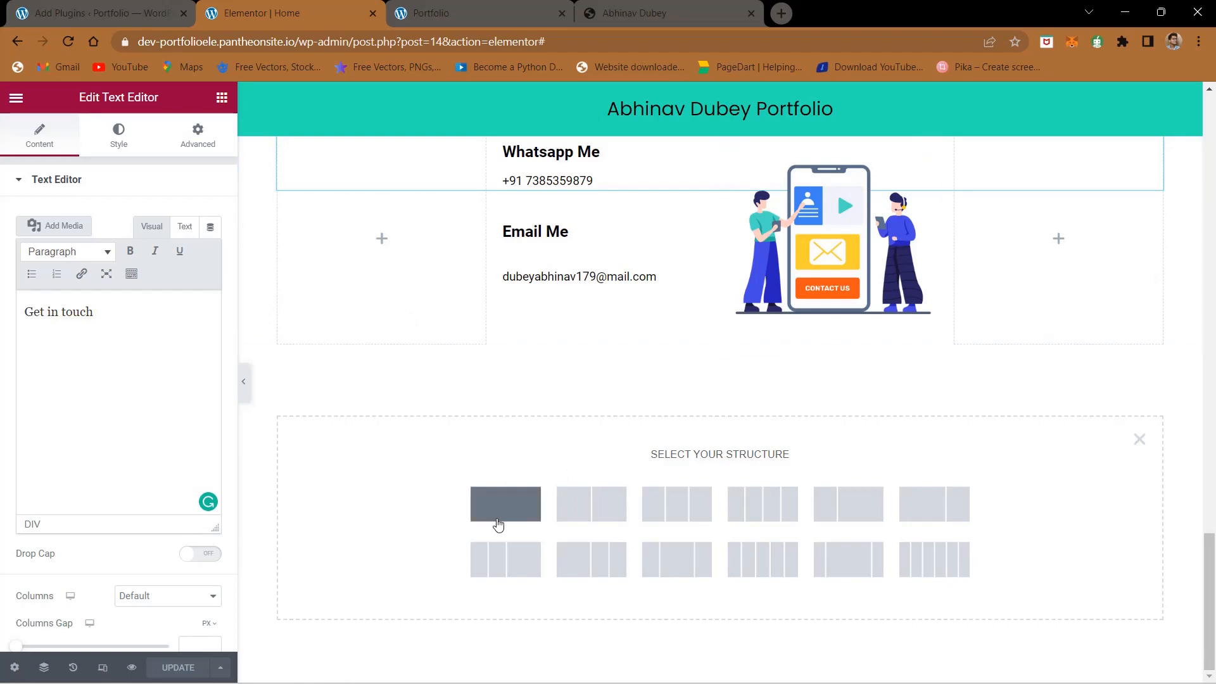
left_click(671, 12)
scroll(644, 409, "down", 10)
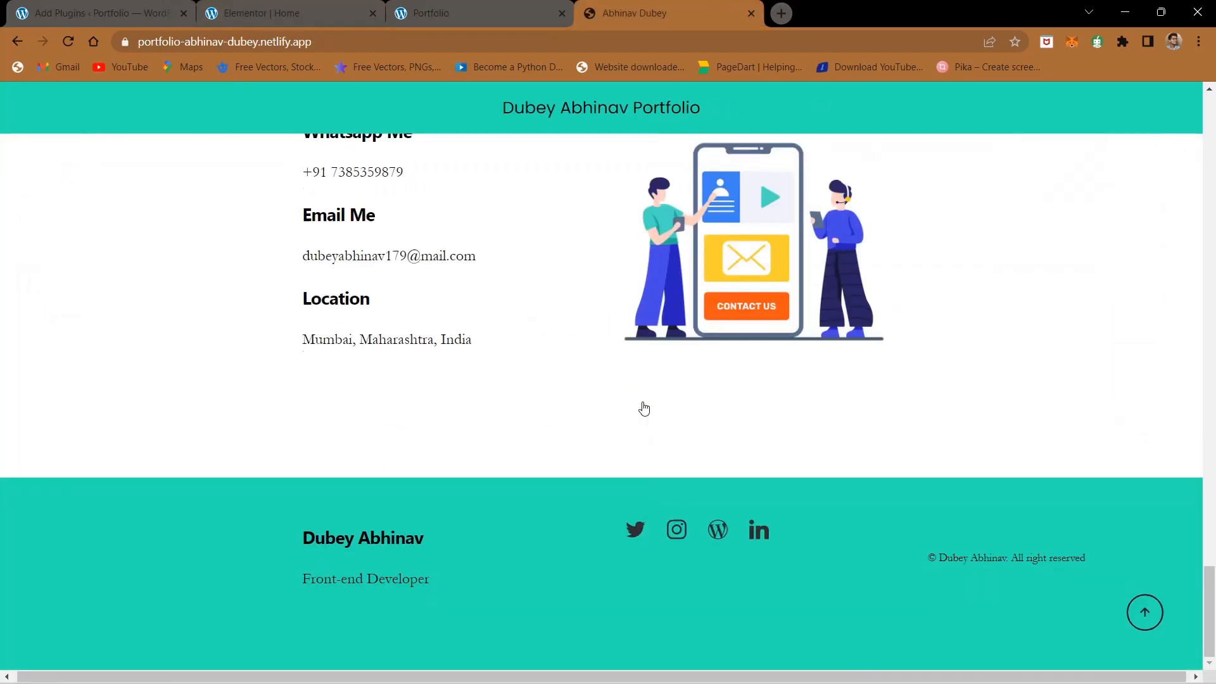
left_click_drag(355, 530, 450, 599)
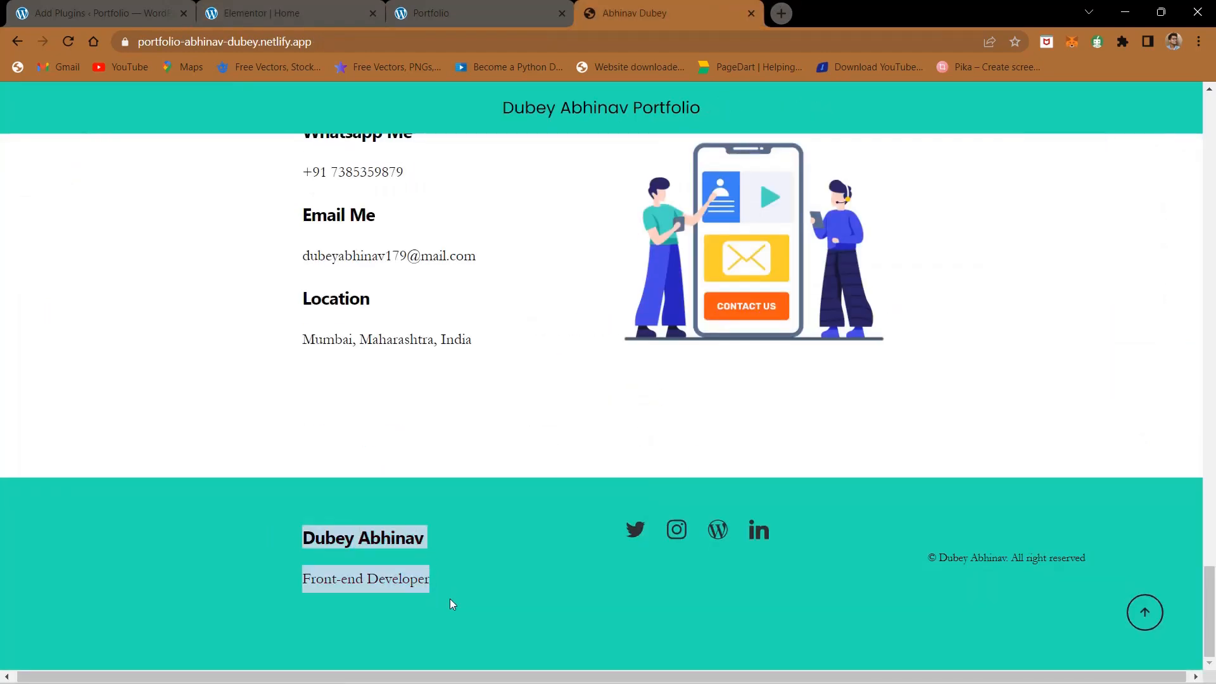
left_click_drag(635, 529, 741, 542)
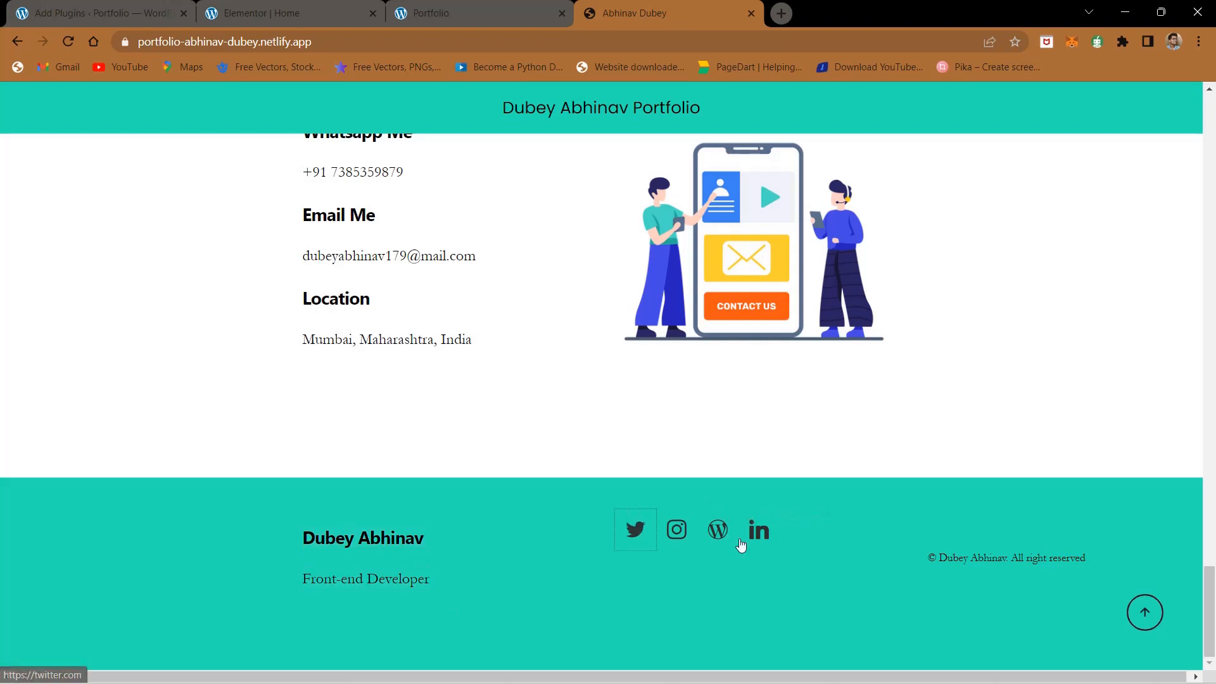
left_click_drag(967, 558, 1059, 557)
left_click(1030, 602)
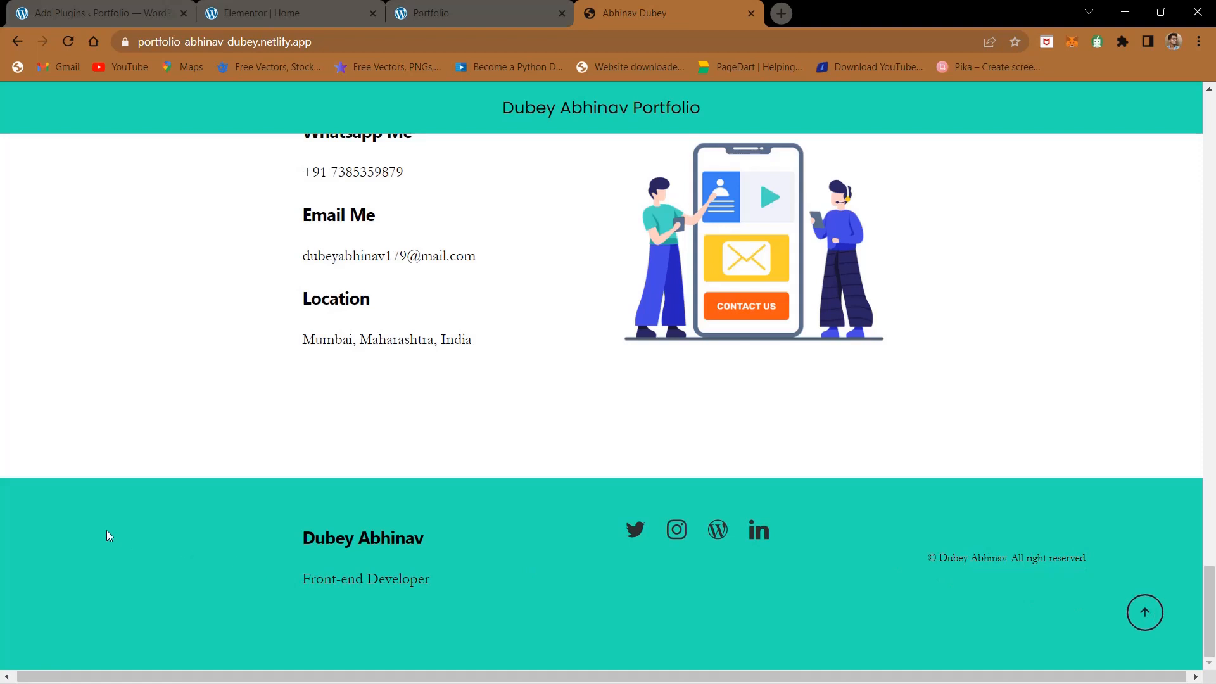
left_click(277, 6)
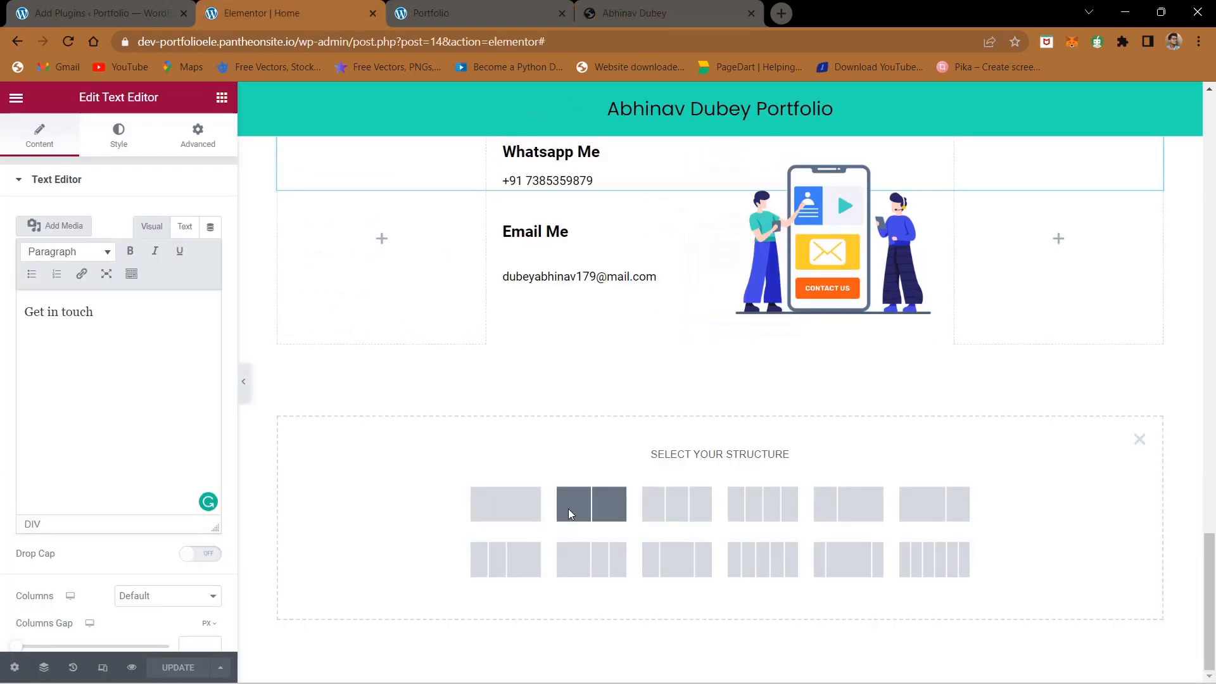
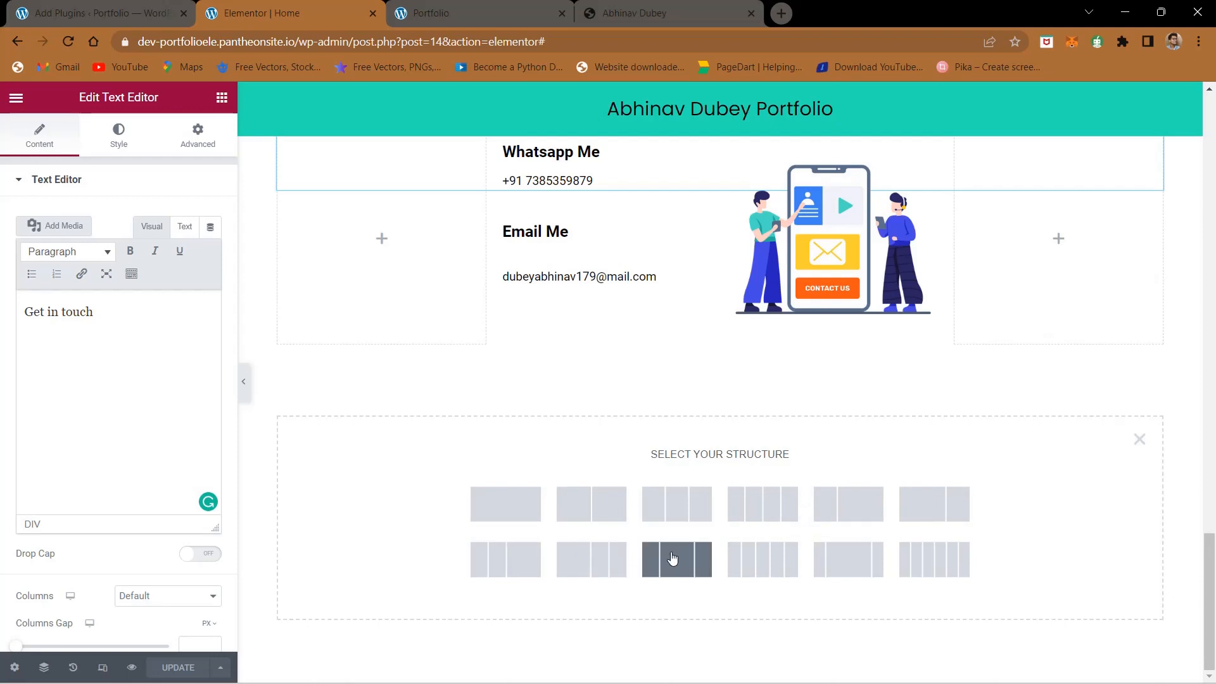
- Add a three-column footer section with a wide first column and place a Heading and a Text Editor widget in that column
left_click(293, 6)
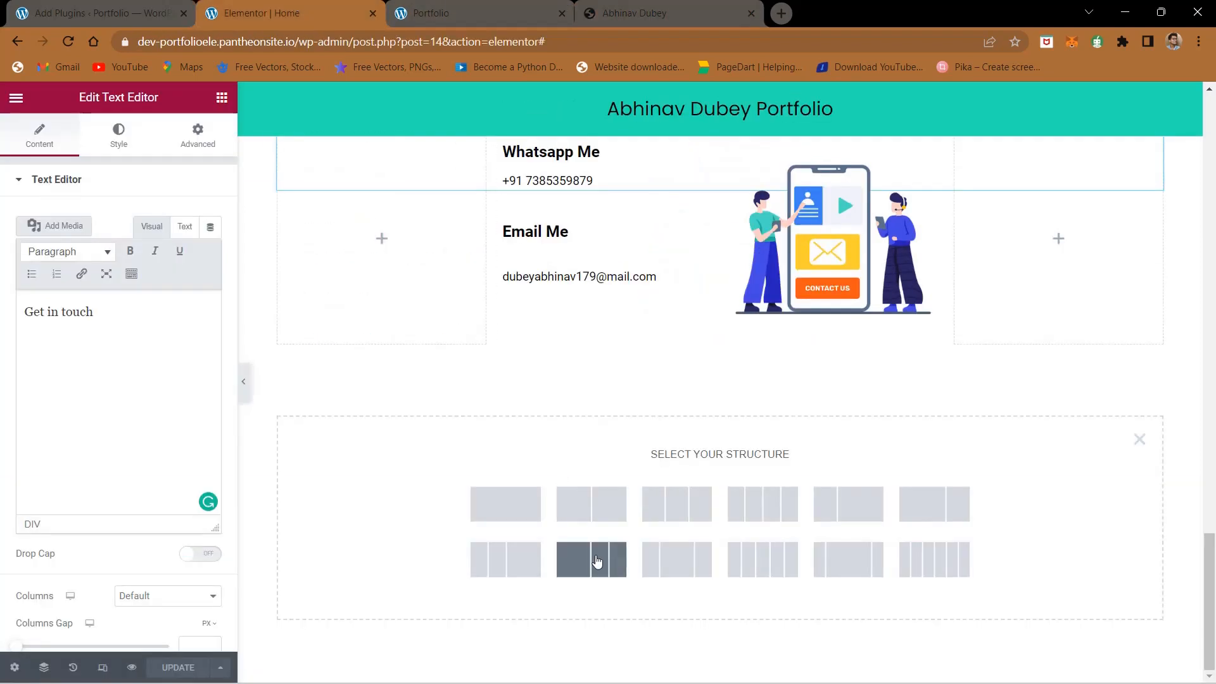
left_click(596, 562)
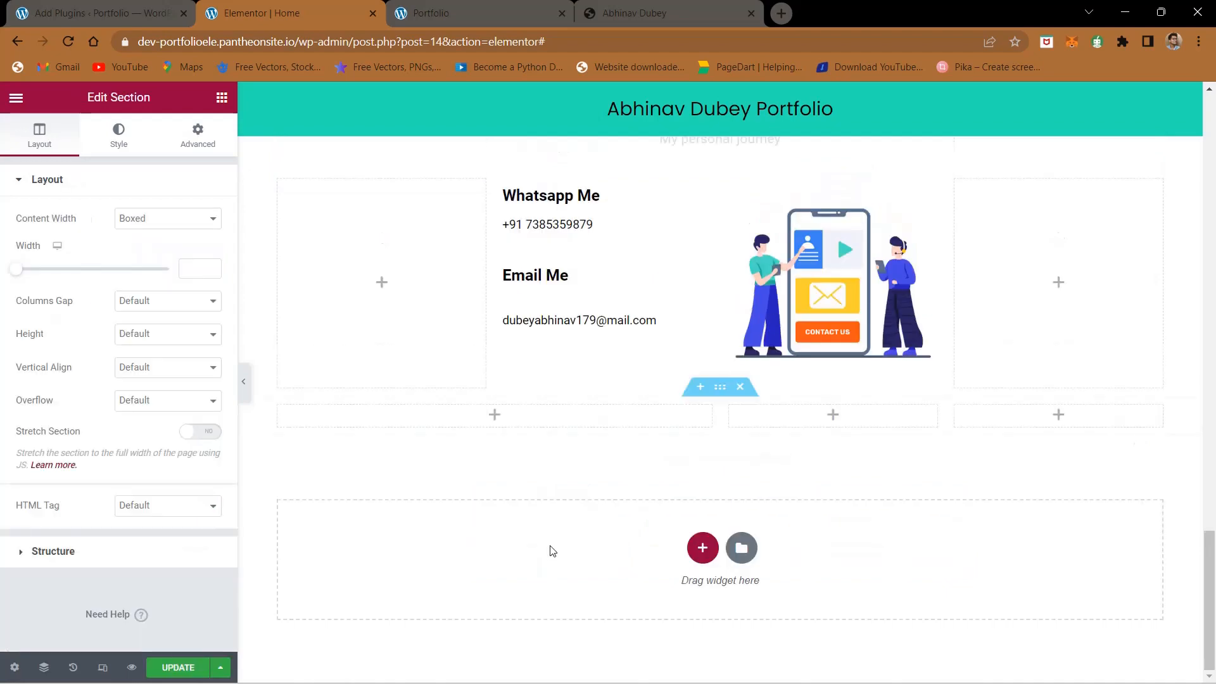
left_click(492, 425)
left_click(580, 6)
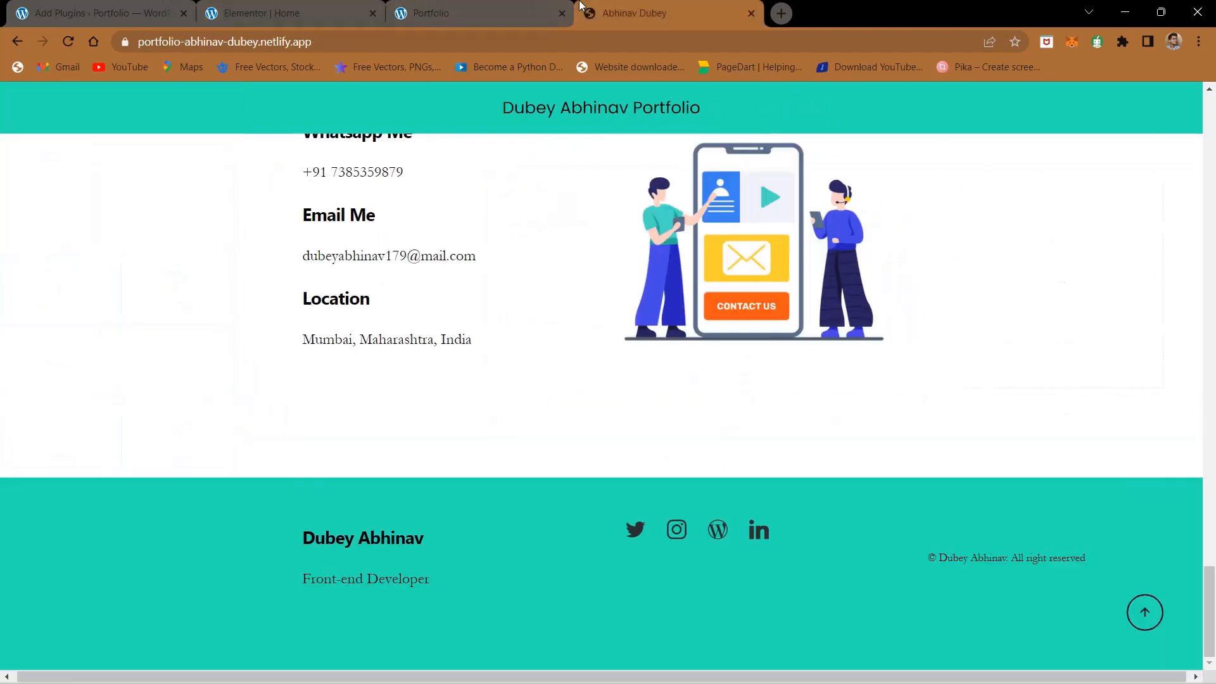
left_click(229, 7)
left_click_drag(183, 285, 497, 409)
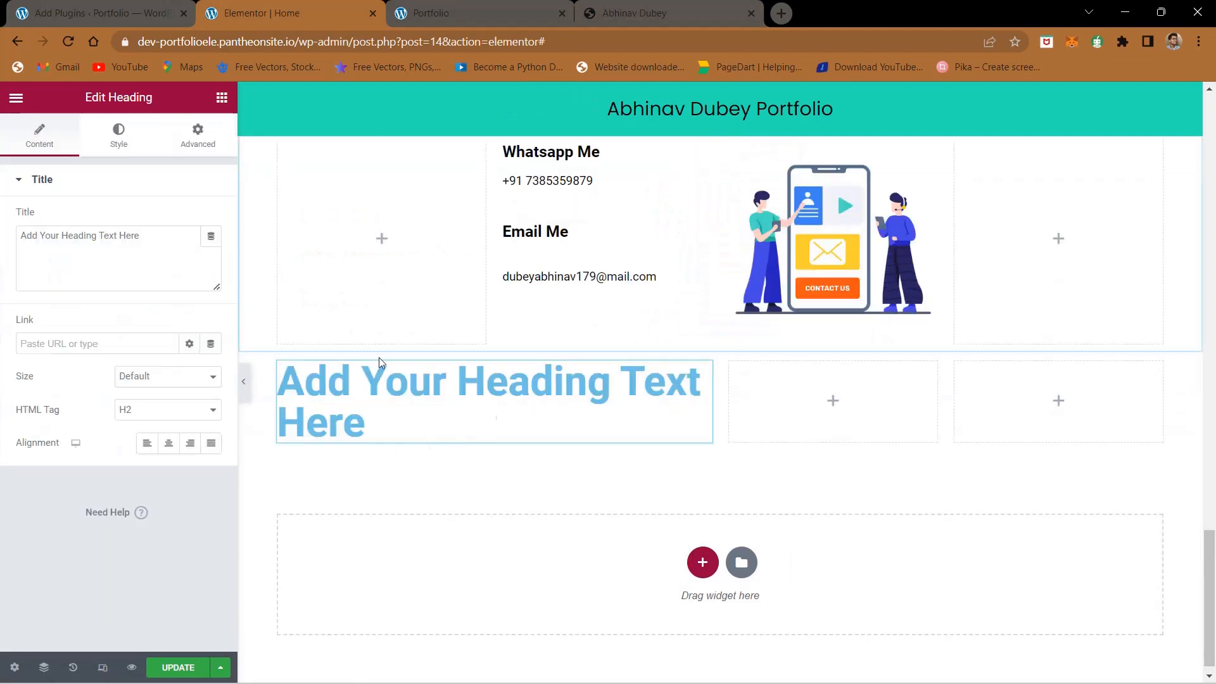
left_click(223, 96)
left_click_drag(176, 373, 453, 450)
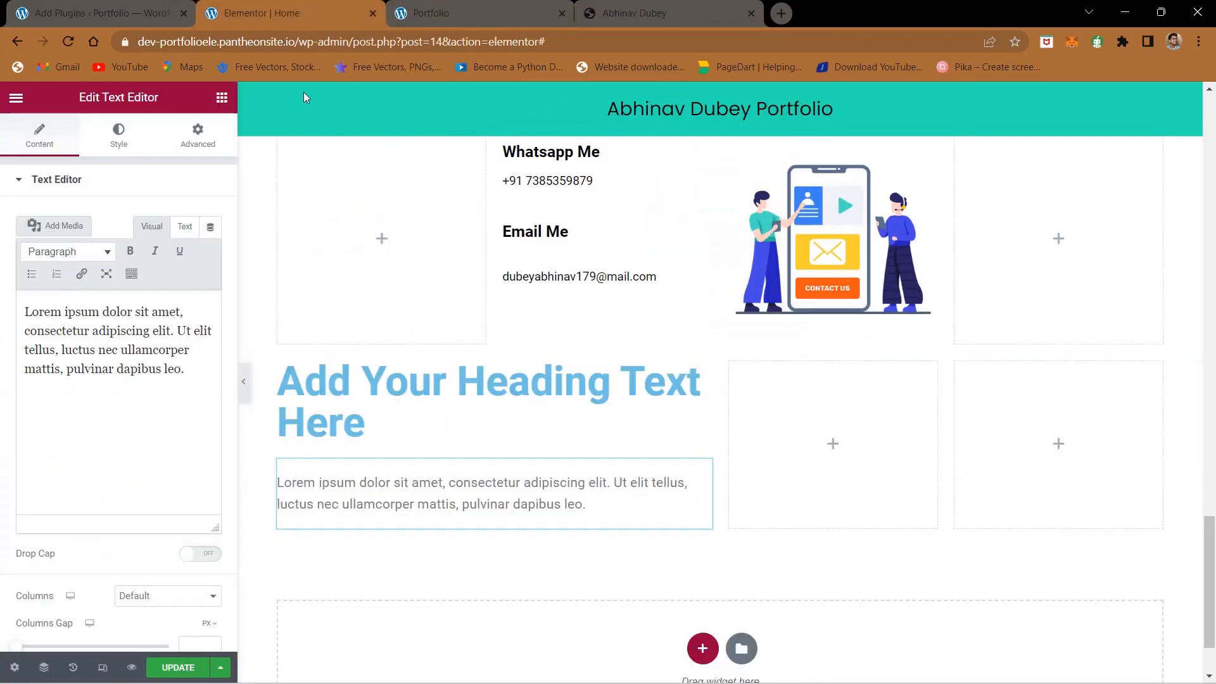
- Copy the hero section's social icon column and paste it beside the footer's empty middle column
scroll(366, 243, "up", 15)
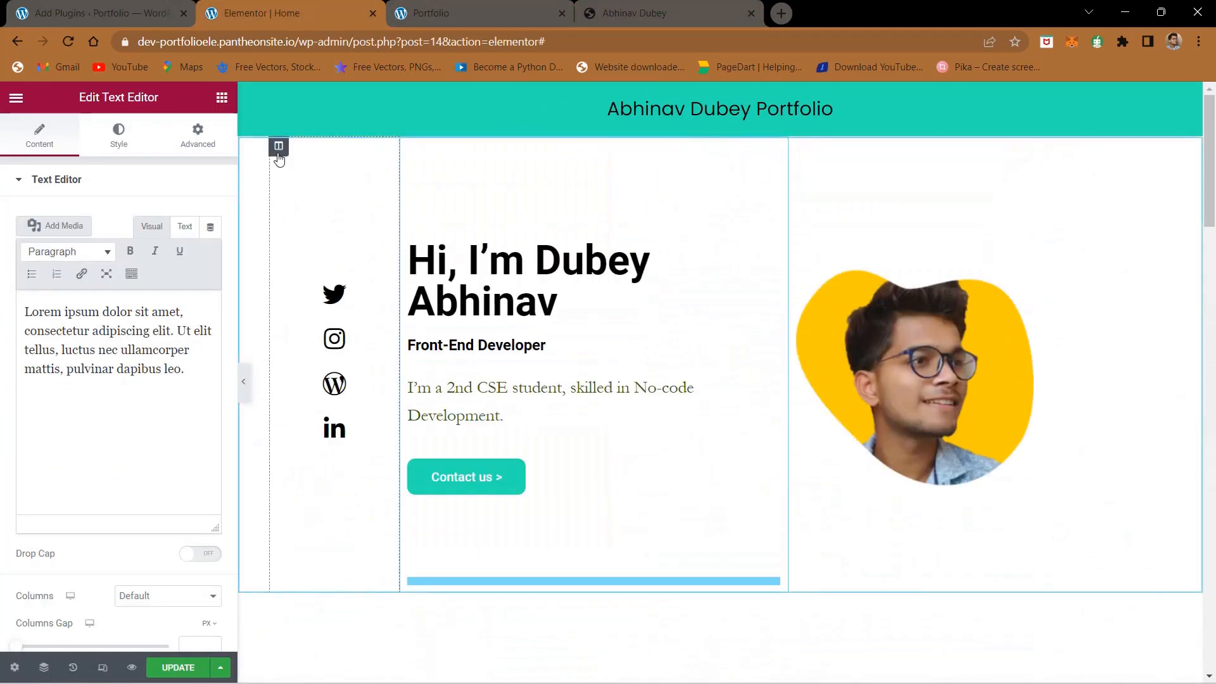
right_click(279, 154)
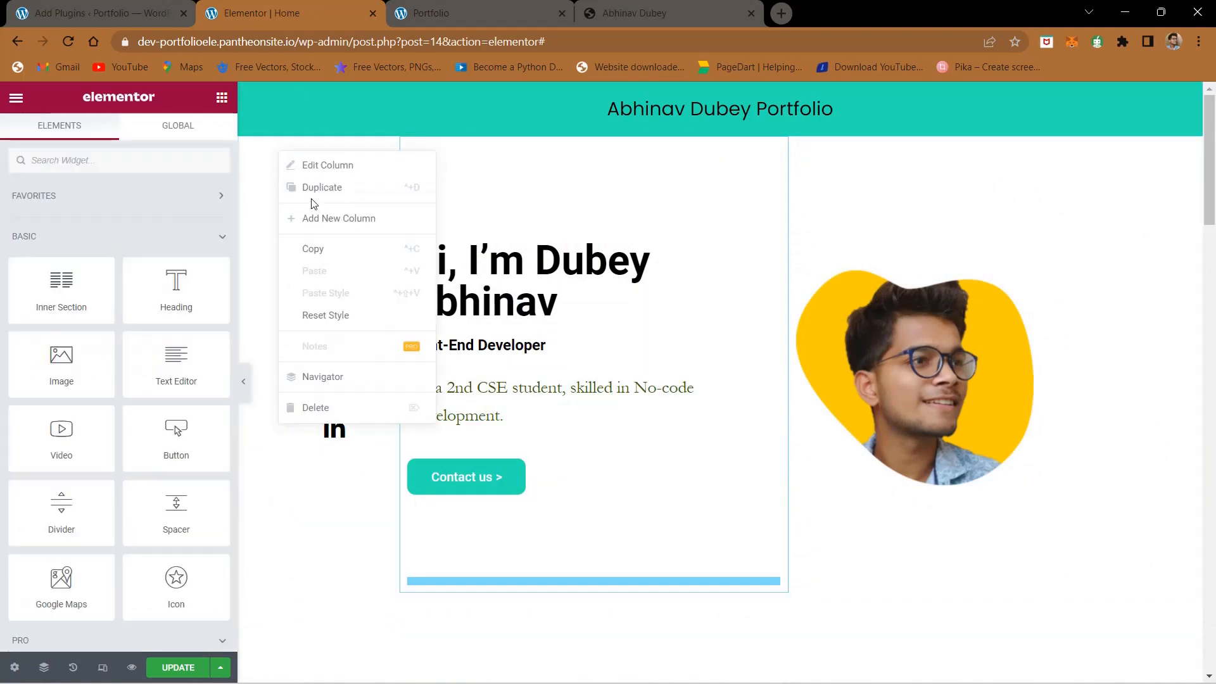
left_click(338, 249)
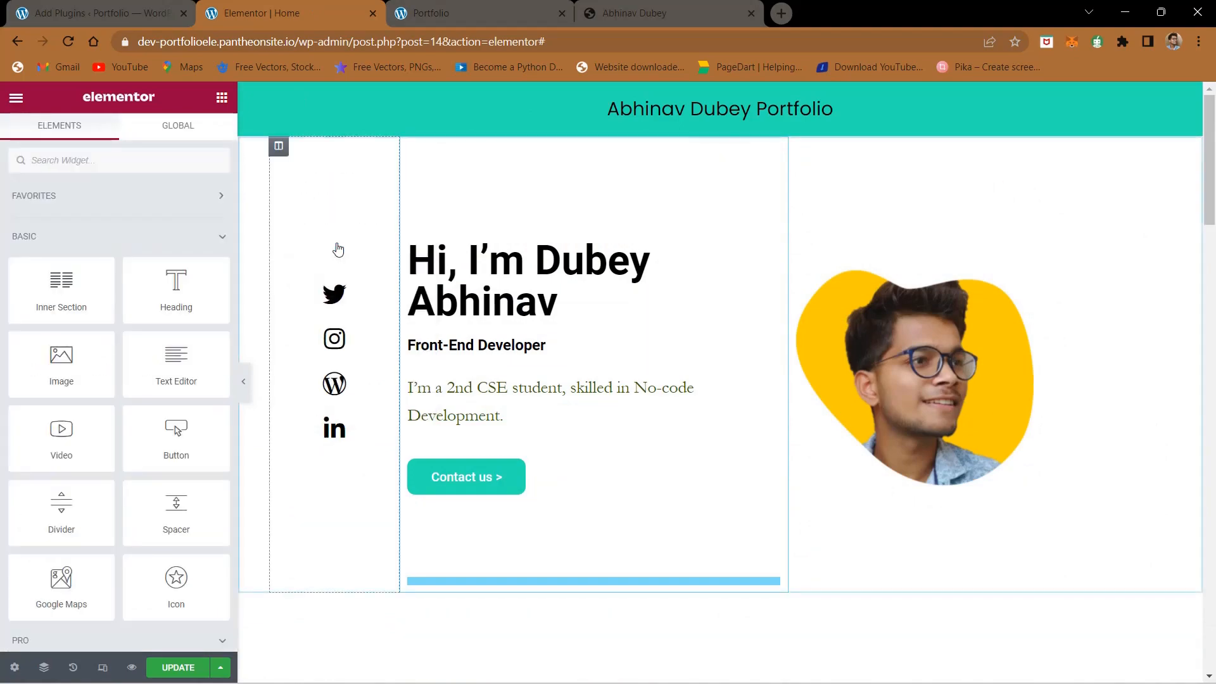
scroll(480, 380, "down", 15)
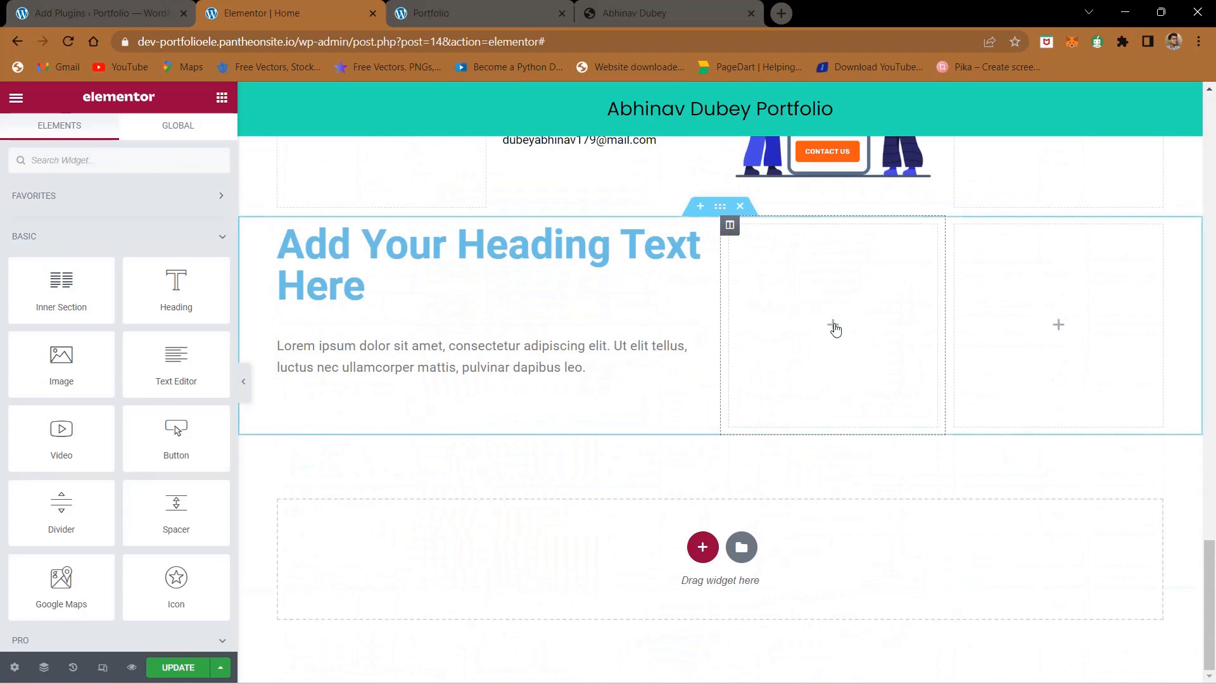
right_click(835, 329)
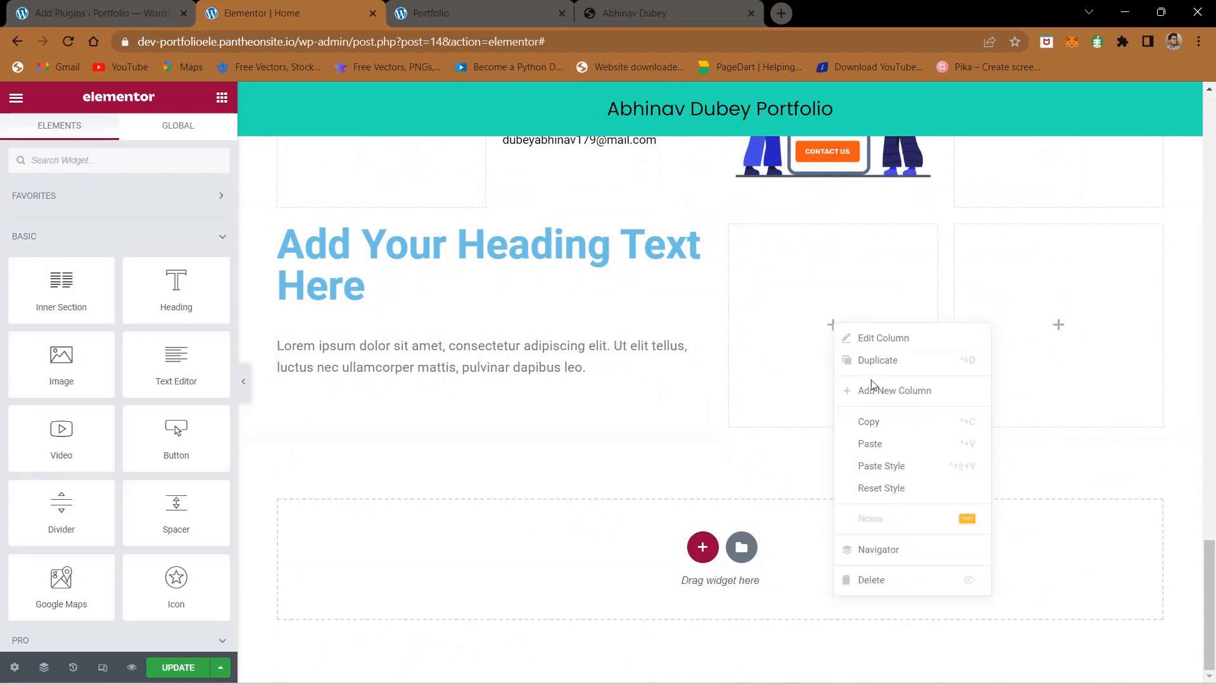
left_click(877, 442)
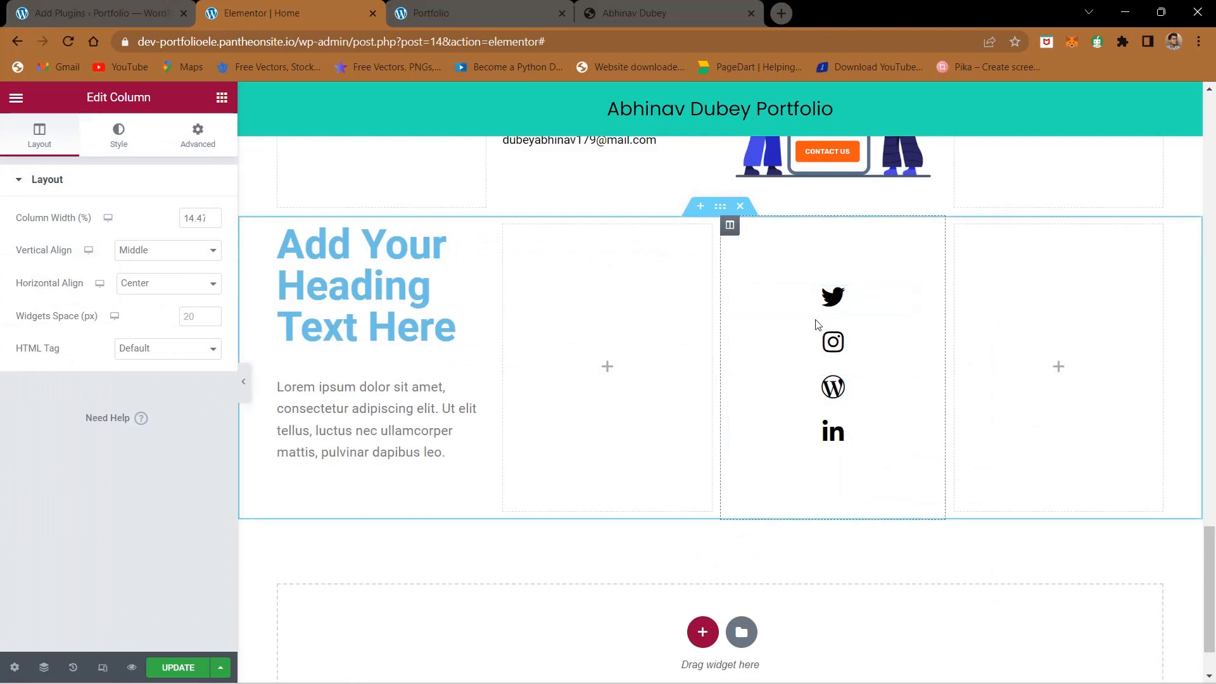
- Compare the pasted icon column's settings with the reference footer's icon row, and delete the pasted column
left_click(929, 296)
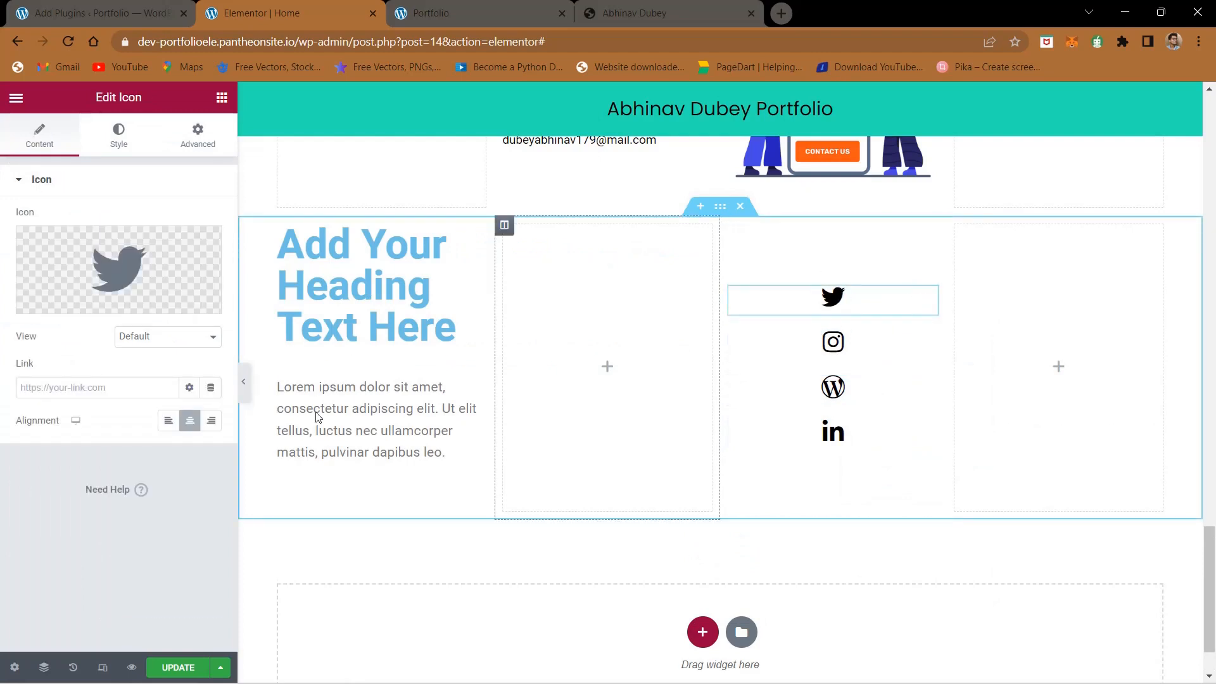
left_click(129, 135)
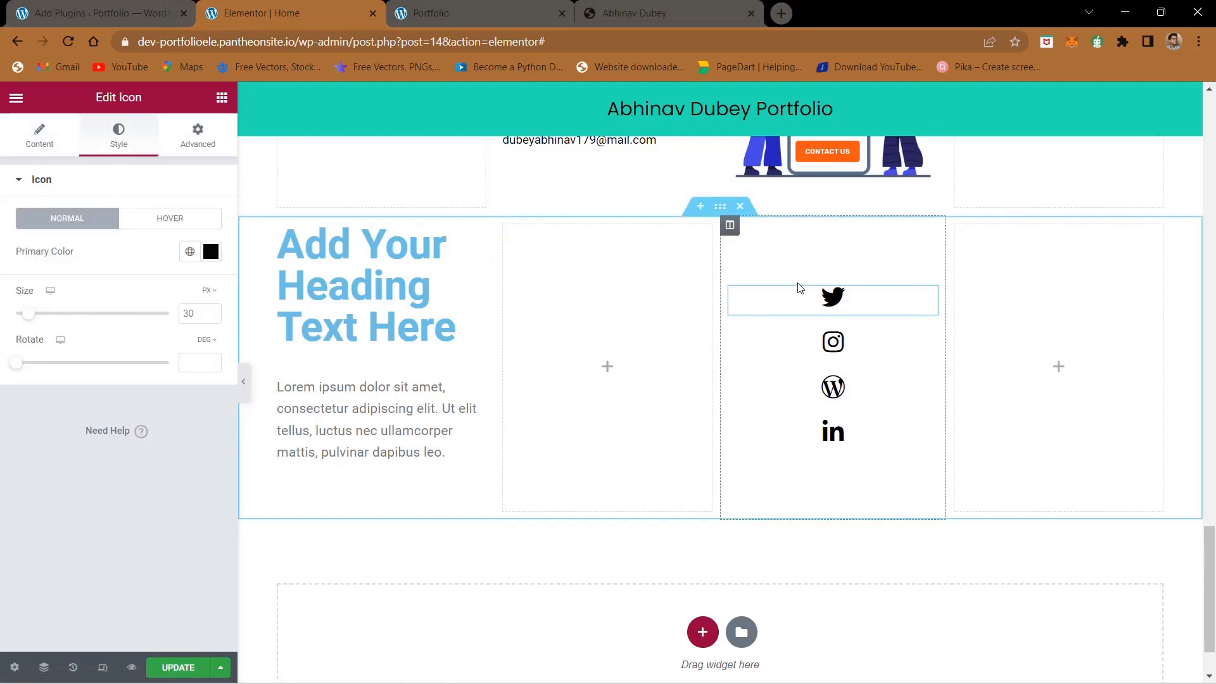
left_click(731, 228)
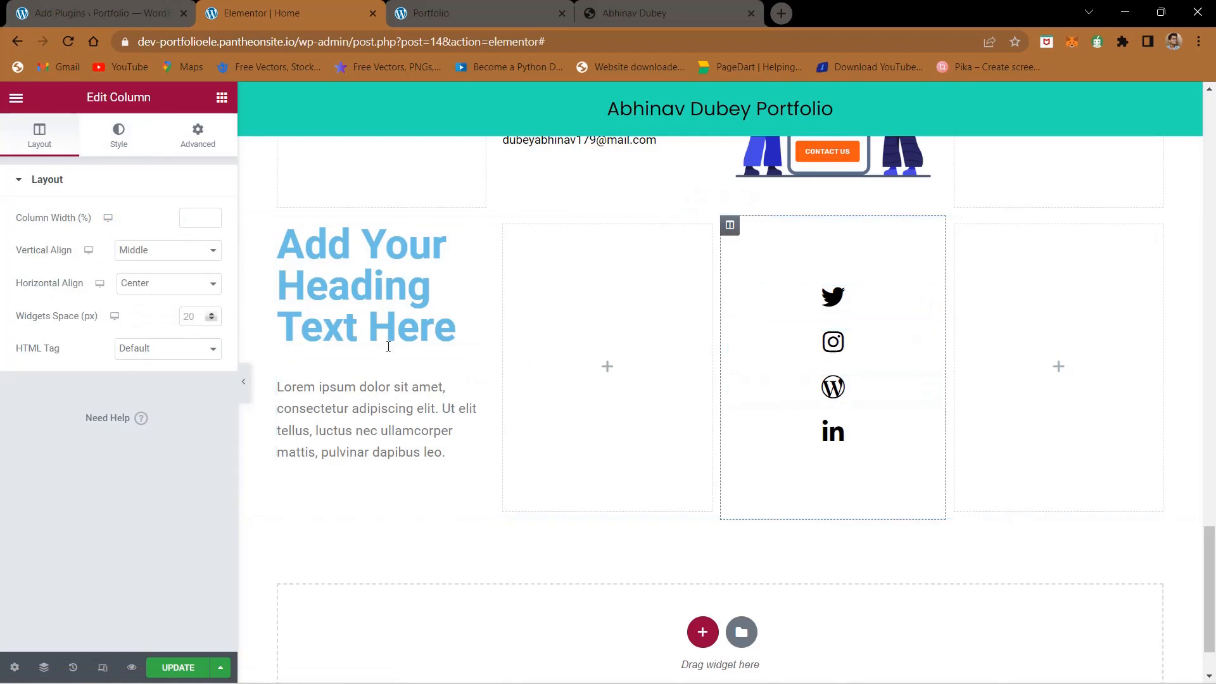
left_click(583, 8)
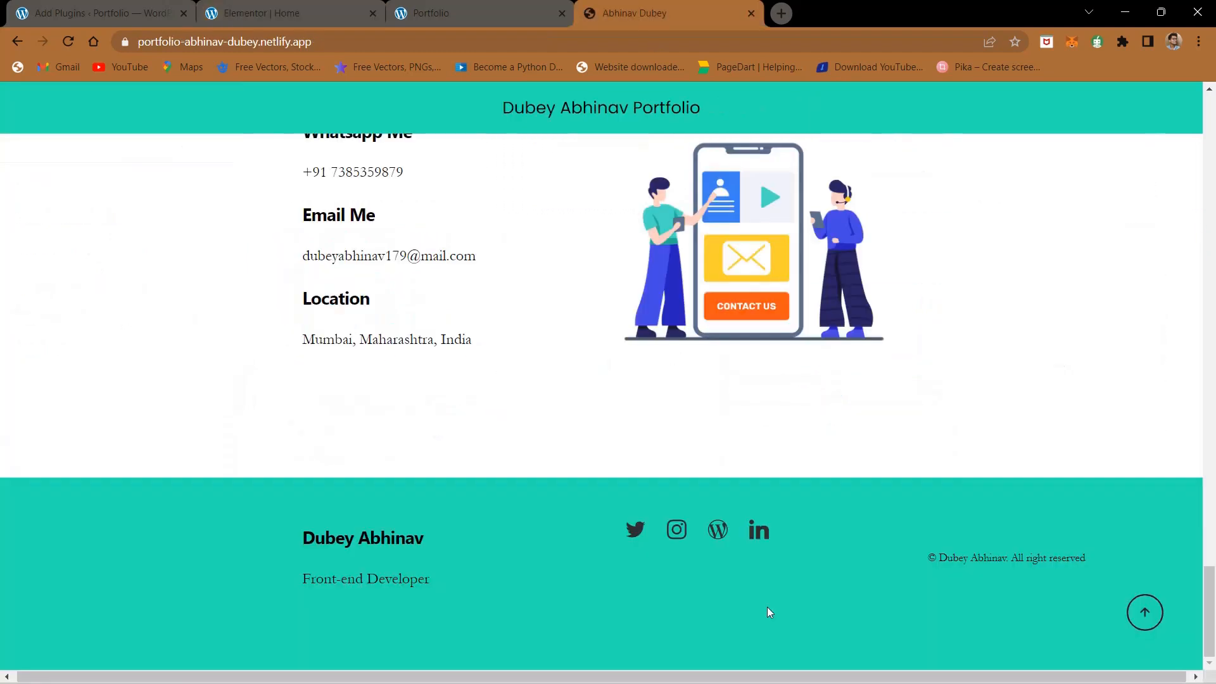
left_click(497, 15)
left_click(322, 8)
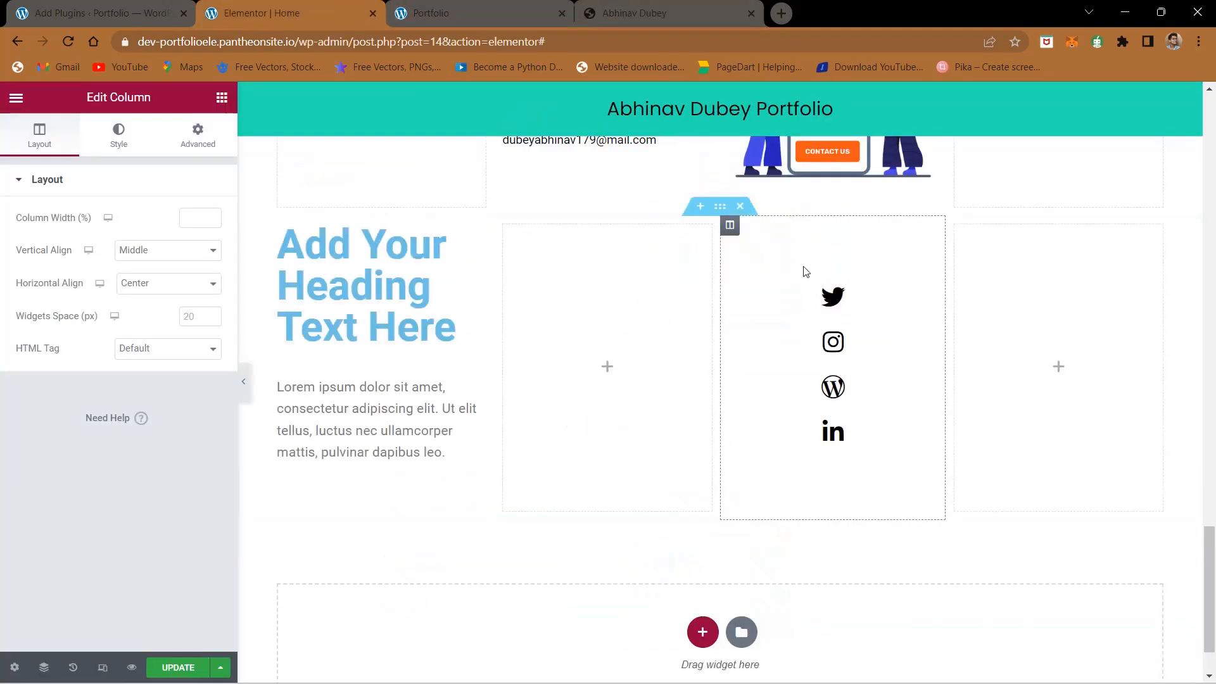
right_click(731, 233)
left_click(785, 483)
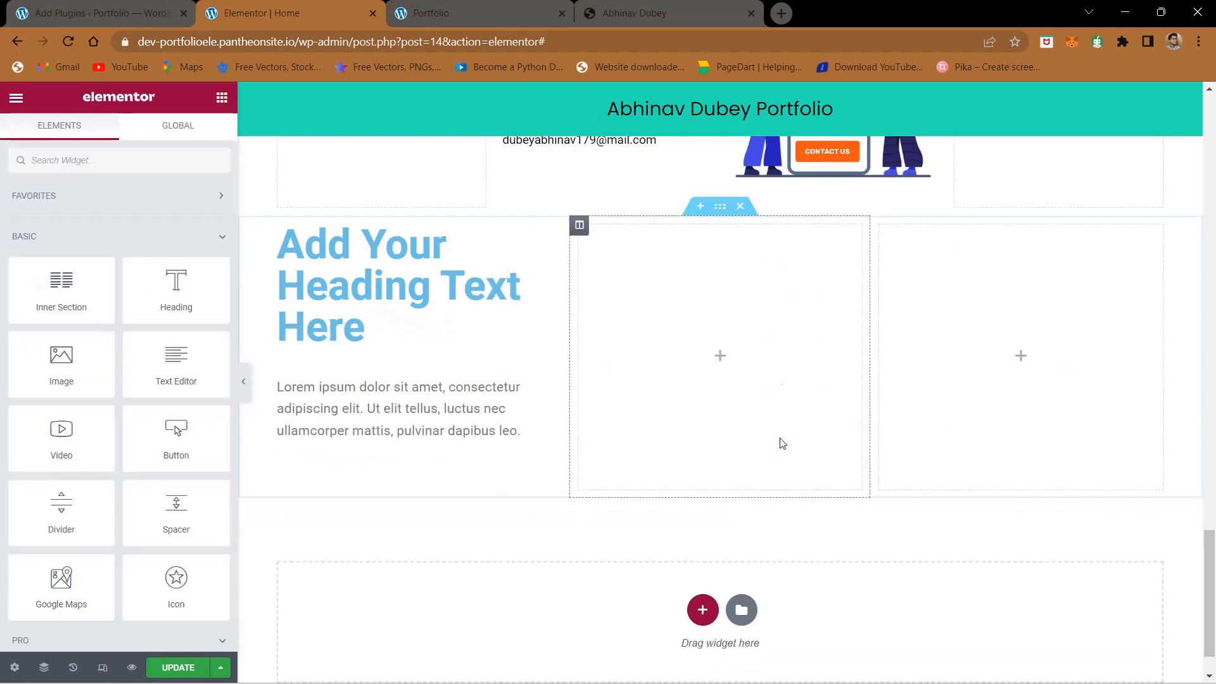
- Insert an Inner Section in the footer's middle column and add two more columns to it, making four
left_click(578, 226)
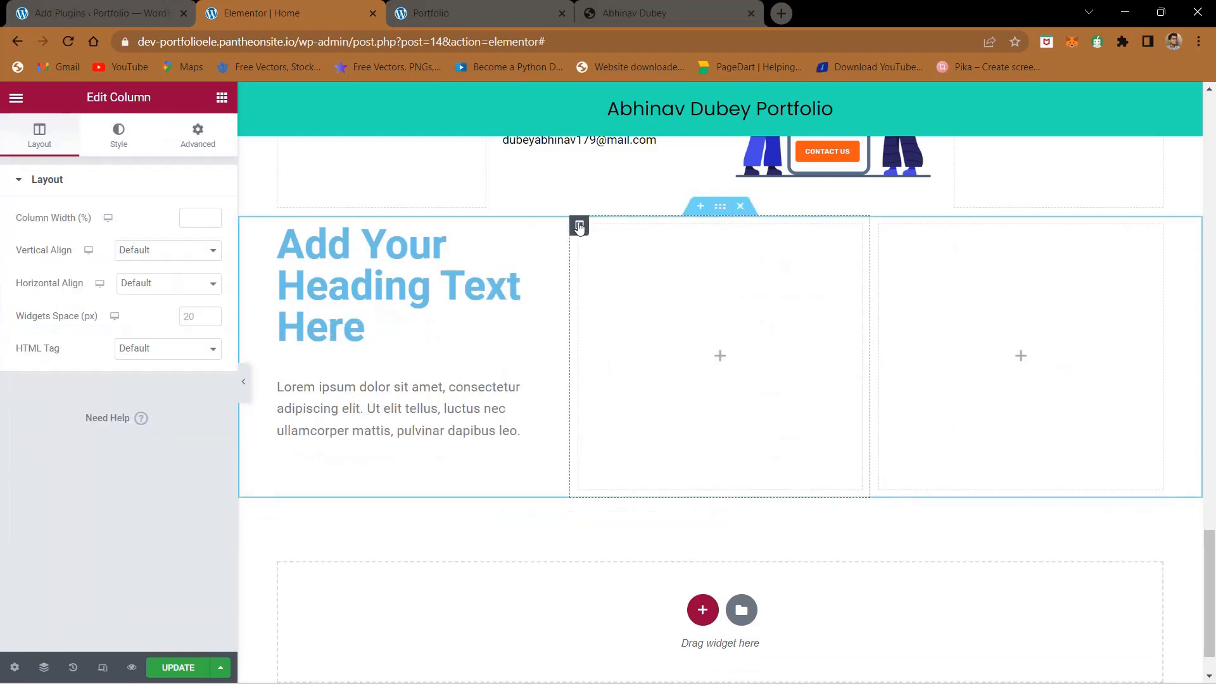
left_click(720, 355)
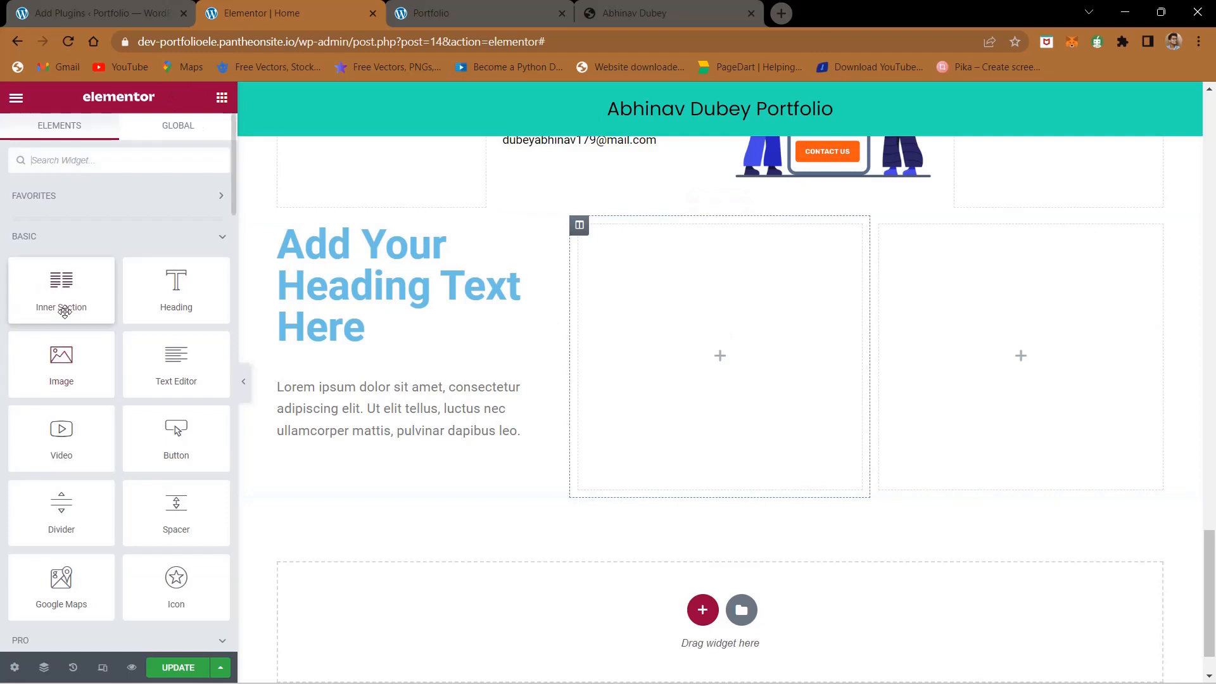
left_click_drag(62, 310, 659, 336)
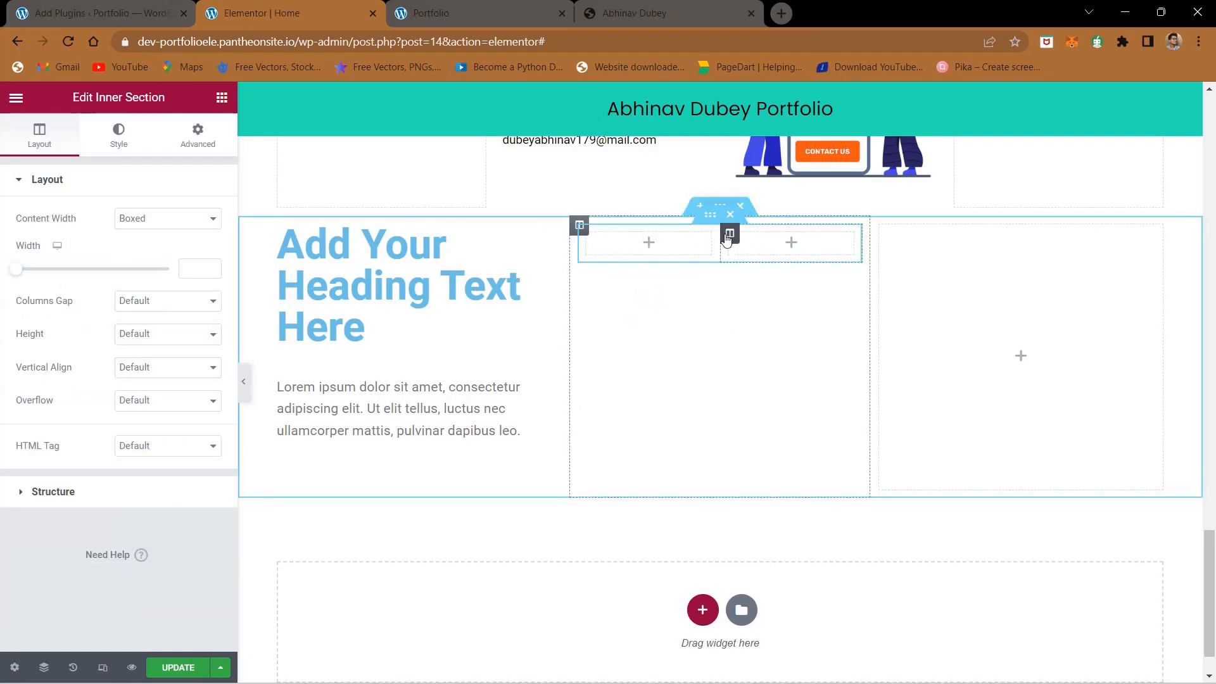
right_click(727, 238)
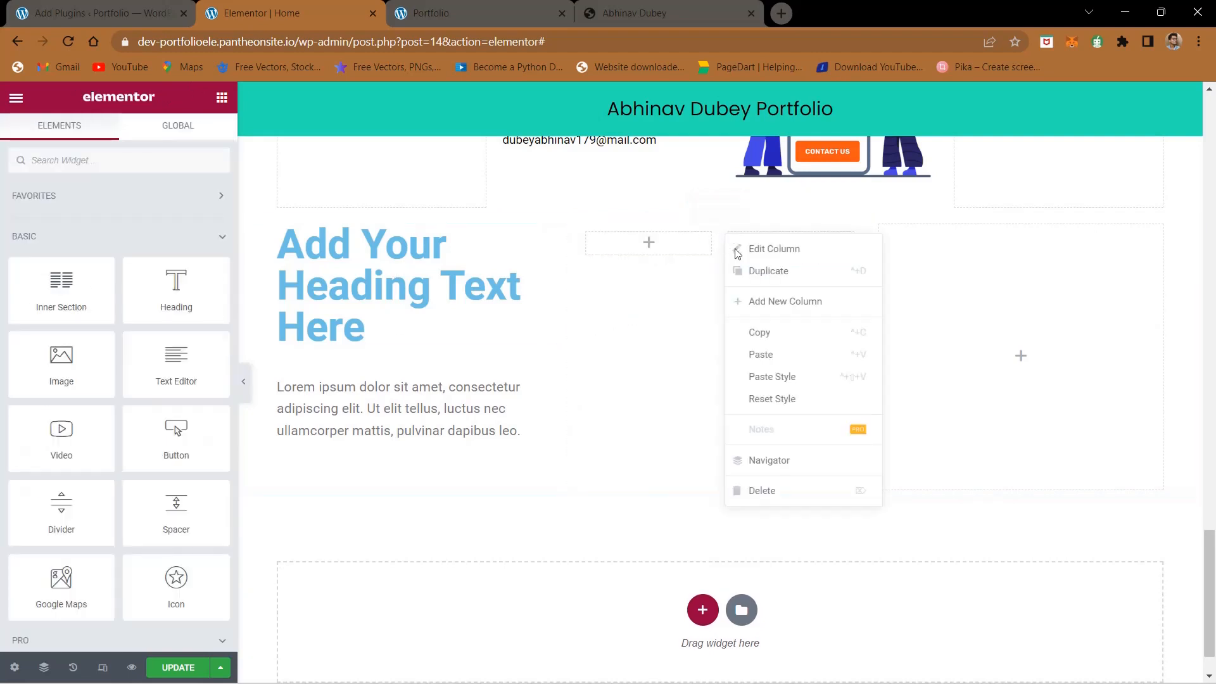
left_click(760, 302)
right_click(777, 234)
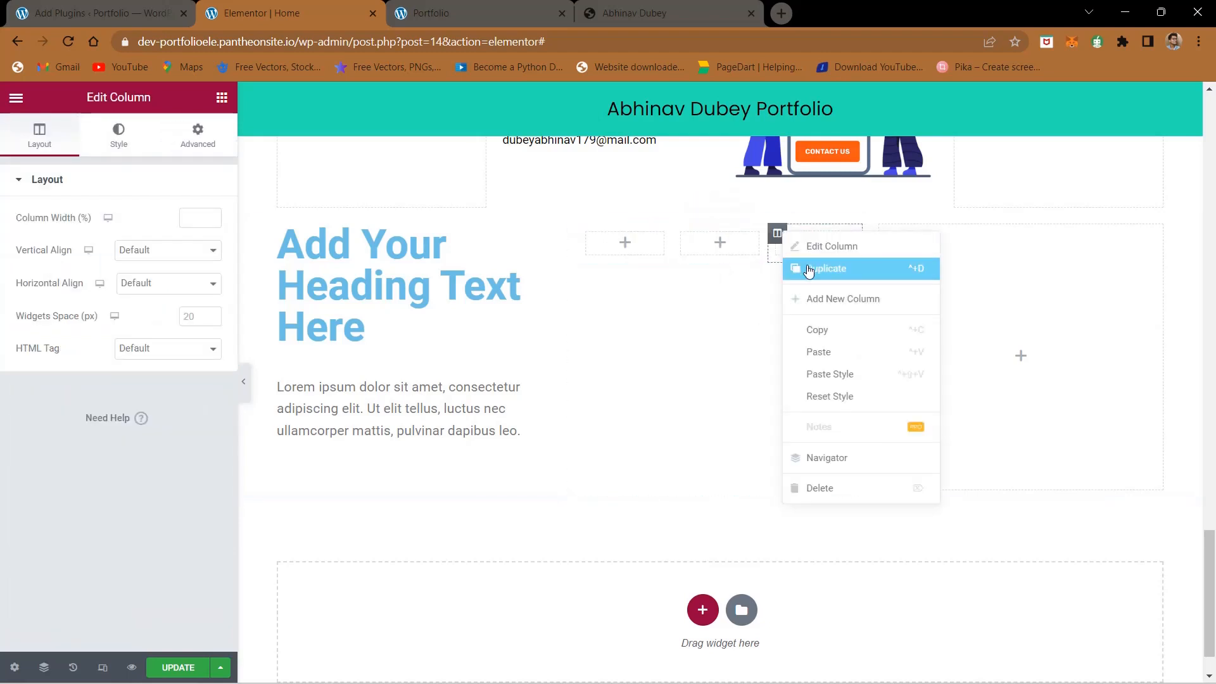
left_click(818, 298)
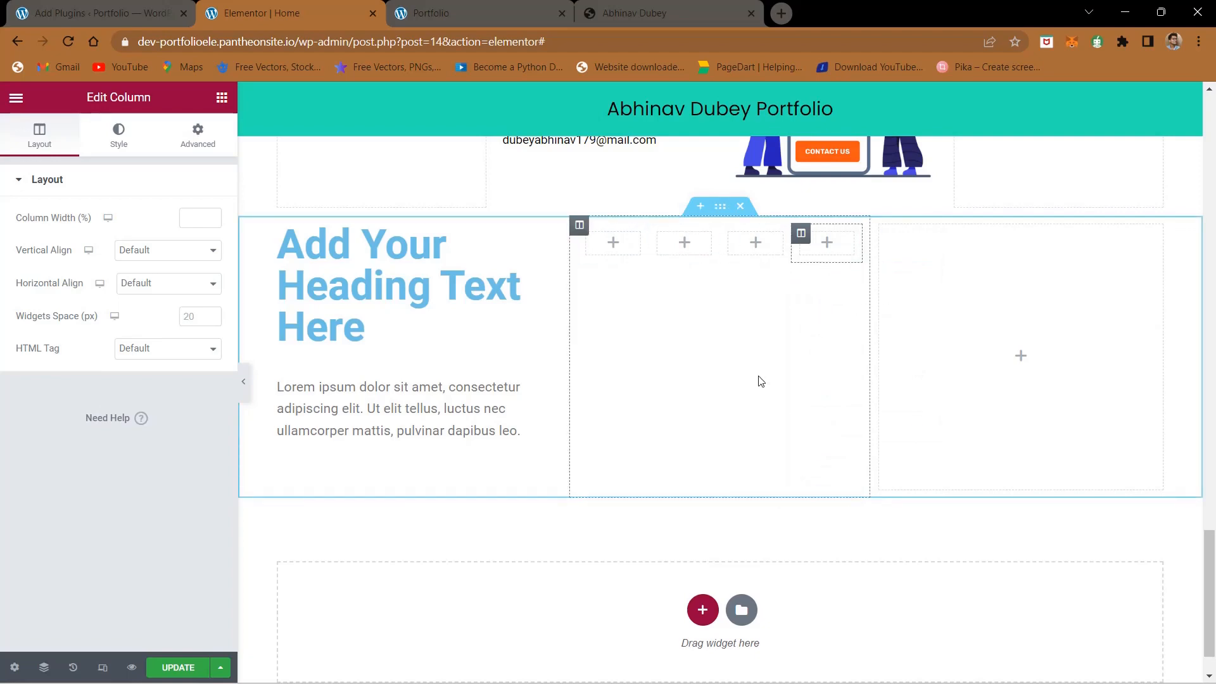
- Copy the hero section's social icon column again and paste it after the footer's last column
scroll(284, 167, "up", 20)
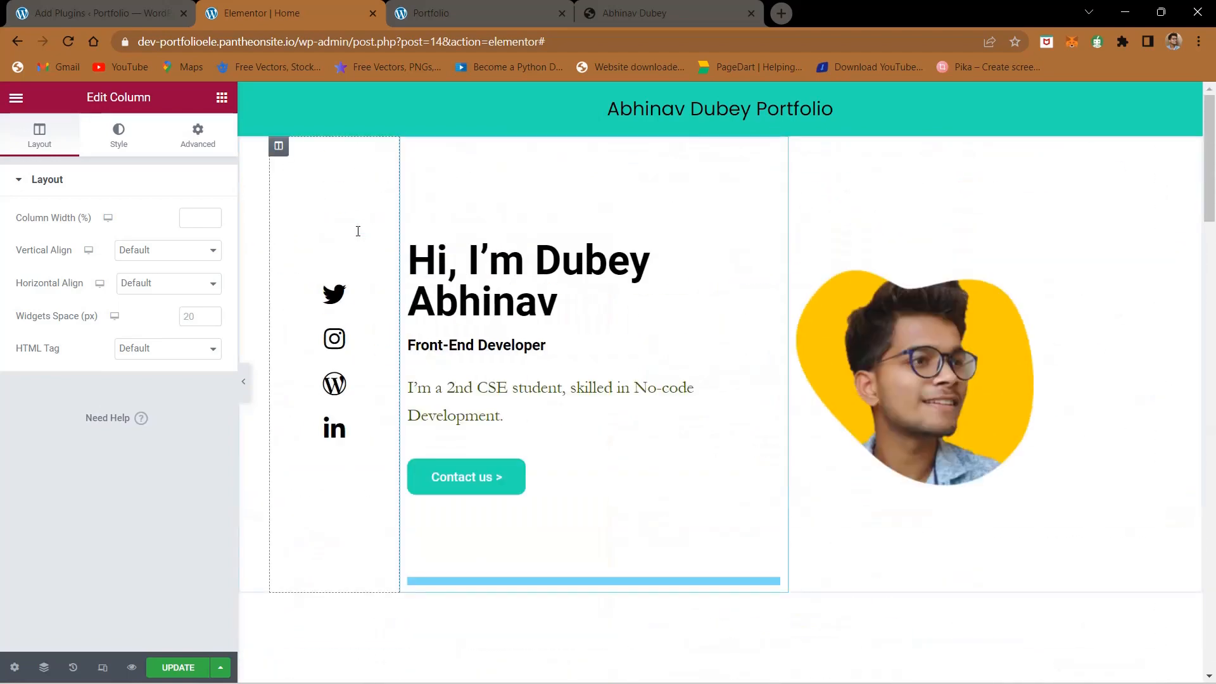
right_click(278, 152)
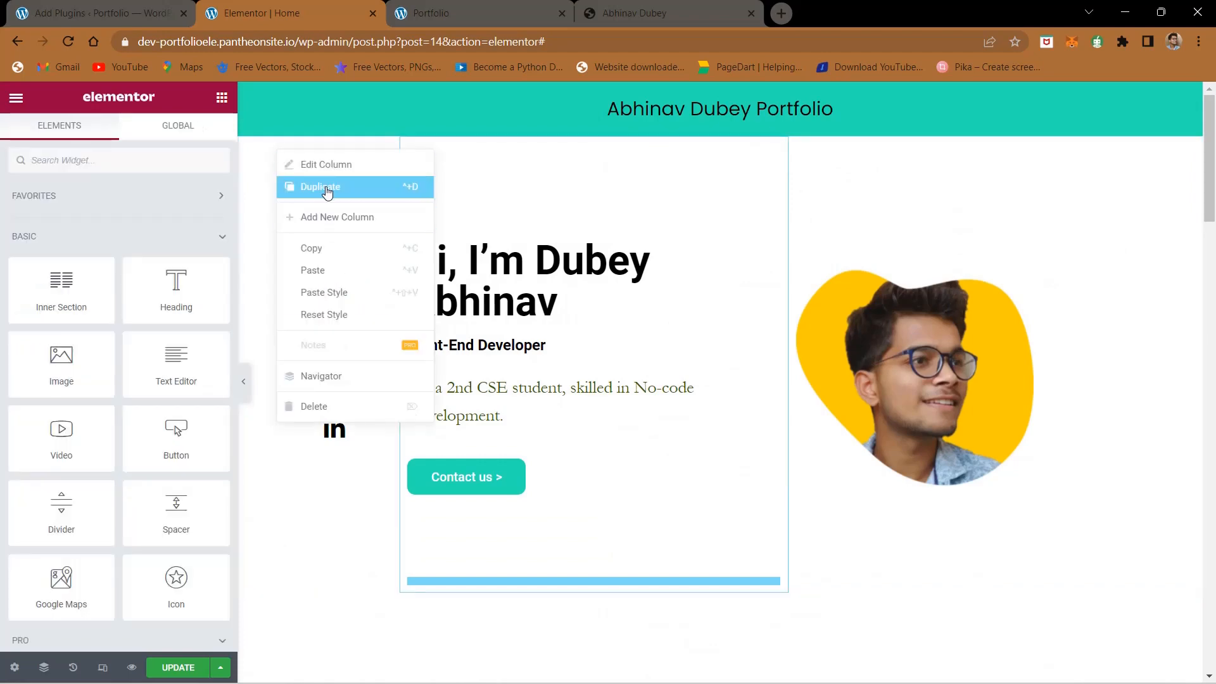
left_click(334, 248)
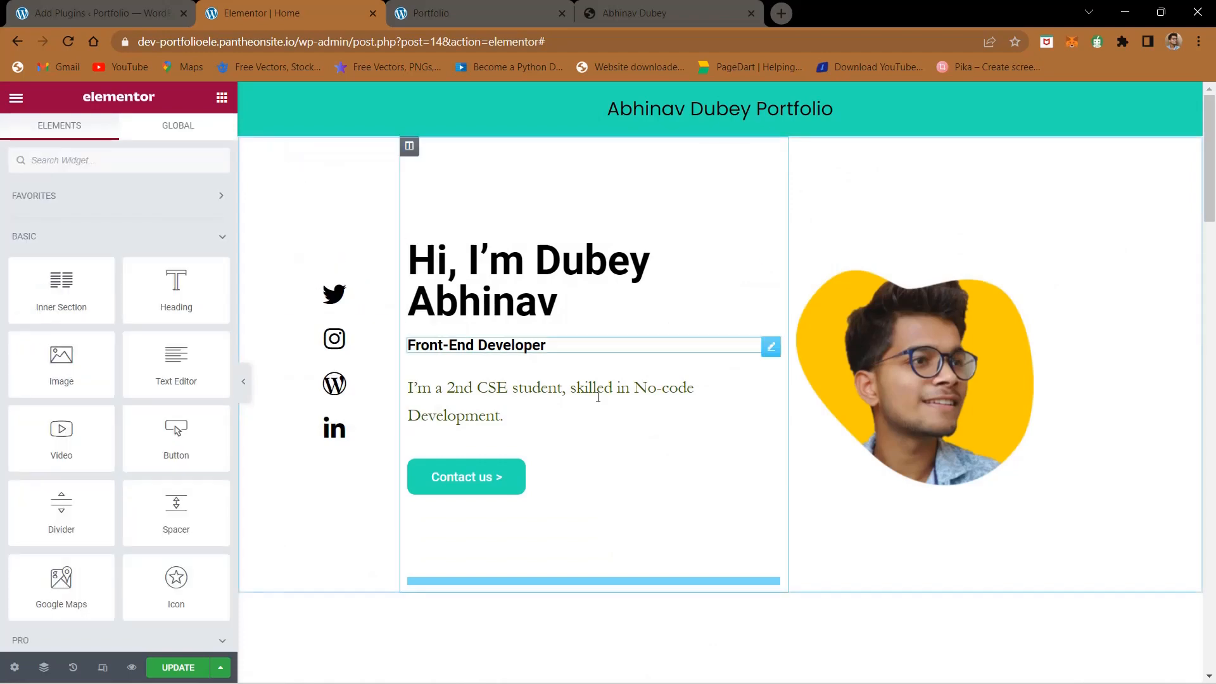
scroll(597, 397, "down", 20)
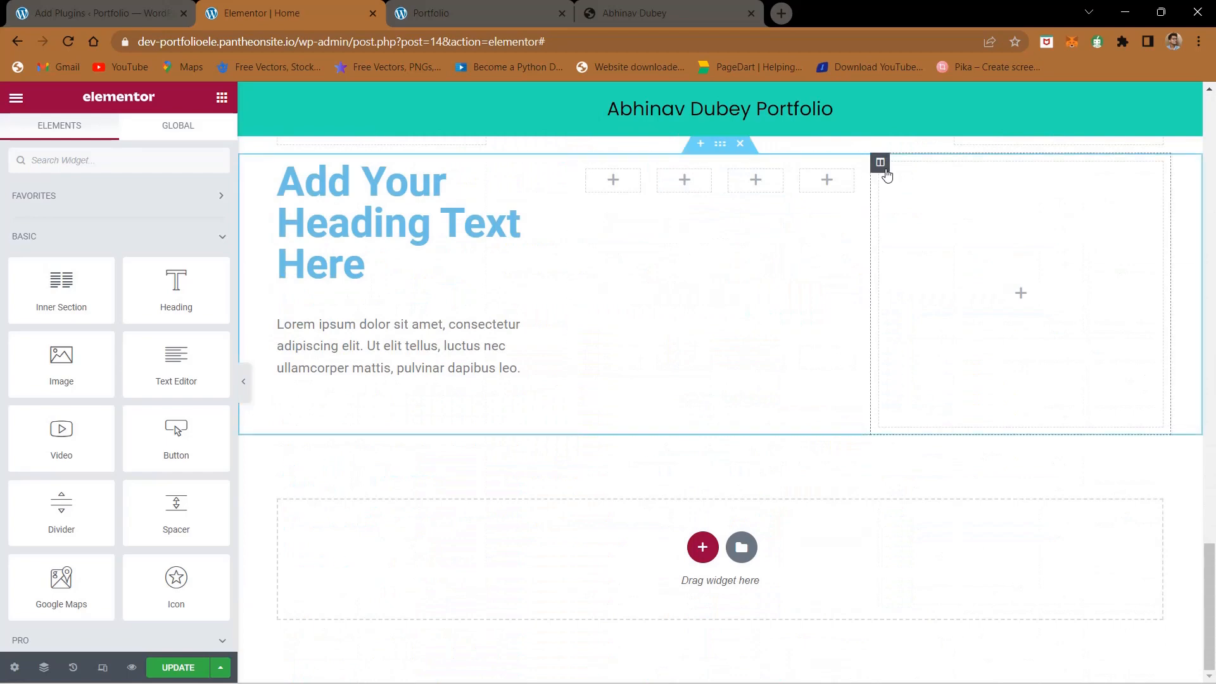
right_click(923, 202)
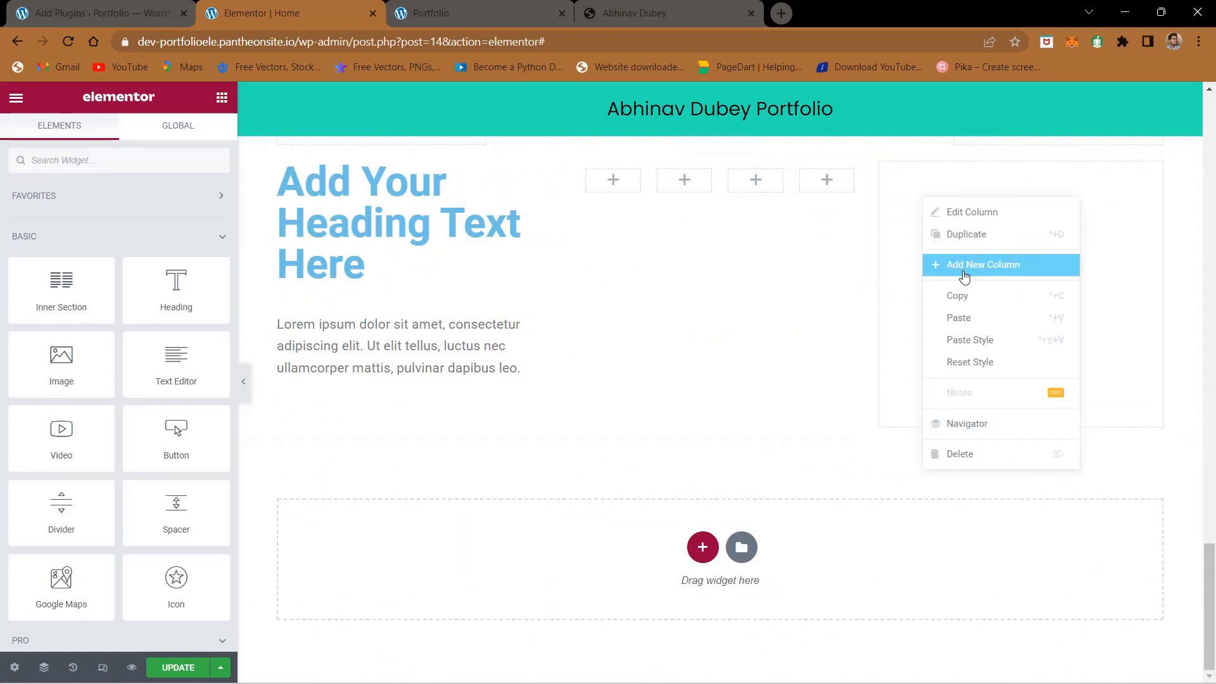
left_click(970, 318)
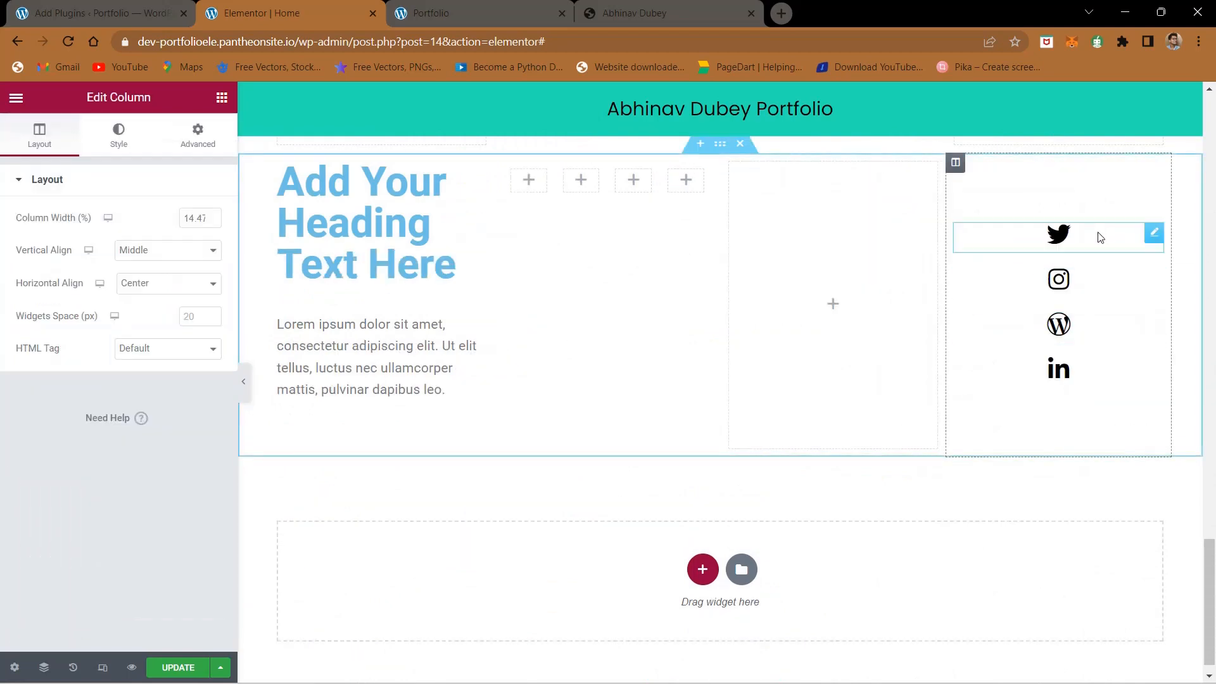
- Move the Twitter, Instagram, WordPress and LinkedIn icons into the inner section's four columns, one each, and delete the adjacent empty footer column
left_click_drag(1154, 235, 529, 181)
left_click_drag(1148, 259, 580, 184)
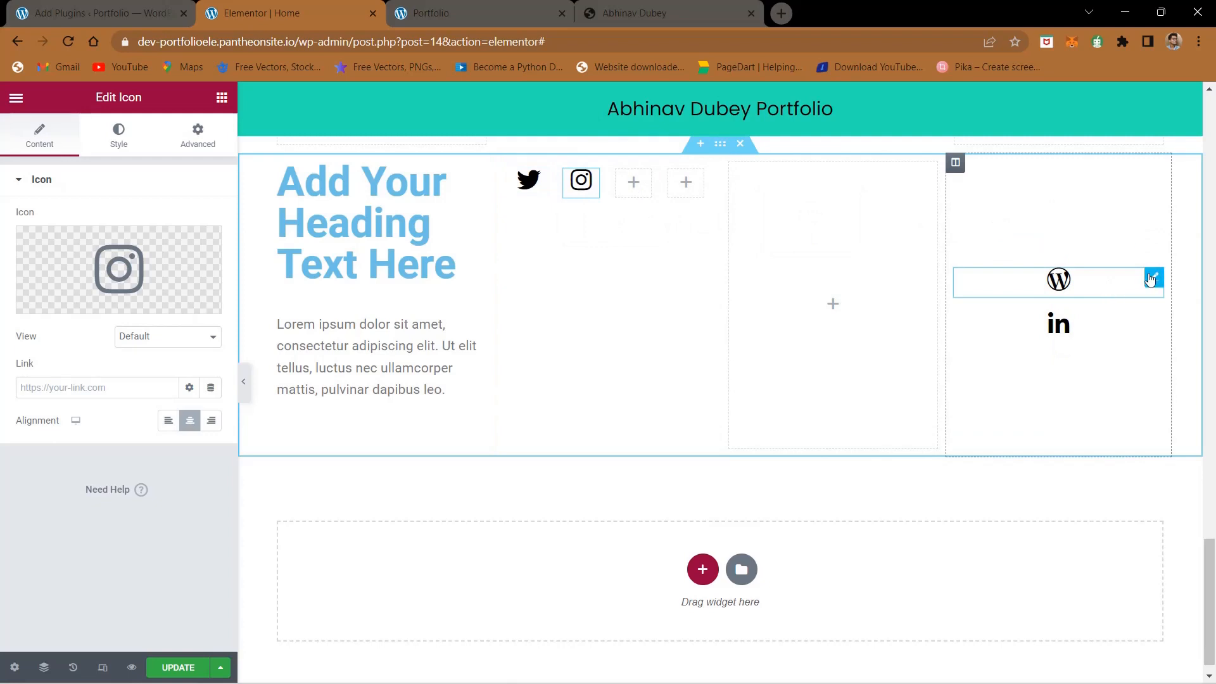
left_click_drag(1150, 278, 633, 182)
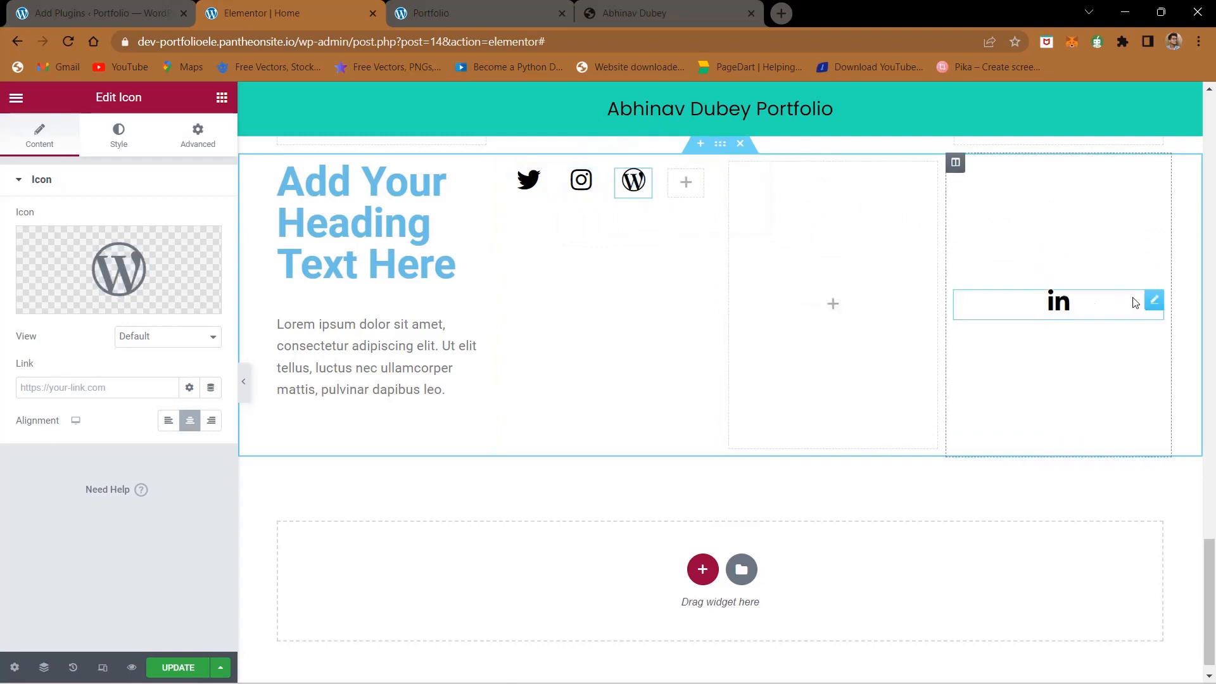
left_click_drag(1154, 301, 690, 188)
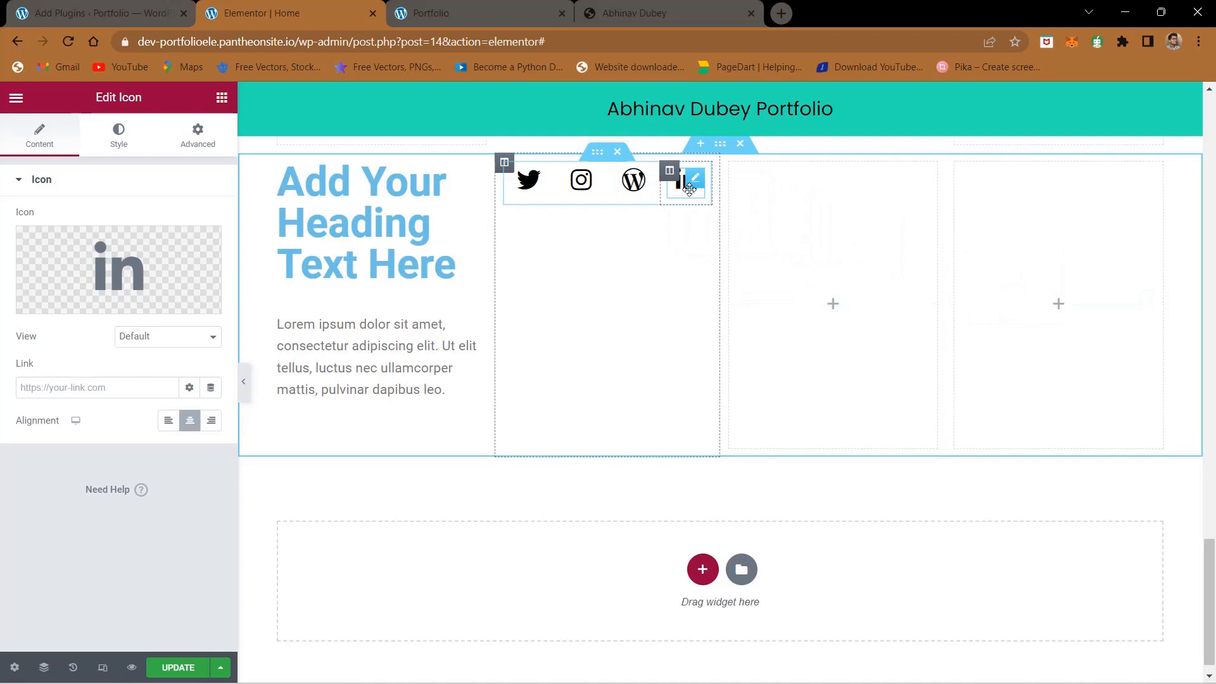
right_click(730, 170)
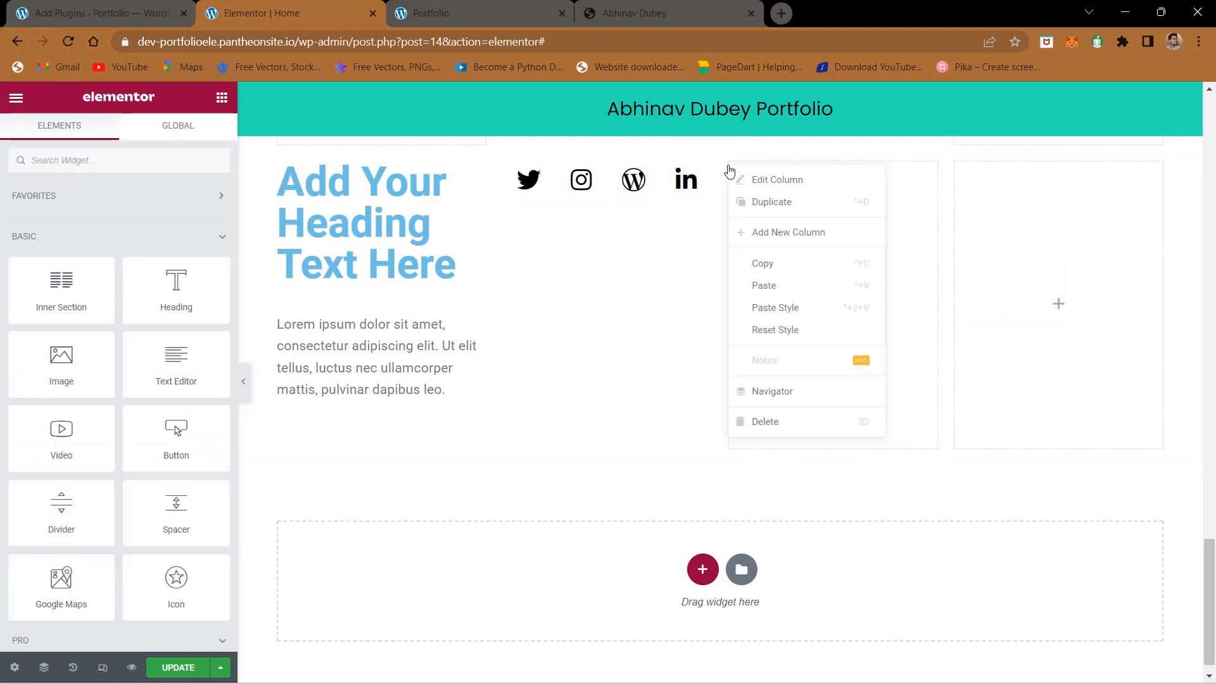
left_click(794, 430)
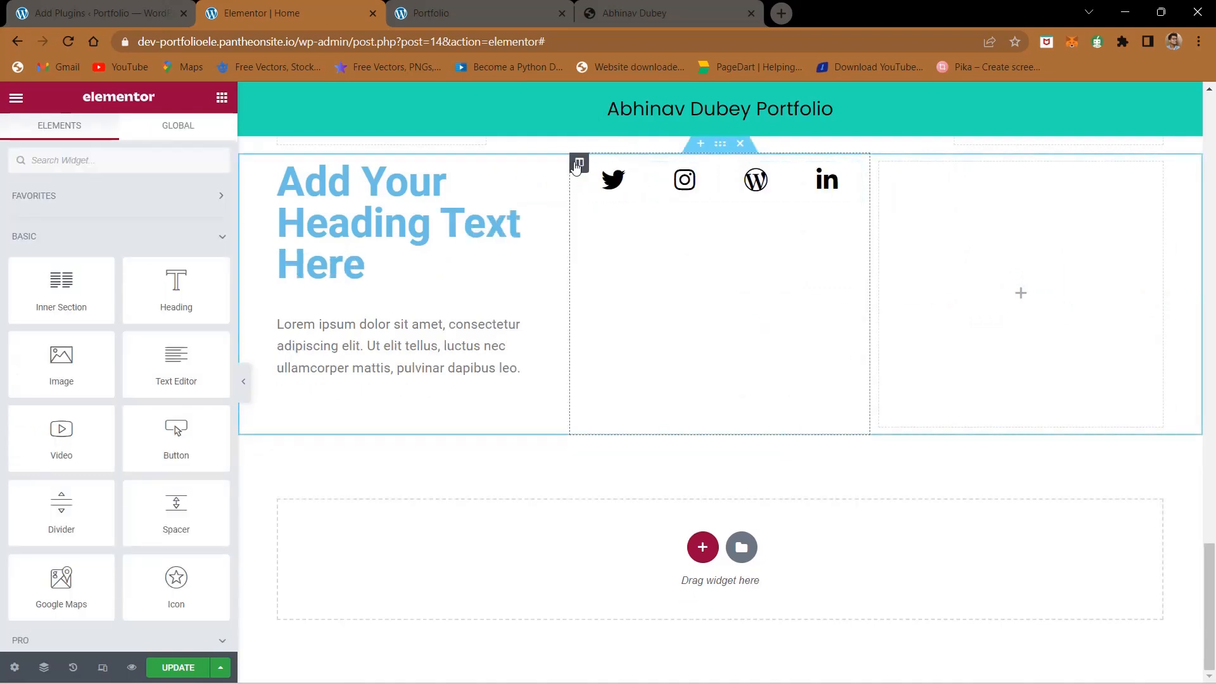
- Set the footer's social icon column to Middle vertical alignment and Center horizontal alignment
left_click(578, 163)
left_click(145, 250)
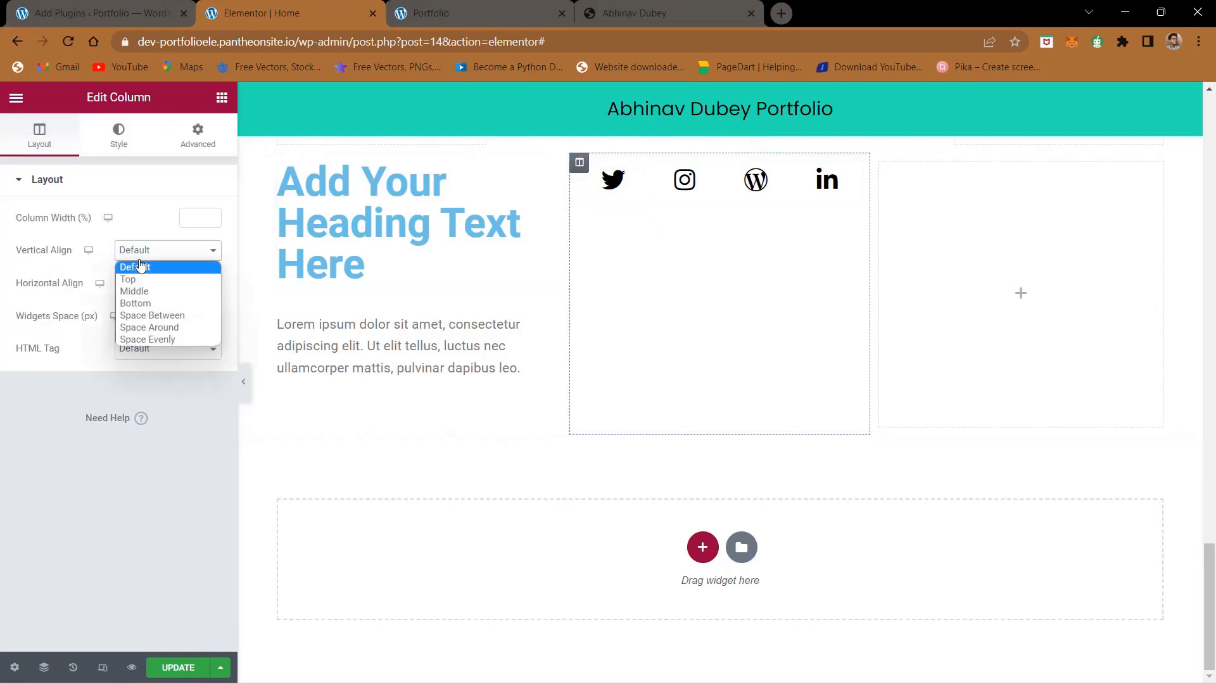
left_click(140, 292)
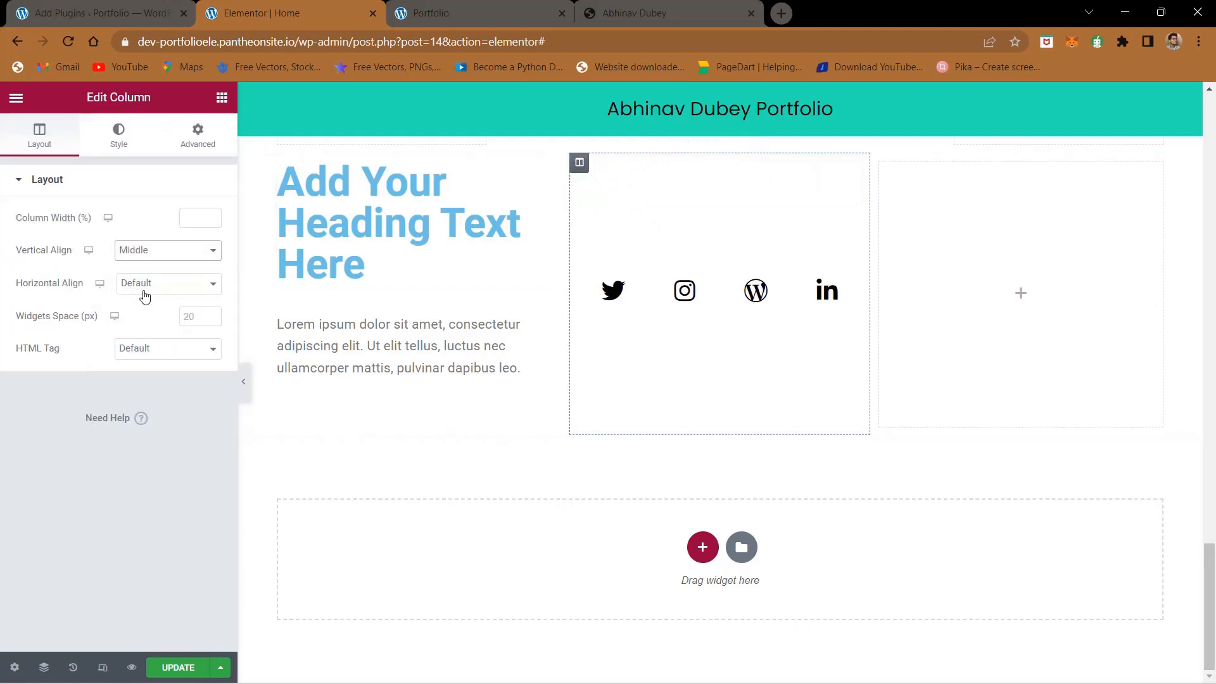
left_click(145, 295)
left_click(145, 325)
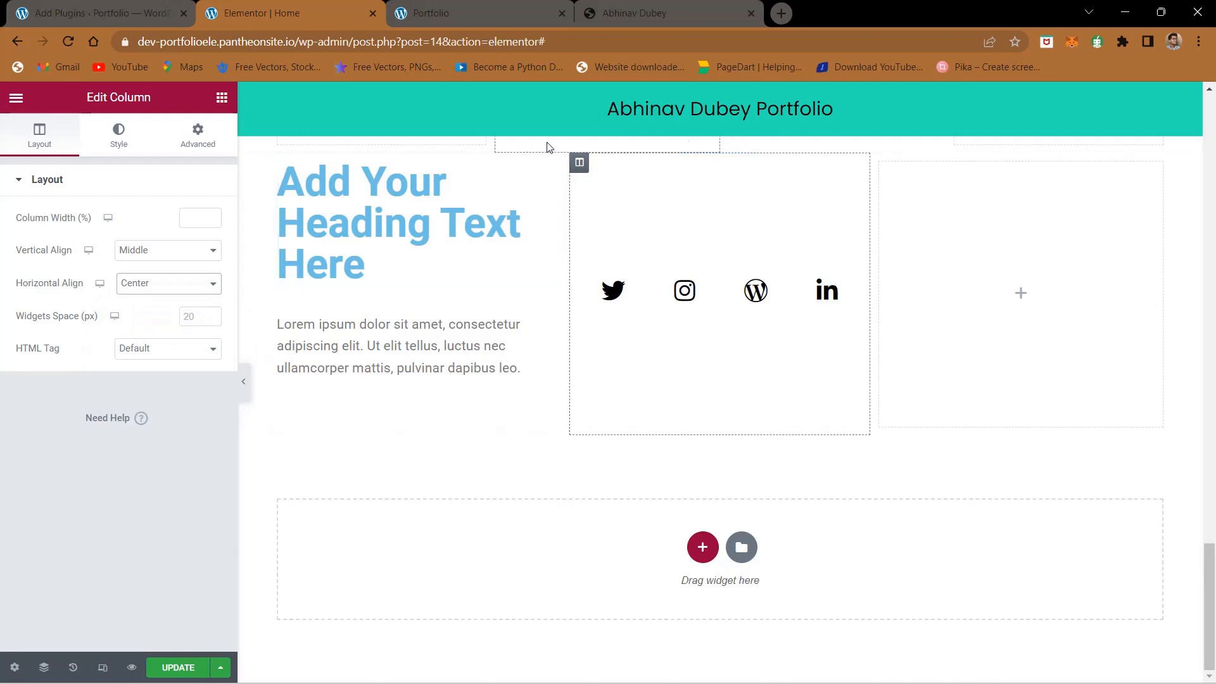
- Copy the owner's name from the reference site's footer and use it as the title of the footer heading
left_click(627, 13)
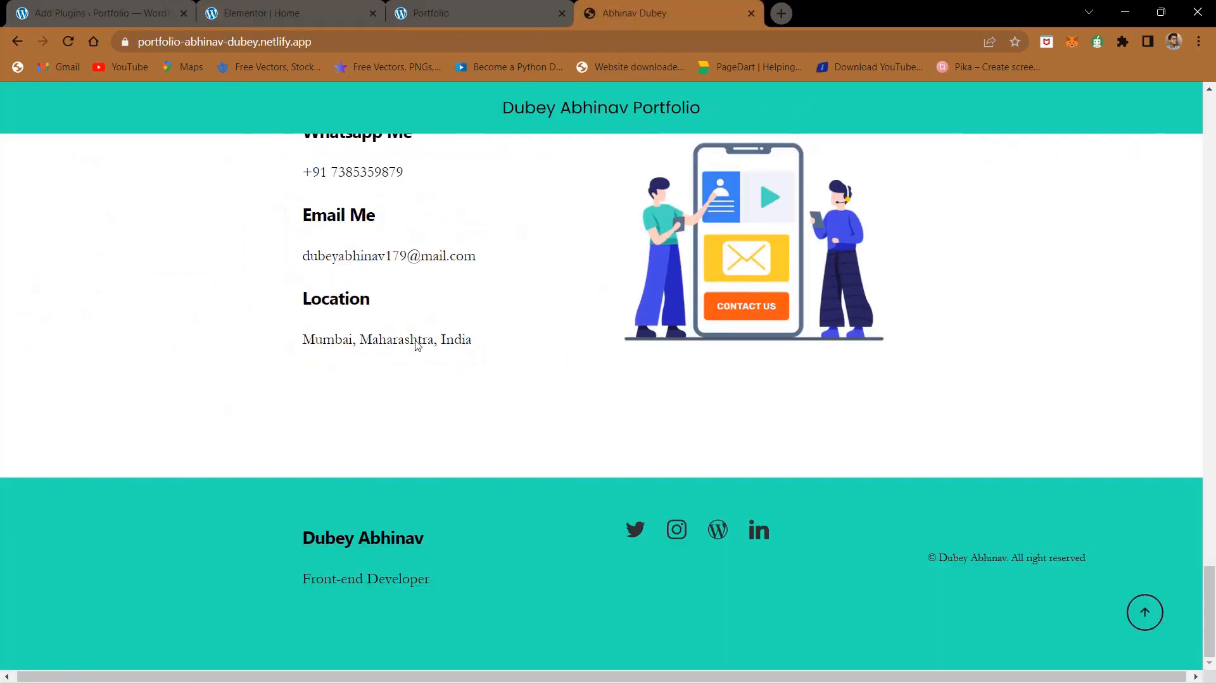
triple_click(316, 530)
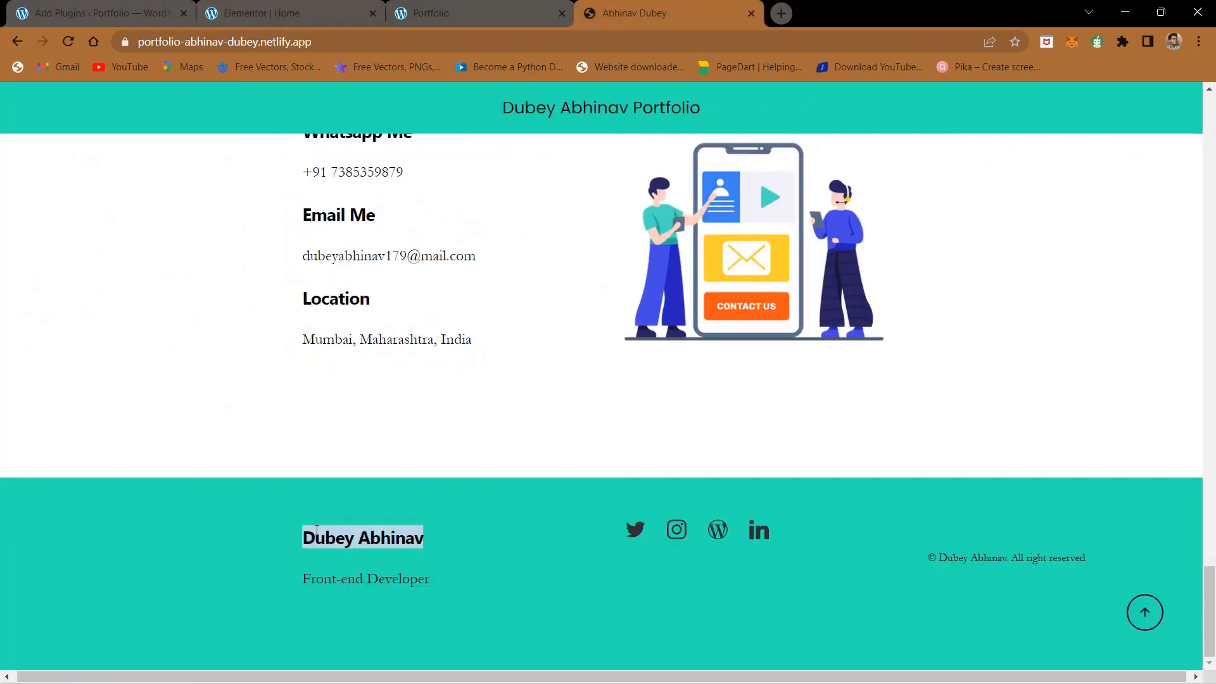
left_click(279, 12)
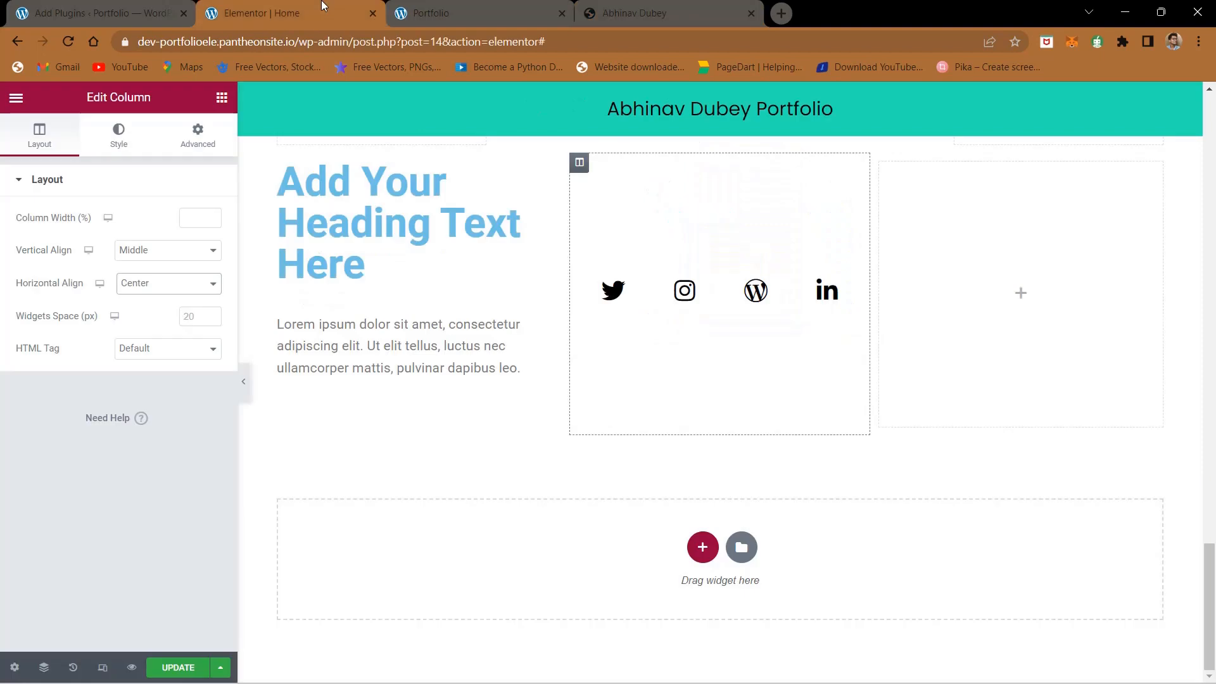
left_click(380, 270)
triple_click(128, 240)
key("ctrl+v")
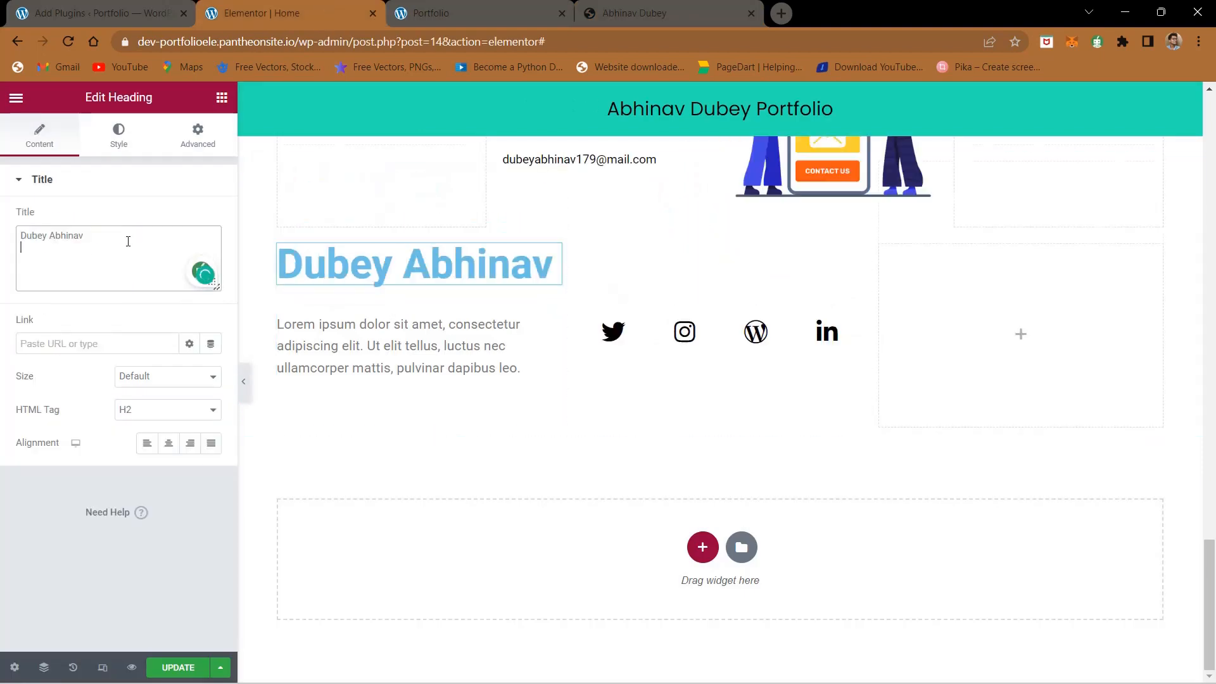
- Style the footer name heading with text color #000000 and a font size of 25 px
left_click(118, 135)
left_click(211, 219)
left_click(31, 409)
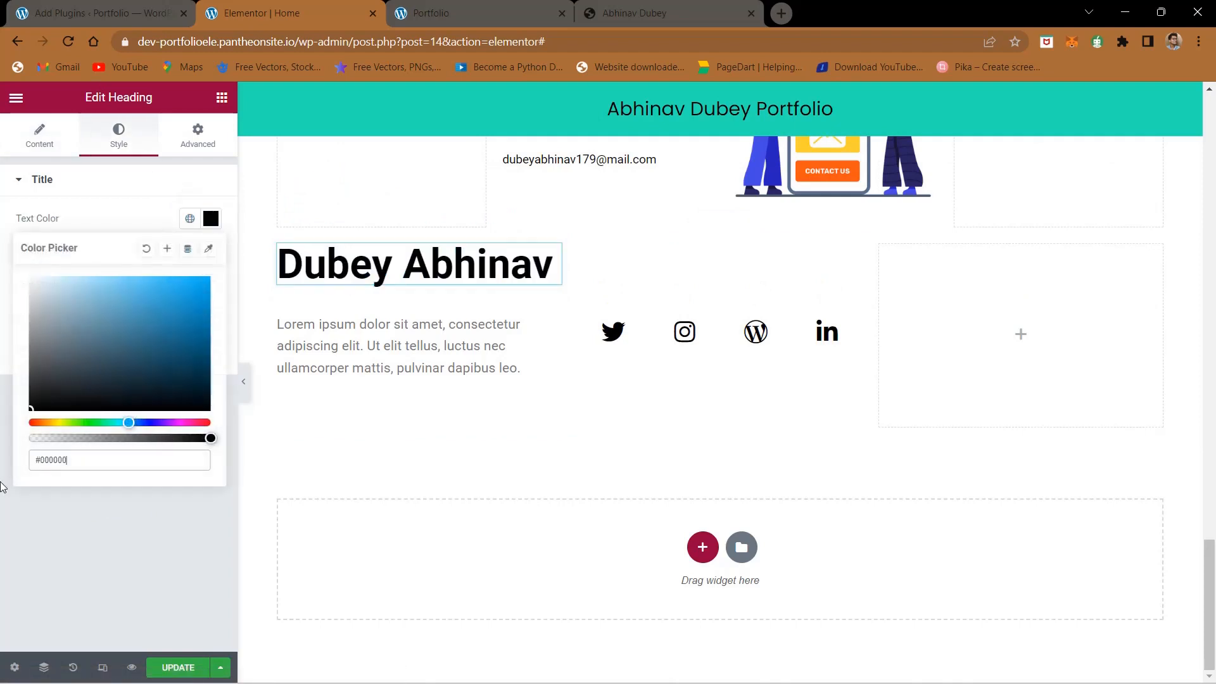
left_click(85, 556)
left_click(211, 254)
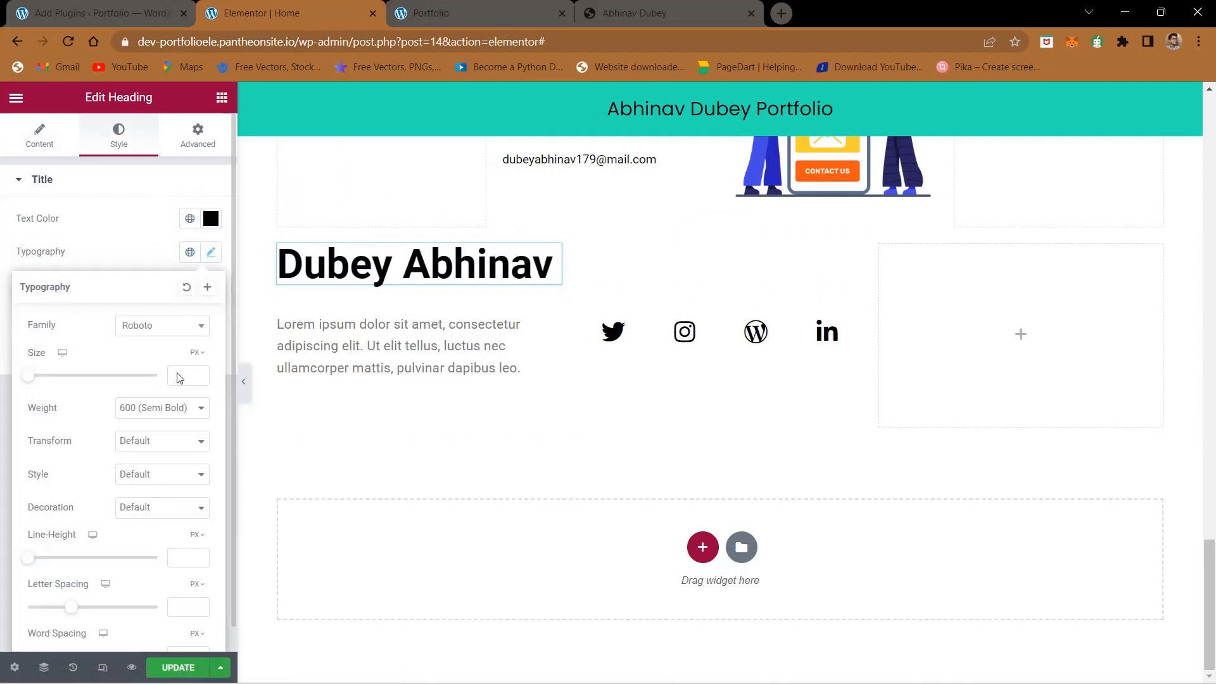
left_click(181, 378)
type("20")
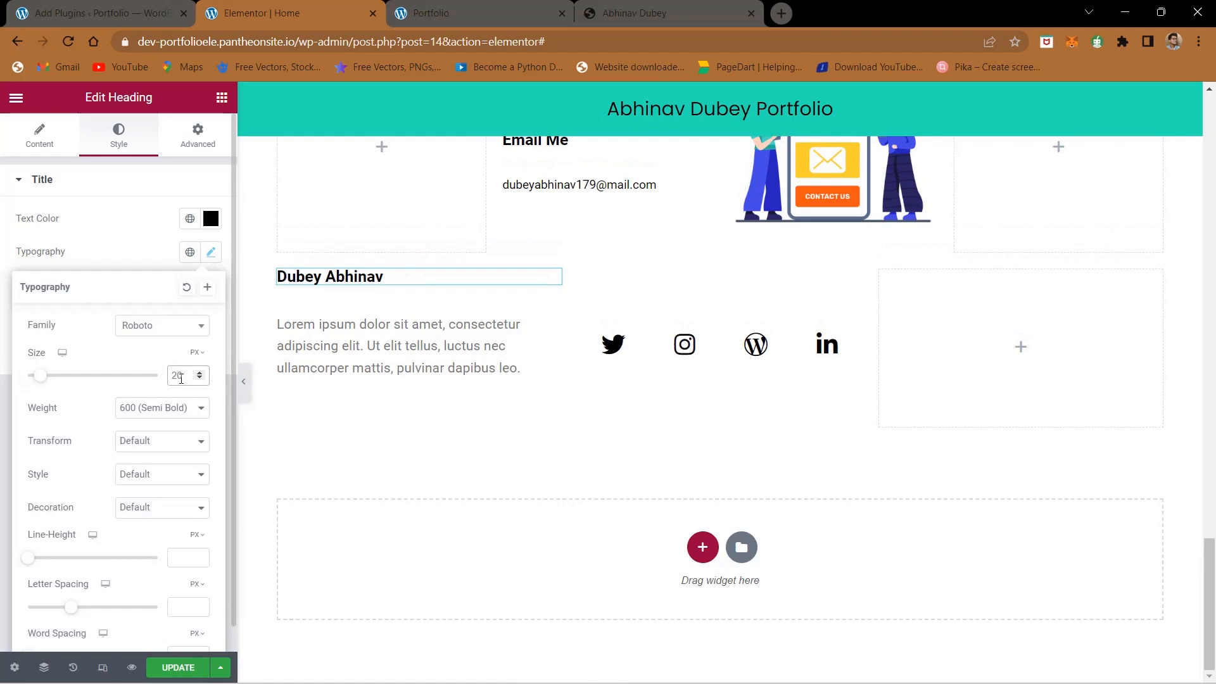
key("BackSpace")
type("5")
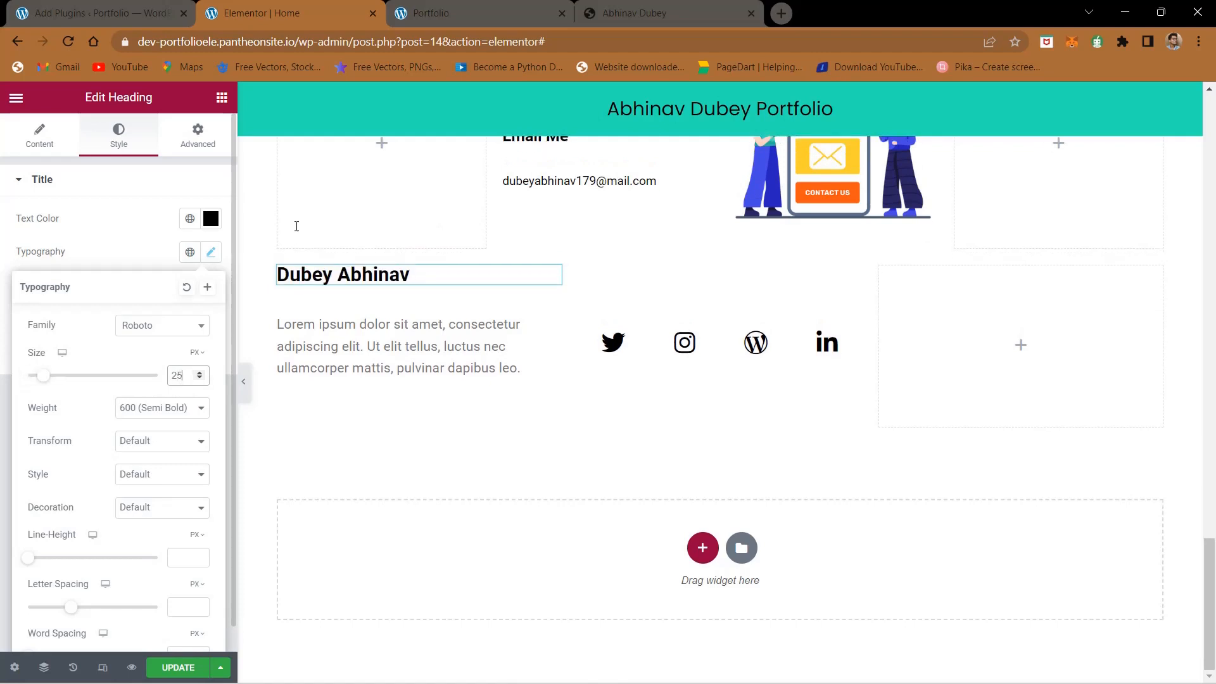
- Replace the placeholder text under the footer name with "Front-end Developer" copied from the reference footer
left_click(583, 7)
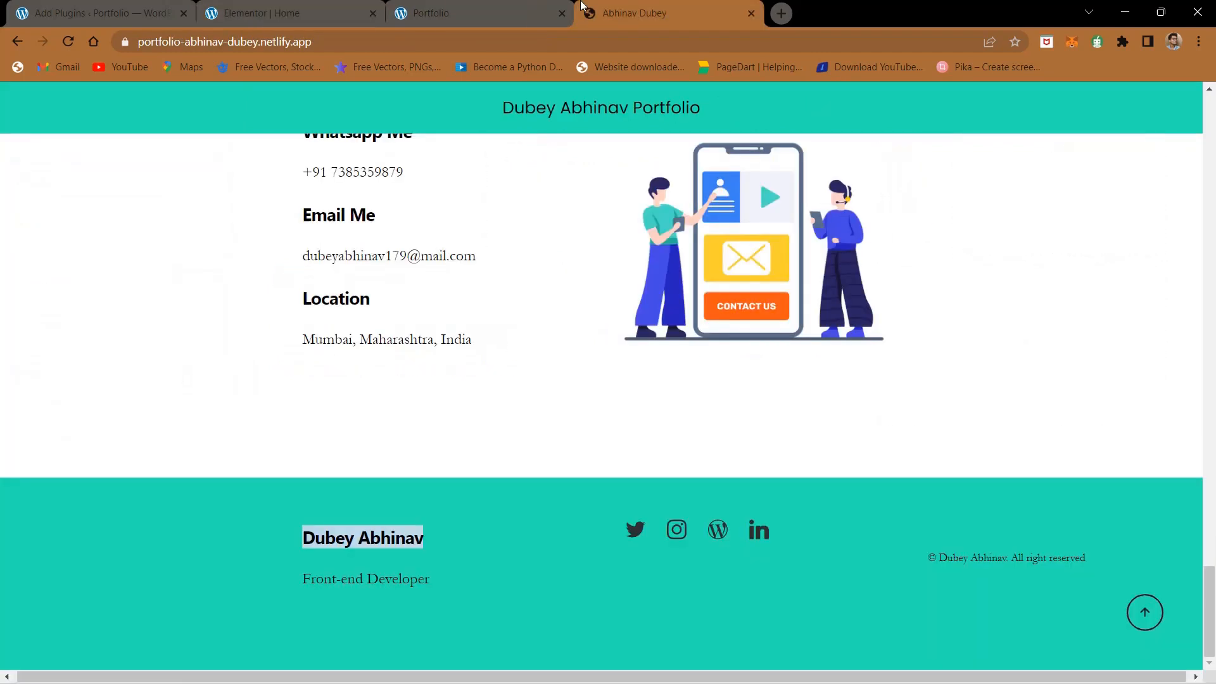
triple_click(355, 578)
left_click(341, 6)
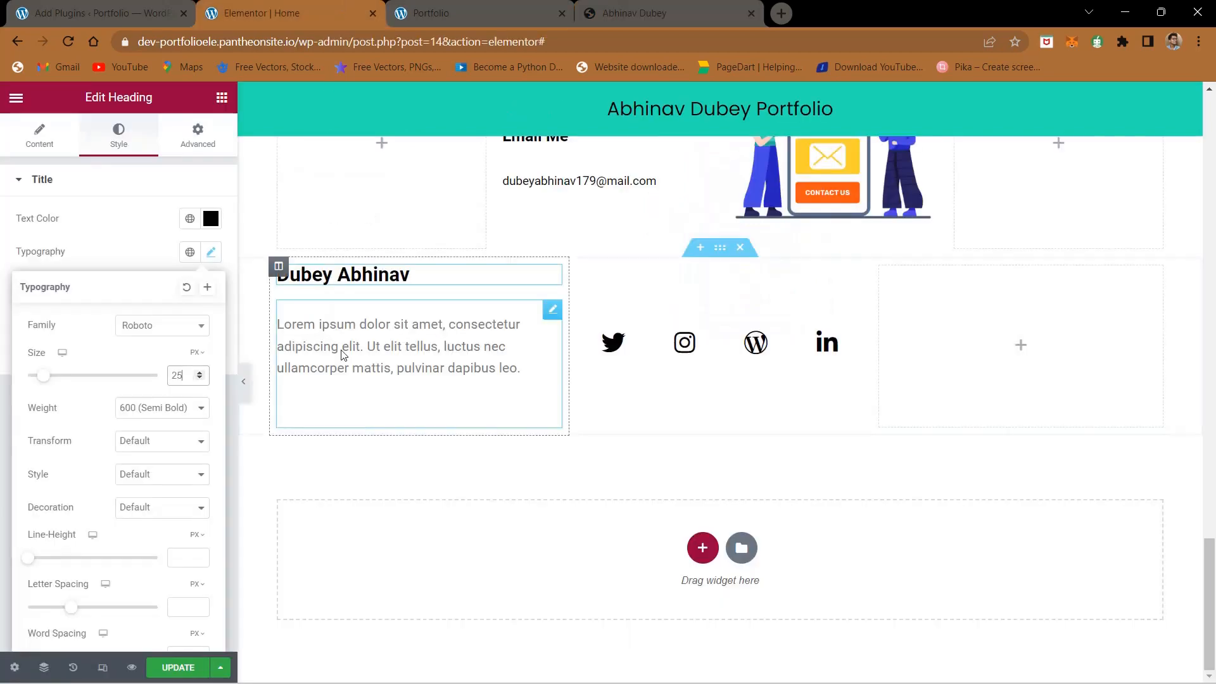
left_click(304, 348)
key("ctrl+a")
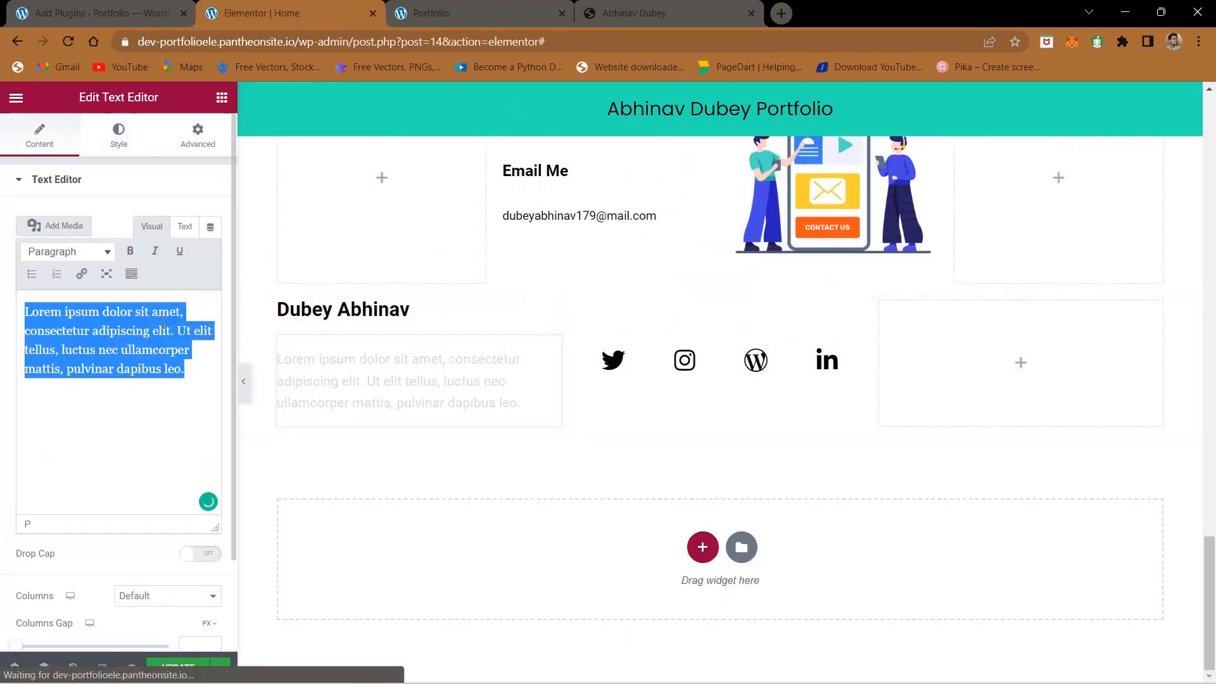
key("ctrl+v")
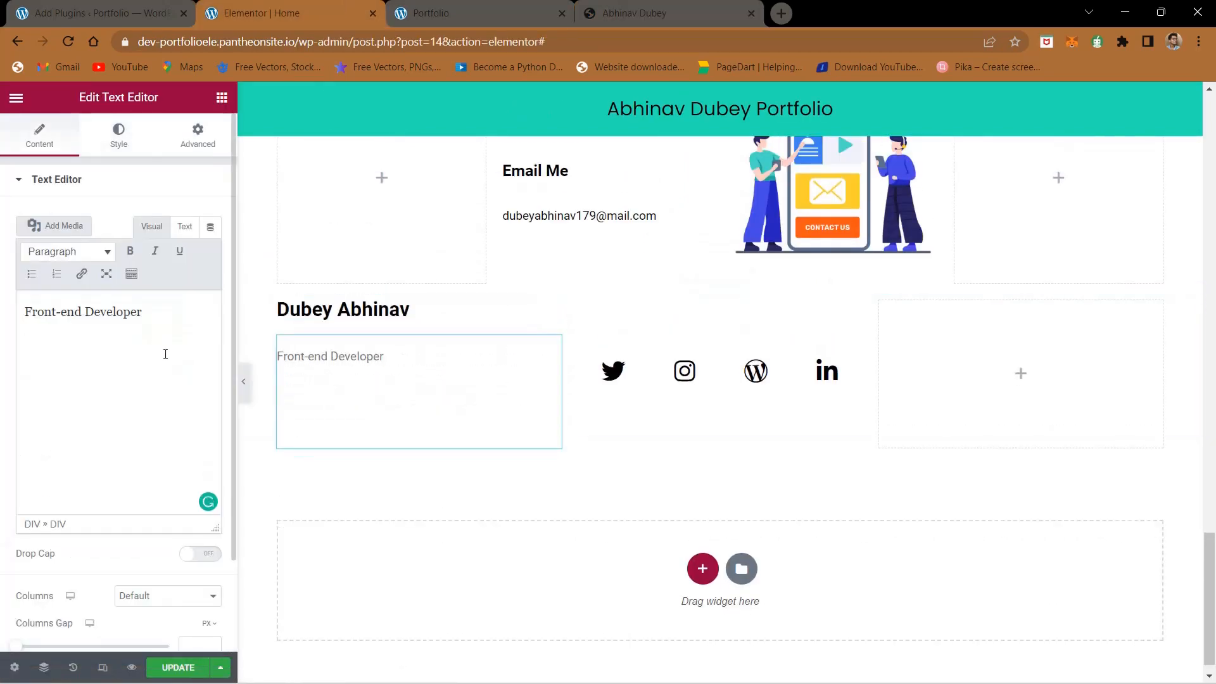
- Set the footer's name and role column to Middle vertical alignment and Center horizontal alignment
left_click(659, 13)
left_click(320, 5)
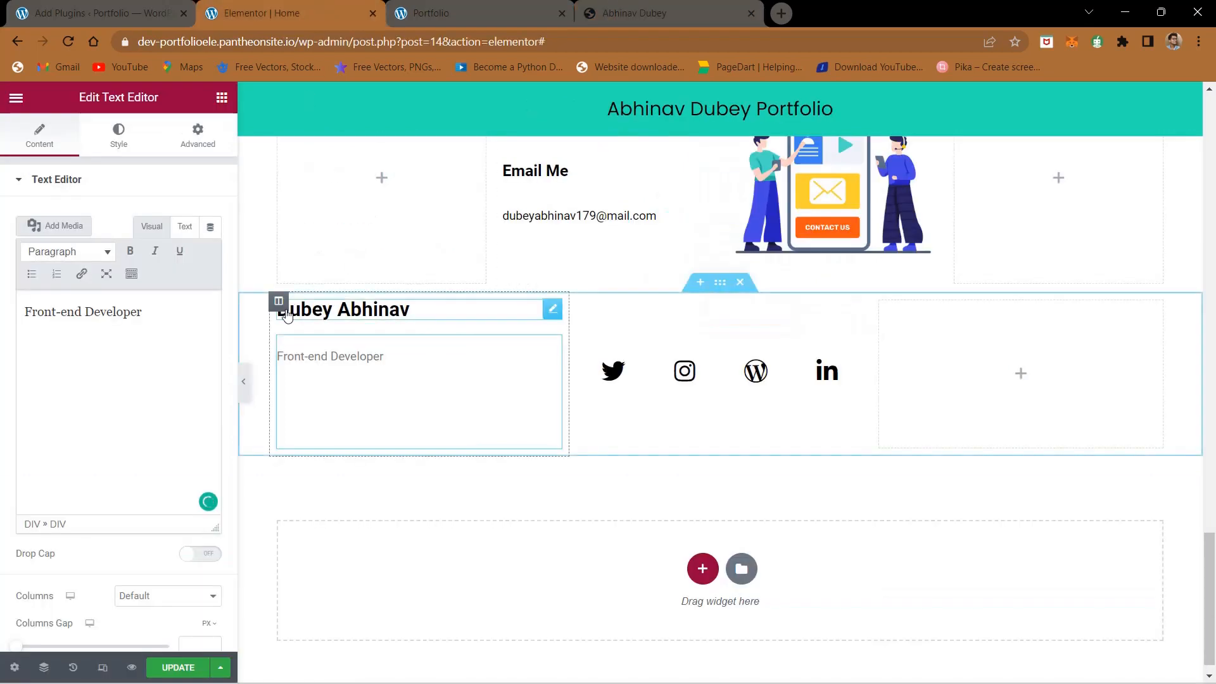
left_click(279, 301)
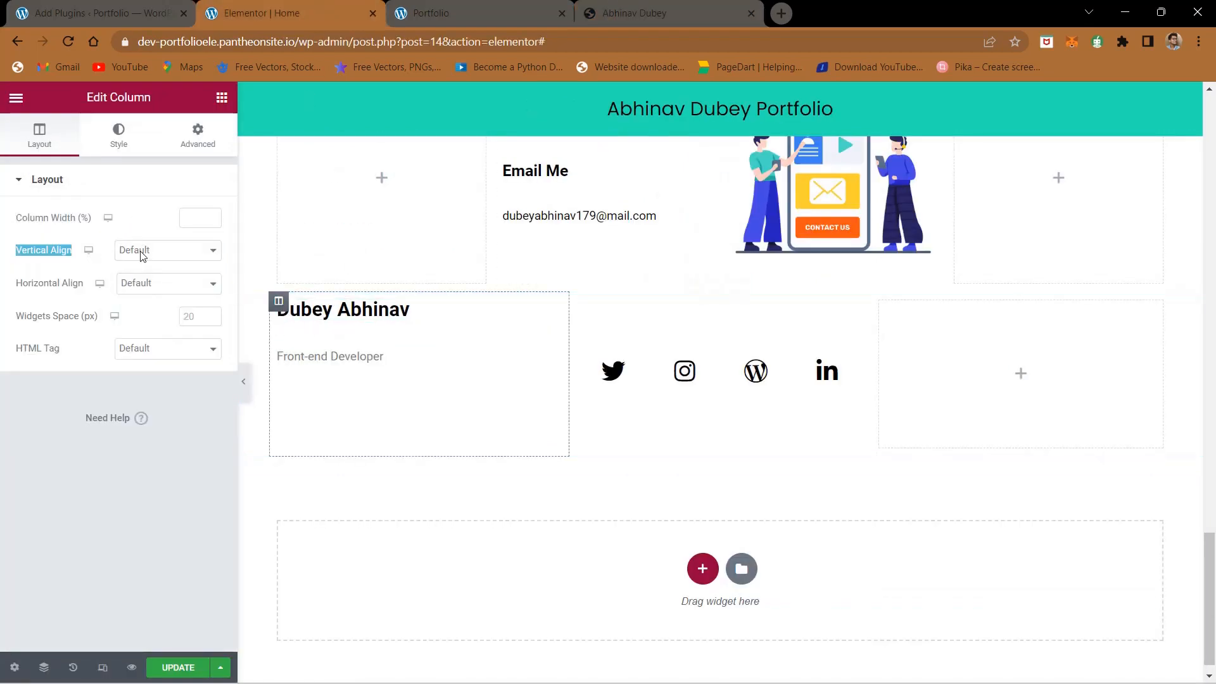
left_click(142, 253)
left_click(145, 291)
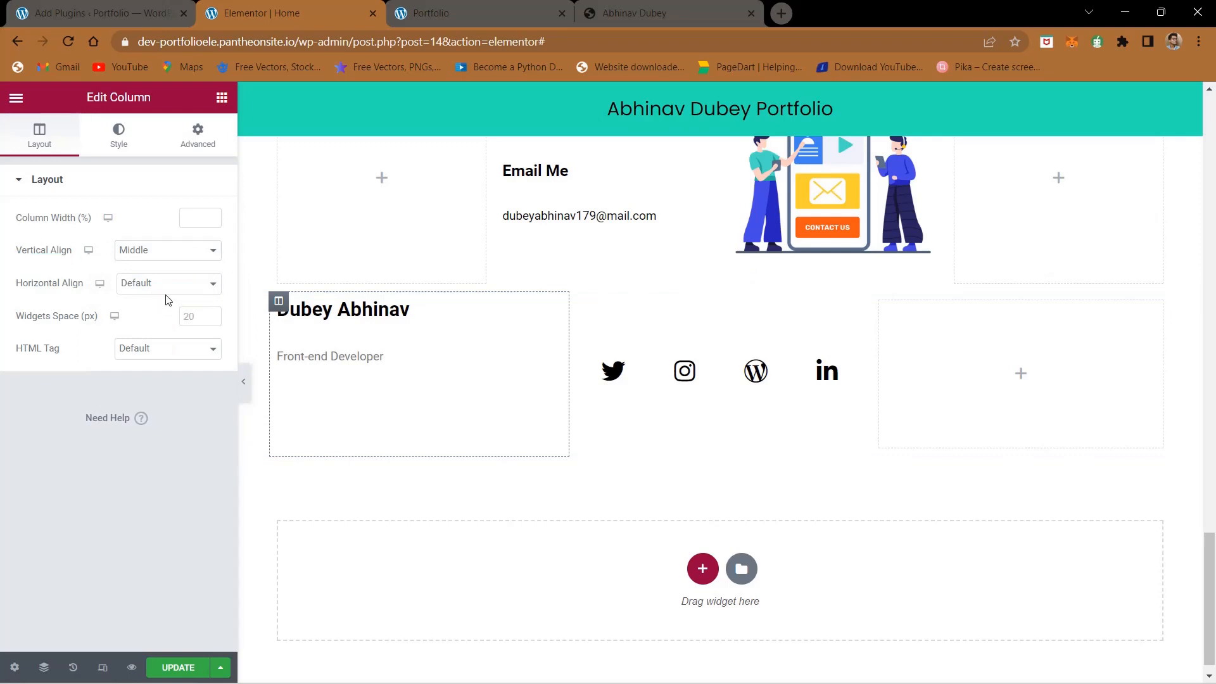
left_click(164, 292)
left_click(166, 323)
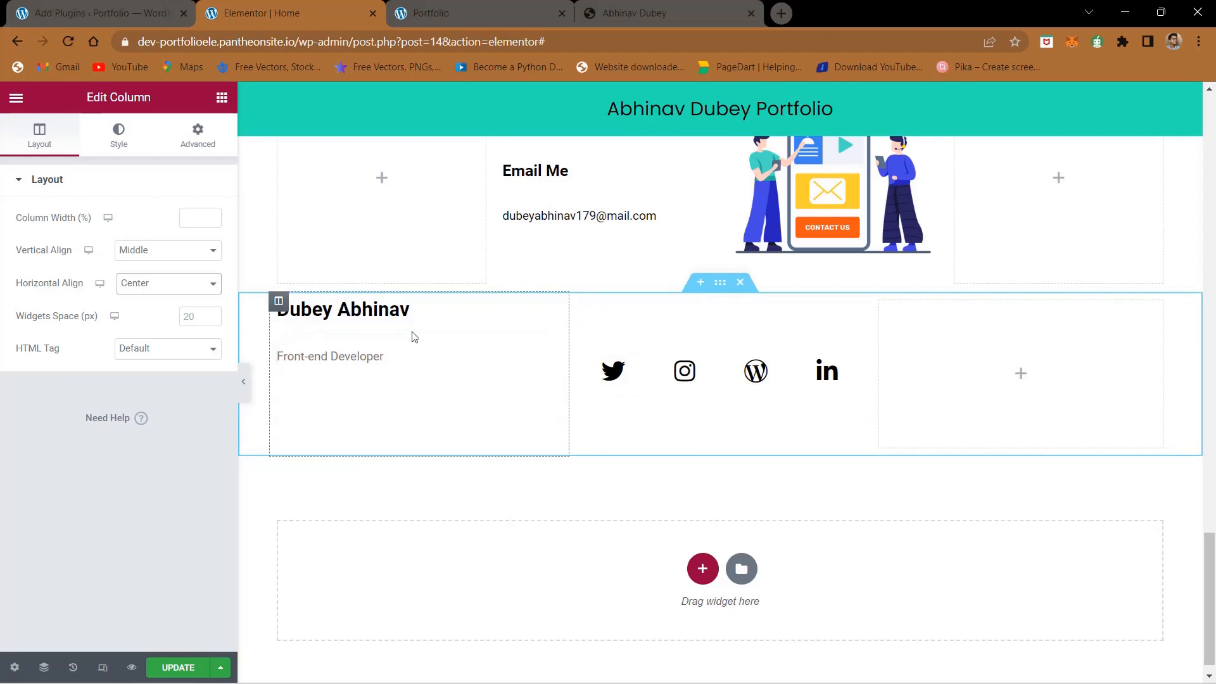
left_click(429, 323)
key("Return")
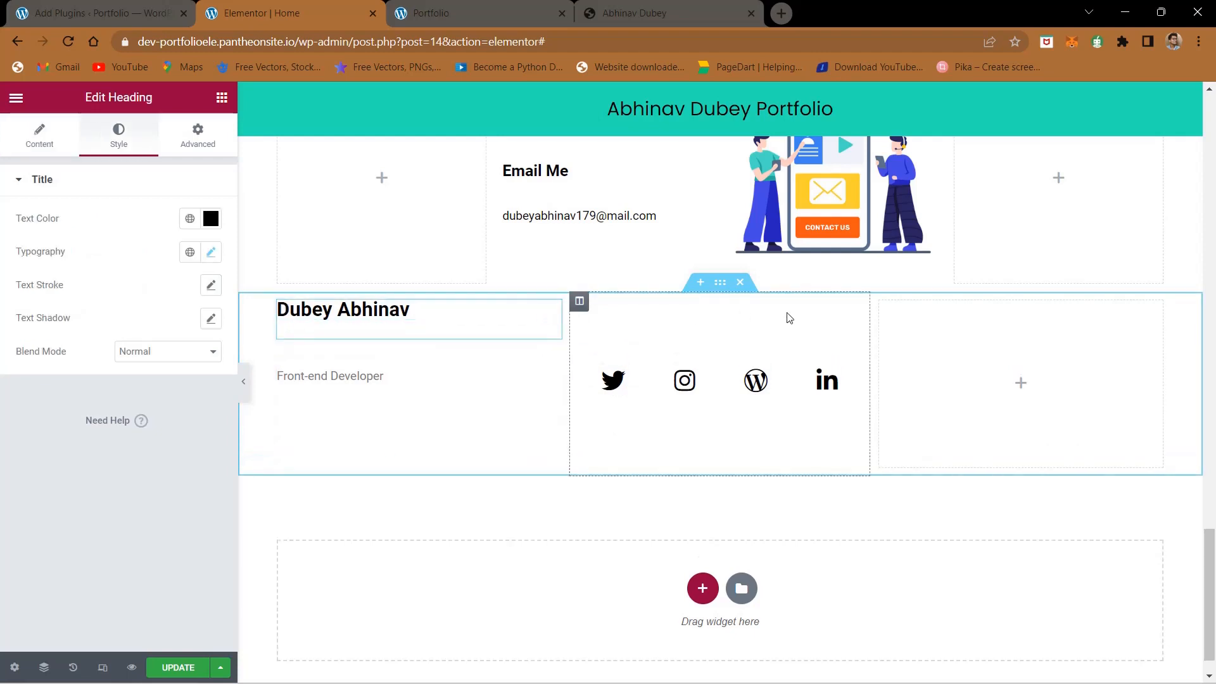
- Add a Text Editor widget to the footer's empty last column and fill it with the copyright line copied from the reference footer
left_click(654, 12)
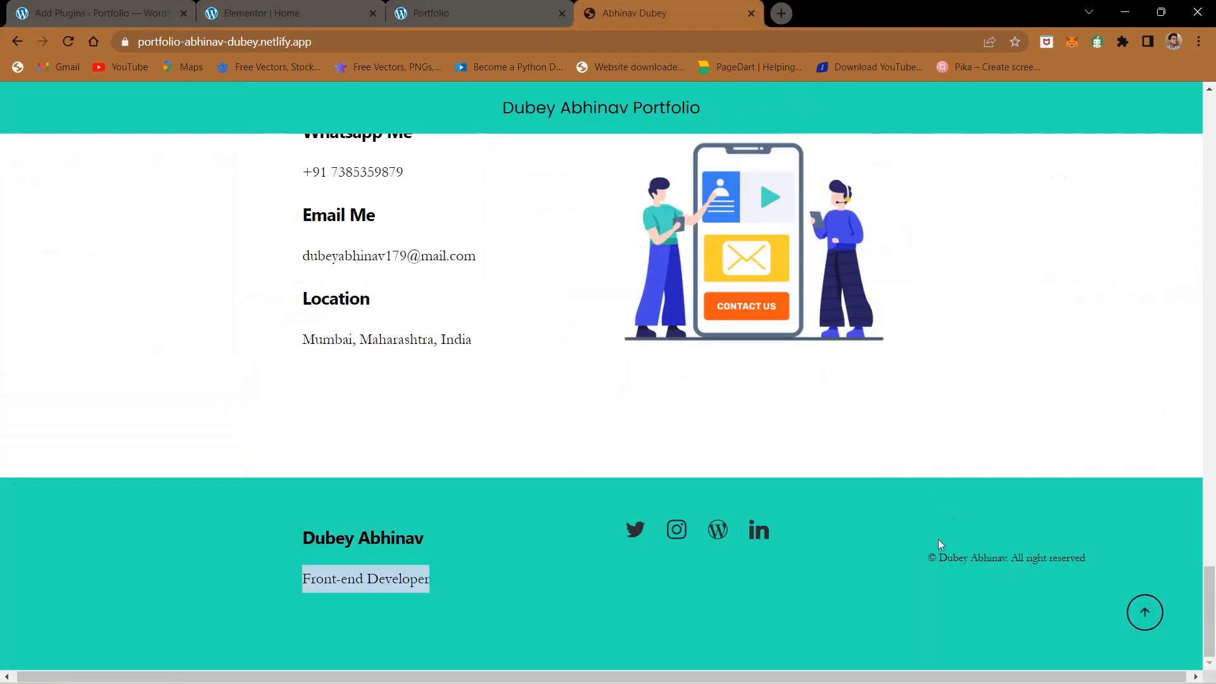
left_click_drag(917, 546, 1132, 561)
key("ctrl+c")
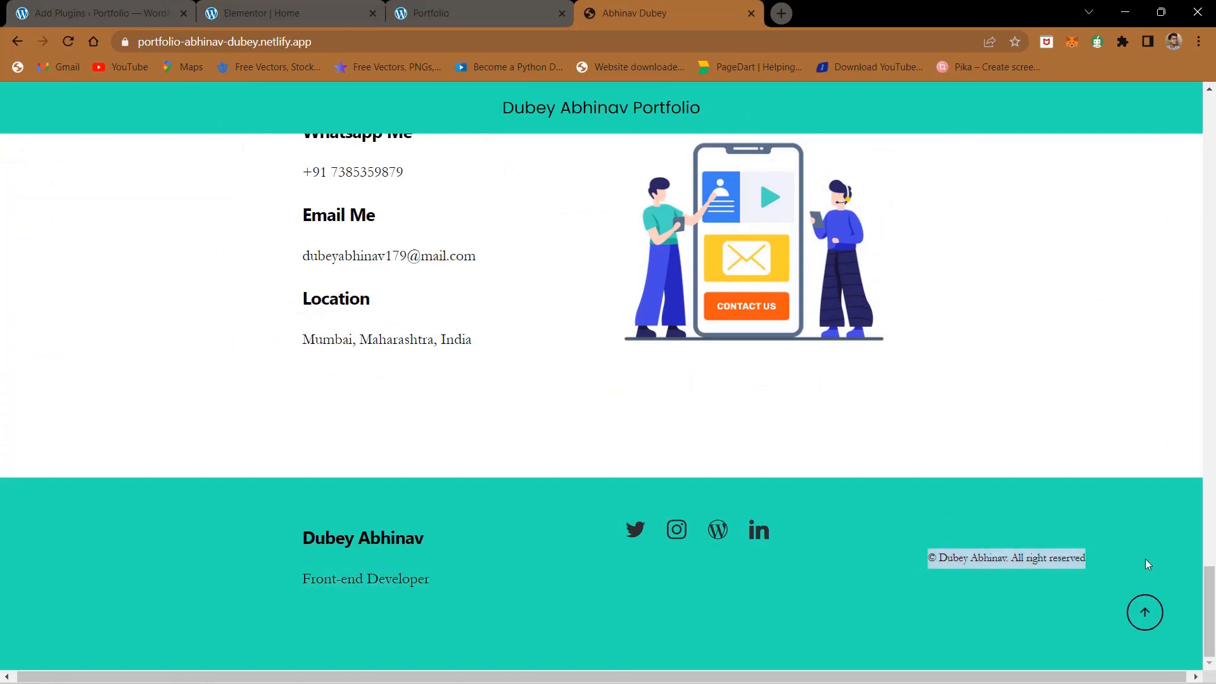
left_click(311, 5)
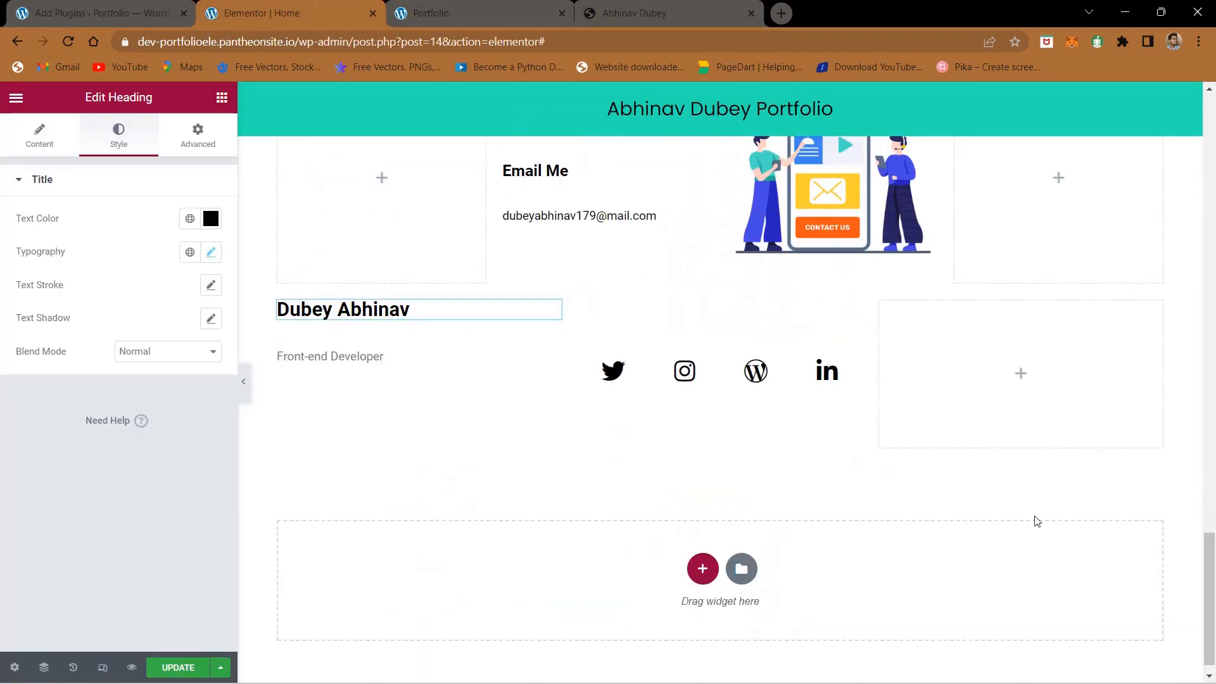
left_click(1053, 426)
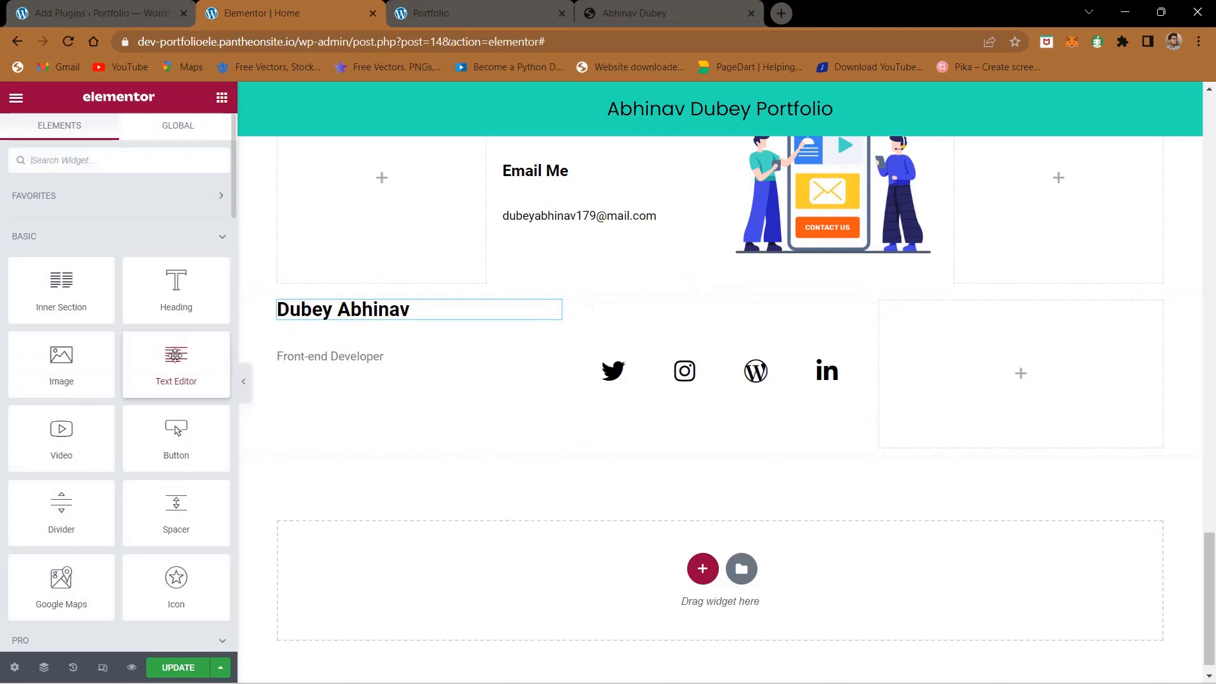
left_click_drag(176, 355, 1042, 363)
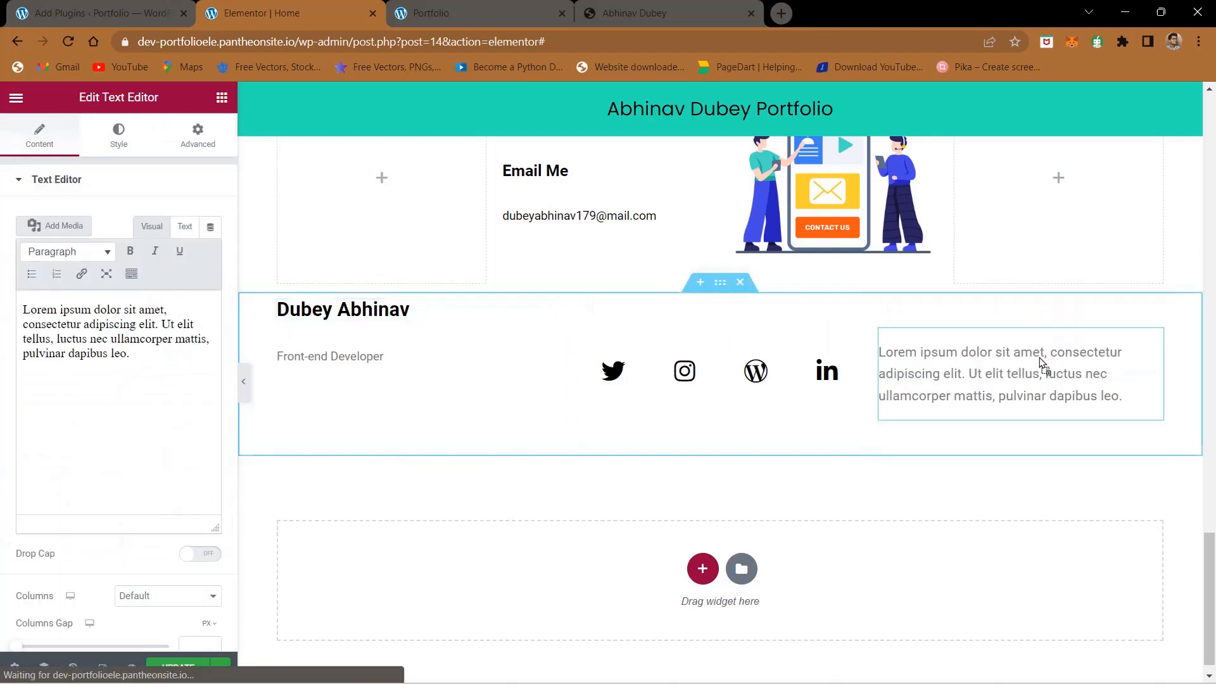
double_click(114, 331)
key("ctrl+a")
key("ctrl+v")
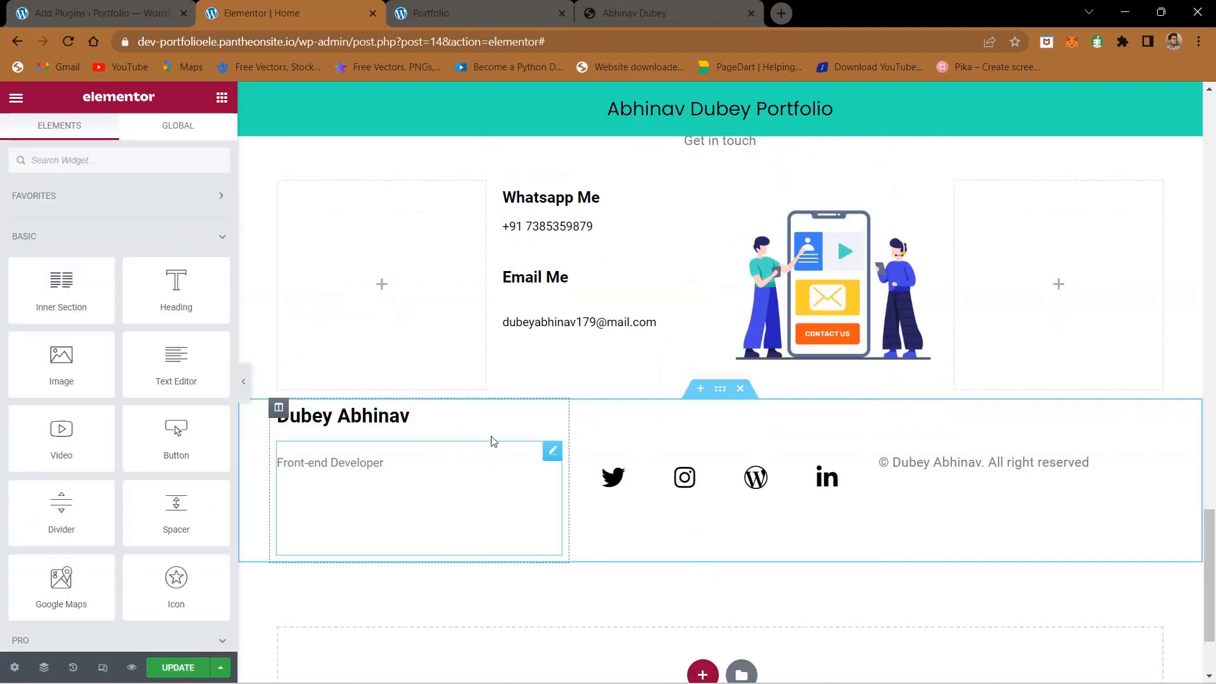
- Add Spacer widgets above the footer's name heading, icon row and copyright line, plus one below the "Front-end Developer" text
left_click(667, 9)
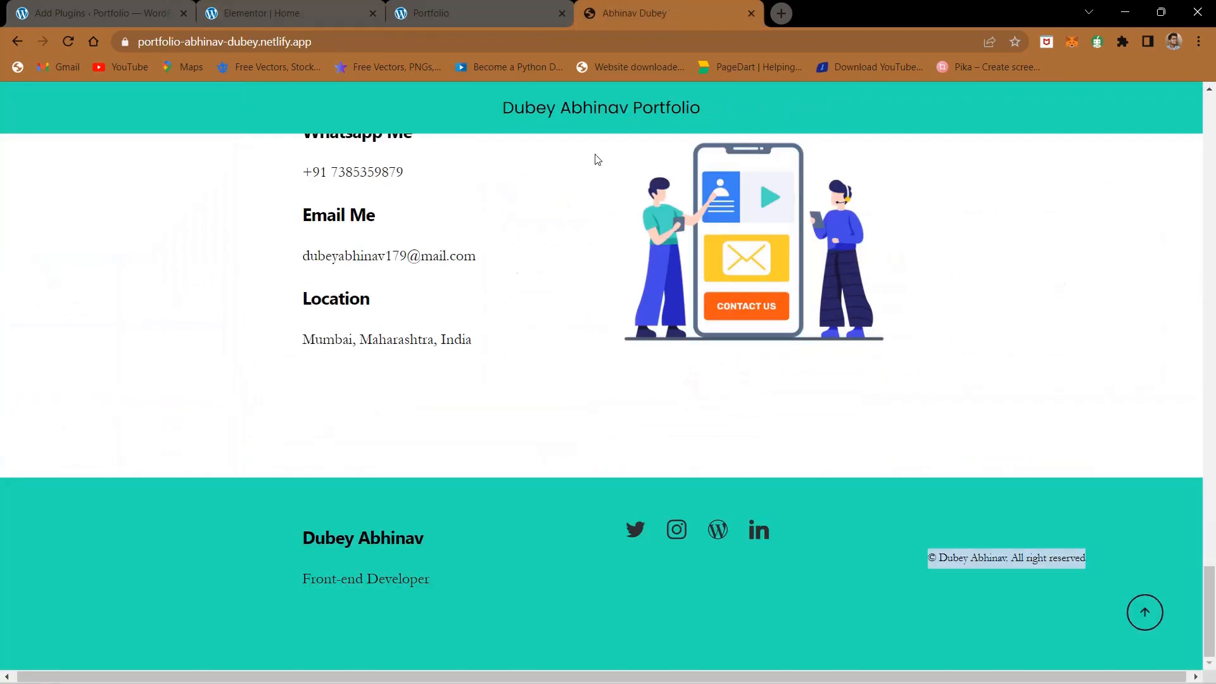
left_click(304, 12)
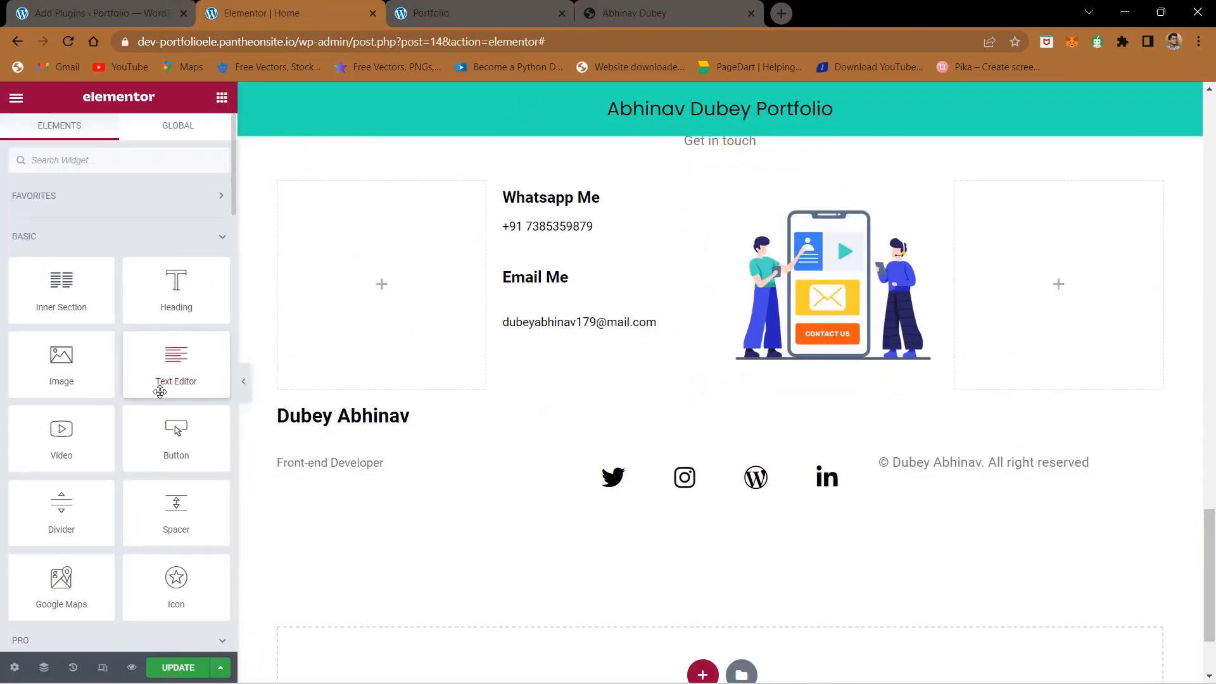
left_click_drag(176, 507, 335, 408)
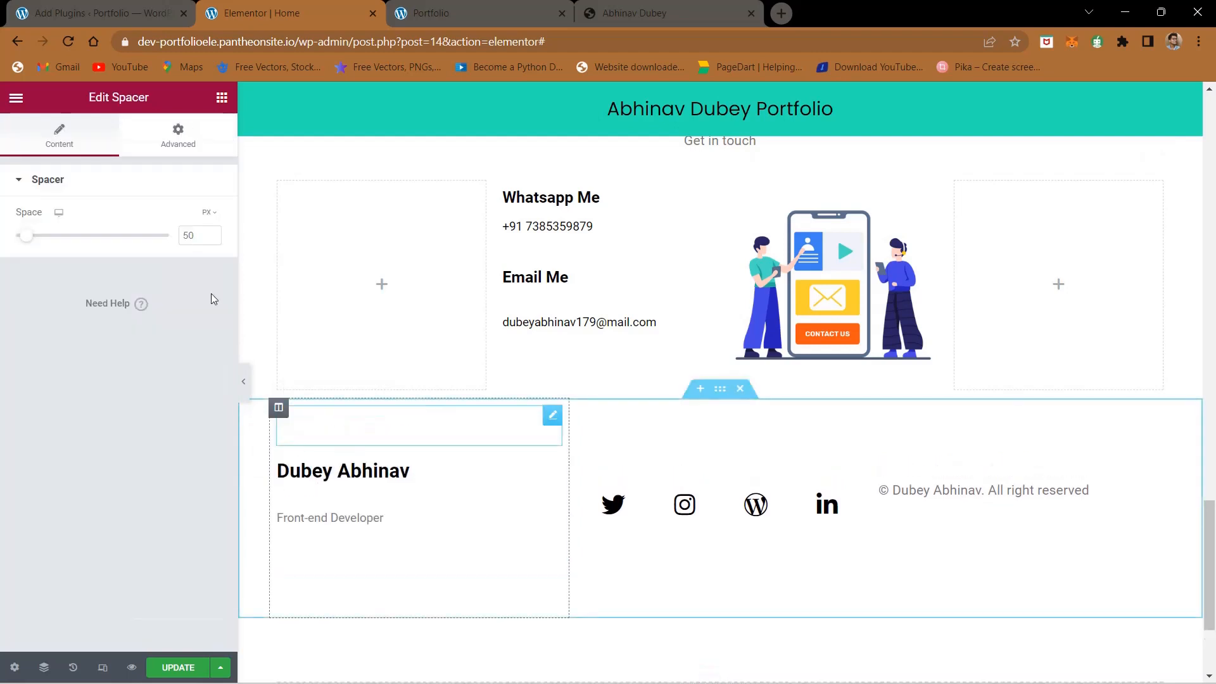
left_click(221, 98)
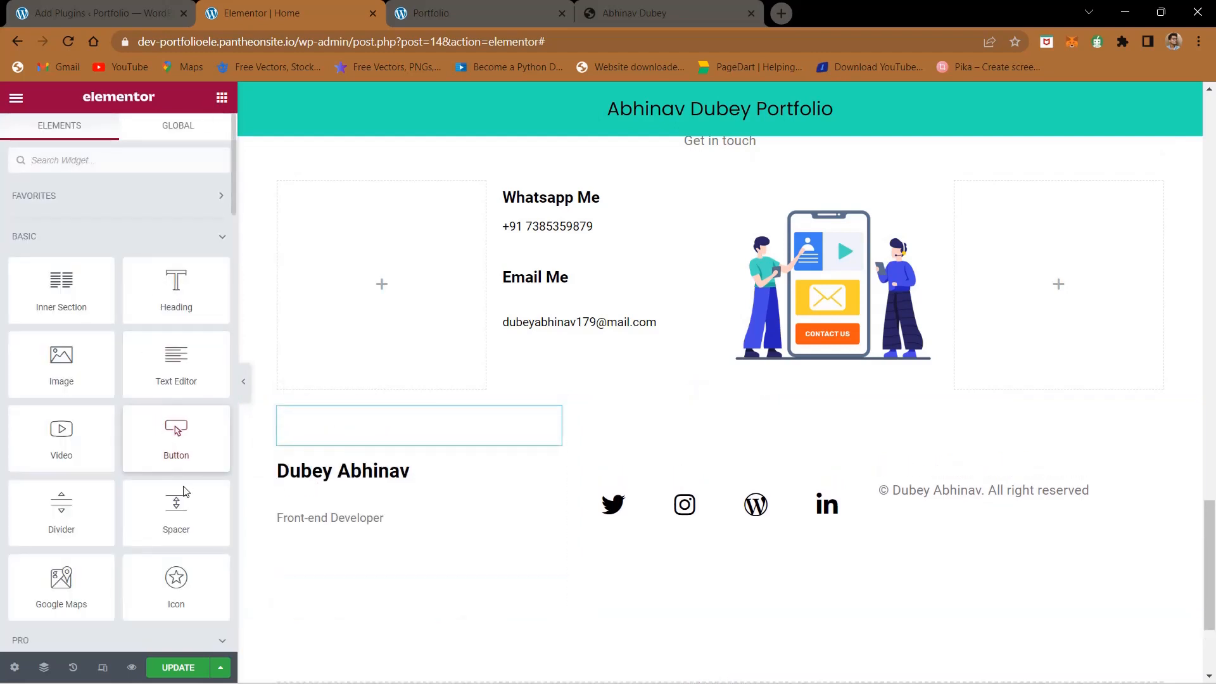
left_click_drag(177, 504, 644, 495)
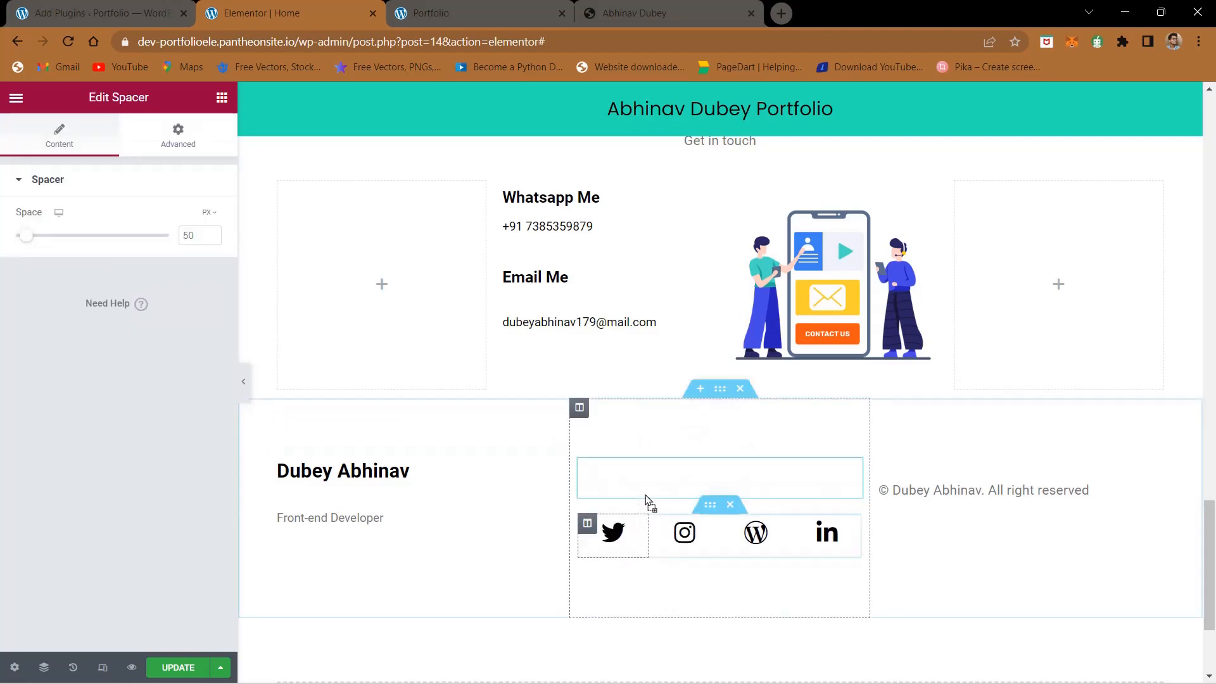
left_click(222, 98)
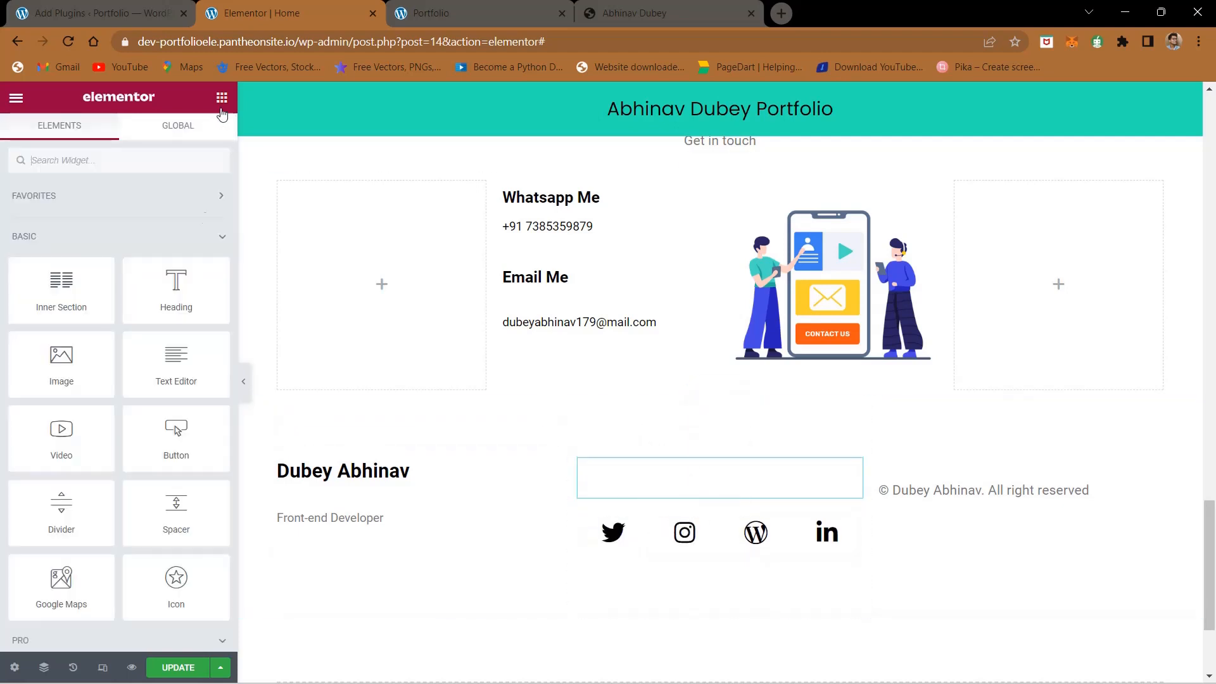
left_click_drag(176, 506, 988, 496)
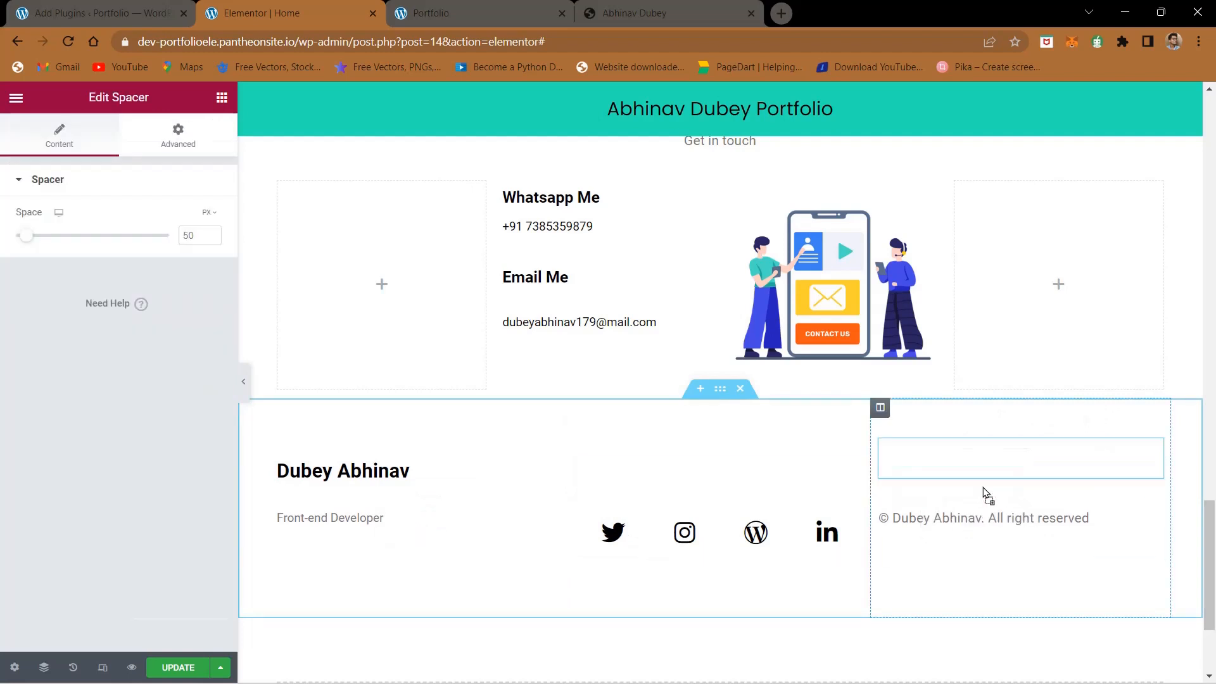
left_click(222, 98)
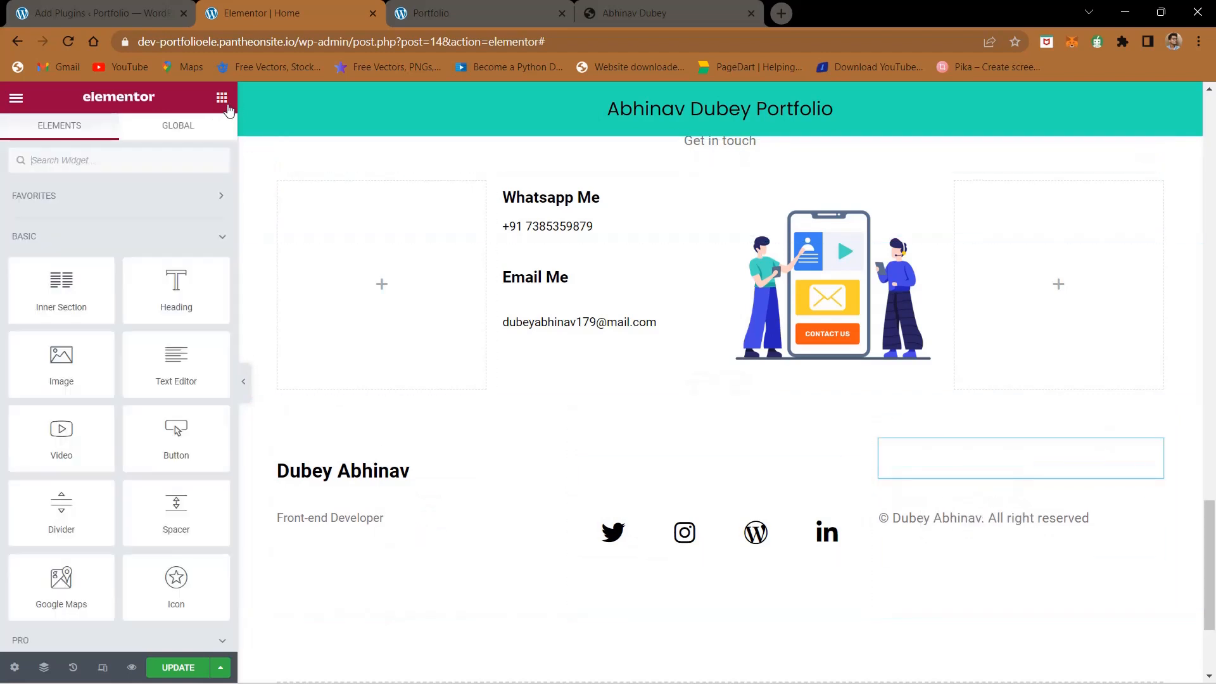
left_click_drag(176, 507, 355, 576)
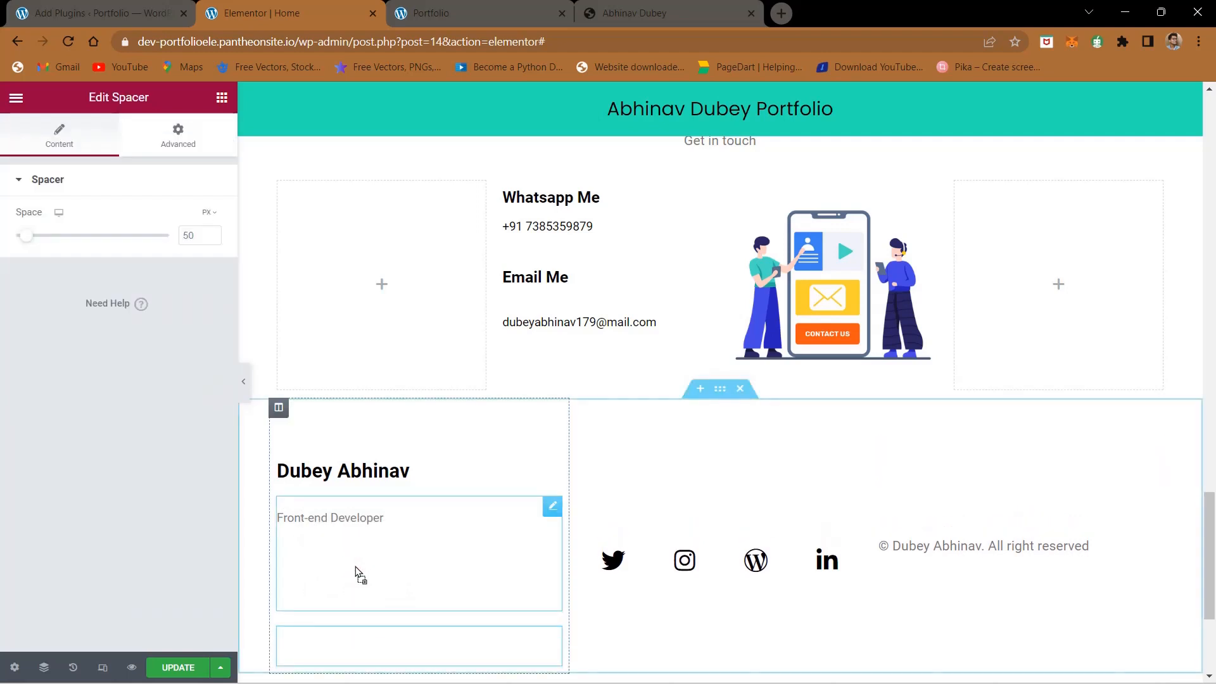
- Add a Spacer widget below the footer's icon row and another below the copyright line, and update the page
left_click(221, 98)
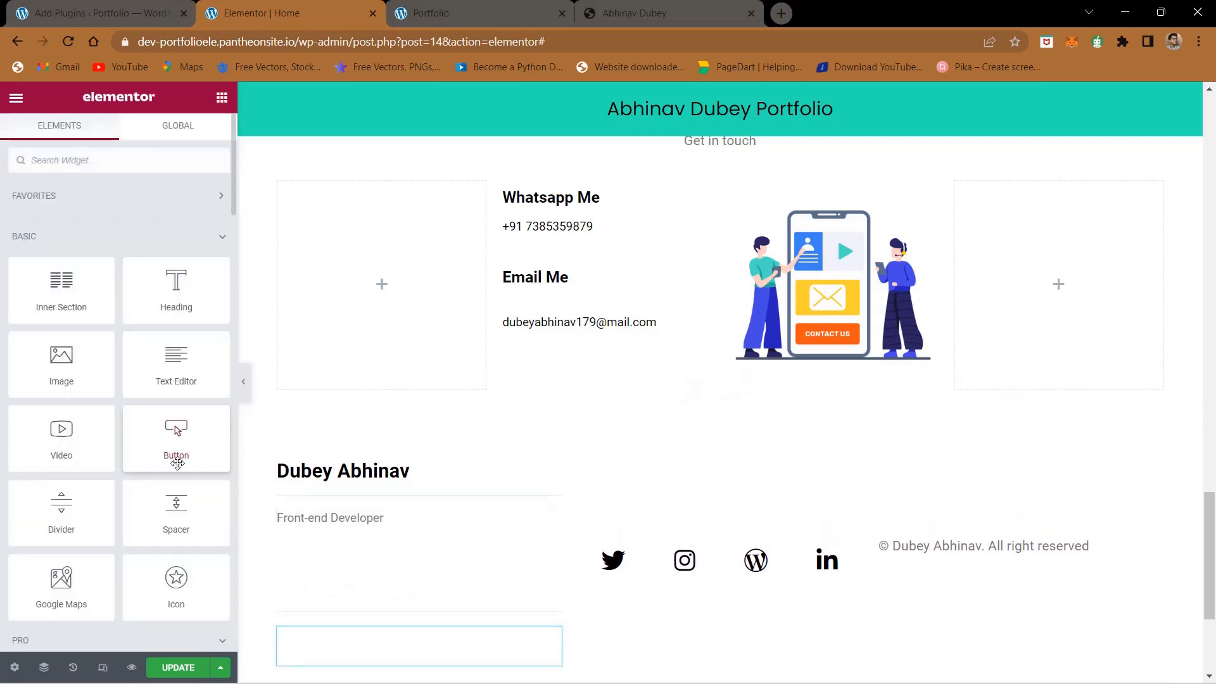
left_click_drag(176, 510, 714, 598)
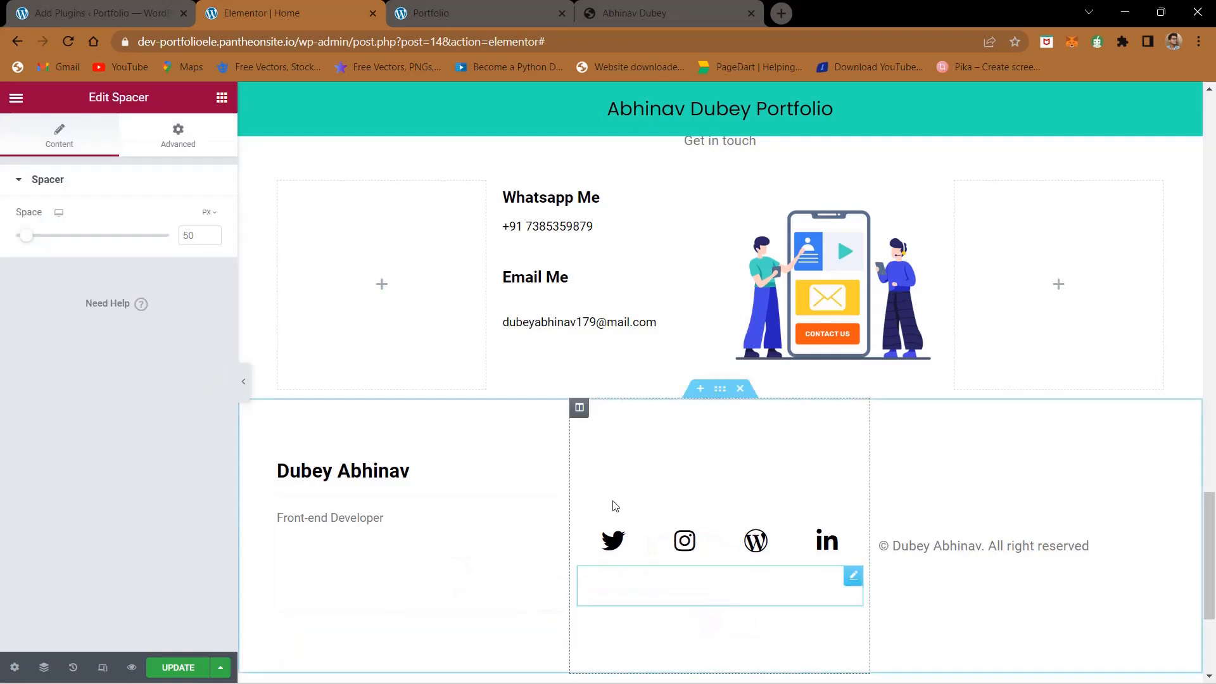
left_click(222, 98)
left_click_drag(176, 513, 1058, 573)
left_click(180, 667)
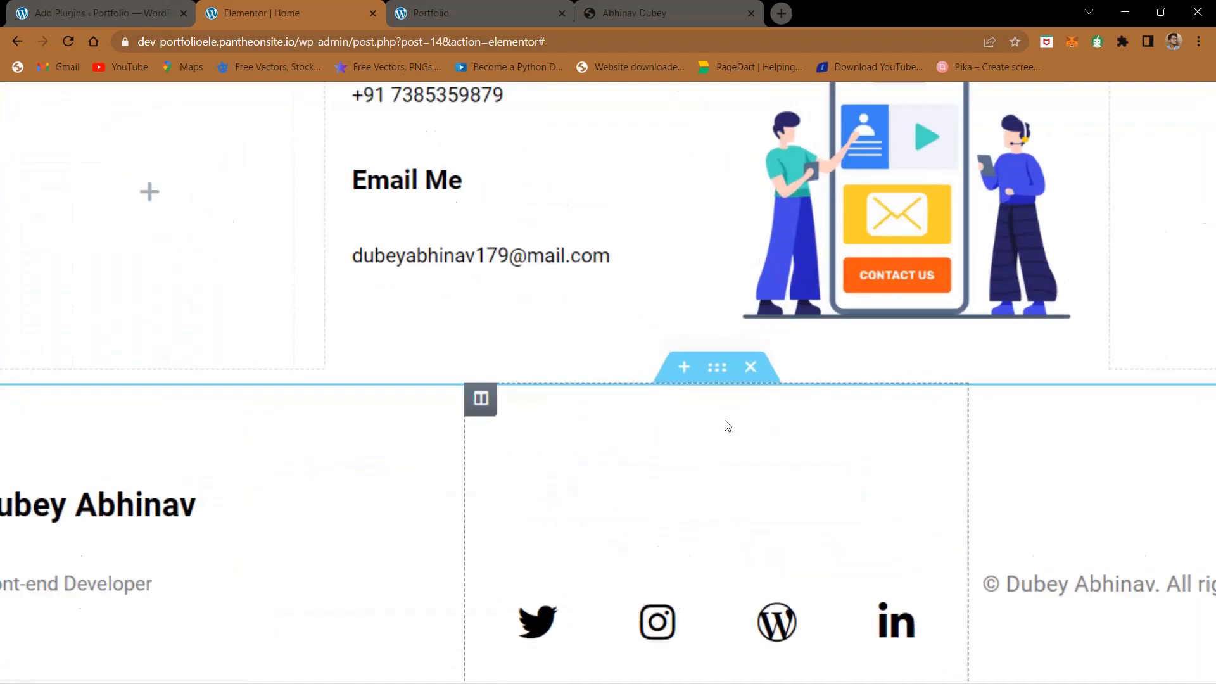
- Give the footer section a Classic background in the colour #24E2B3 copied from the Notepad note
scroll(715, 346, "down", 5)
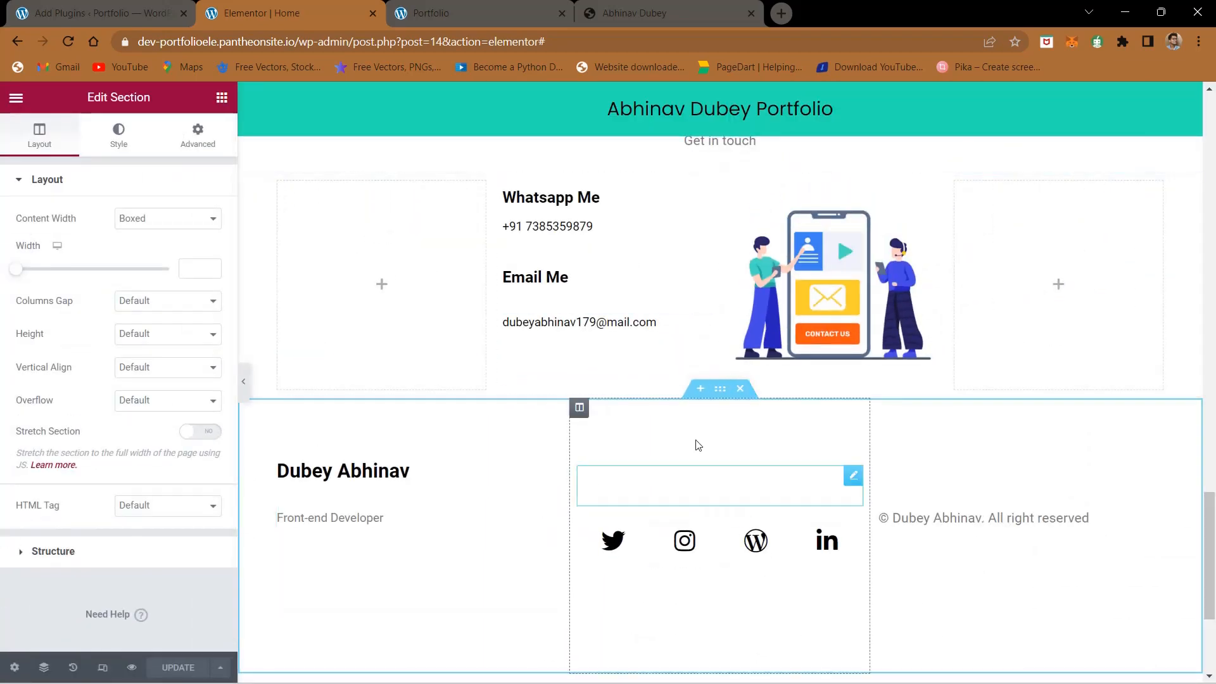
left_click(120, 148)
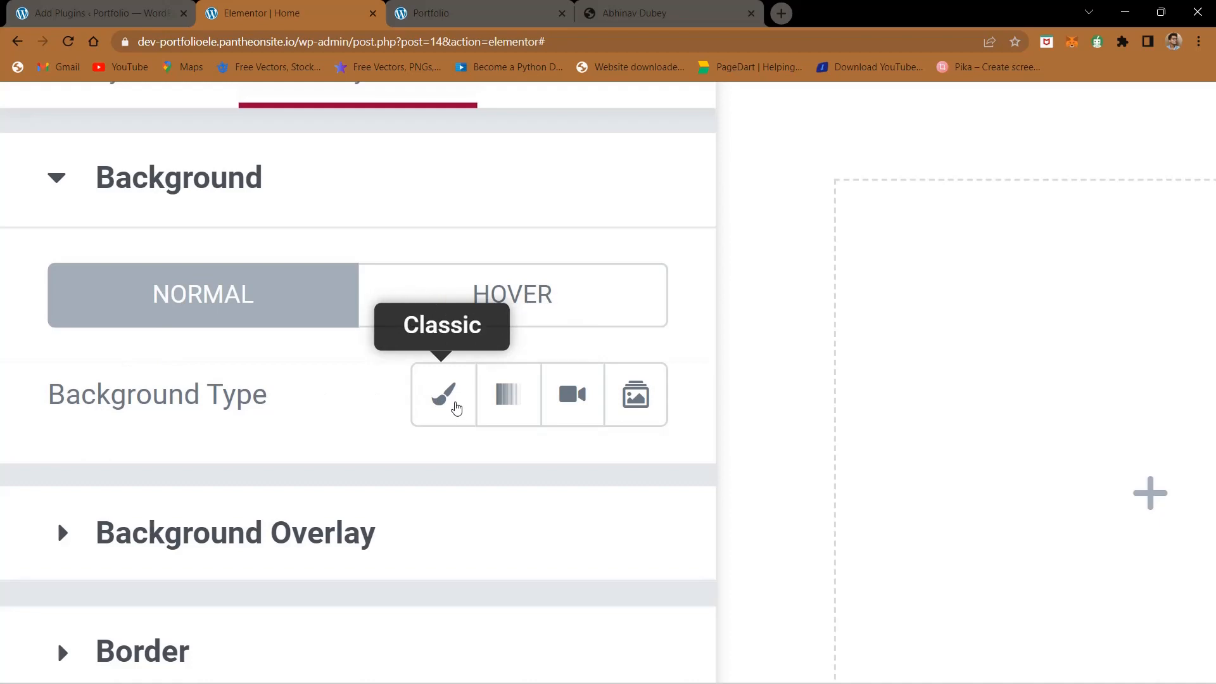
left_click(456, 408)
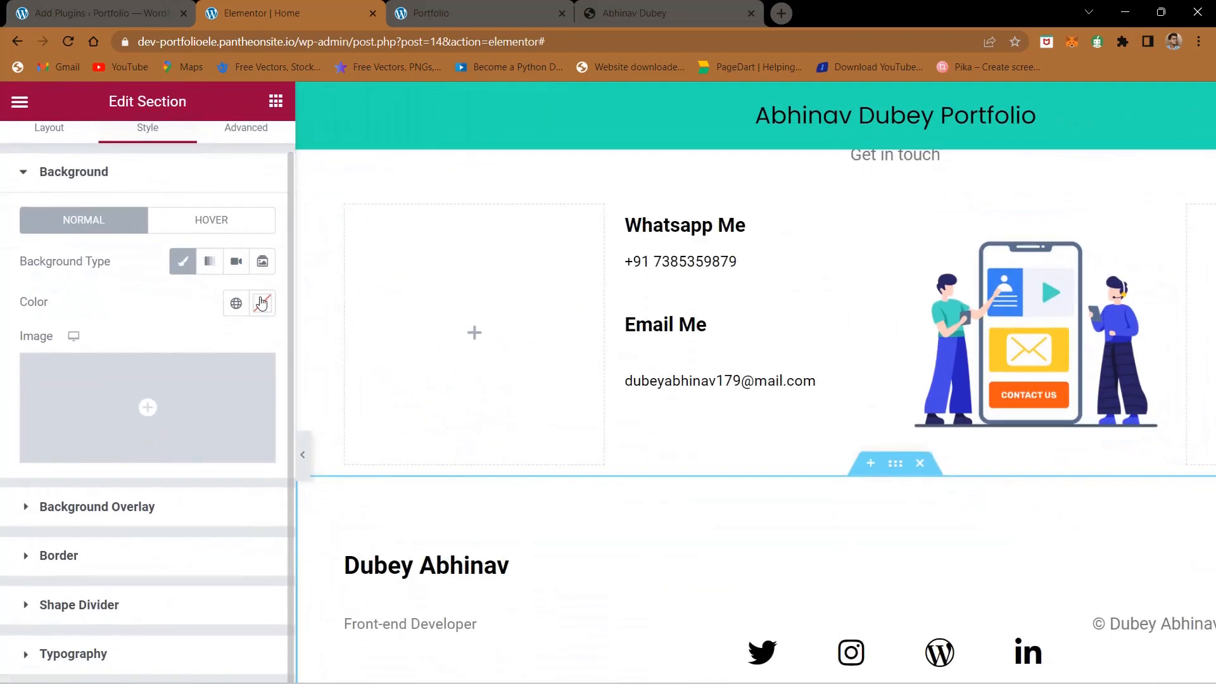
left_click(261, 303)
key("ctrl+minus")
key("ctrl+minus")
left_click_drag(202, 323, 234, 310)
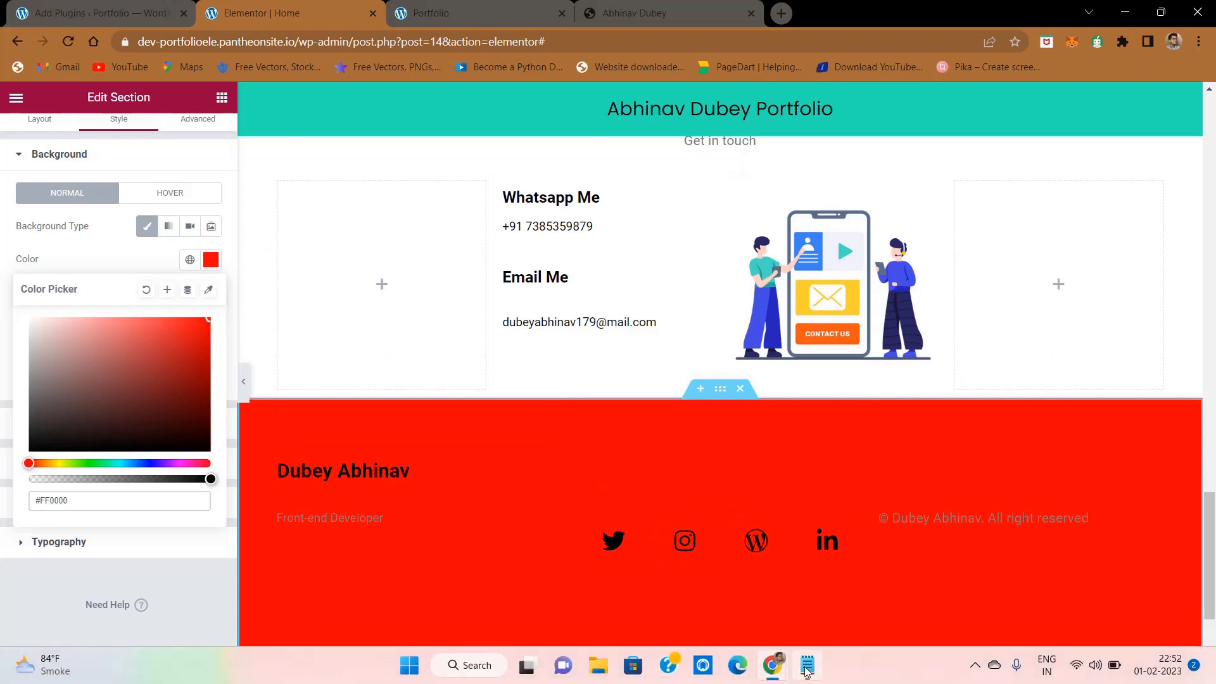
left_click(806, 665)
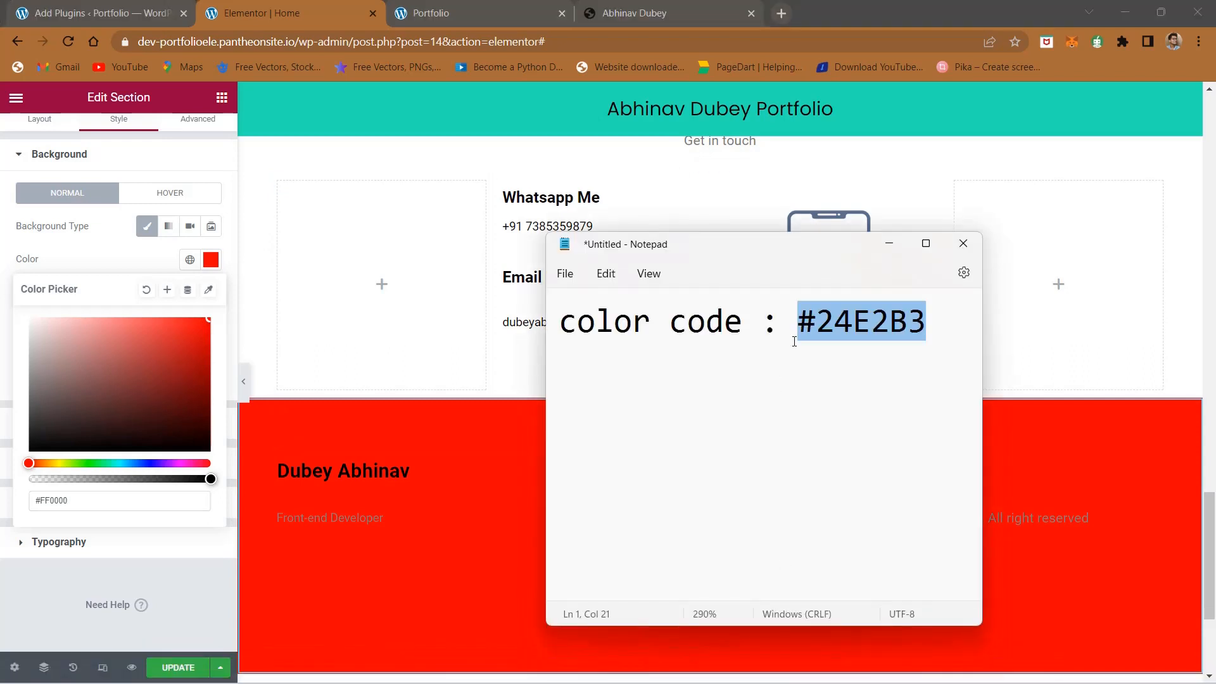
left_click(111, 499)
key("ctrl+a")
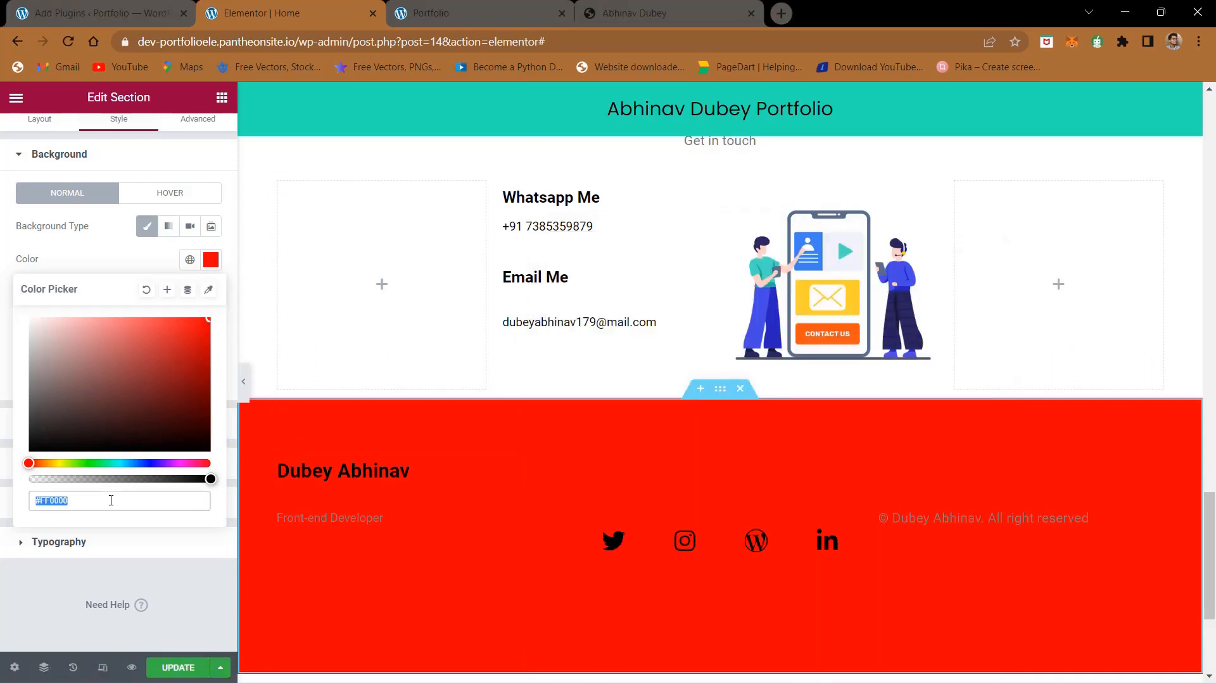
type("#24E2B3")
left_click(201, 592)
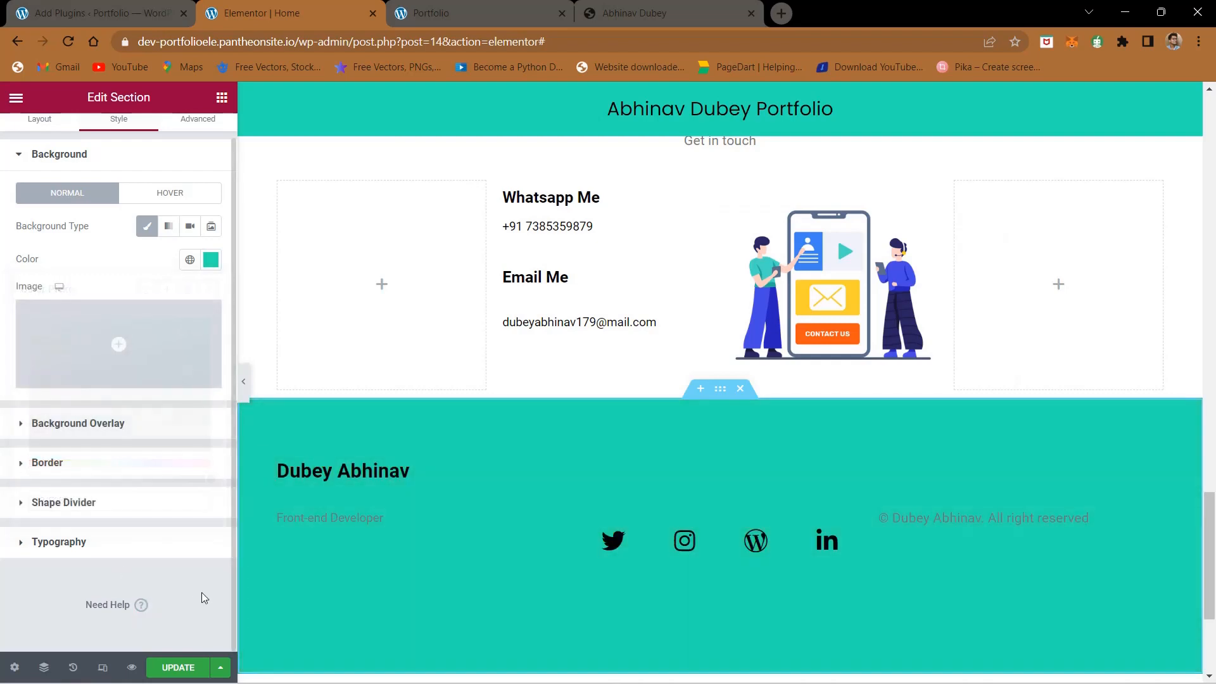
- Compare the footer layout with the reference site, and add an empty column before the footer's name column
left_click(613, 13)
left_click(304, 13)
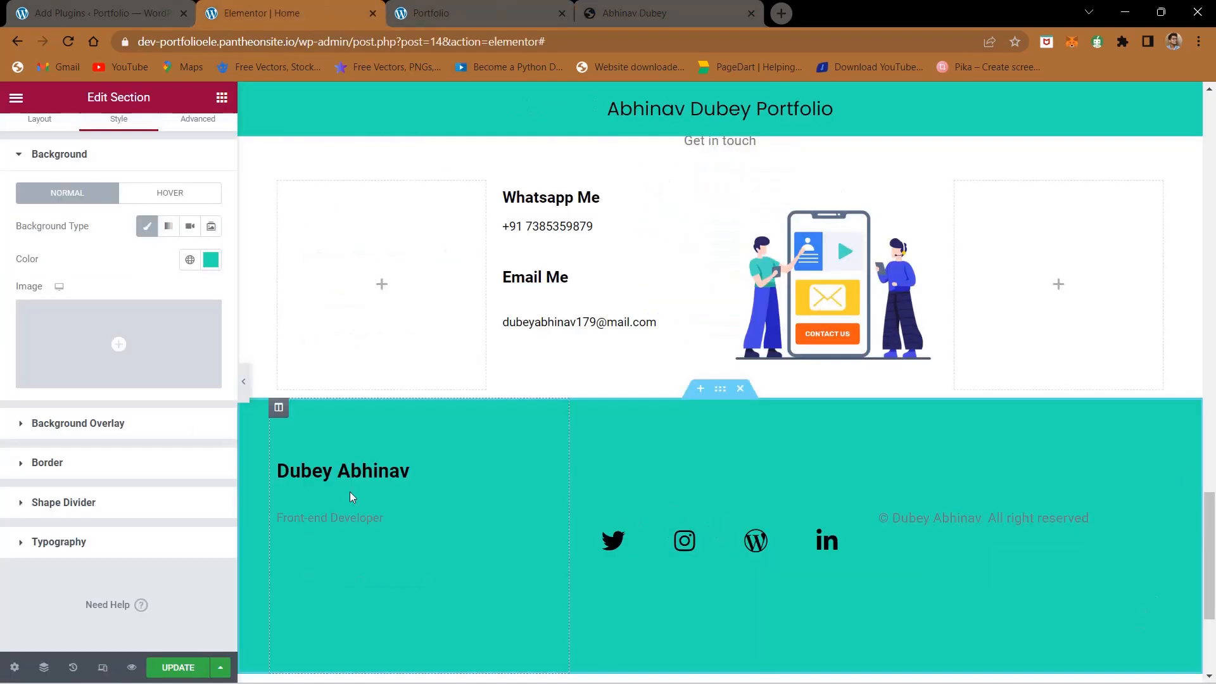
left_click(688, 5)
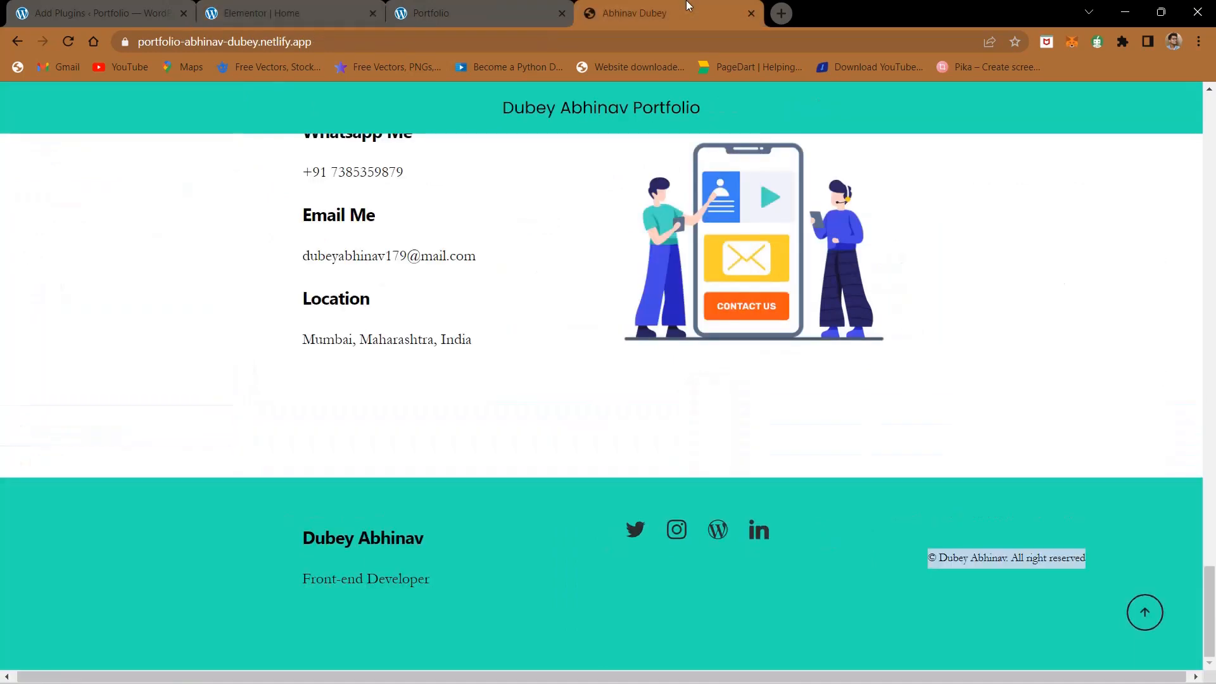
left_click(289, 7)
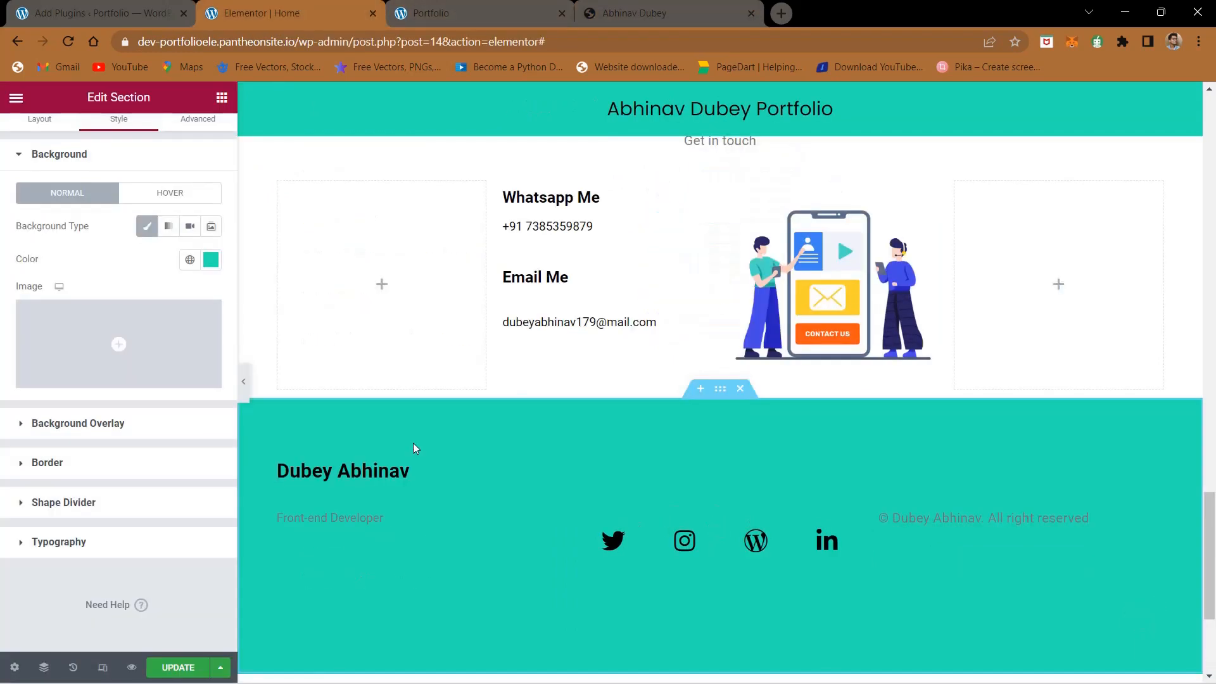
left_click(674, 7)
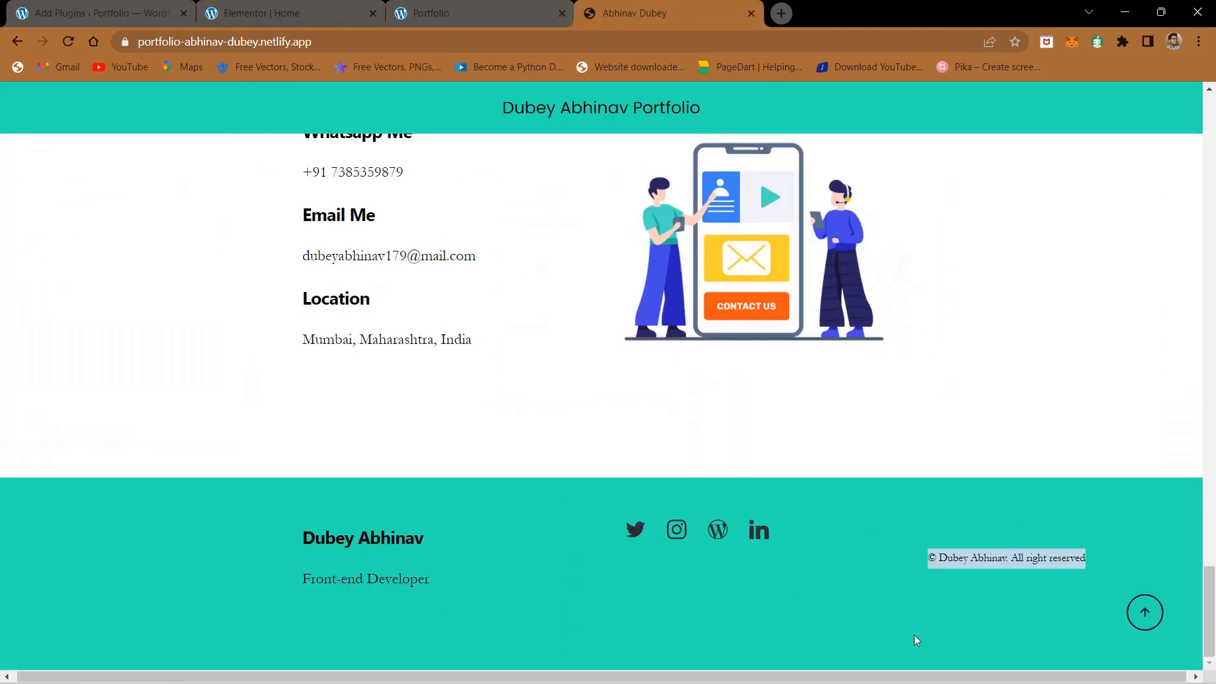
left_click_drag(266, 9, 368, 6)
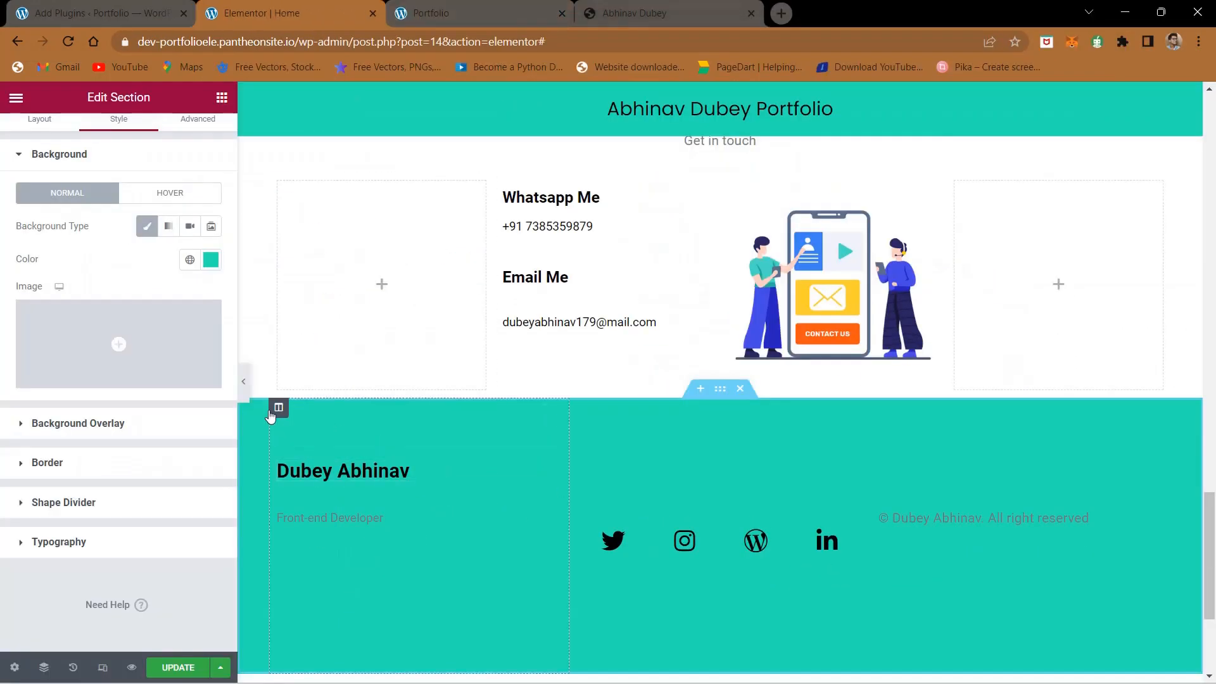
right_click(271, 414)
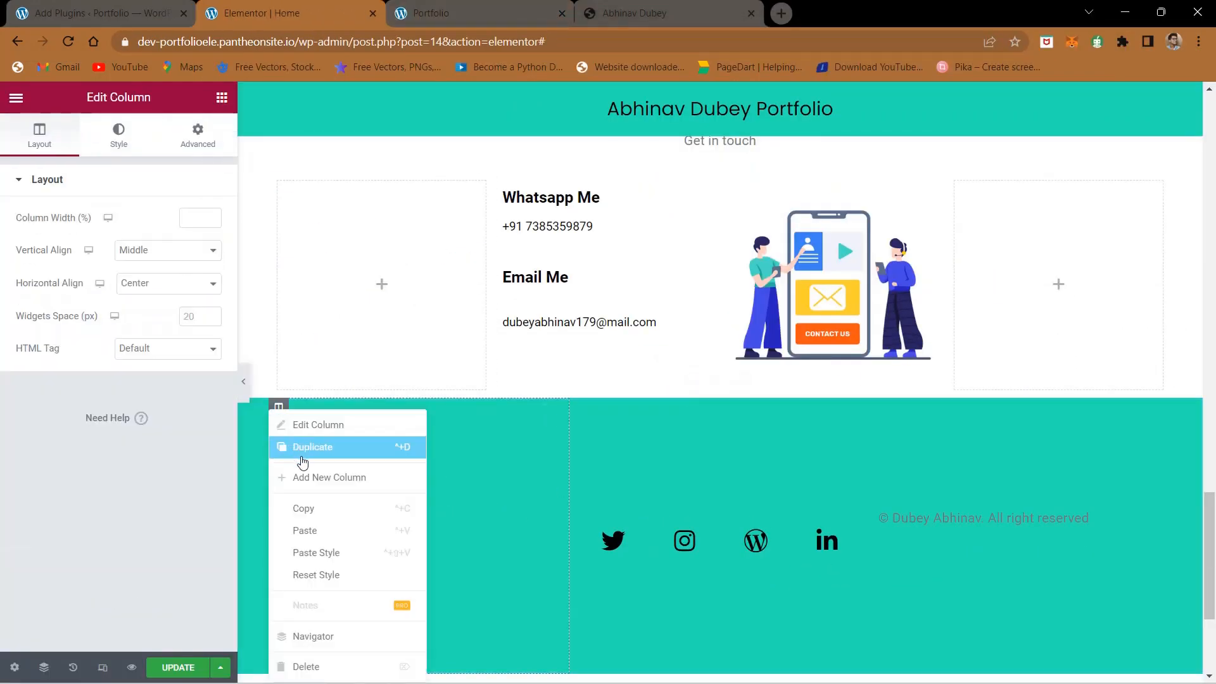
left_click(307, 476)
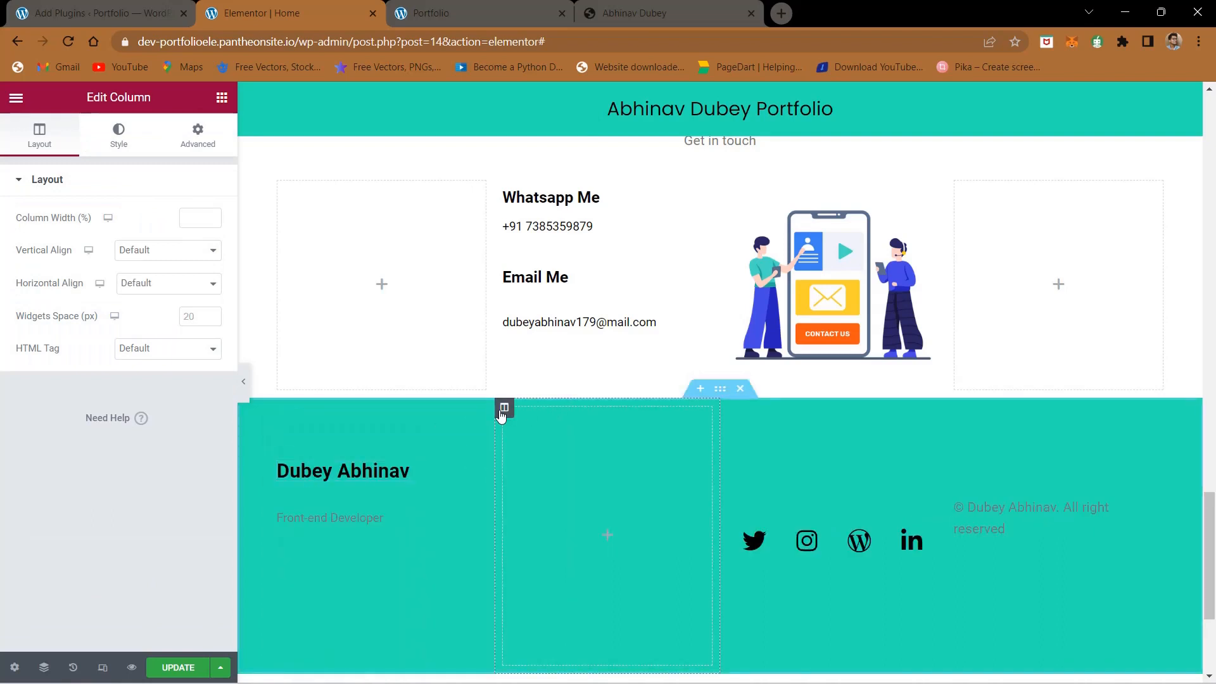
left_click_drag(501, 415, 315, 412)
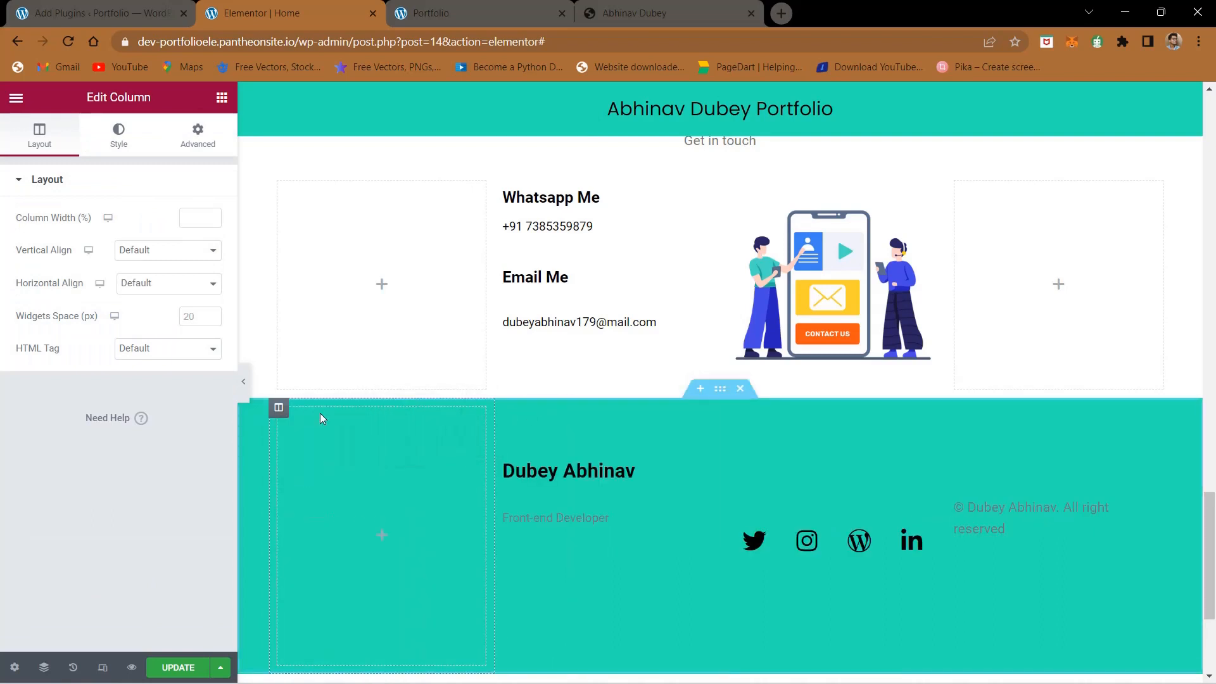
- Add another empty column to the footer and move it to the far end, after the copyright column
right_click(277, 408)
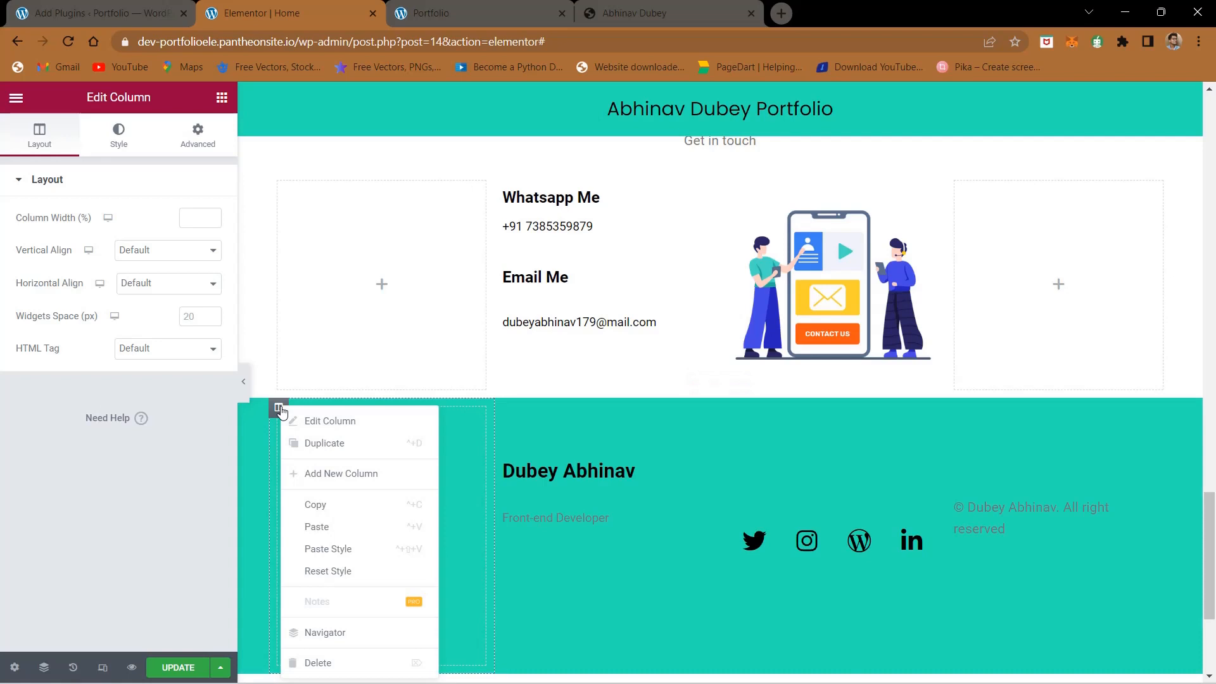
left_click(318, 476)
left_click_drag(283, 415, 1133, 437)
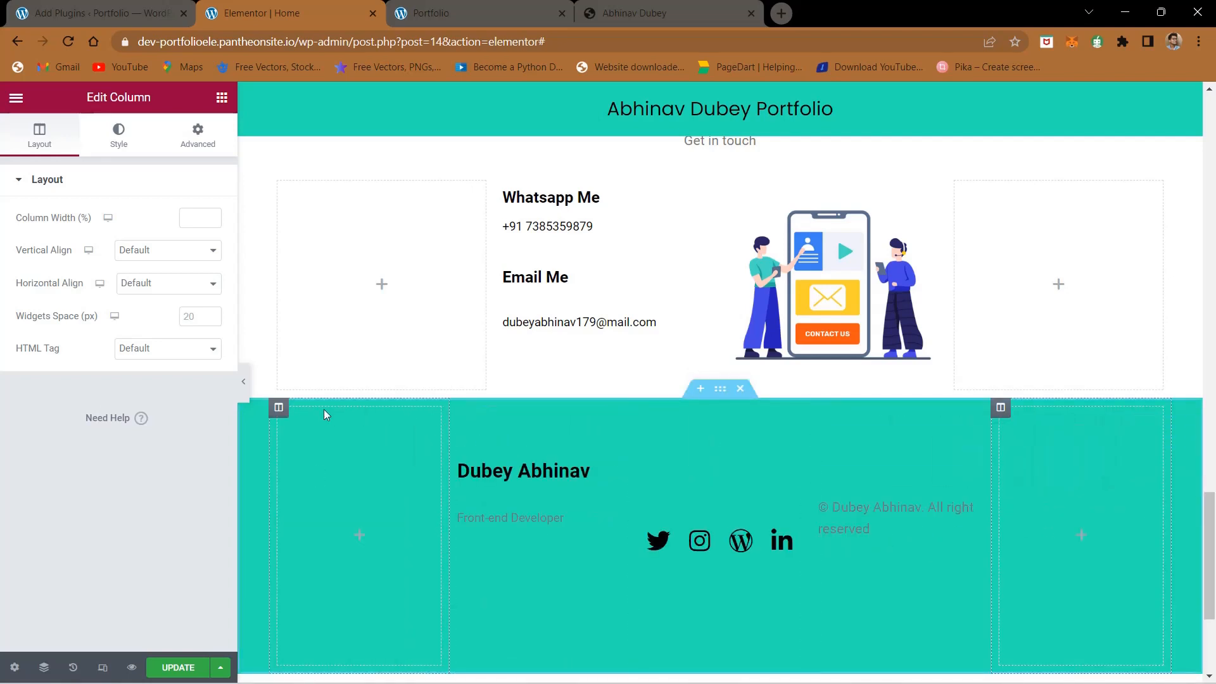
- Set the column width of the footer's two empty outer columns to 10%
left_click(279, 409)
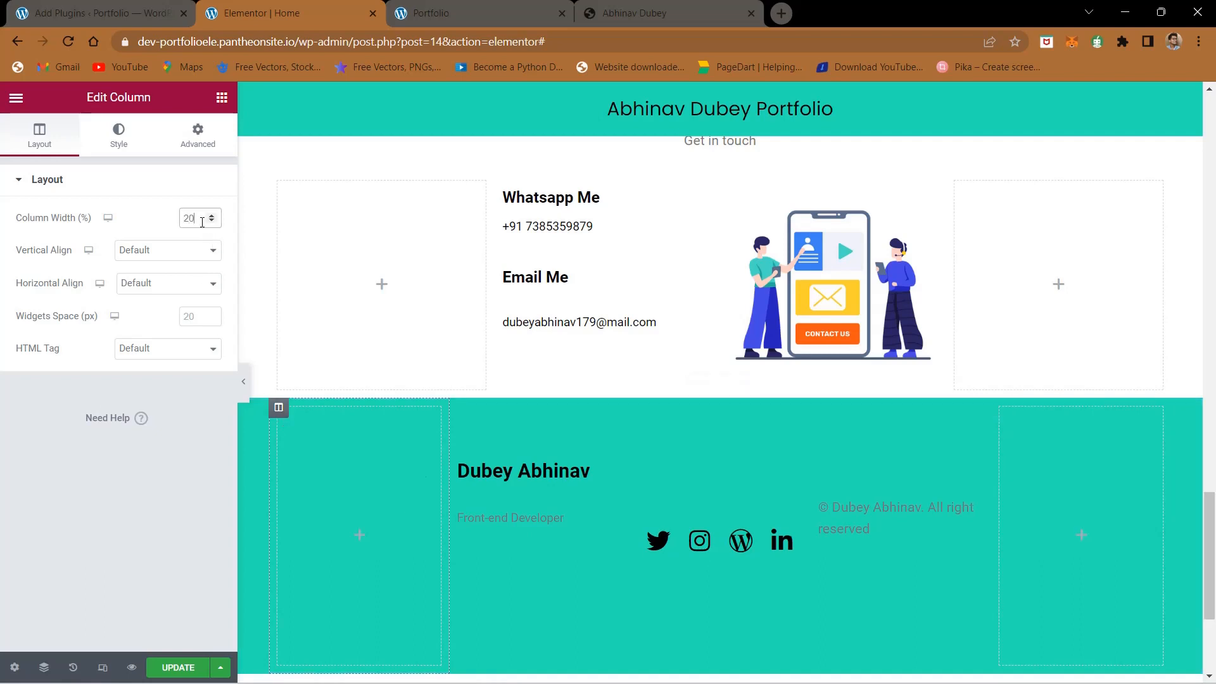
key("BackSpace")
key("BackSpace")
type("10")
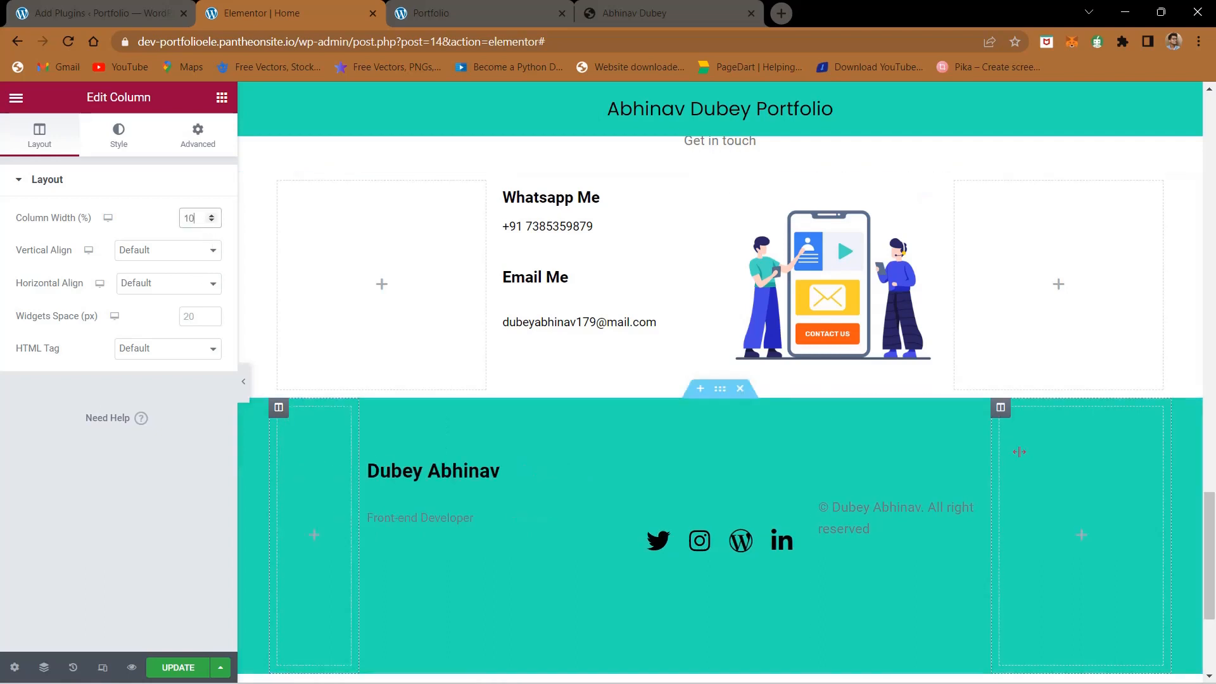
left_click(1019, 451)
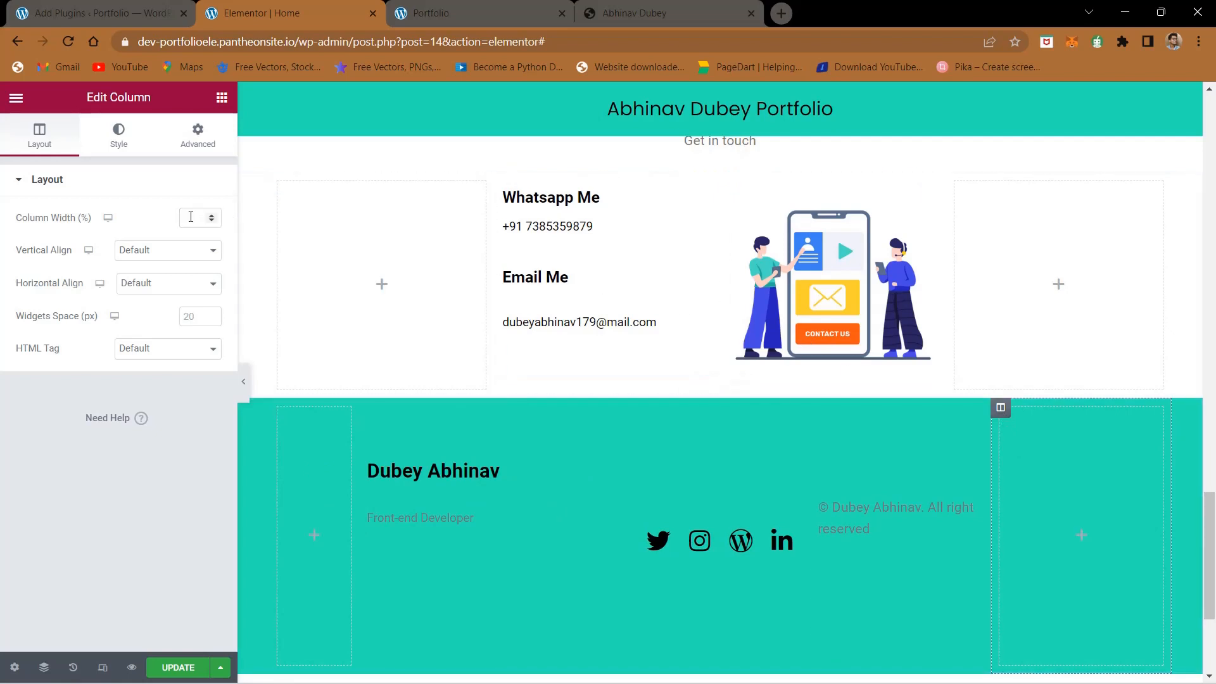
type("10")
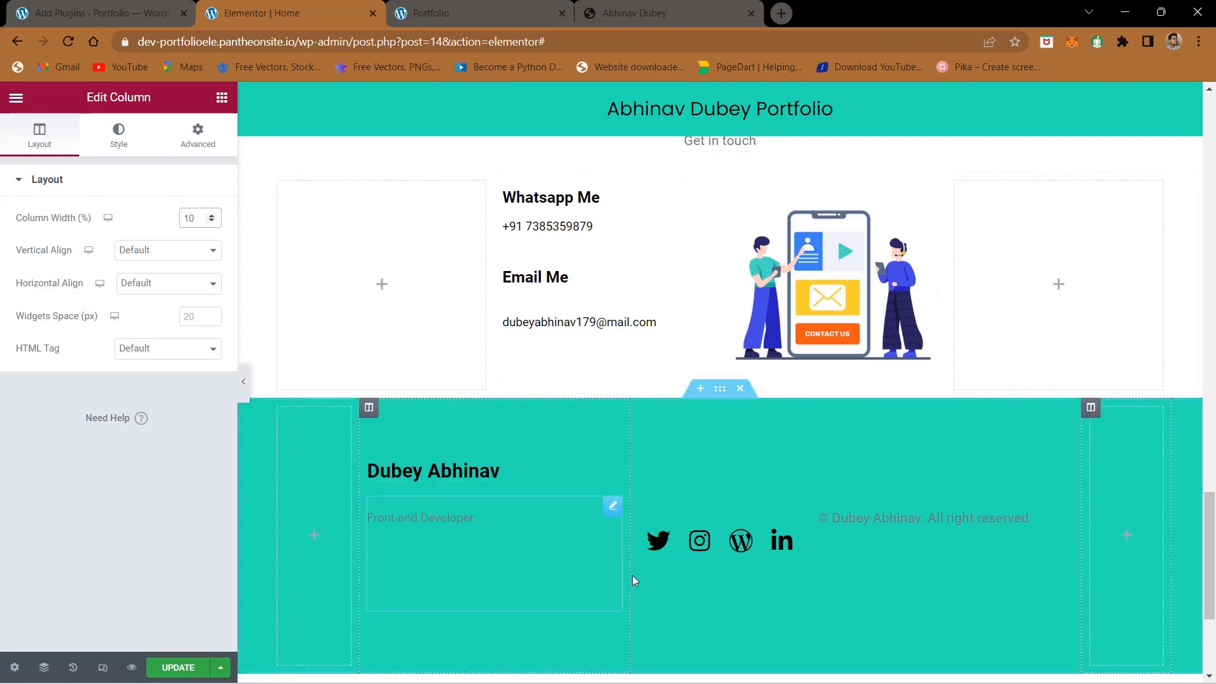
- Set the size of the footer's Twitter and Instagram icons to 20 px
left_click(663, 547)
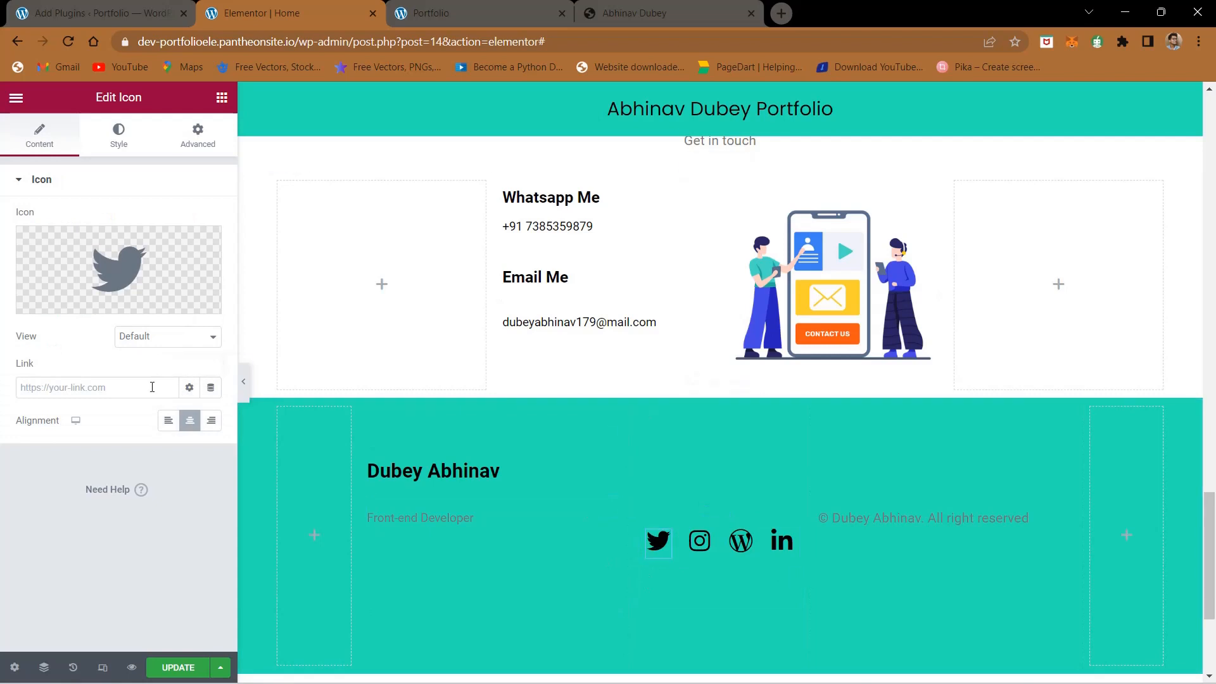
left_click(119, 138)
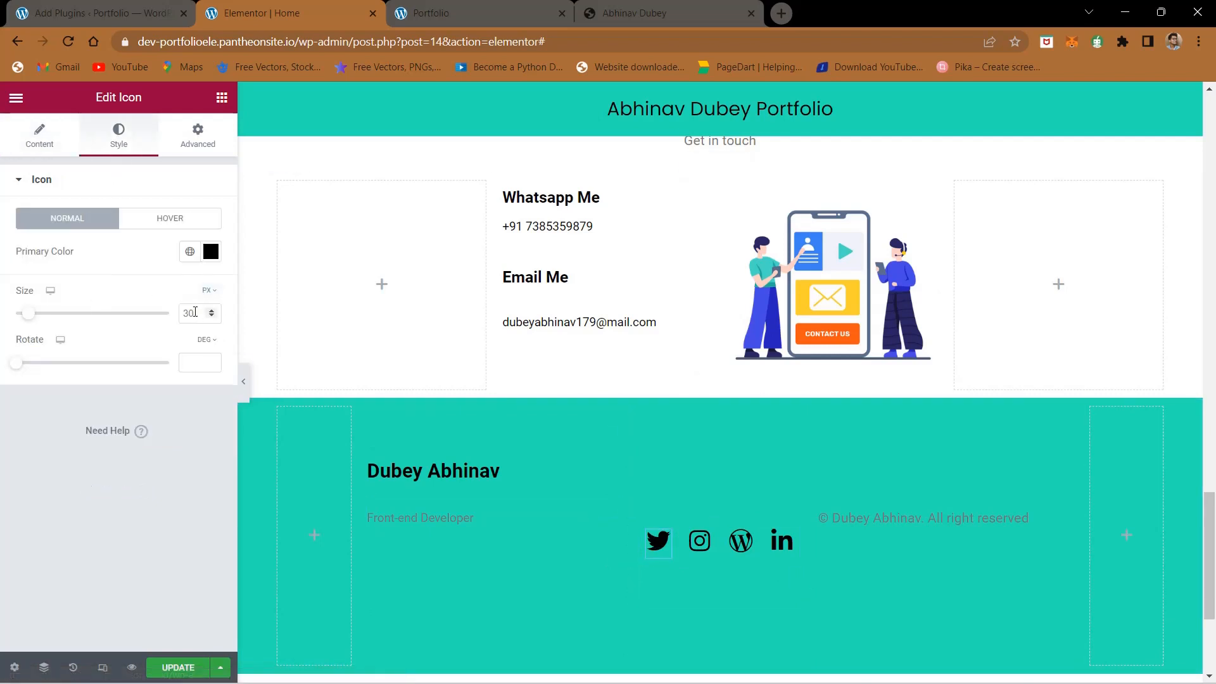
type("20")
left_click(706, 541)
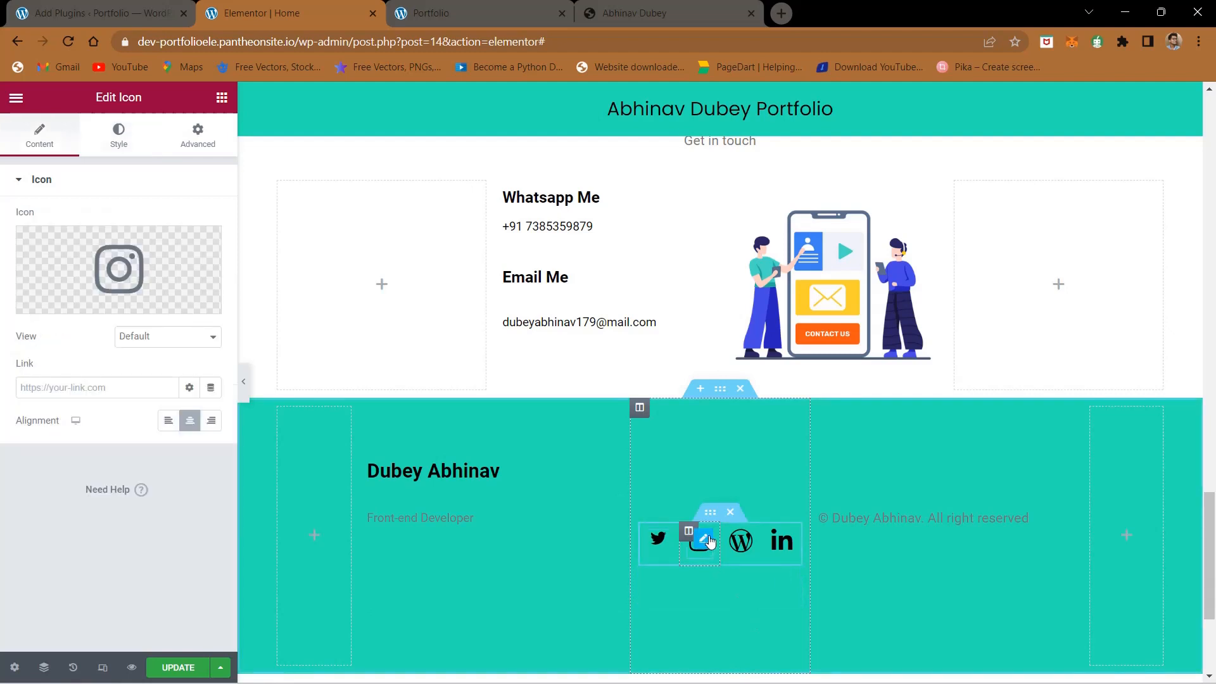
left_click(120, 151)
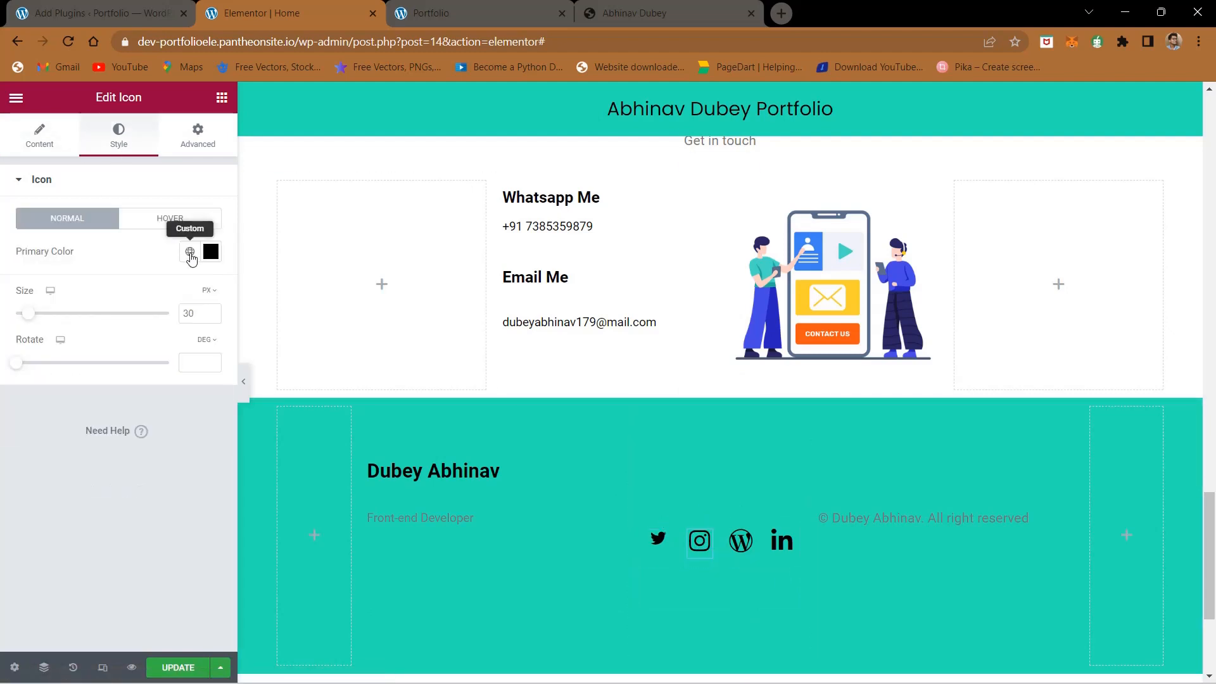
left_click(195, 306)
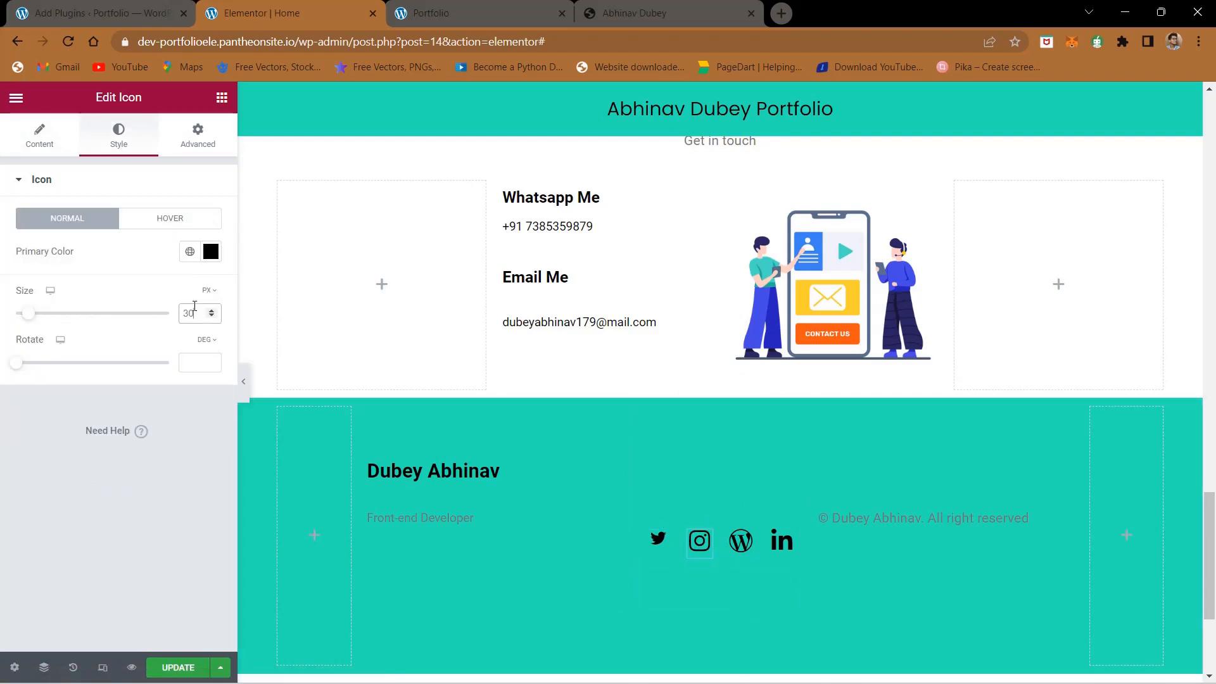
type("20")
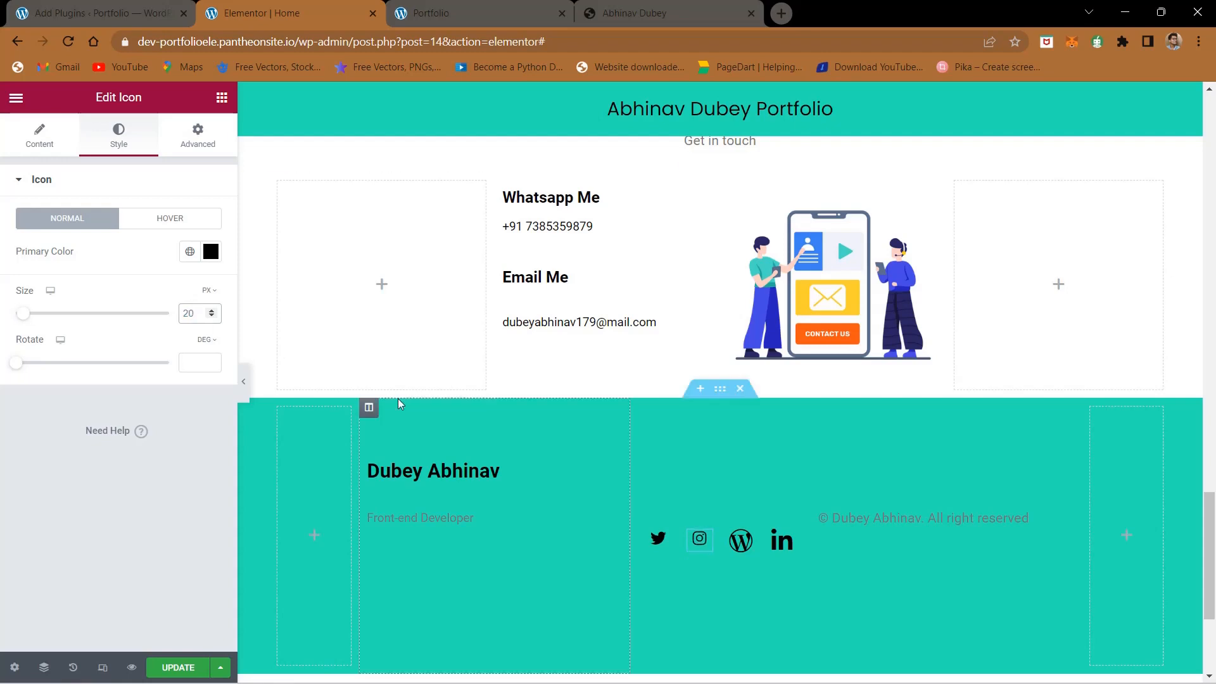
- Set the size of the footer's WordPress and LinkedIn icons to 20 px
left_click(748, 538)
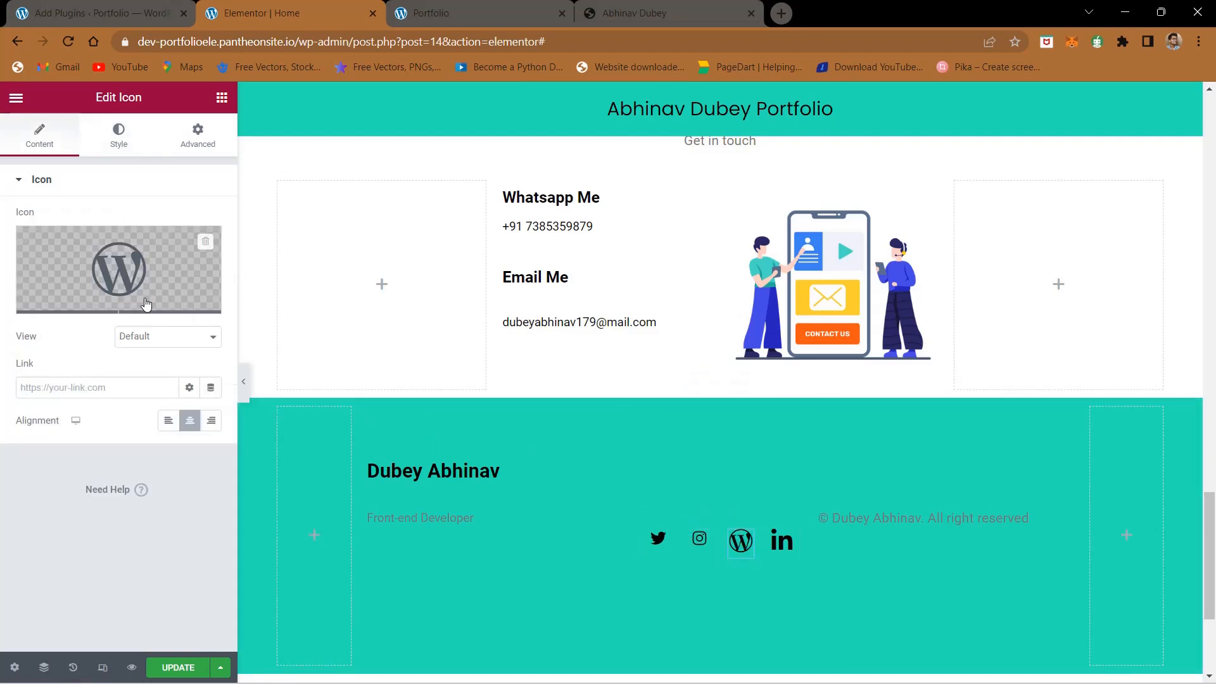
left_click(124, 149)
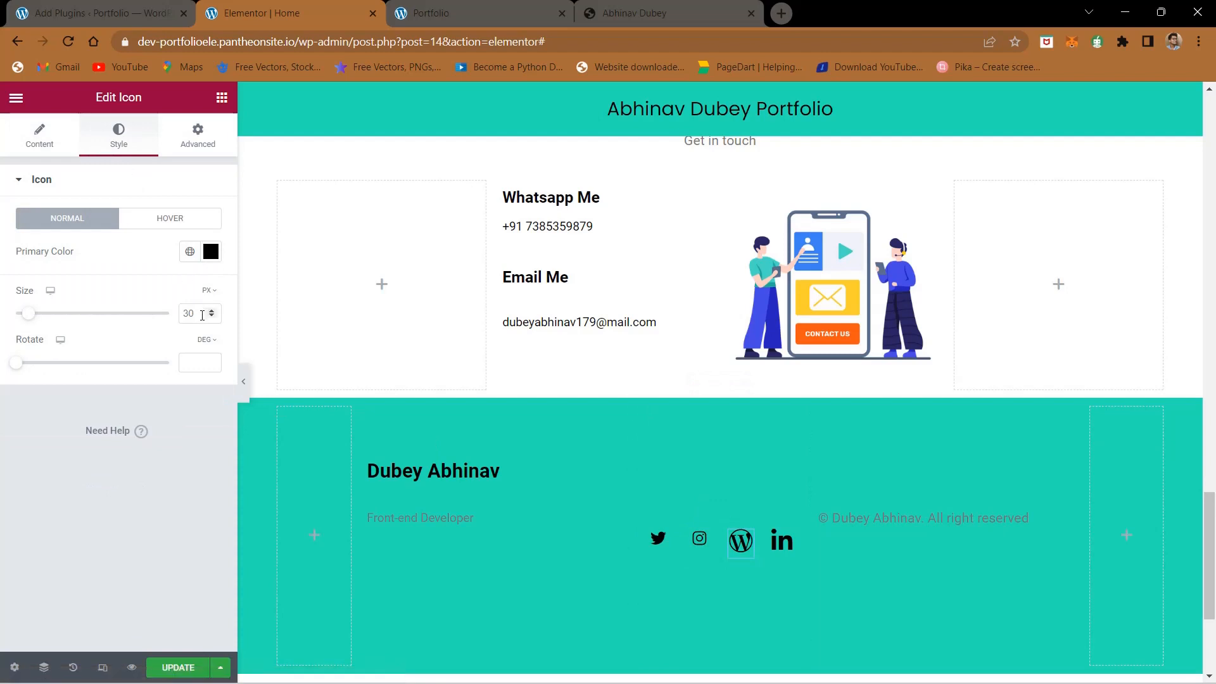
type("20")
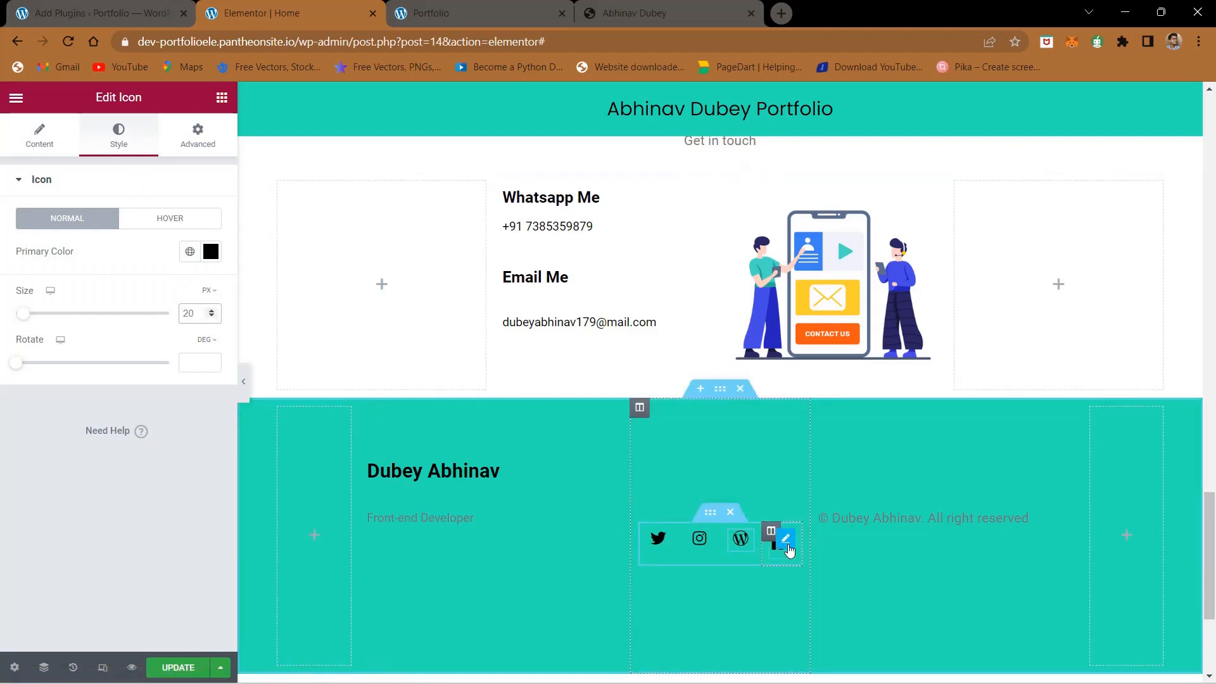
left_click(786, 546)
left_click(119, 134)
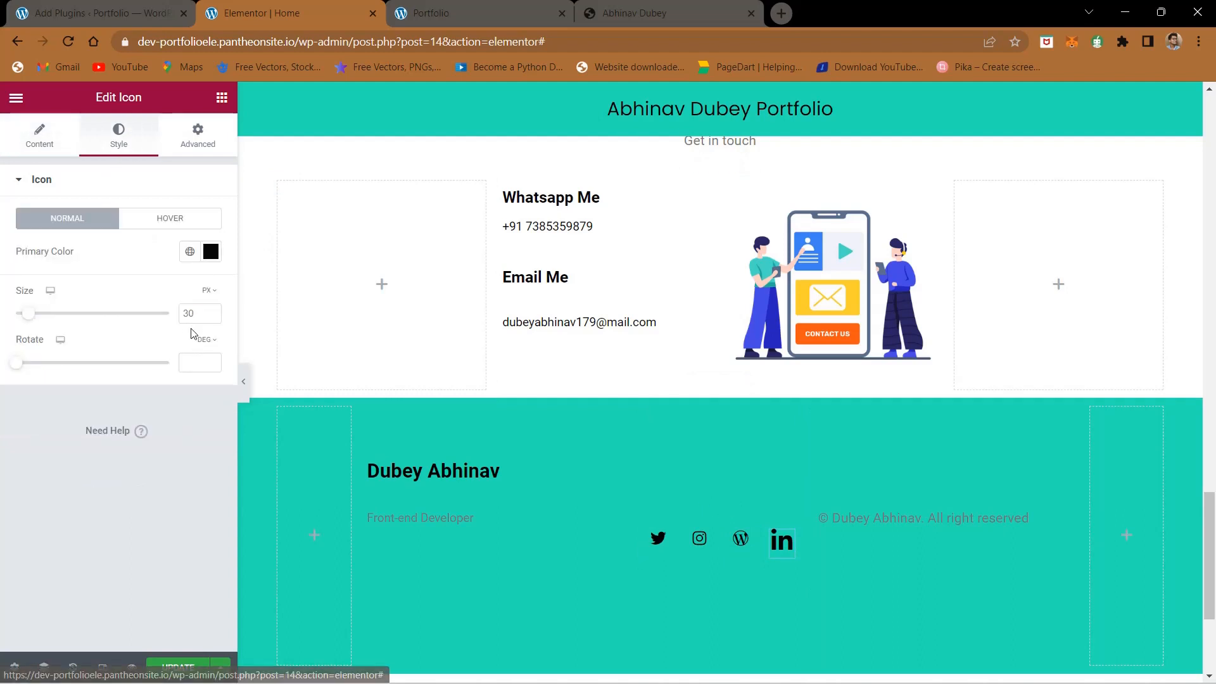
type("20")
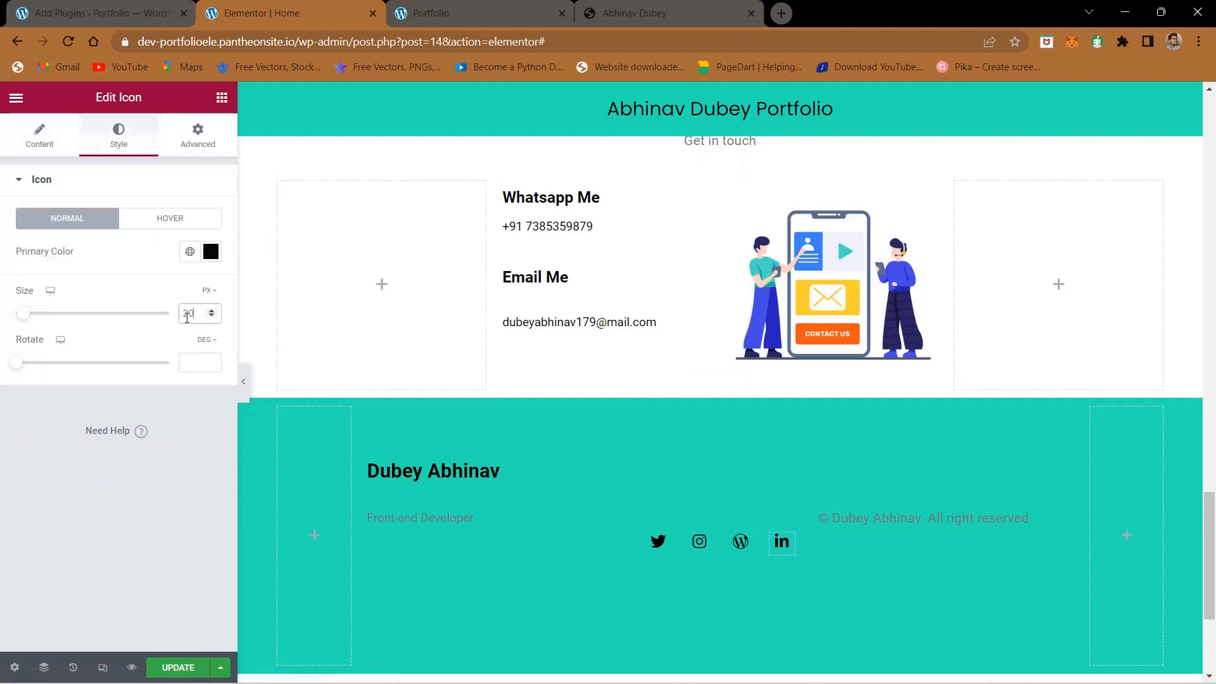
- Update the page, reload the live portfolio and compare its footer with the reference site
left_click(178, 668)
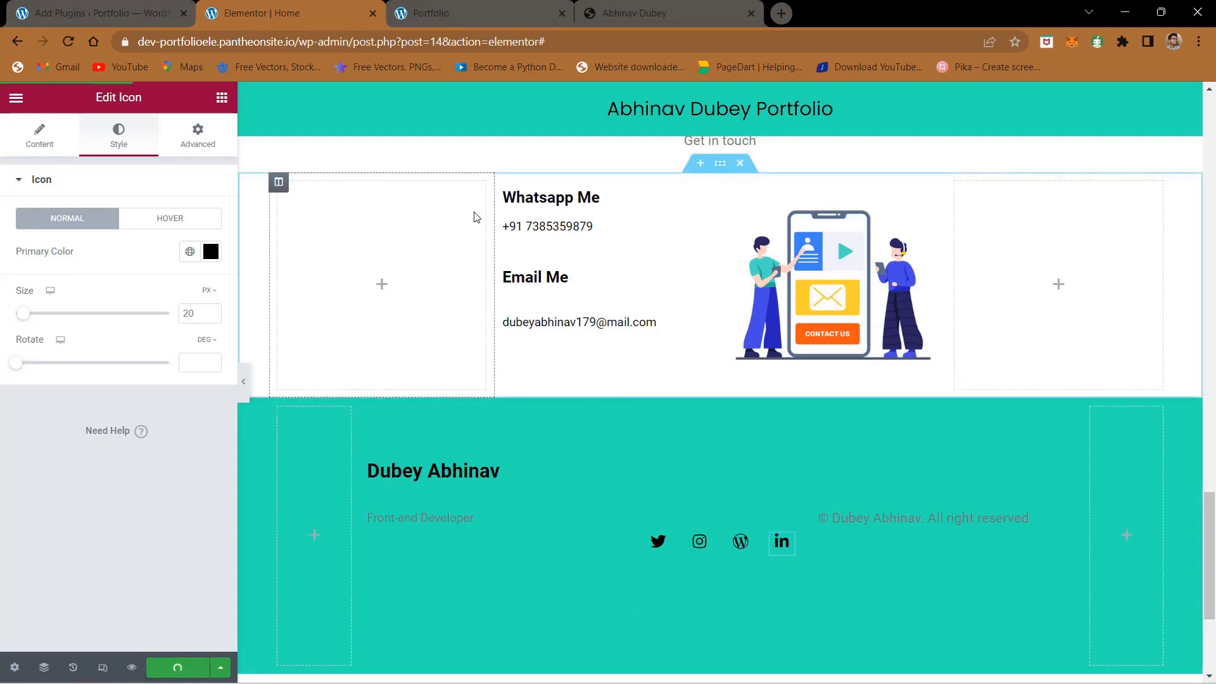
left_click(487, 7)
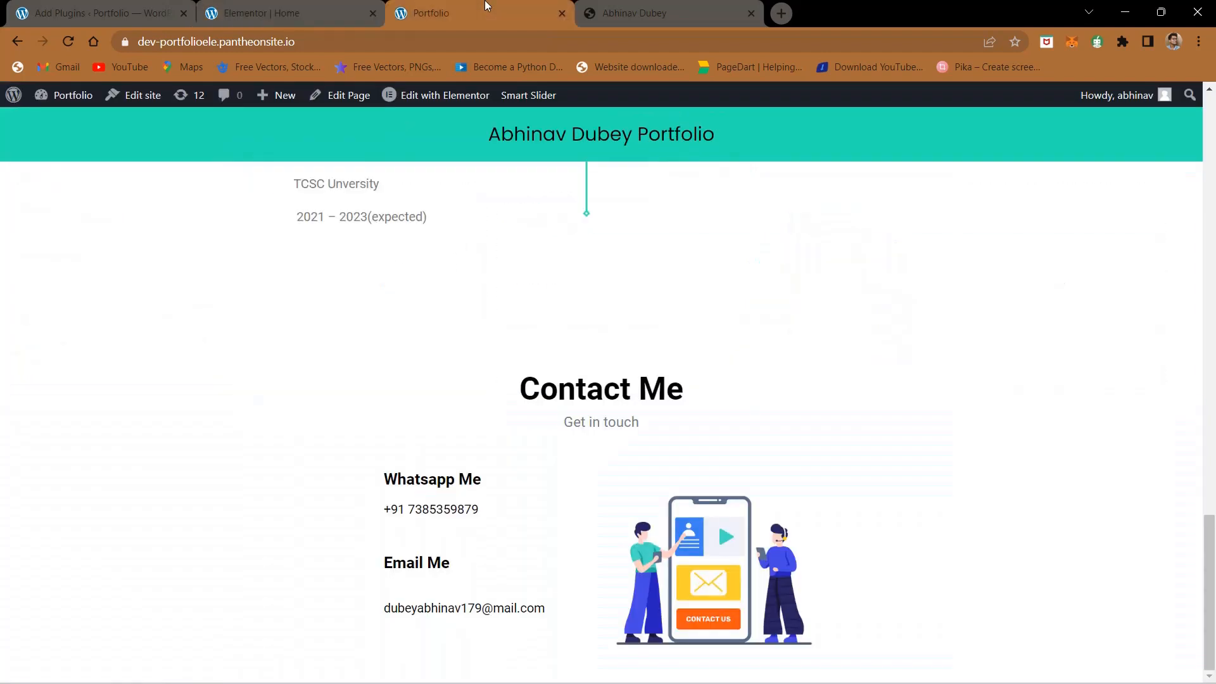
left_click(69, 43)
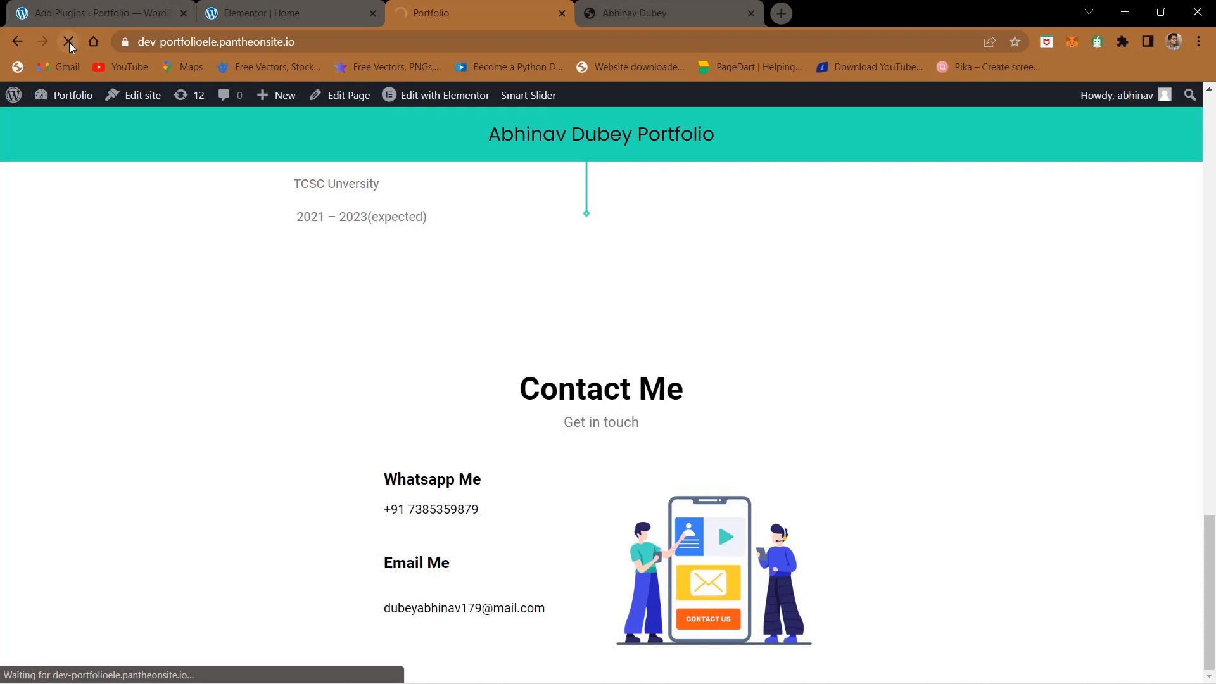
scroll(404, 335, "down", 4)
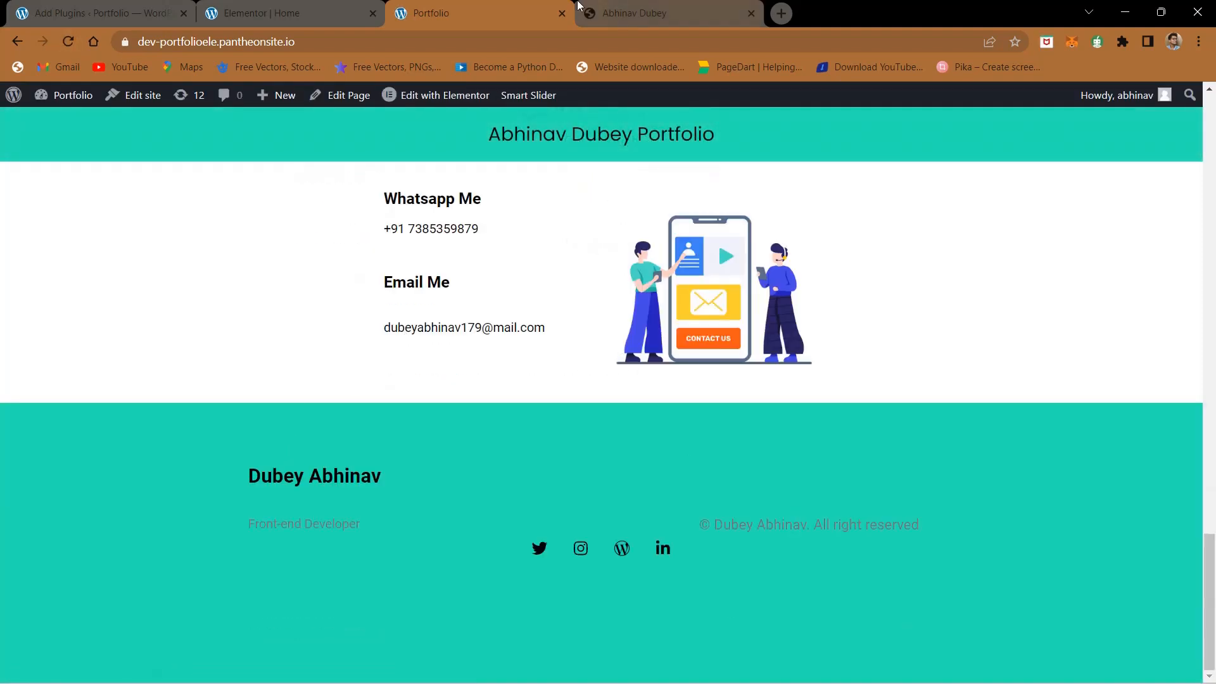
left_click(577, 6)
left_click(513, 6)
left_click(349, 5)
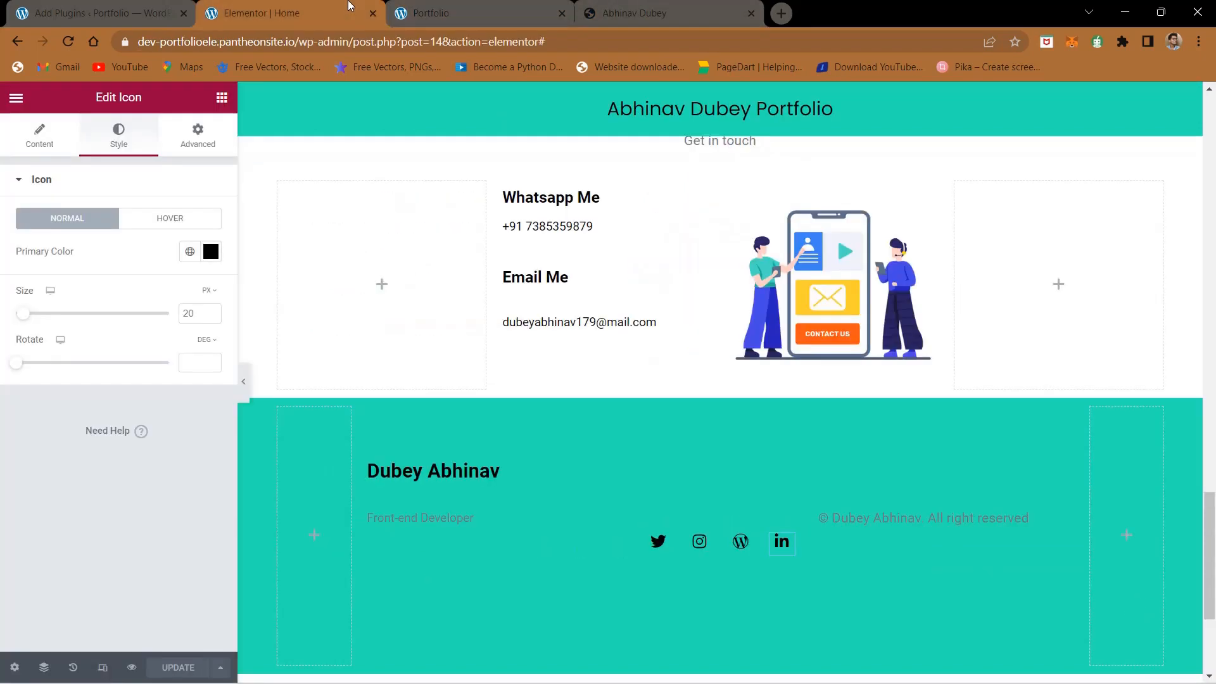
left_click(708, 6)
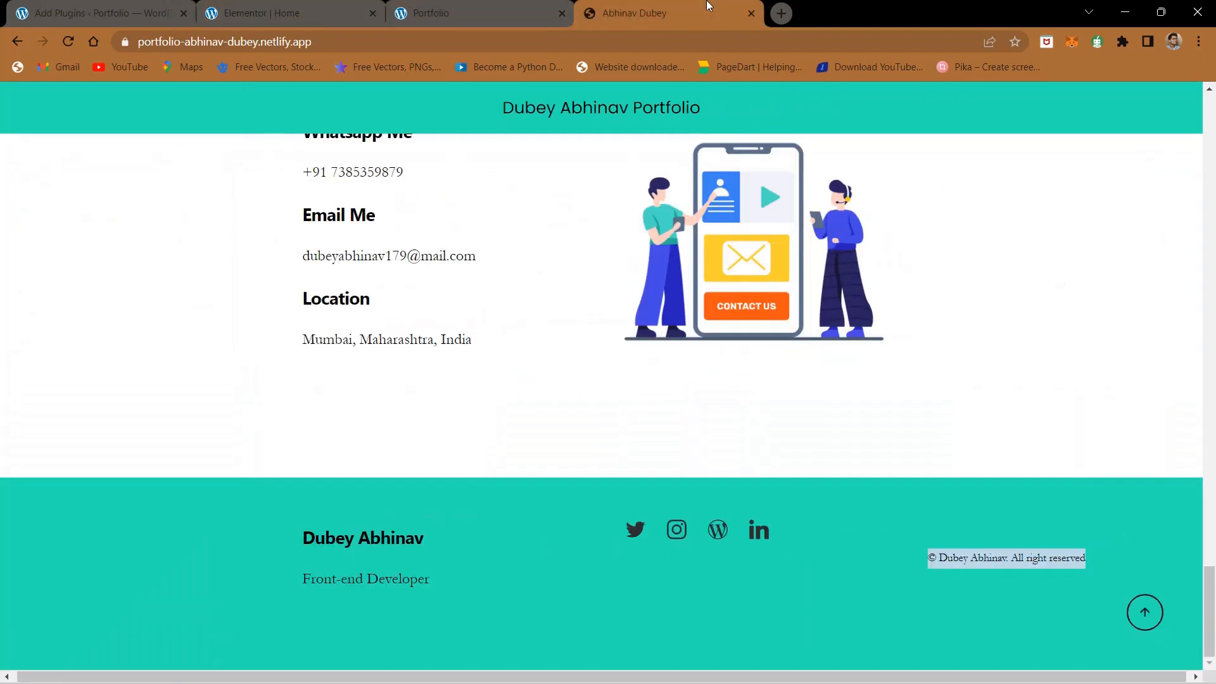
- Set the vertical alignment of the footer's social icons column to Top and update the page
left_click(342, 7)
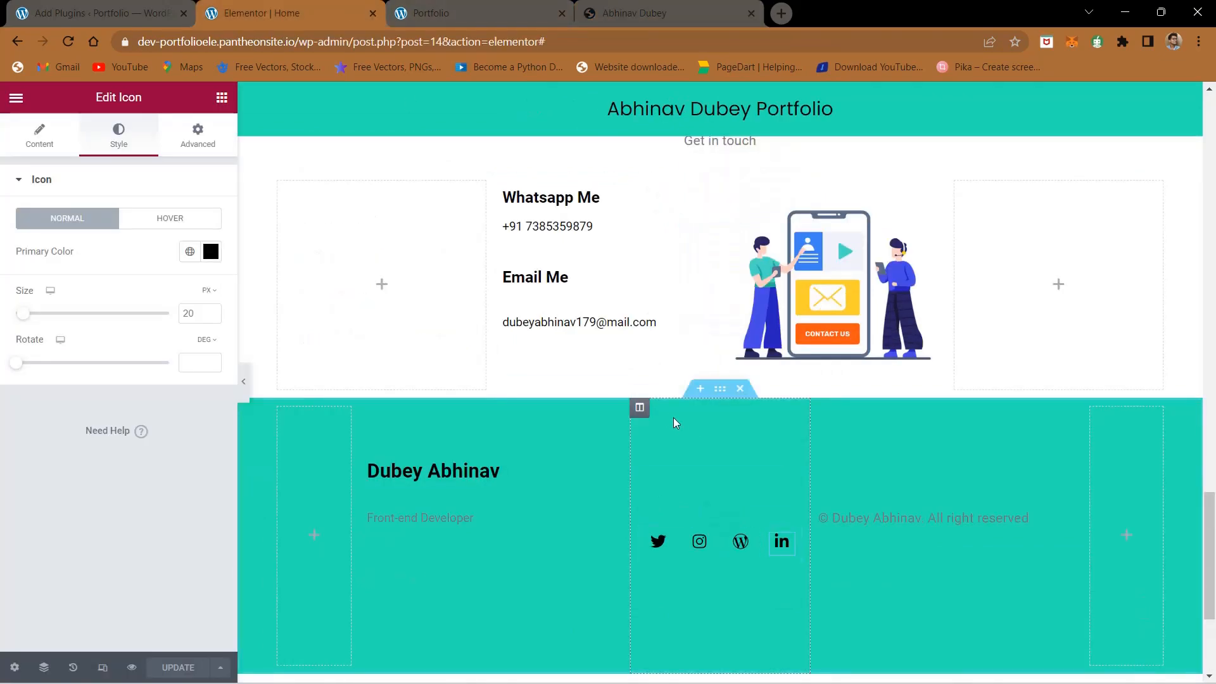
left_click(639, 408)
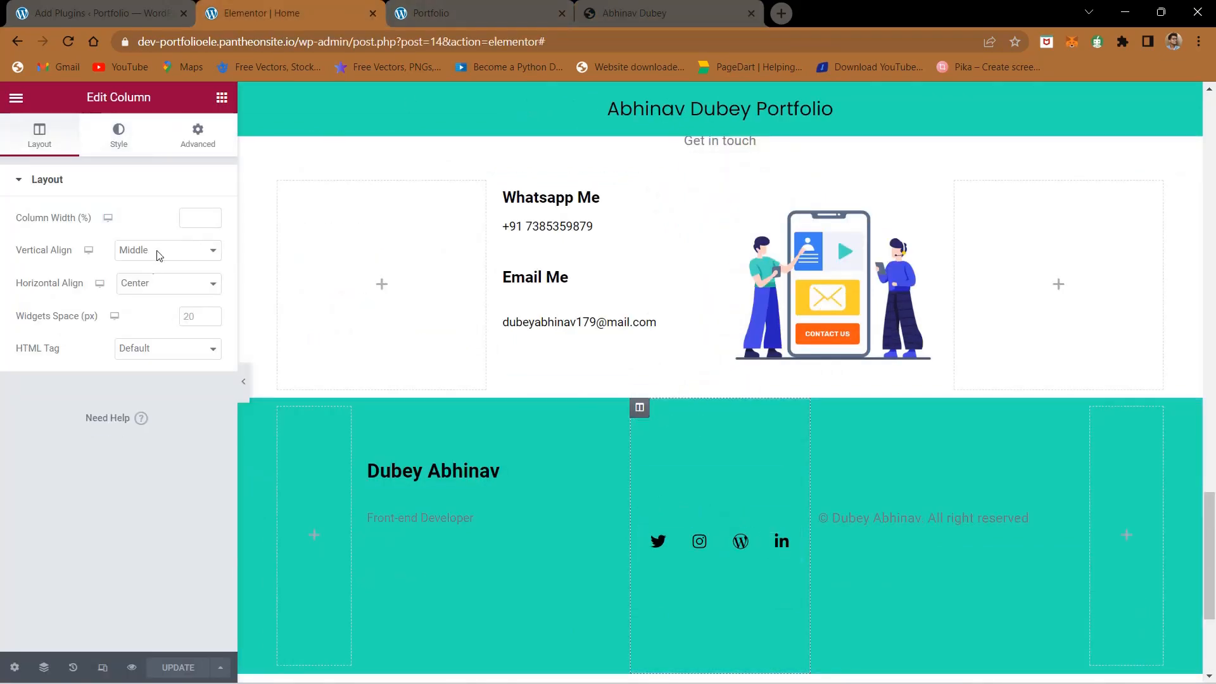
left_click(160, 254)
left_click(149, 280)
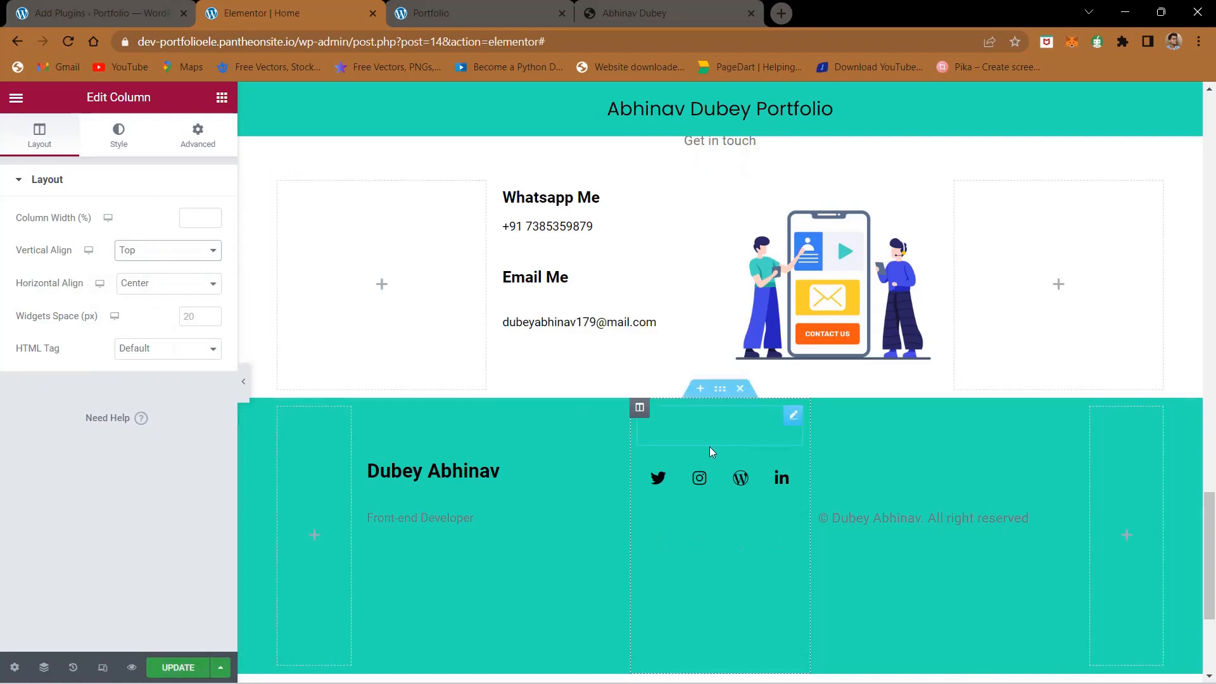
left_click(183, 667)
- Change the text color of the footer's "Front-end Developer" line to black, #000000
left_click(418, 520)
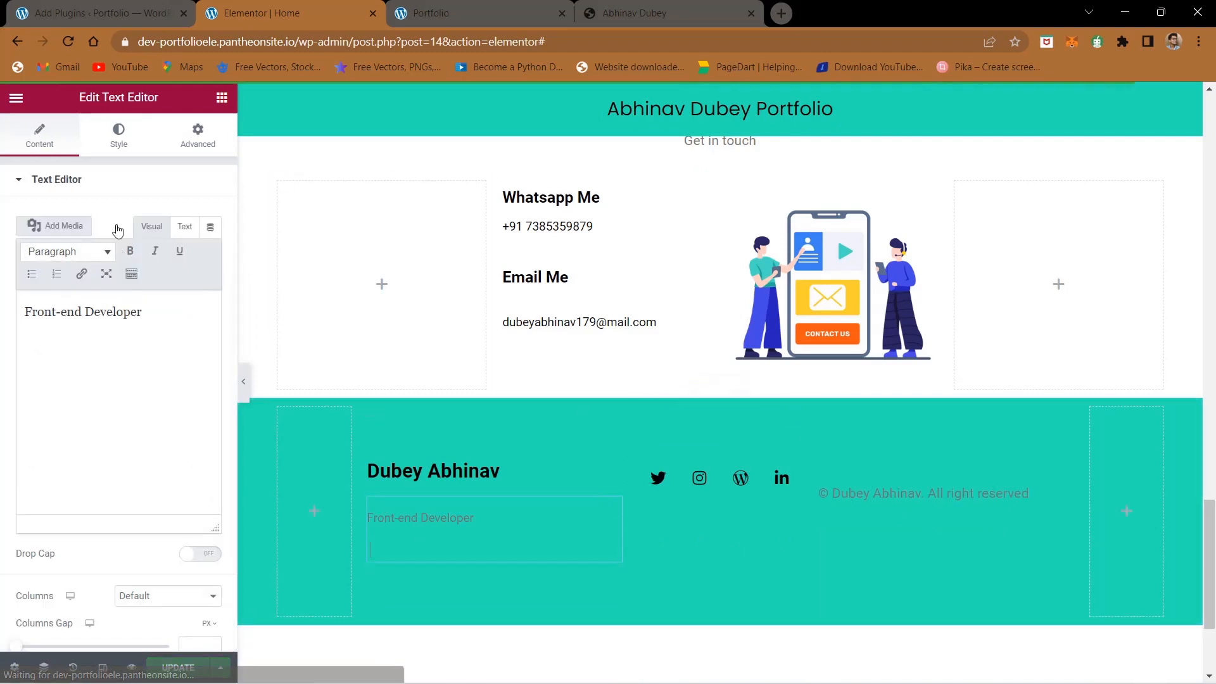
left_click(122, 141)
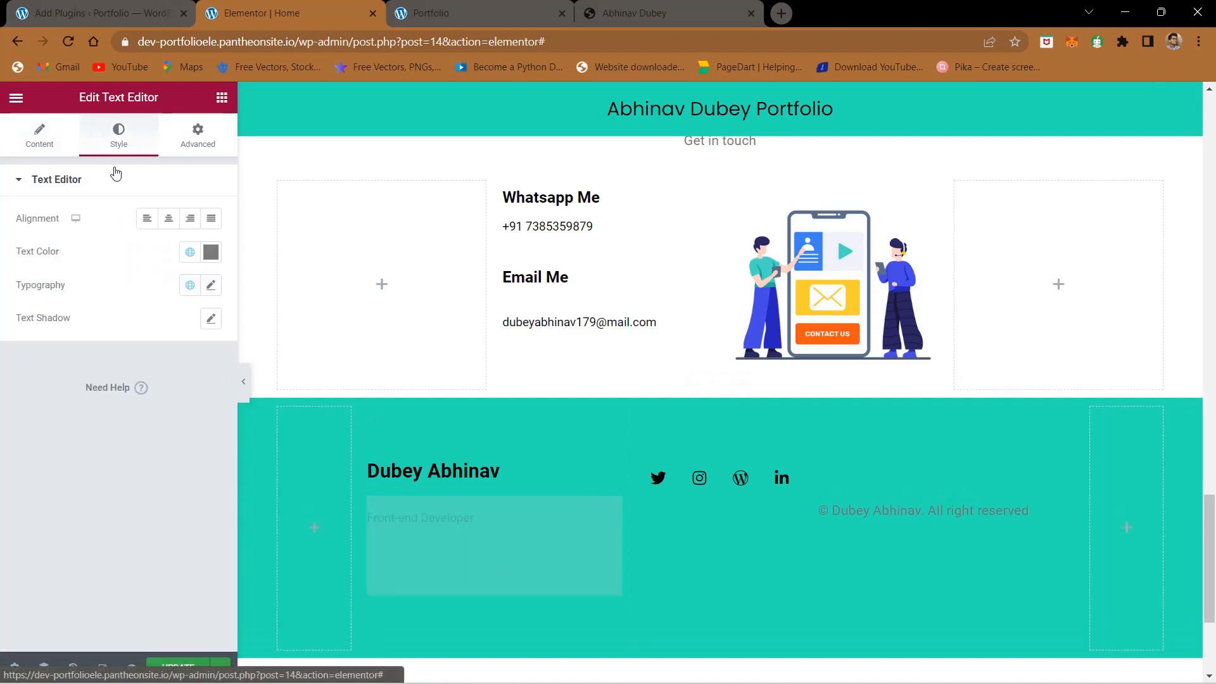
left_click(210, 255)
left_click_drag(155, 337, 2, 456)
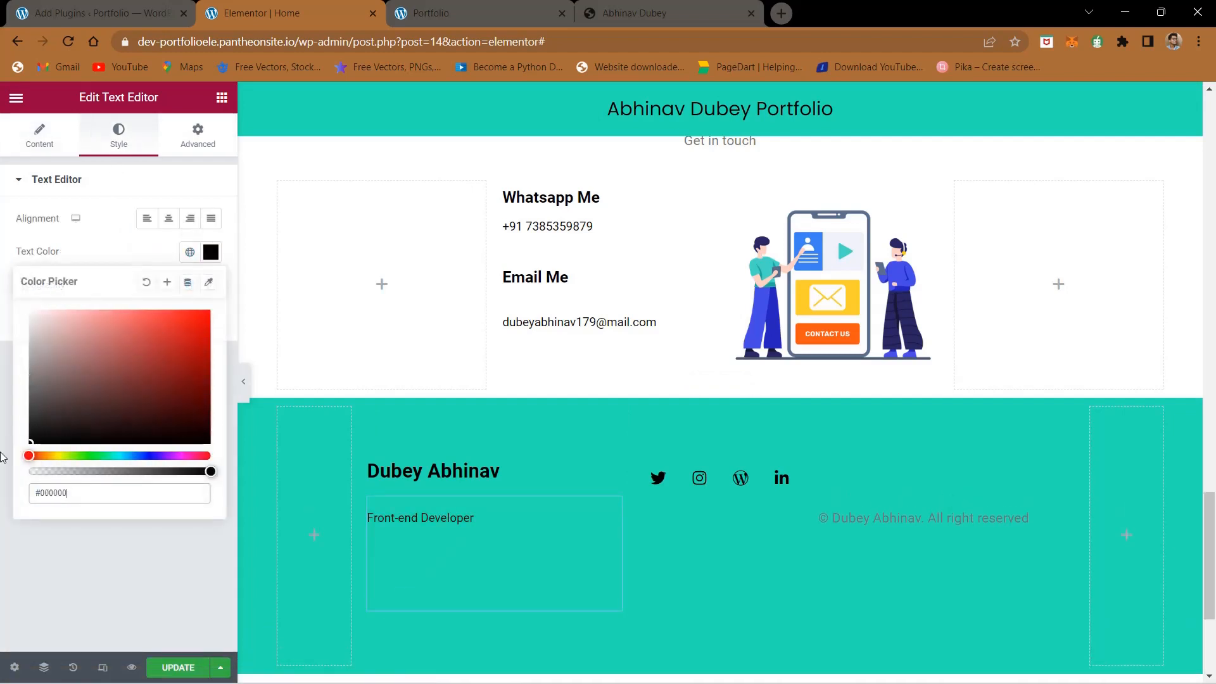
left_click(52, 543)
- Change the text color of the footer's copyright line to black and update the page
left_click(909, 514)
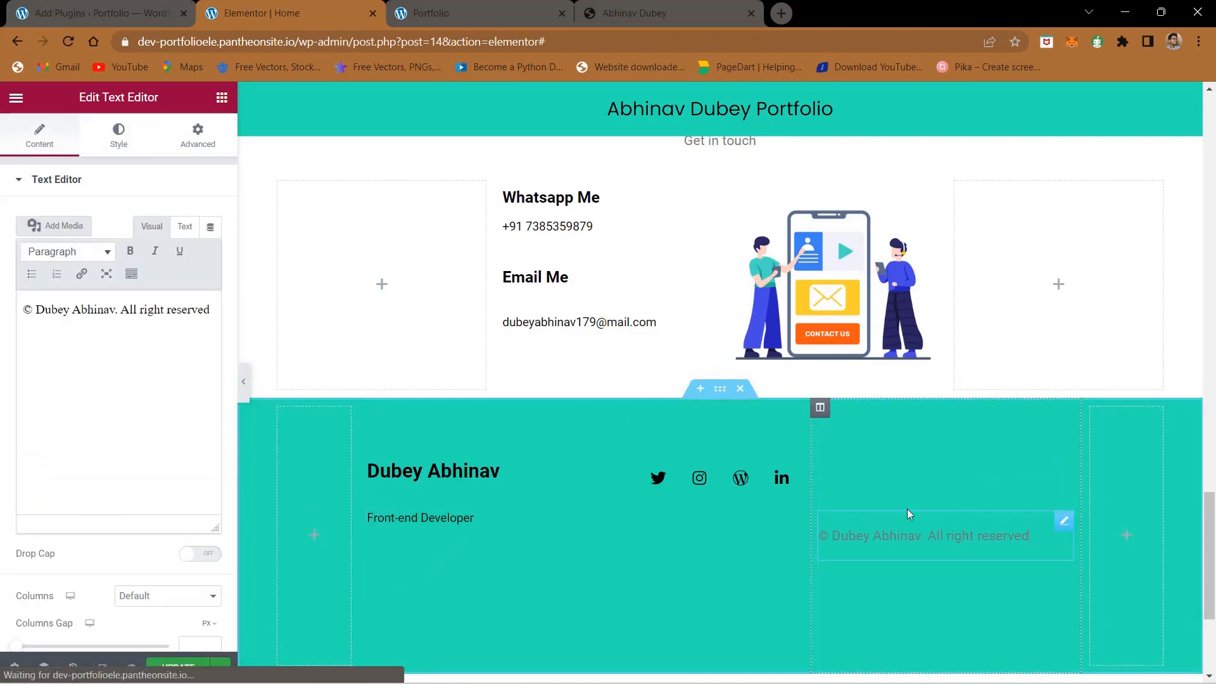
left_click(119, 136)
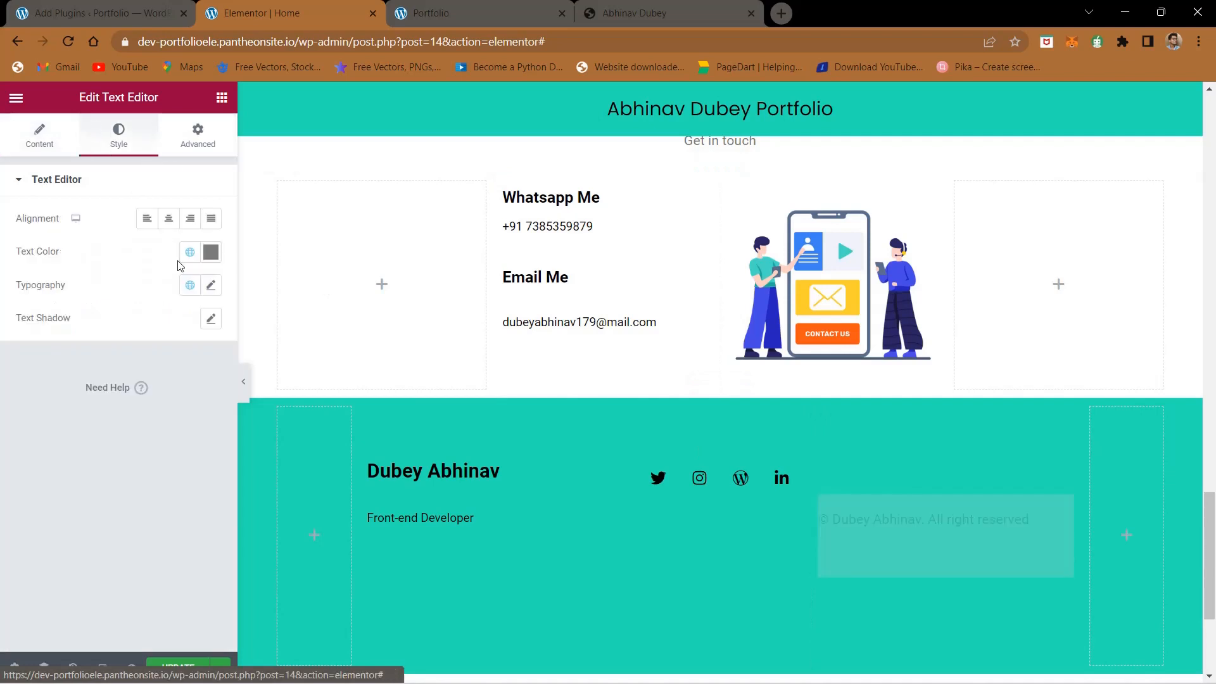
left_click(211, 254)
left_click_drag(142, 367, 2, 475)
left_click(69, 593)
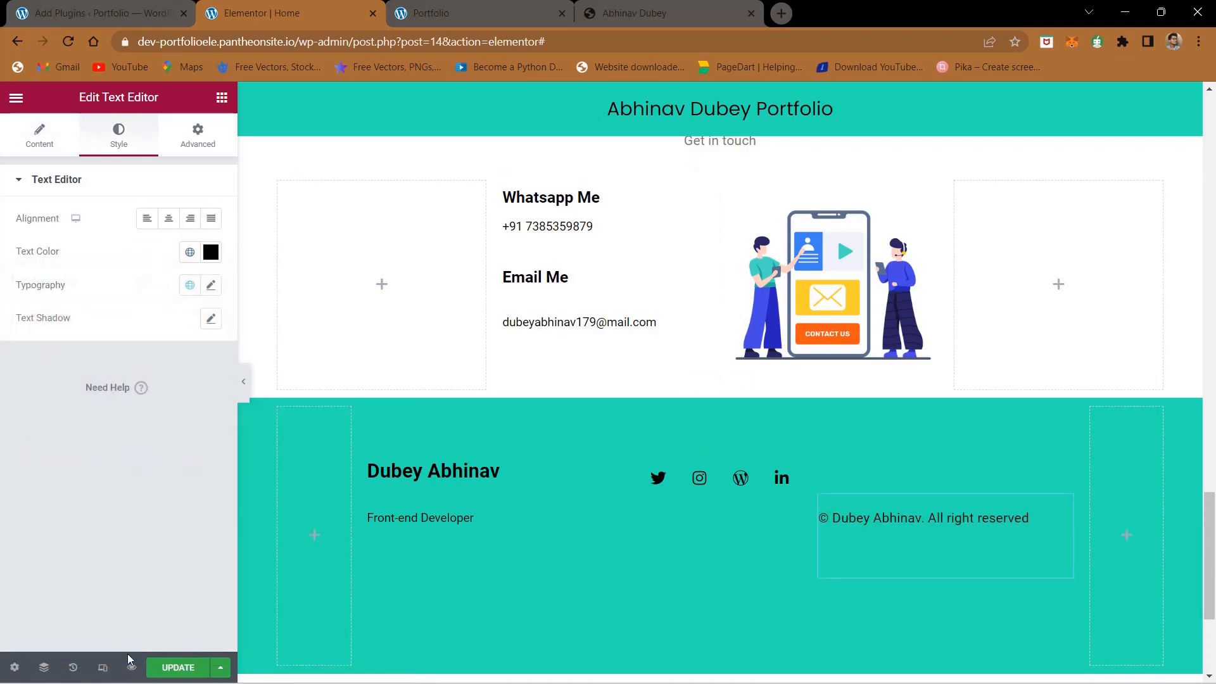
left_click(171, 669)
- Compare the footer layout in the editor and on the live portfolio with the reference site's footer
left_click(421, 7)
left_click(608, 8)
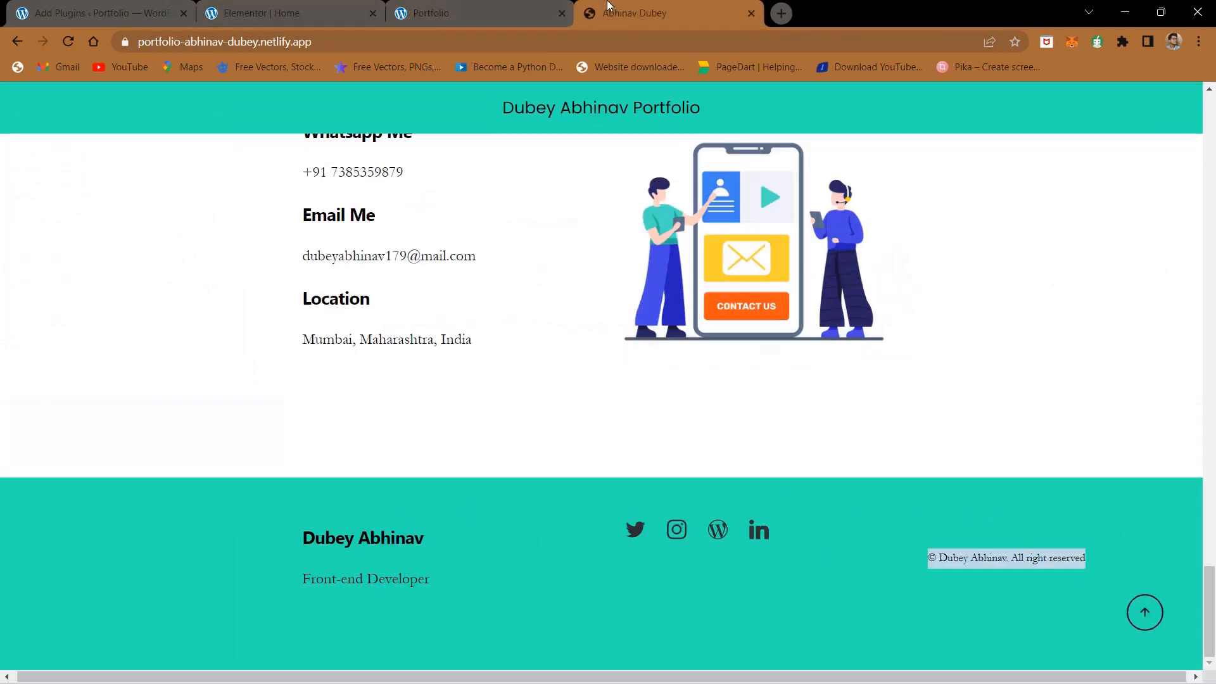
left_click(316, 3)
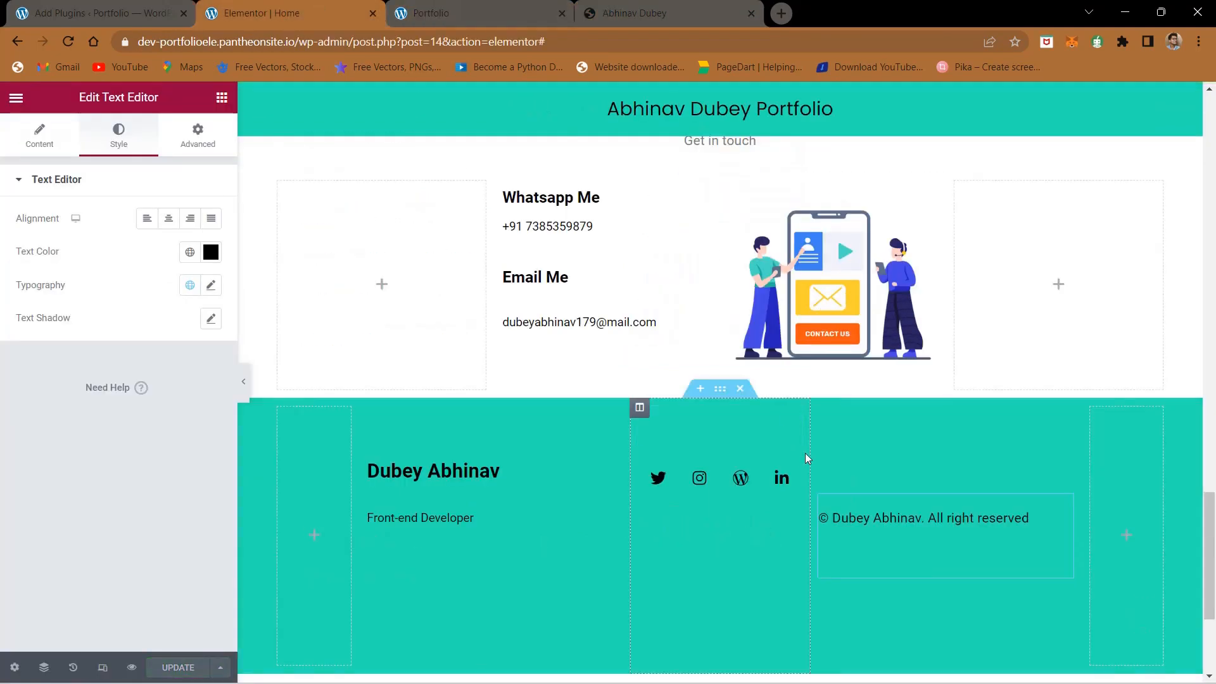
left_click(525, 3)
left_click(701, 6)
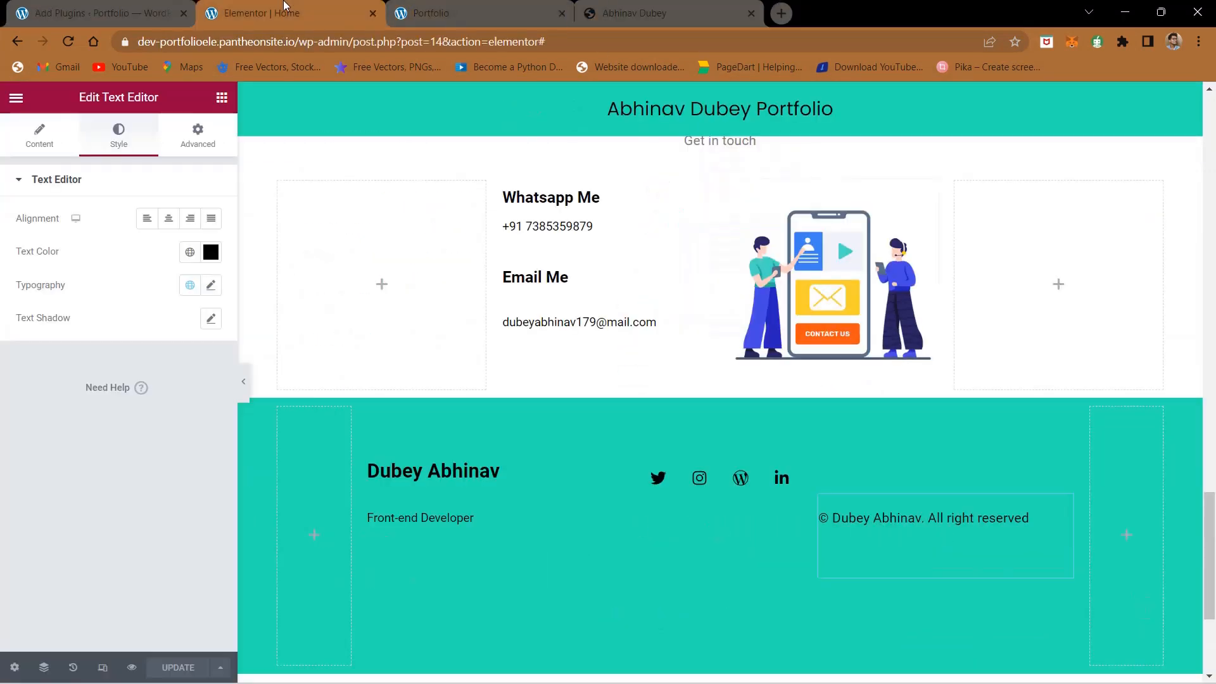
- Set the horizontal alignment of the footer's copyright column to End
left_click(286, 13)
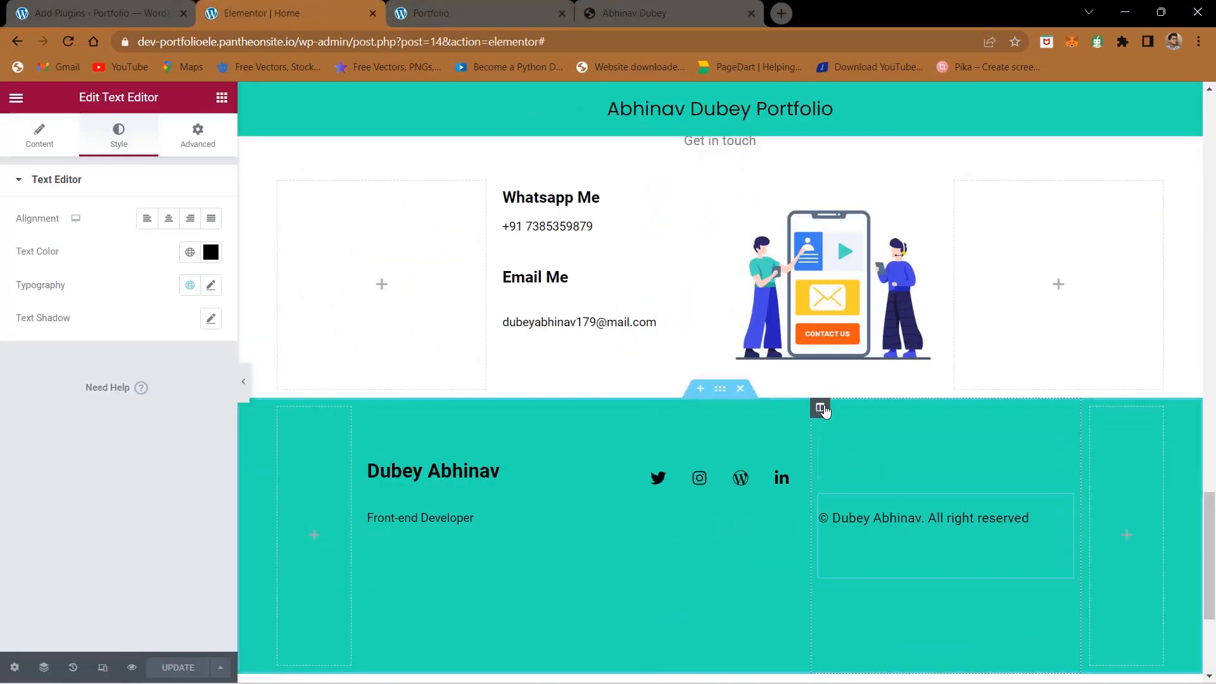
left_click(821, 408)
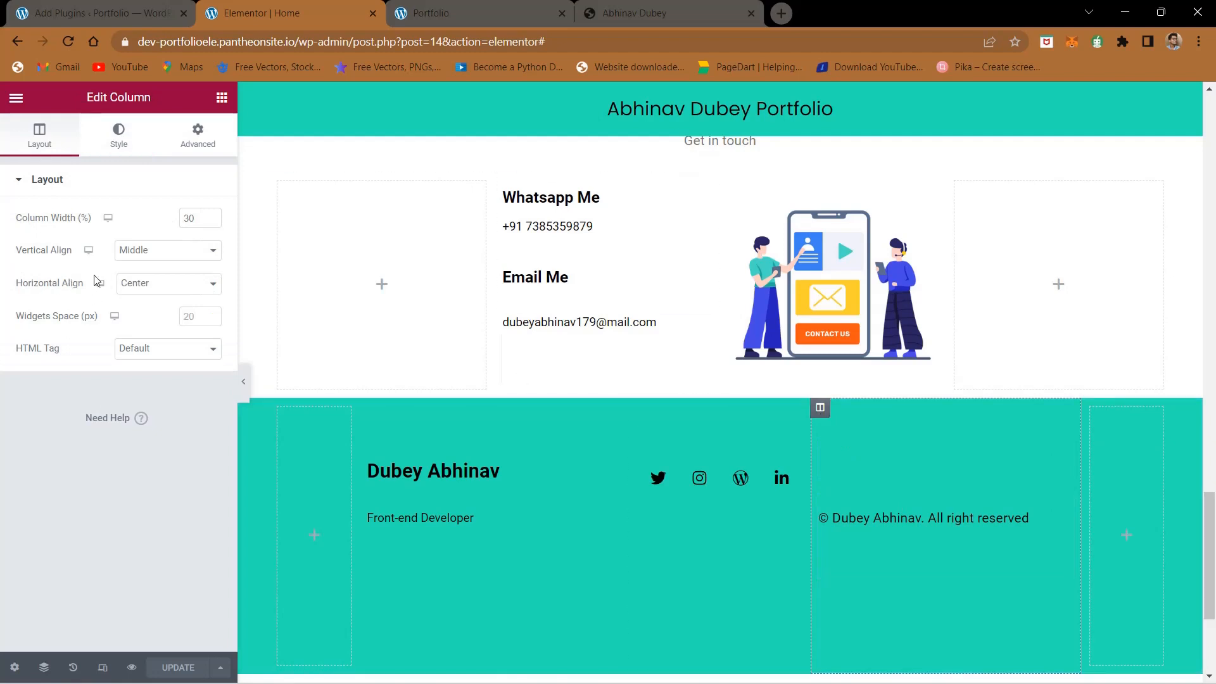
left_click(144, 281)
left_click(145, 337)
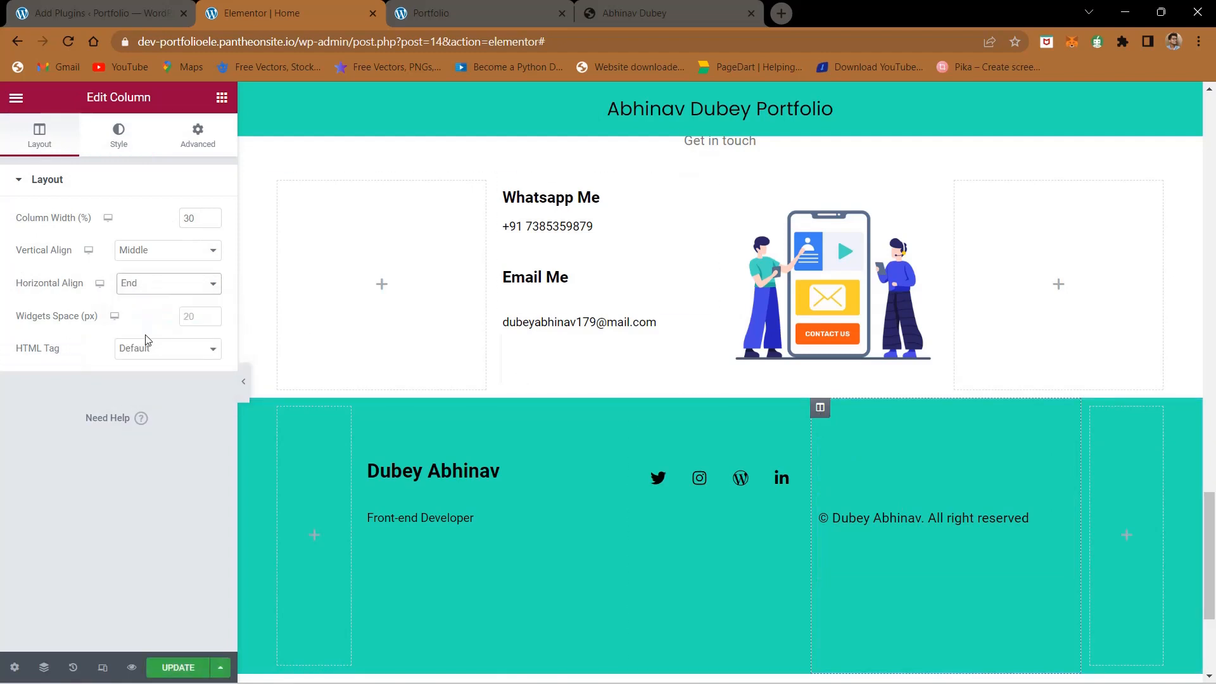
- Right-align the footer's copyright text, update the page and reload the live portfolio
left_click(884, 519)
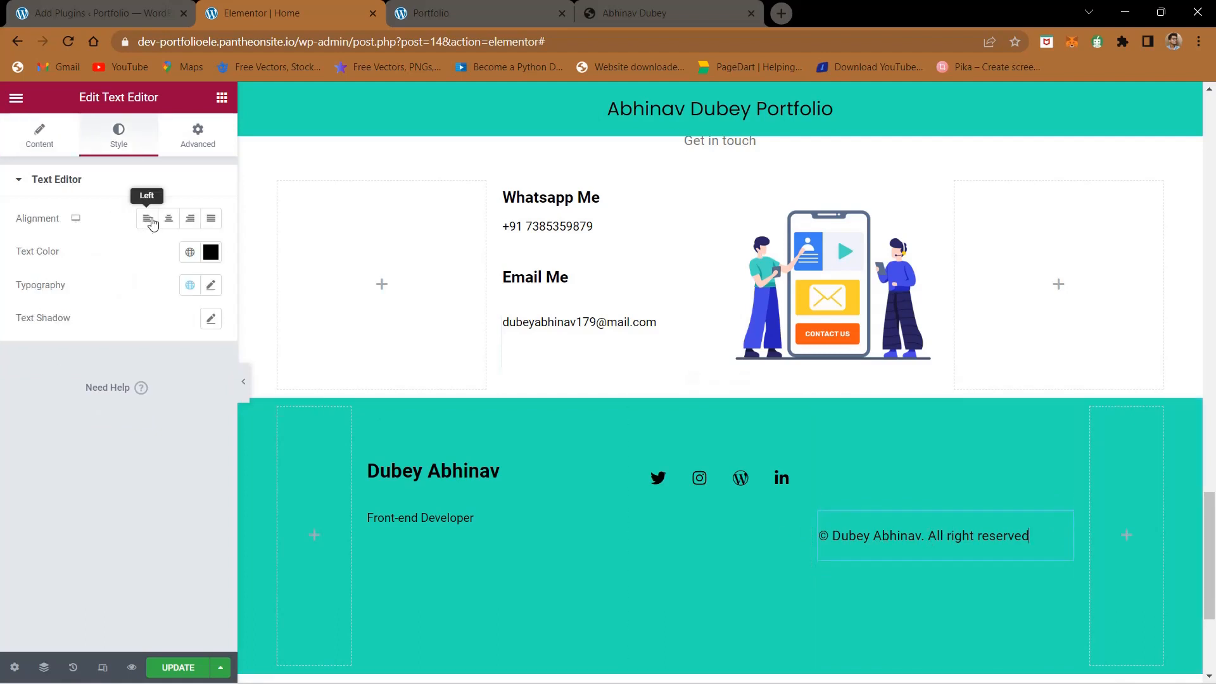
left_click(189, 219)
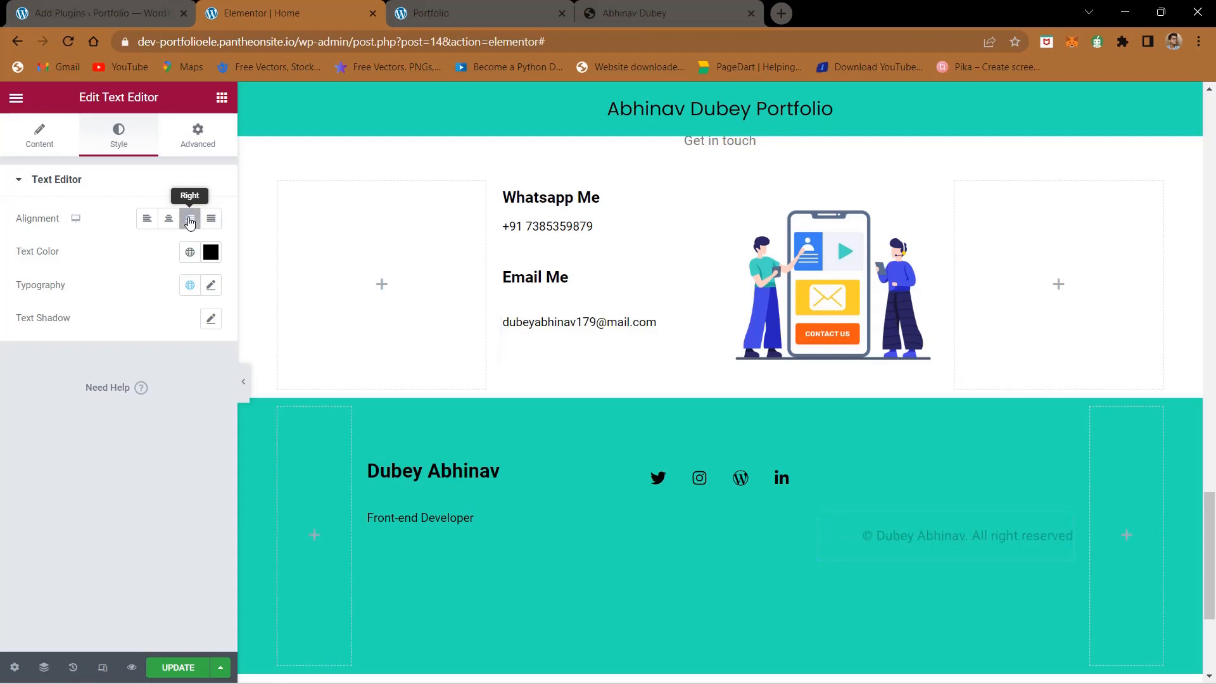
left_click(163, 672)
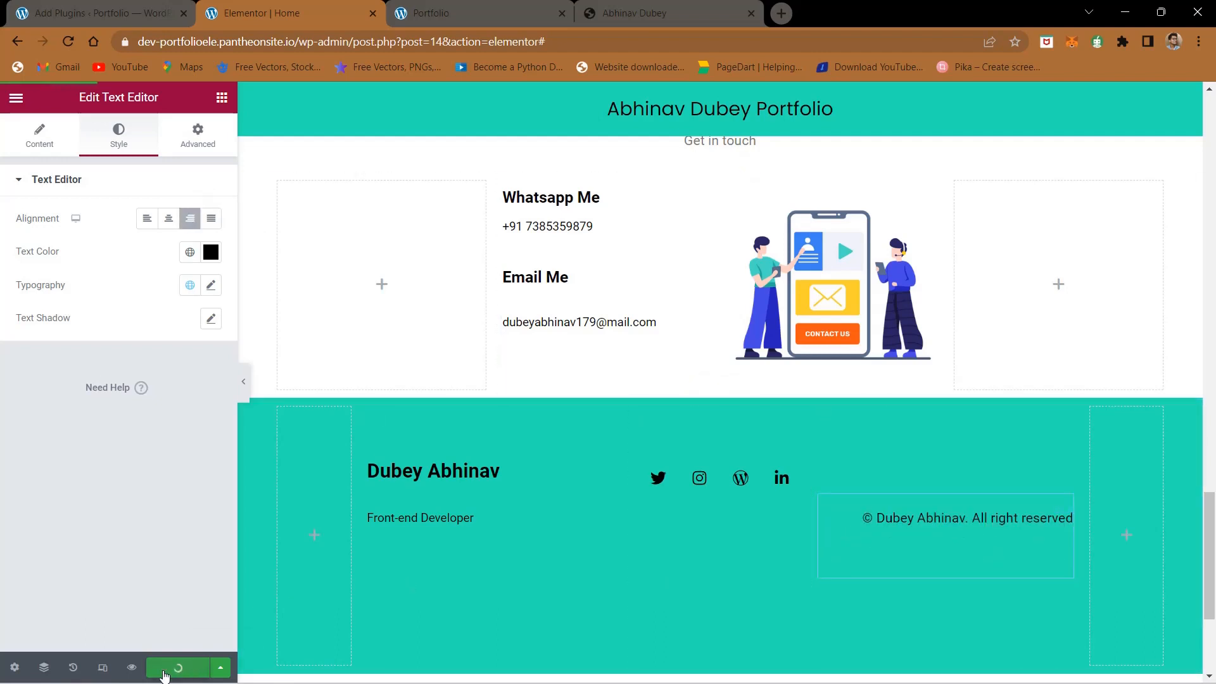
left_click(496, 8)
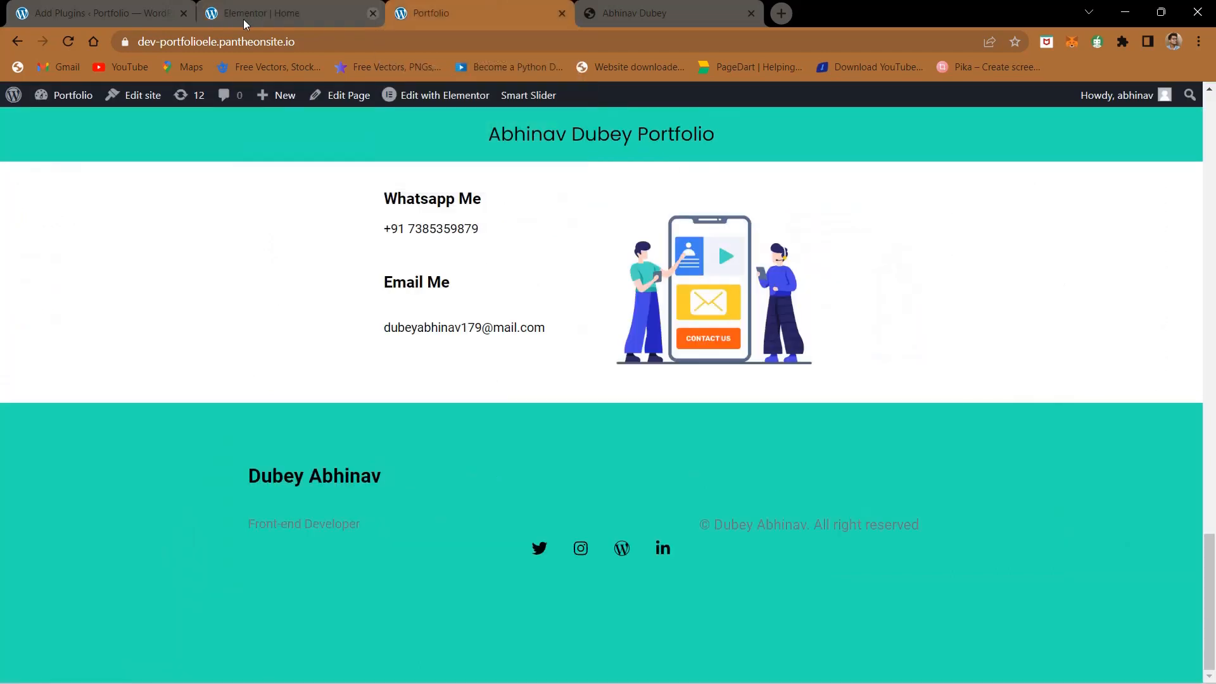
left_click(66, 41)
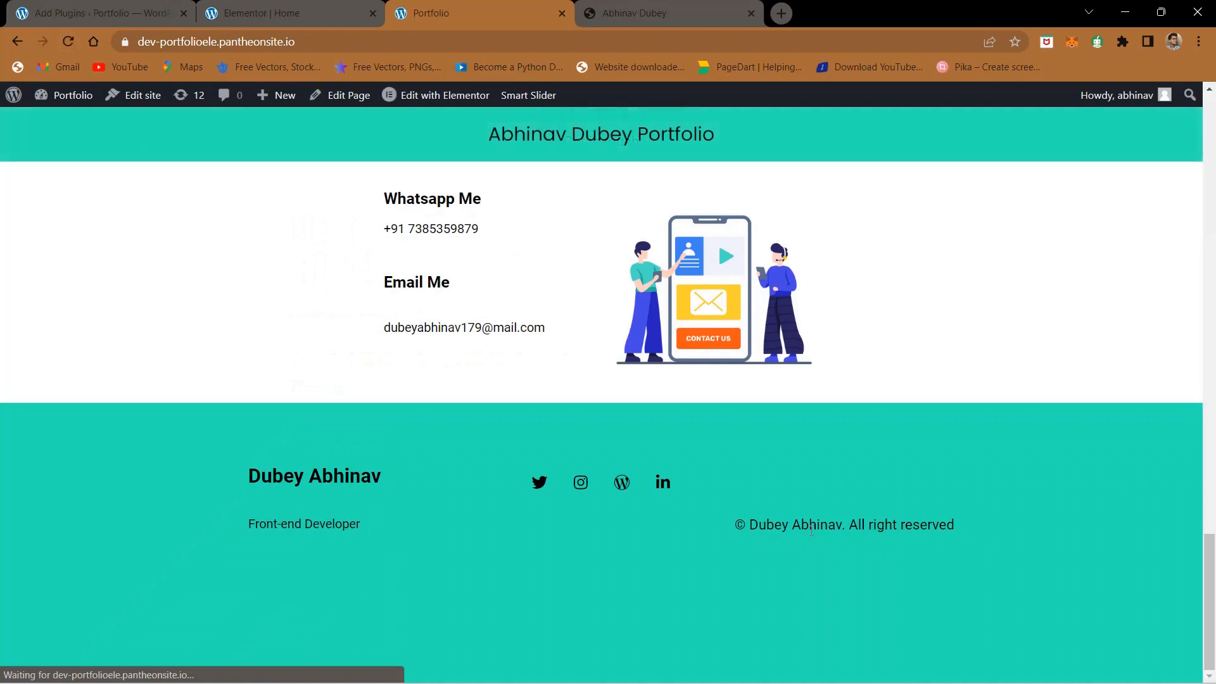
- Set the column width of the empty column after the footer's copyright column to 4% and update the page
left_click(316, 2)
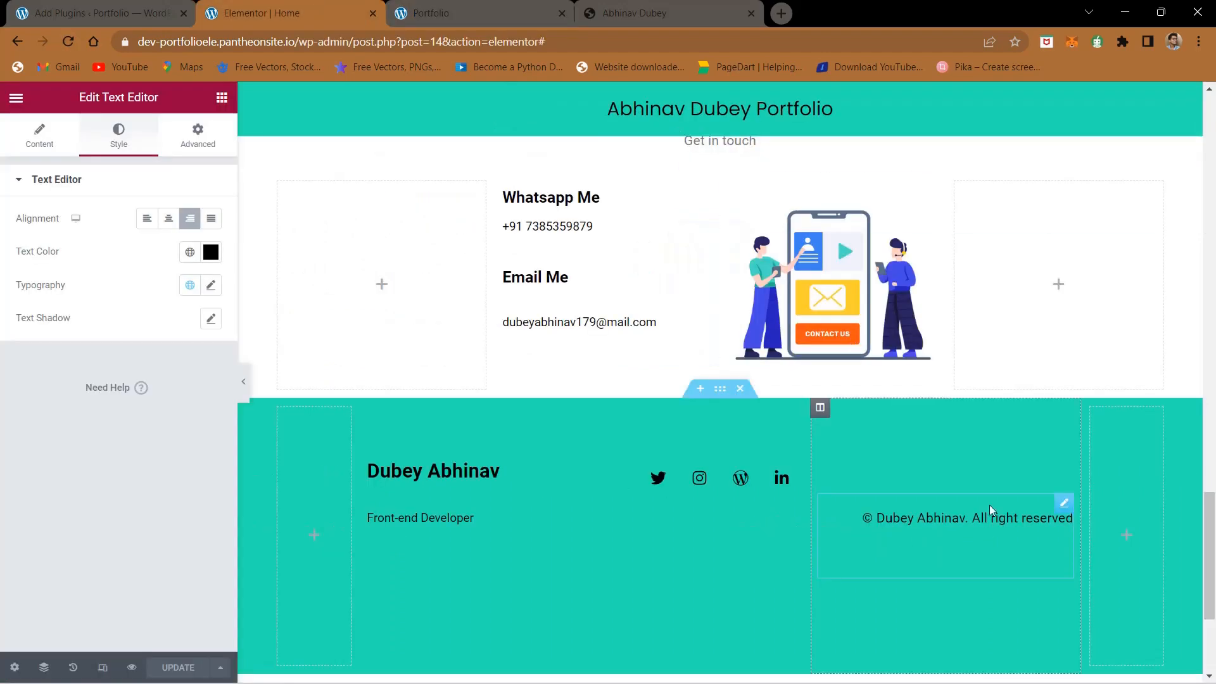
left_click(1090, 410)
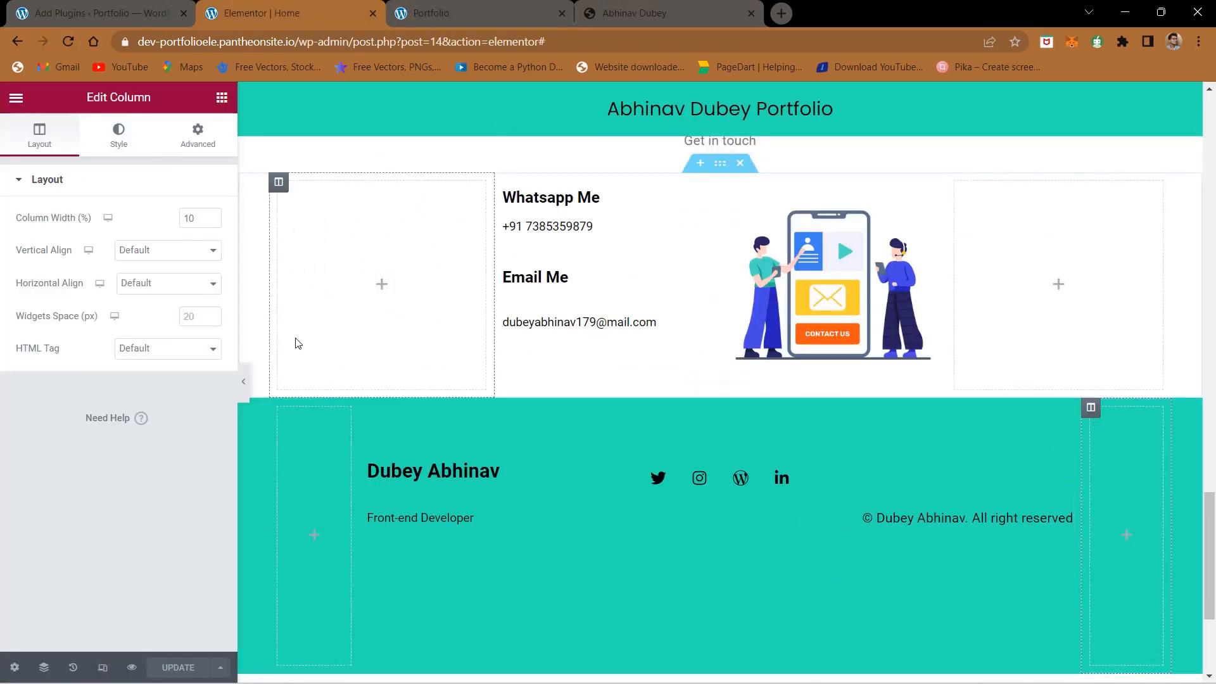
left_click_drag(199, 221, 188, 221)
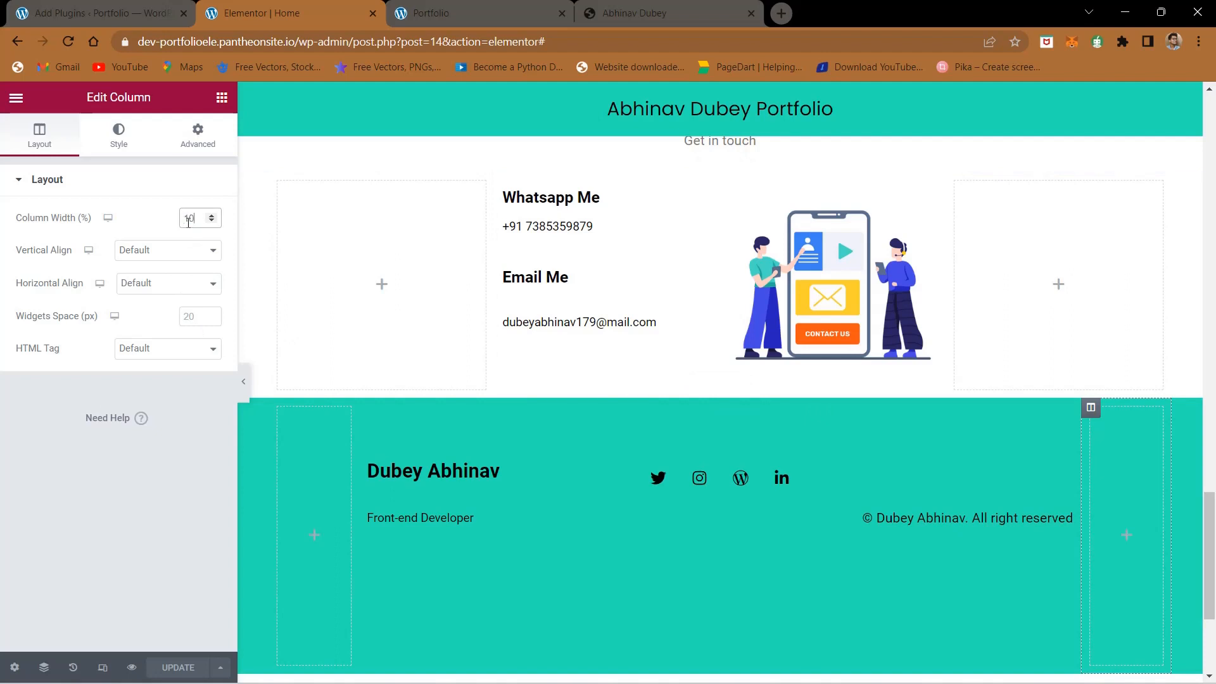
type("3")
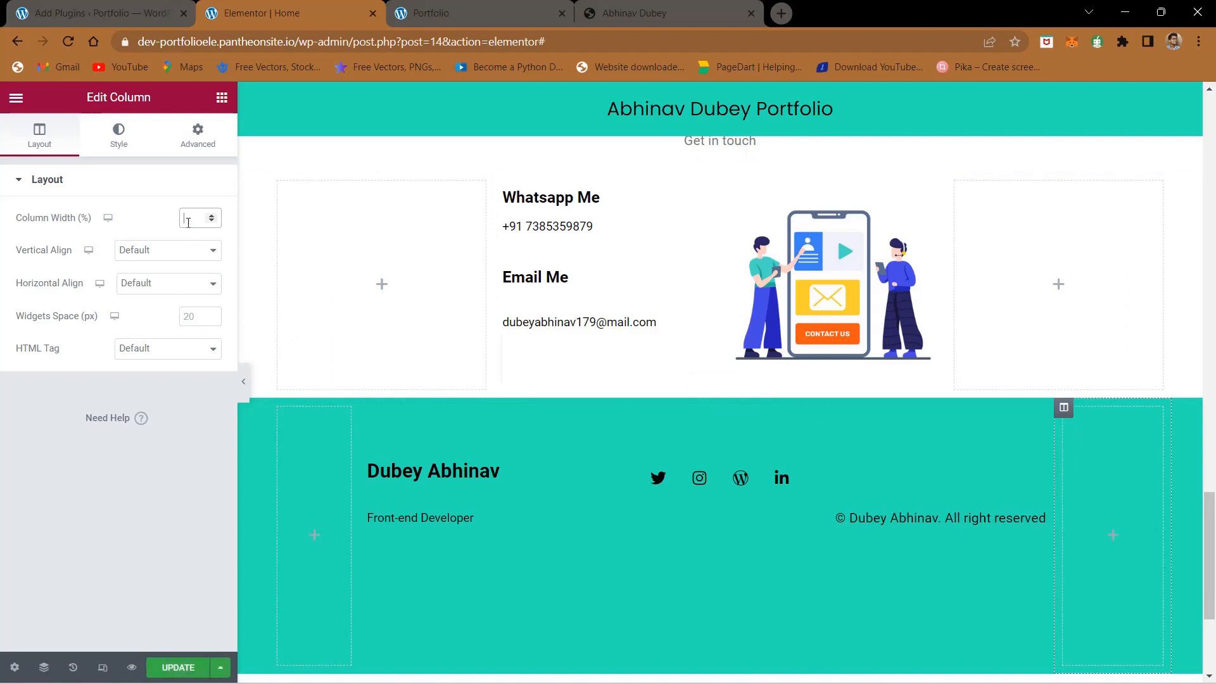
type("2")
type("4")
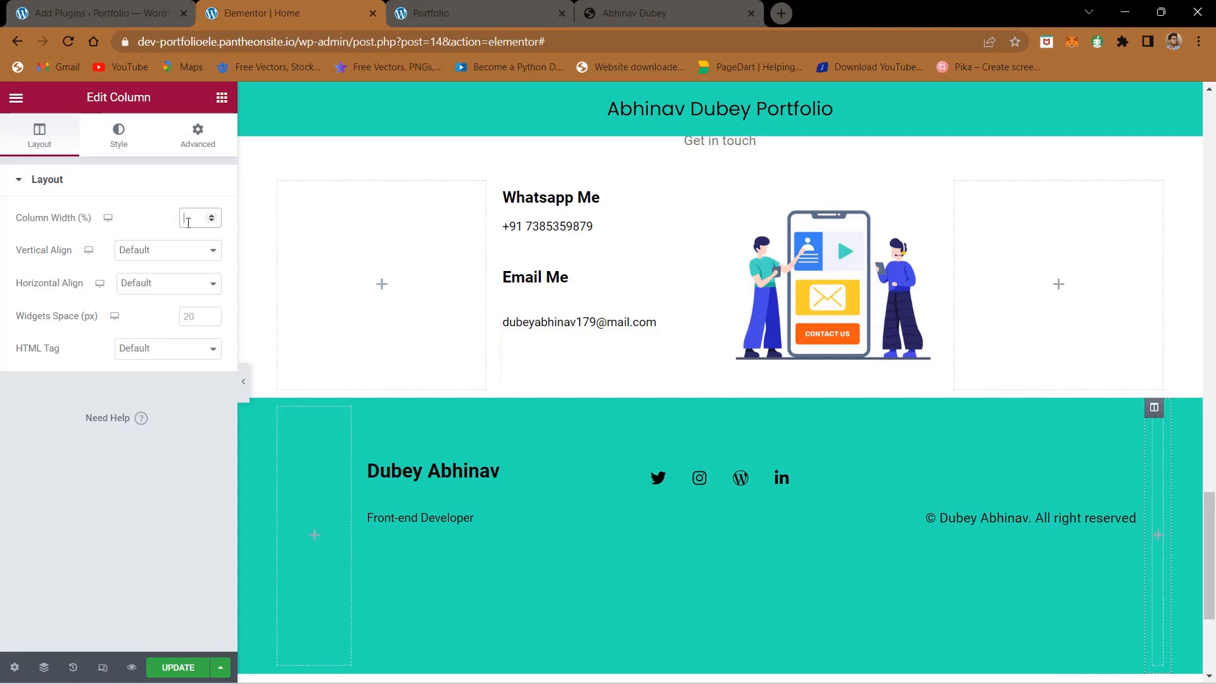
left_click(178, 667)
- Reload the live portfolio page to check the footer, and return to the hero section at its beginning
left_click(434, 8)
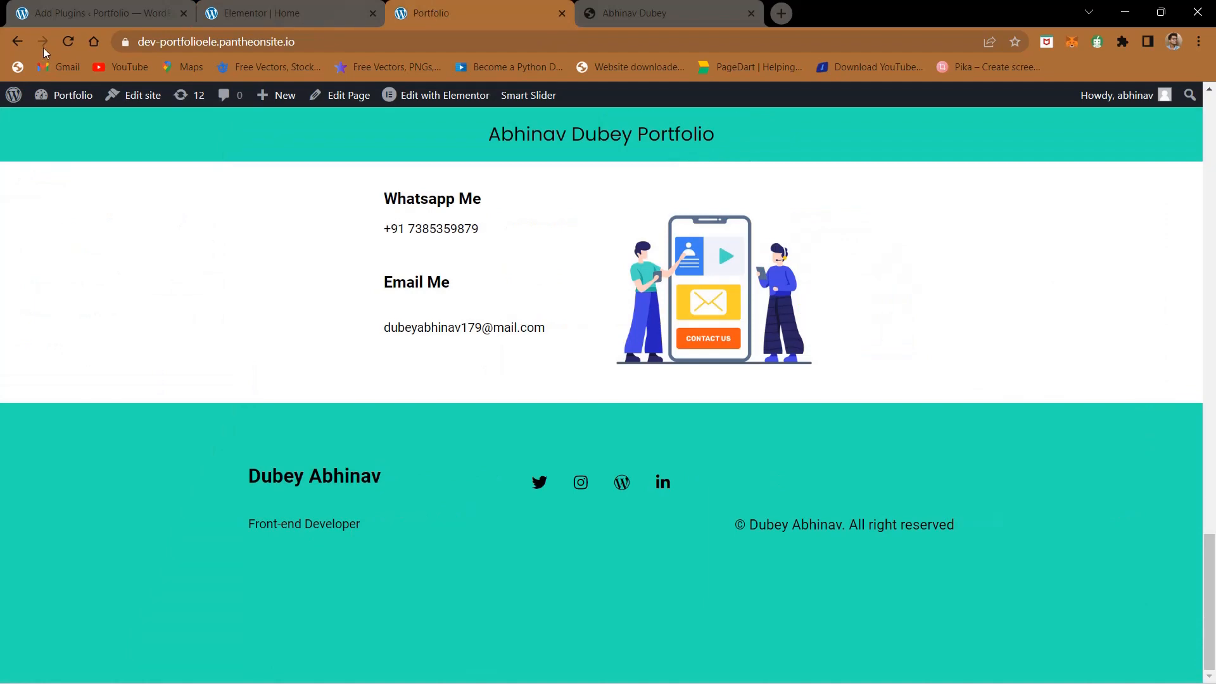
left_click(58, 40)
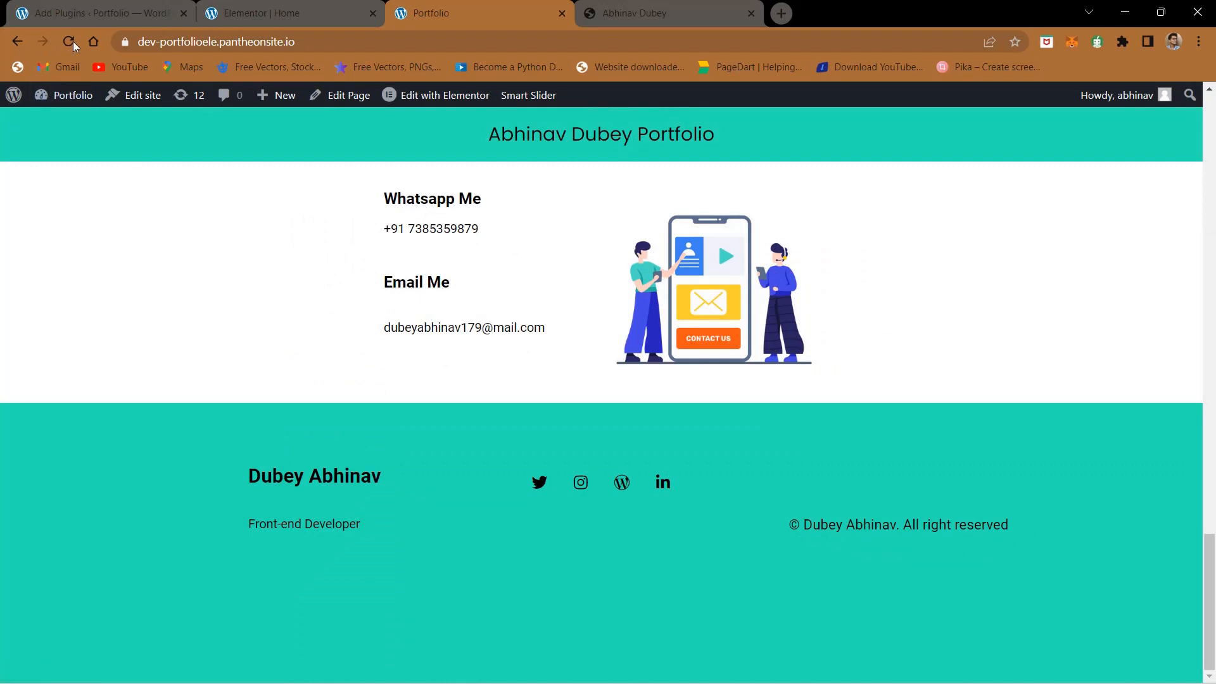
left_click(74, 40)
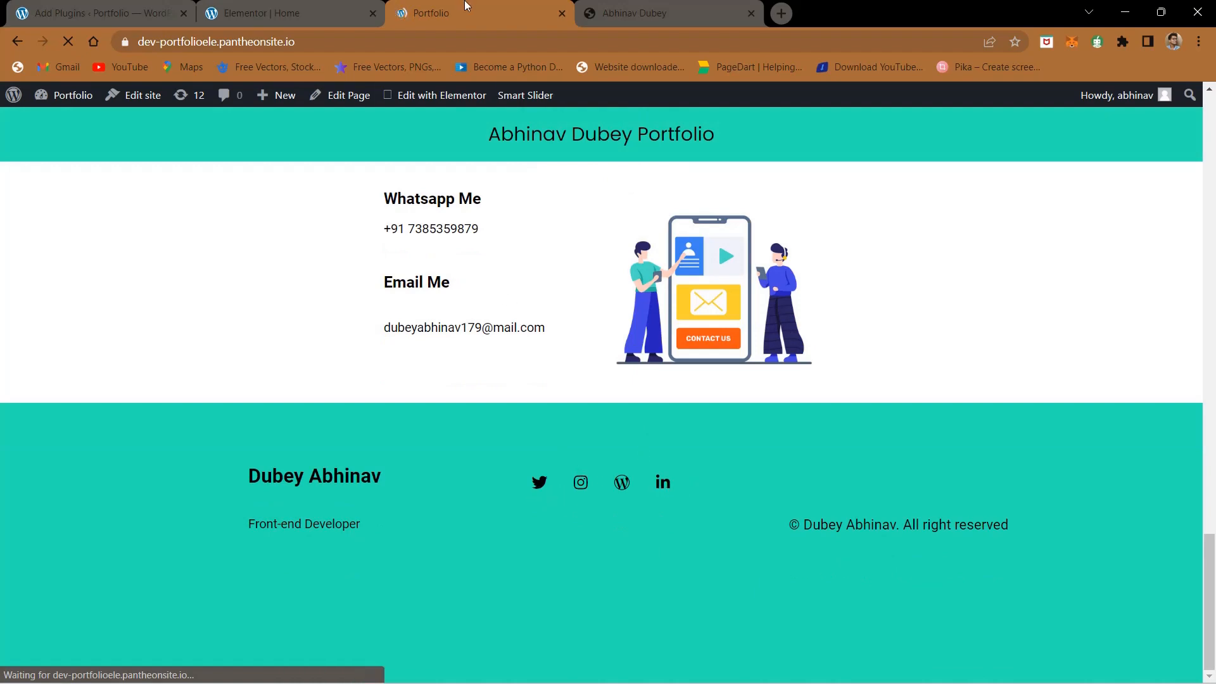
scroll(520, 382, "up", 20)
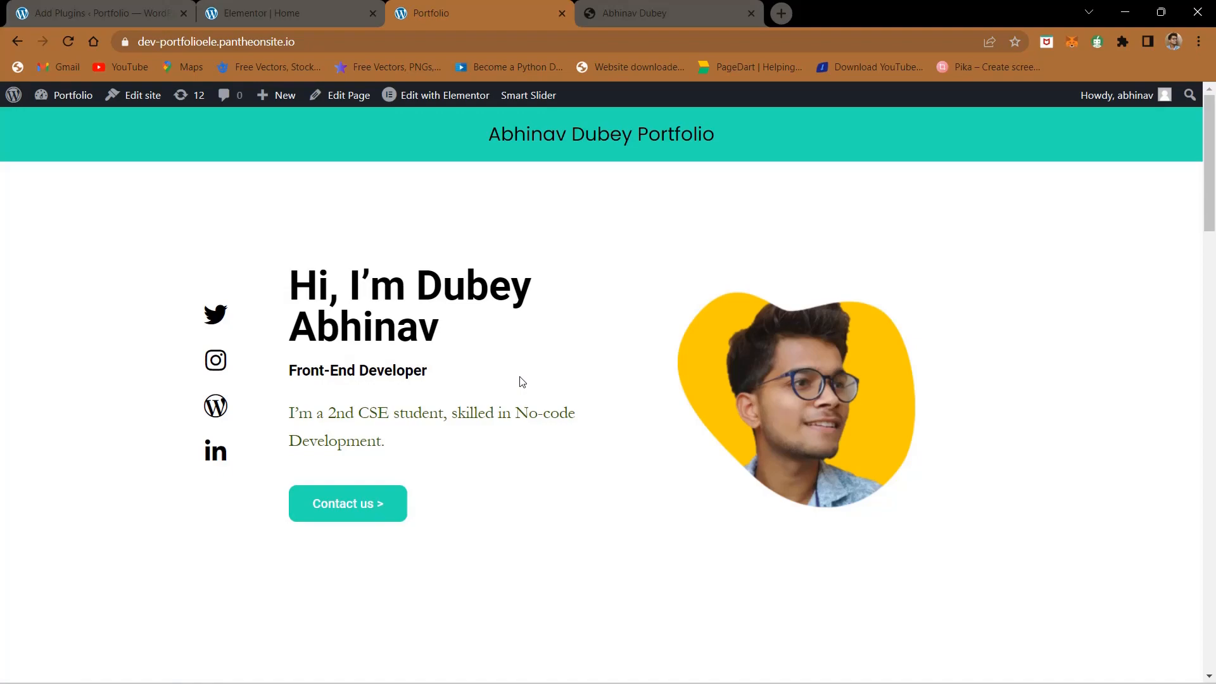
- Review the live portfolio page from the hero section down to the footer and compare its sections with the reference site
scroll(520, 382, "down", 20)
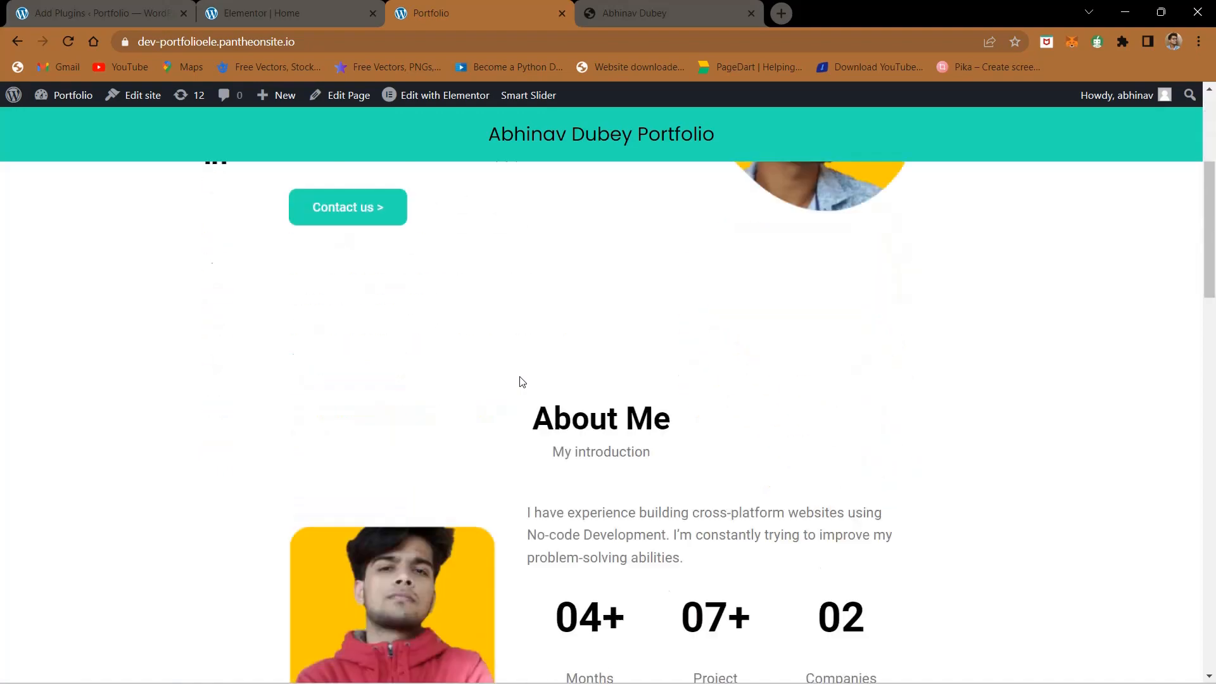
scroll(519, 382, "up", 20)
scroll(519, 382, "up", 8)
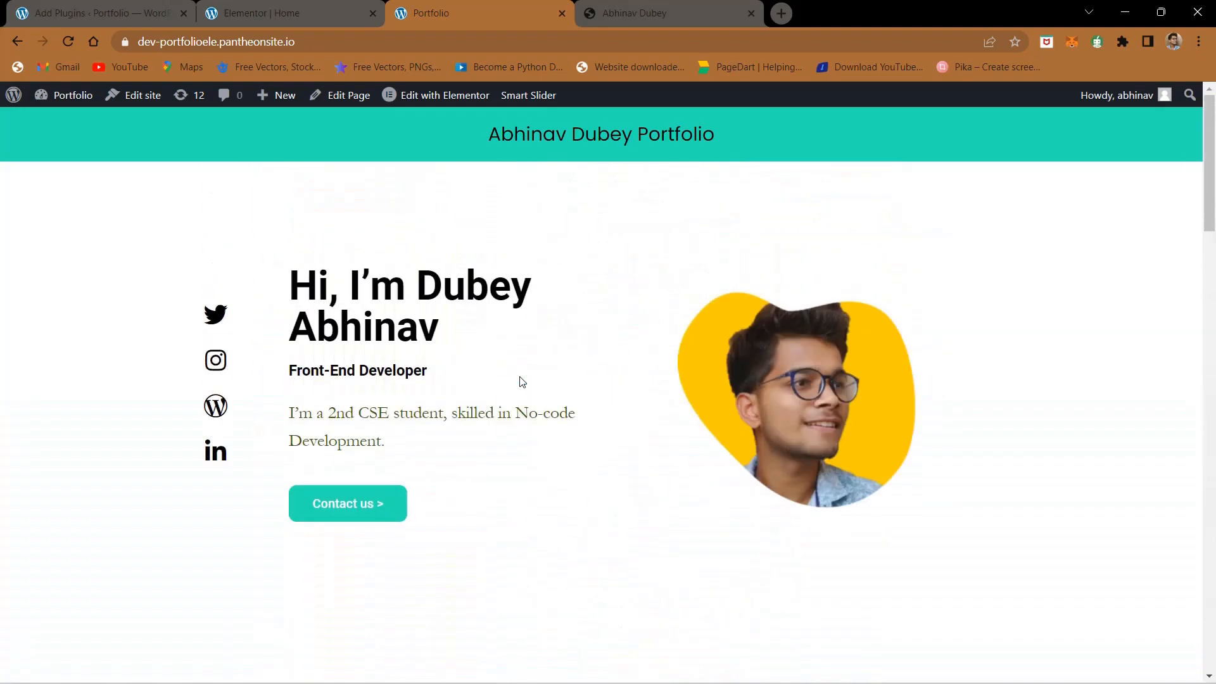
scroll(519, 381, "down", 20)
scroll(519, 382, "up", 15)
scroll(522, 381, "down", 10)
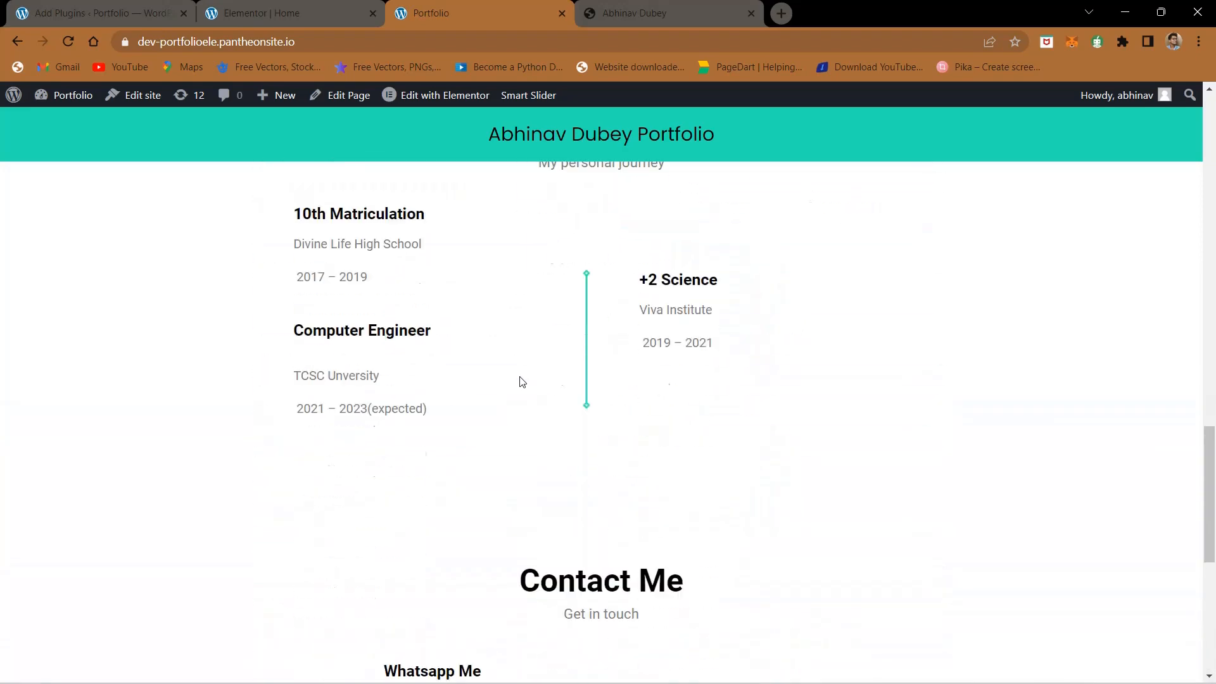
scroll(522, 382, "down", 5)
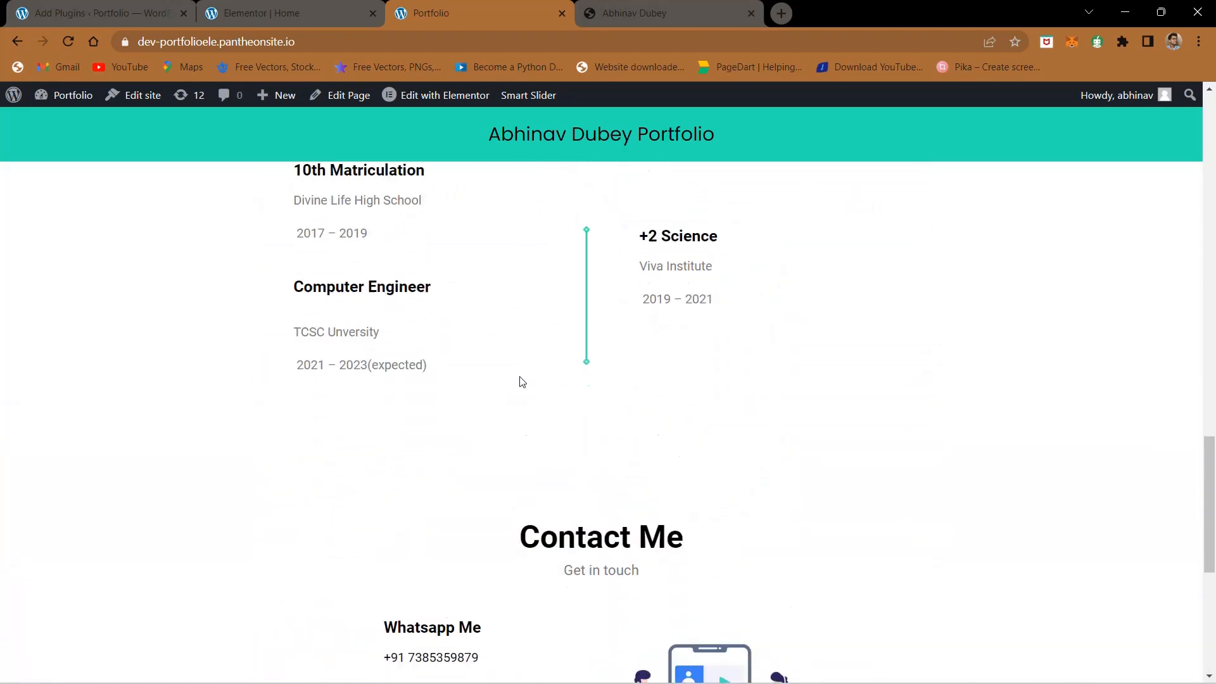
left_click(633, 12)
scroll(547, 320, "up", 8)
scroll(547, 323, "up", 5)
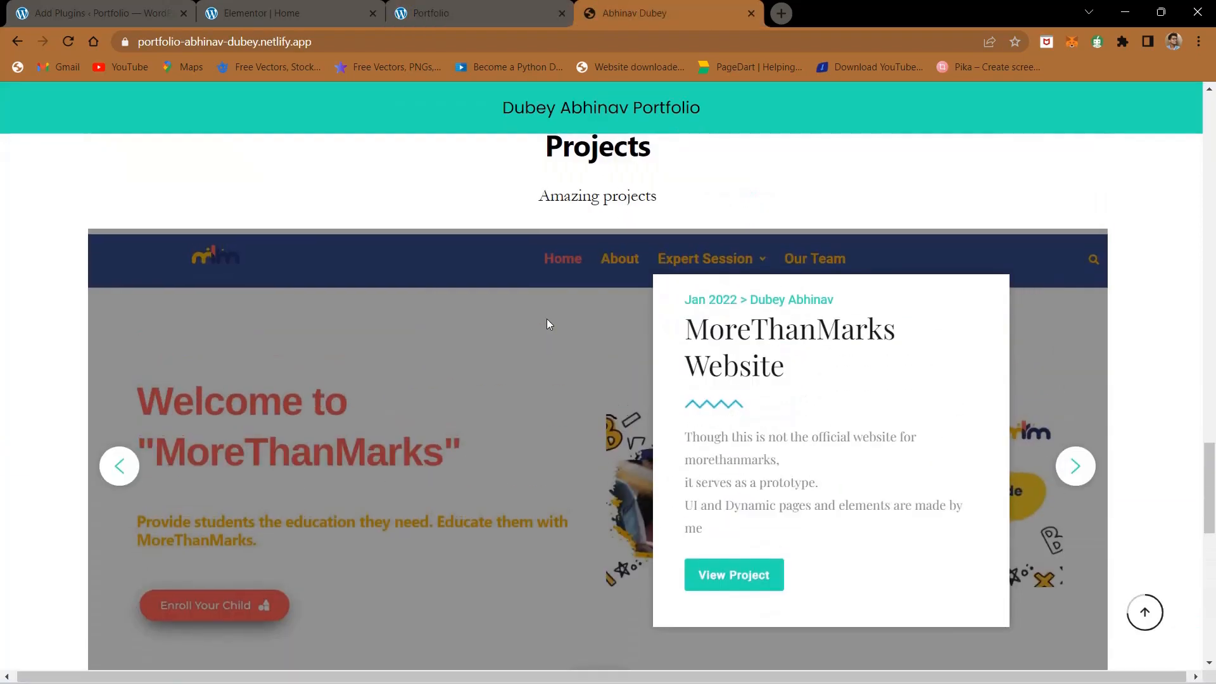
left_click(443, 13)
scroll(530, 418, "down", 3)
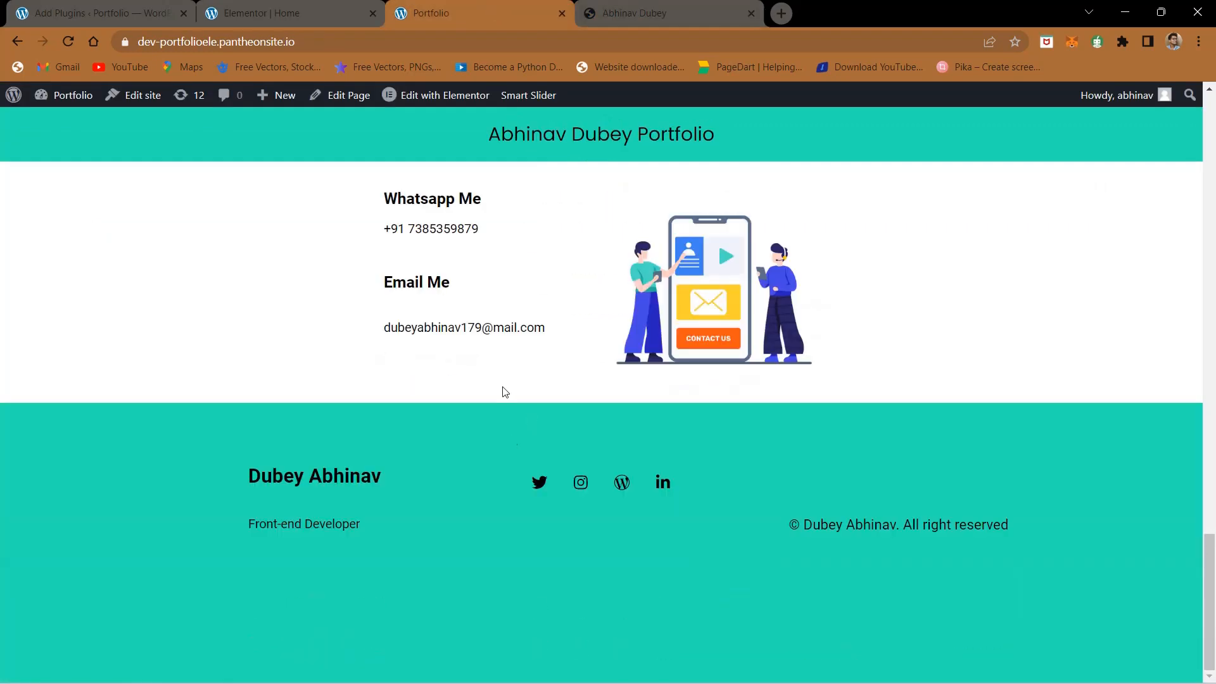
- Inspect the link settings of the hero section's Twitter icon, contact button and main heading in the Elementor editor
left_click(274, 5)
scroll(342, 317, "up", 10)
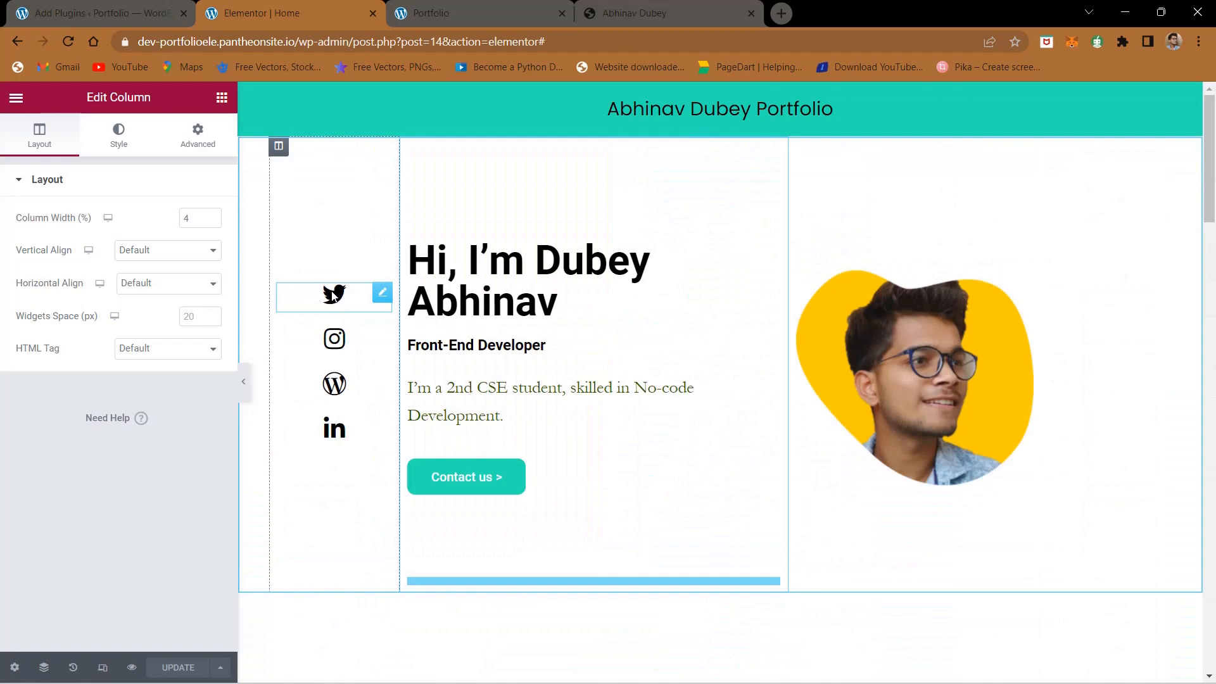
left_click(334, 295)
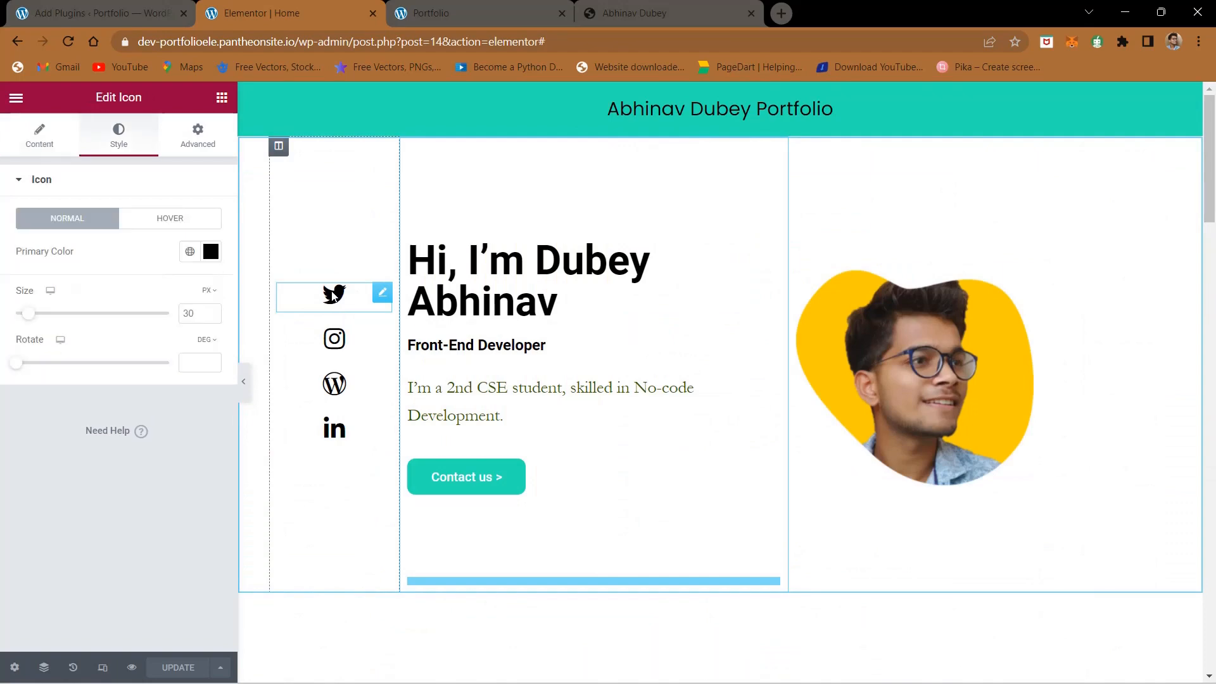
left_click(40, 146)
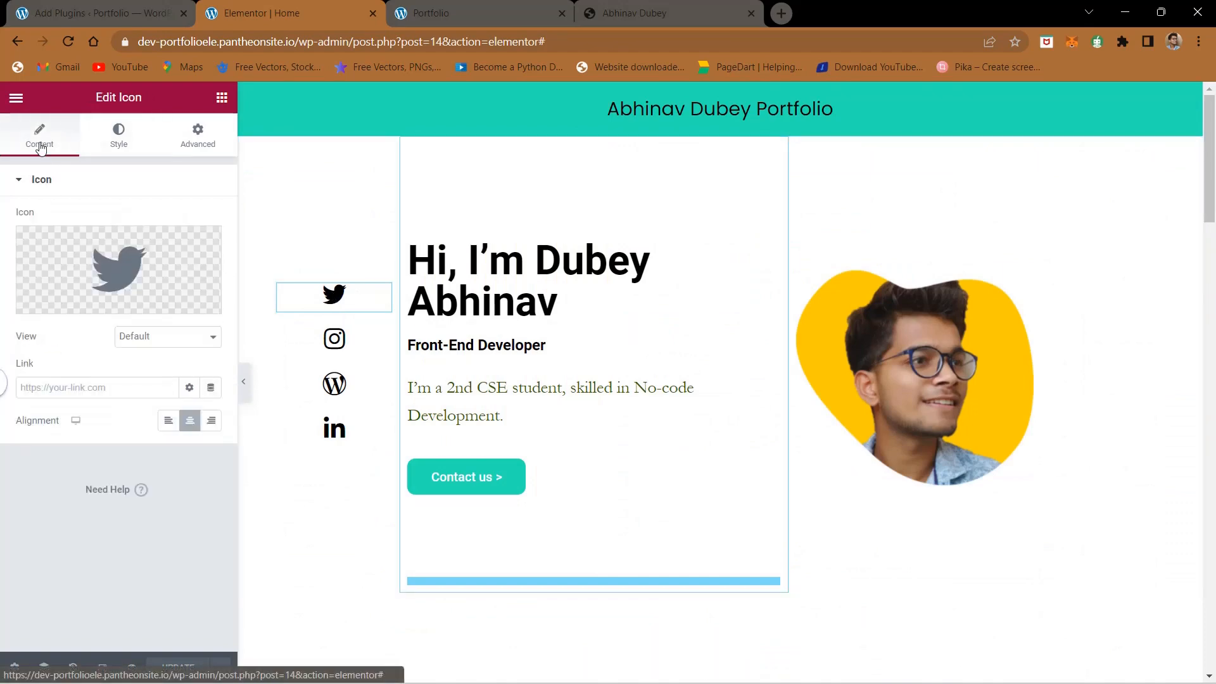
scroll(79, 228, "down", 5)
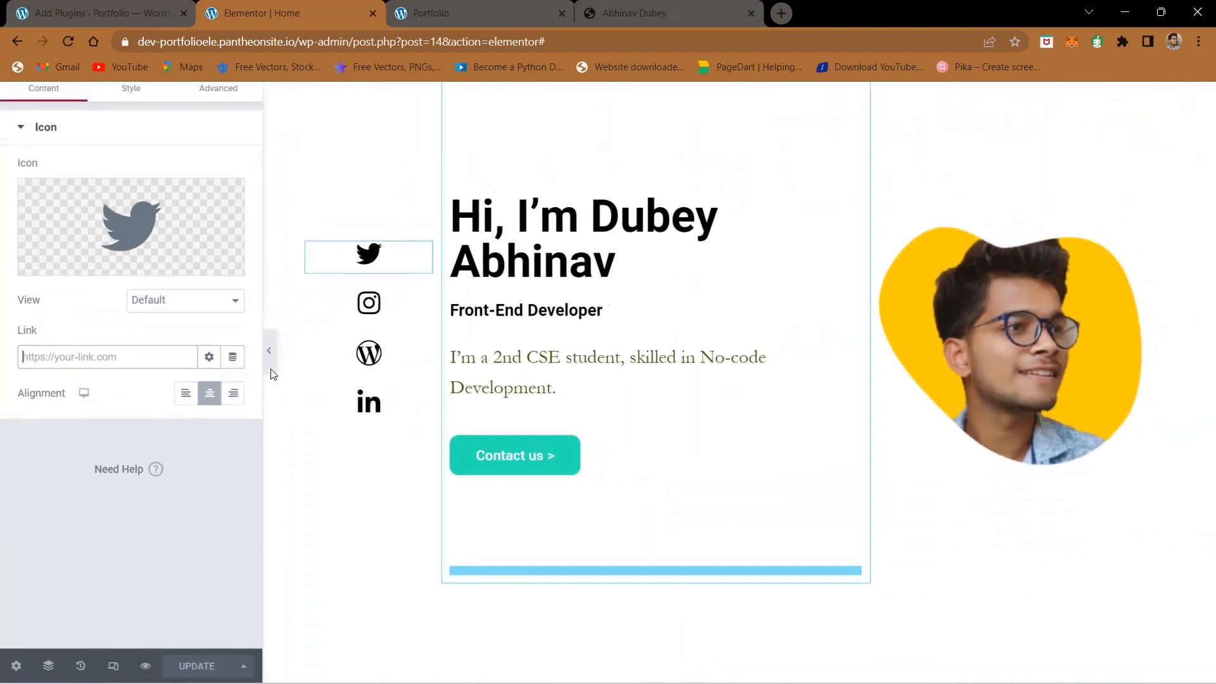
left_click(481, 456)
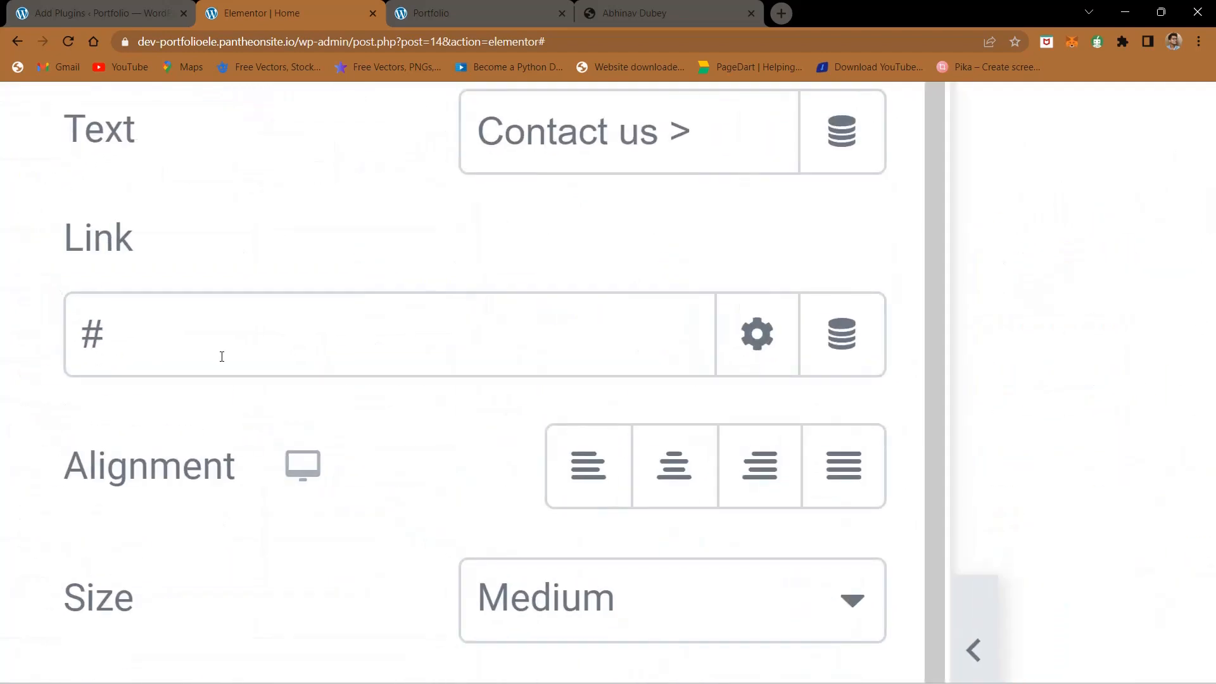
left_click(506, 273)
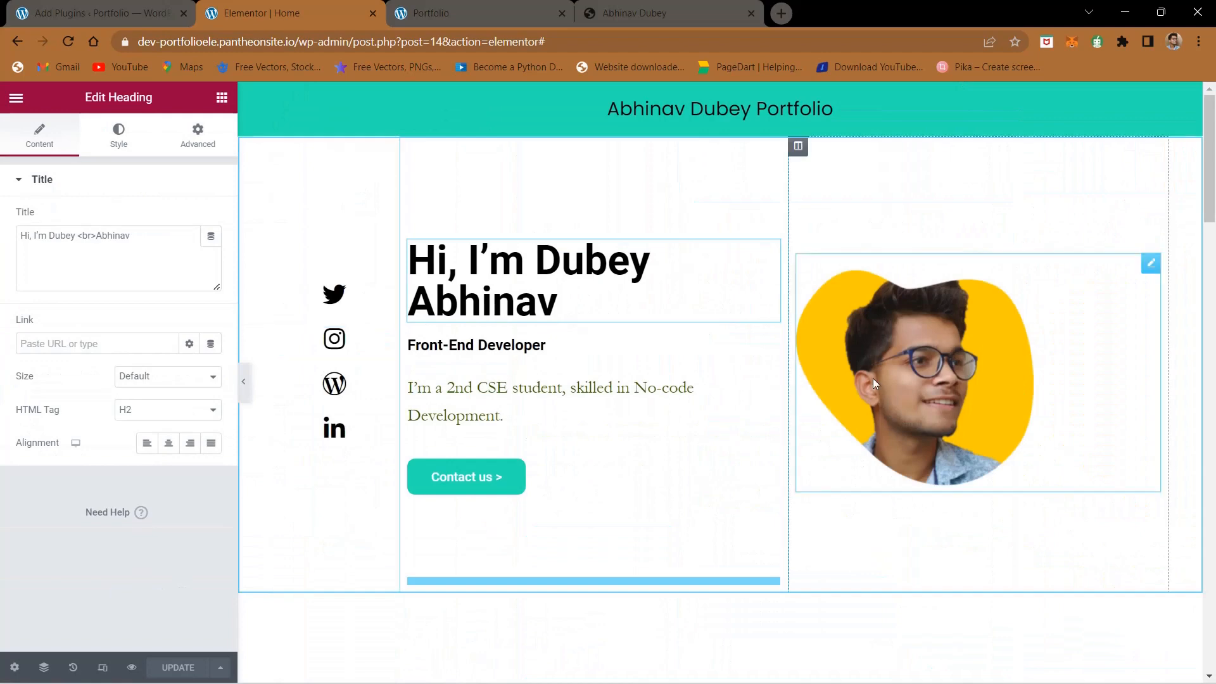
- Set the hero image's link type to Custom URL and update the page
left_click(873, 379)
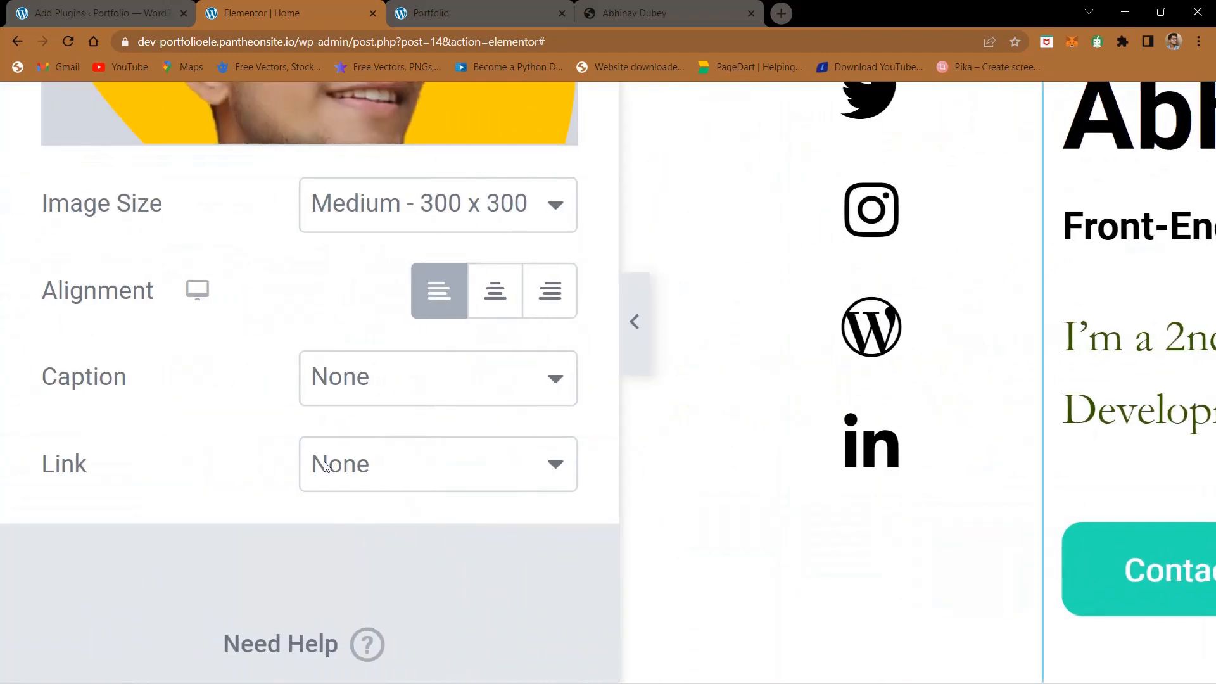
left_click(340, 463)
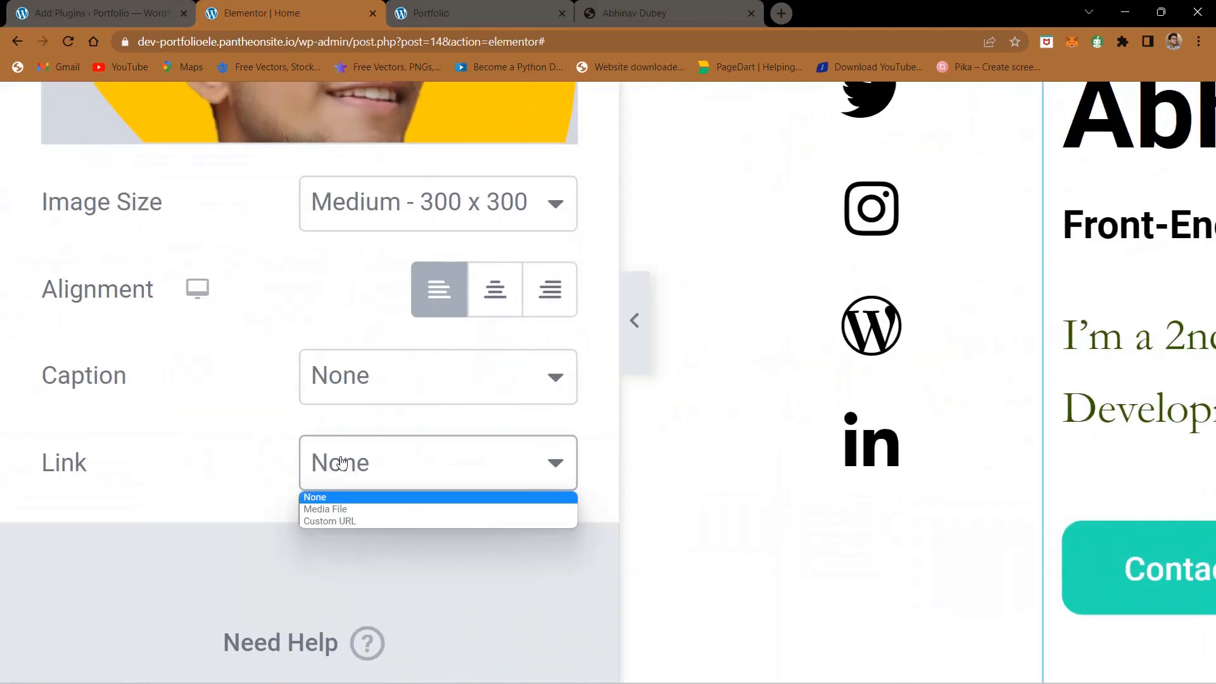
left_click(346, 522)
left_click(212, 536)
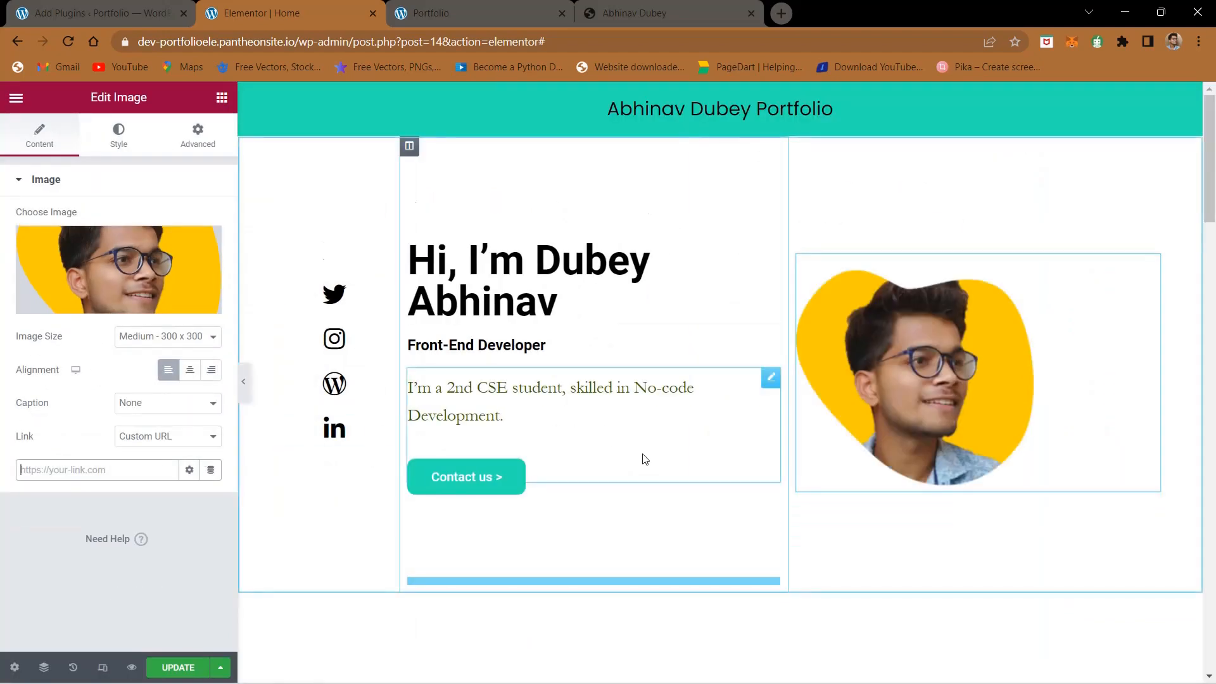
scroll(643, 453, "down", 5)
scroll(704, 449, "down", 15)
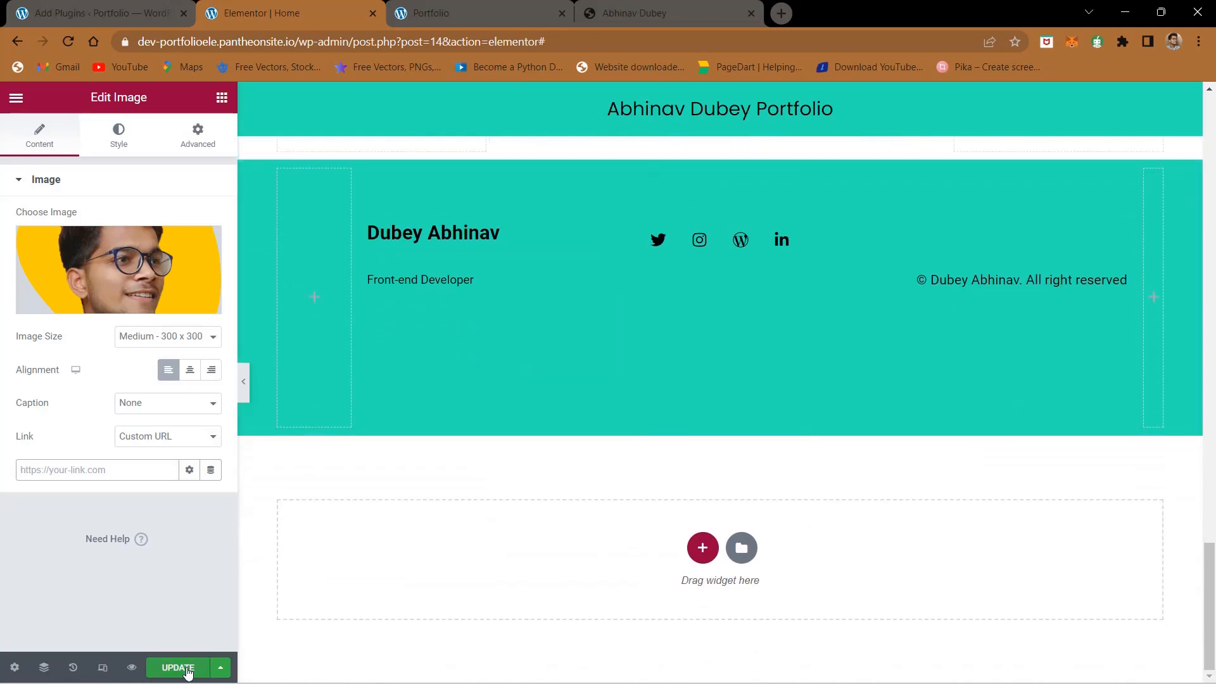
- Examine the Projects section's heading, subtitle and slider on the reference site
scroll(542, 321, "up", 13)
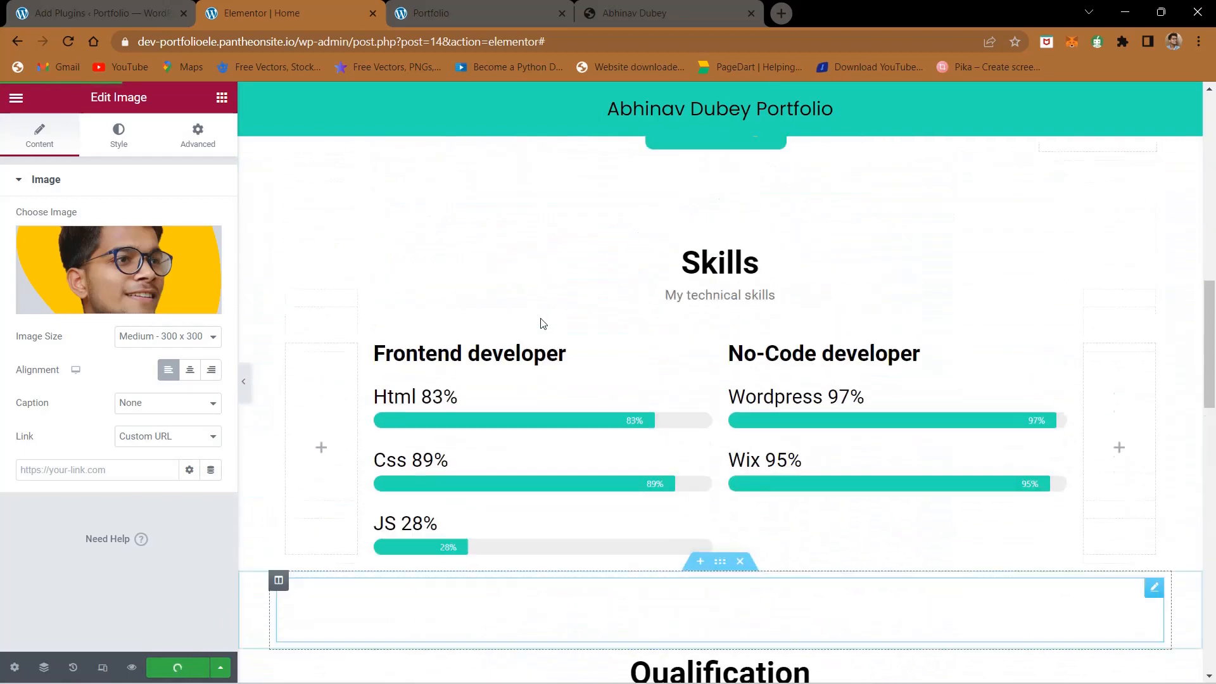
scroll(543, 324, "down", 2)
left_click(623, 6)
scroll(557, 346, "down", 1)
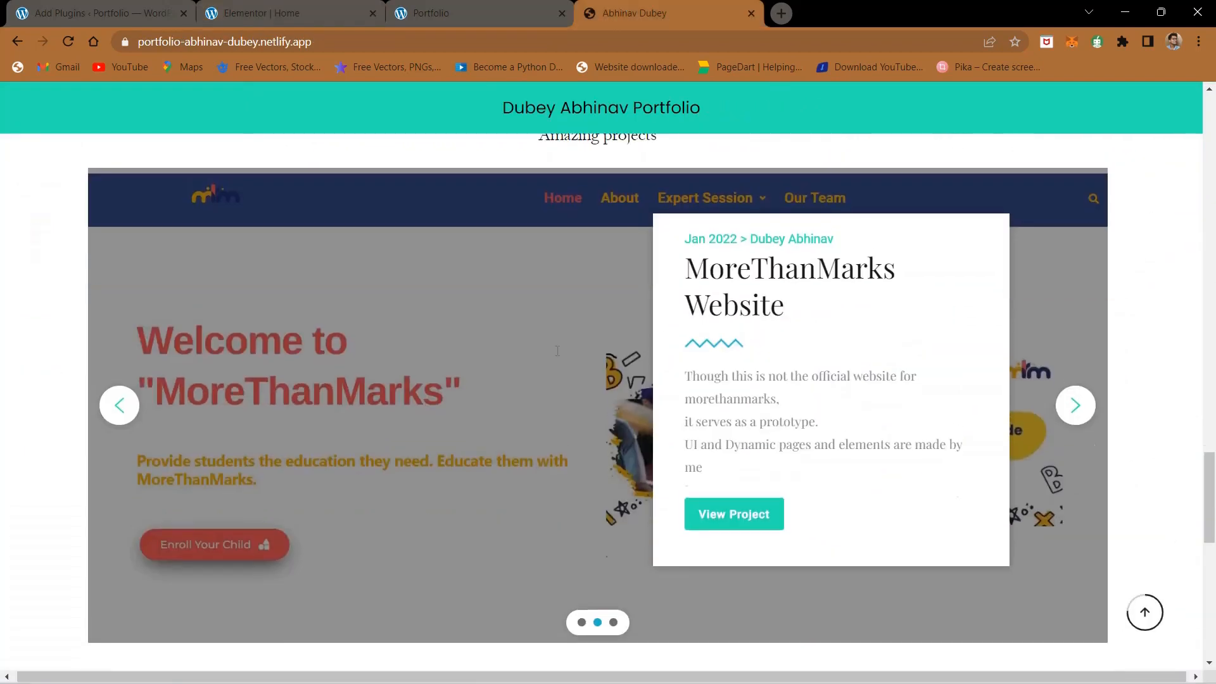
scroll(556, 344, "up", 4)
scroll(548, 358, "down", 2)
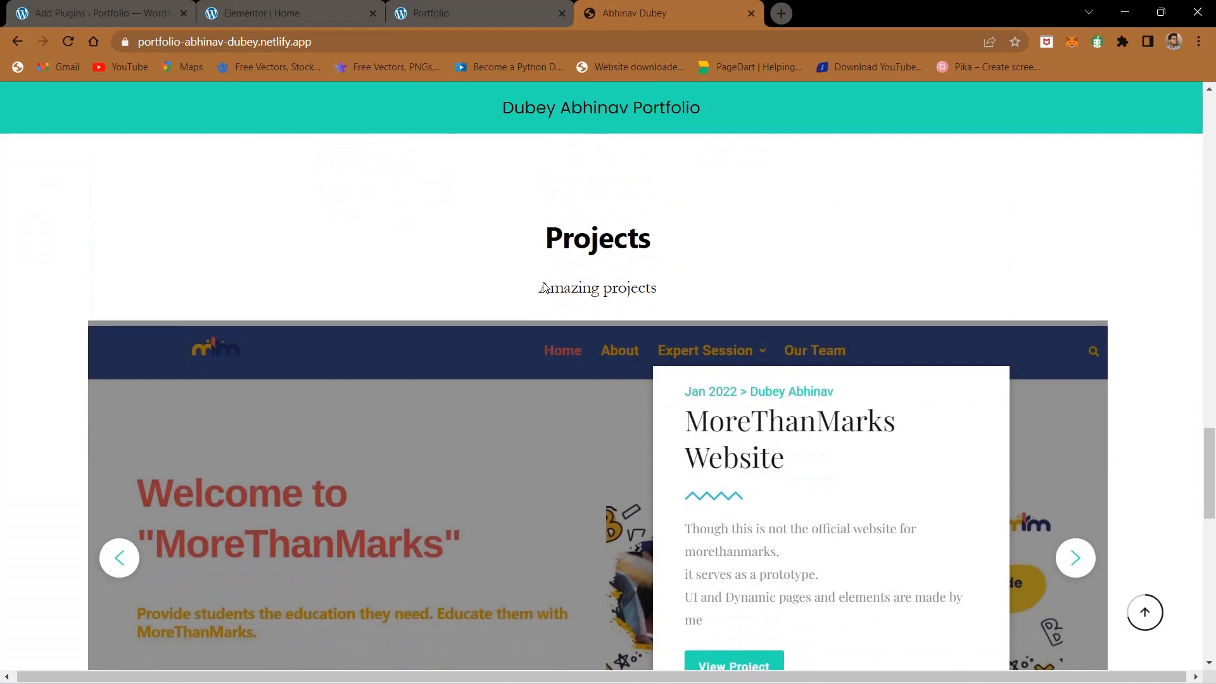
left_click_drag(548, 239, 679, 284)
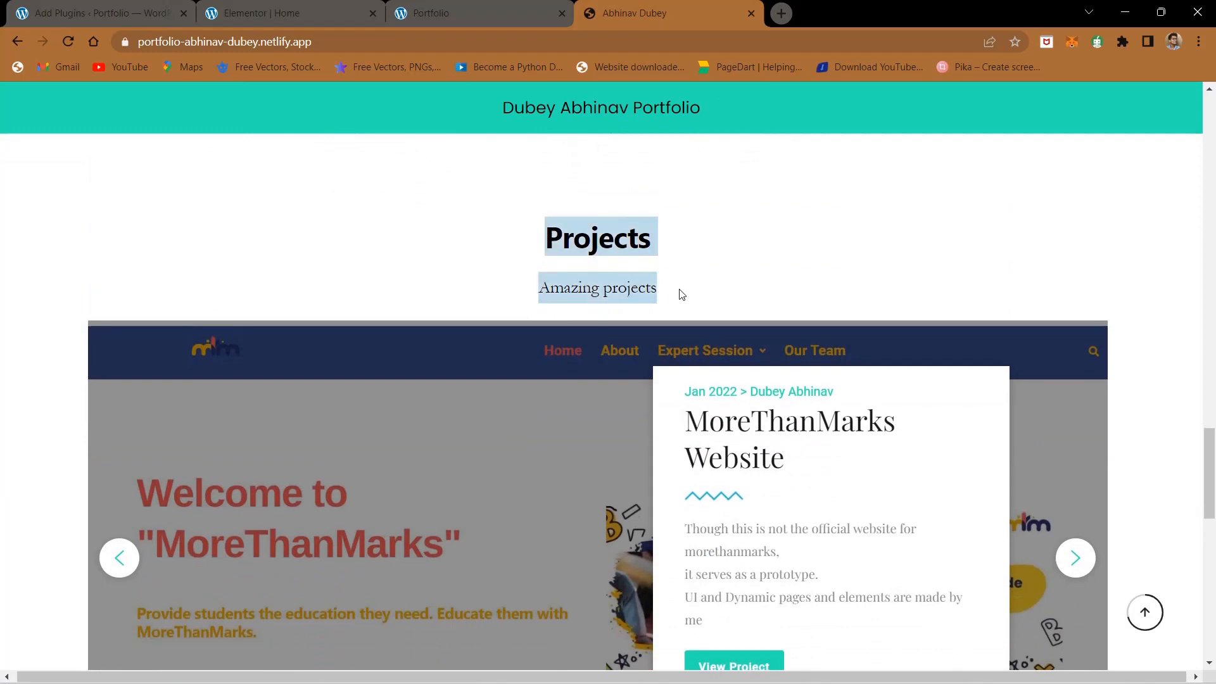
left_click(681, 295)
scroll(682, 295, "down", 4)
- Compare the Qualification section on the reference site with its counterpart in the Elementor editor
left_click(293, 8)
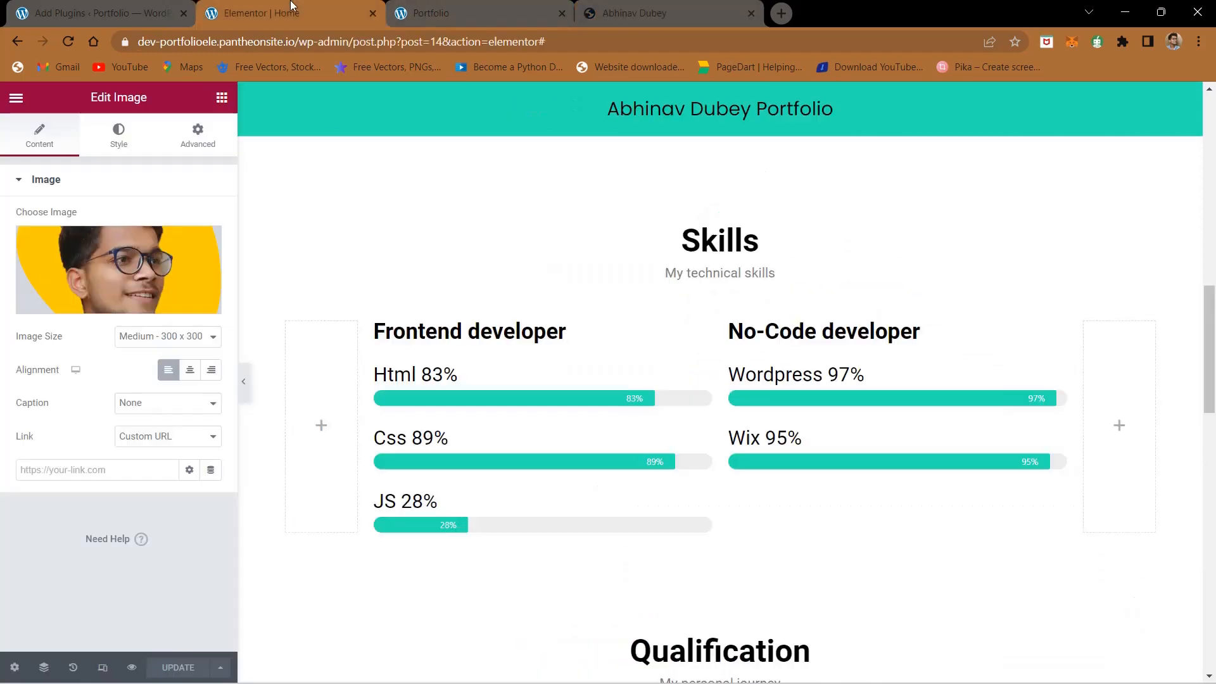
left_click_drag(664, 5, 548, 427)
left_click_drag(74, 423, 649, 8)
scroll(604, 283, "up", 2)
scroll(603, 283, "up", 8)
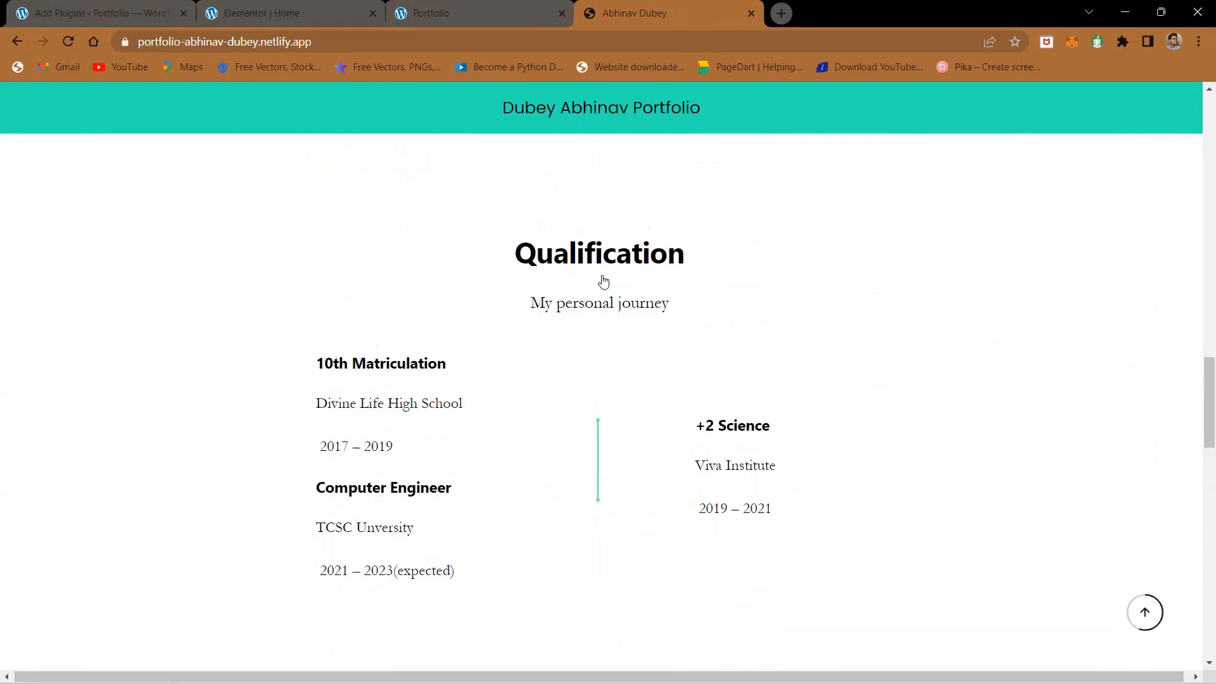
key("ctrl+2")
scroll(551, 328, "up", 2)
scroll(551, 328, "down", 8)
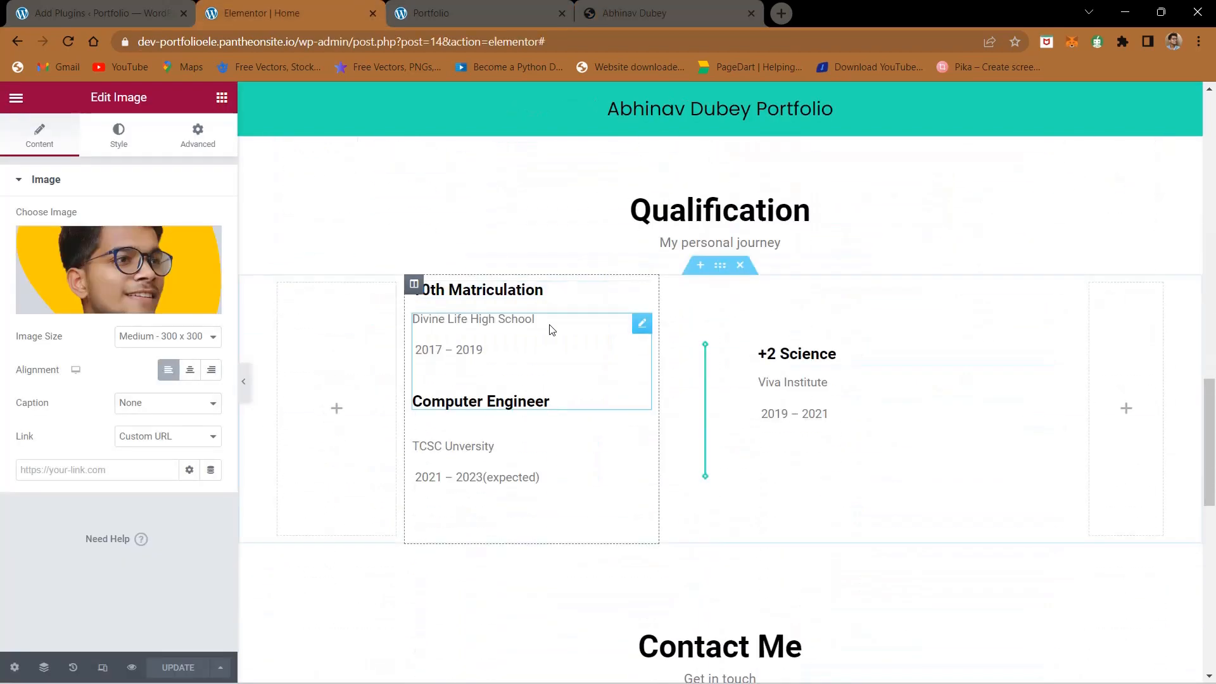
- Duplicate the Qualification heading section and the spacer section above it, and move the copies below the qualification details
mouse_move(726, 201)
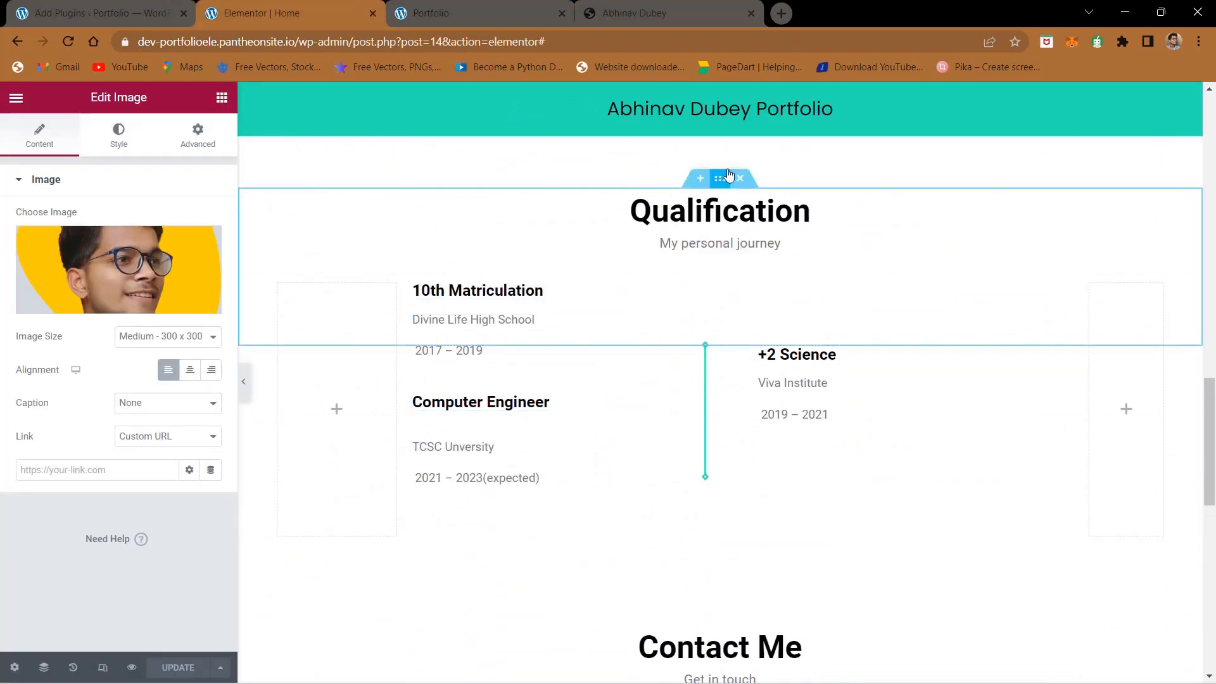
right_click(722, 184)
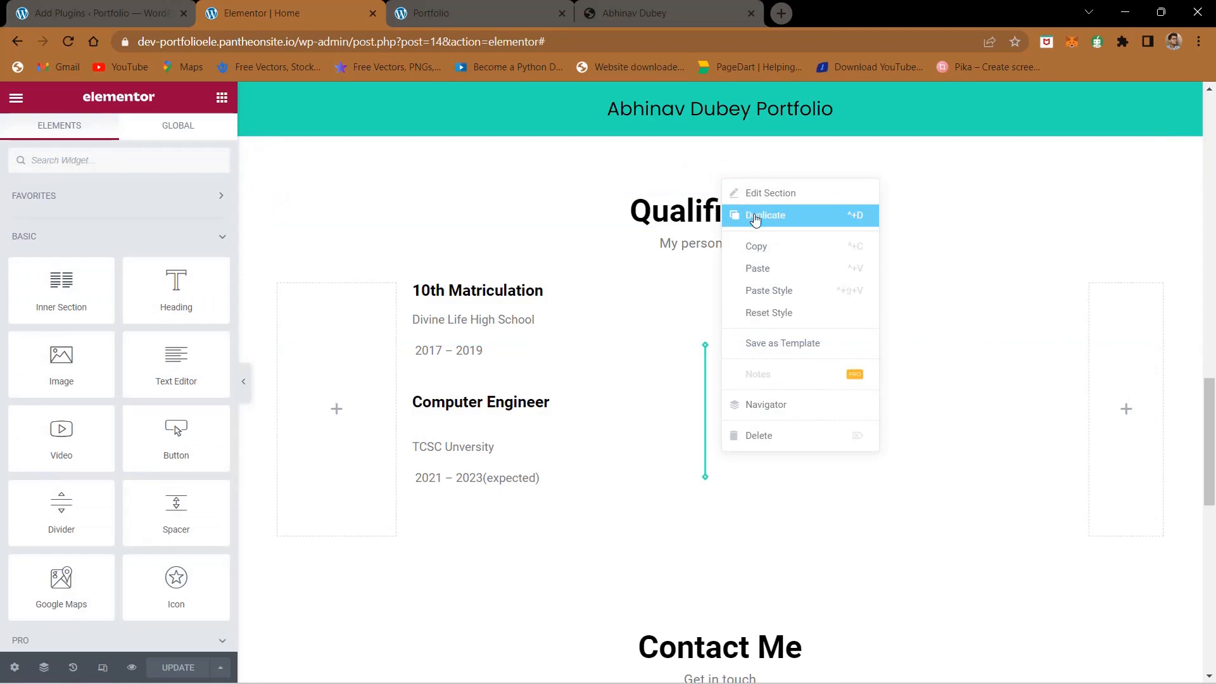
left_click(732, 216)
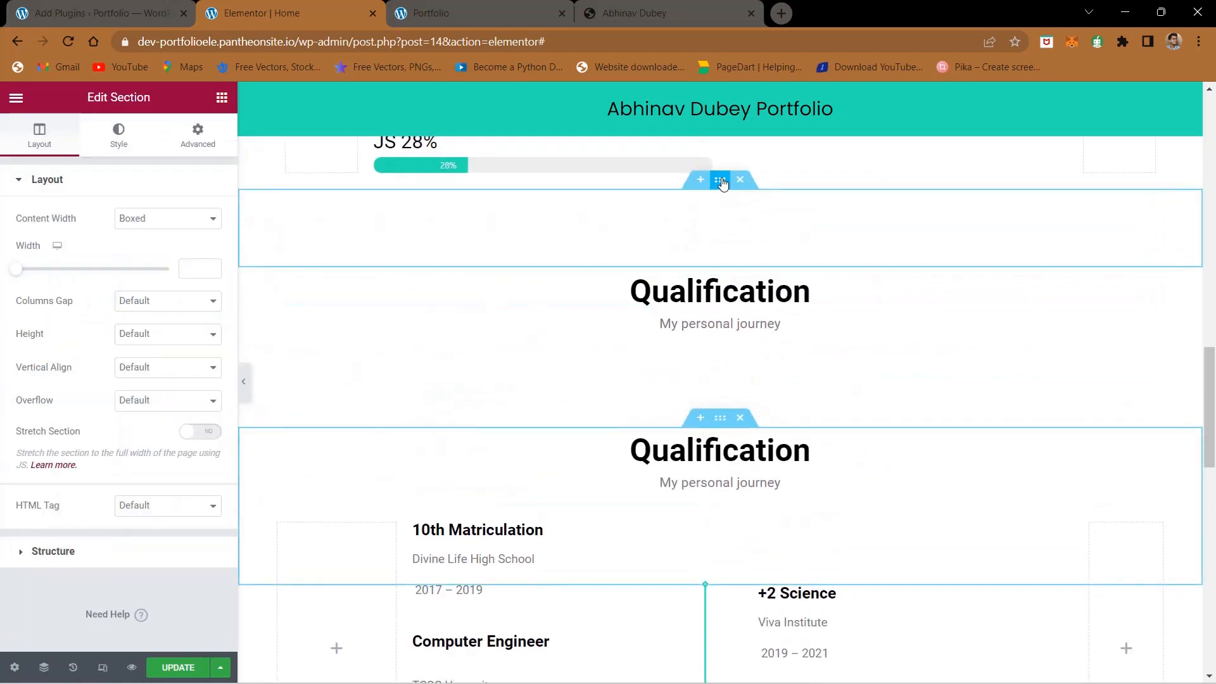
right_click(722, 184)
left_click(753, 216)
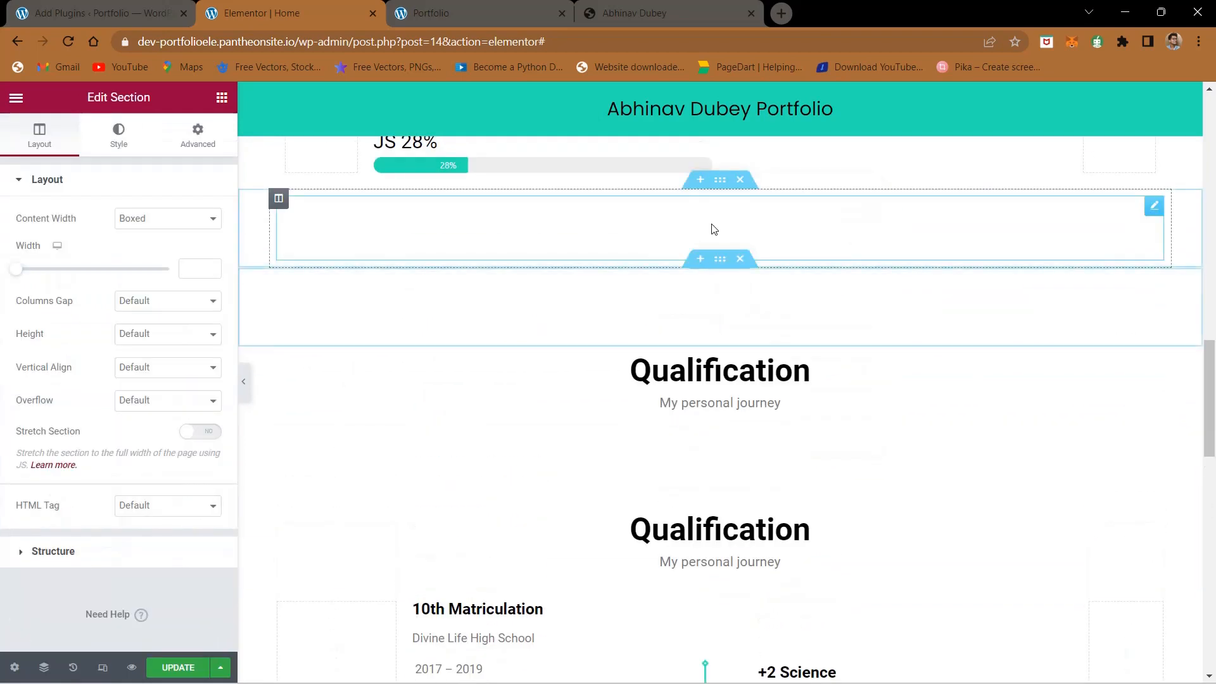
left_click_drag(720, 180, 697, 469)
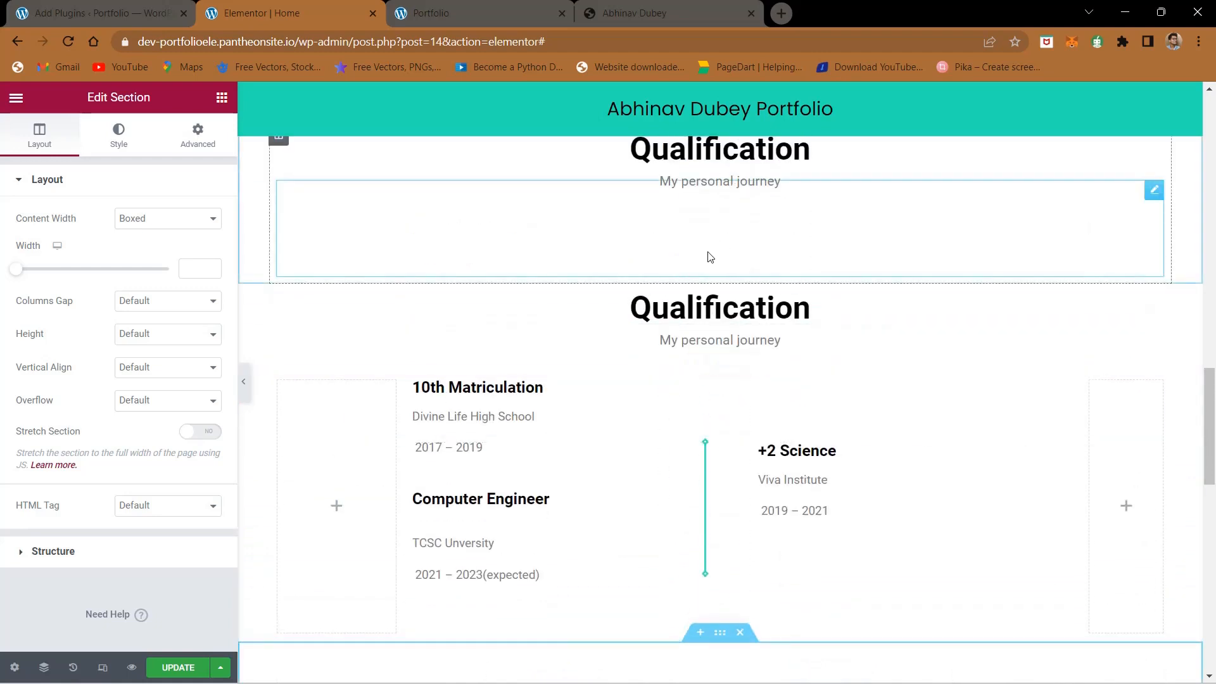
left_click_drag(717, 433, 702, 588)
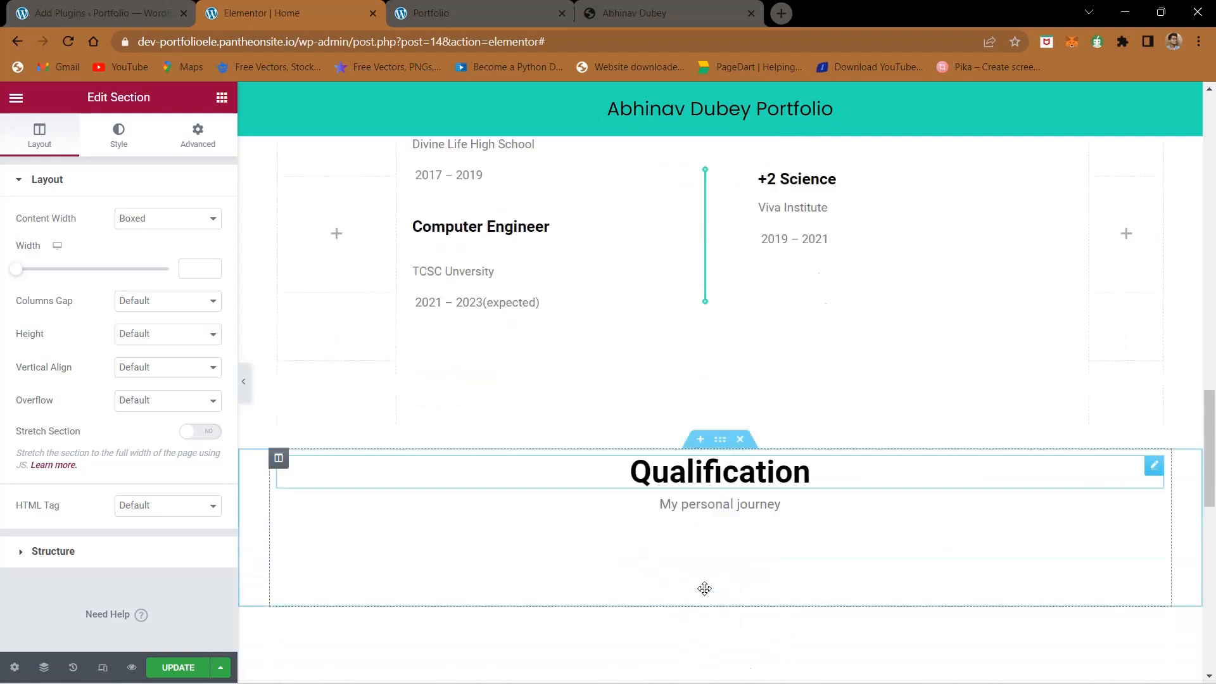
- Insert an empty single-column section between the copied Qualification heading and the spacer above Contact Me
scroll(722, 321, "down", 3)
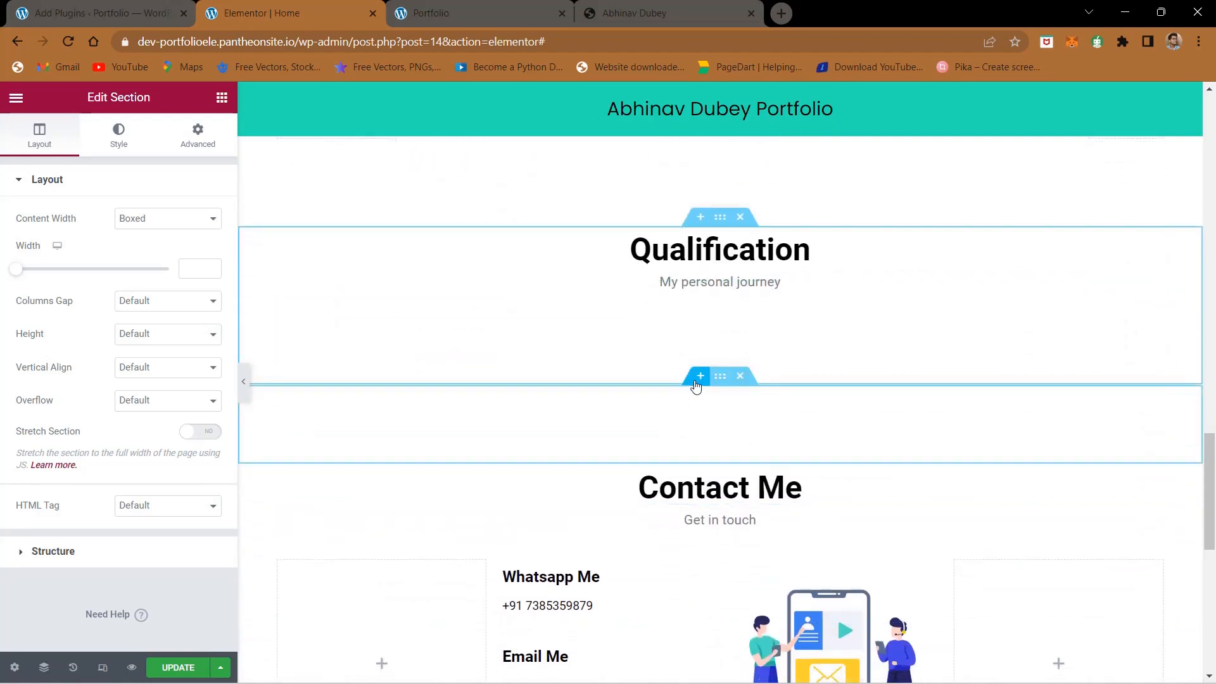
left_click(697, 380)
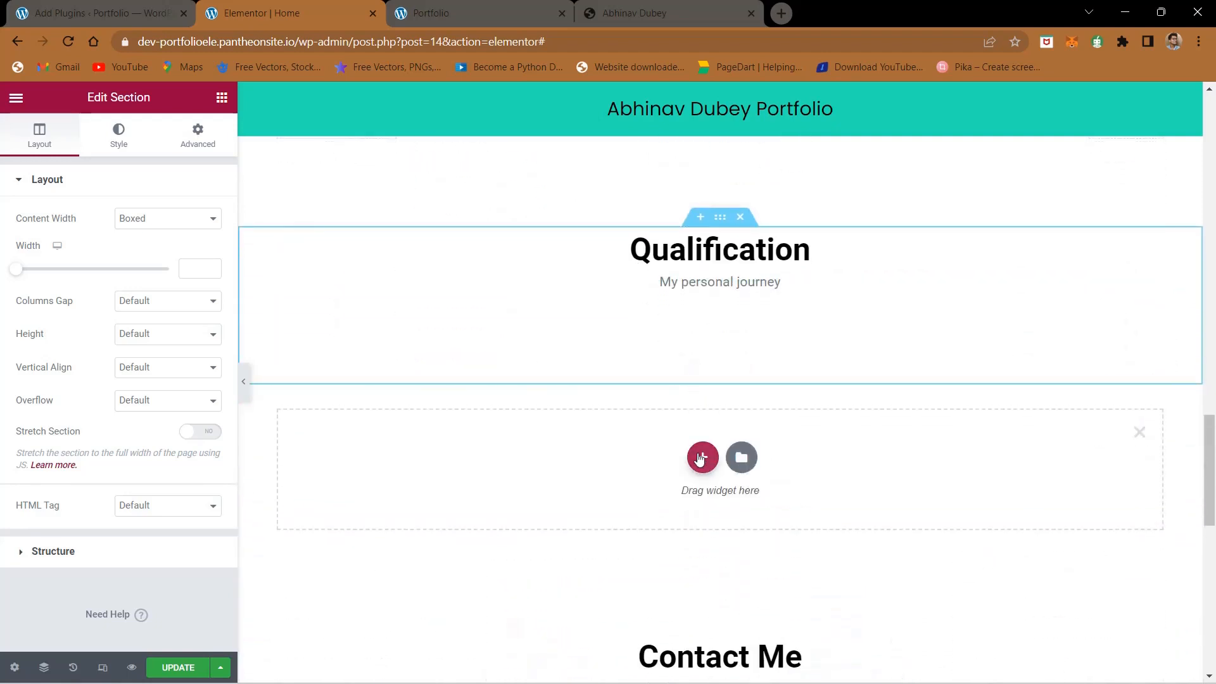
left_click(702, 458)
left_click(531, 505)
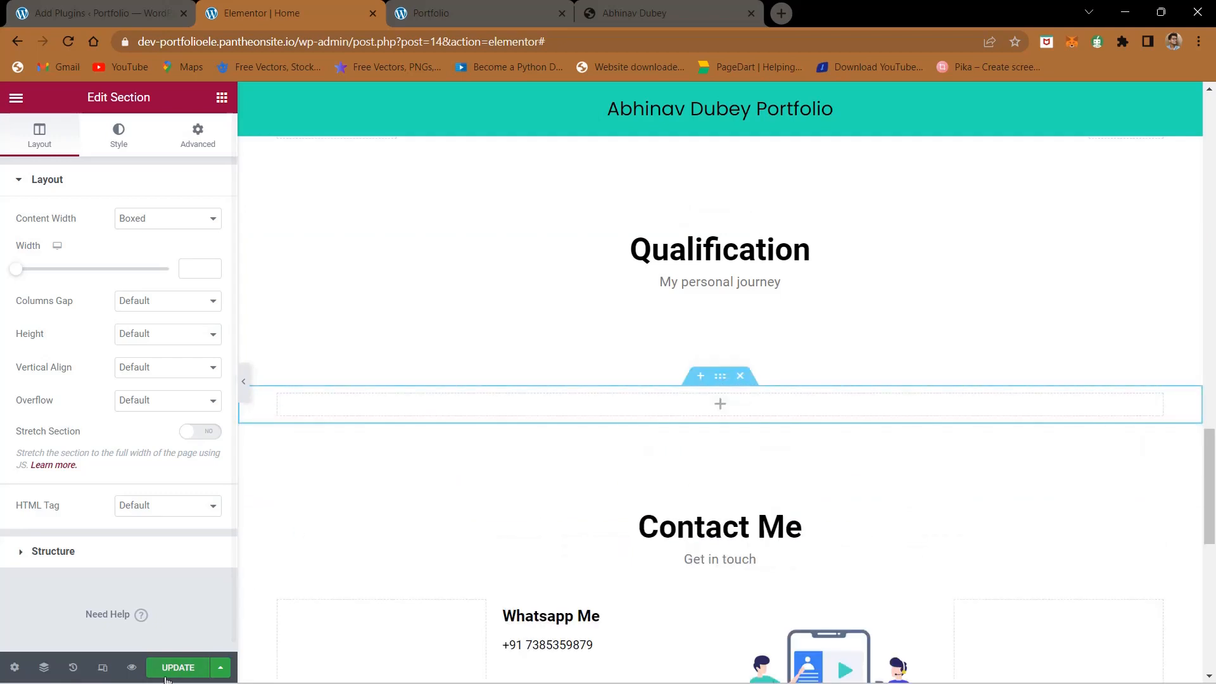
- Check the Projects slider on the reference site and switch to the WordPress Add Plugins page
left_click(587, 6)
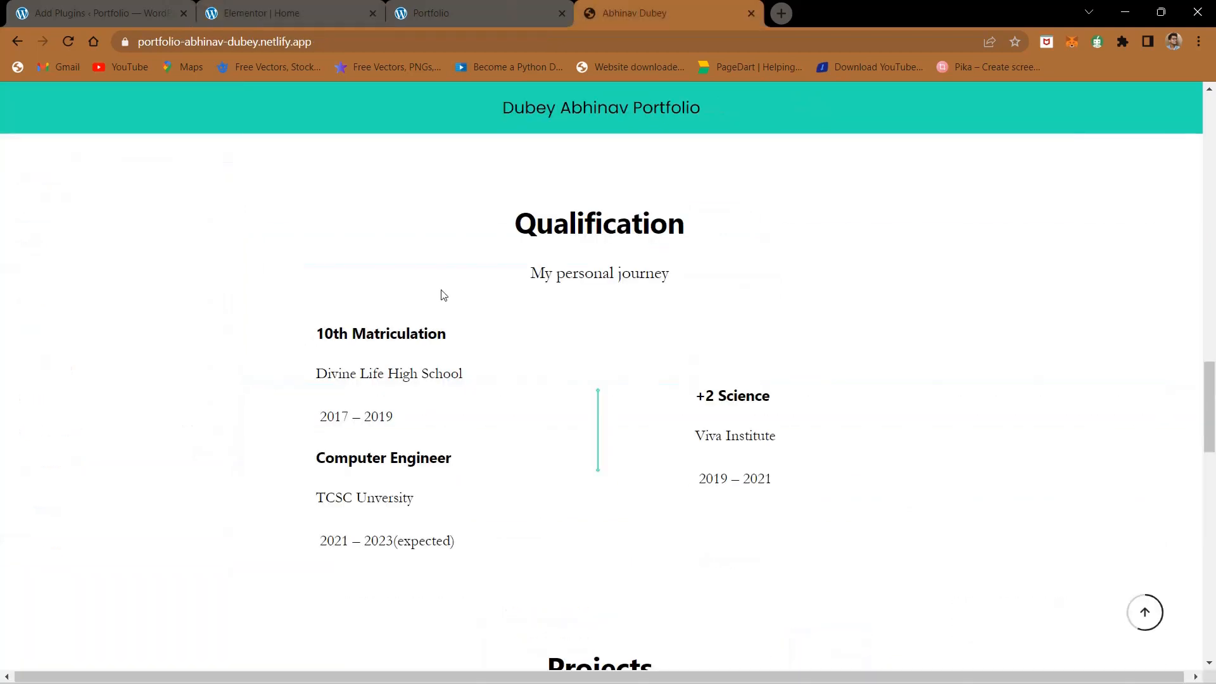
scroll(444, 294, "down", 8)
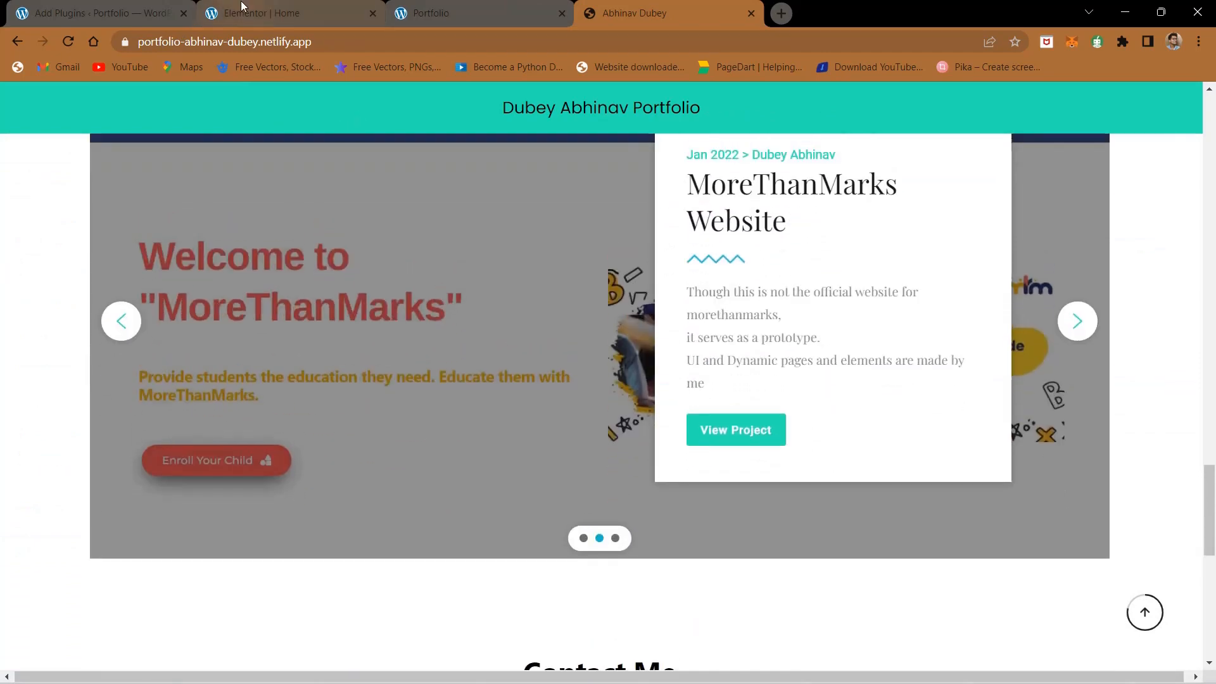
left_click(37, 14)
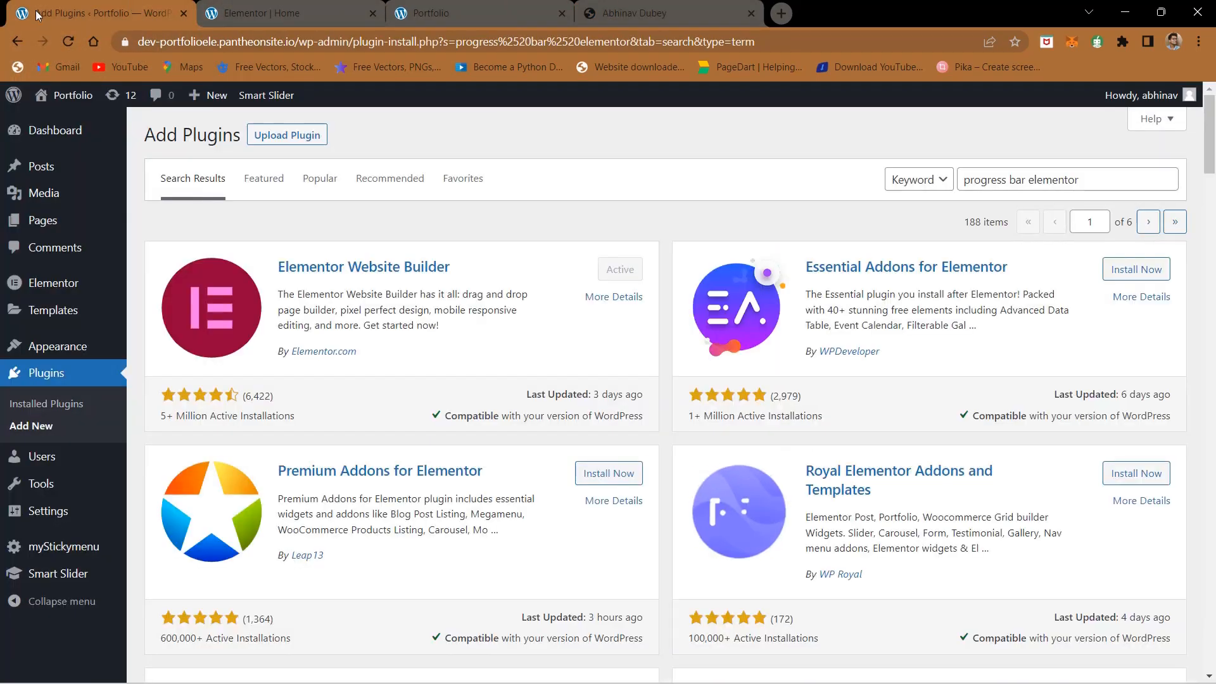
- Open the Smart Slider dashboard from the WordPress admin and permanently dismiss its welcome screen
scroll(120, 304, "down", 5)
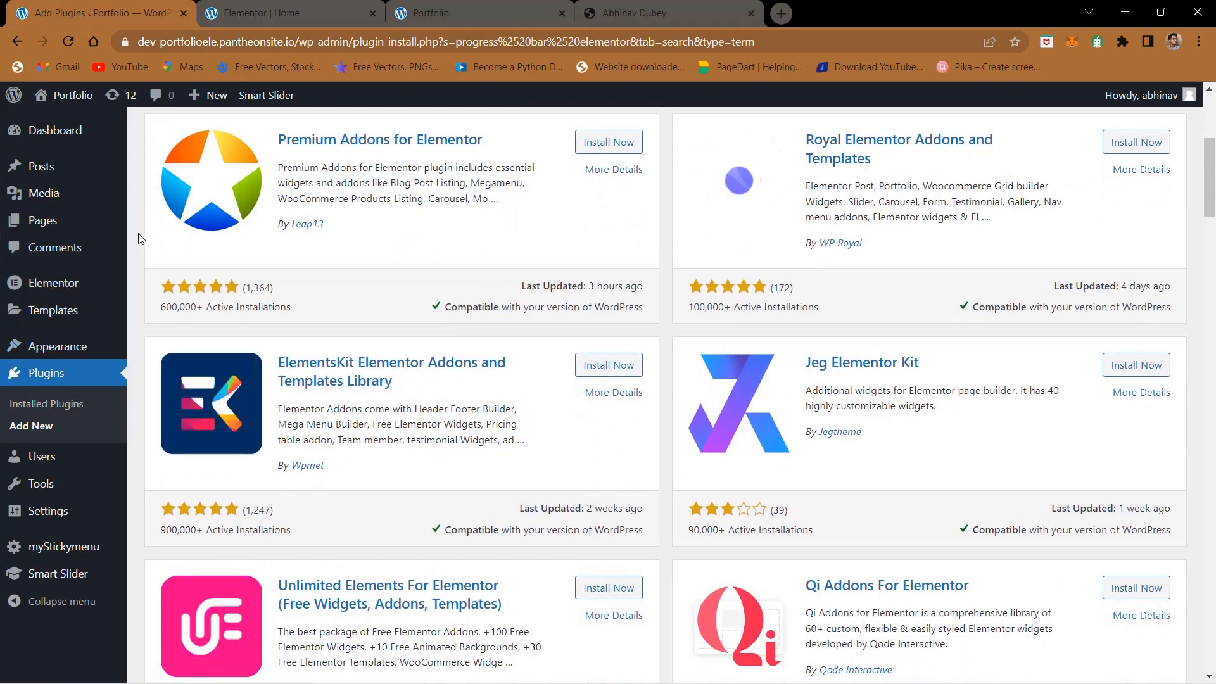
mouse_move(2, 573)
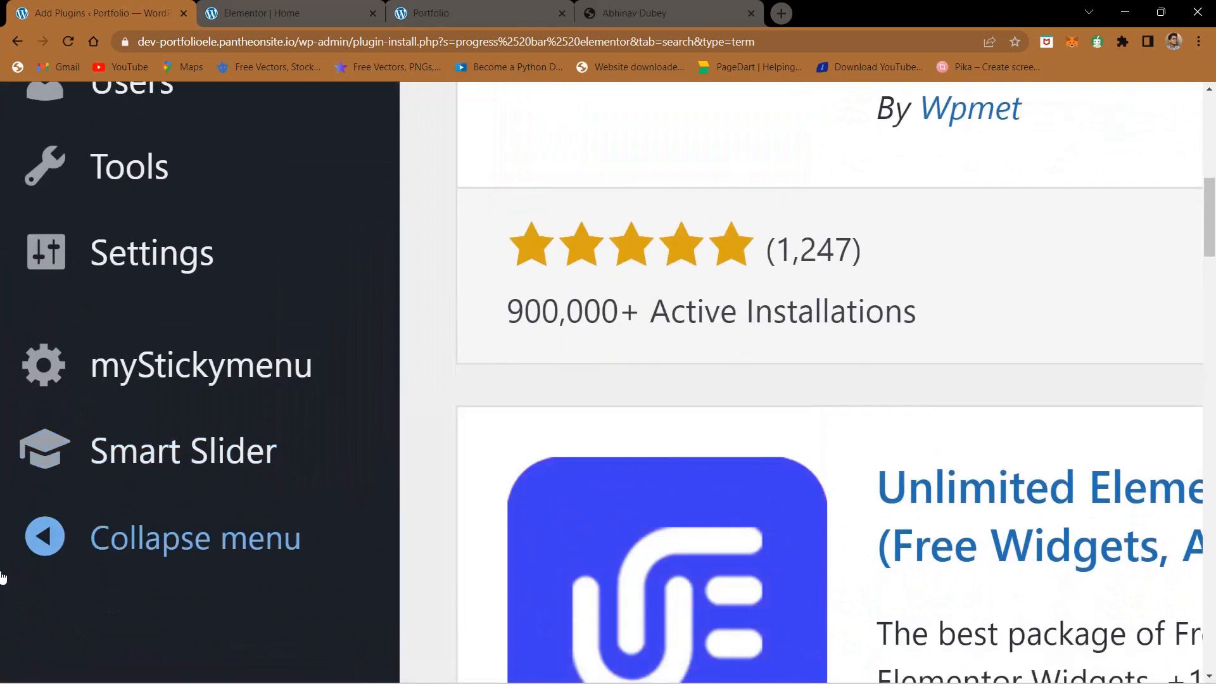
mouse_move(163, 454)
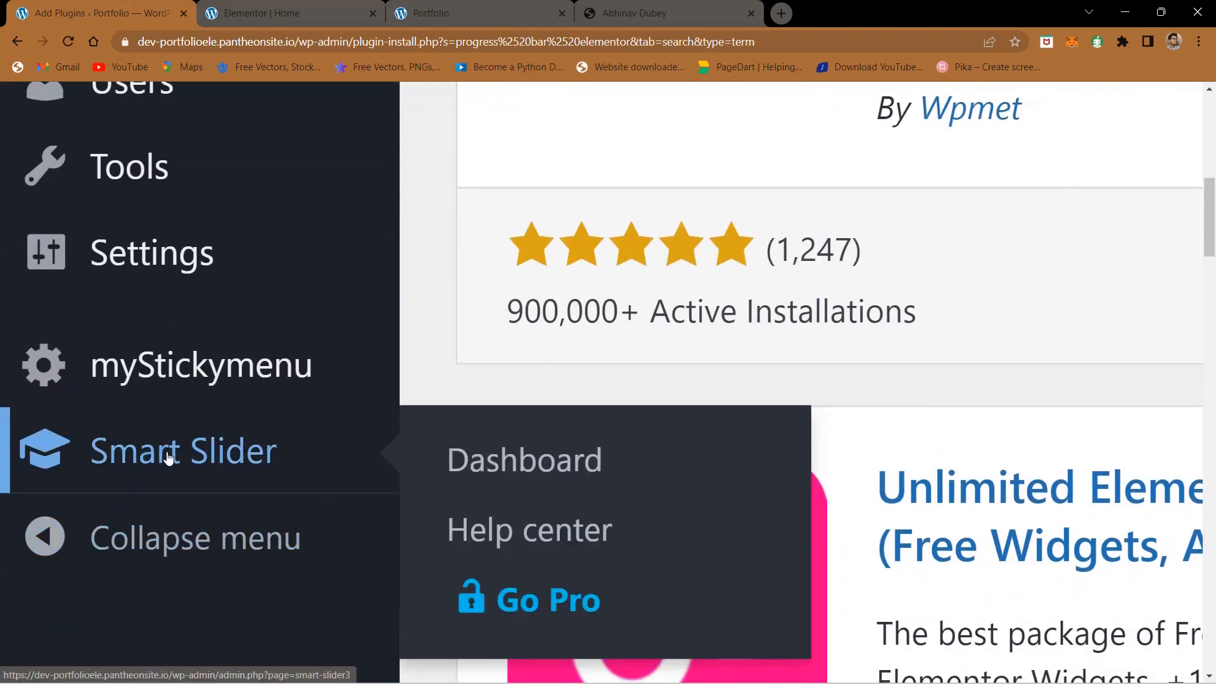
left_click(167, 457)
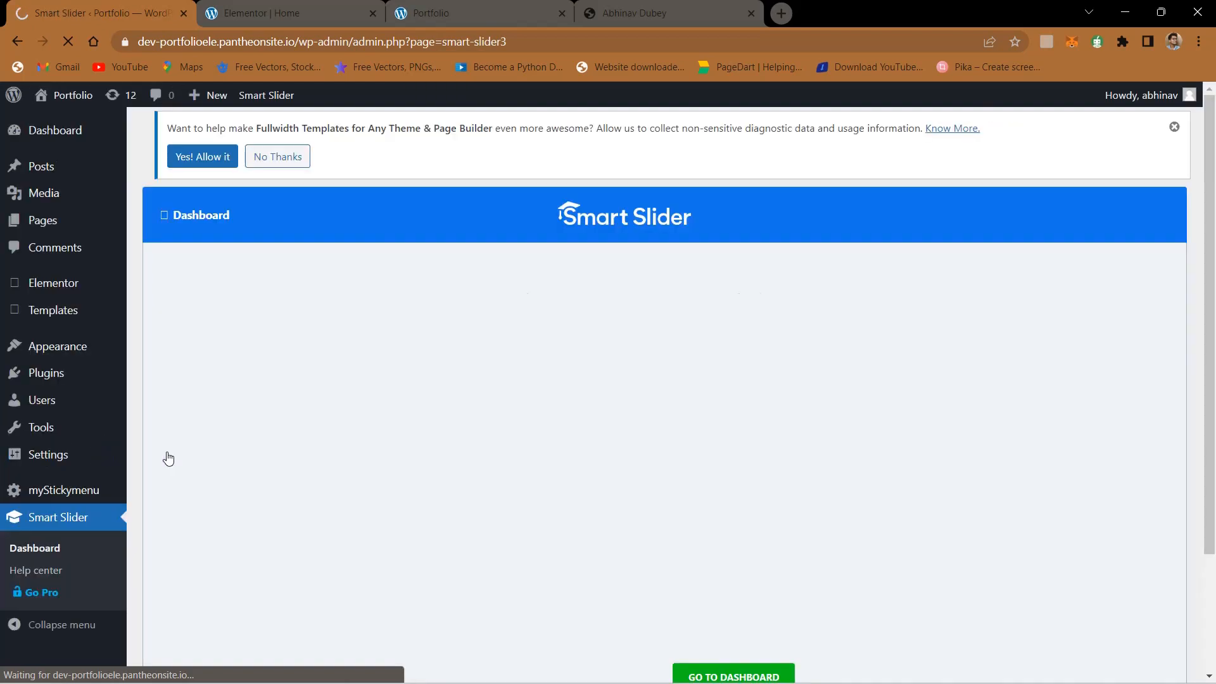
scroll(168, 458, "down", 3)
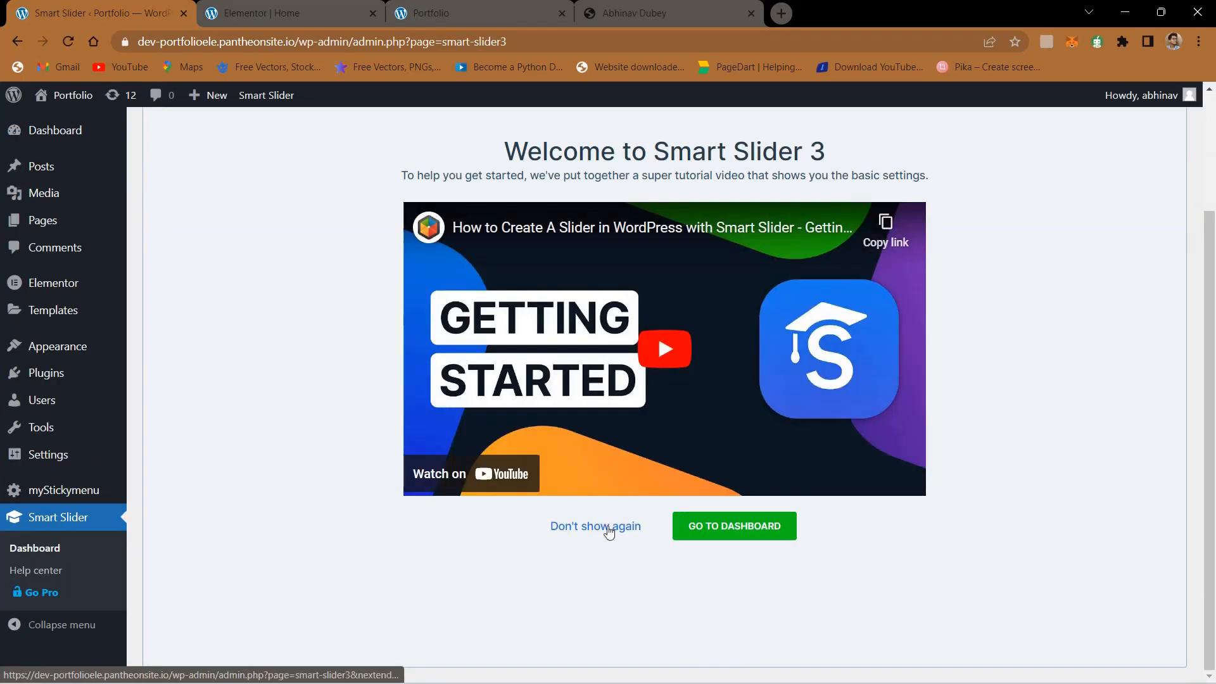
left_click(608, 531)
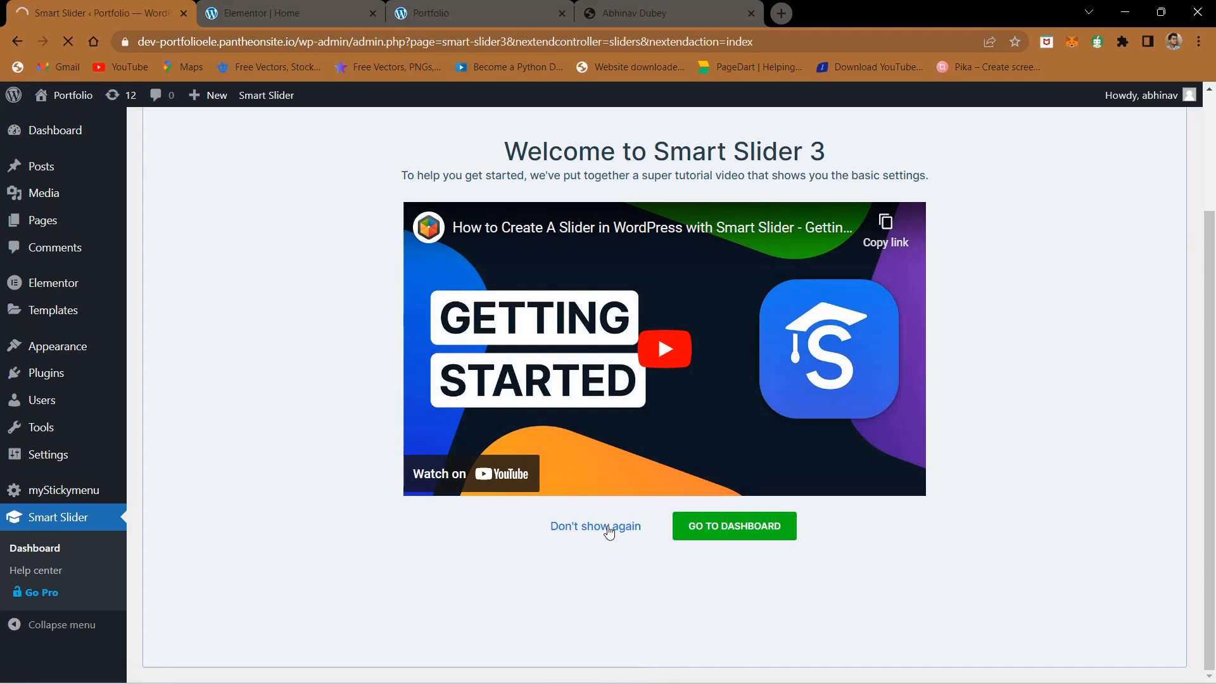
- Start a new Smart Slider project from a template
scroll(725, 407, "down", 1)
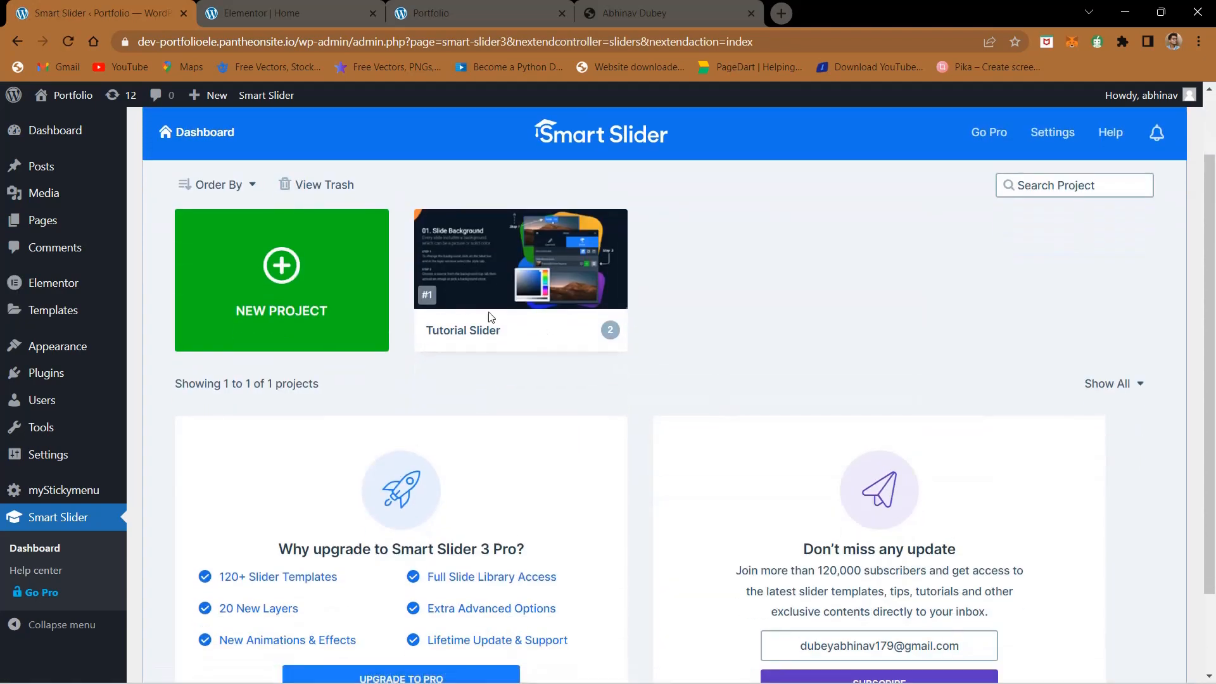
scroll(655, 400, "down", 1)
scroll(654, 402, "up", 2)
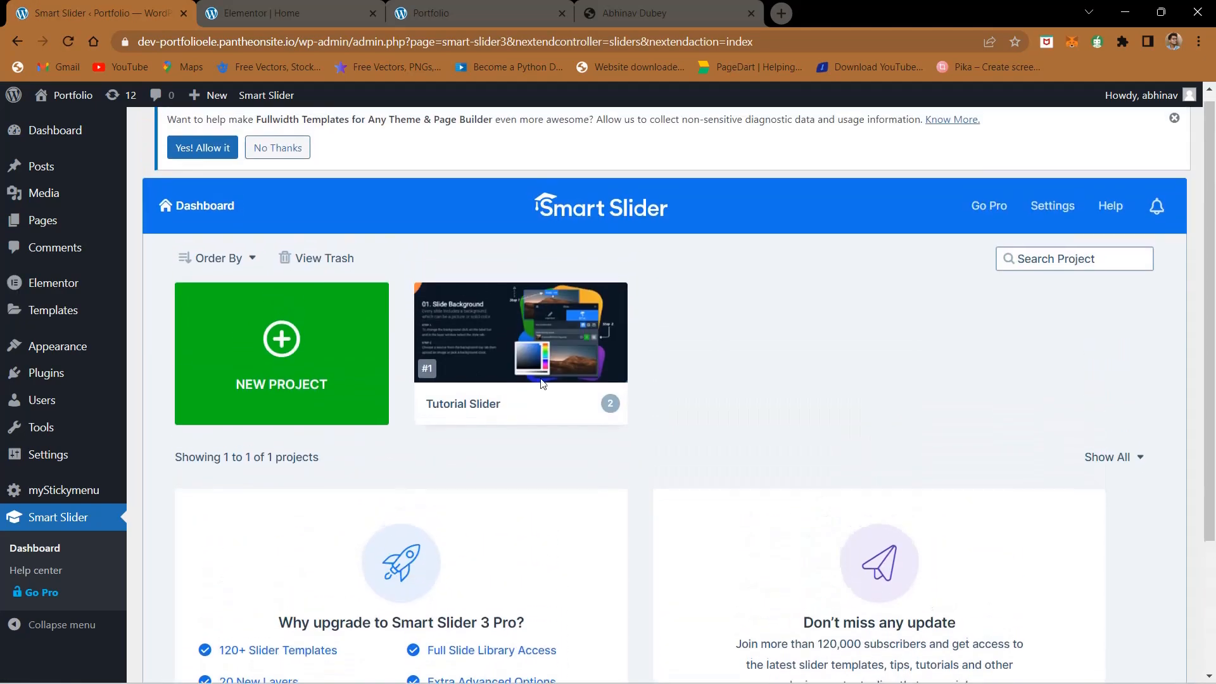
scroll(241, 374, "up", 5)
left_click(353, 335)
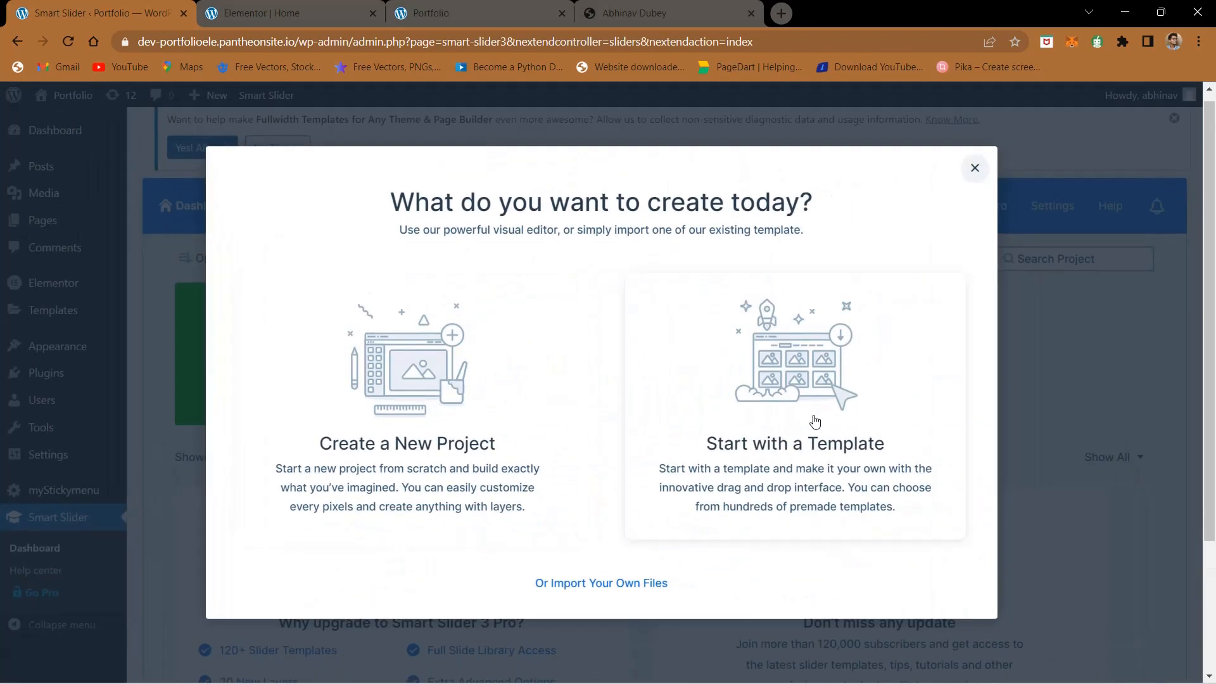
left_click(815, 422)
- Filter the slider template library by price to show only the Free templates
scroll(626, 437, "down", 1)
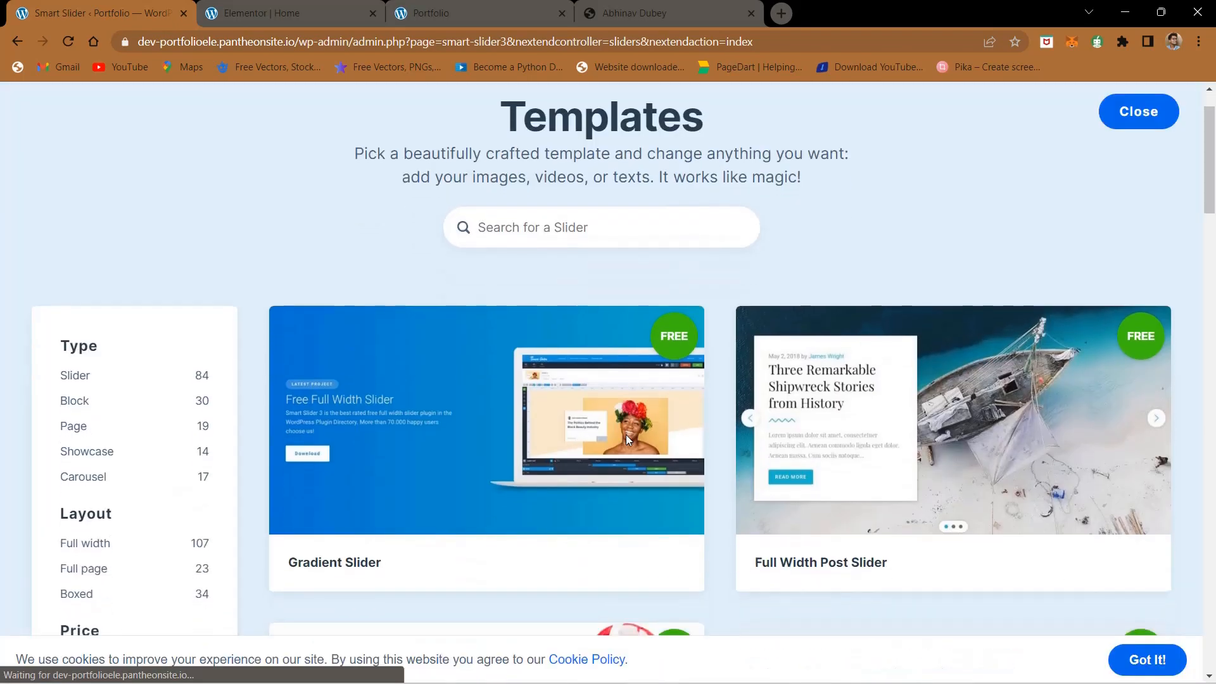
scroll(111, 462, "down", 3)
left_click(66, 481)
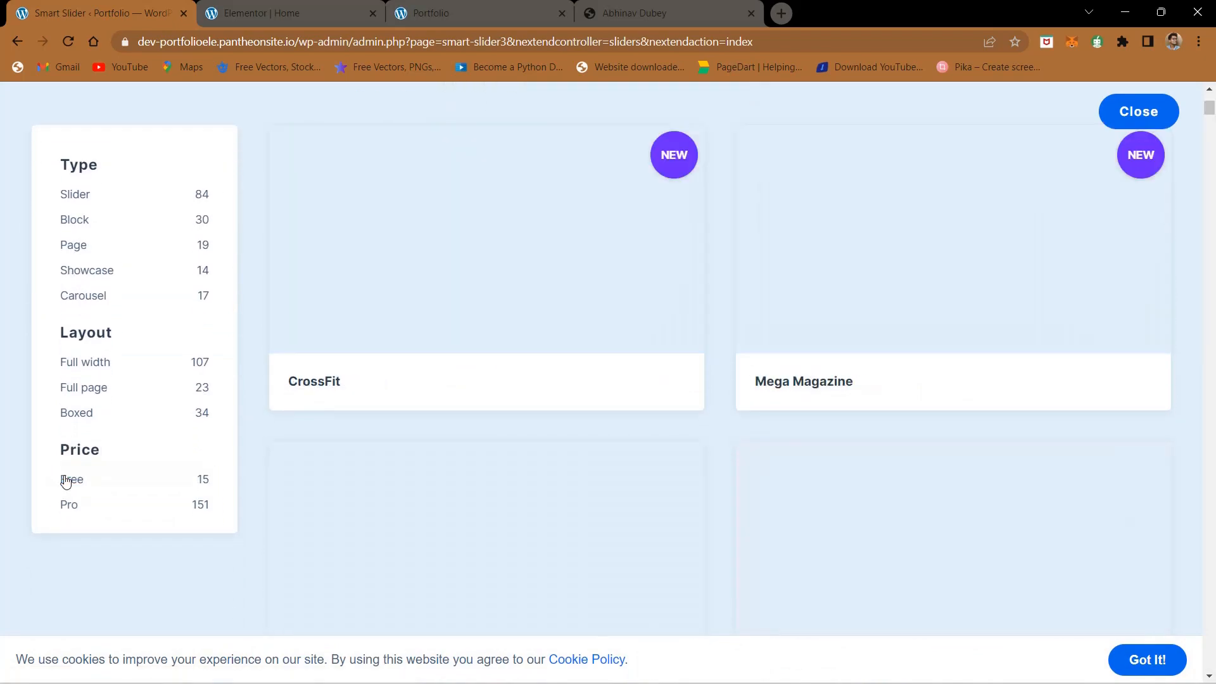
scroll(66, 482, "up", 3)
left_click(123, 508)
scroll(122, 508, "down", 3)
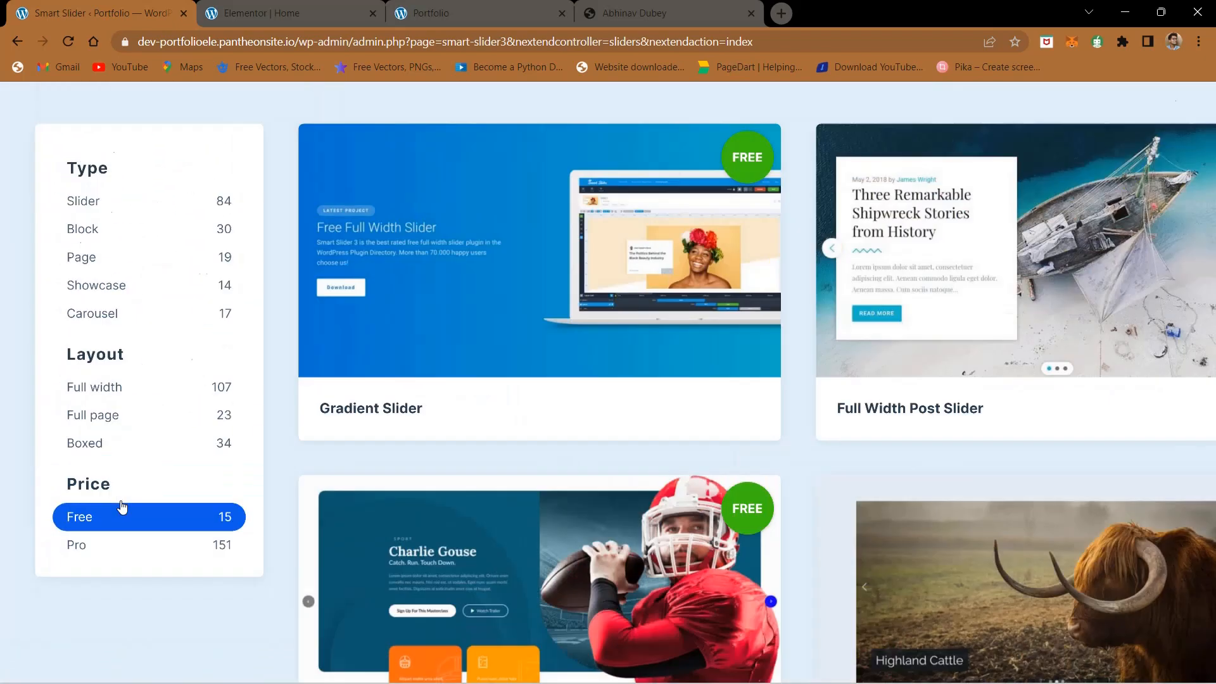
- Browse the free templates and import Full Width Post Slider, dismissing the community subscription prompt
scroll(724, 166, "up", 4)
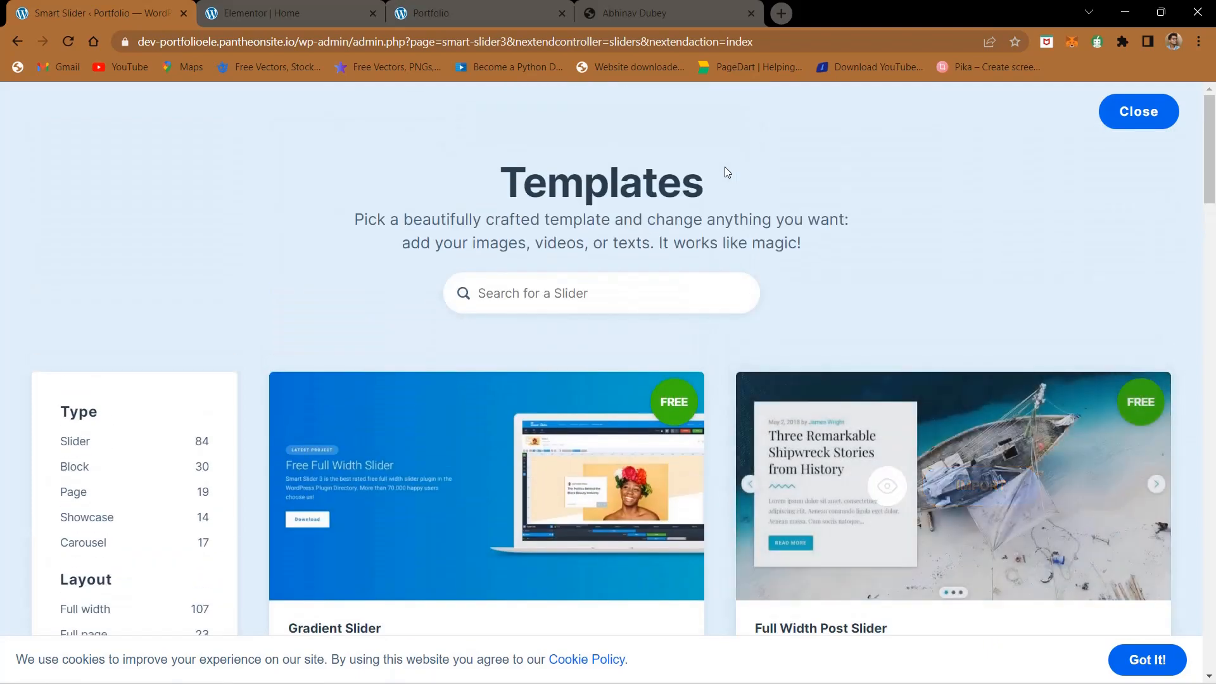
scroll(724, 166, "down", 20)
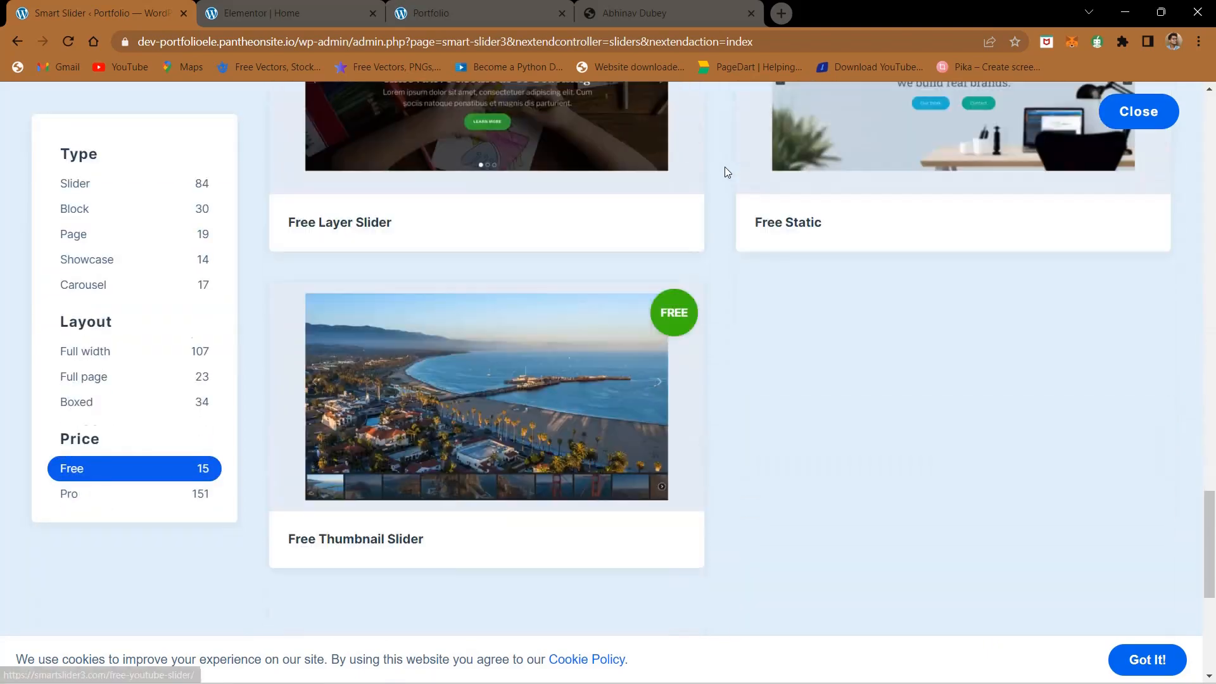
scroll(724, 166, "down", 5)
scroll(724, 166, "up", 15)
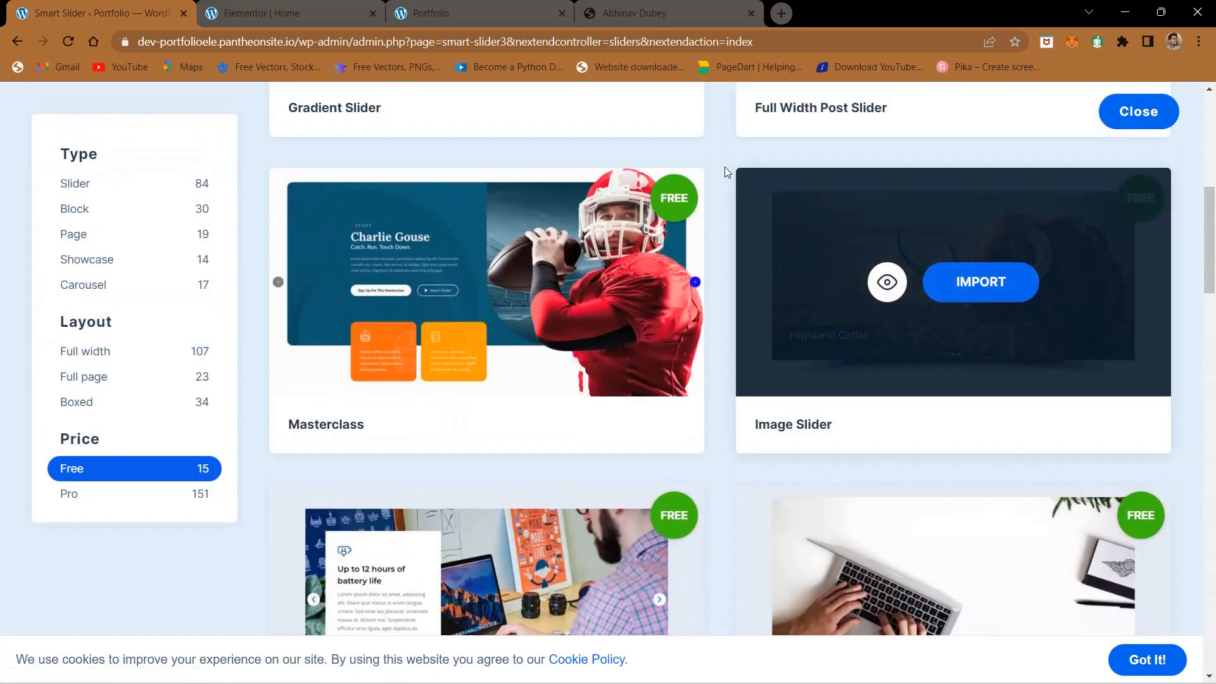
scroll(724, 166, "up", 4)
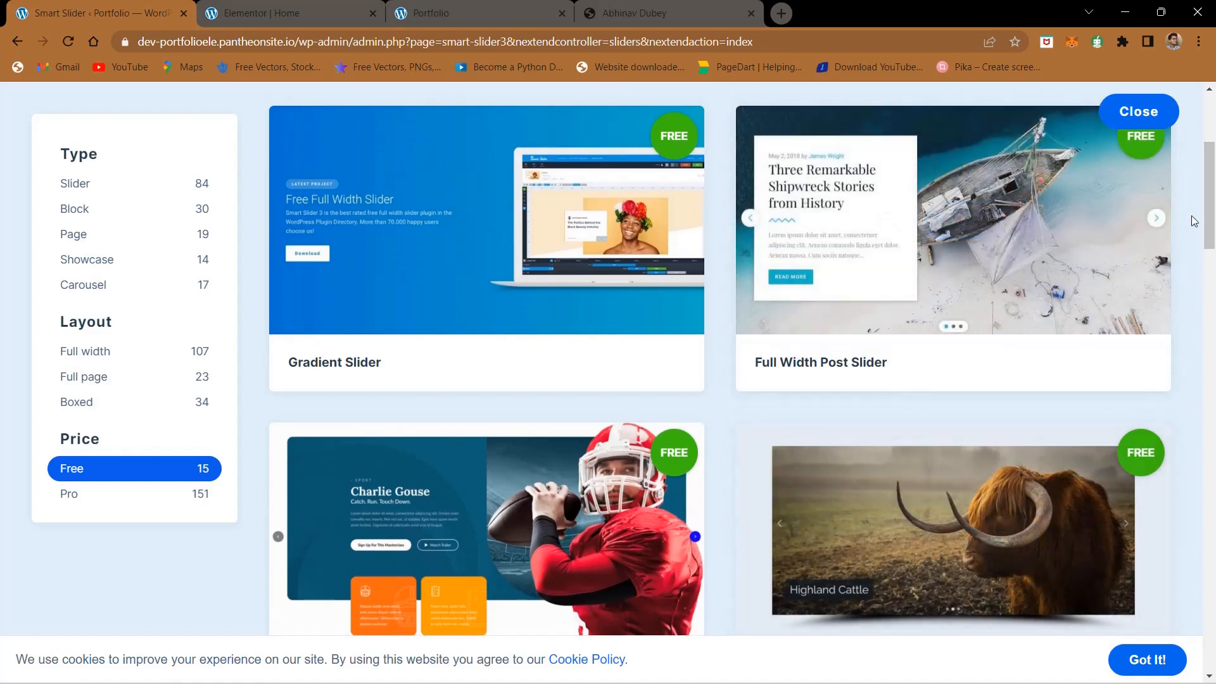
mouse_move(1055, 269)
scroll(1055, 269, "up", 5)
scroll(1055, 269, "right", 3)
scroll(1055, 268, "up", 2)
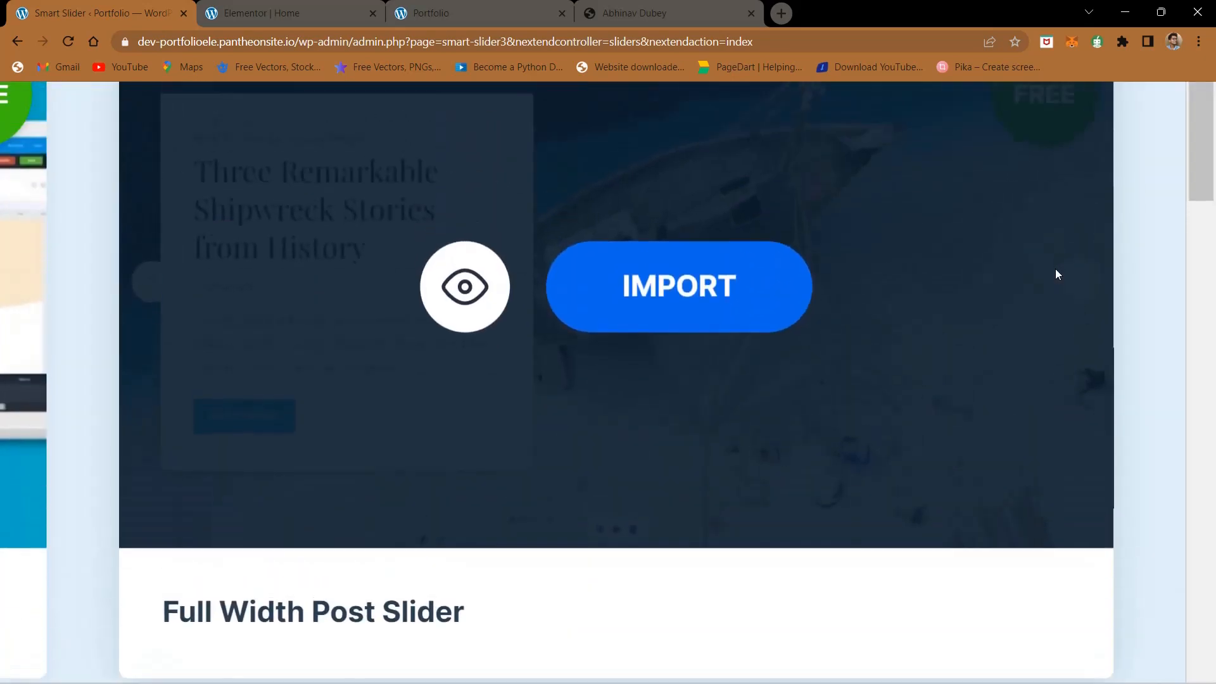
scroll(1055, 269, "up", 1)
scroll(1055, 268, "down", 3)
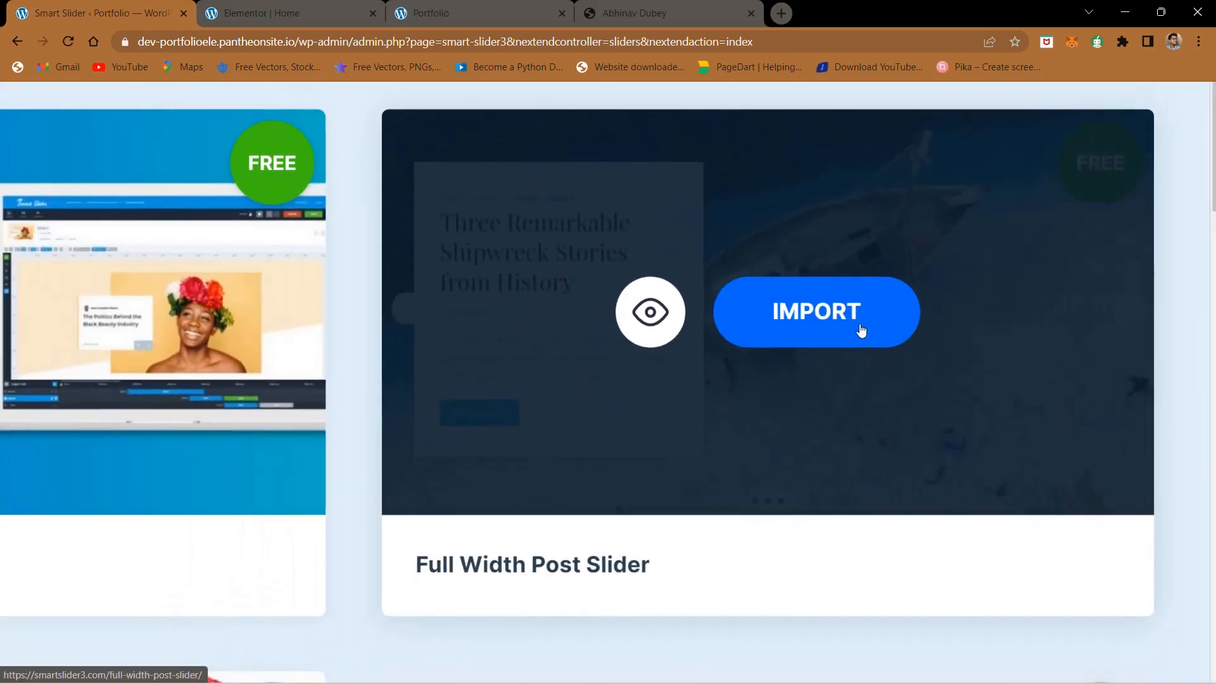
left_click(861, 330)
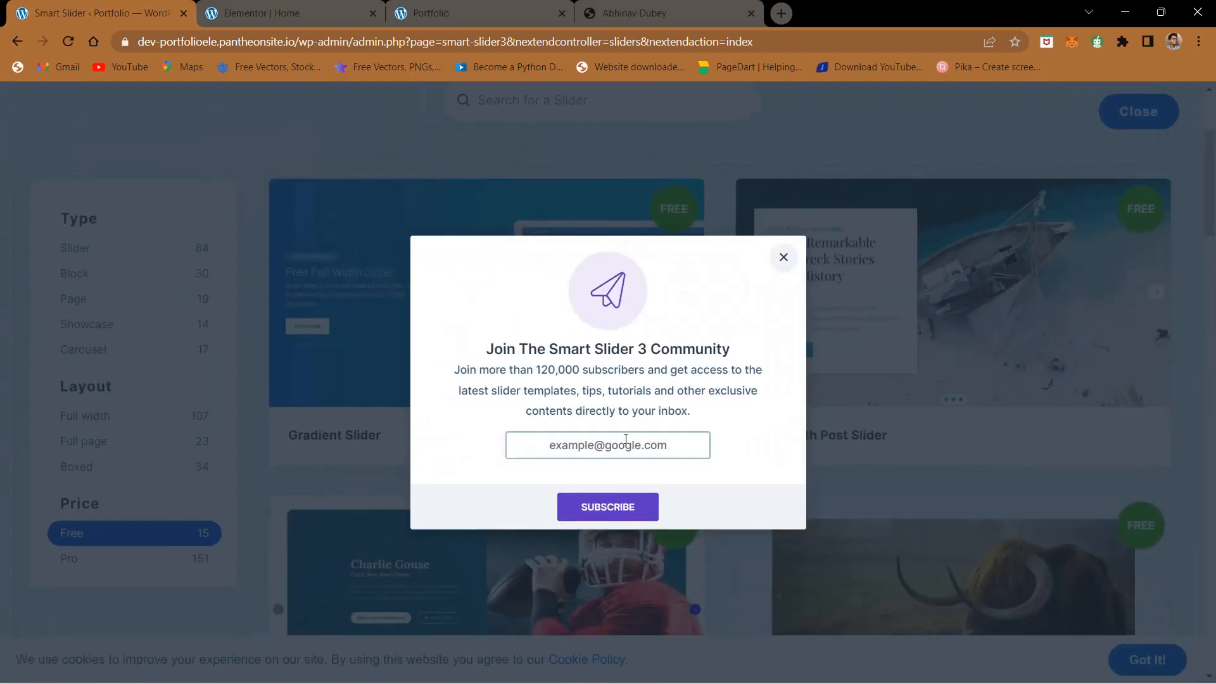
left_click(784, 257)
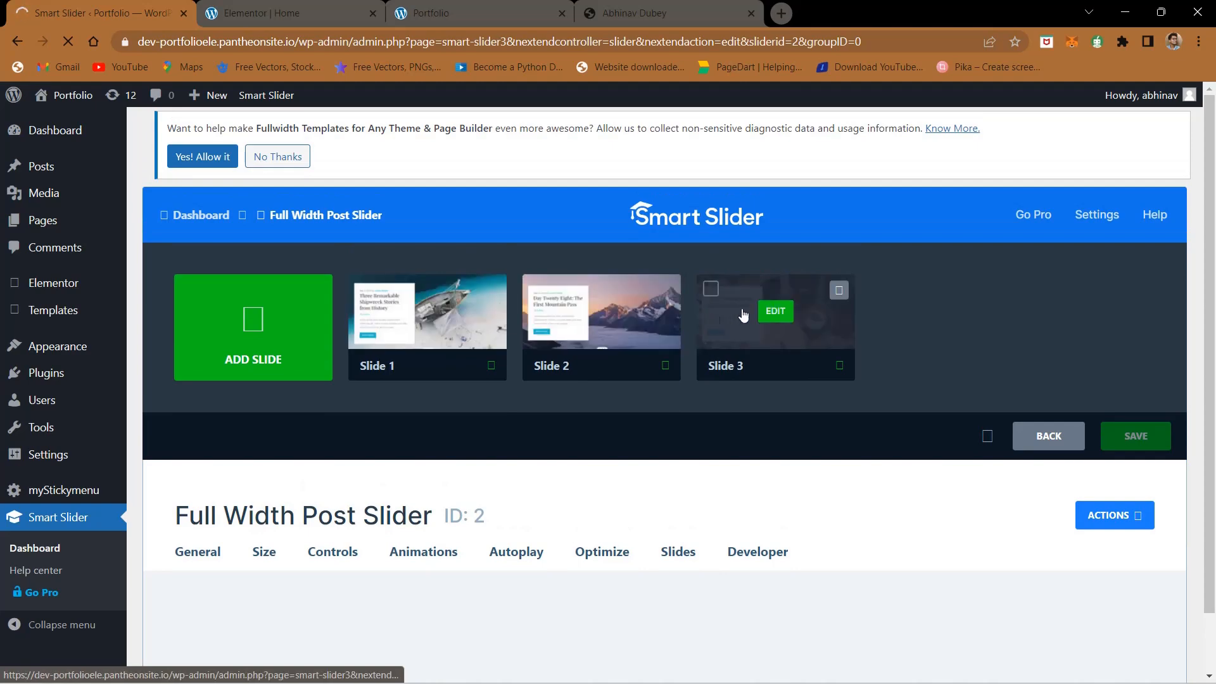
- Delete Slide 3 from the Full Width Post Slider project and confirm the deletion
left_click(837, 291)
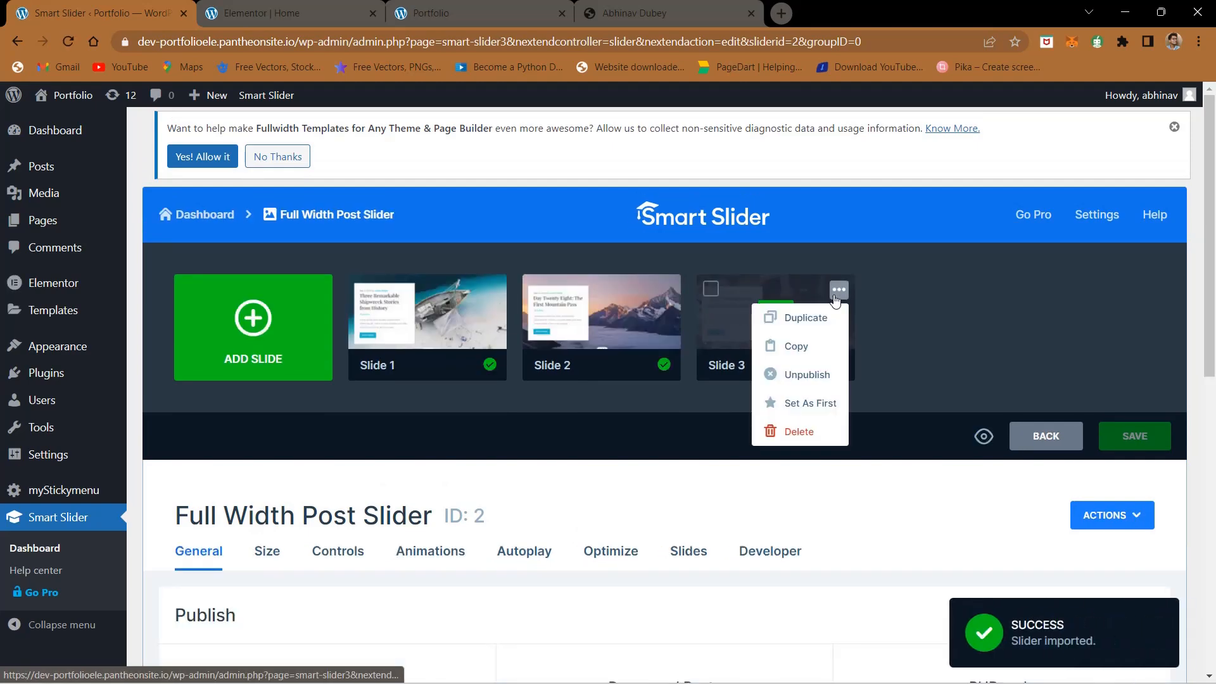
left_click(801, 431)
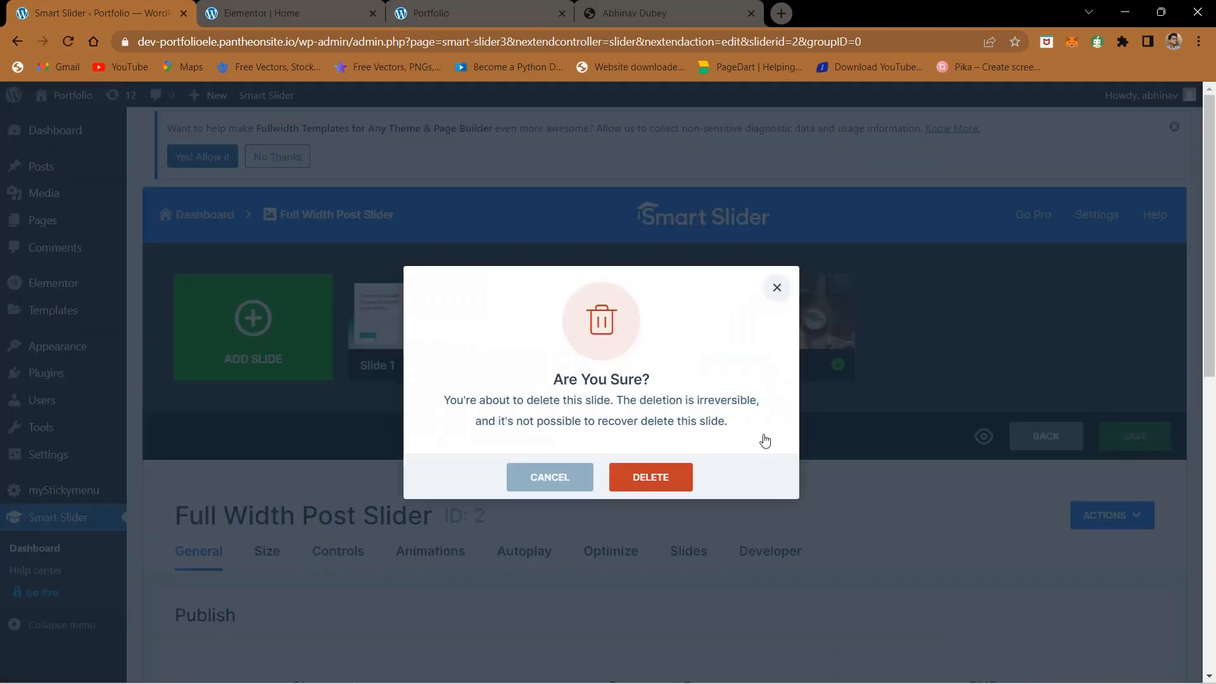
left_click(670, 483)
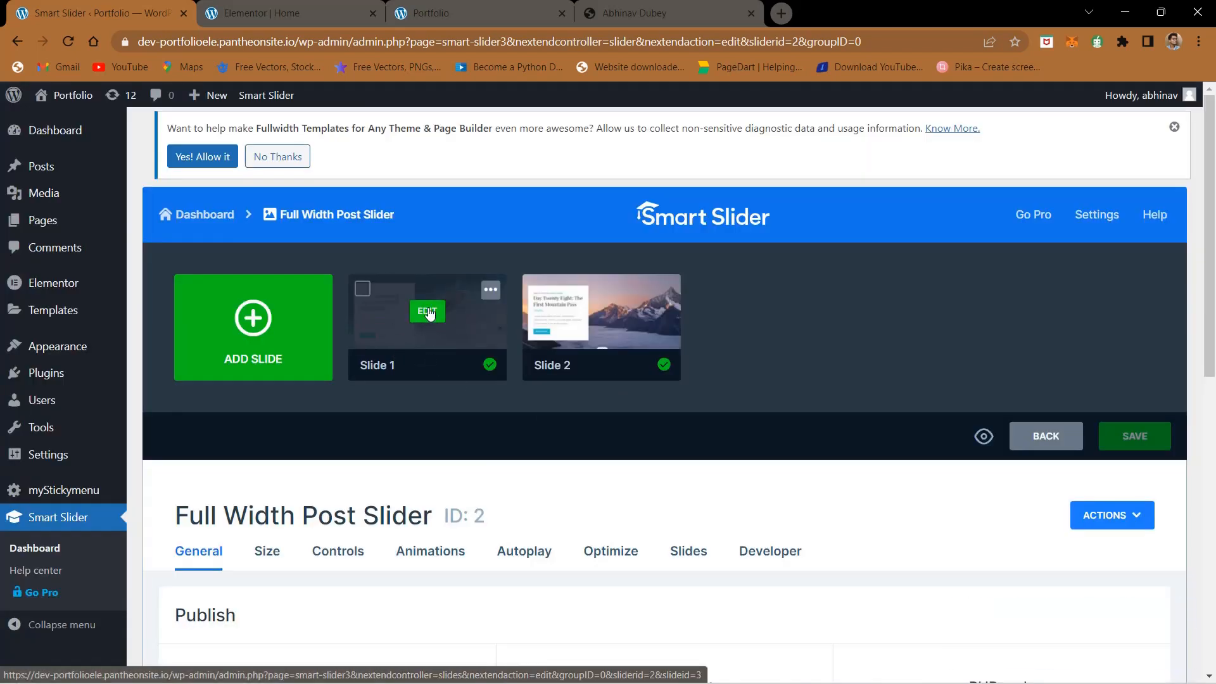
- Open Slide 1 for editing and, through its slide background image picker, upload Screenshot 2023-01-18 193603.jpg from Downloads to the media library
left_click(428, 312)
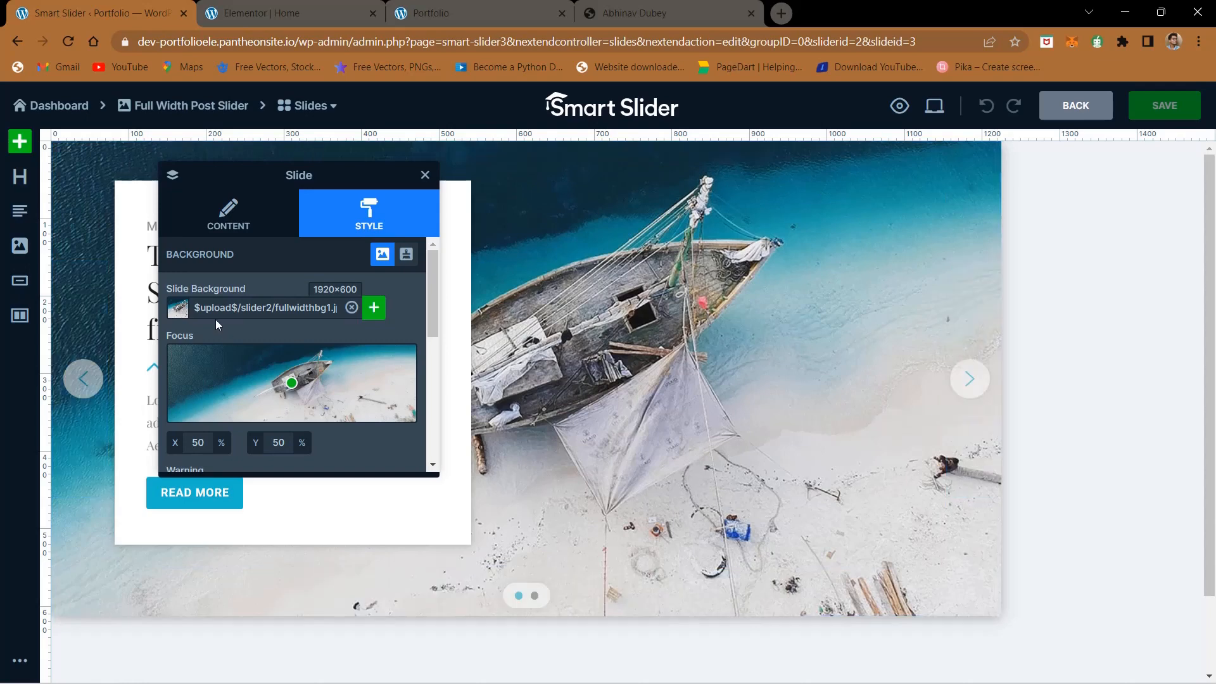
left_click(374, 307)
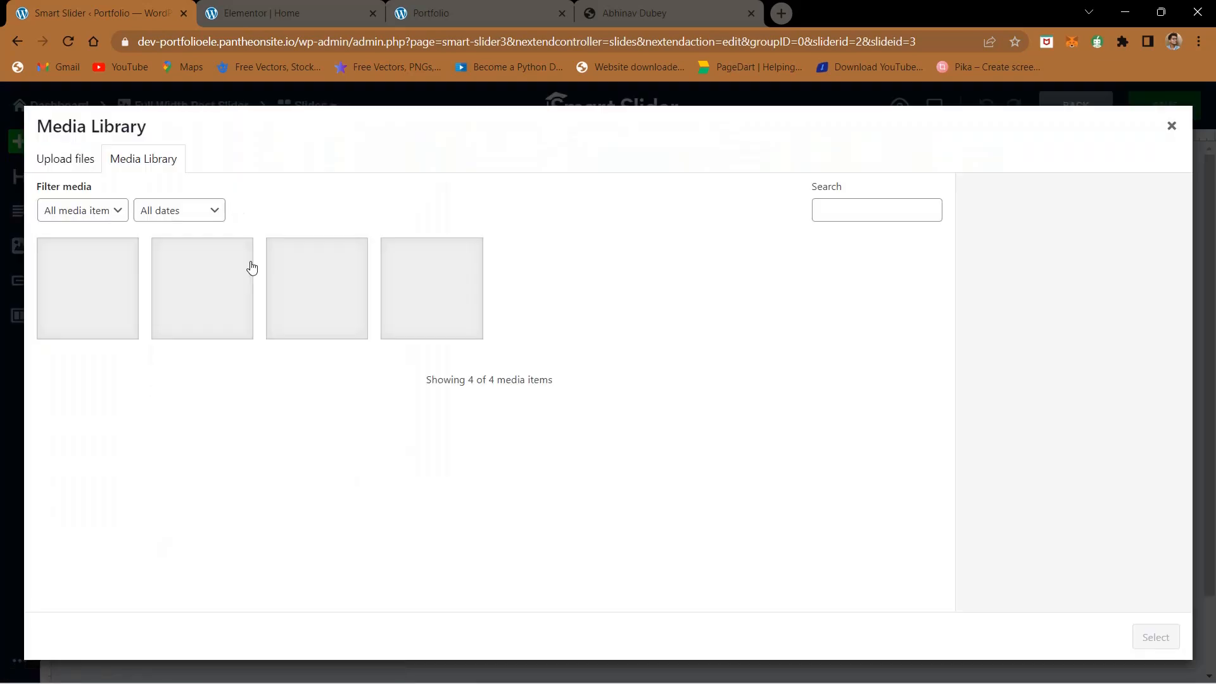
left_click(87, 164)
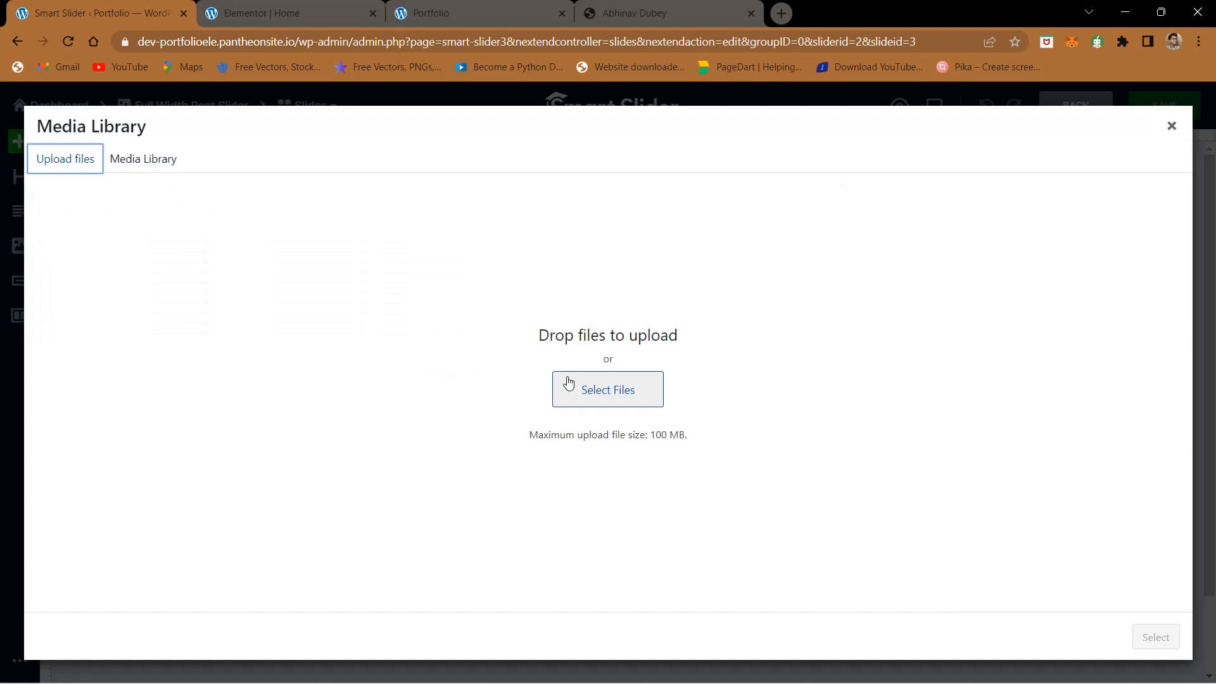
left_click(568, 384)
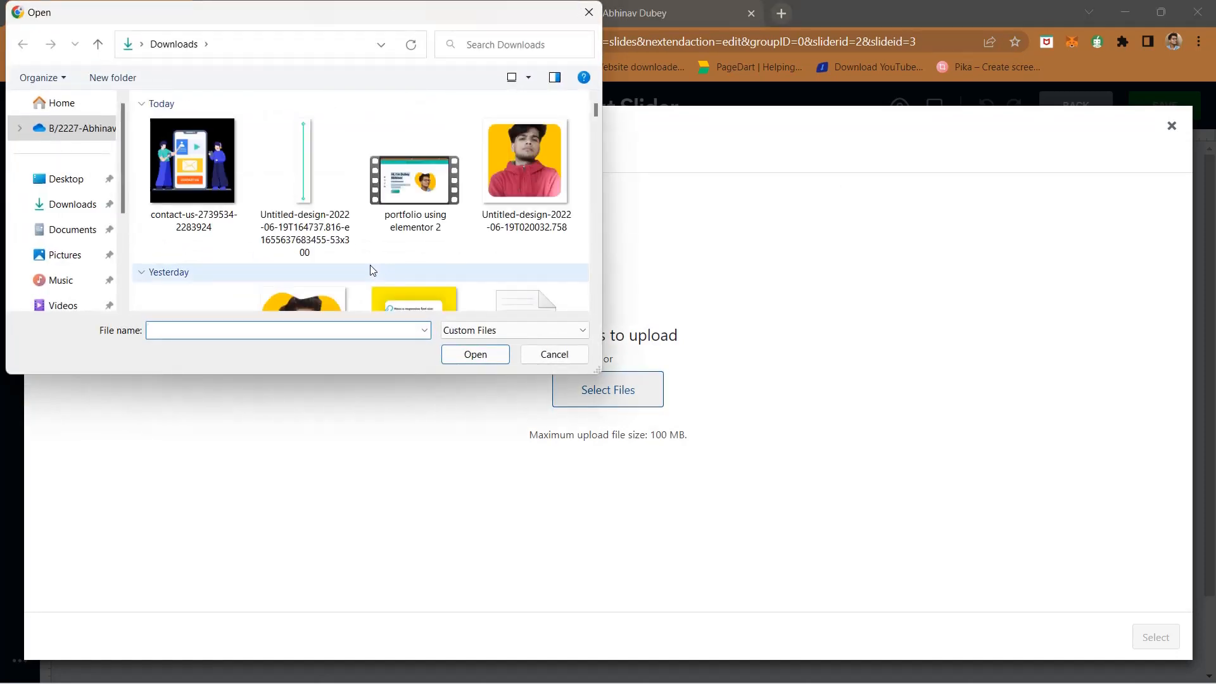
scroll(373, 270, "down", 20)
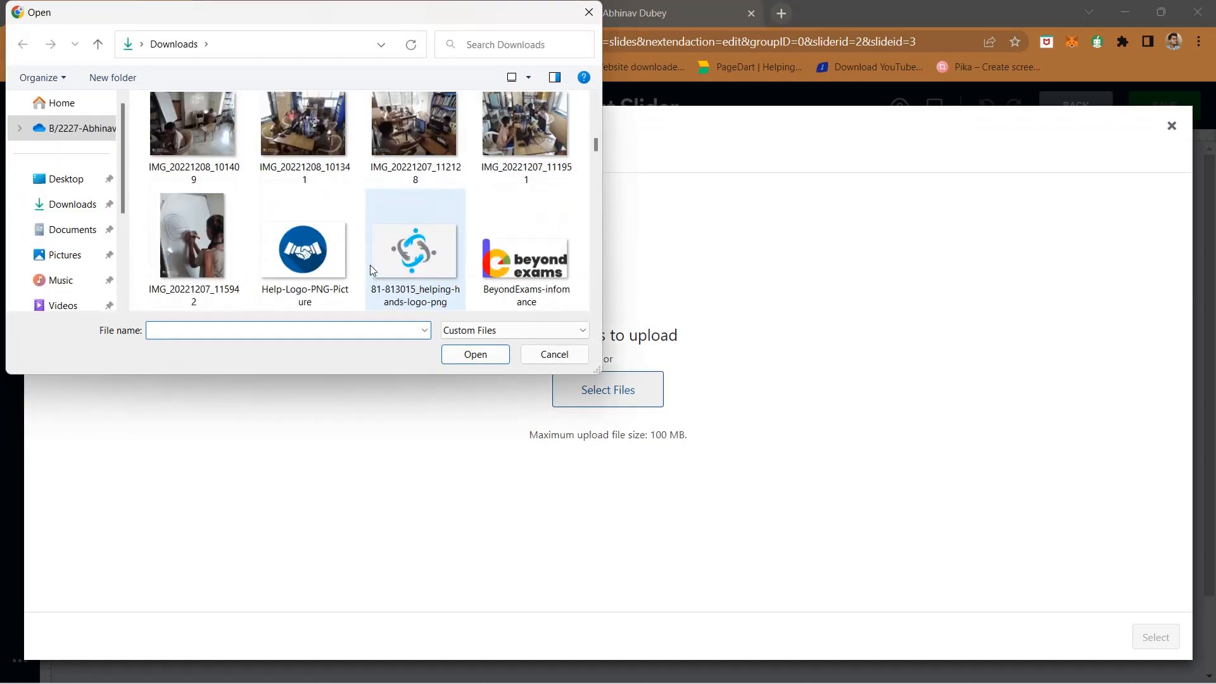
scroll(370, 264, "up", 15)
scroll(370, 265, "down", 3)
scroll(370, 264, "up", 3)
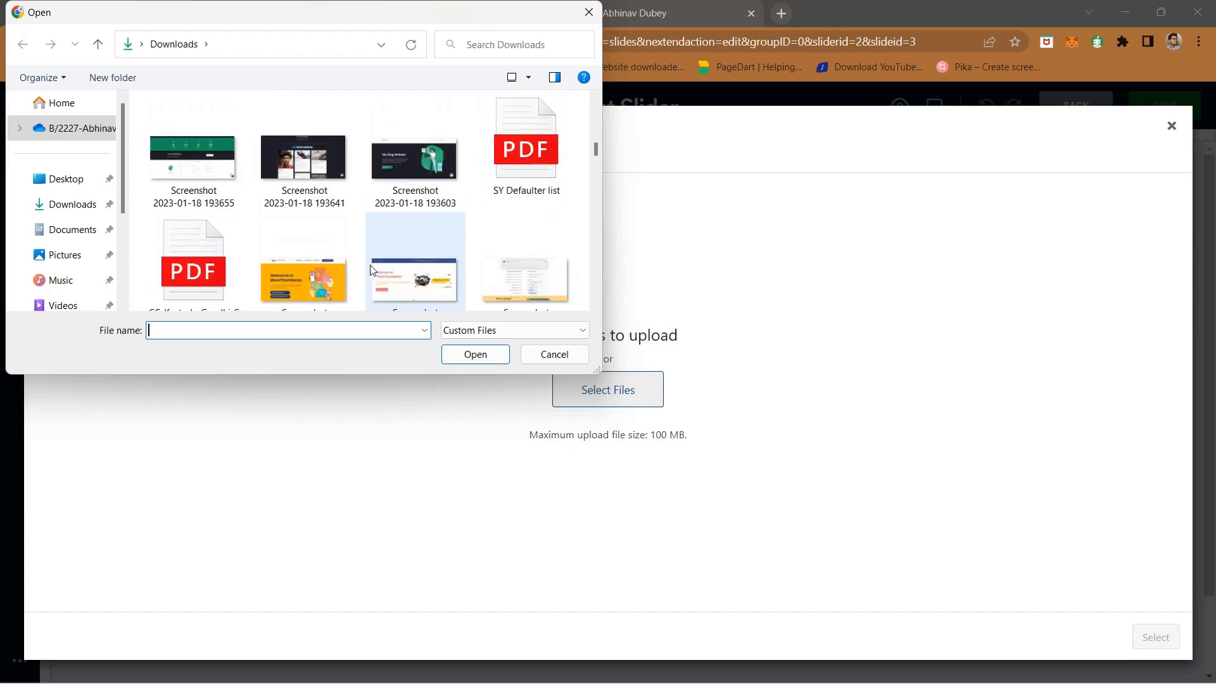
left_click(394, 212)
left_click(475, 355)
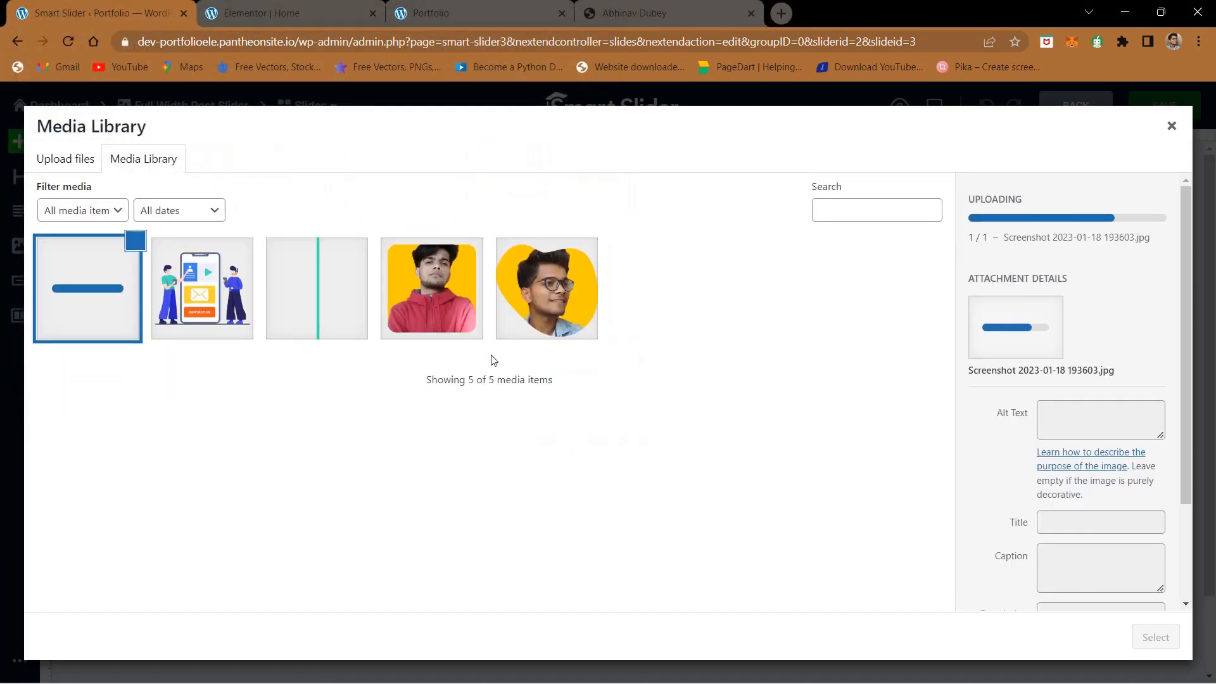
left_click(72, 173)
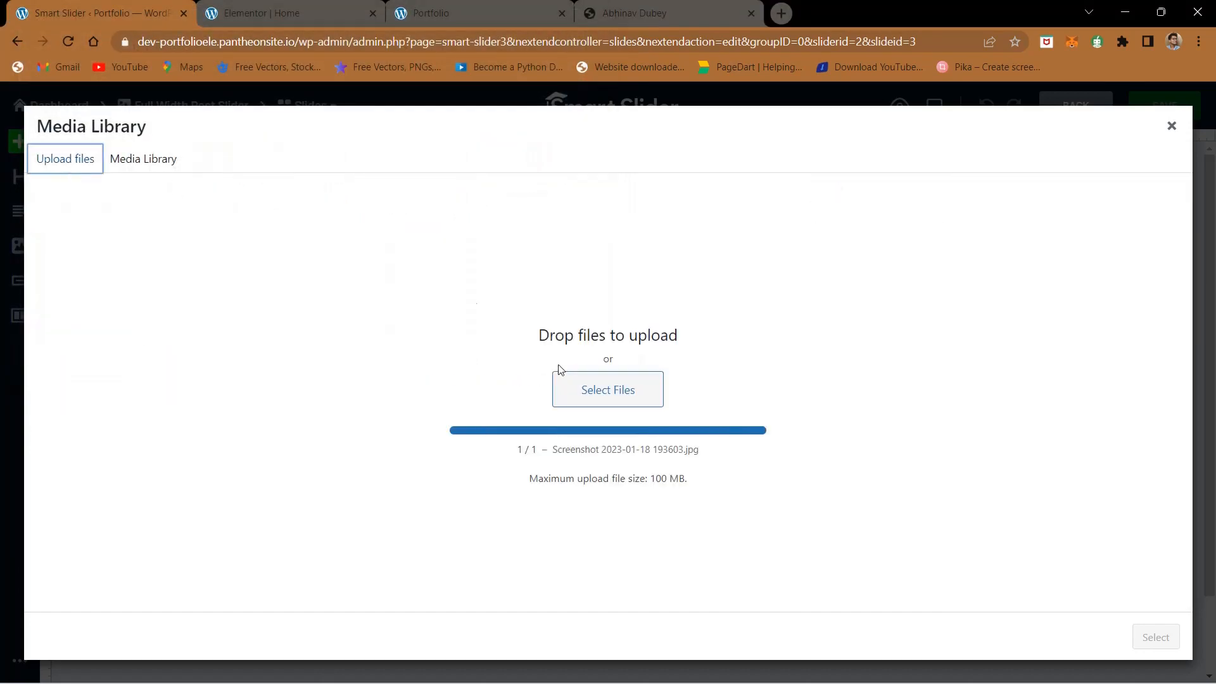
left_click(593, 392)
scroll(358, 254, "down", 6)
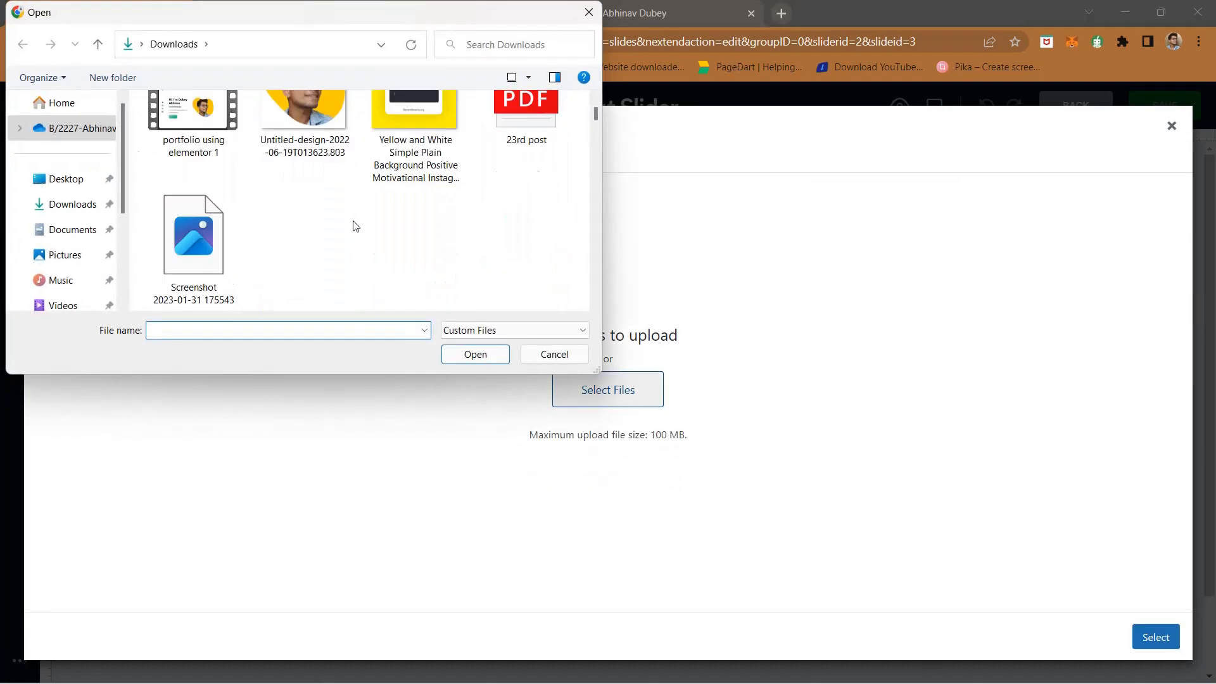
scroll(356, 226, "down", 10)
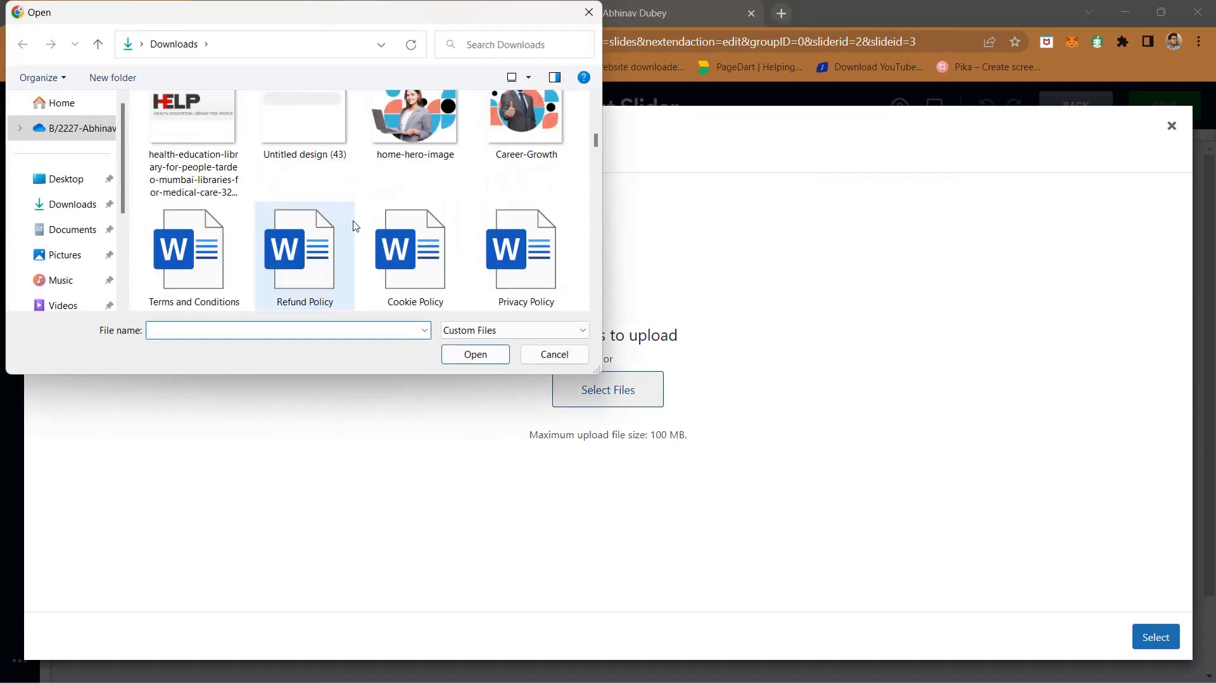
scroll(356, 226, "down", 3)
scroll(355, 226, "up", 5)
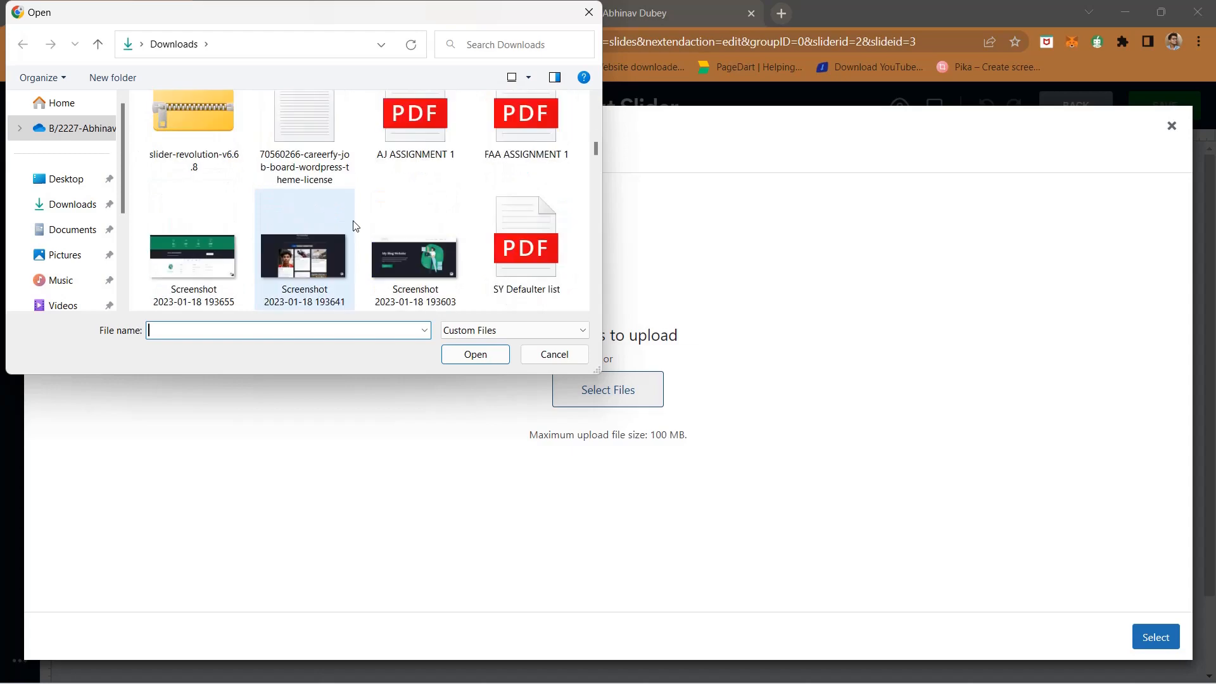
scroll(356, 226, "down", 2)
scroll(356, 226, "up", 2)
scroll(356, 226, "down", 1)
left_click(322, 258)
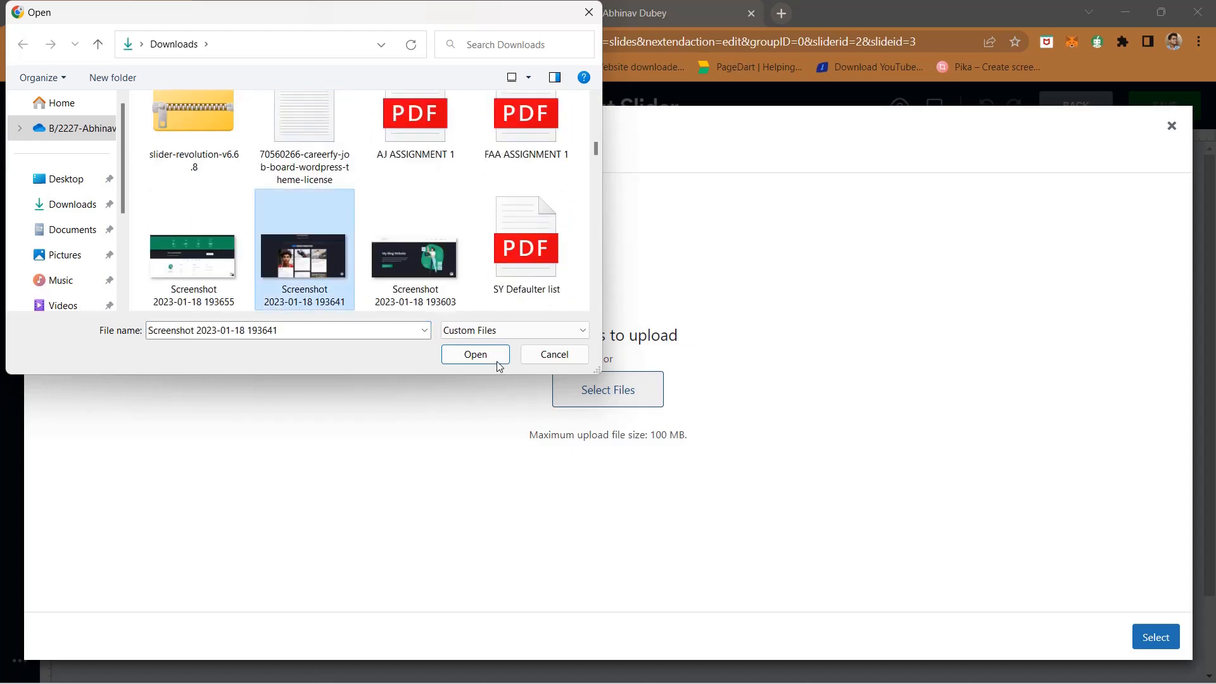
left_click(498, 356)
- Set the 193603 screenshot as Slide 1's background image and look over the background's Fill Mode options
left_click(161, 323)
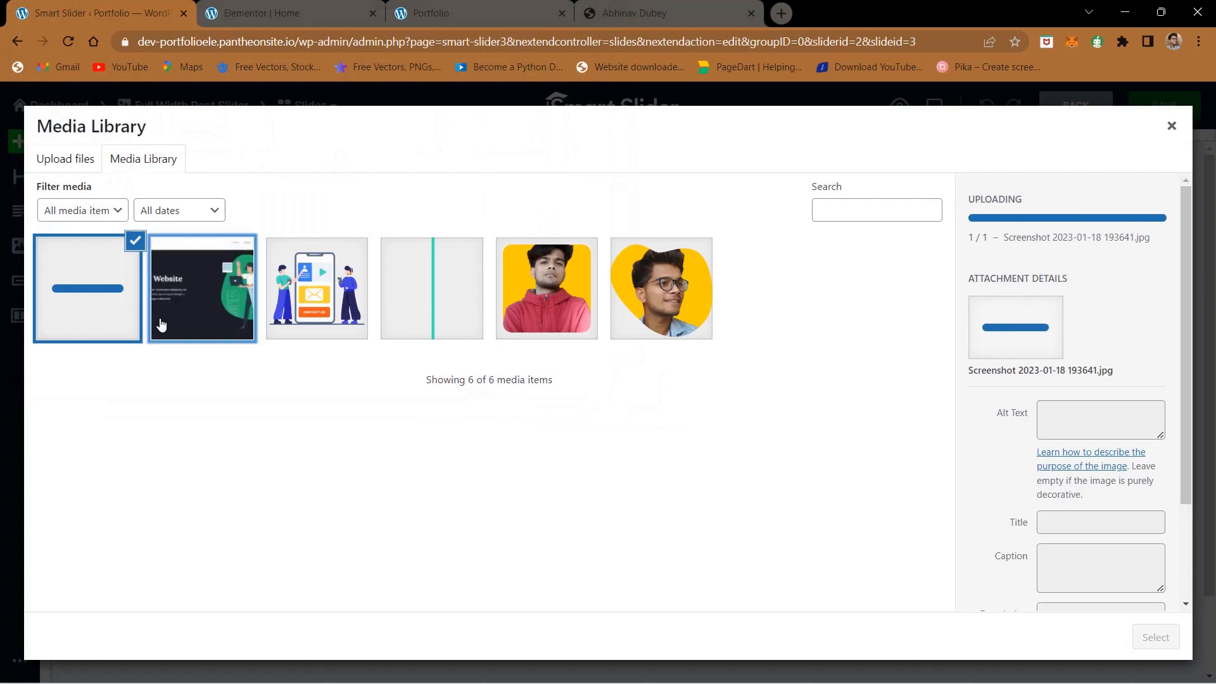
left_click(1155, 639)
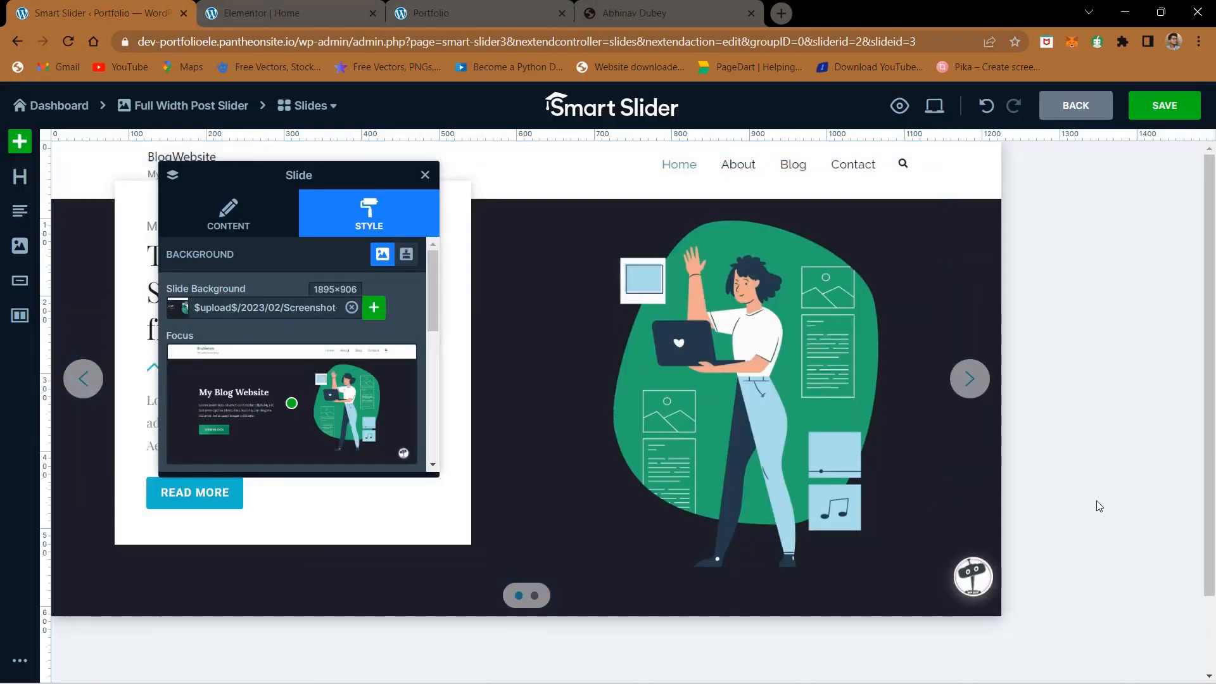
scroll(259, 330, "down", 4)
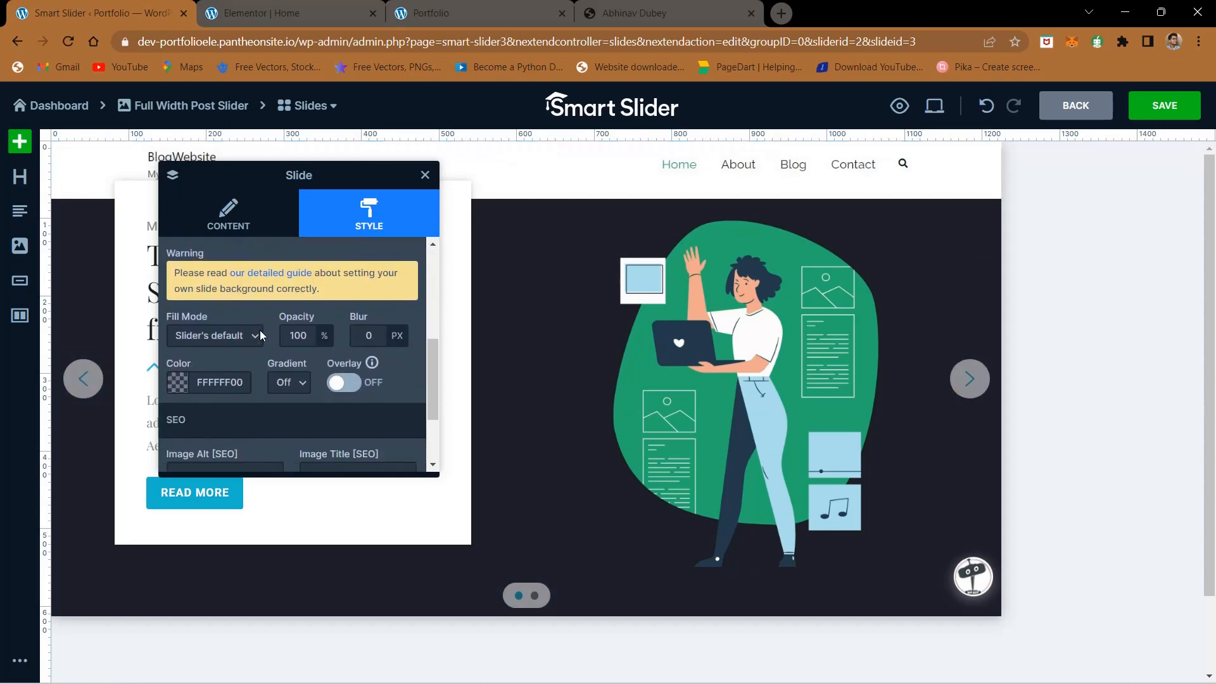
scroll(260, 335, "down", 2)
scroll(260, 335, "up", 2)
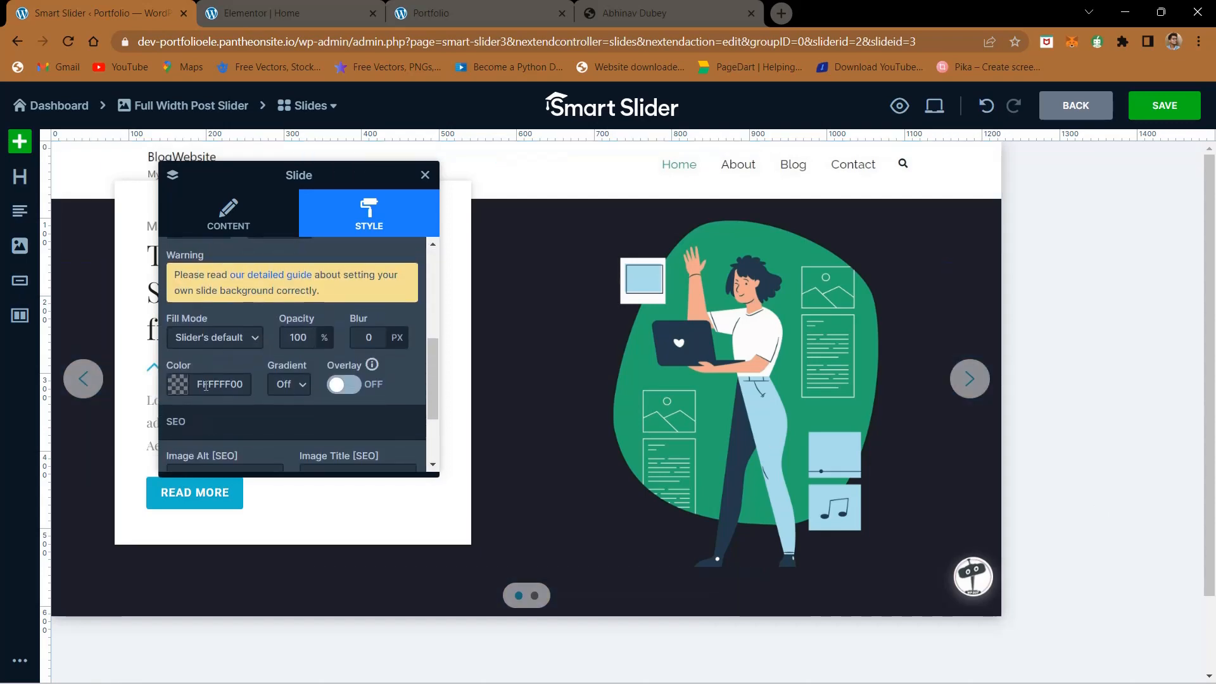
left_click(230, 344)
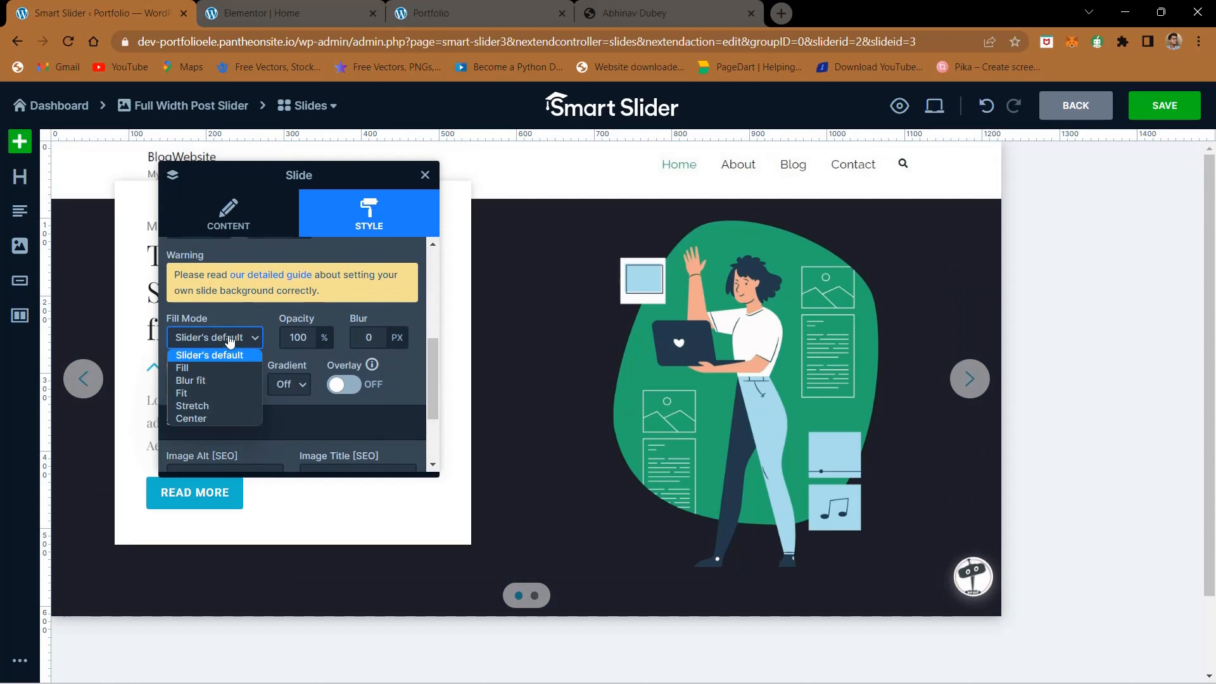
left_click(239, 316)
scroll(240, 317, "down", 2)
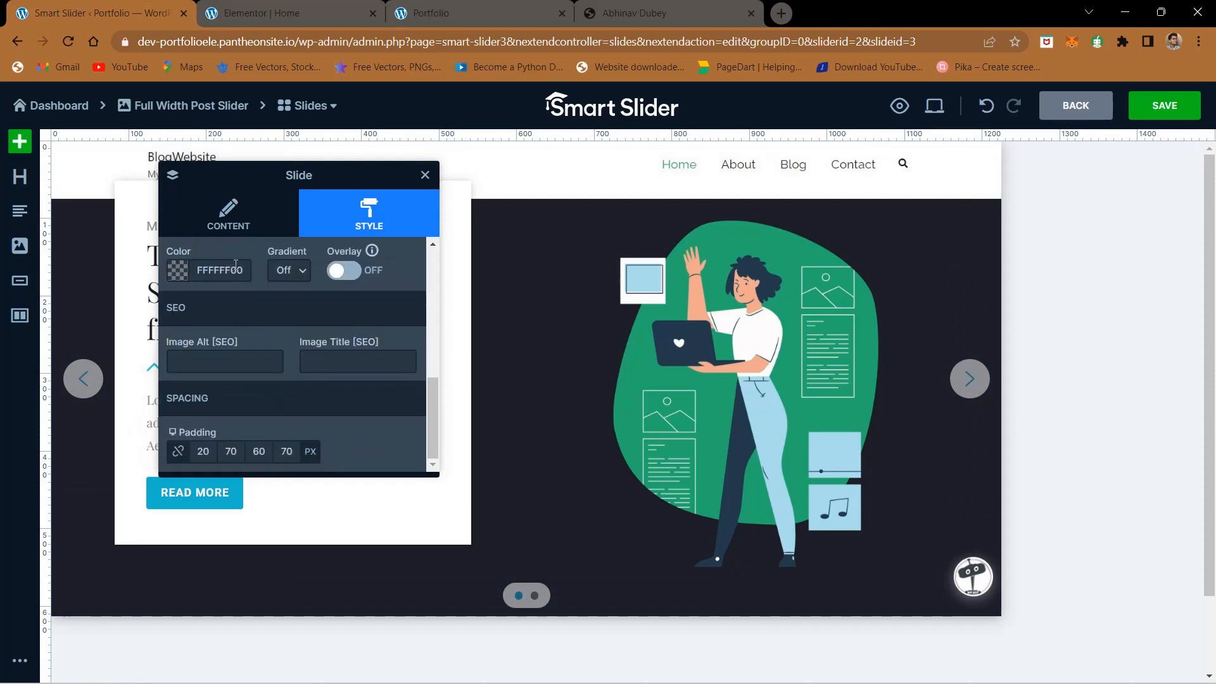
- Replace Slide 1's thumbnail with Screenshot-2023-01-18-193603.jpg from the media library
left_click(221, 211)
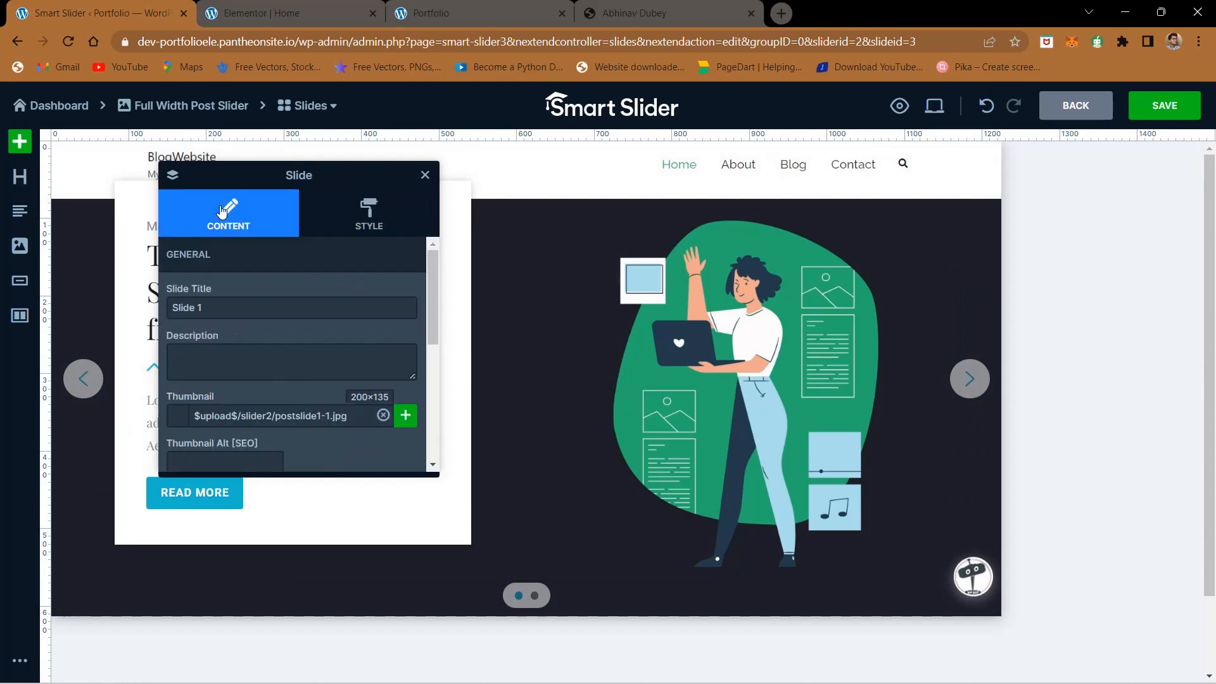
double_click(208, 304)
left_click(227, 333)
scroll(231, 354, "down", 2)
scroll(329, 333, "down", 2)
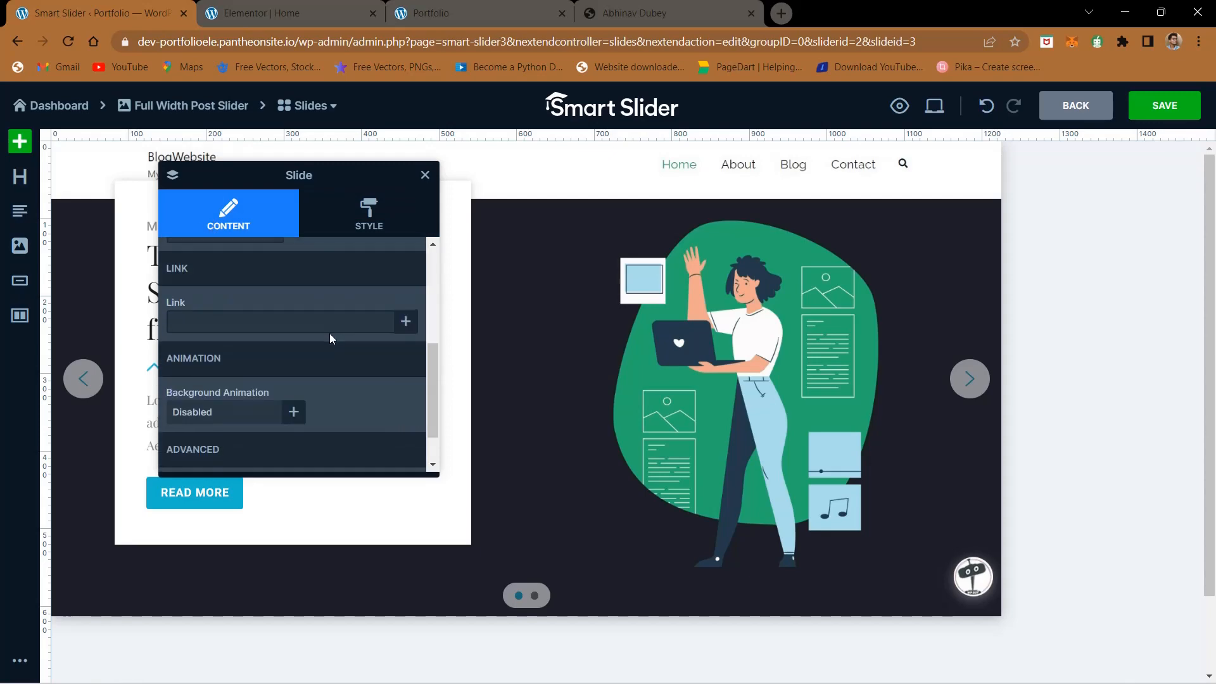
scroll(348, 379, "up", 3)
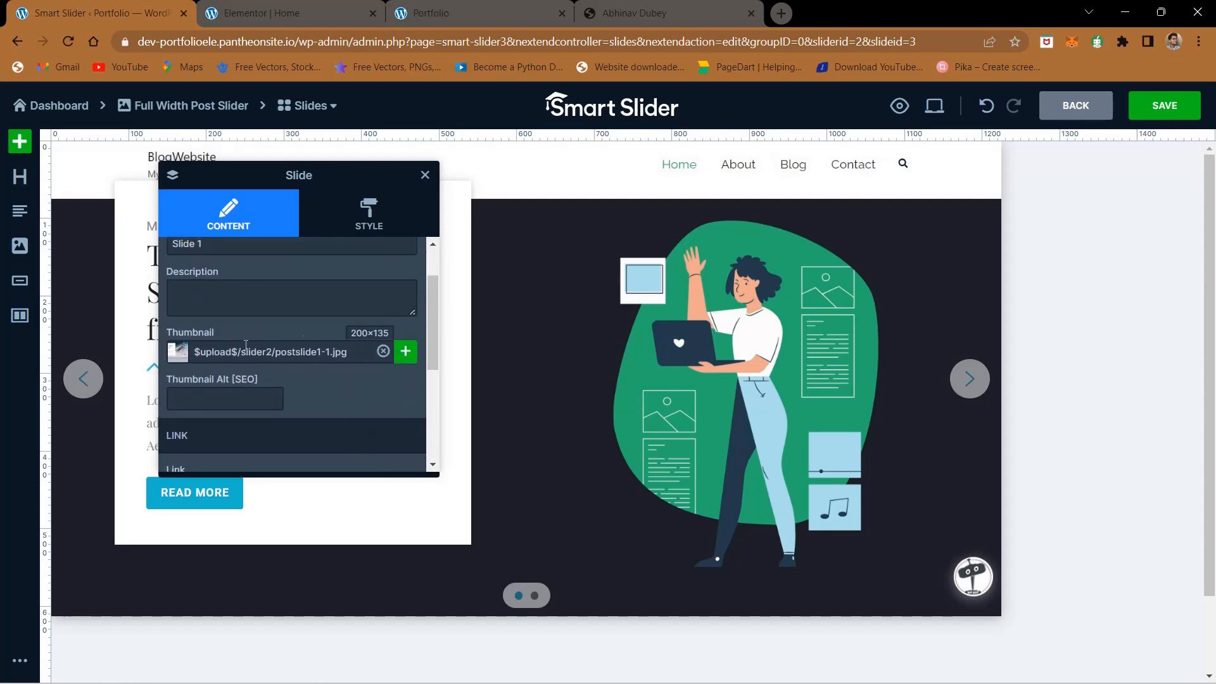
left_click(406, 352)
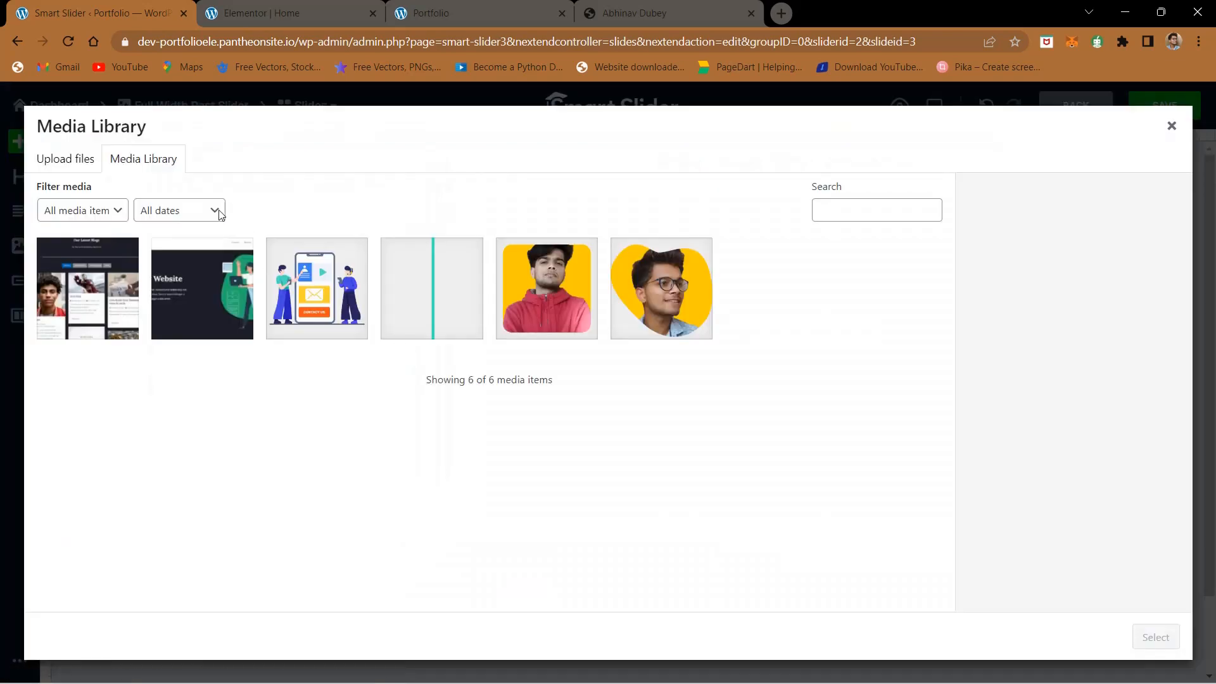
left_click(173, 279)
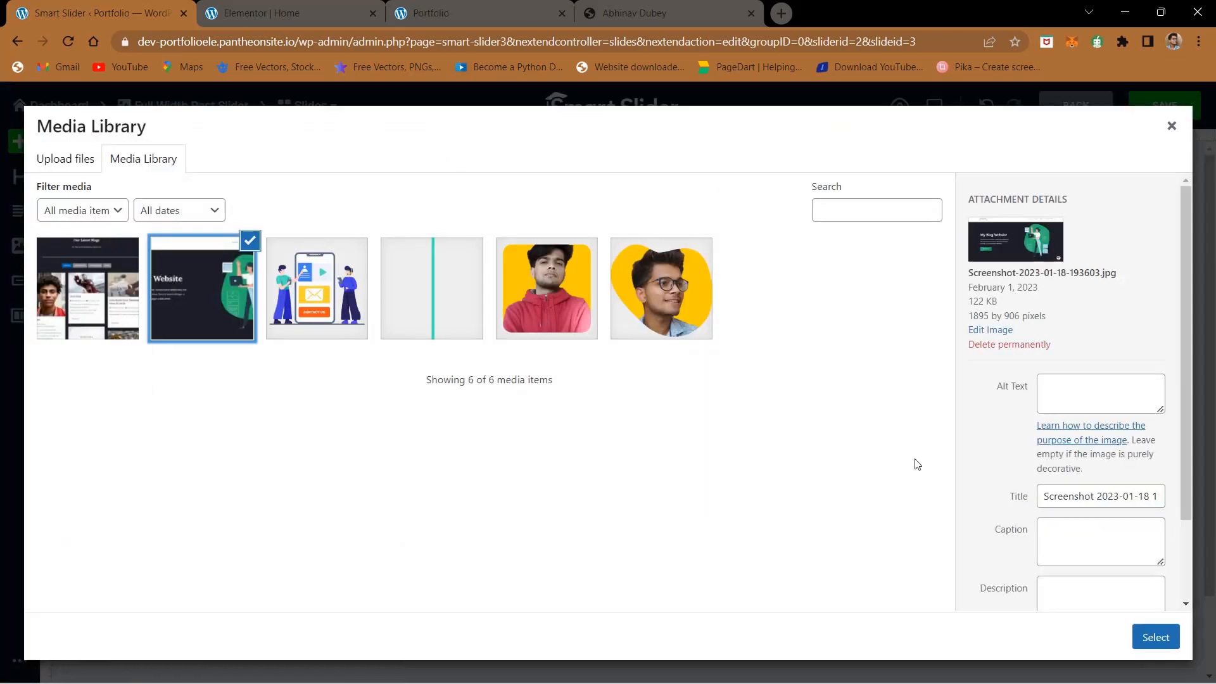
left_click(1144, 638)
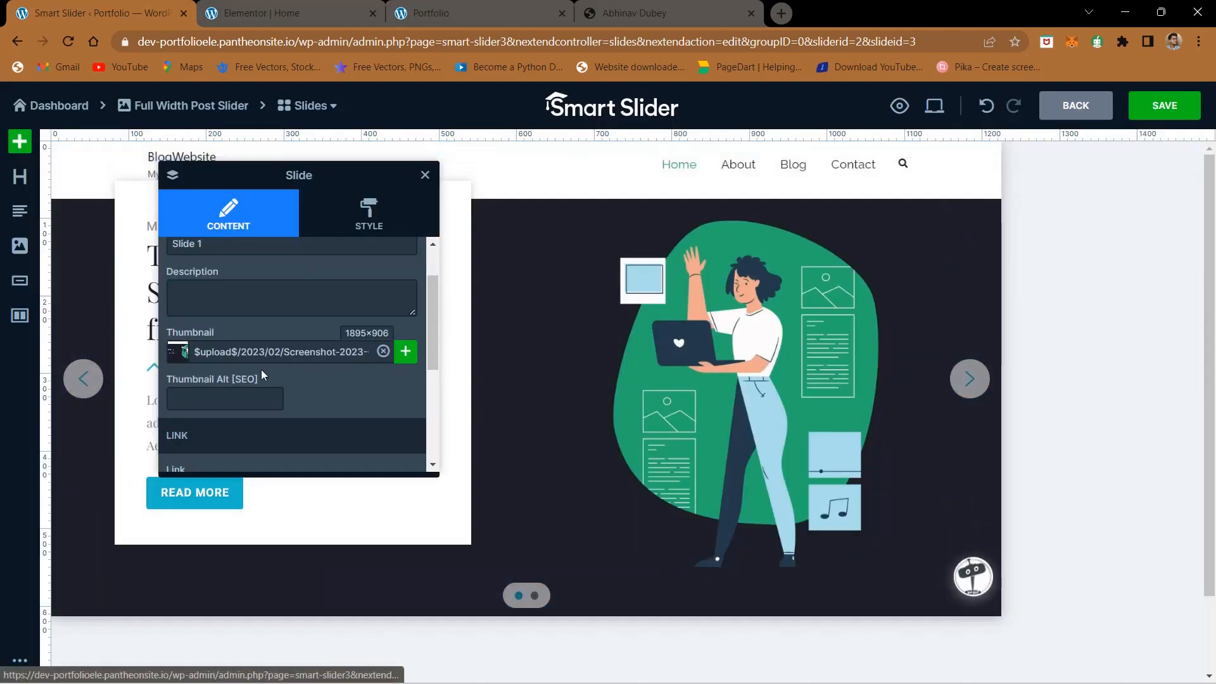
- Move the Slide settings window off the white text card and make its Link field ready for entry
scroll(263, 380, "down", 5)
scroll(271, 413, "up", 1)
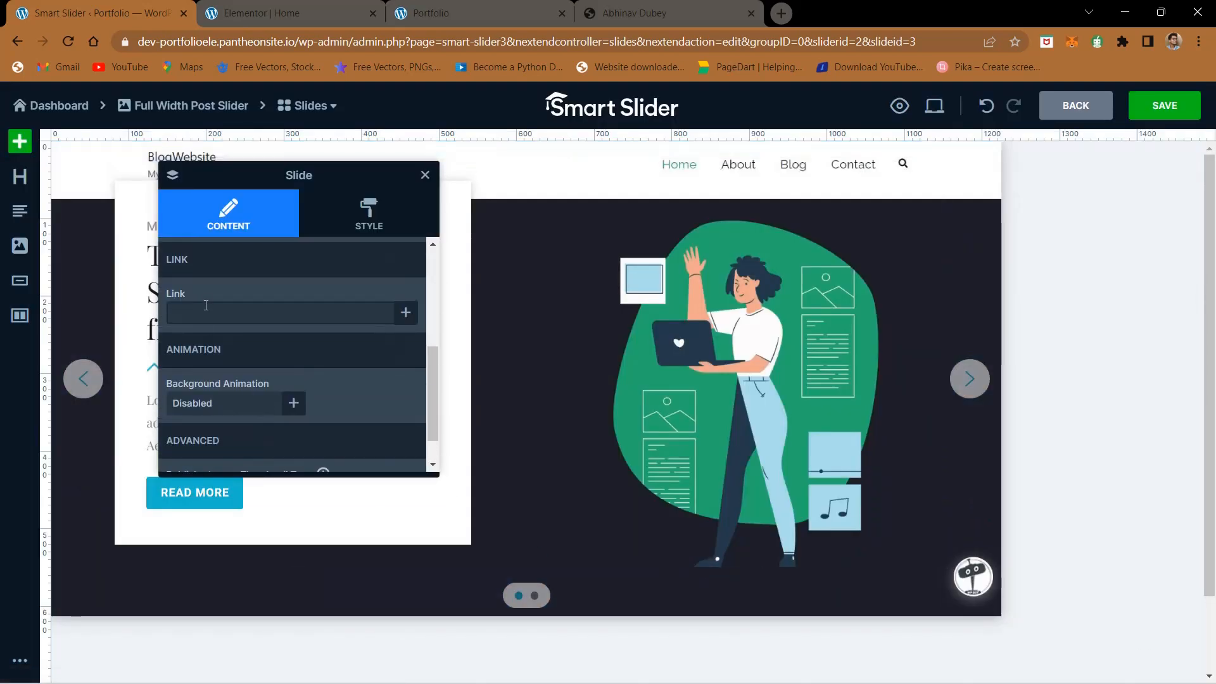
left_click(207, 307)
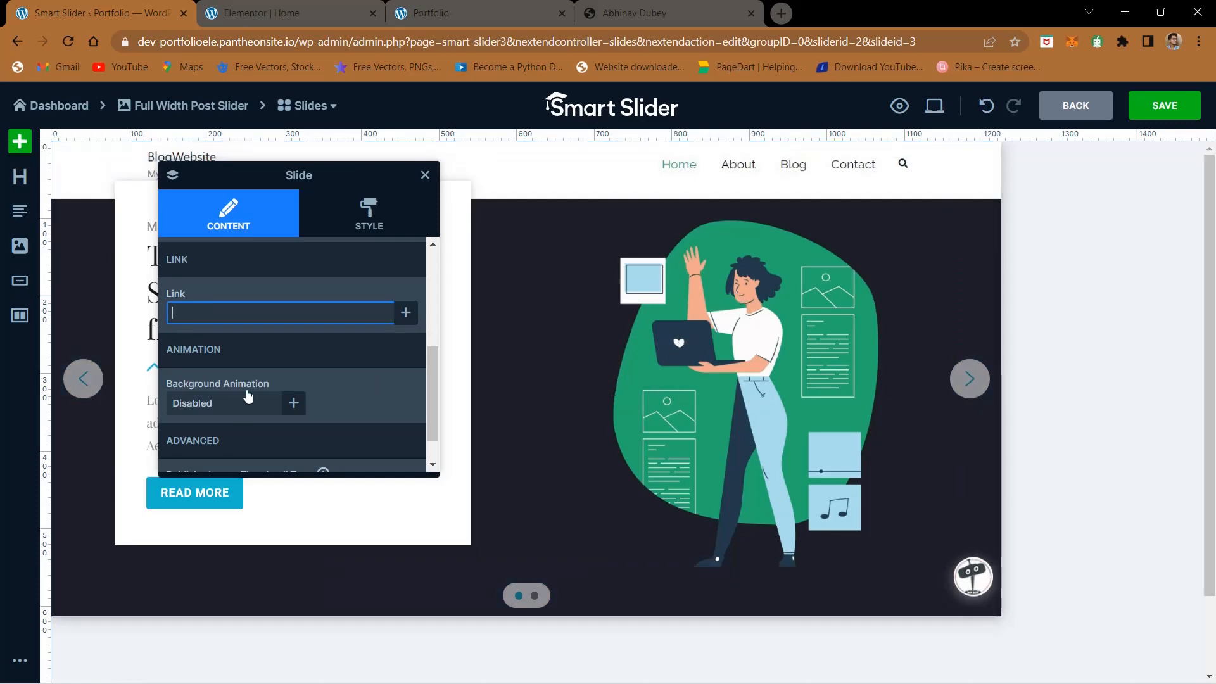
left_click(258, 169)
left_click_drag(257, 169, 897, 230)
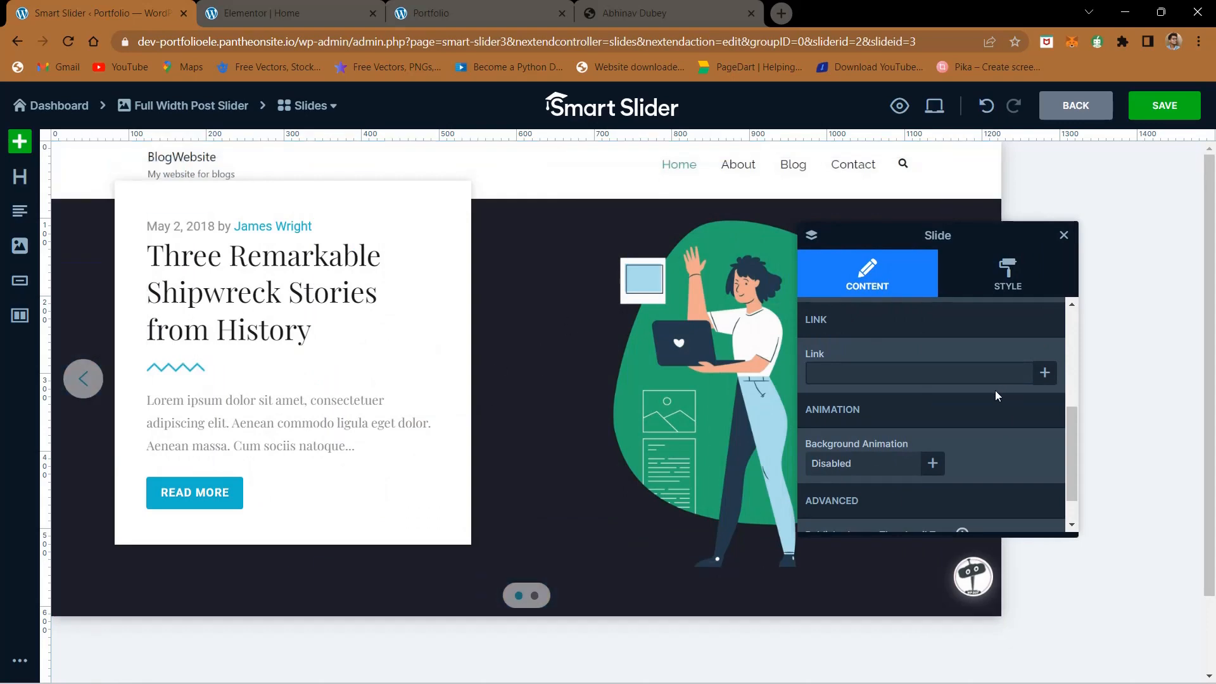
left_click(914, 373)
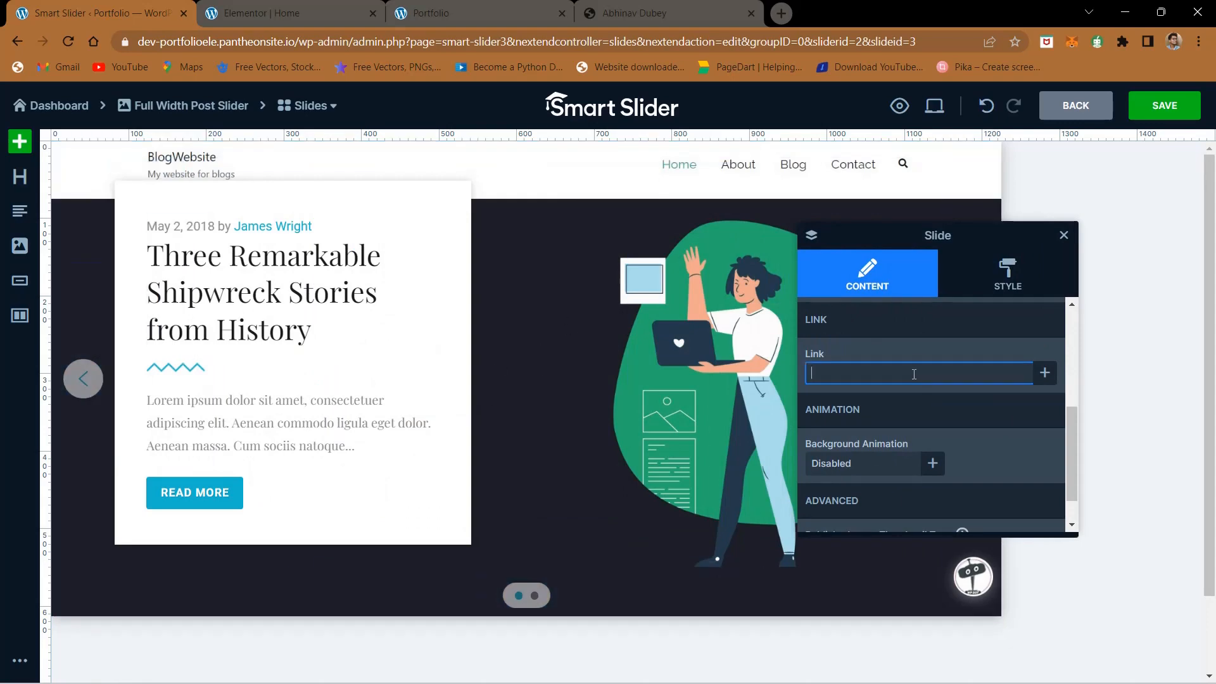
- Open the MoreThanMarks project from the reference portfolio's Projects slider and copy its web address
left_click(781, 13)
key("ctrl+shift+Tab")
scroll(554, 300, "up", 3)
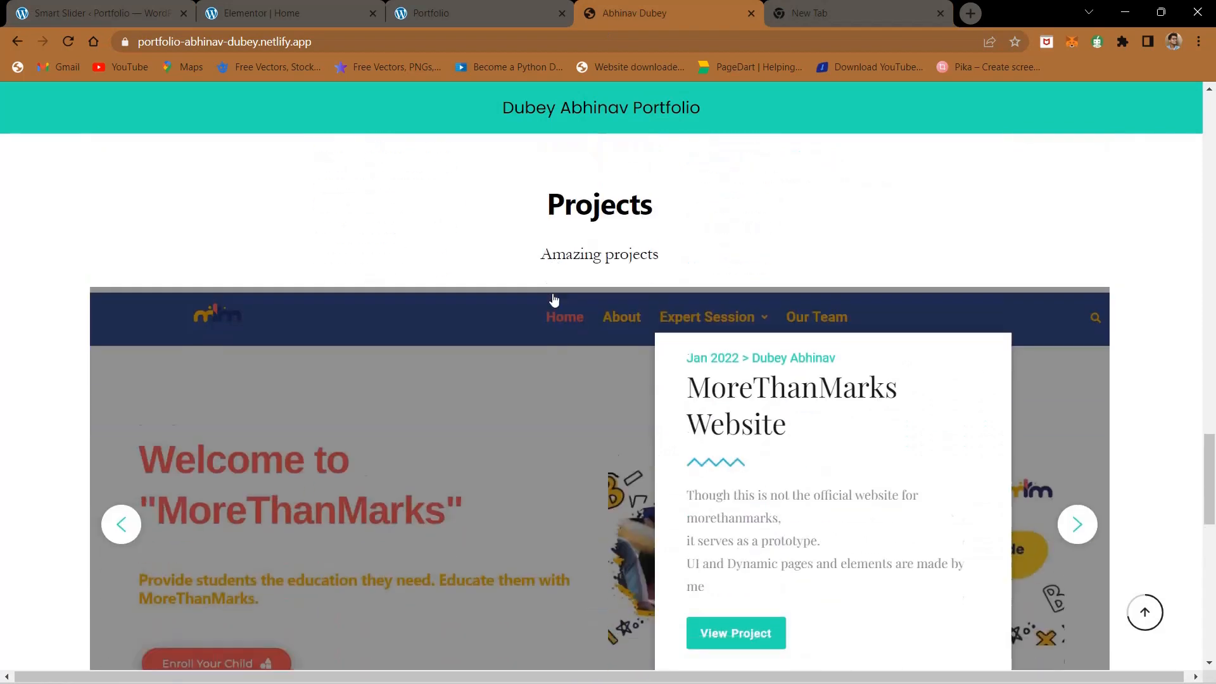
scroll(554, 300, "down", 3)
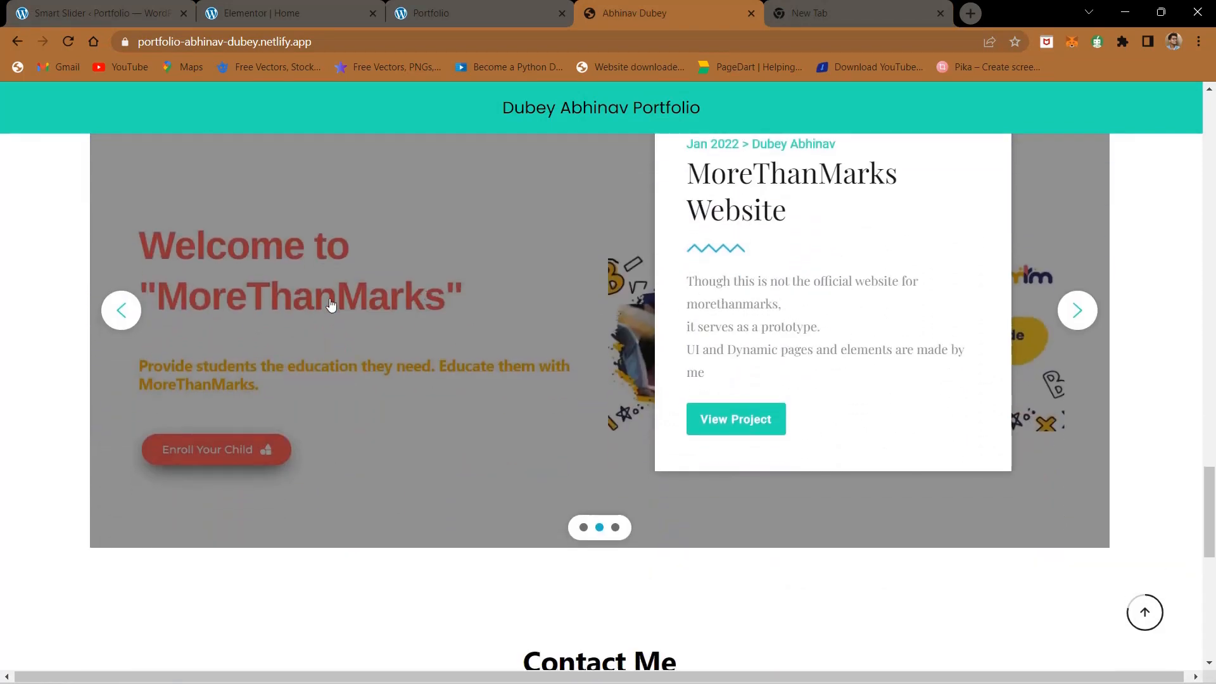
key("F5")
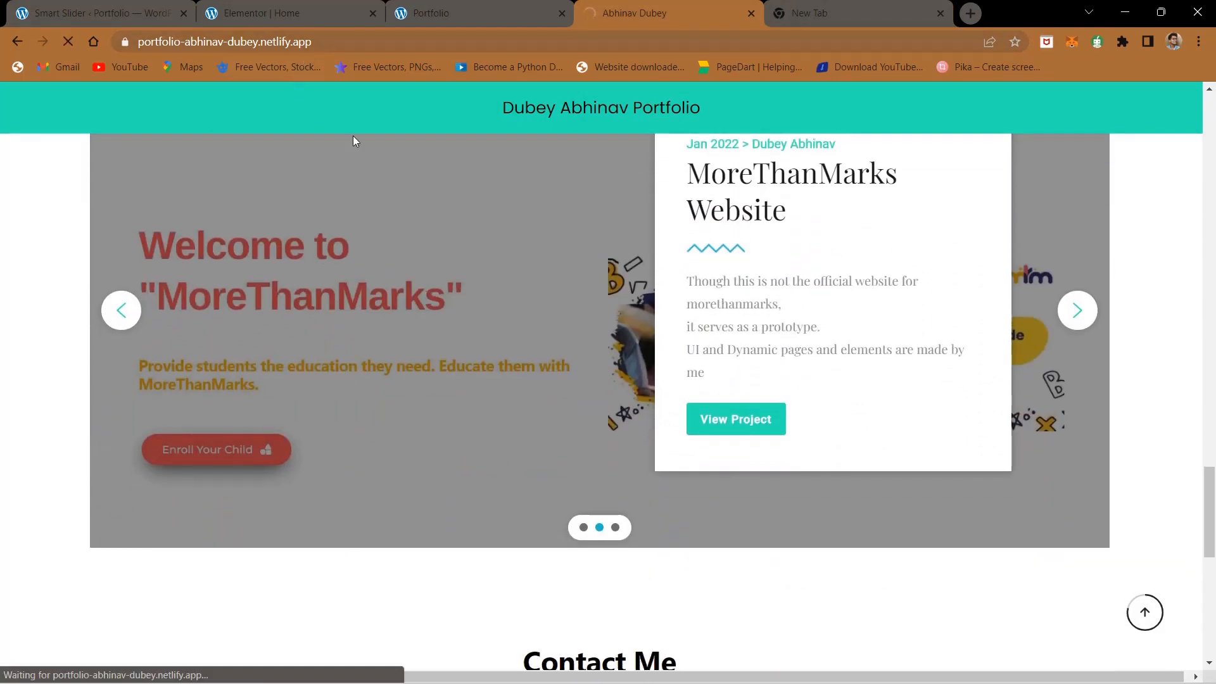
left_click(347, 39)
key("ctrl+c")
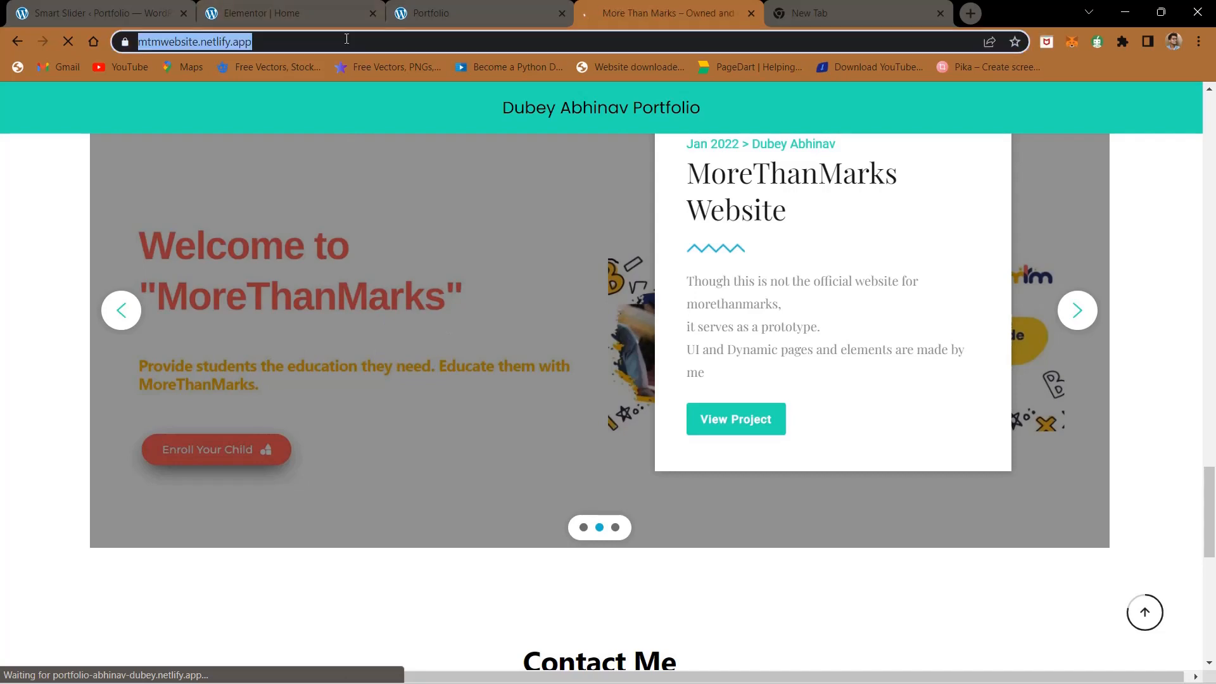
left_click(450, 13)
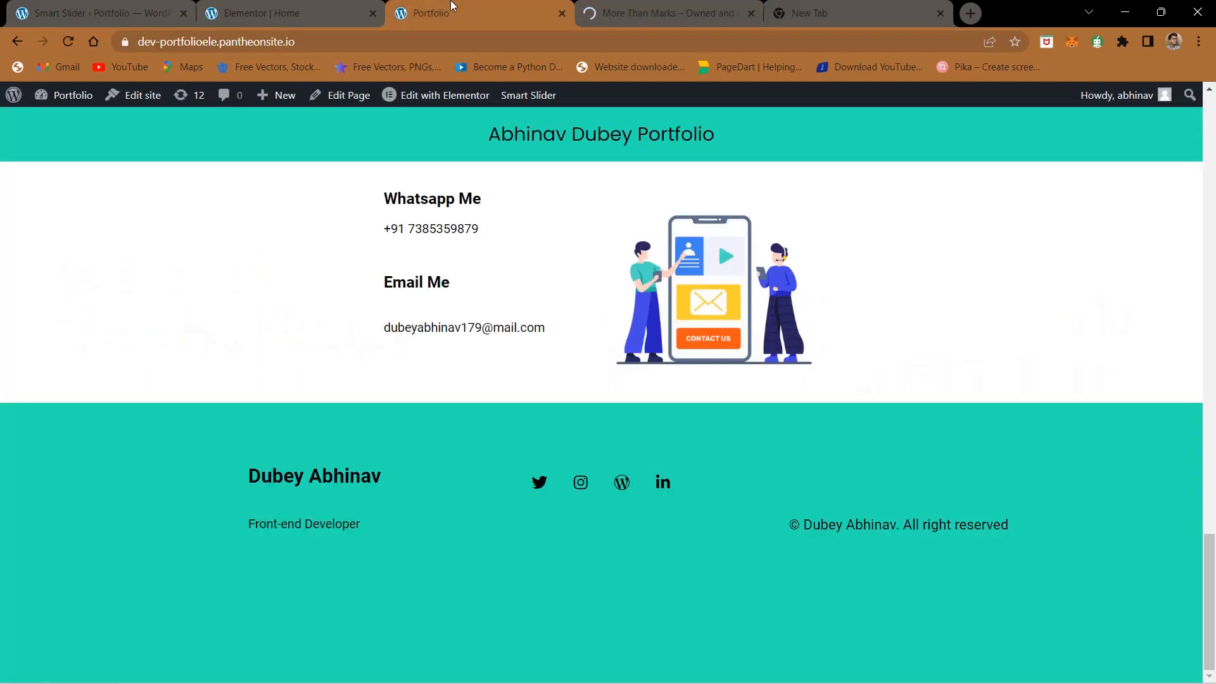
left_click(267, 5)
left_click(159, 9)
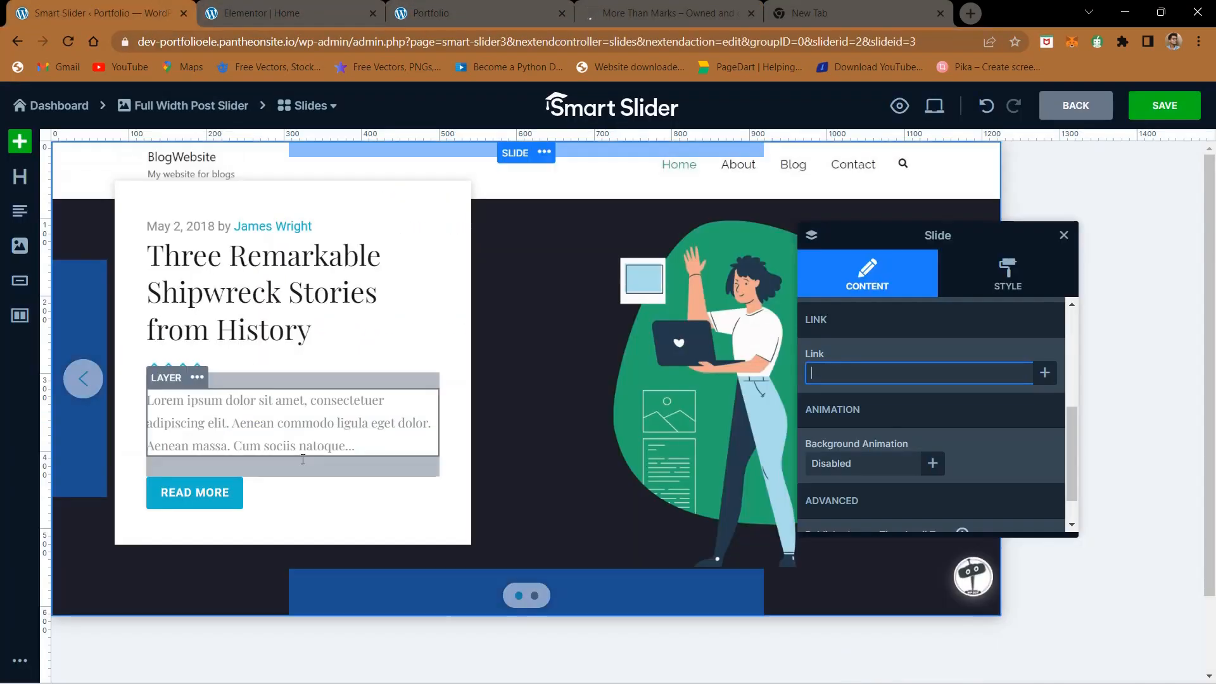
key("ctrl+v")
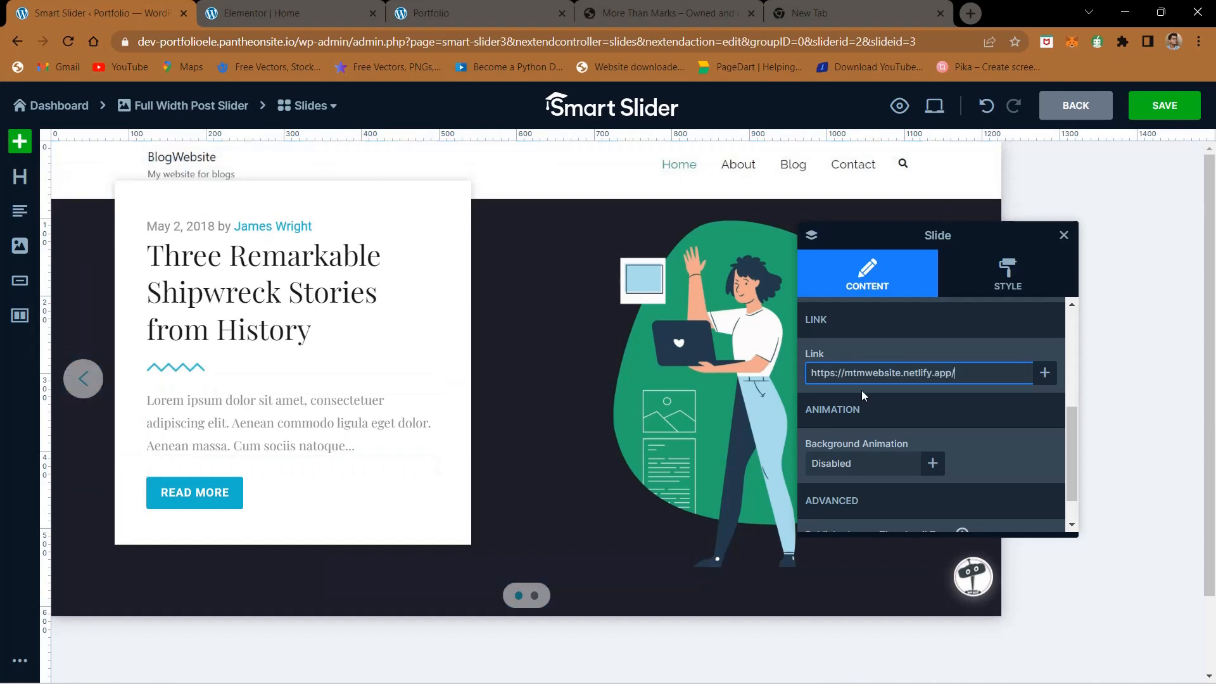
left_click(987, 389)
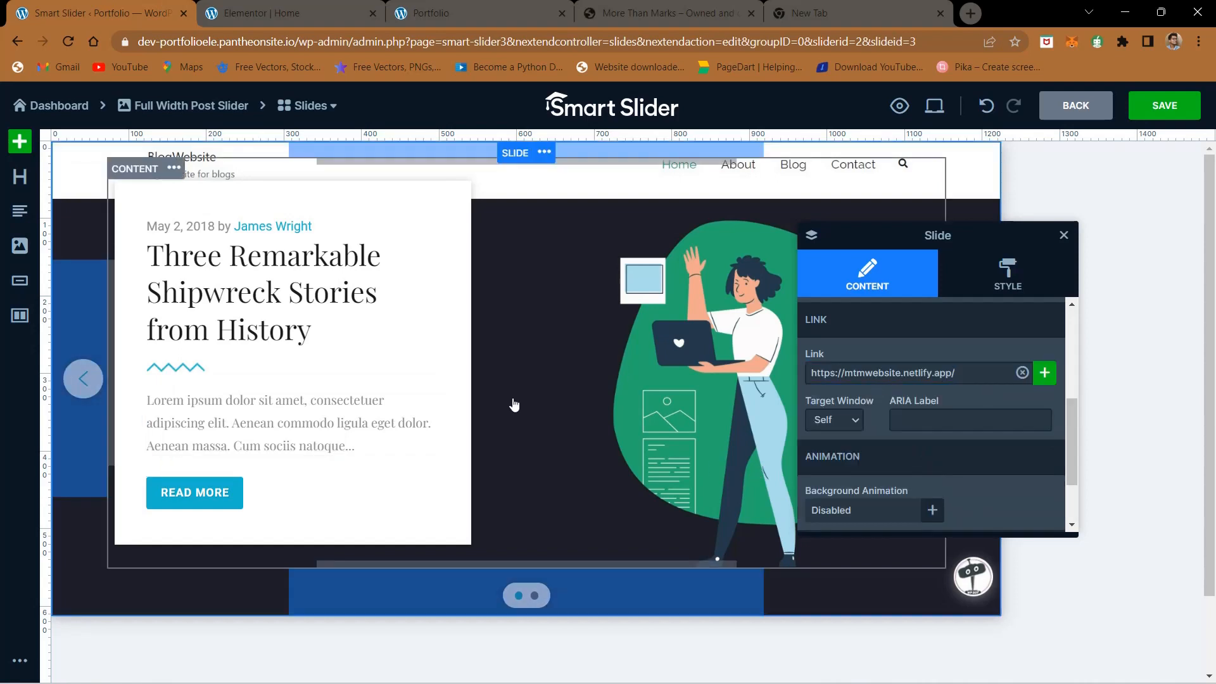
left_click(824, 419)
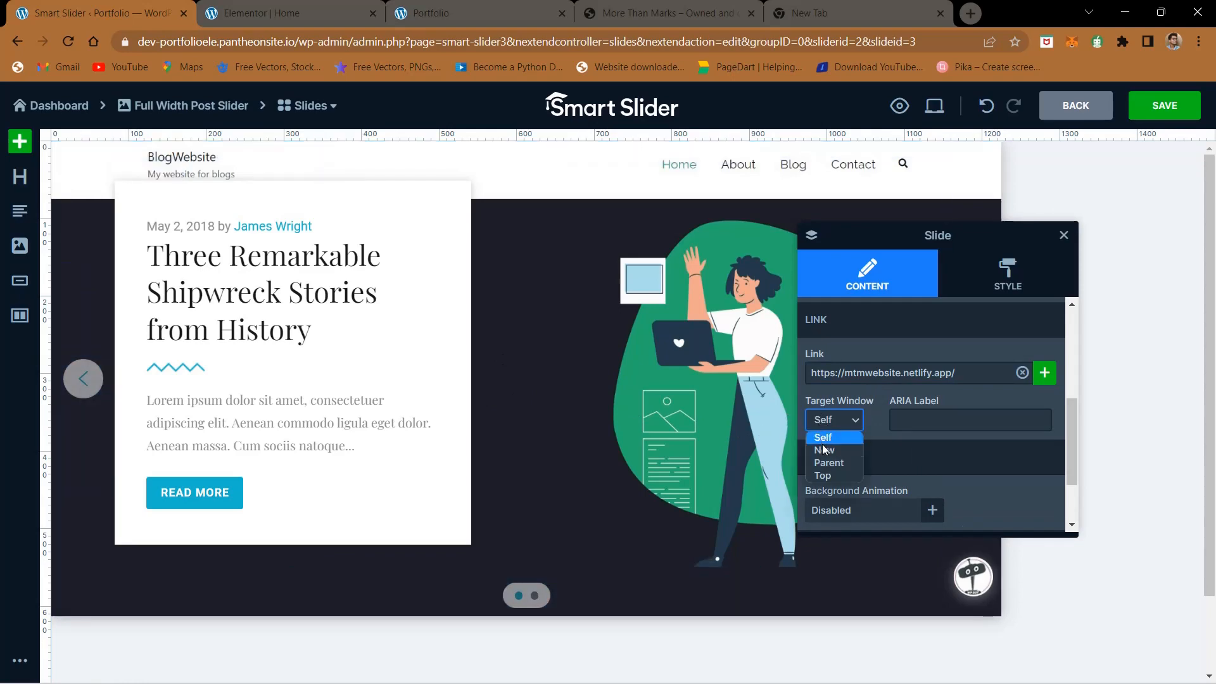
left_click(927, 469)
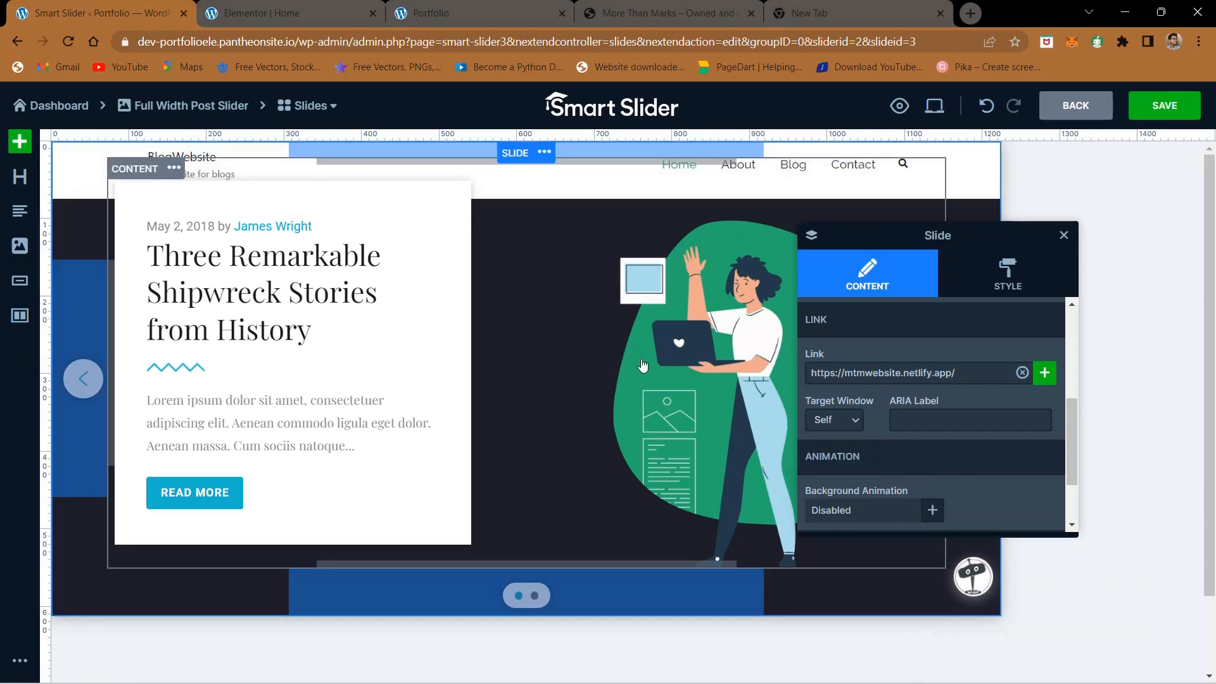
- Delete the date-and-author text layer and the READ MORE button layer from Slide 1's white card
left_click(225, 230)
left_click(197, 207)
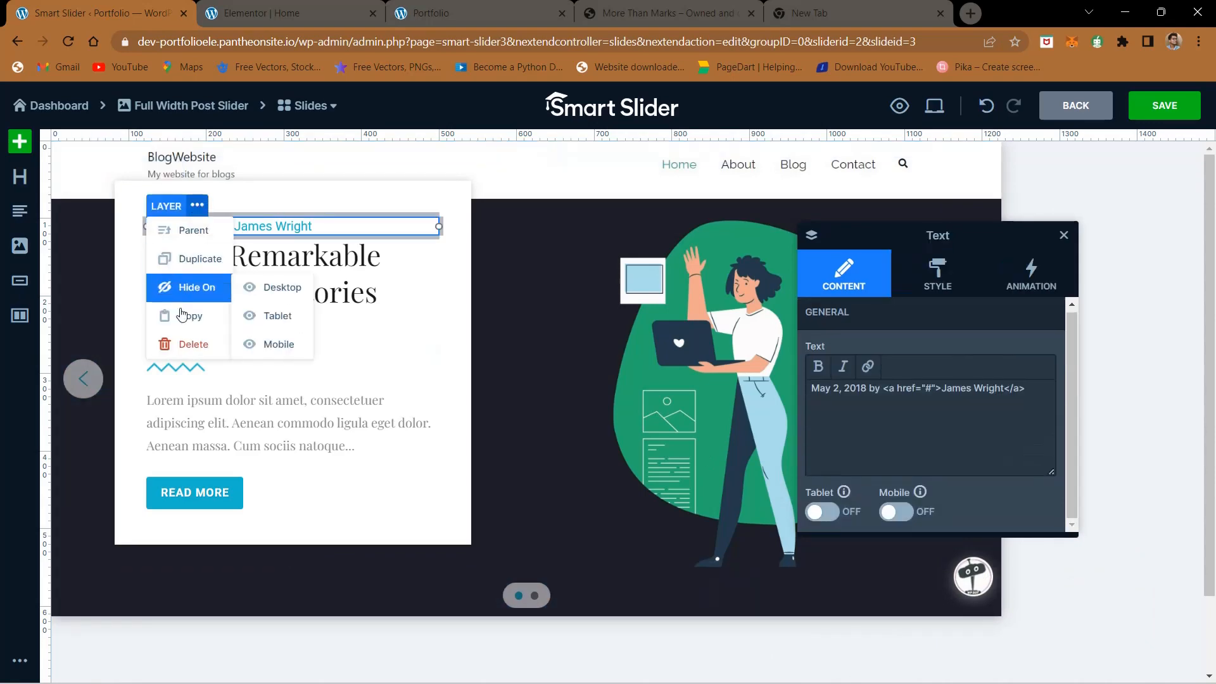
left_click(184, 345)
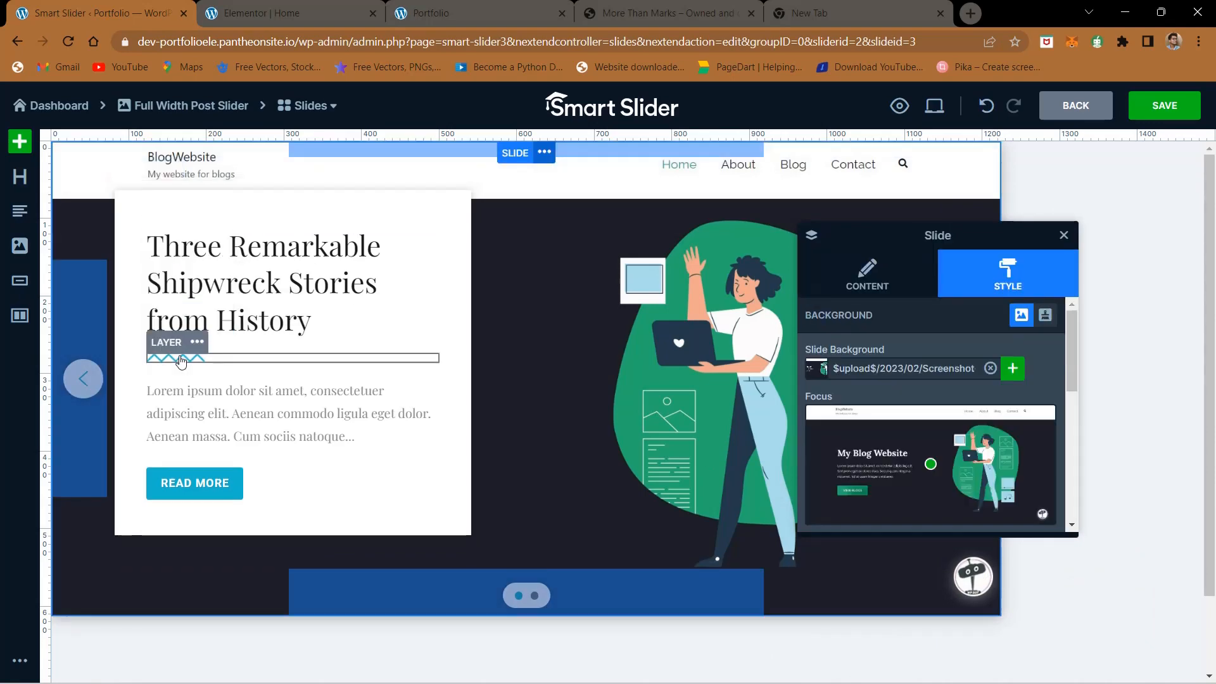
left_click(201, 477)
left_click(198, 456)
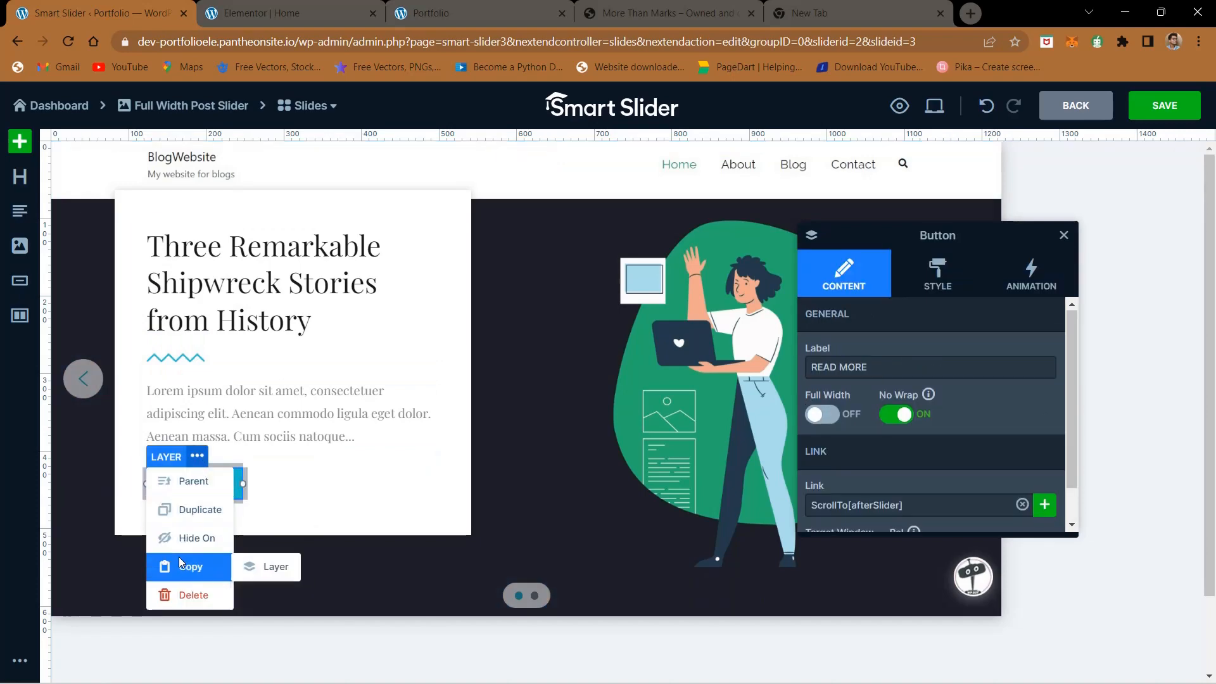
left_click(188, 593)
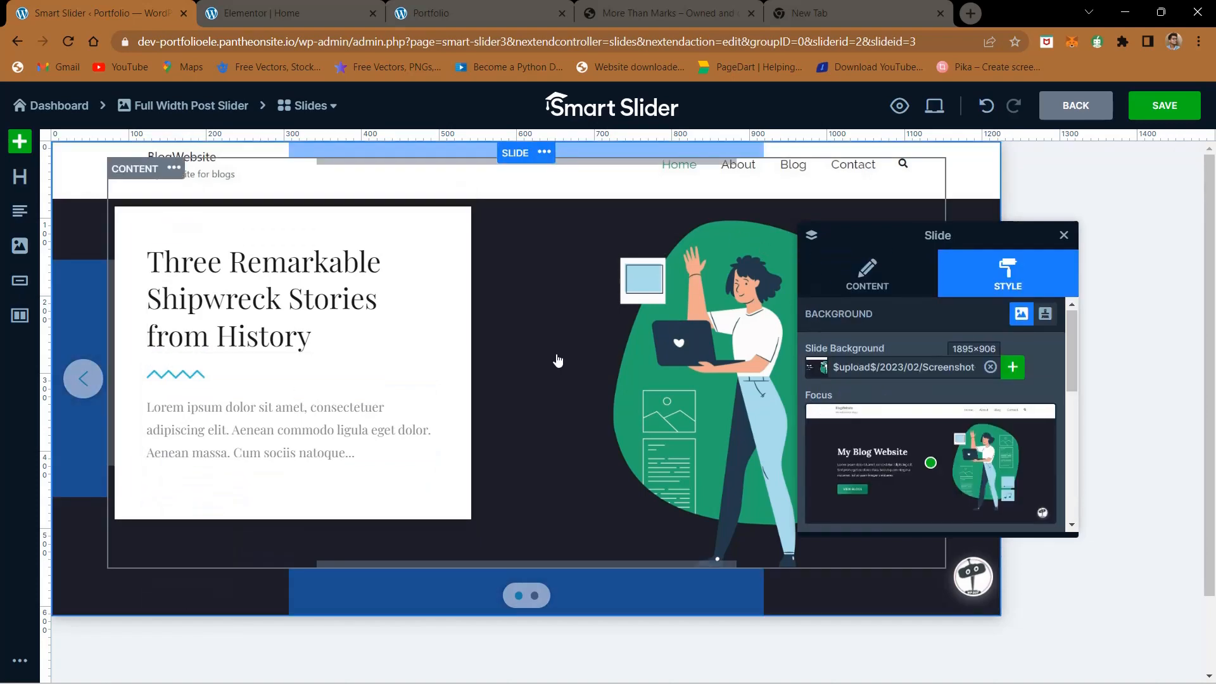
- Change the heading on Slide 1's white card to "My Blog Website course Demo"
left_click(215, 283)
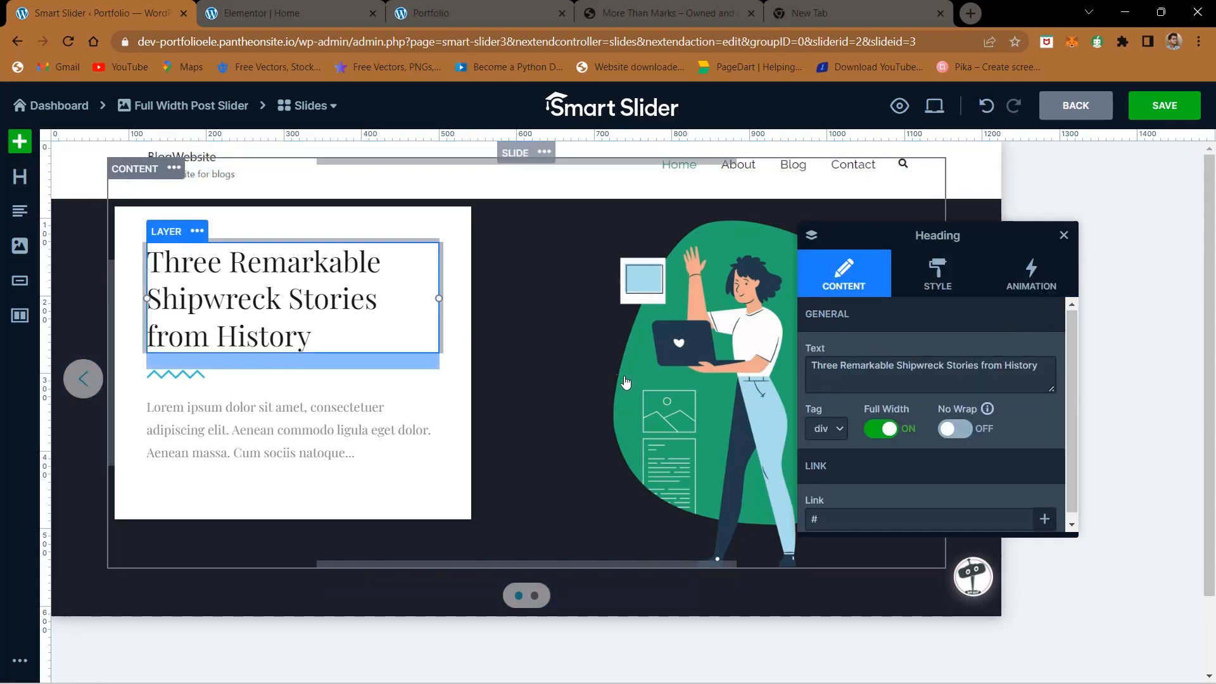
triple_click(885, 370)
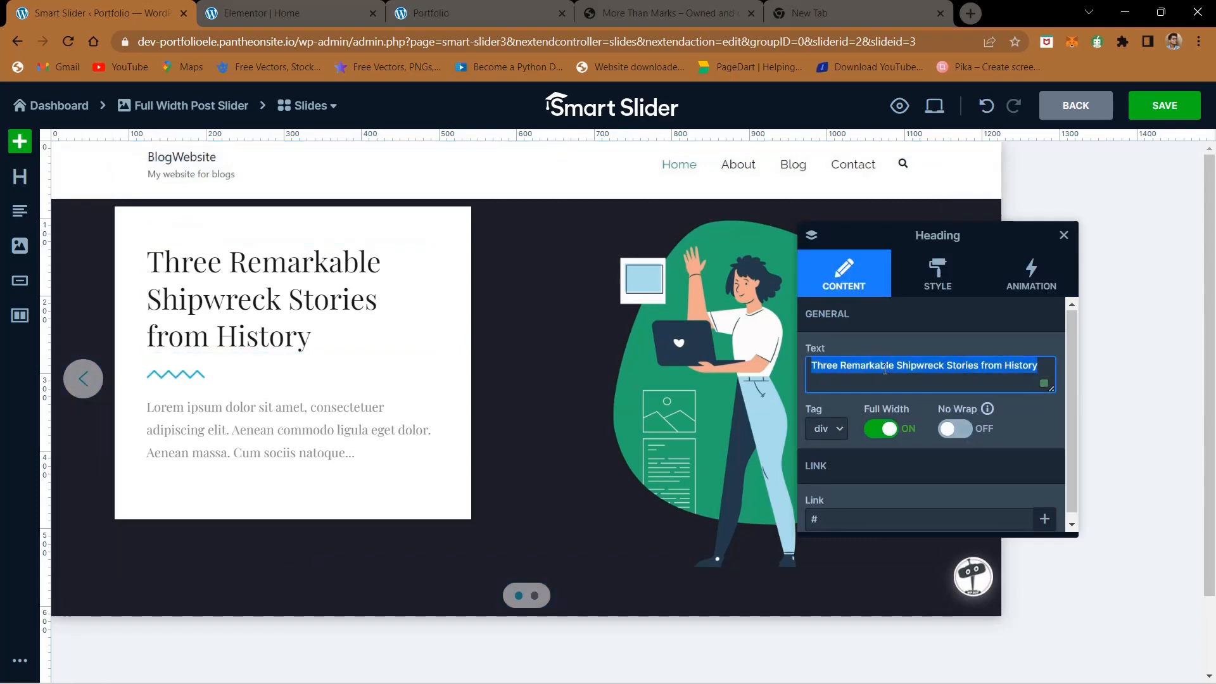
type("My Blog Website ")
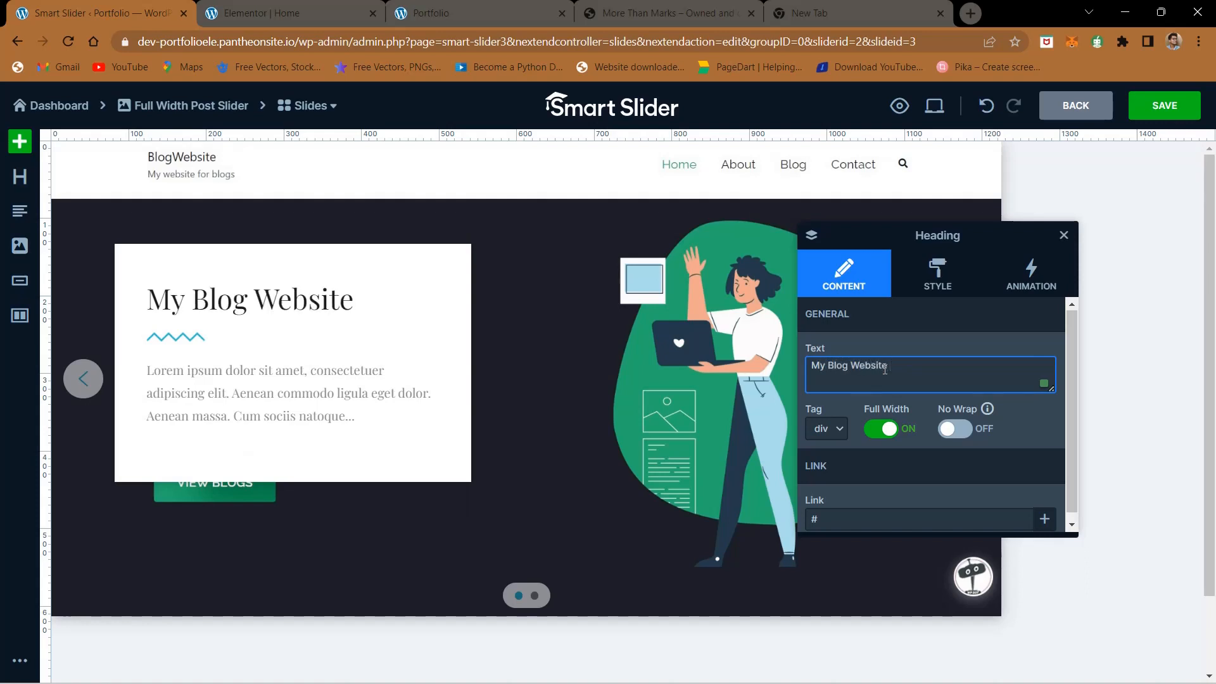
type("Ciurse Demo")
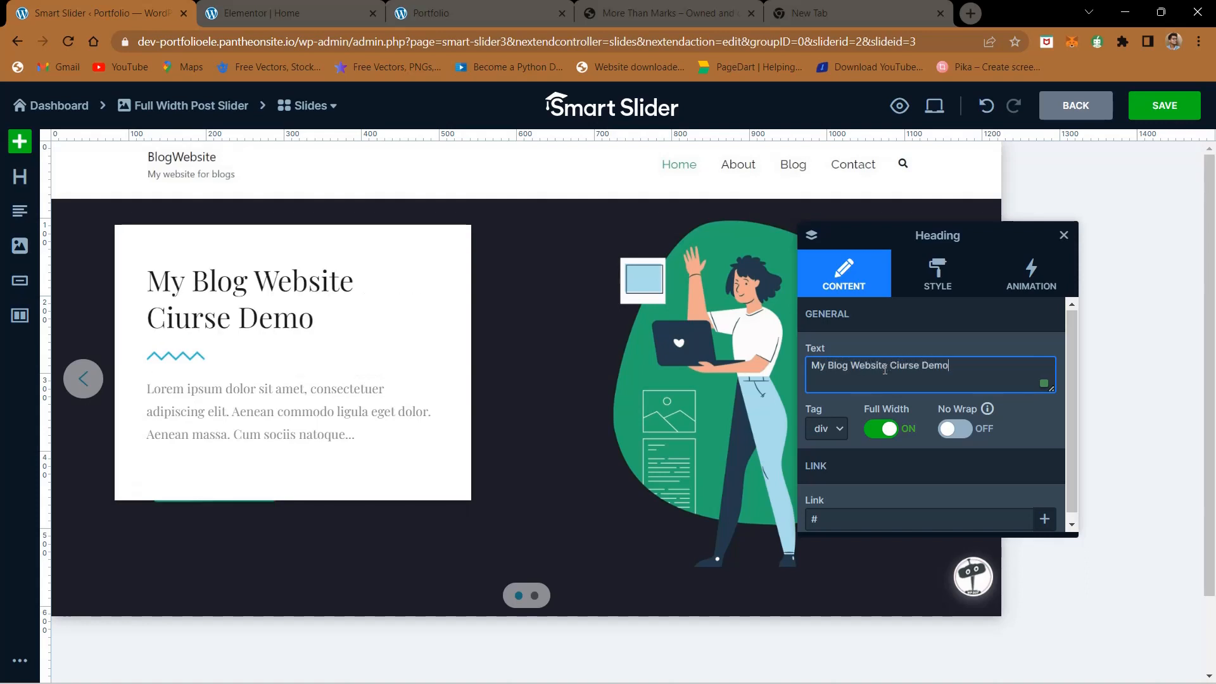
left_click(328, 406)
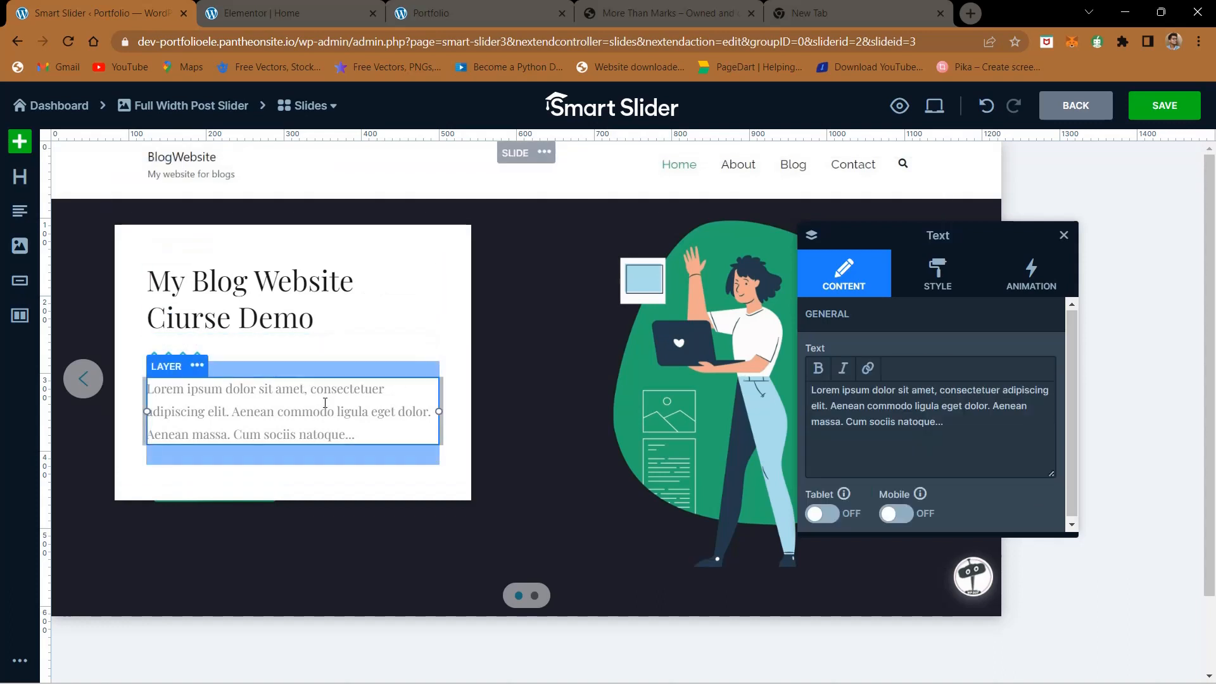
left_click(217, 344)
double_click(903, 366)
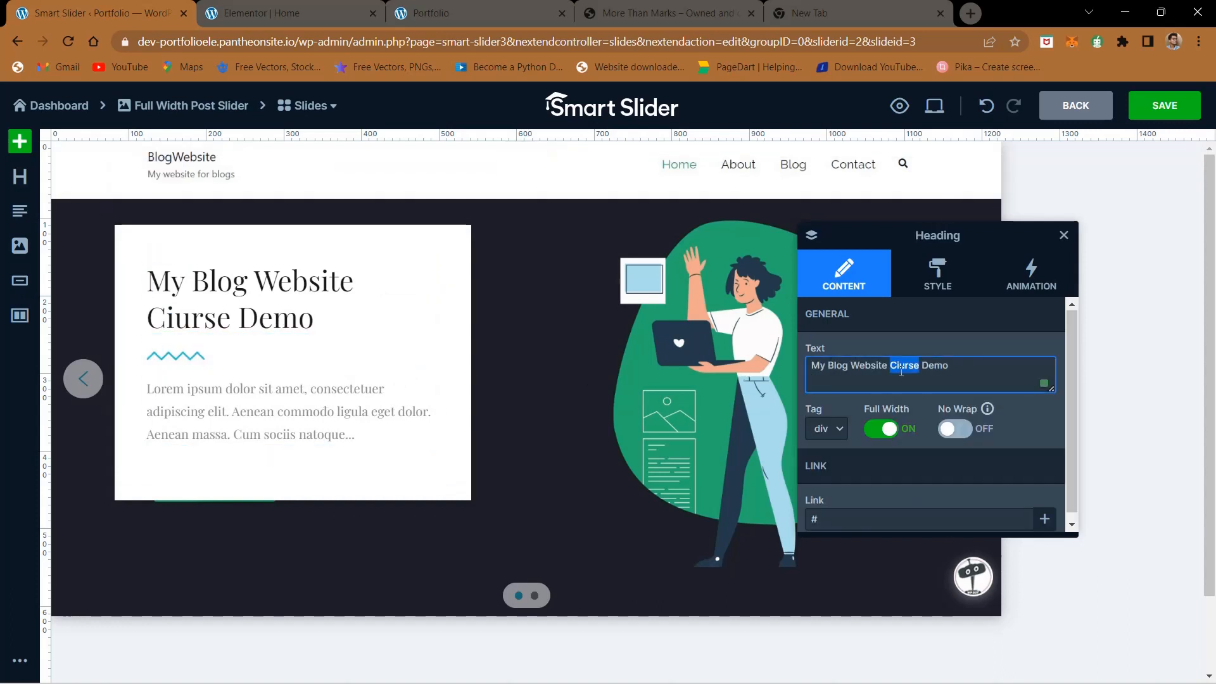
type("course")
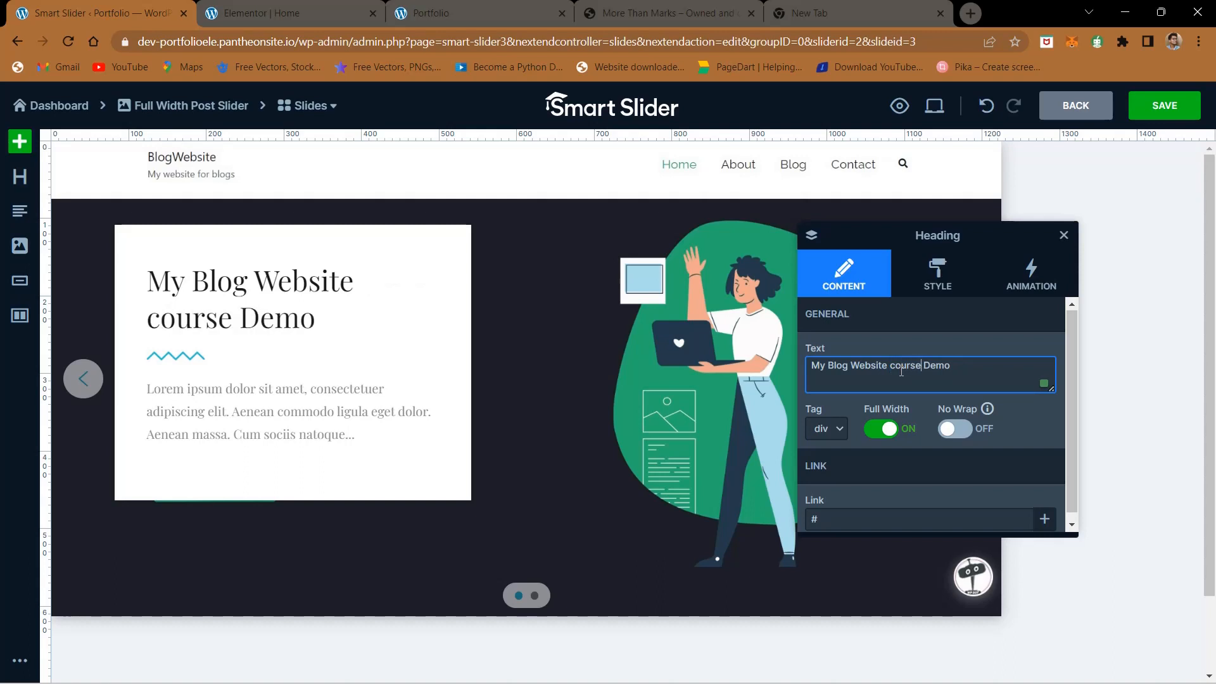
- Open the text of the white card's placeholder paragraph, close its settings and save the slide
left_click(306, 414)
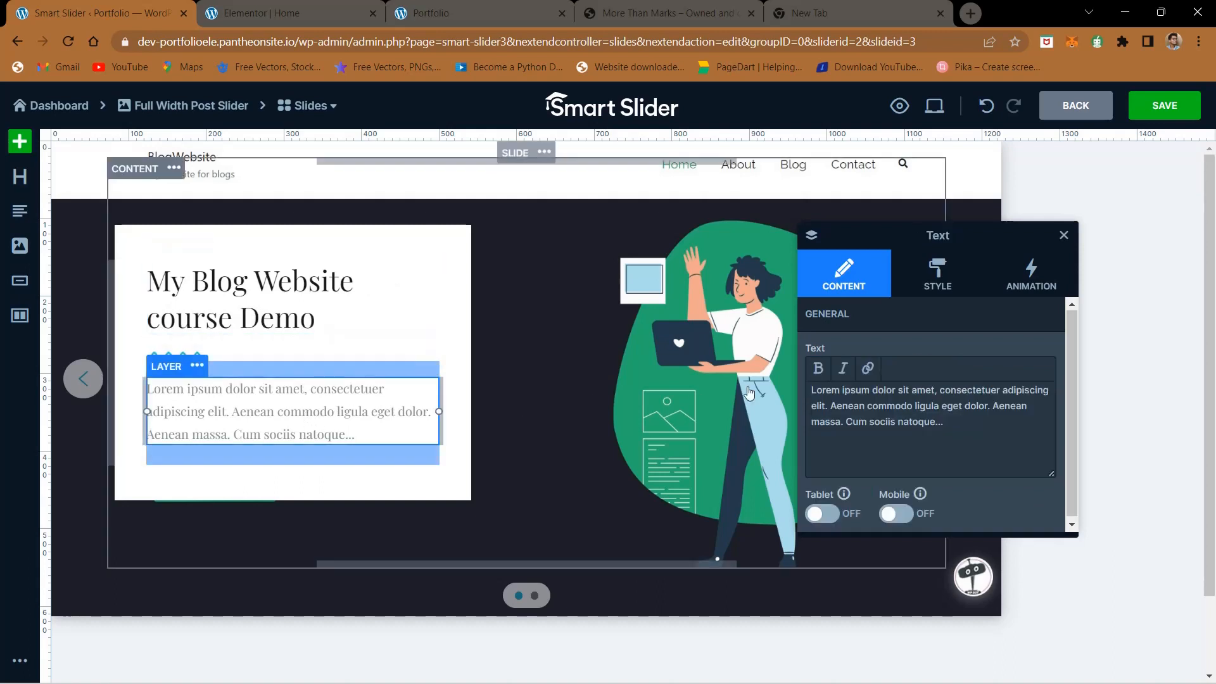
triple_click(820, 413)
left_click(940, 458)
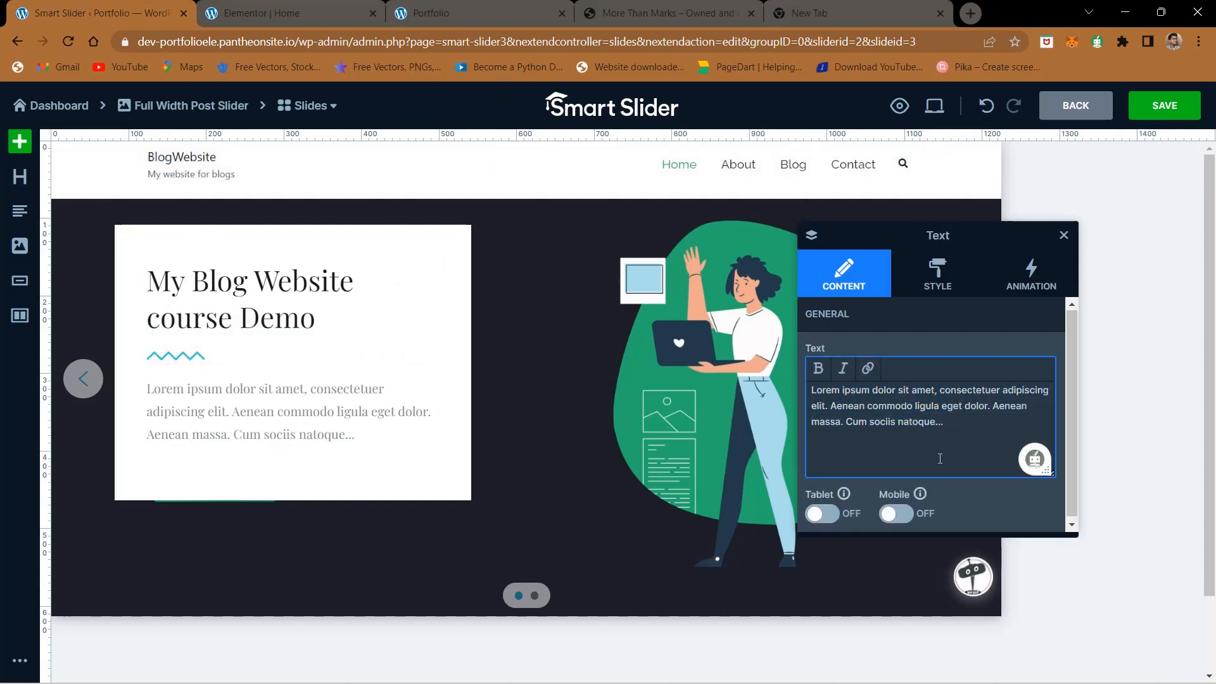
left_click(1187, 395)
left_click(1165, 106)
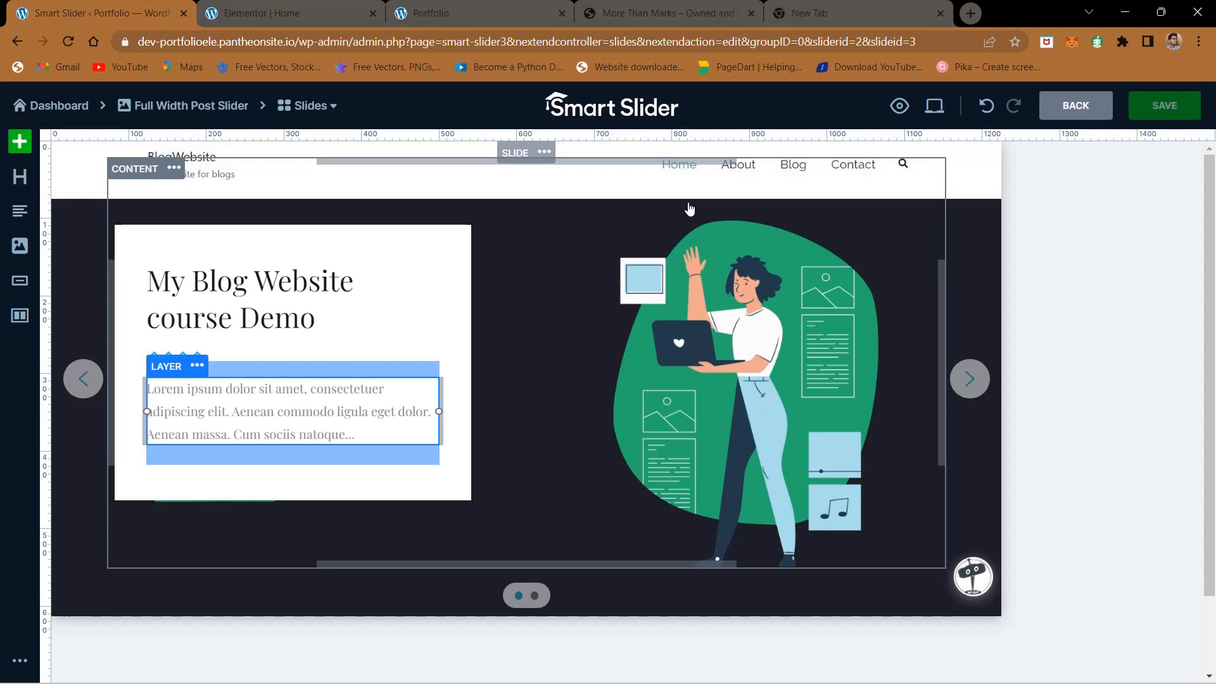
- Leave the slide editor, go to the Full Width Post Slider's overview page and copy its publishing shortcode
left_click(56, 106)
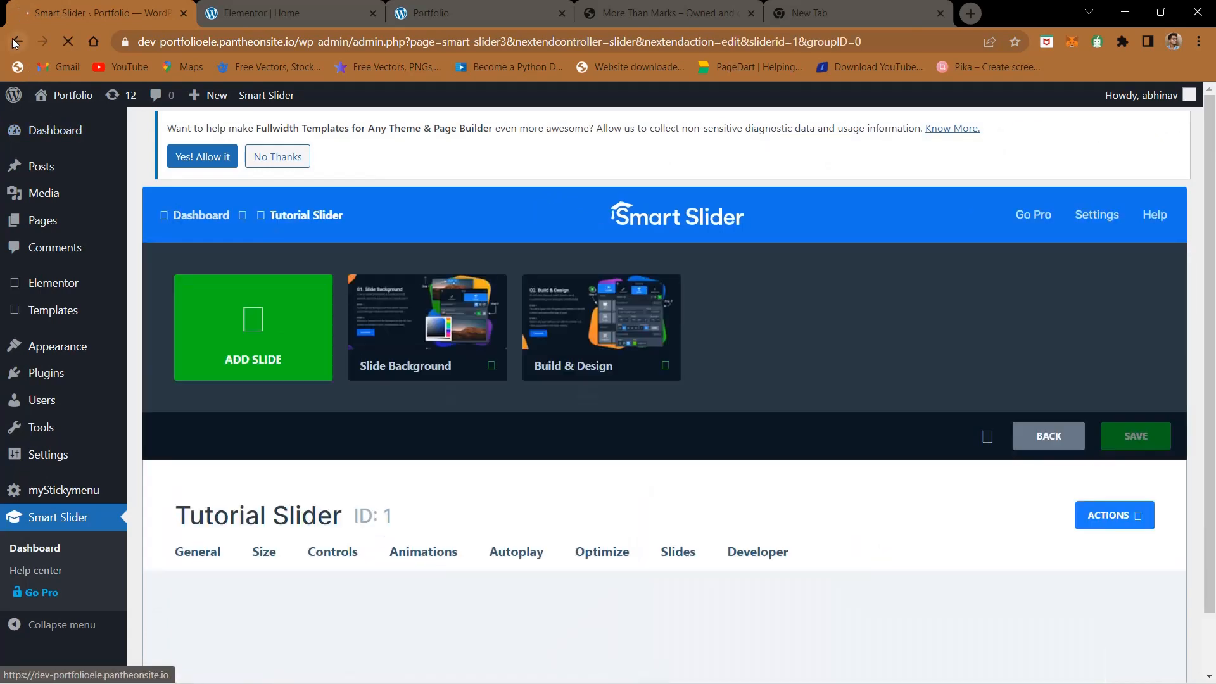
left_click(15, 43)
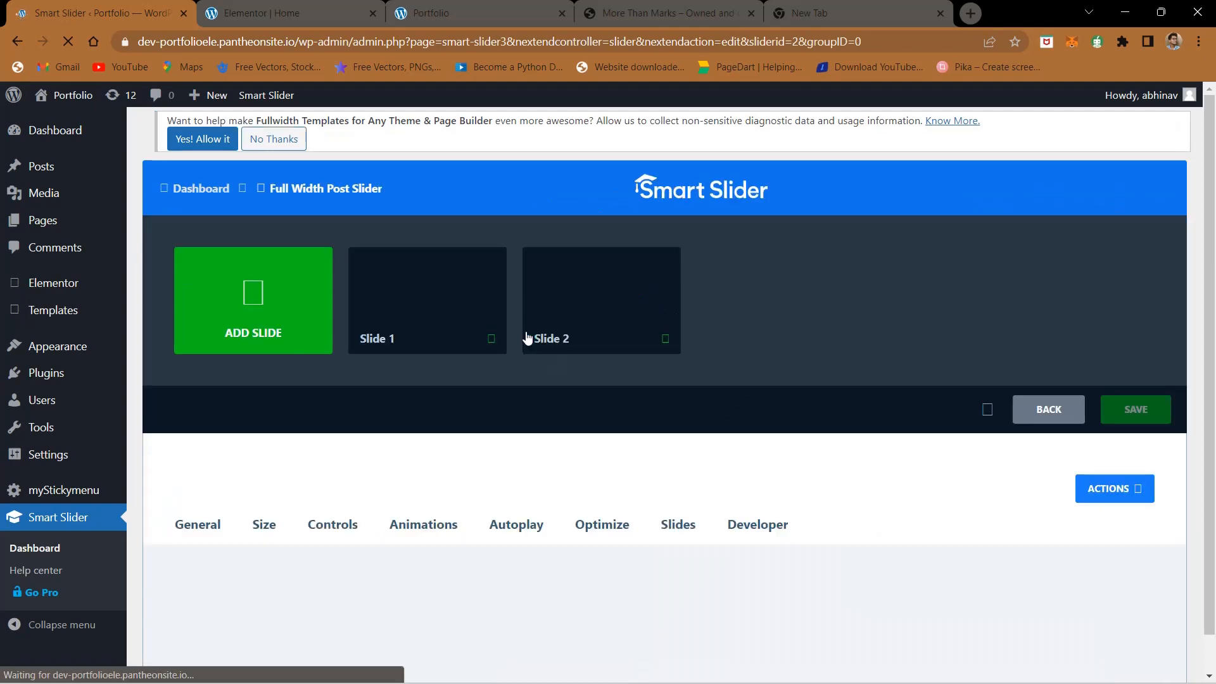
scroll(514, 461, "down", 1)
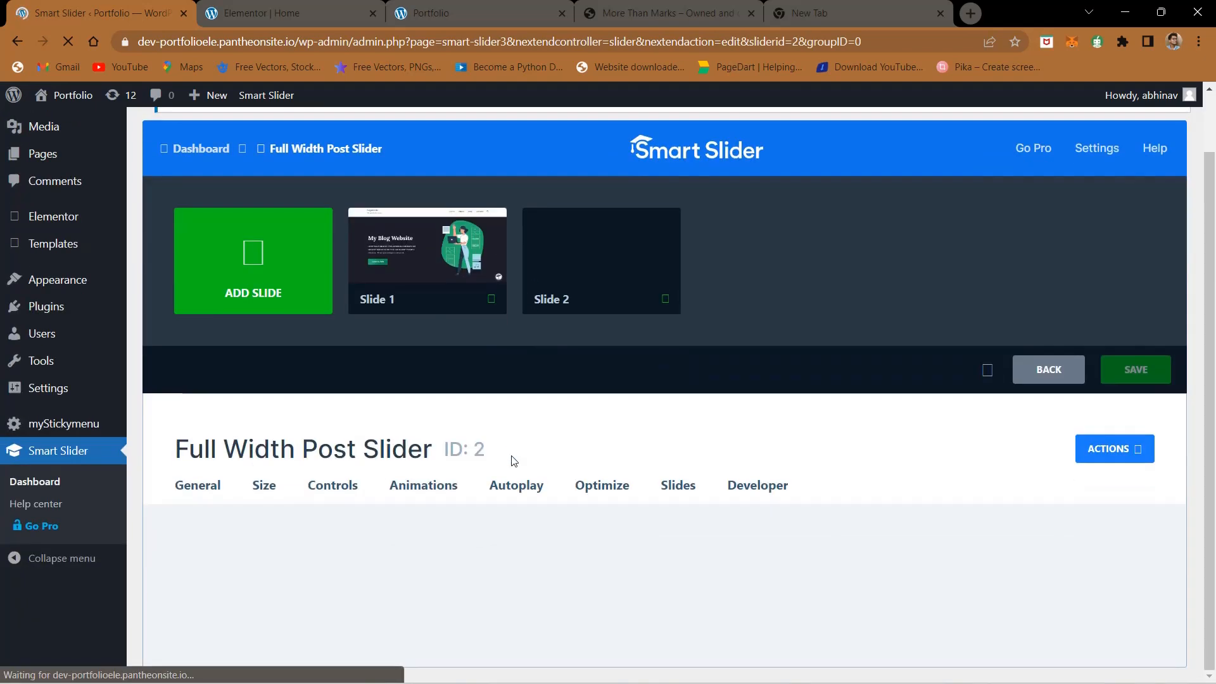
scroll(431, 402, "down", 6)
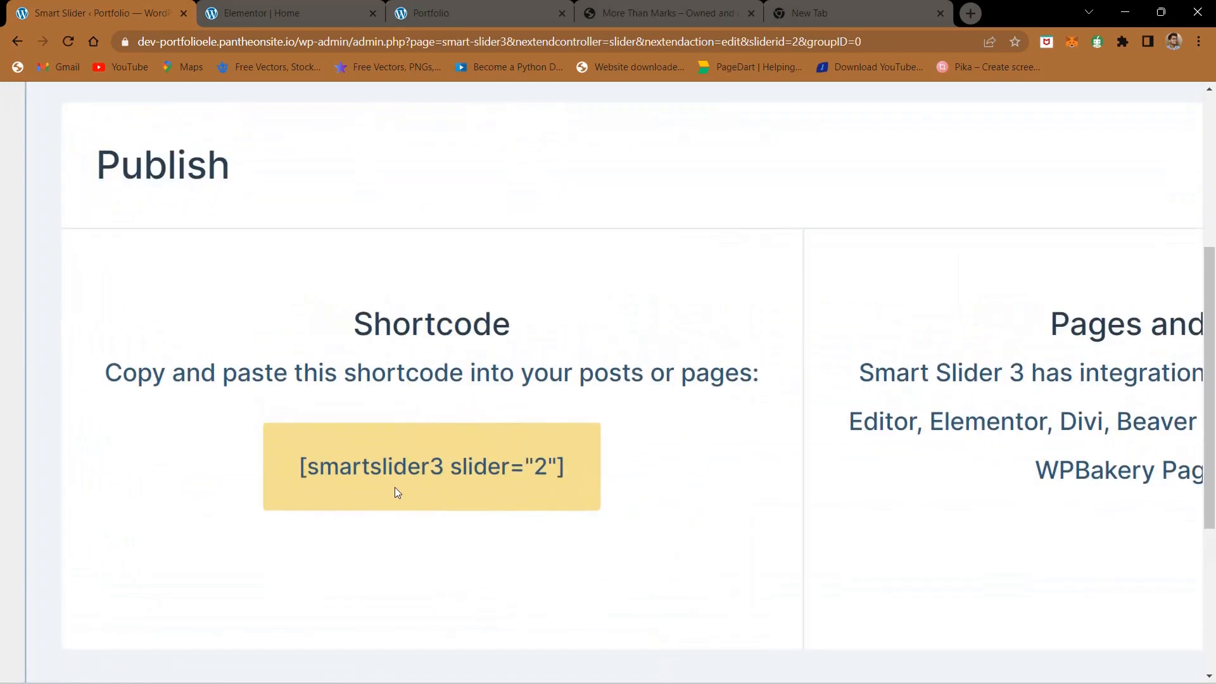
left_click(390, 467)
key("ctrl+c")
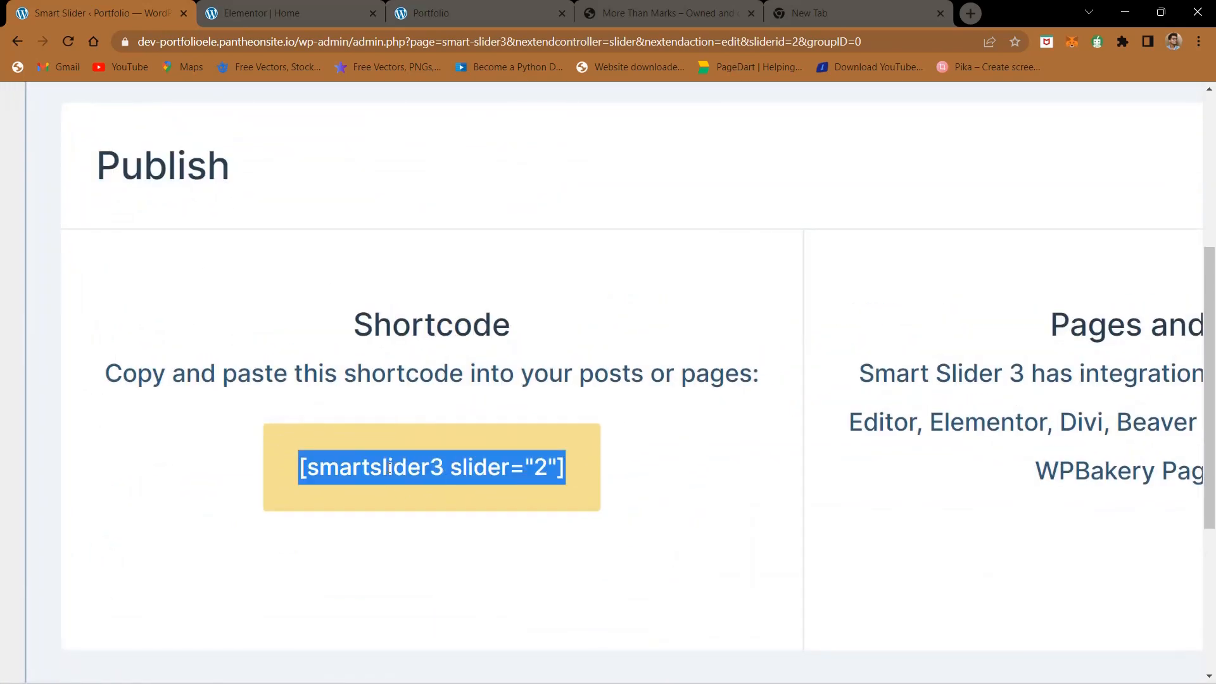
- Switch to the Elementor Home page editor and add a Shortcode widget to the empty section below the Qualification heading
left_click(260, 13)
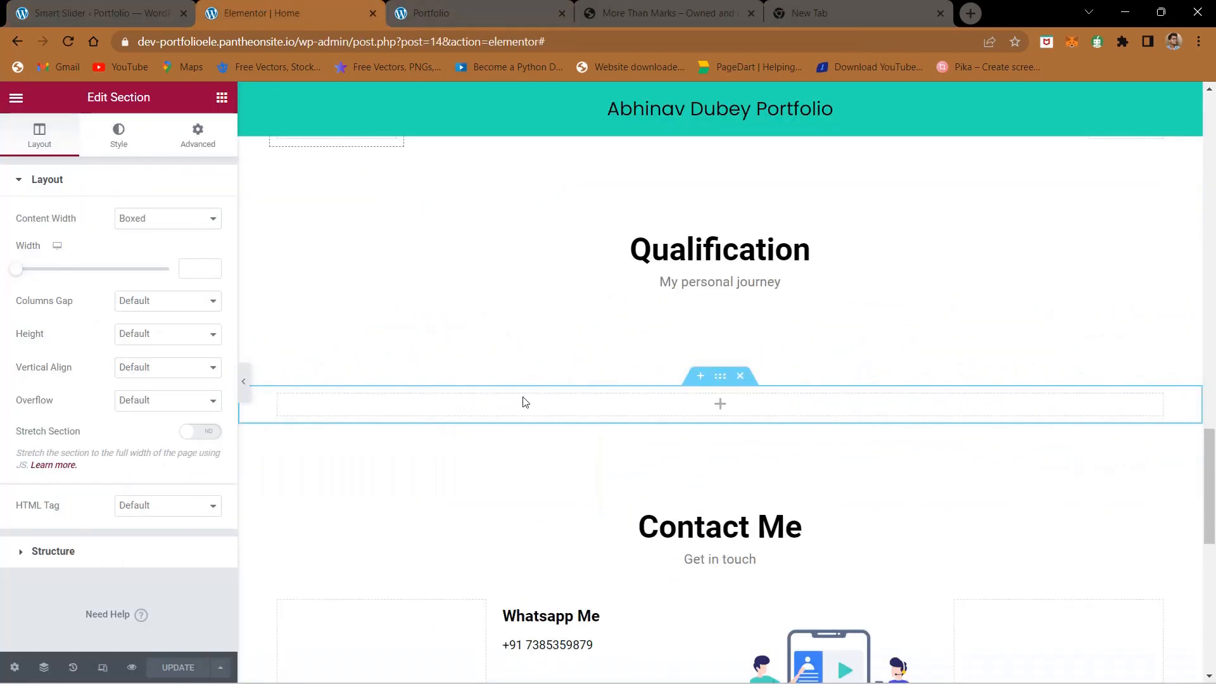
left_click(720, 405)
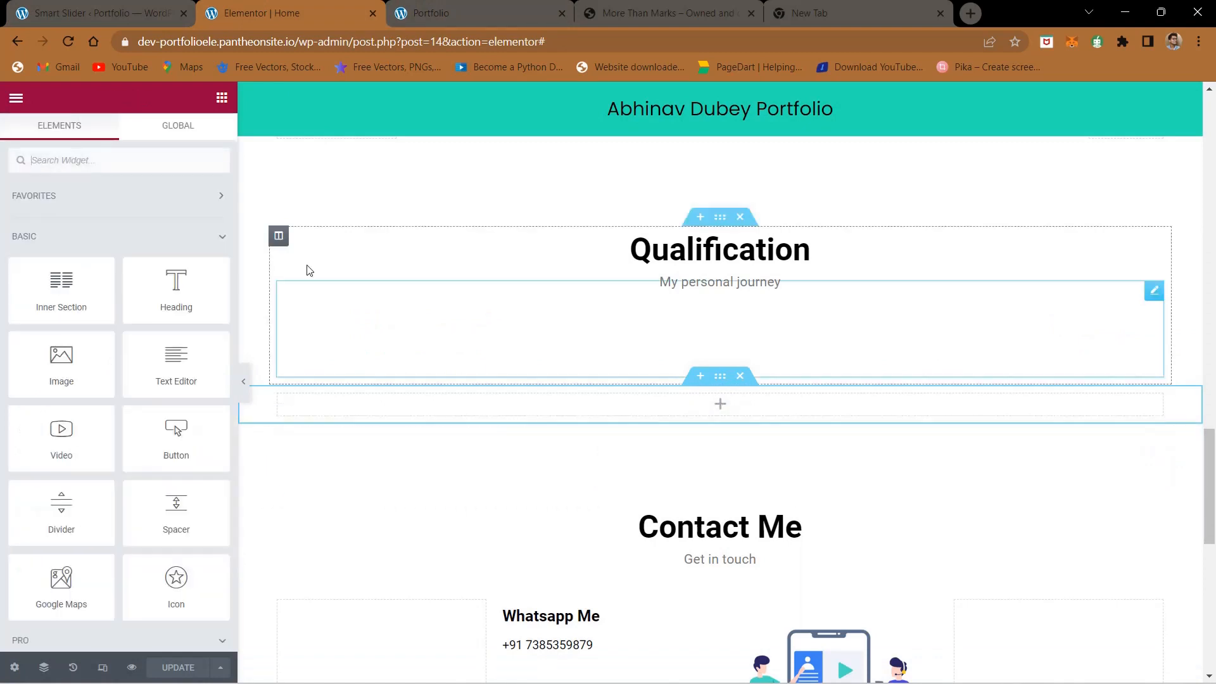
left_click(156, 159)
type("short")
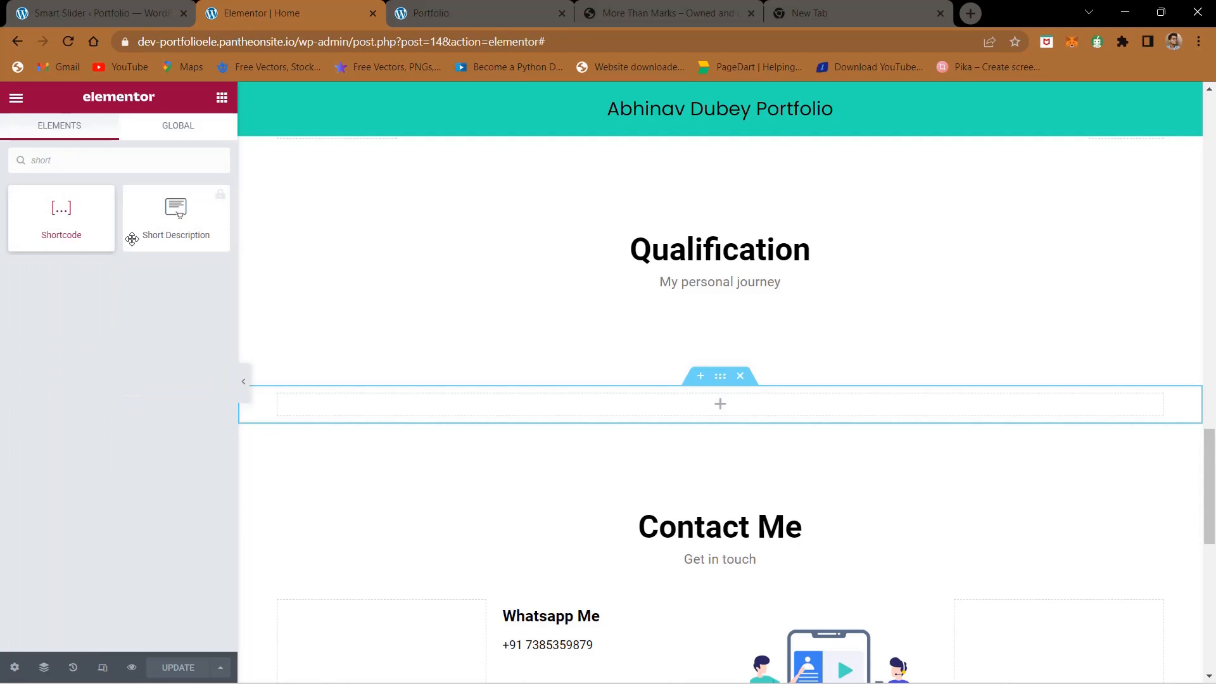
left_click_drag(132, 238, 700, 404)
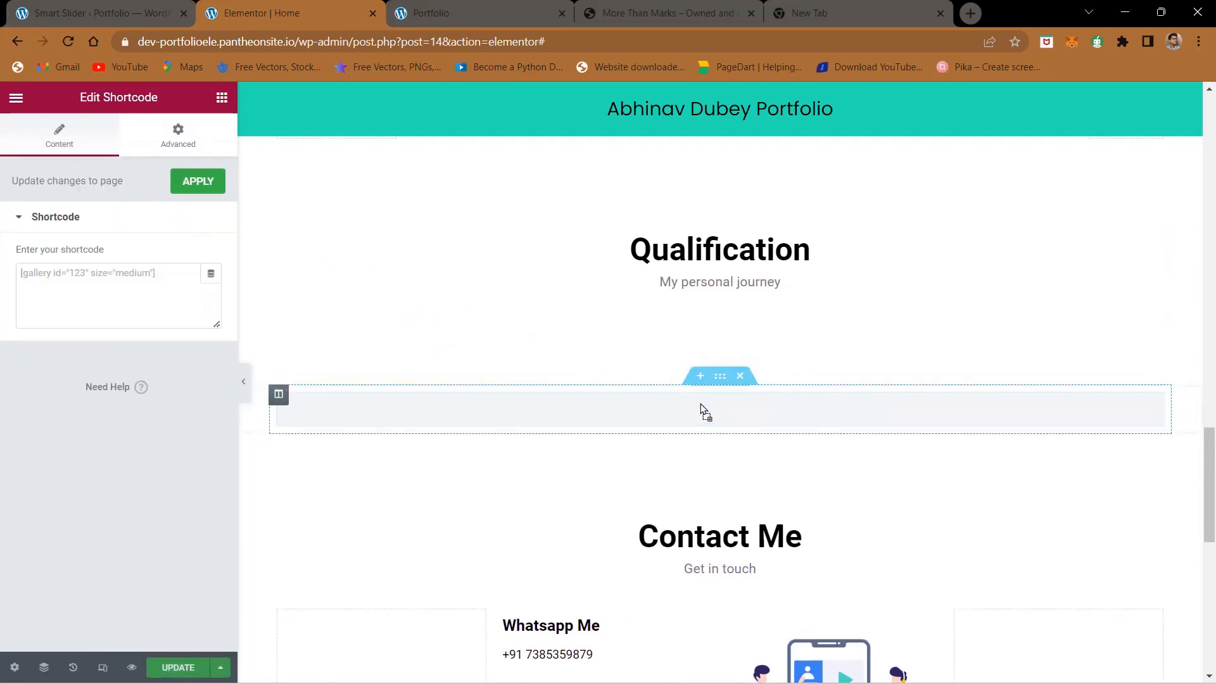
- Paste [smartslider3 slider="2"] into the Shortcode widget, update the page and check the embedded slider
left_click(74, 296)
key("ctrl+v")
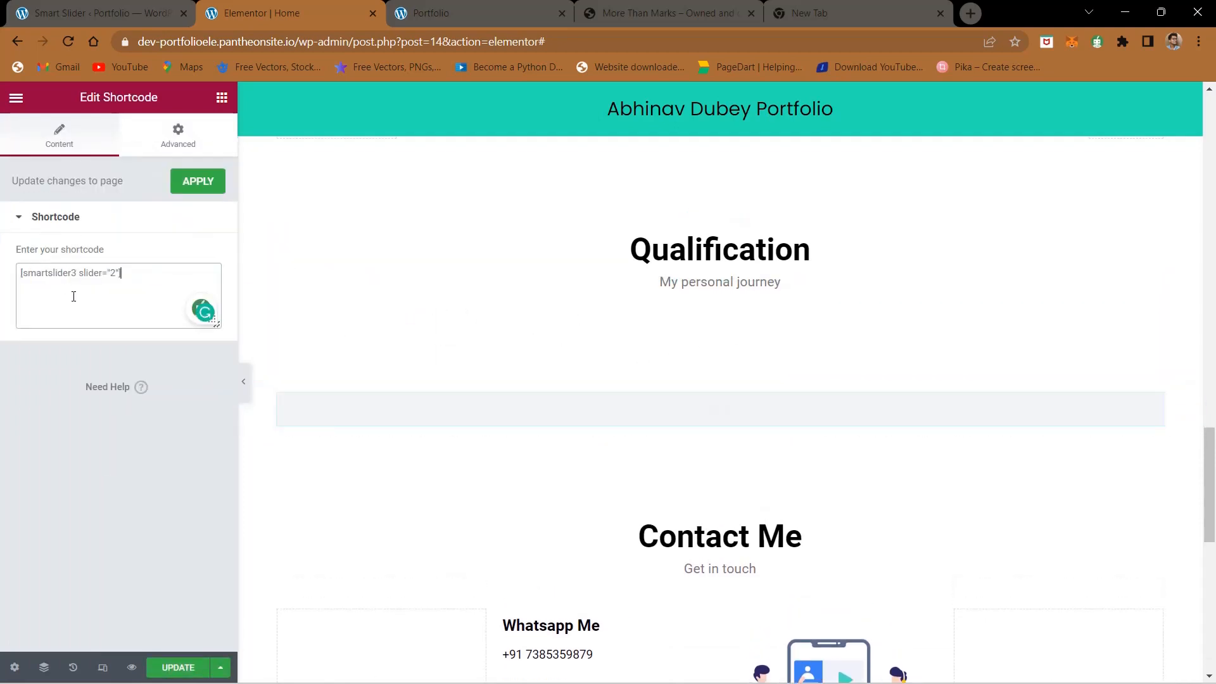
left_click(179, 668)
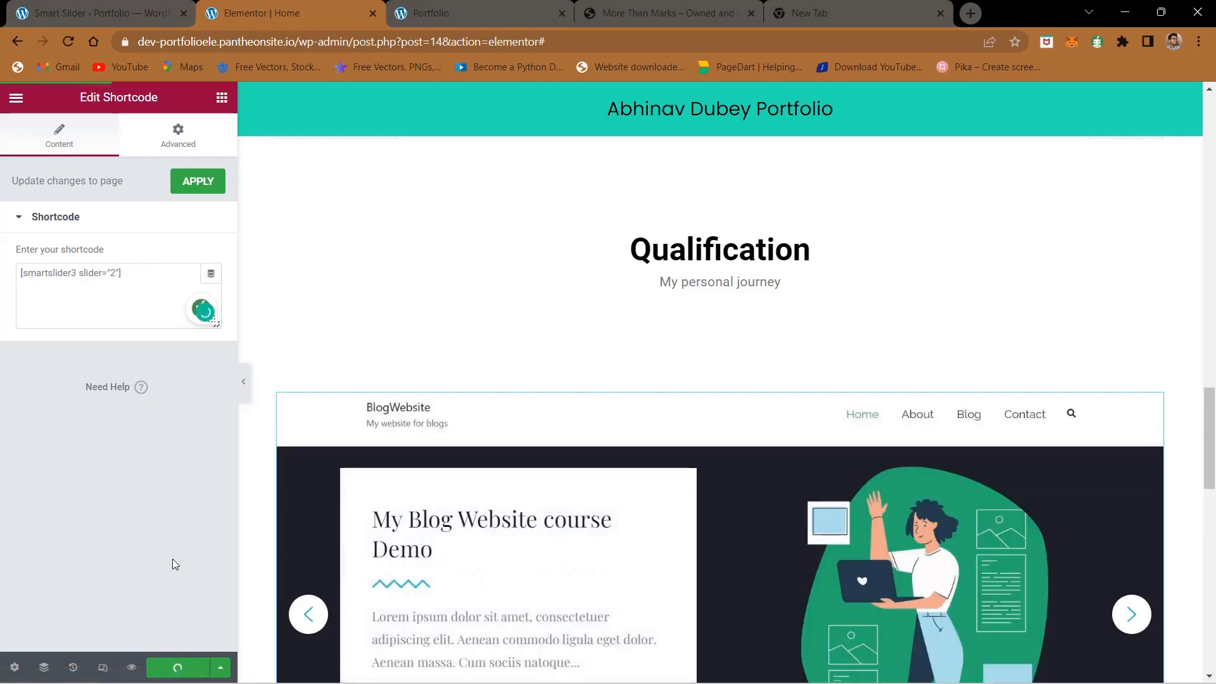
scroll(557, 364, "down", 3)
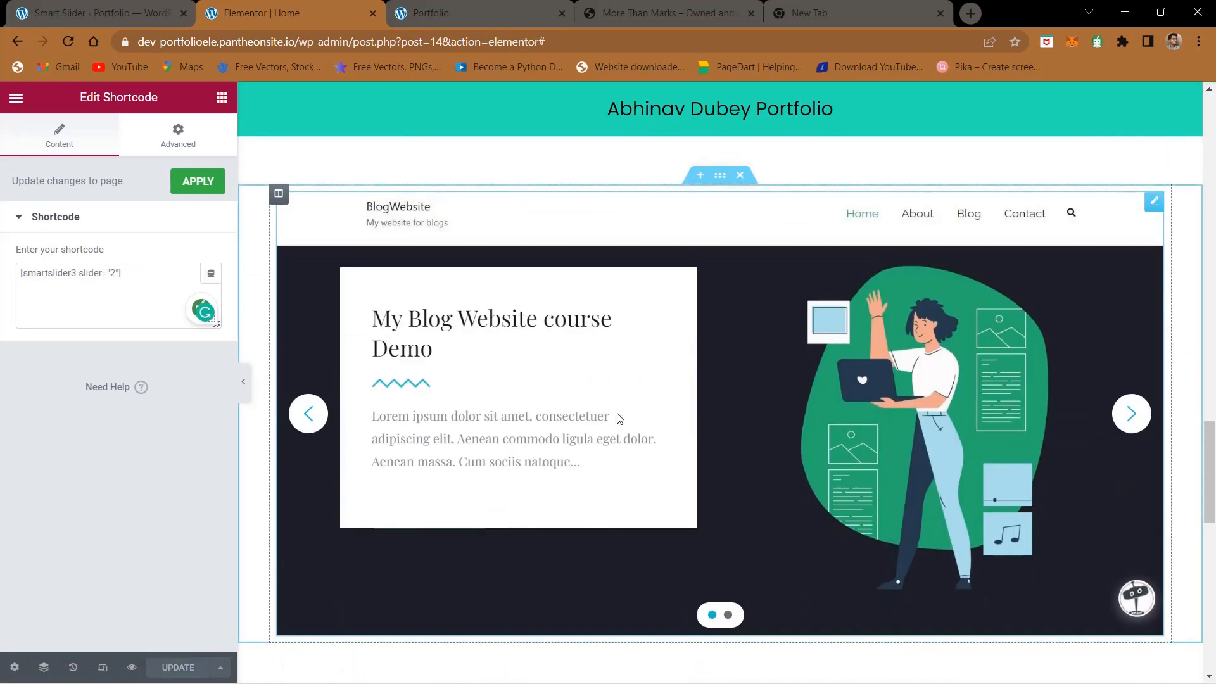
- Reload the live portfolio page, cycle through the embedded slider's slides and test the link on the blog website slide
left_click(502, 8)
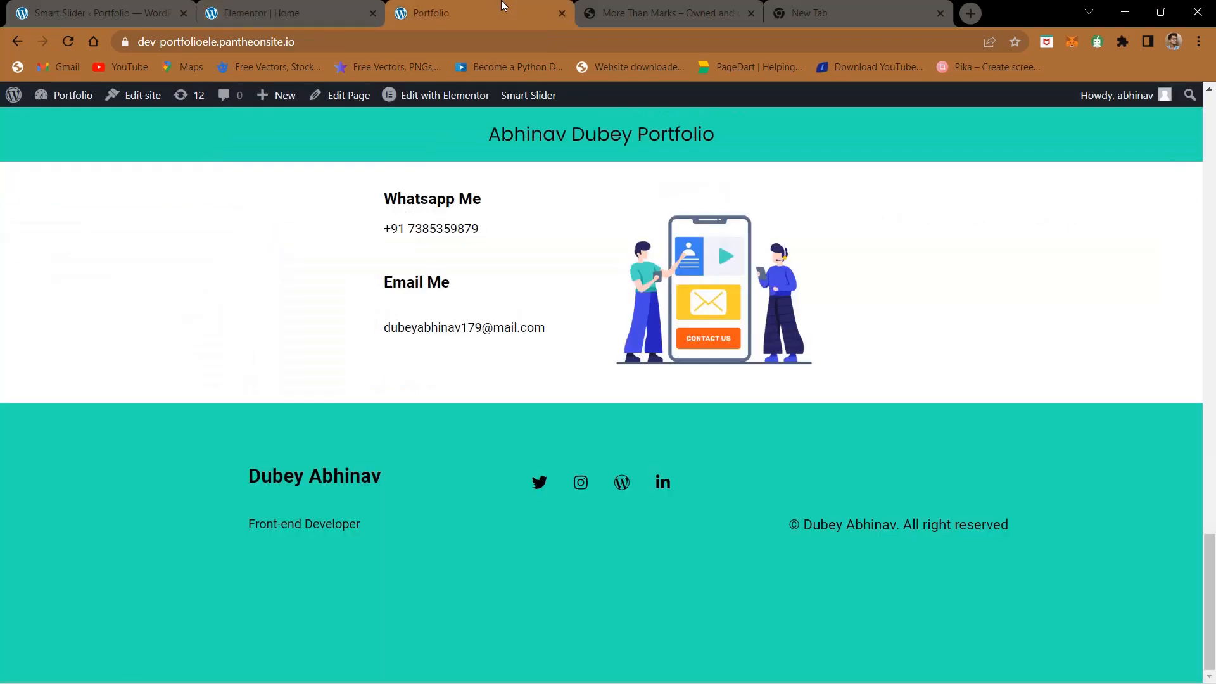
left_click(66, 40)
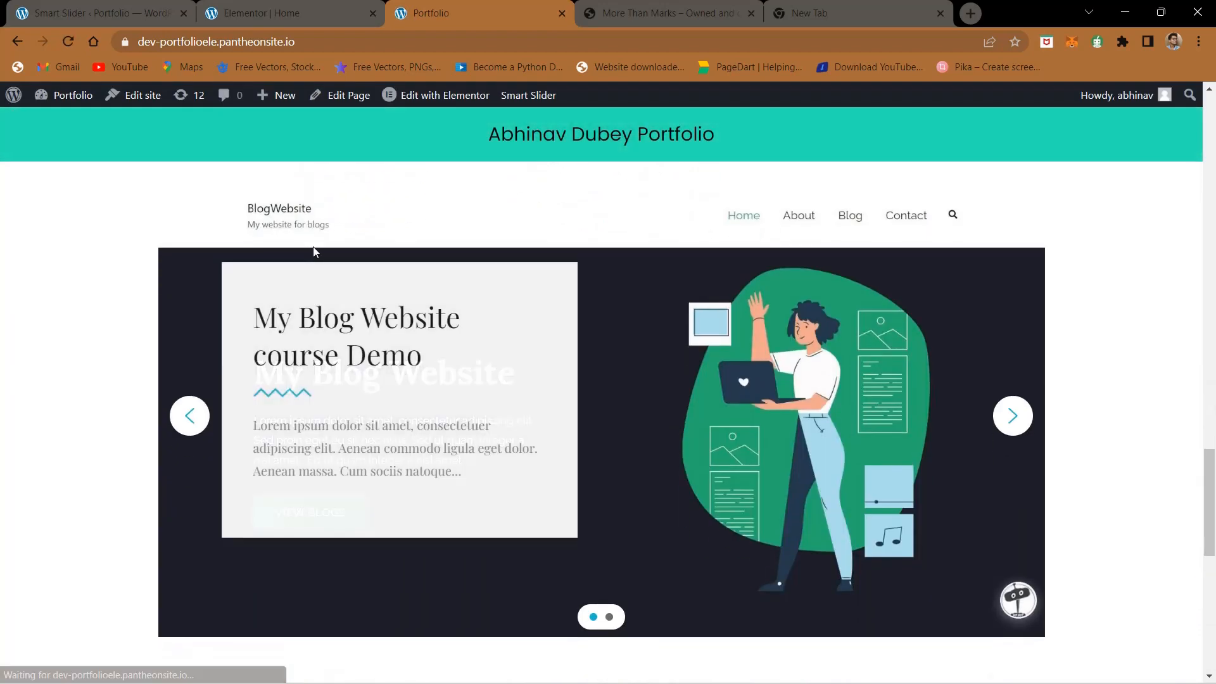
left_click(1014, 396)
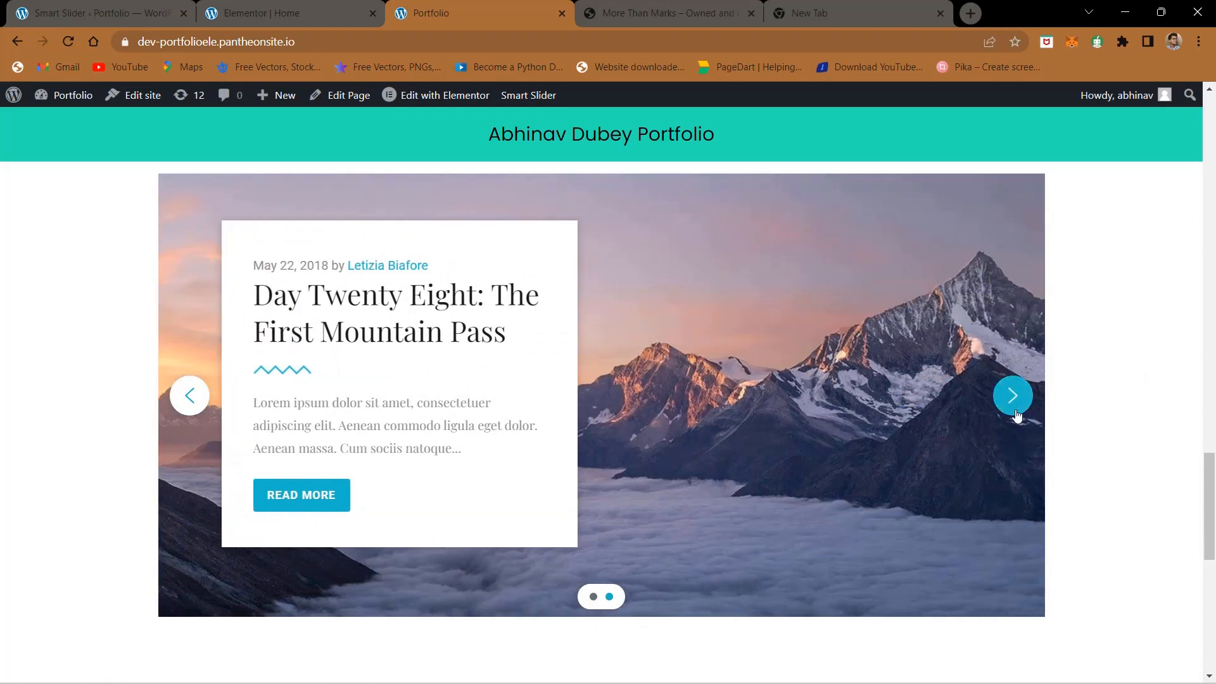
left_click(1012, 395)
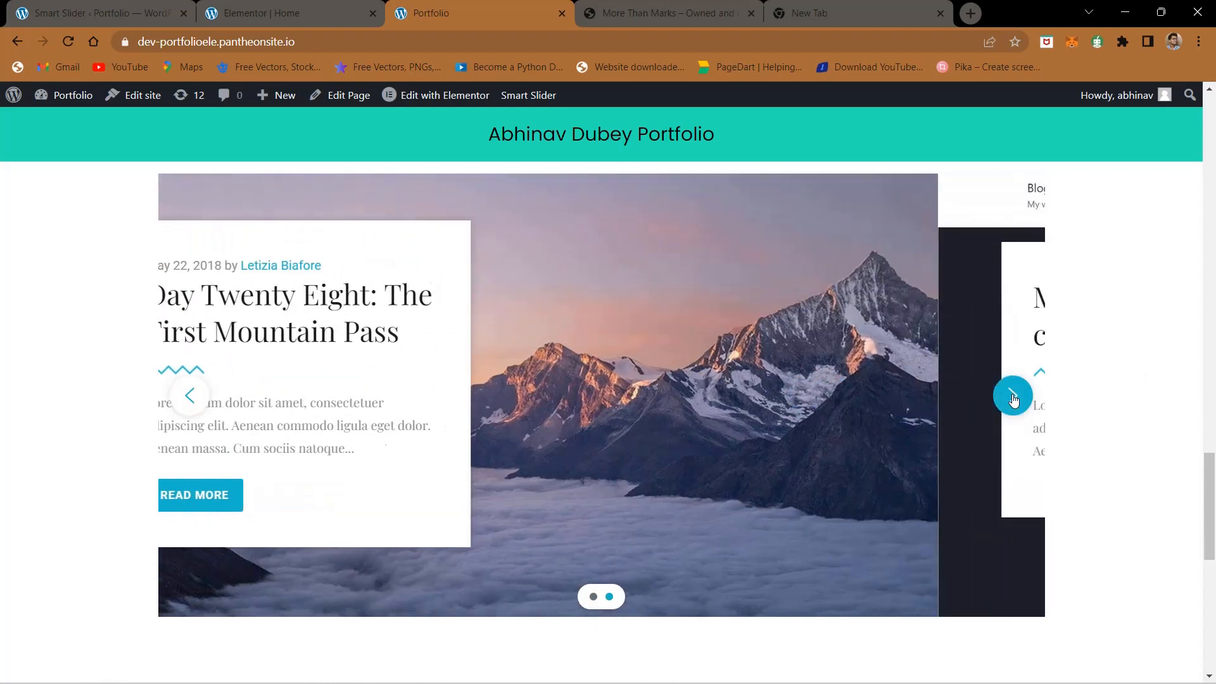
scroll(691, 378, "up", 1)
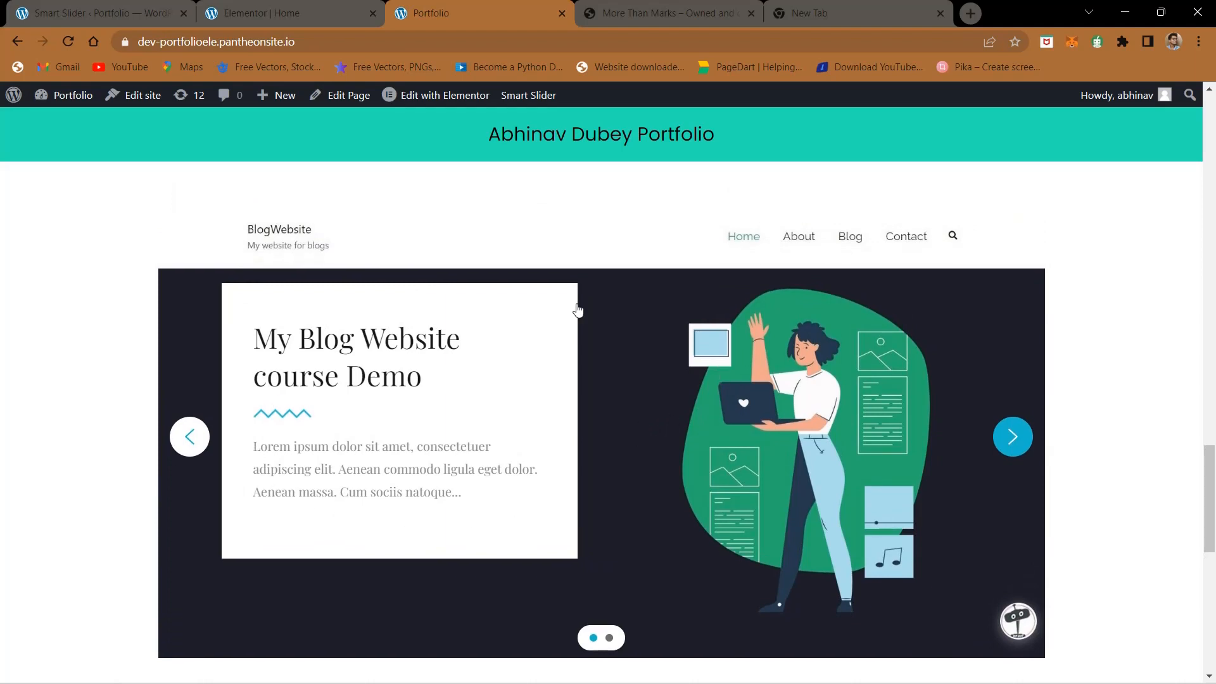
left_click(770, 504)
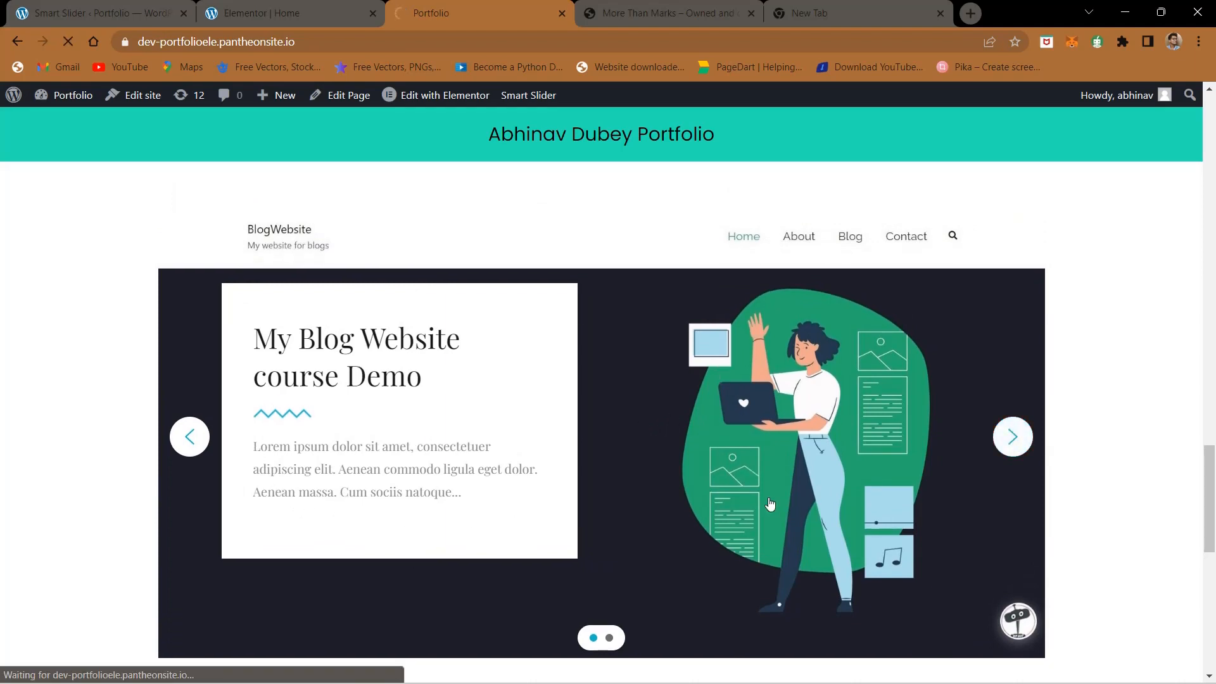